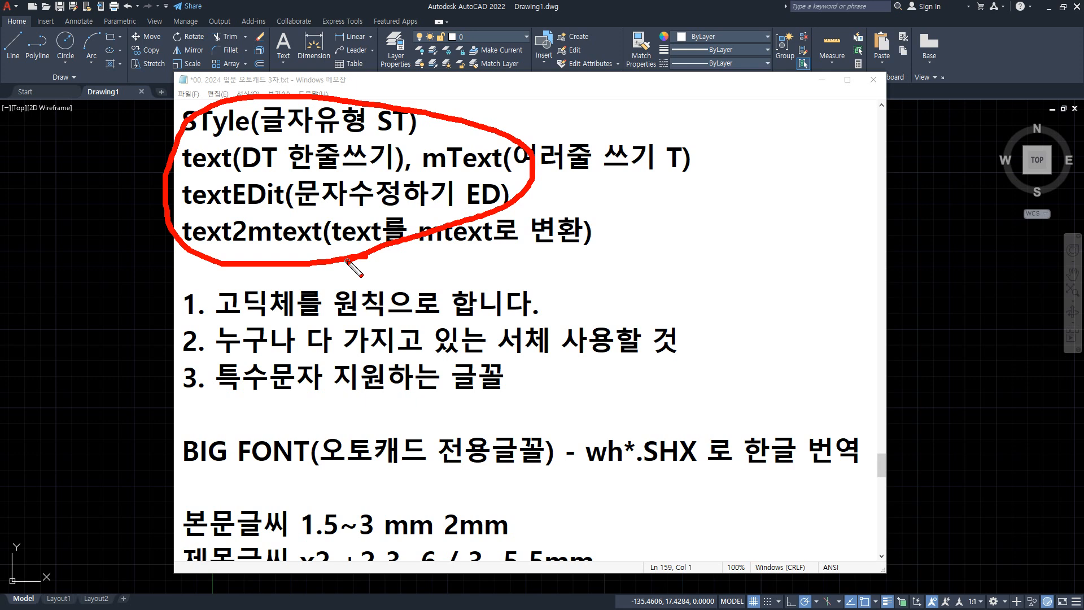
key(e)
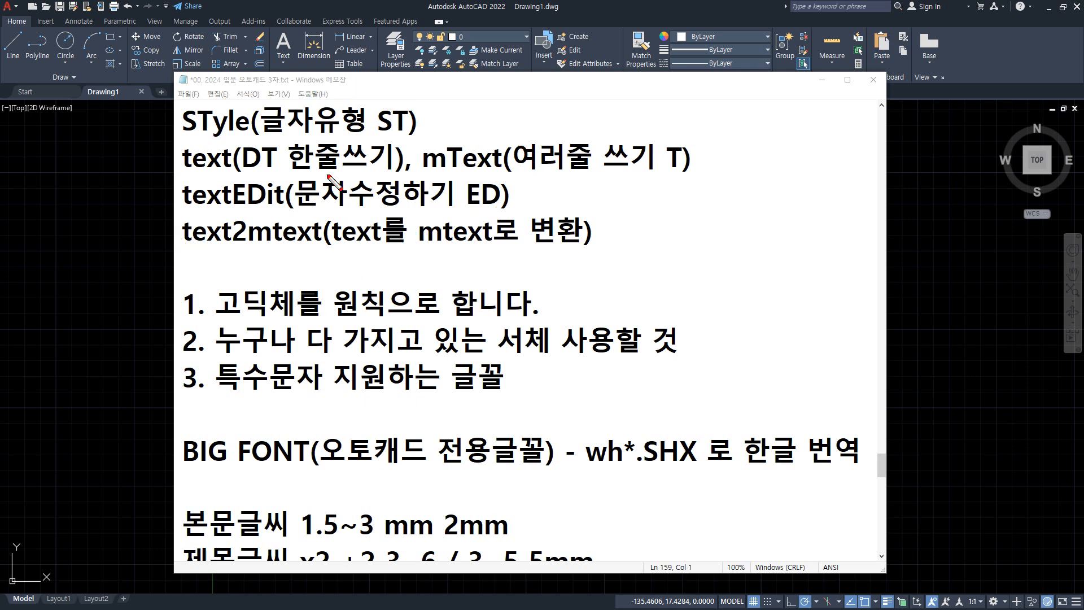
drag(154, 138, 485, 141)
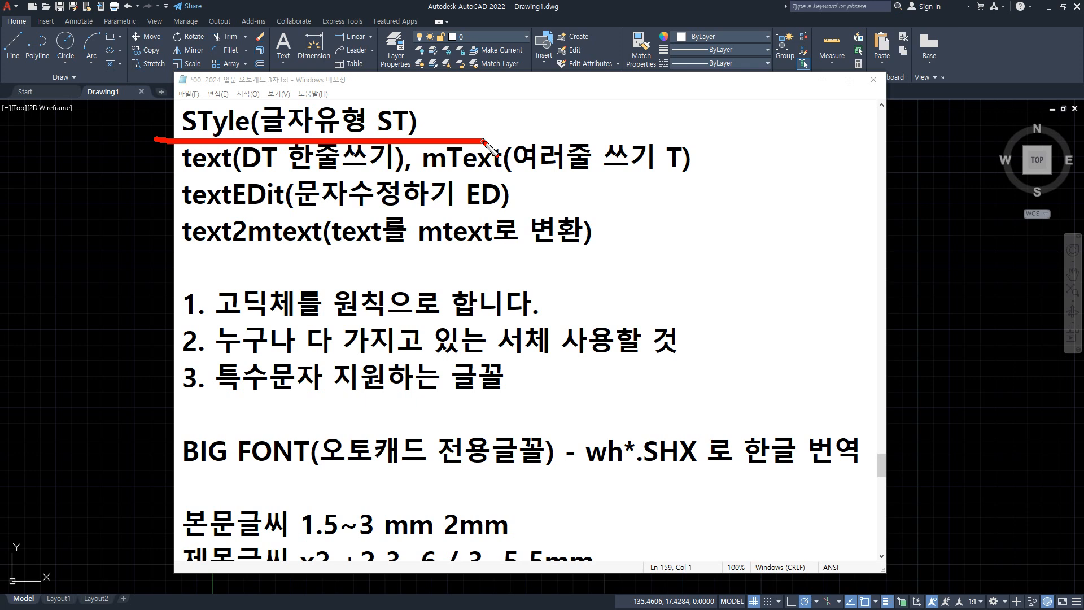
key(Escape)
Open the Text Style settings in AutoCAD and create a new text style named HG.
click(120, 188)
text(st)
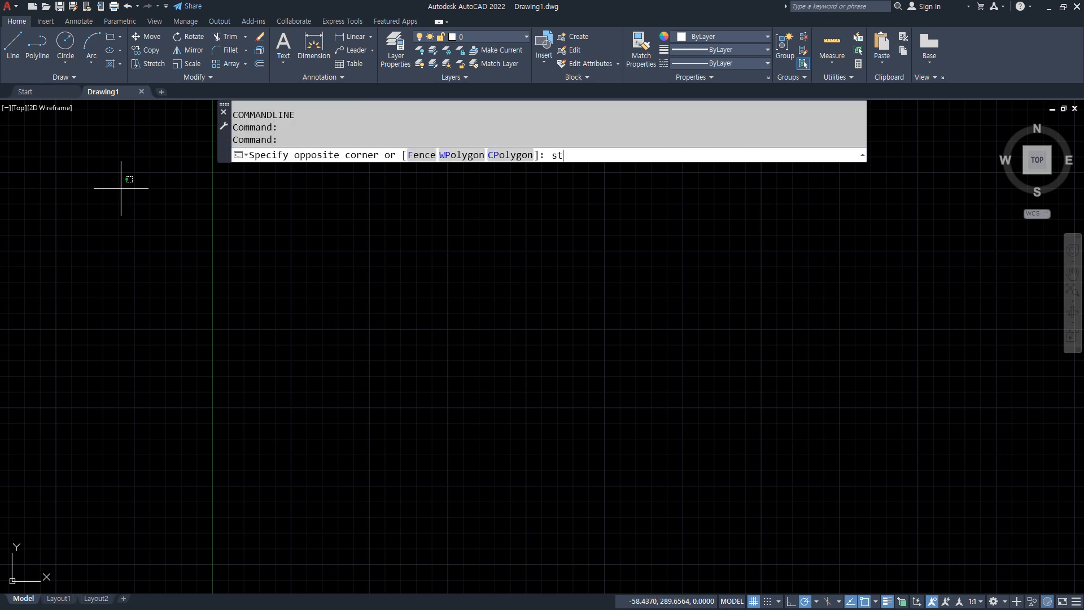
key(Return)
key(Escape)
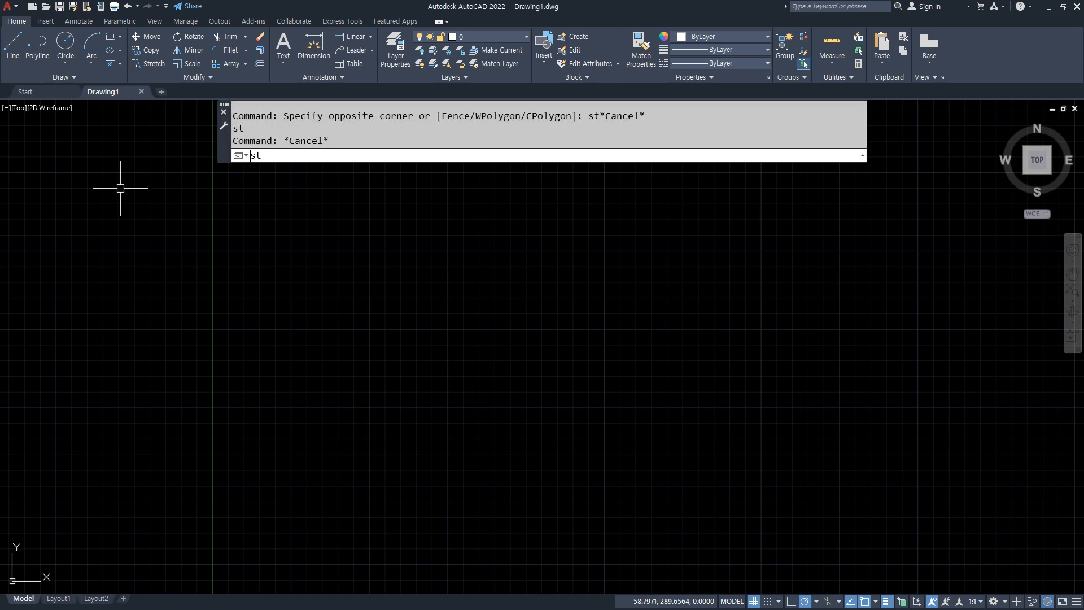
key(Return)
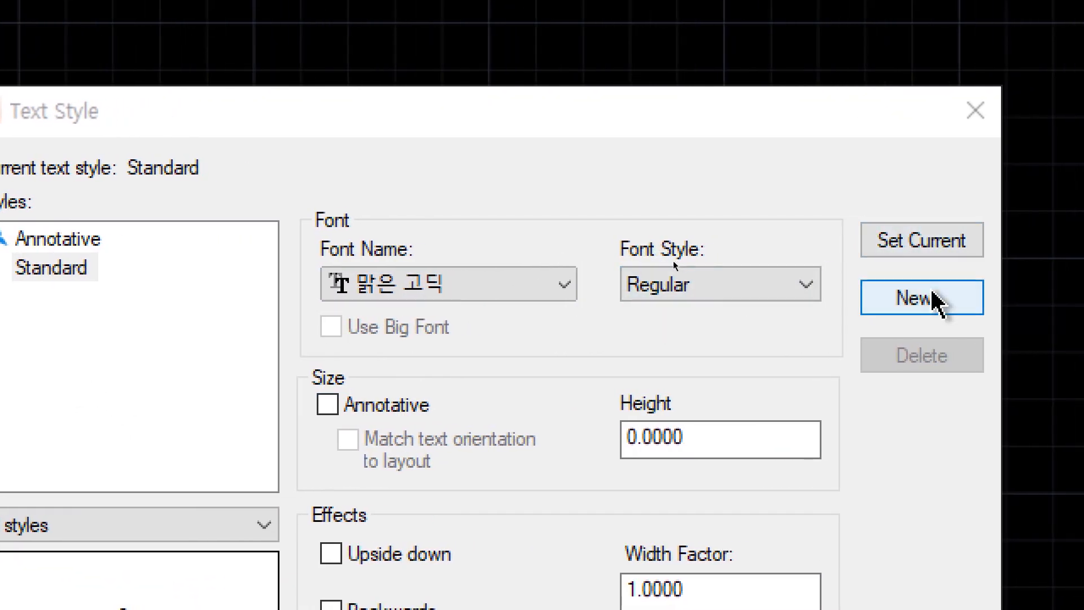
click(922, 297)
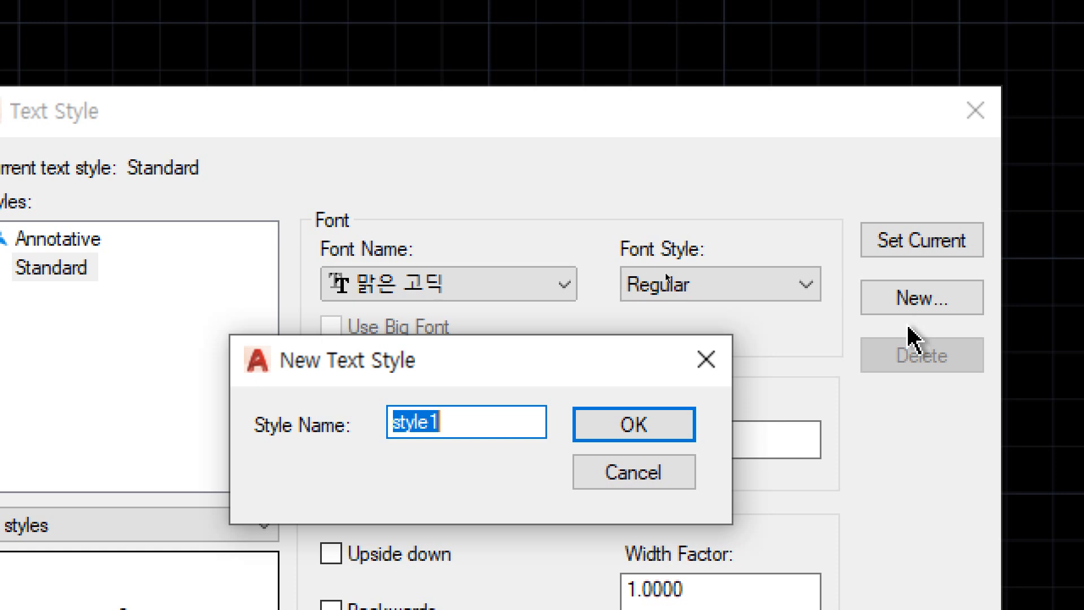
text(HG)
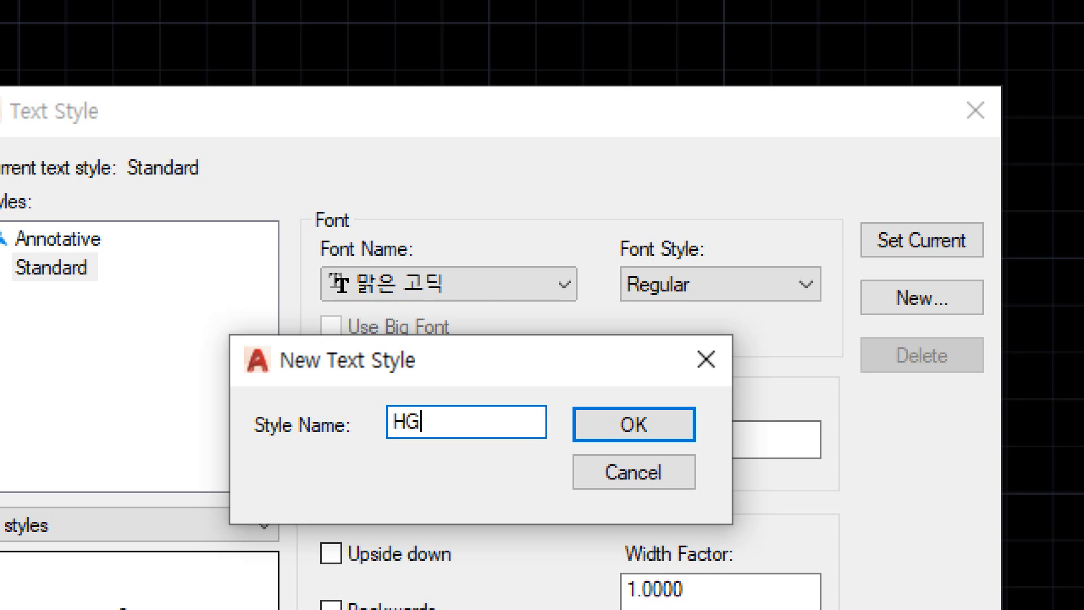
key(Return)
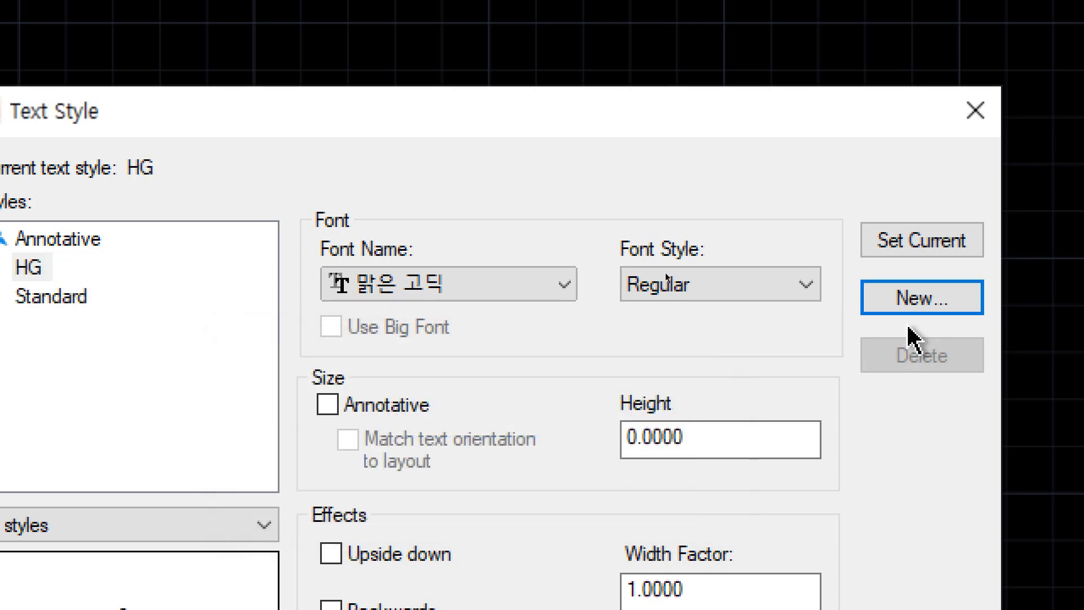
Select the HG text style and change its font to 나눔고딕.
click(48, 272)
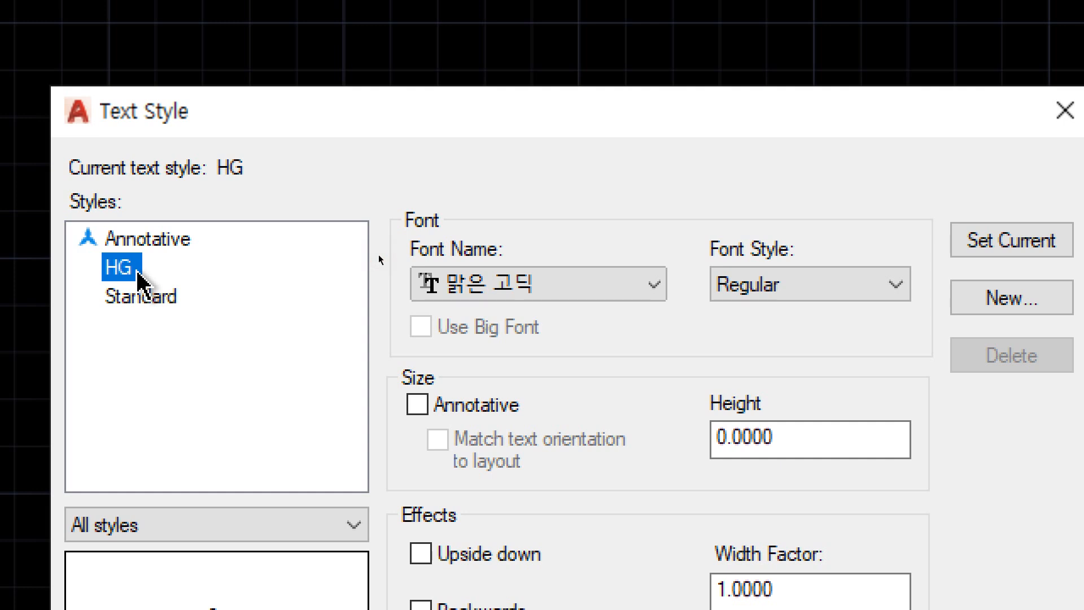
click(602, 288)
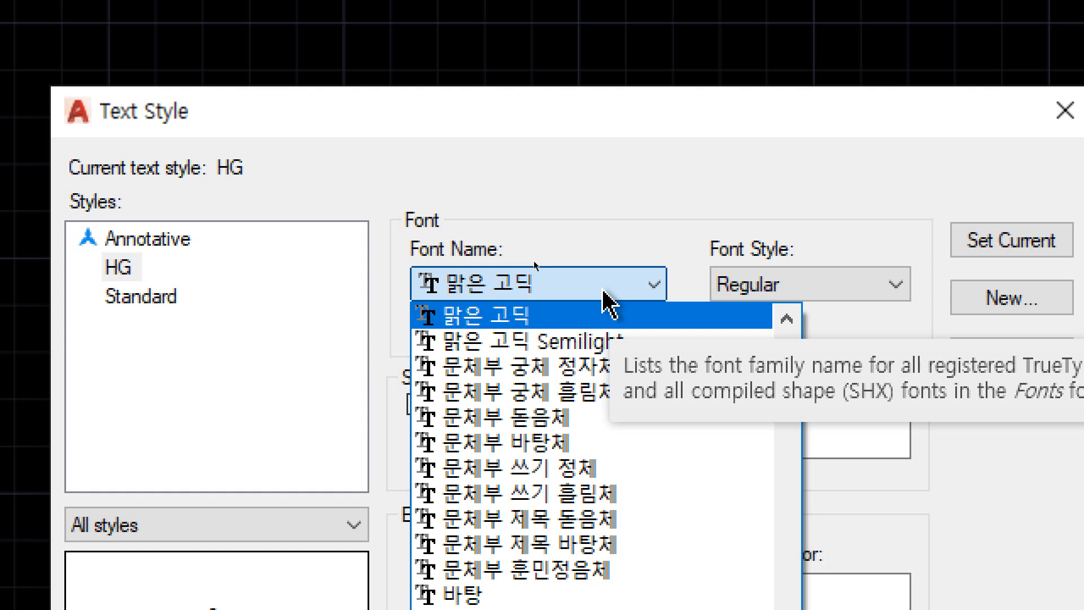
scroll(580, 496, up, 1)
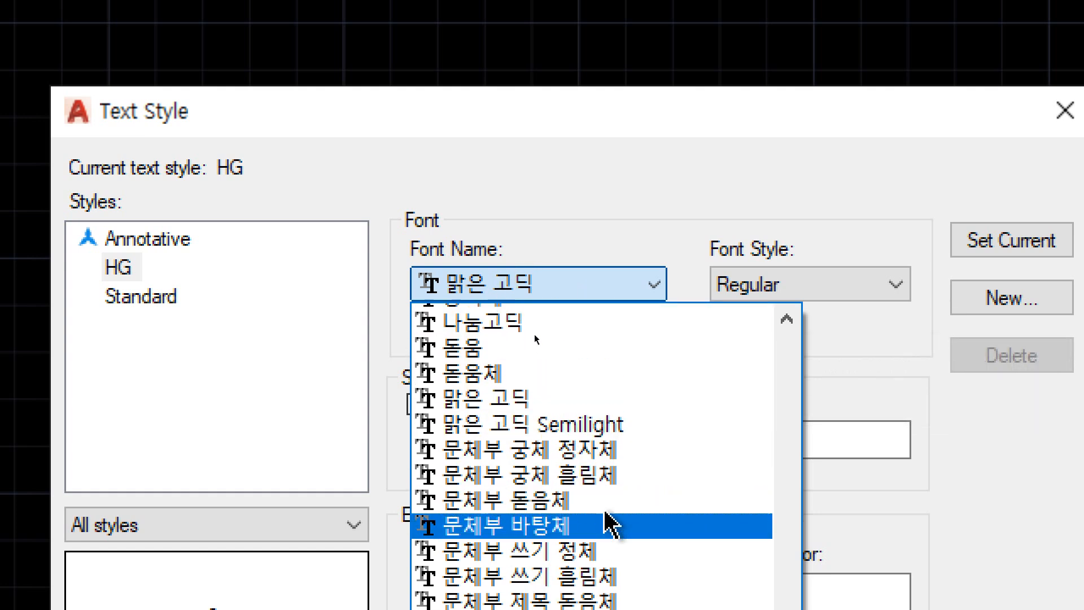
scroll(564, 460, up, 1)
click(526, 391)
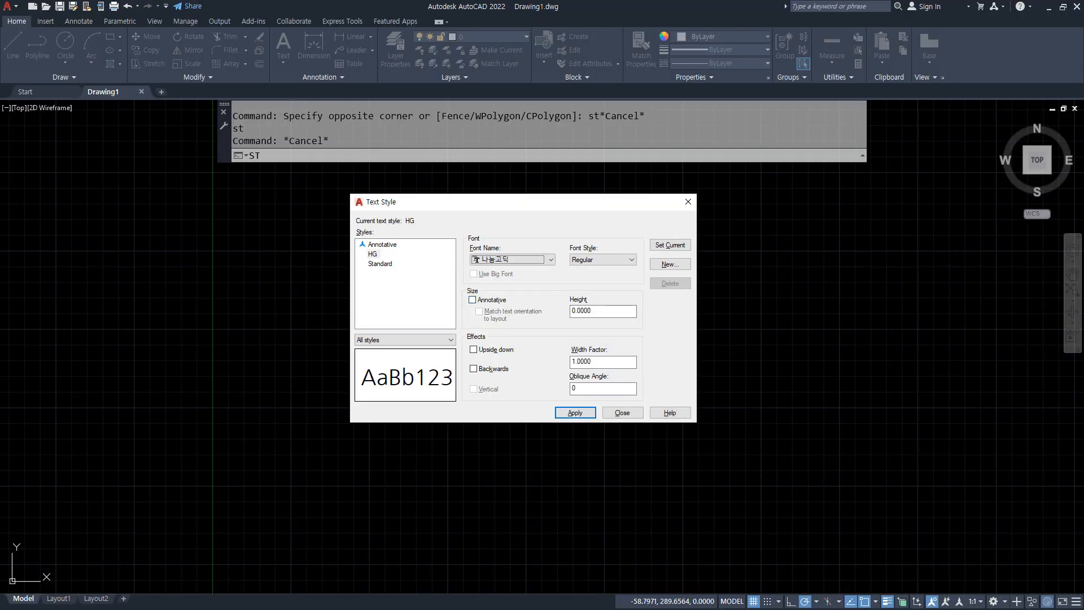
Switch to the Notepad notes, examine the three font selection rules, highlight rule 2, and return to AutoCAD.
key(alt+Tab)
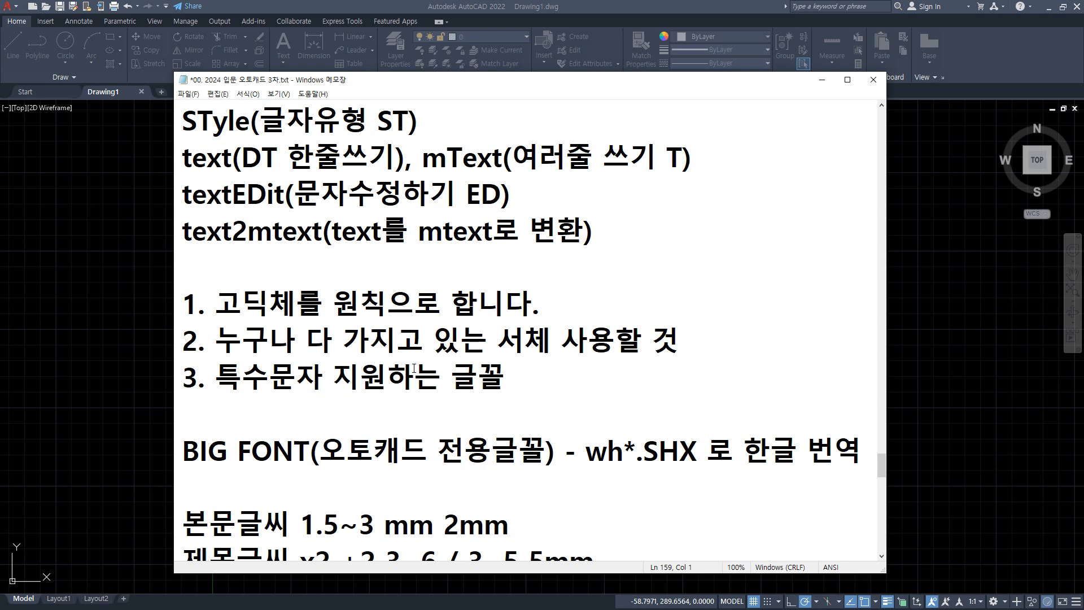
mouse_move(229, 264)
mouse_down()
mouse_move(218, 266)
mouse_move(249, 394)
mouse_move(592, 394)
mouse_move(466, 277)
mouse_move(243, 270)
mouse_up()
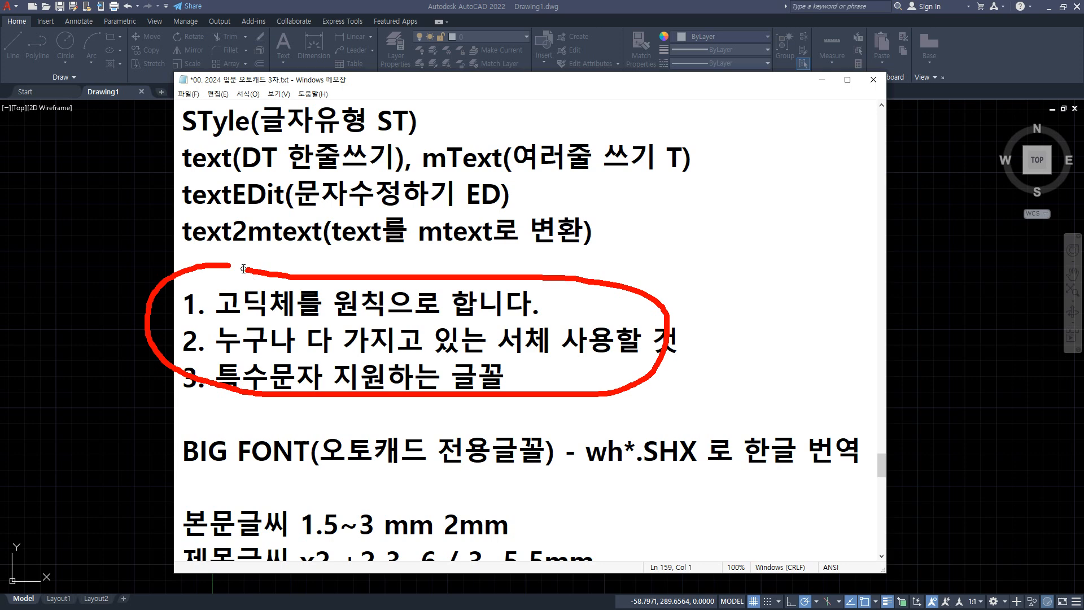
key(Escape)
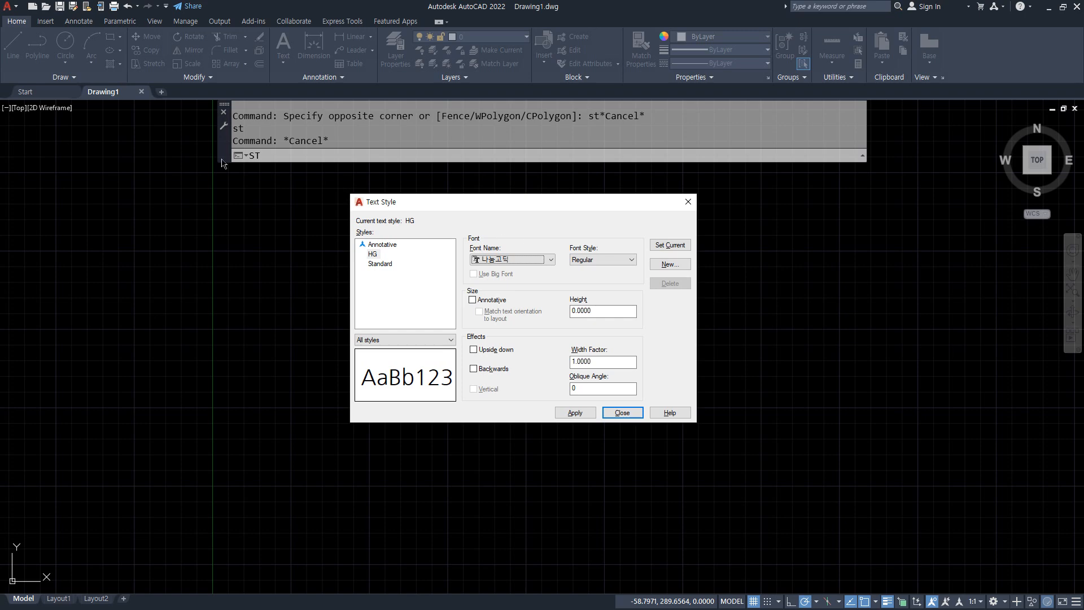
key(alt+Tab)
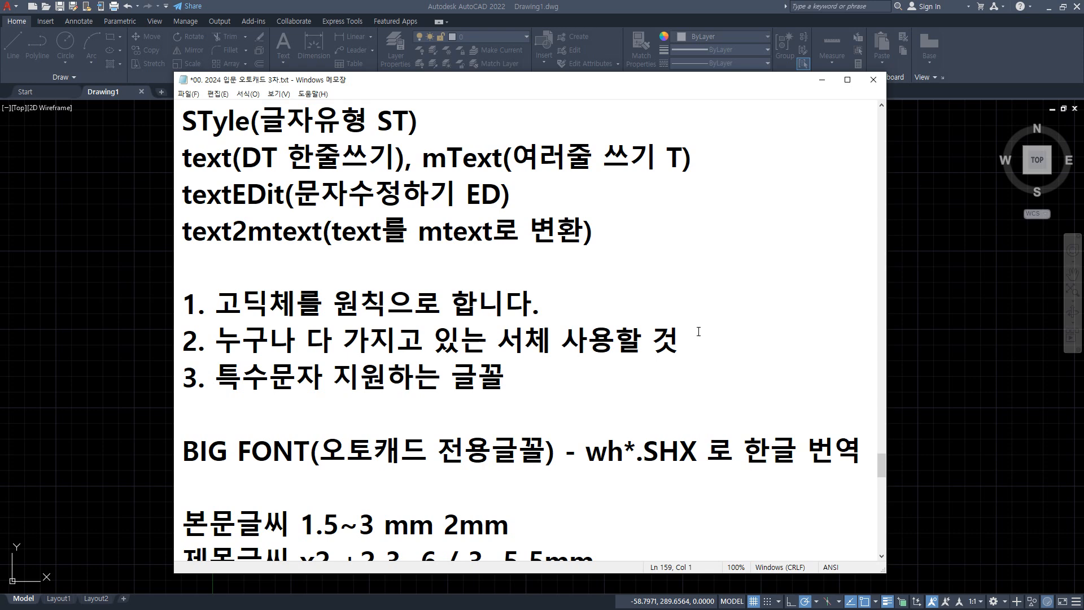
drag(707, 341, 163, 359)
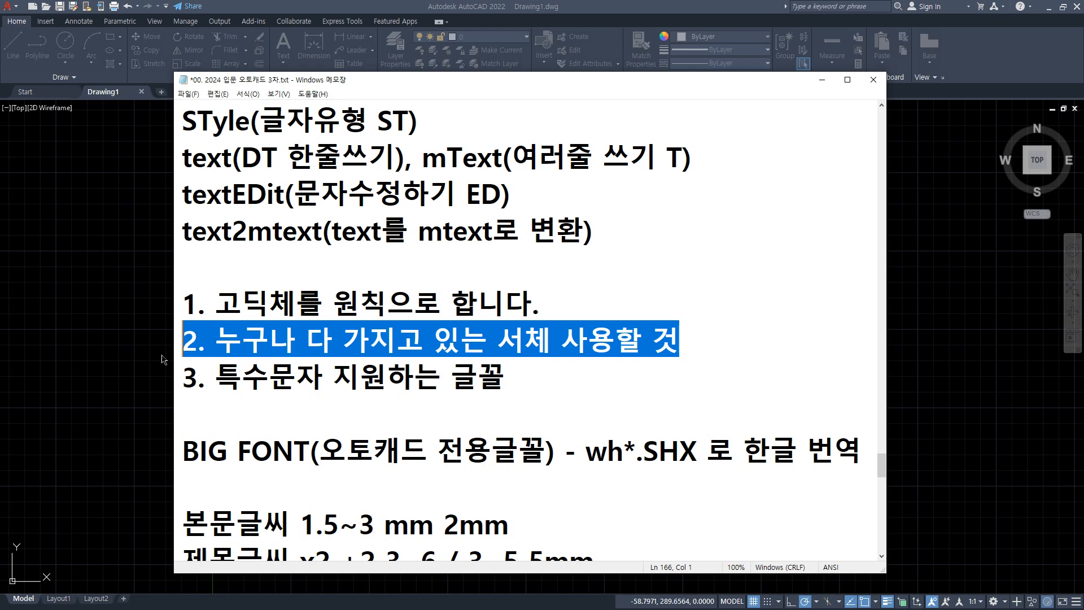
click(518, 3)
Change the HG style's font to 굴림 and save the modification while switching to the Standard style.
click(550, 259)
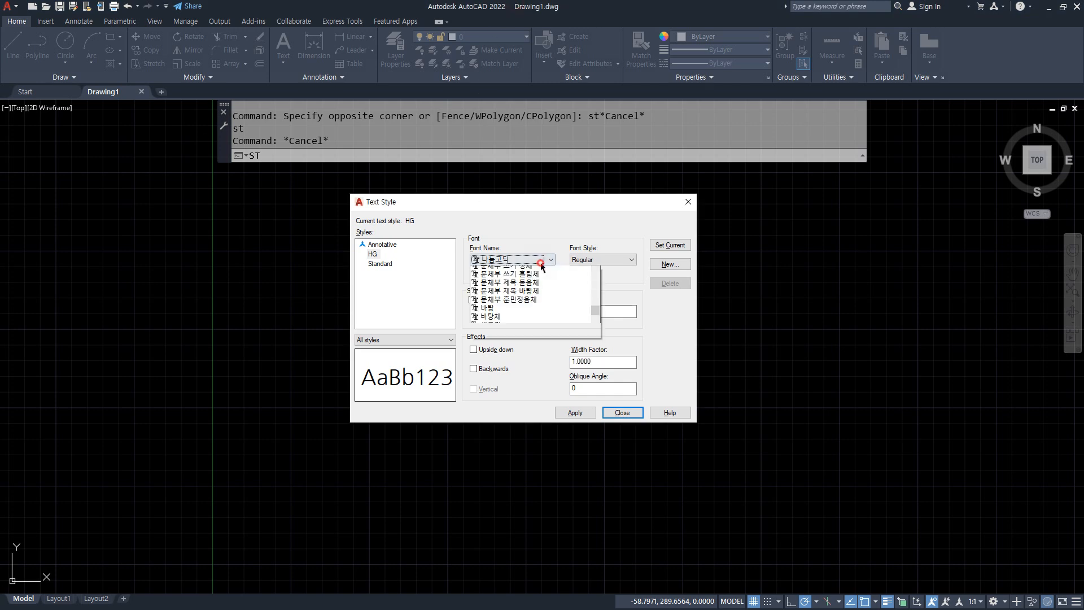
scroll(549, 341, up, 1)
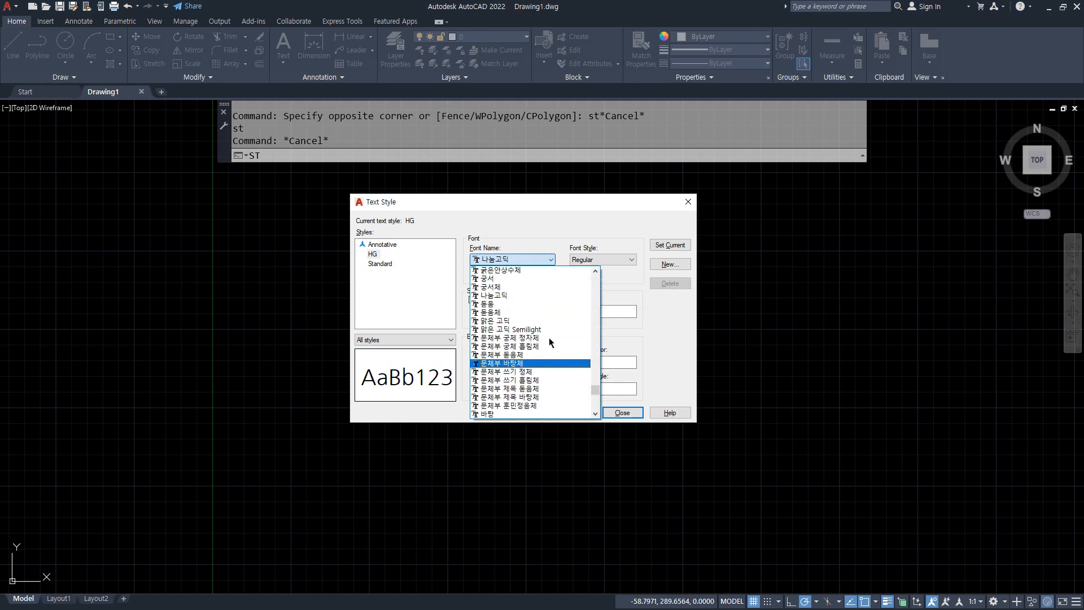
scroll(549, 337, up, 1)
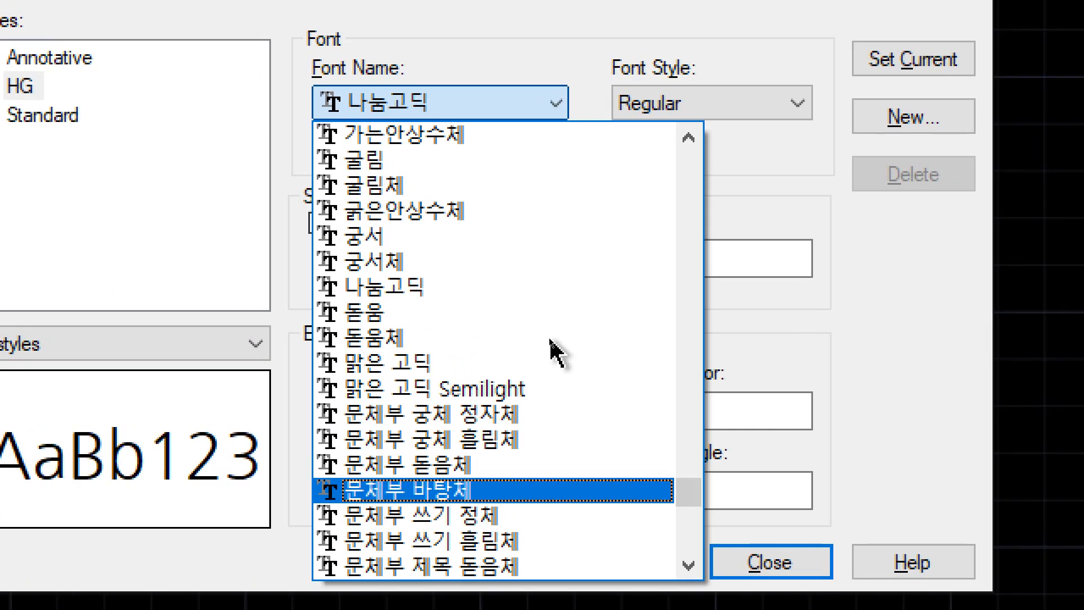
scroll(530, 283, up, 1)
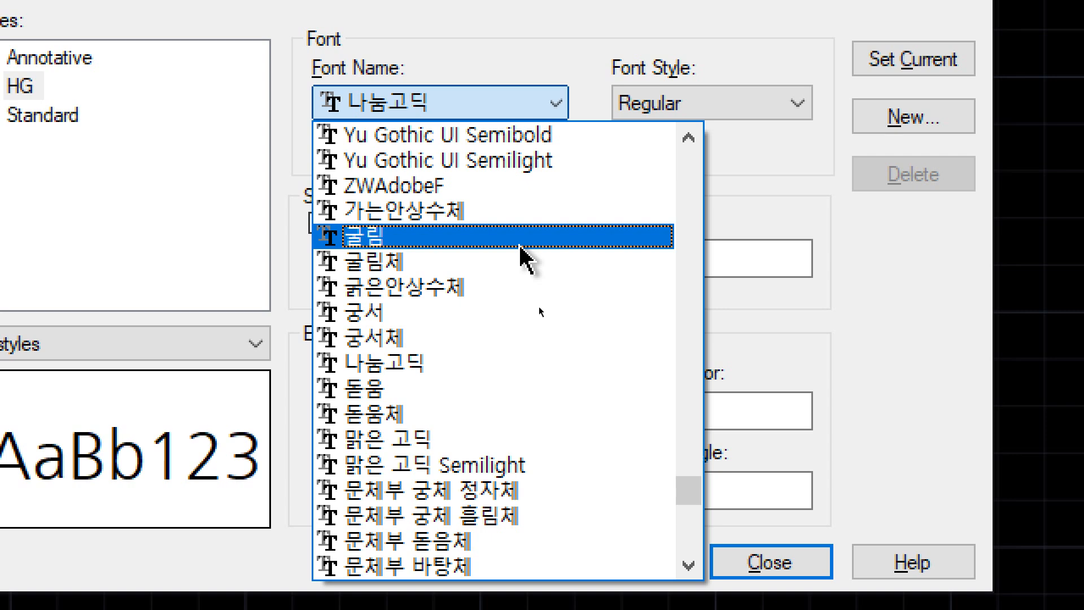
click(520, 247)
click(33, 119)
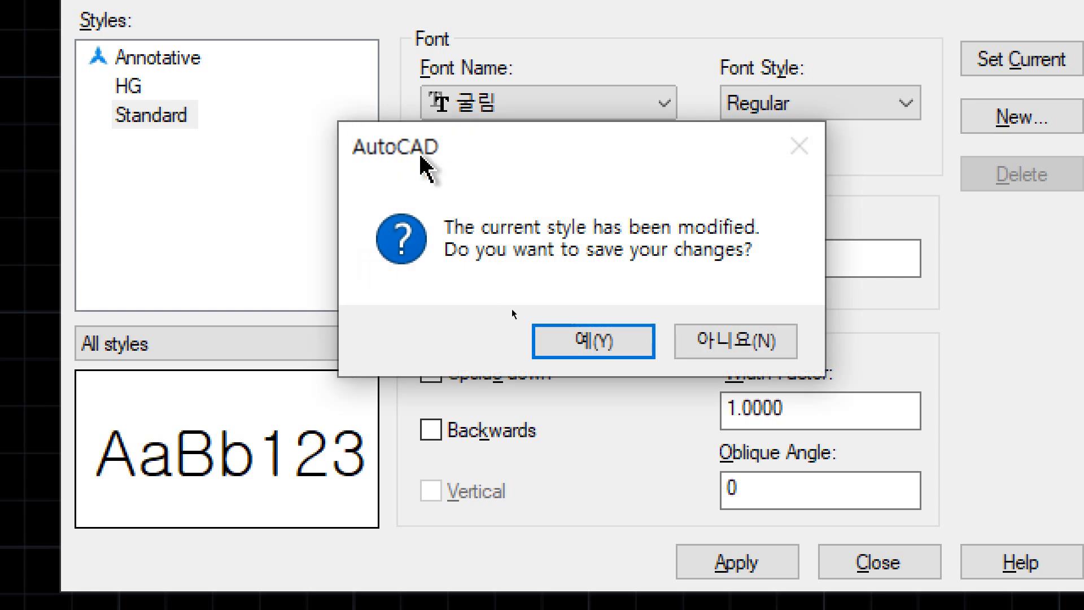
click(639, 338)
Set the Standard style's font to 나눔고딕 with the Regular font style.
click(565, 104)
scroll(610, 248, up, 3)
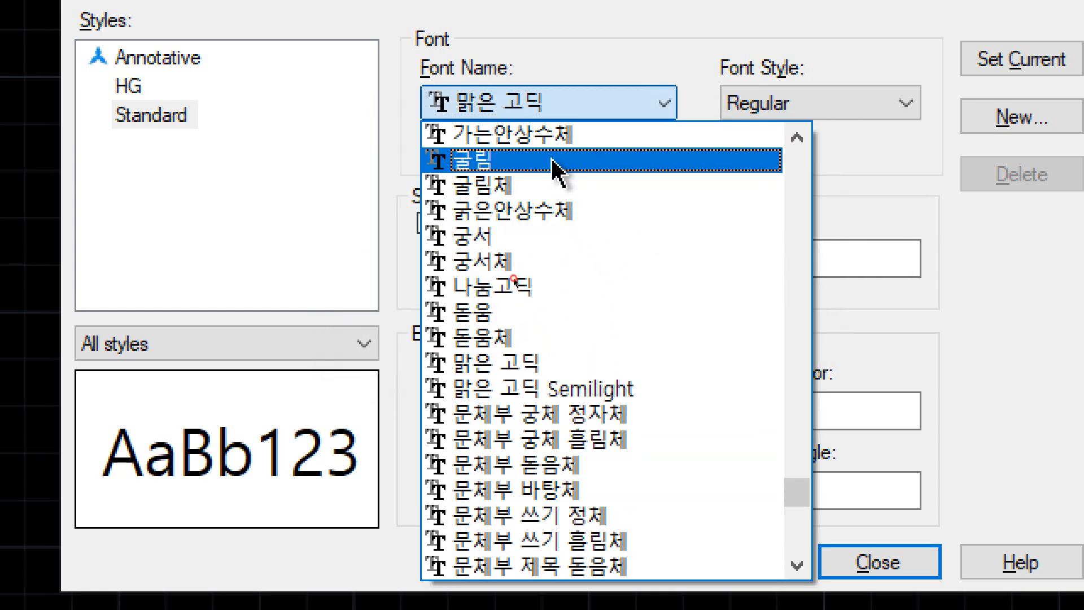
click(557, 168)
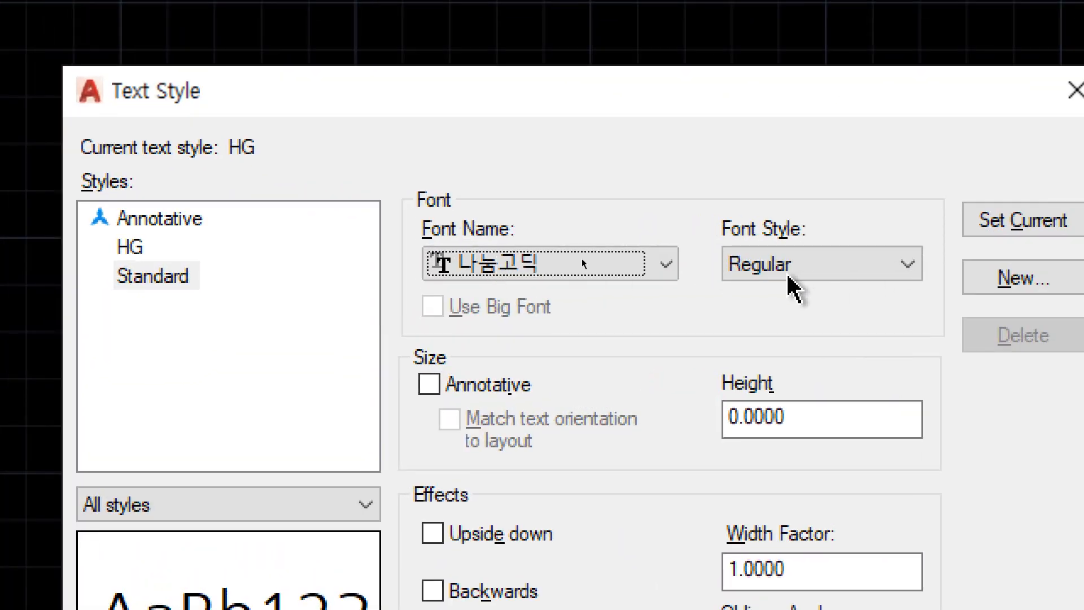
click(830, 259)
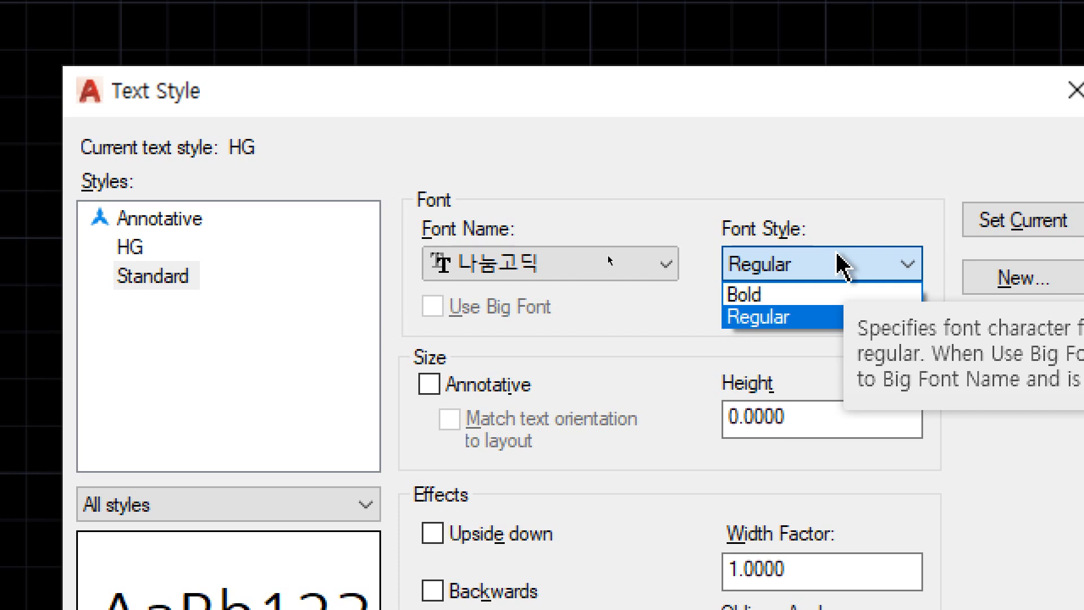
click(743, 139)
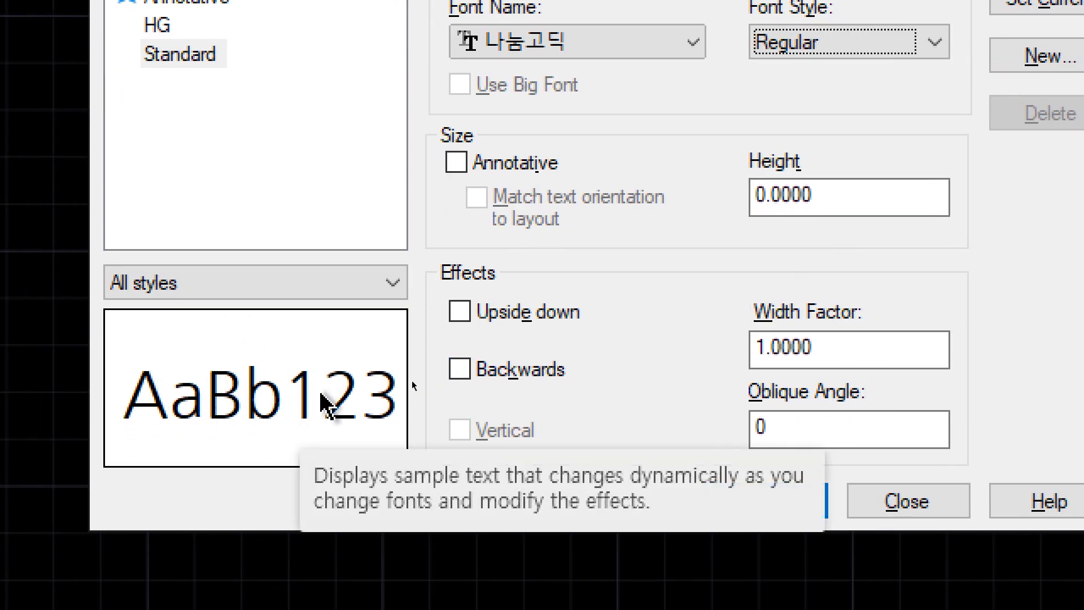
Preview the Upside down and Backwards effects on the Standard style one after the other, turning each off again.
click(510, 317)
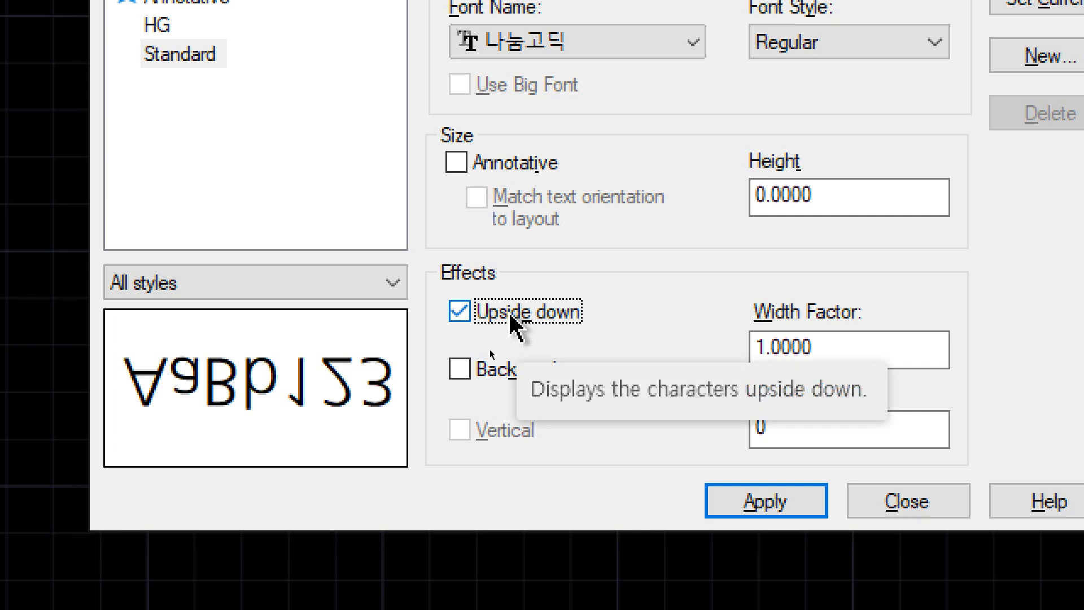
click(511, 319)
click(516, 372)
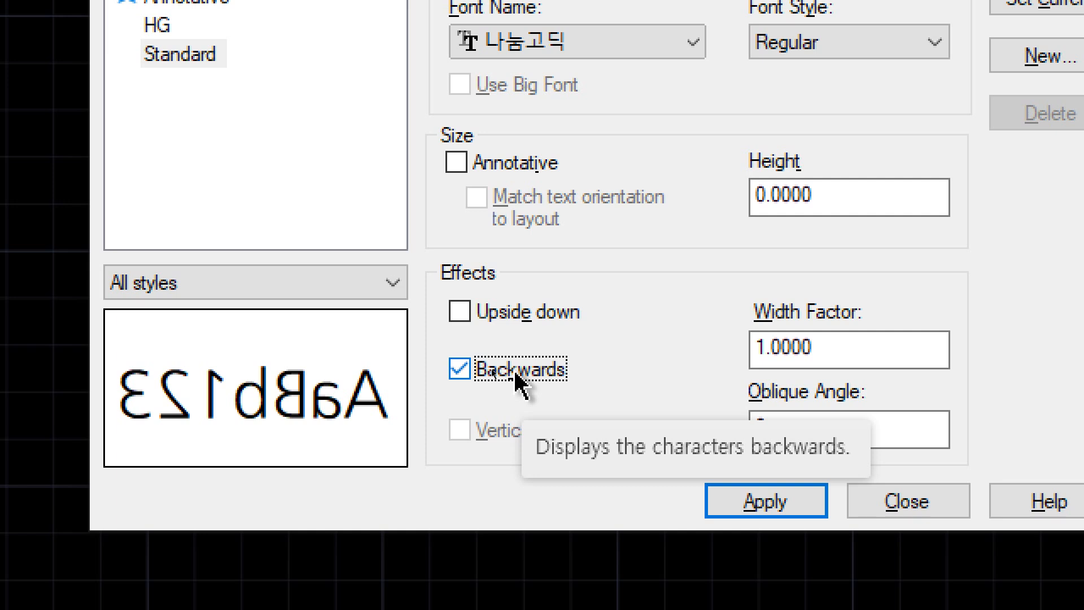
click(516, 371)
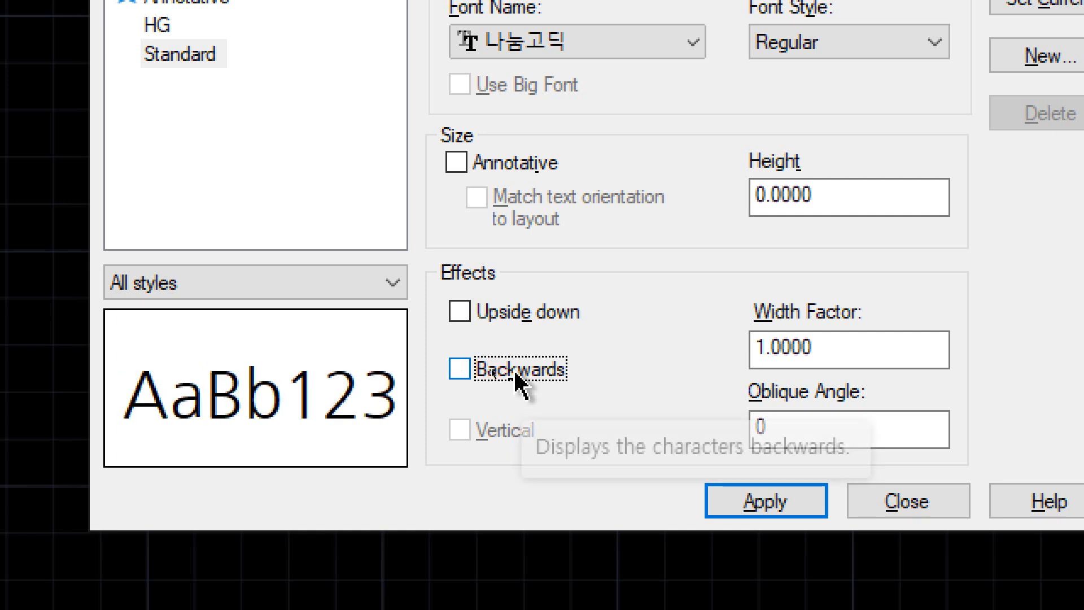
Try width factors of 0.7 and 3 on the Standard style, and set the width factor back to 1.
double_click(834, 346)
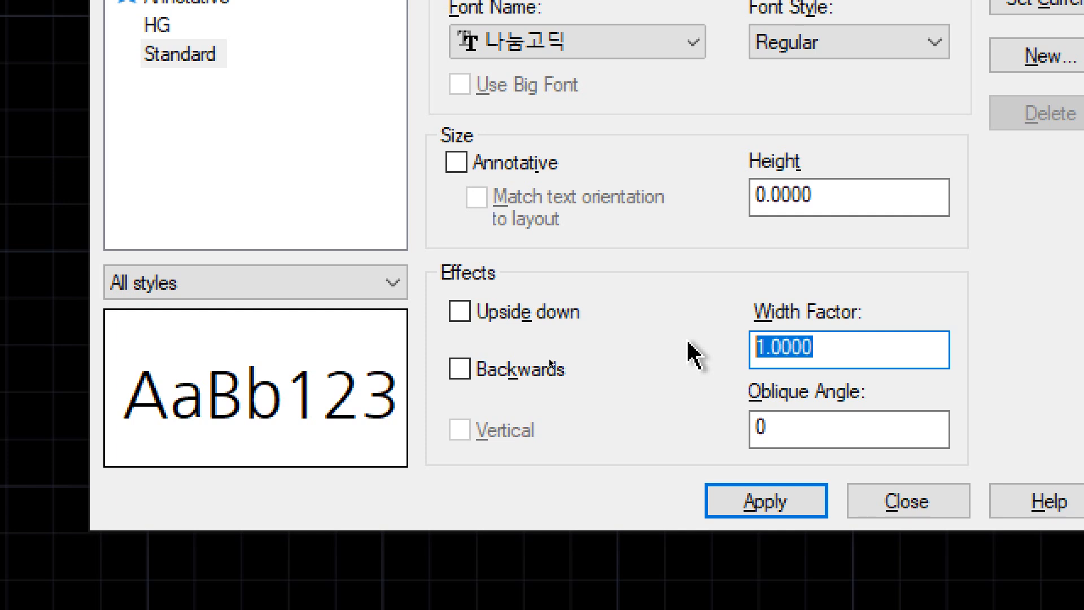
text(0.7)
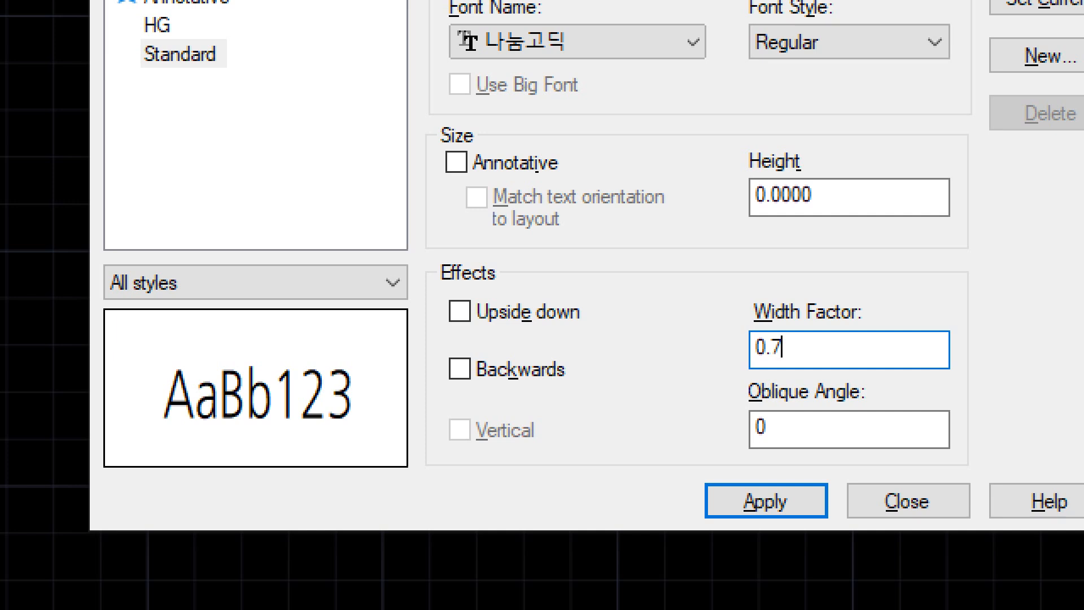
key(shift+Home)
text(3)
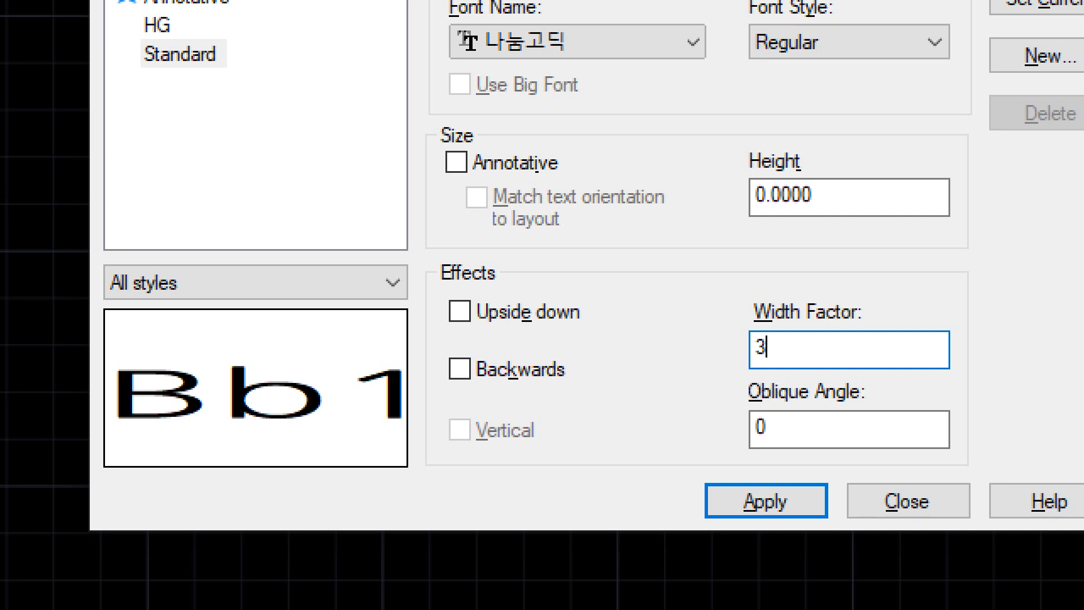
key(BackSpace)
text(1)
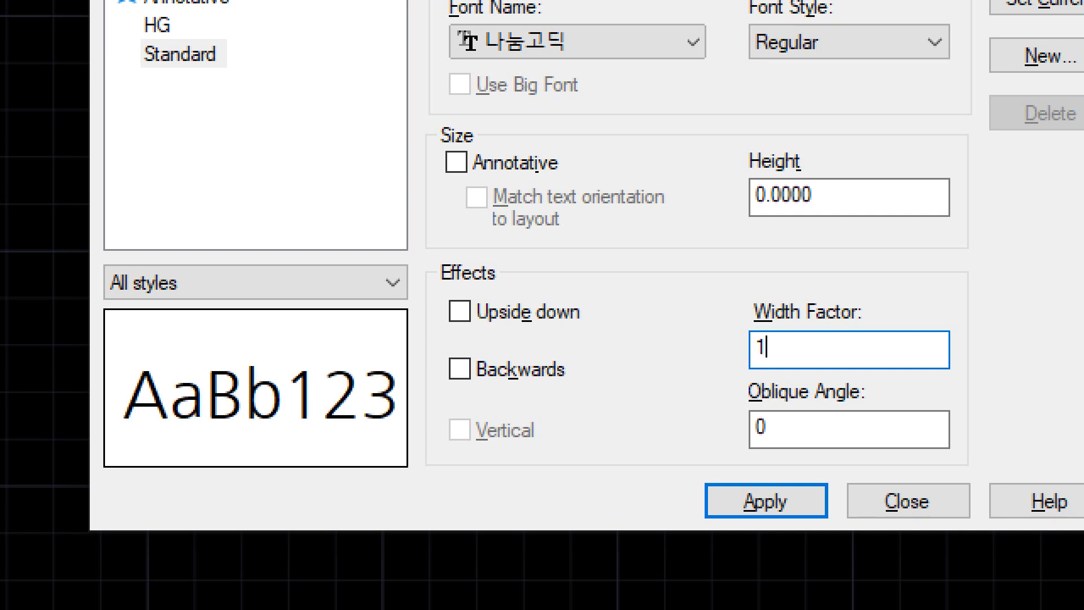
Set the Standard style's oblique angle to 15.
click(815, 426)
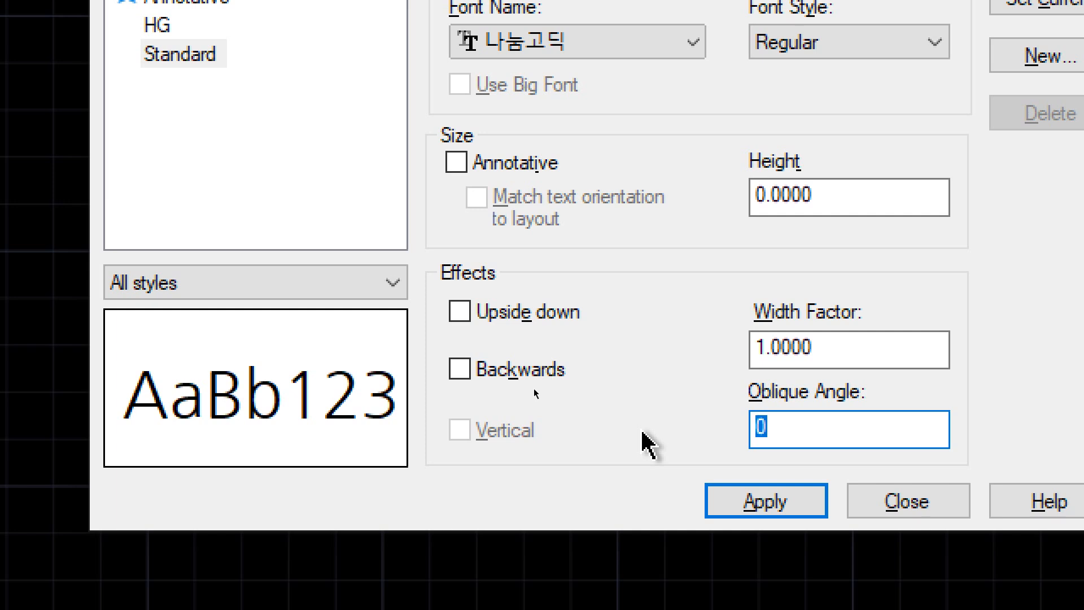
text(15)
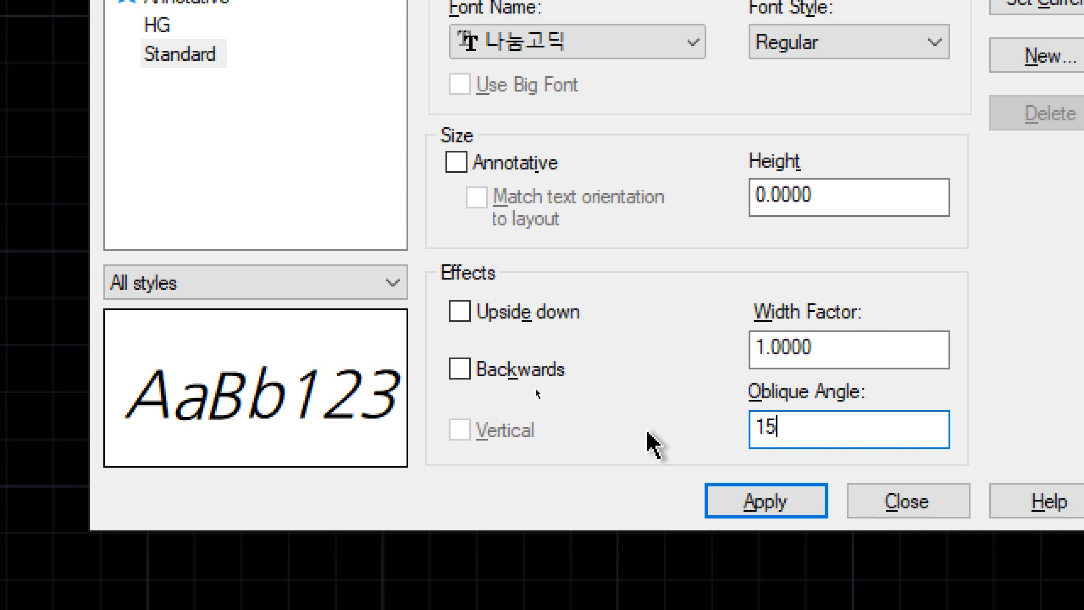
Set the Standard style's oblique angle back to 0.
drag(835, 412, 631, 415)
key(BackSpace)
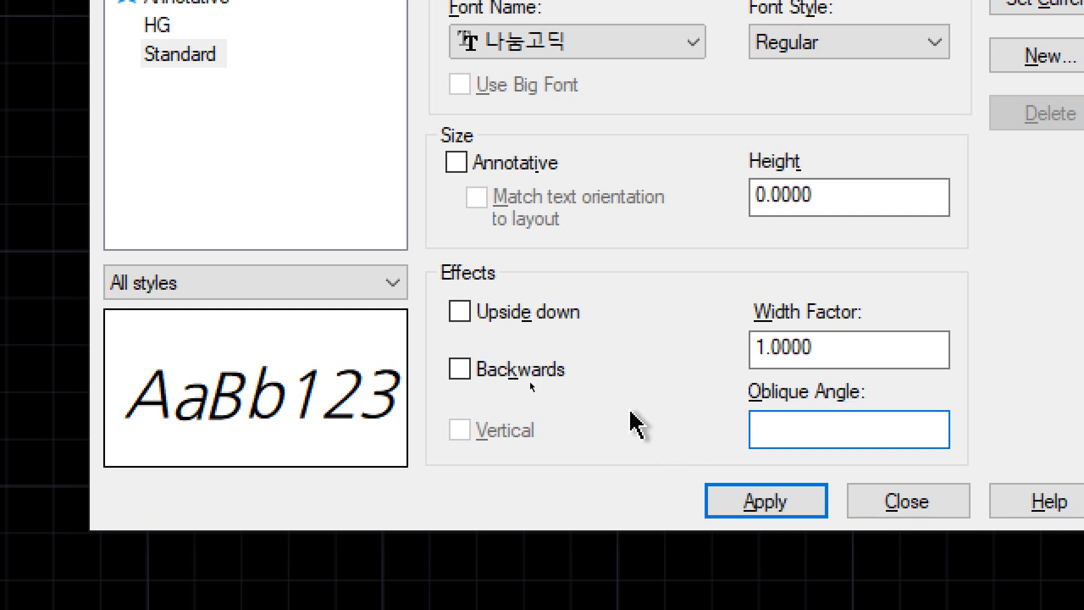
text(0)
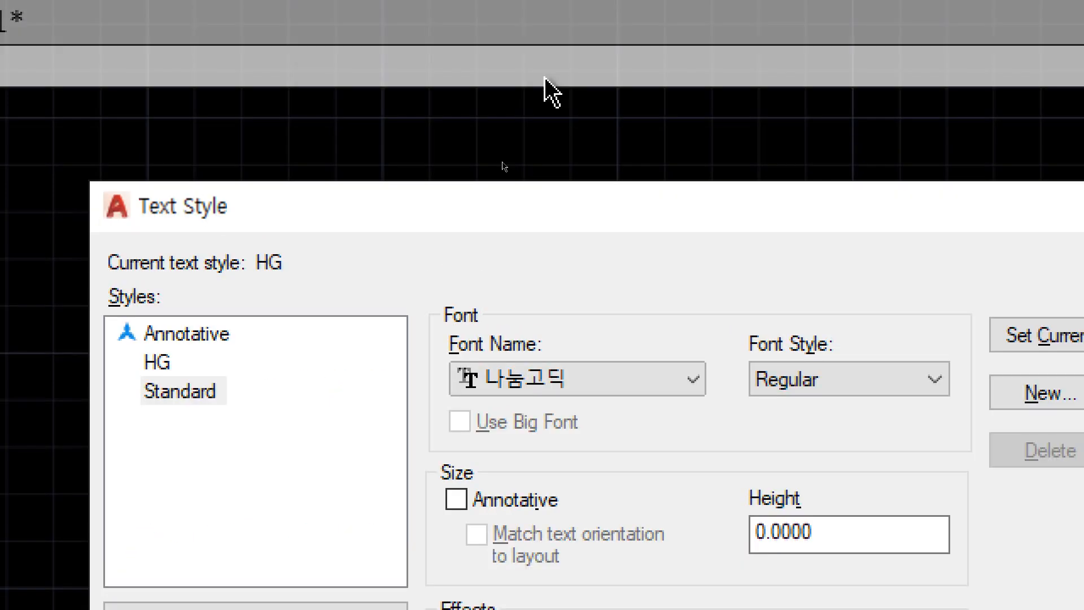
Browse the Standard style's available fonts, comparing the @-prefixed fonts with the ordinary ones.
click(612, 371)
key(Home)
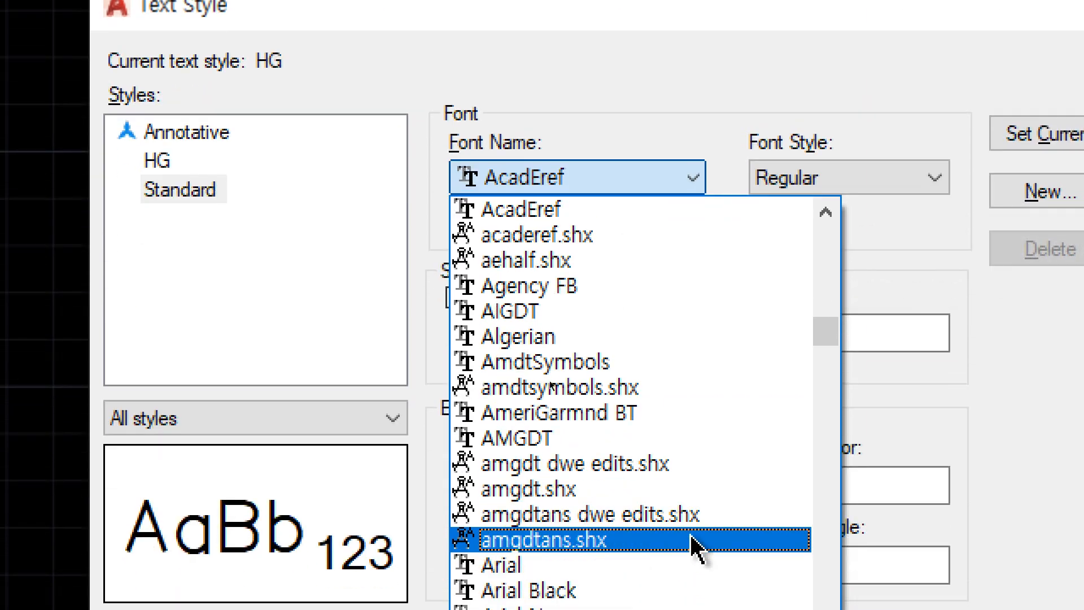
scroll(692, 559, up, 1)
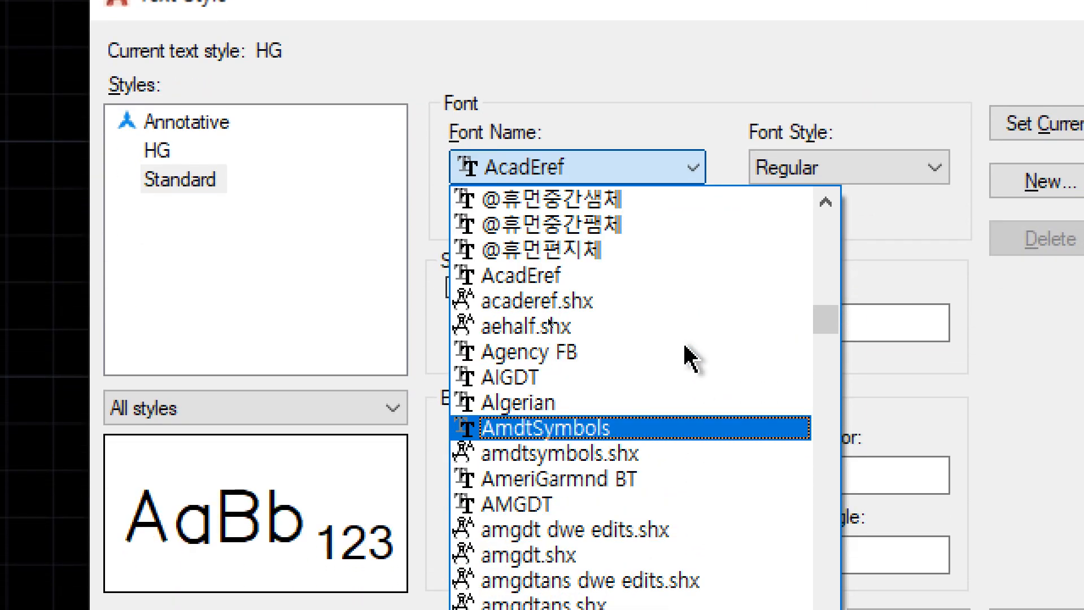
scroll(690, 359, up, 1)
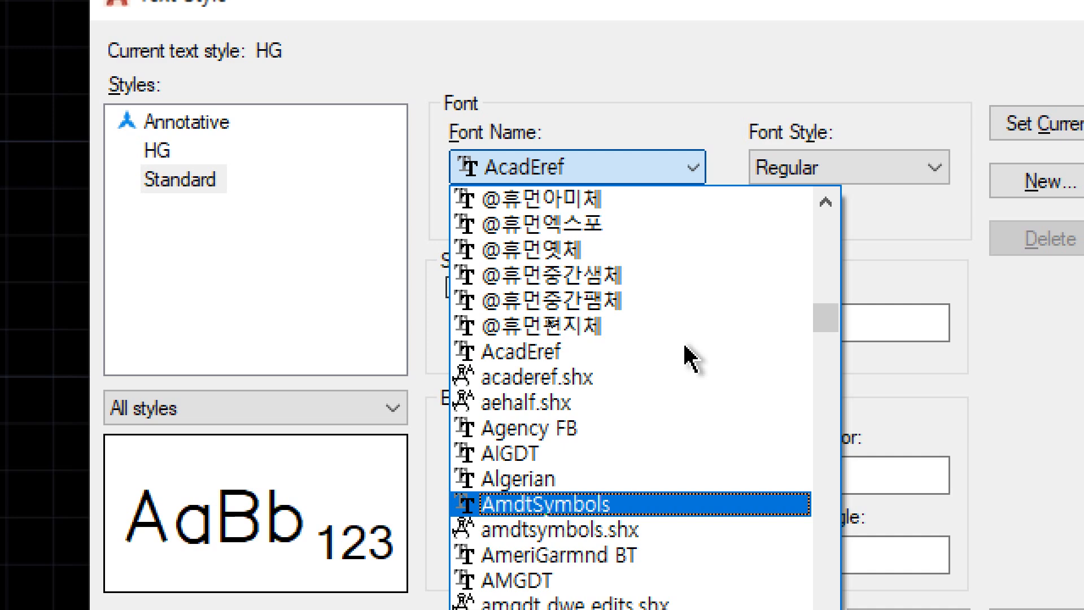
scroll(690, 359, up, 9)
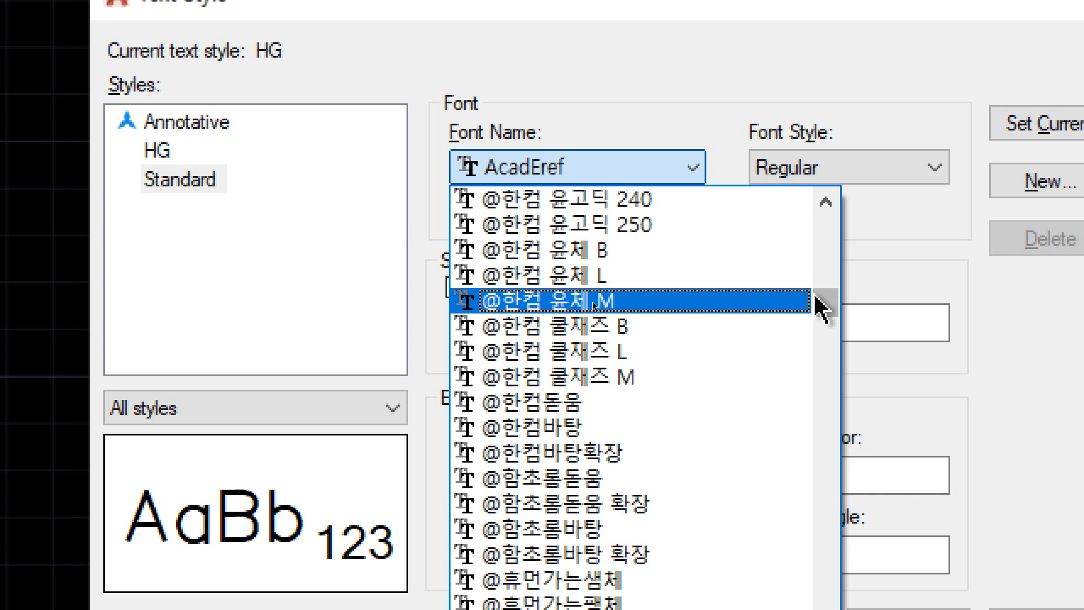
drag(823, 305, 824, 212)
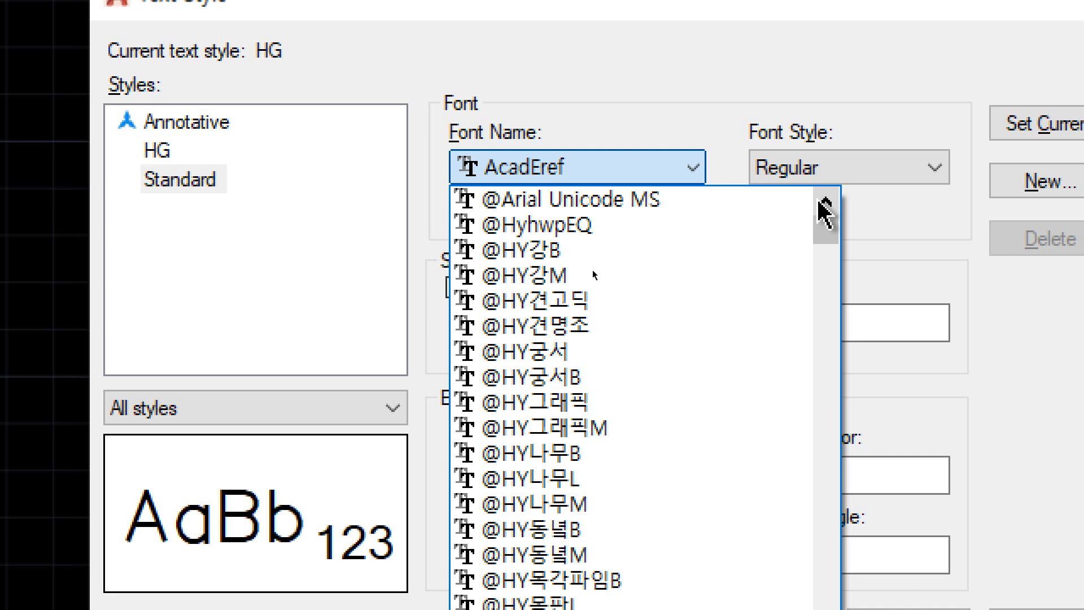
scroll(768, 366, down, 7)
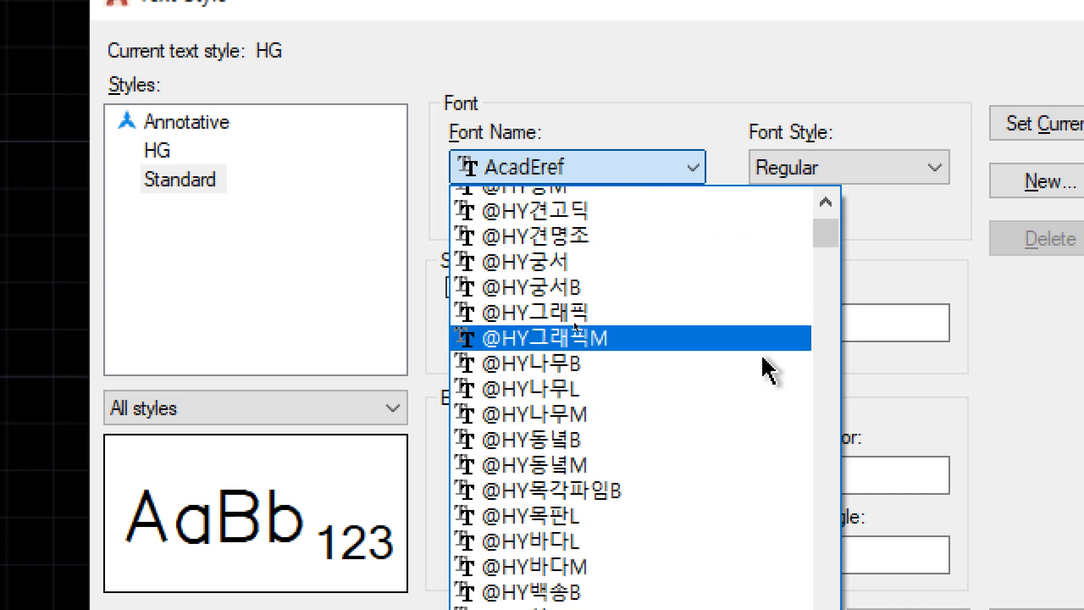
scroll(746, 454, down, 18)
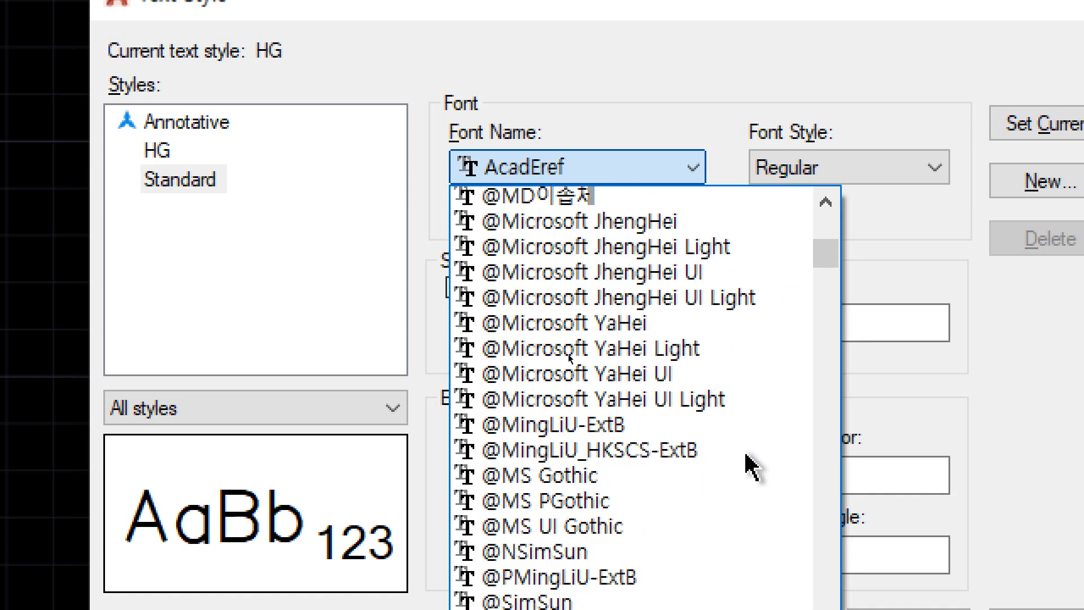
scroll(746, 455, down, 20)
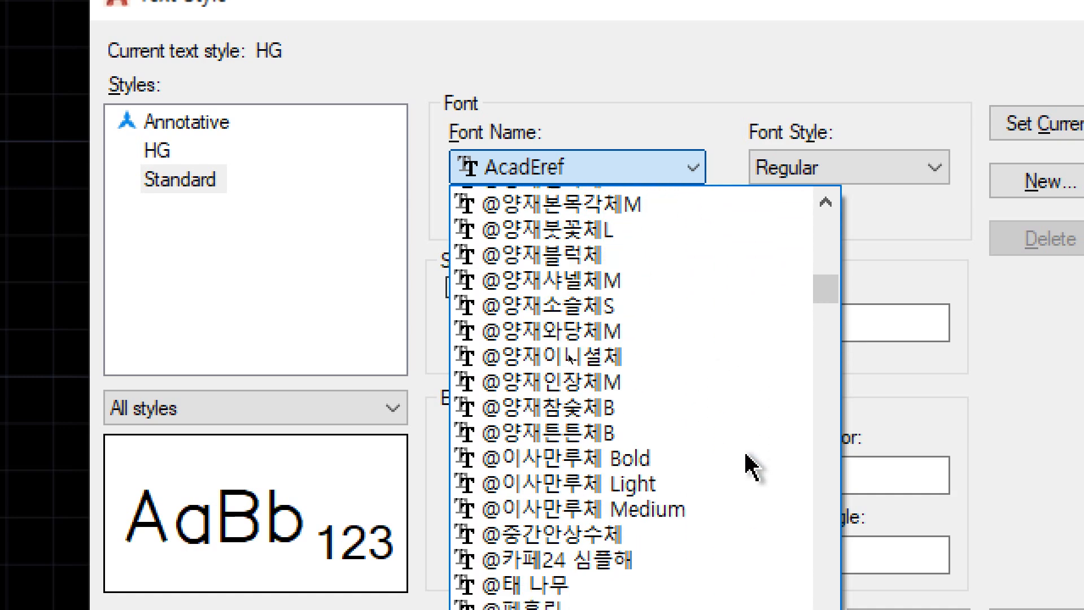
scroll(746, 454, down, 20)
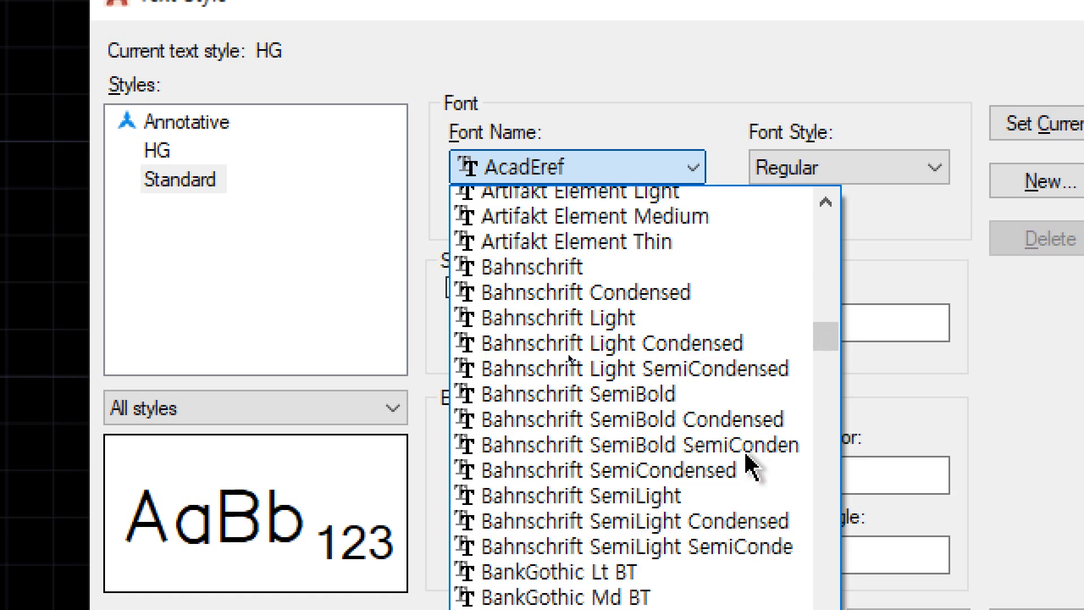
Choose the 나눔고딕 font from the Korean fonts without the @ prefix, apply the Standard style and close the dialog.
key(z)
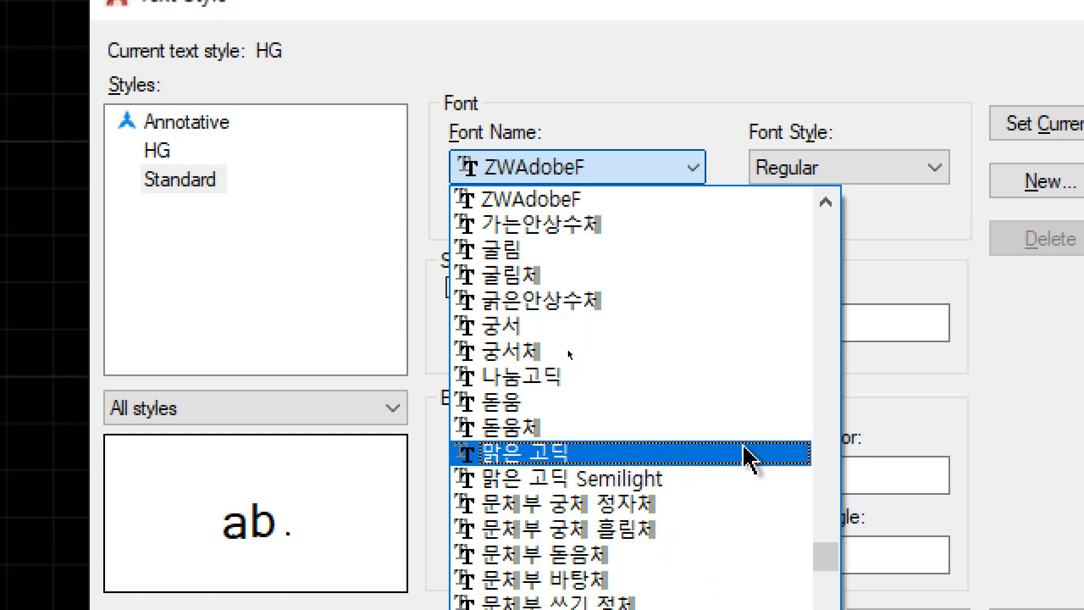
scroll(745, 457, up, 3)
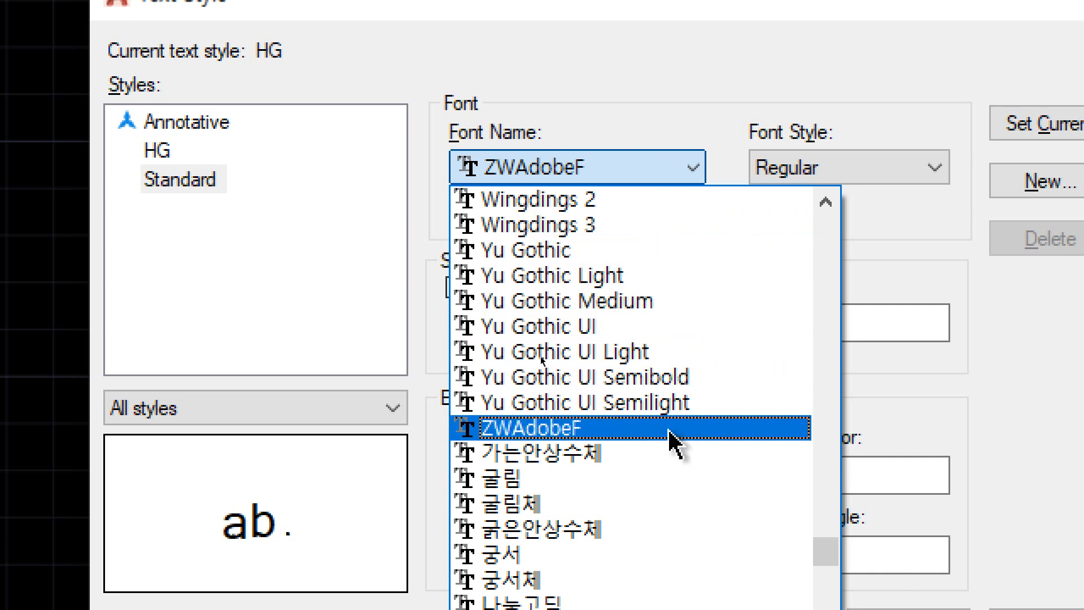
scroll(666, 480, down, 2)
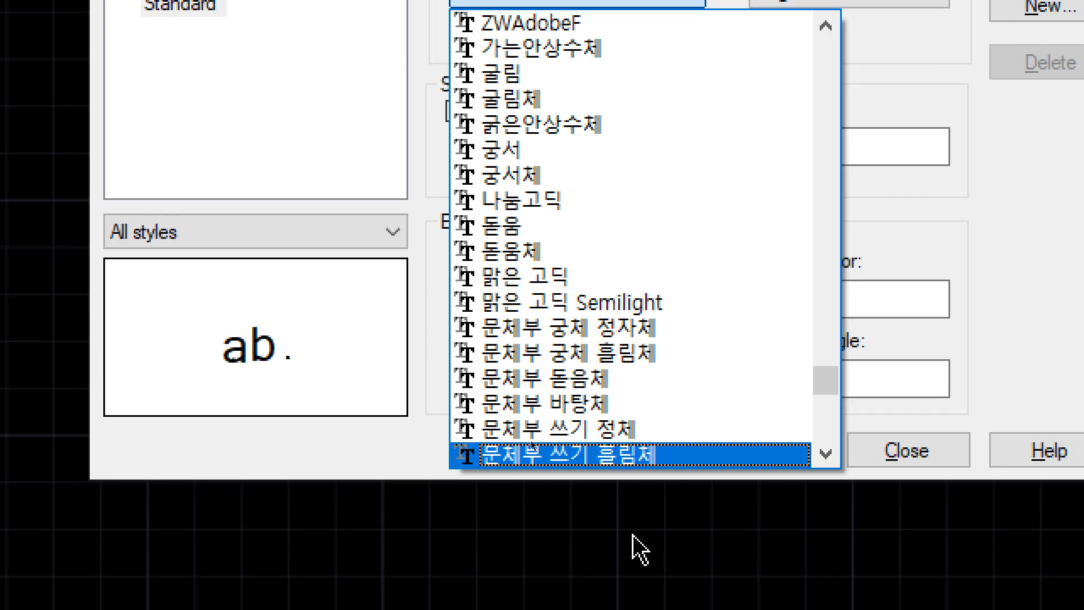
scroll(602, 427, up, 2)
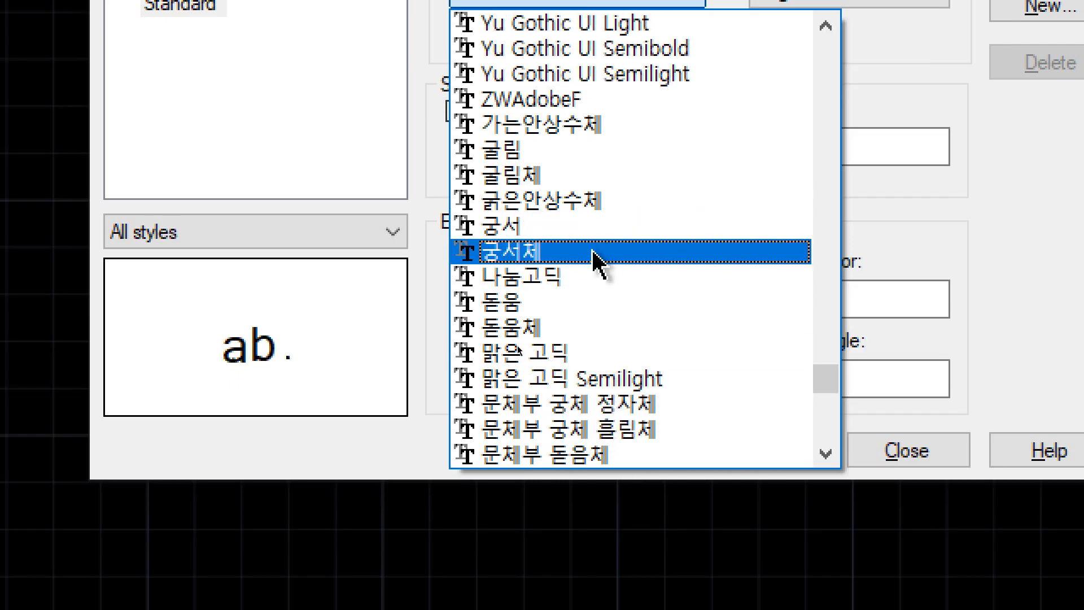
click(588, 277)
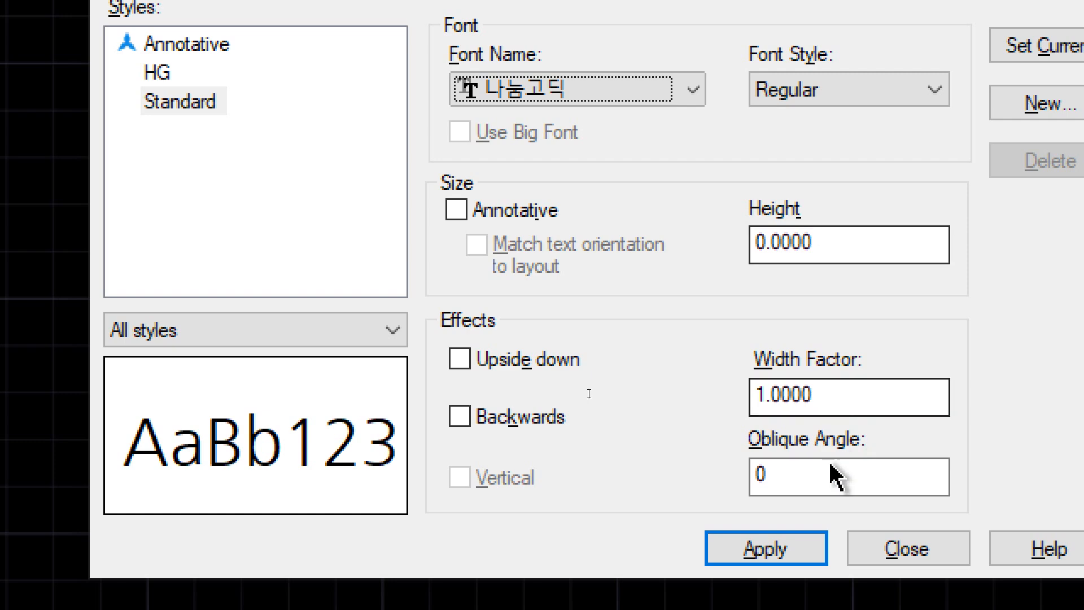
click(762, 548)
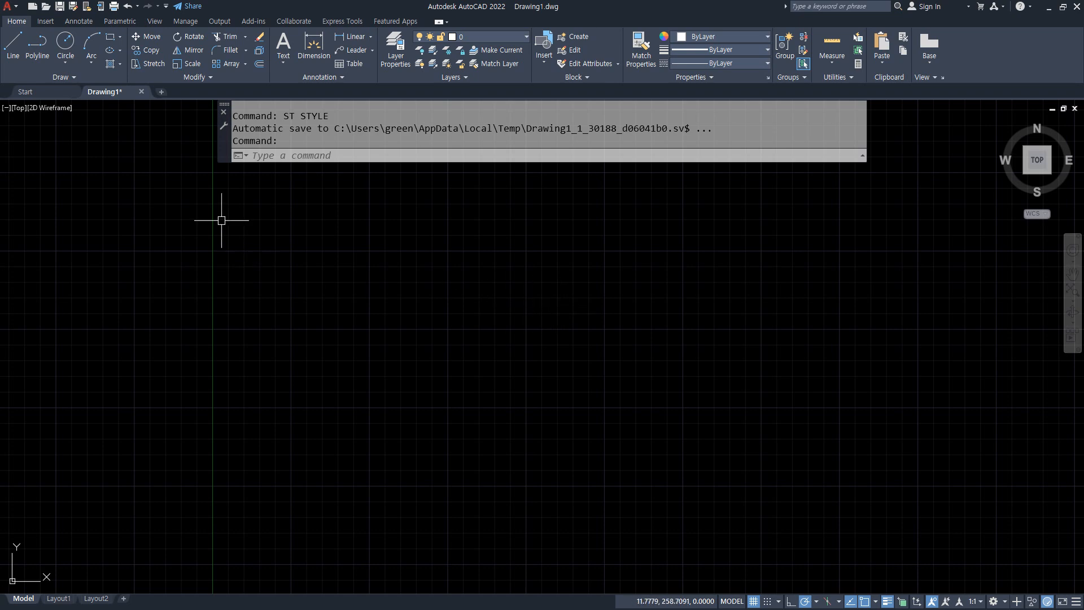
Show the annotation tools, and switch to the Notepad notes to review the text (DT) and mText (T) commands.
click(78, 21)
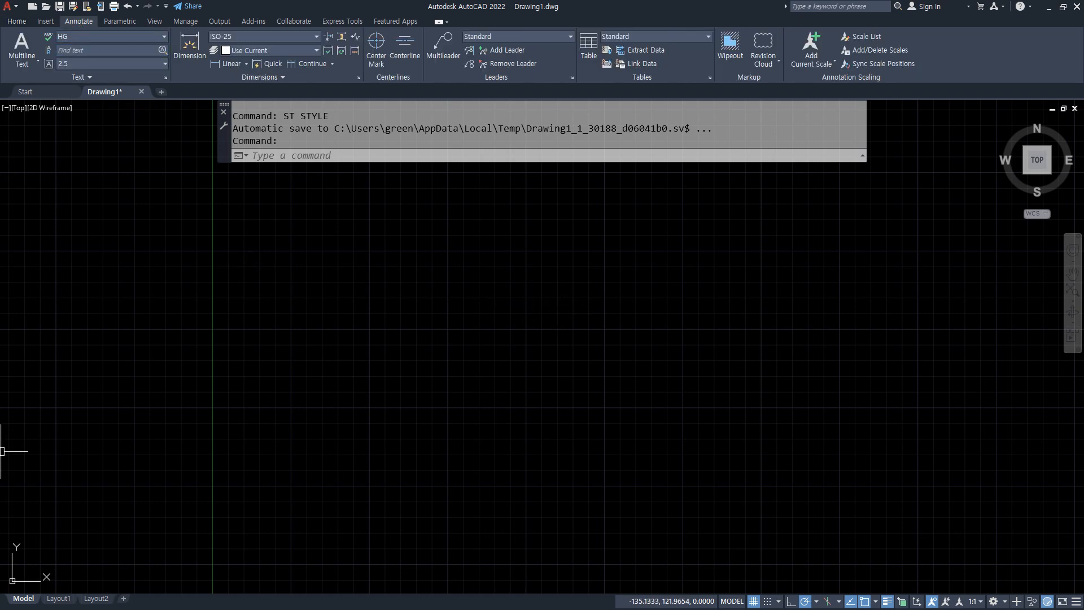
key(alt+Tab)
scroll(562, 328, up, 1)
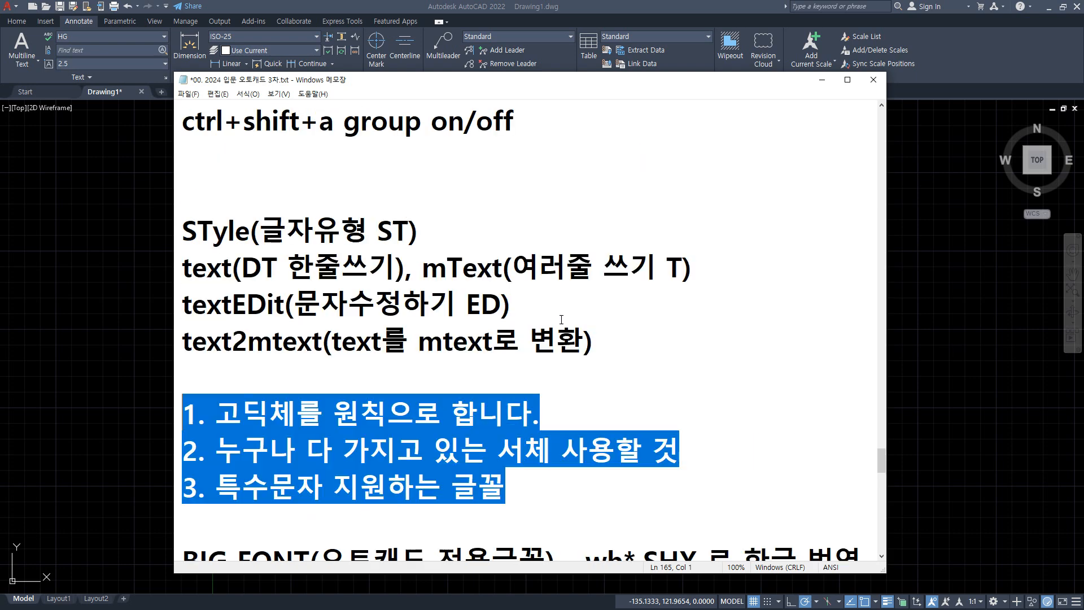
drag(184, 280, 714, 284)
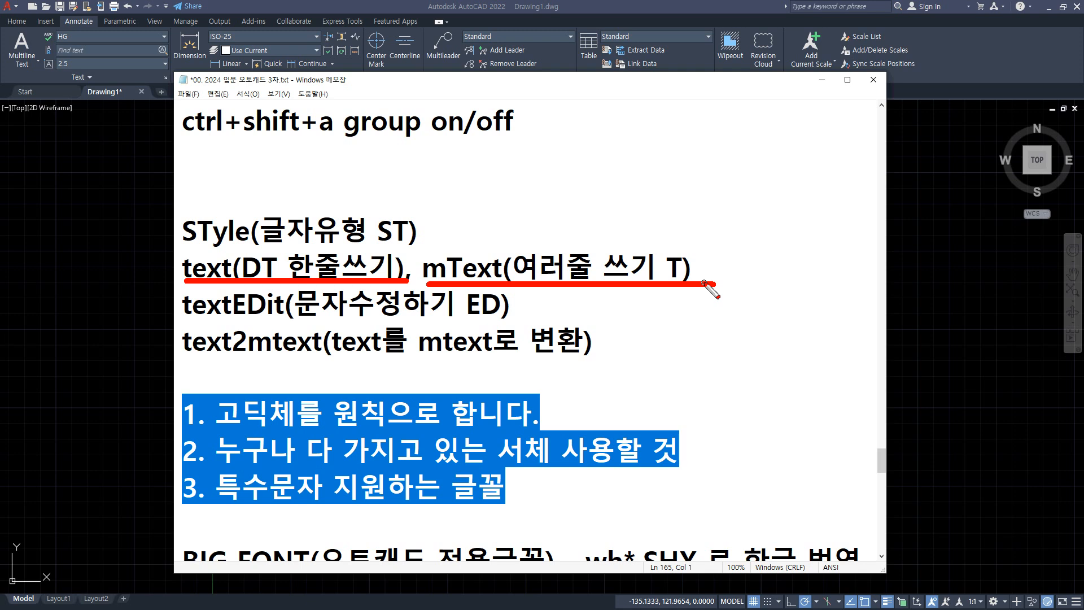
drag(259, 287, 307, 287)
drag(514, 285, 587, 285)
drag(225, 243, 254, 237)
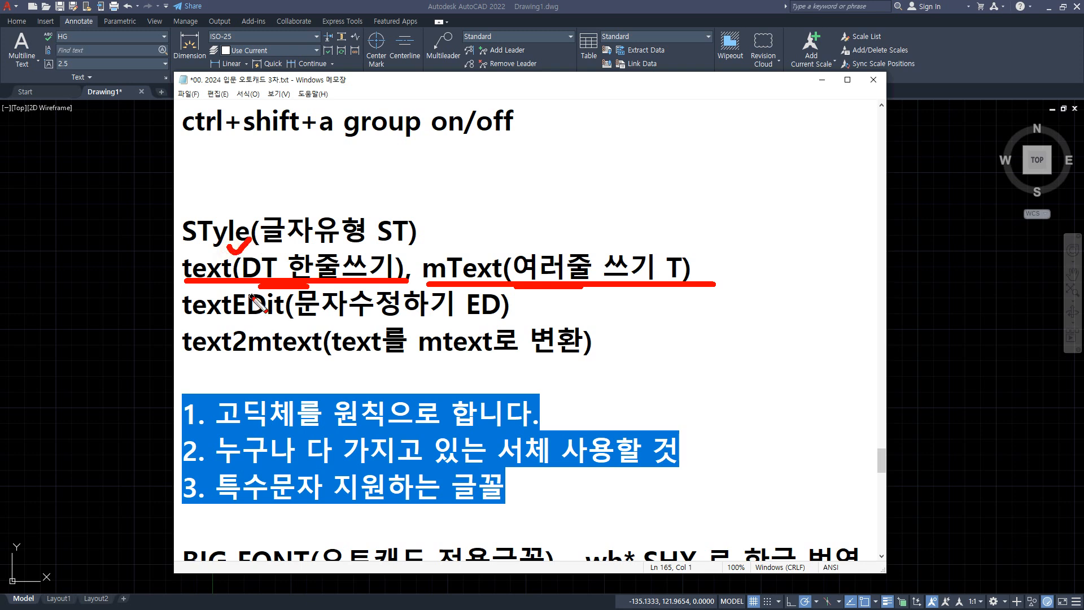
key(Delete)
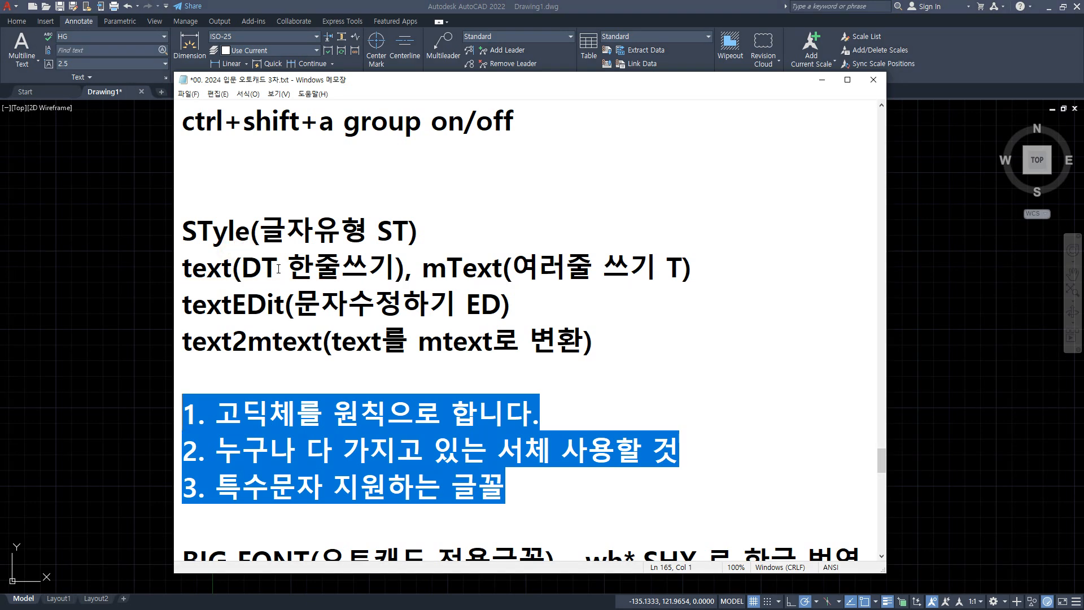
key(alt+4)
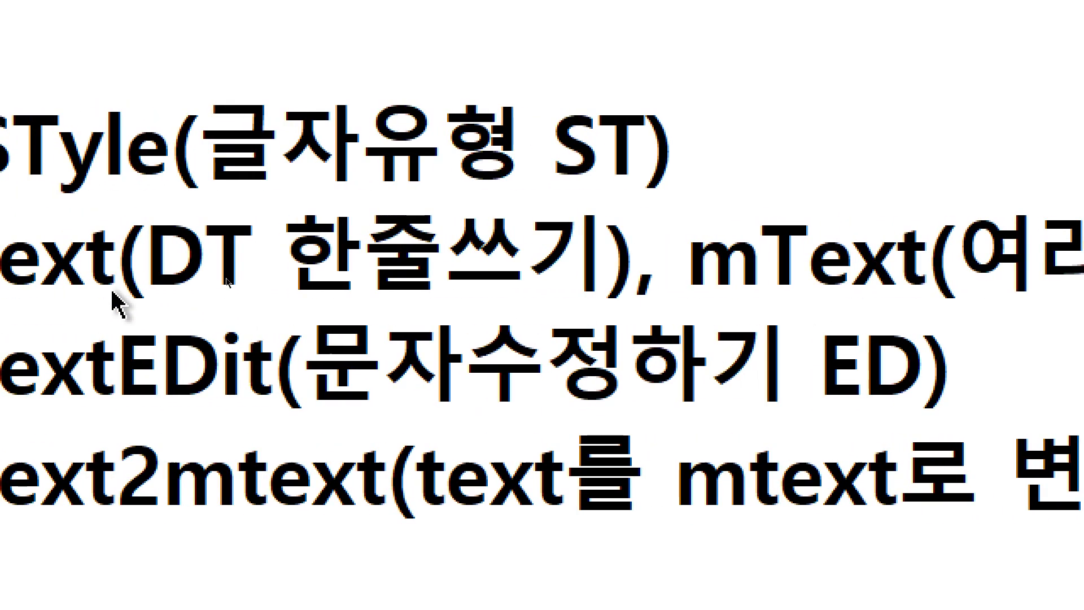
Add "DText" after 한줄쓰기 inside the parentheses of the text command's line in the notes.
click(673, 265)
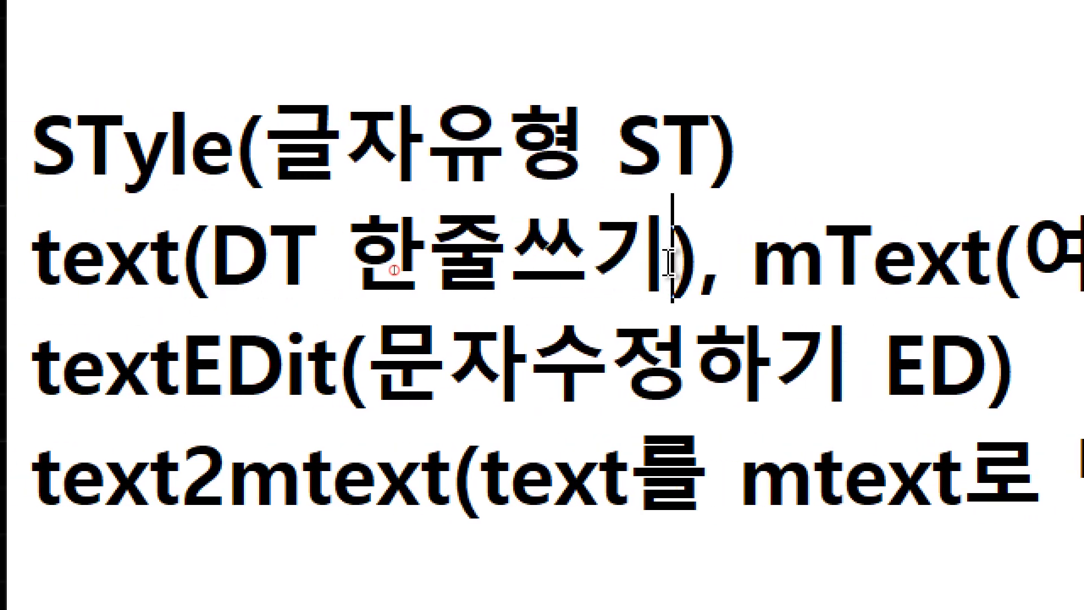
text(ㅇㅅ)
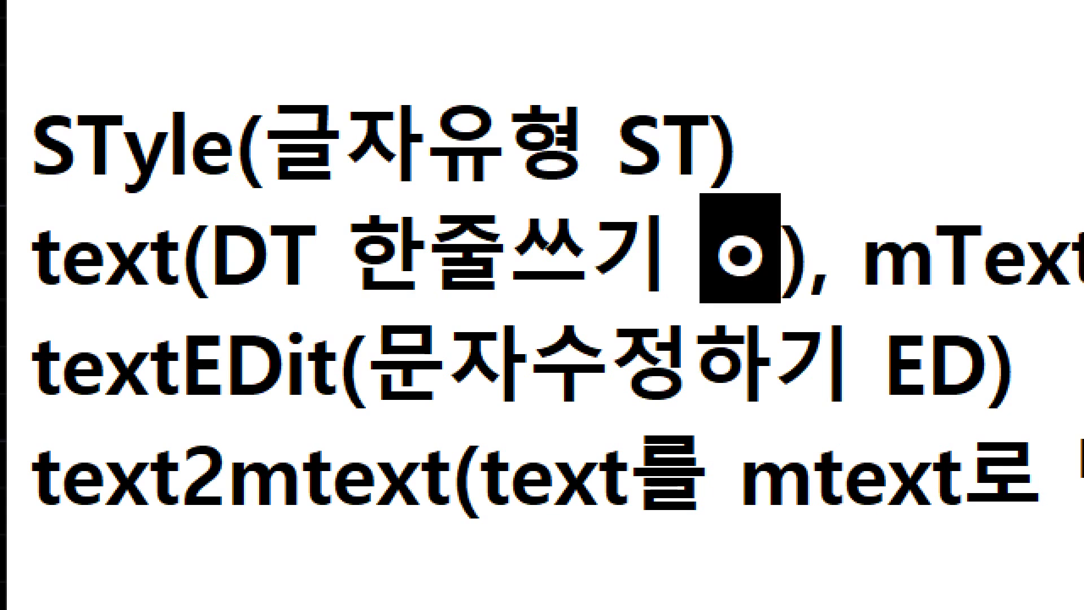
key(BackSpace)
key(BackSpace)
text(DTe)
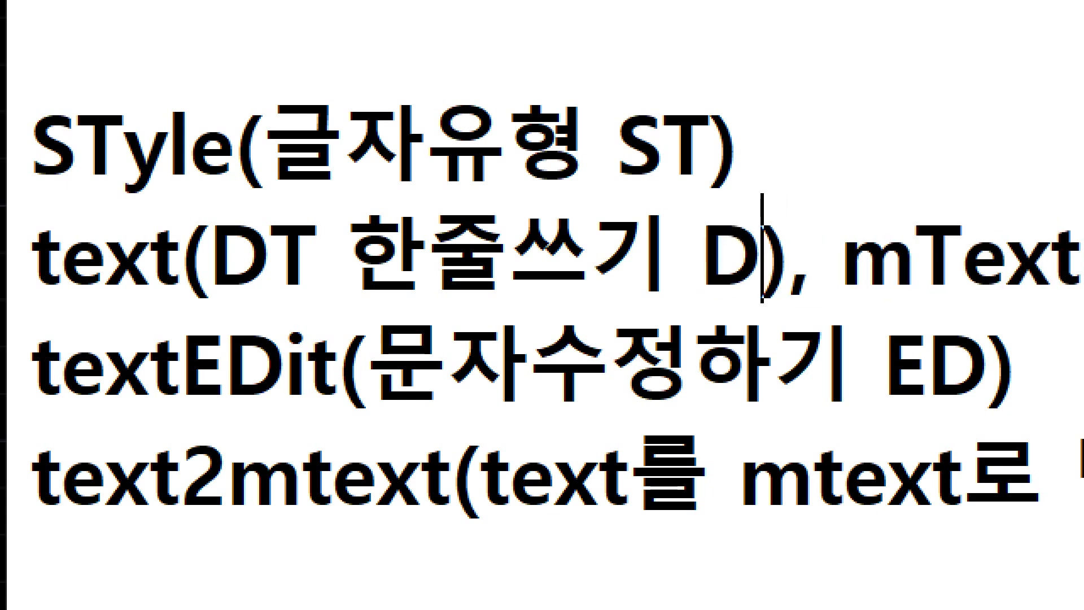
text(xt)
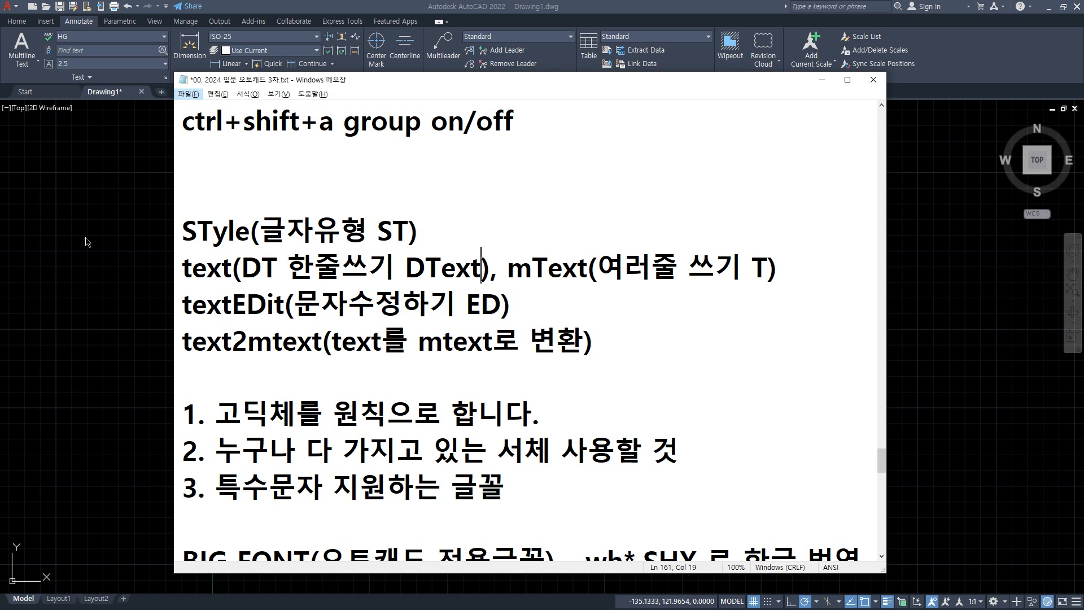
Switch to AutoCAD and place a single-line text (DT) in the empty drawing area with height 2.5 and rotation angle 0.
key(alt+Tab)
text(dt)
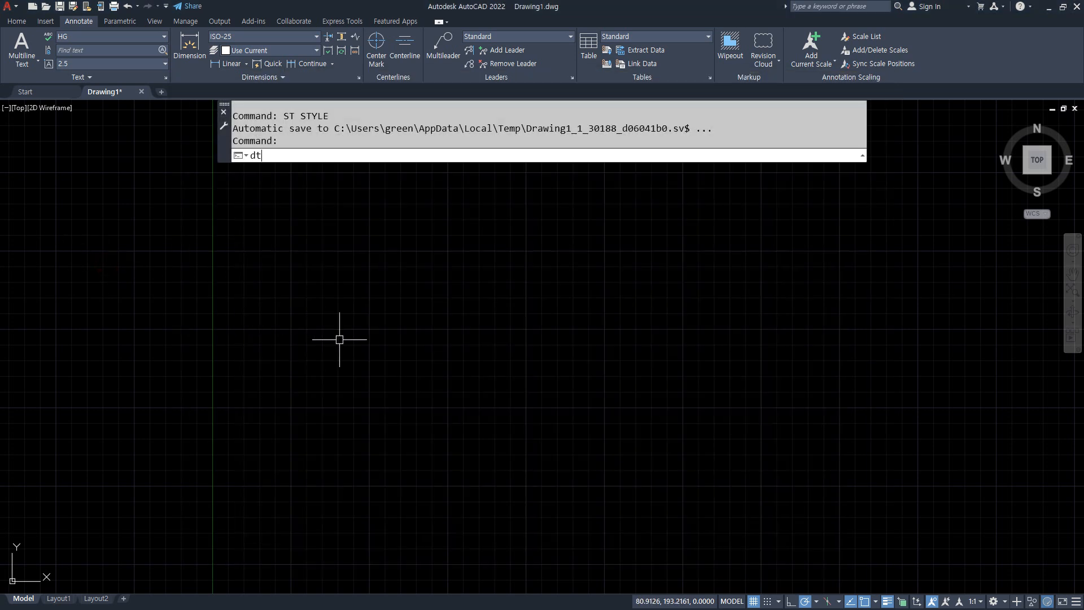
key(Return)
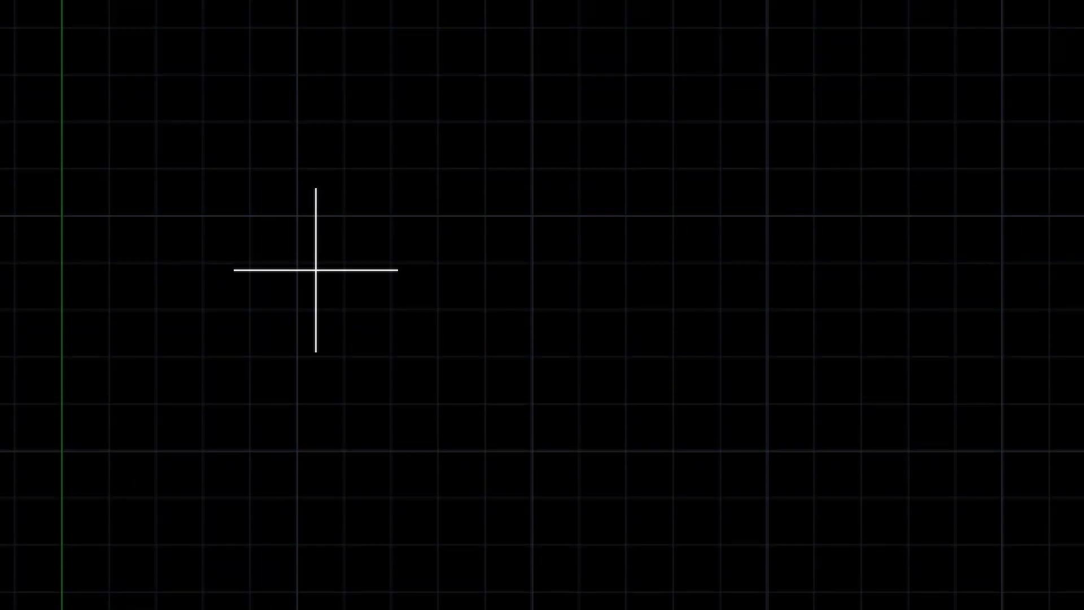
click(318, 275)
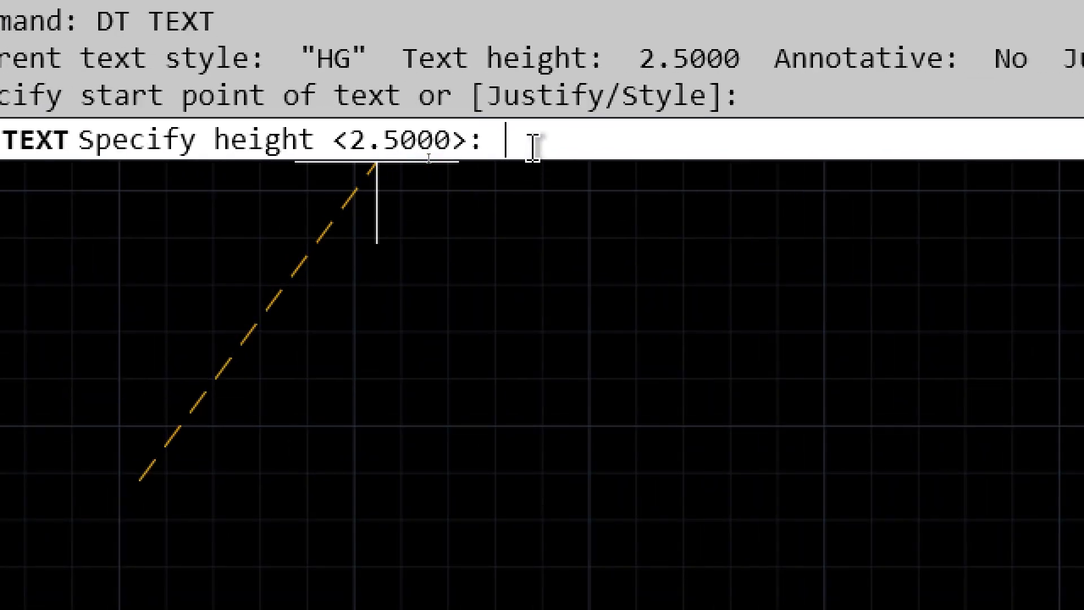
key(Return)
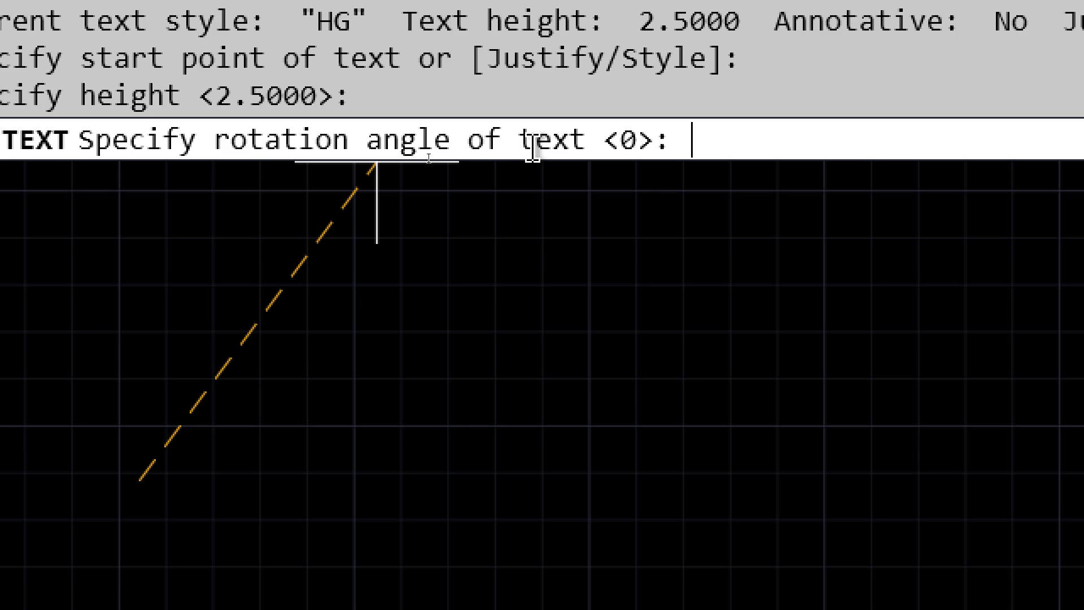
key(Return)
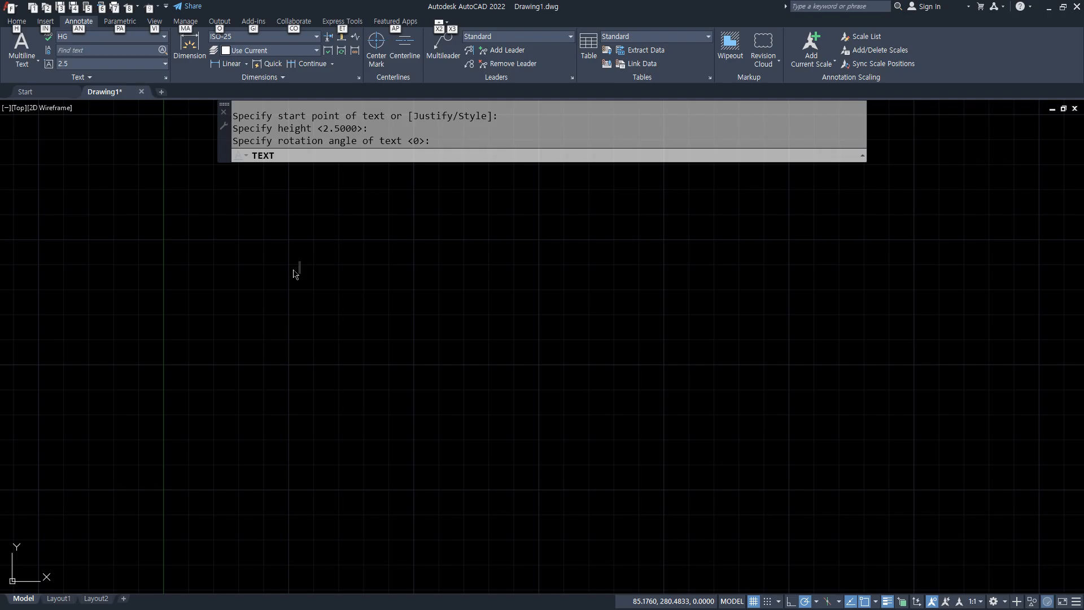
scroll(311, 251, up, 7)
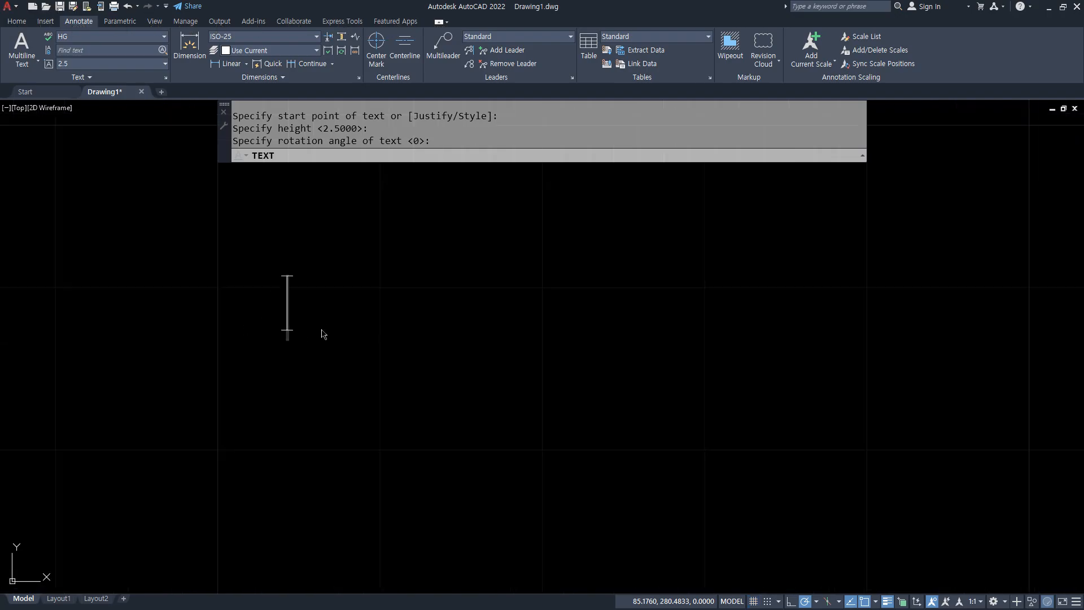
scroll(419, 360, down, 2)
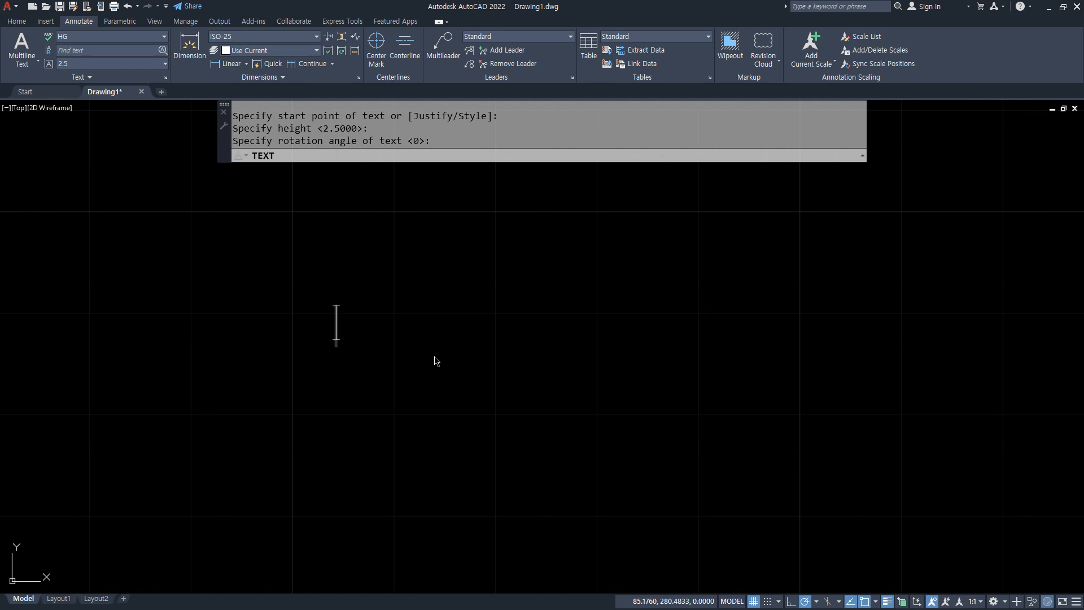
Write the four lines 동해물과 백두산이, 마르고 닳도록, 하느님이 보우하사 and 우리나라 만세, and finish the text command.
text(동해물과 백)
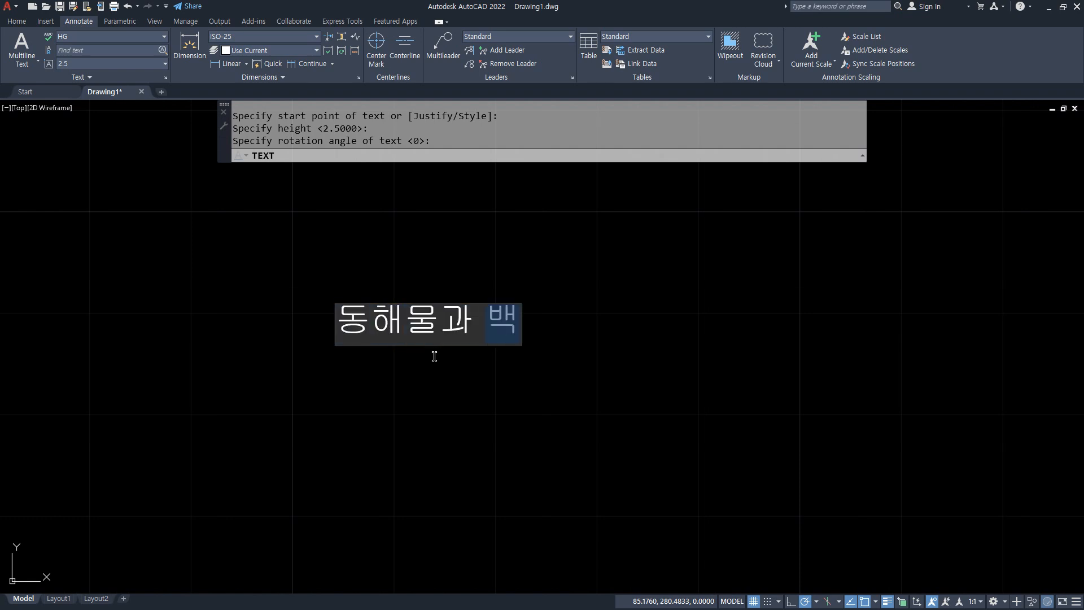
text(두사ㄴ이)
key(Return)
text(마르고 )
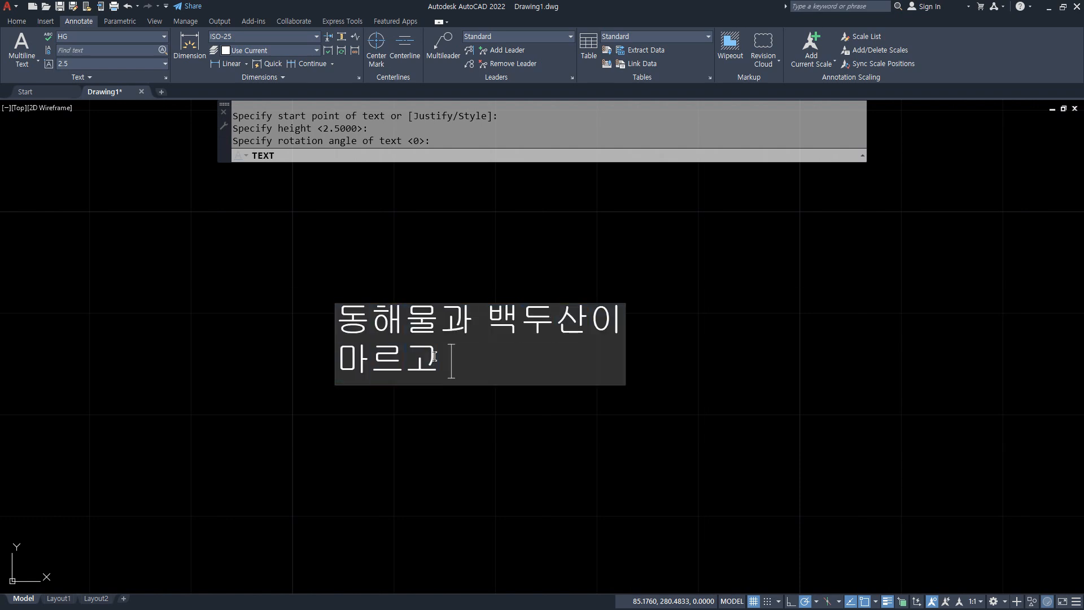
text(닭도록)
key(Return)
text(하느)
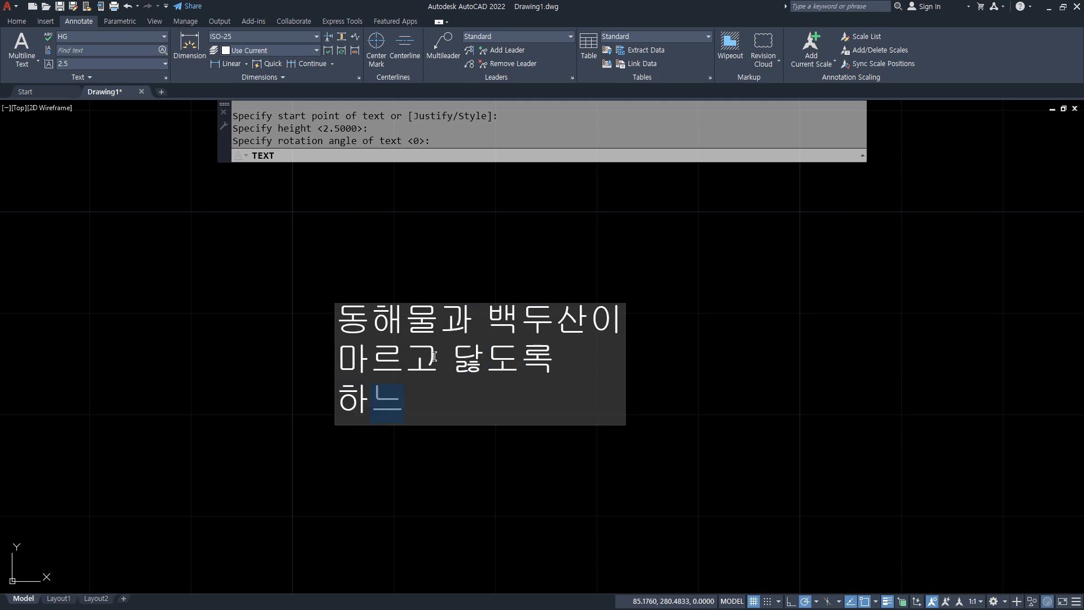
text(님ㅇㅣ 보우하사)
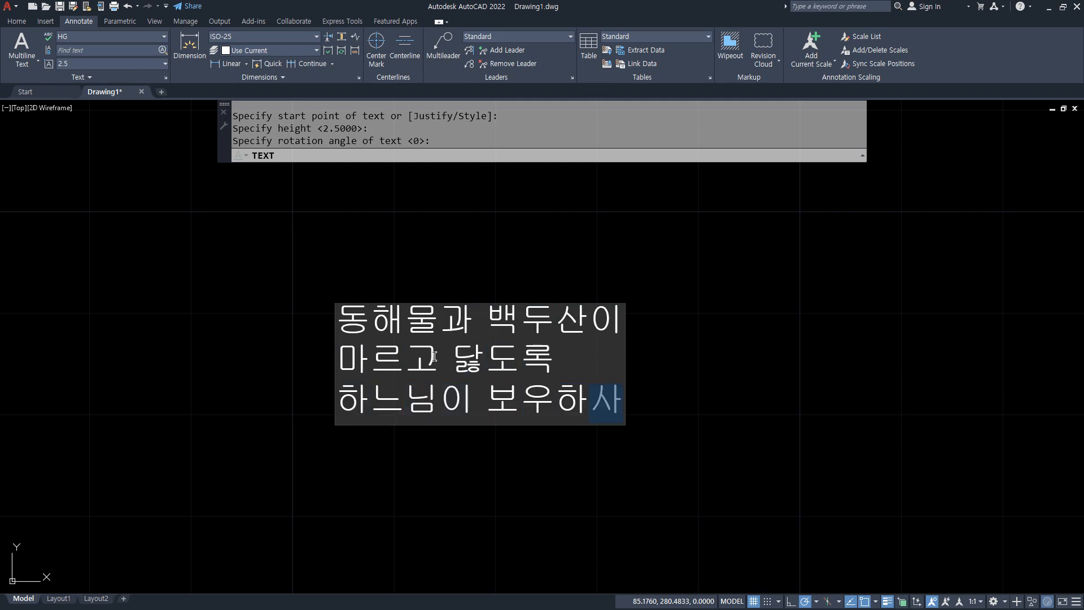
key(Return)
text(울ㅣ나라 만세)
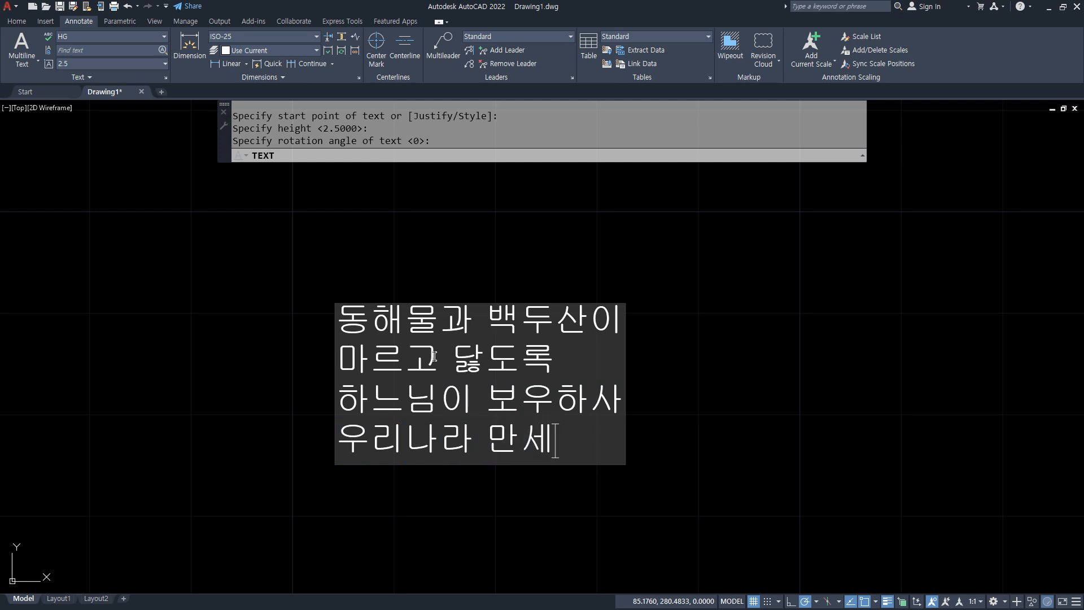
key(Return)
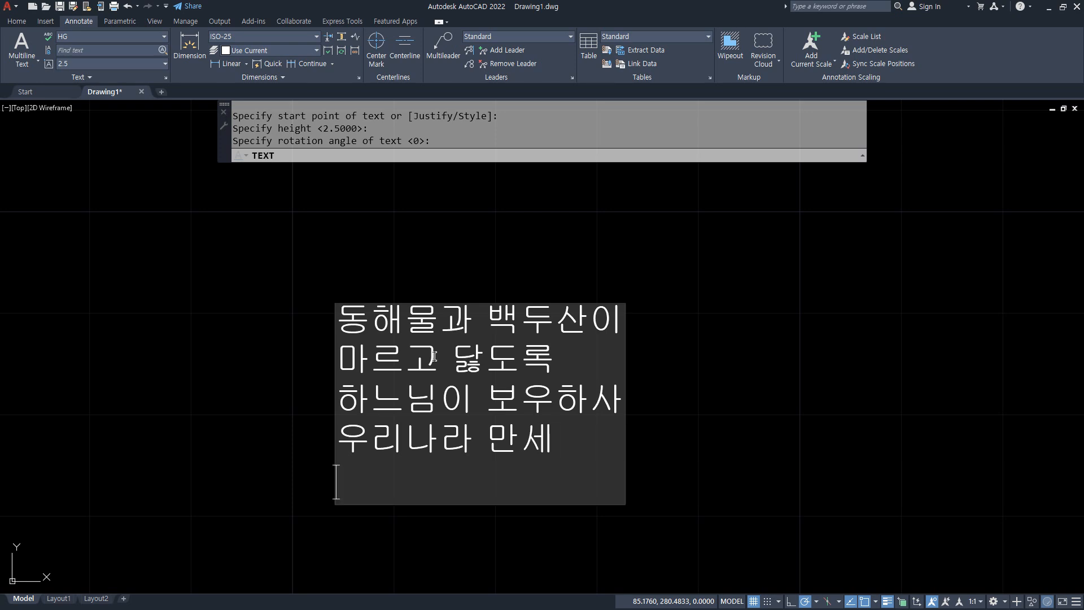
key(Return)
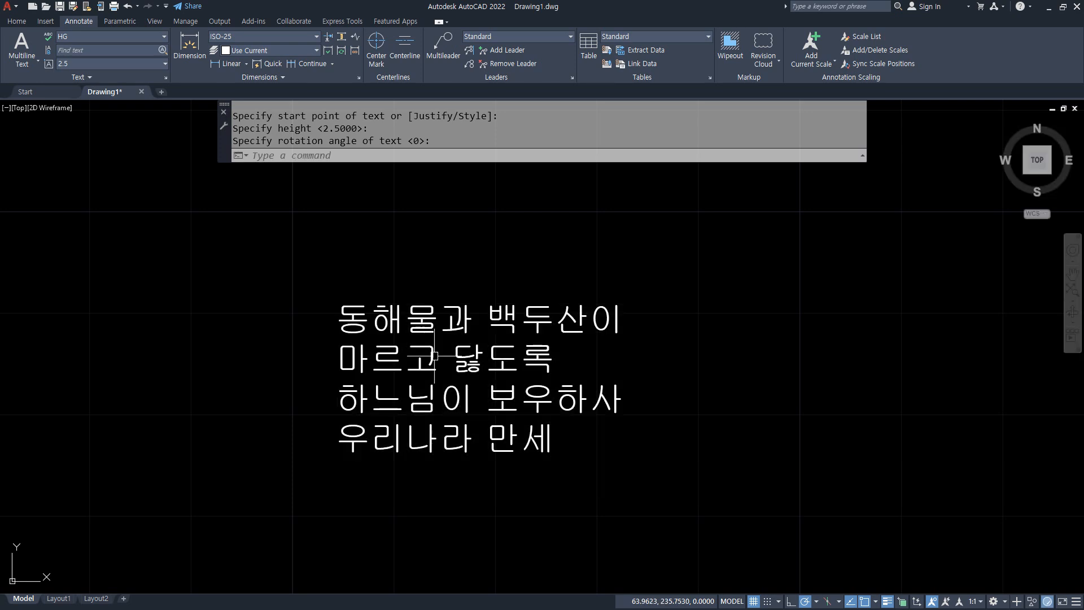
Select the second text line alone and release it, and move the line 동해물과 백두산이 upward, away from the other lines.
click(435, 356)
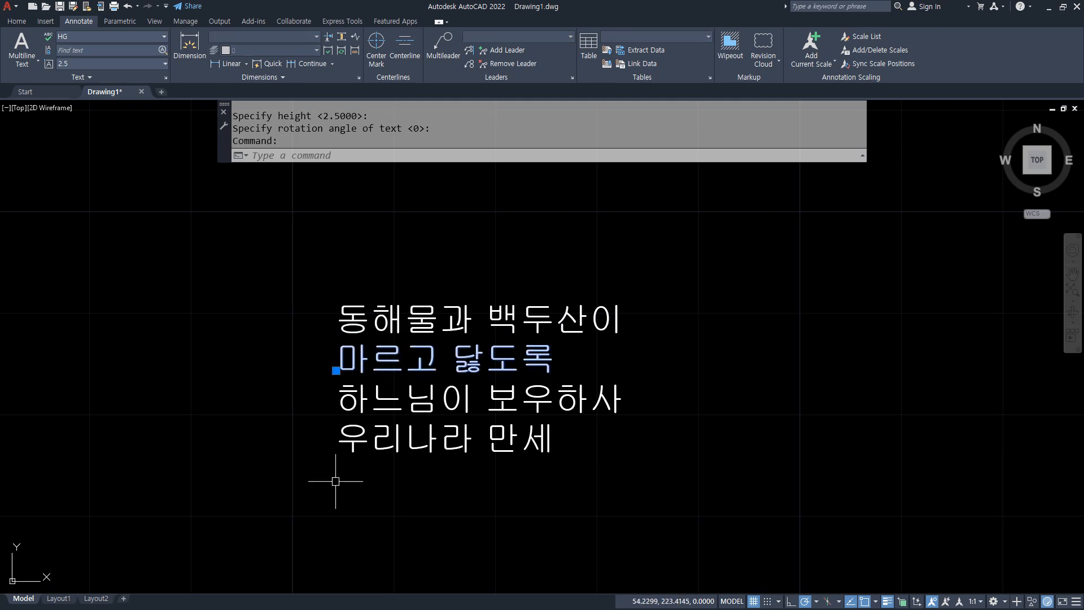
key(Escape)
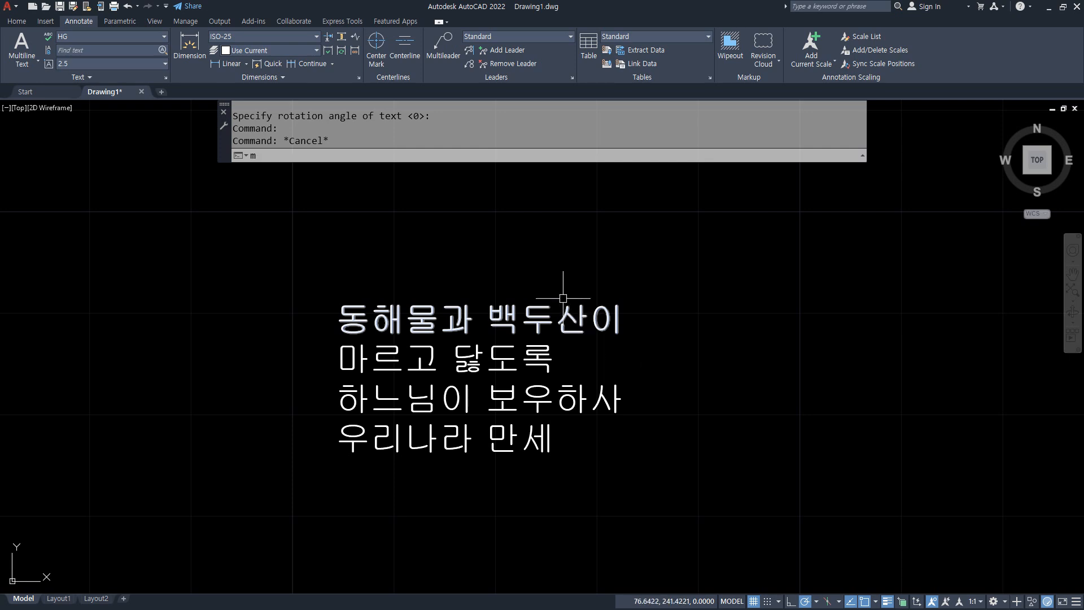
text(m)
key(Return)
click(390, 320)
key(Return)
click(242, 331)
click(243, 294)
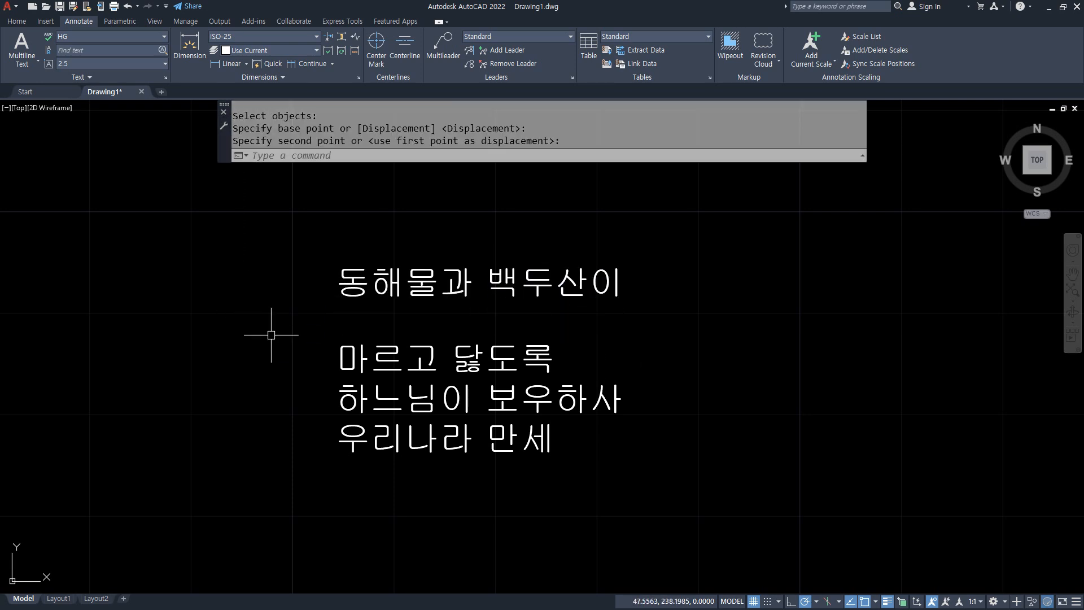
Move the lines 하느님이 보우하사 and 우리나라 만세 together slightly downward.
key(Return)
click(378, 480)
click(332, 392)
key(Return)
click(289, 406)
click(289, 418)
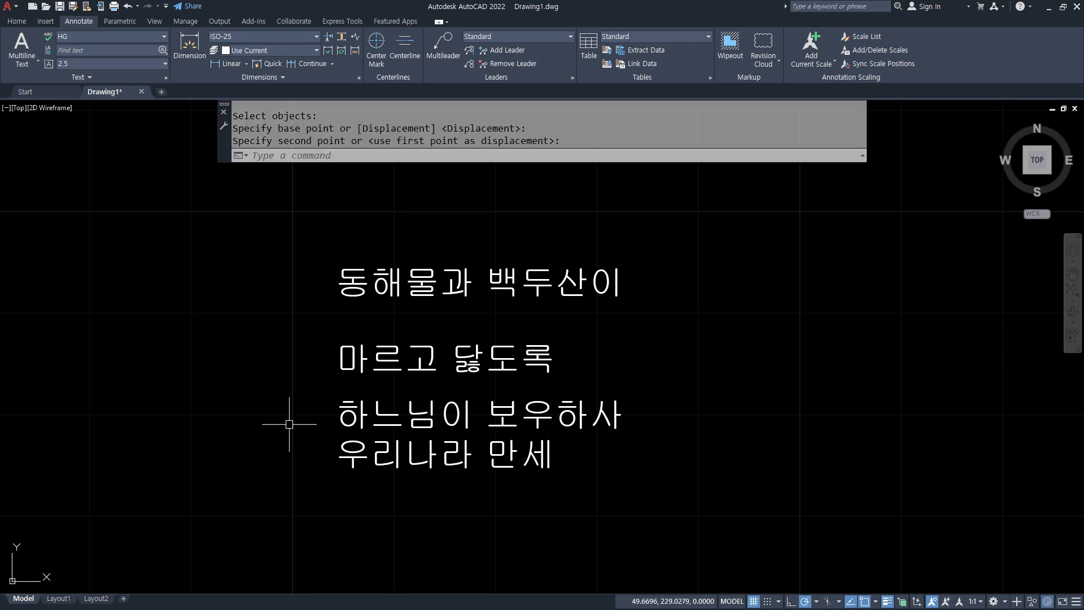
Move the last line, 우리나라 만세, further down on its own.
key(Return)
click(314, 436)
click(291, 472)
key(Return)
click(282, 443)
click(277, 485)
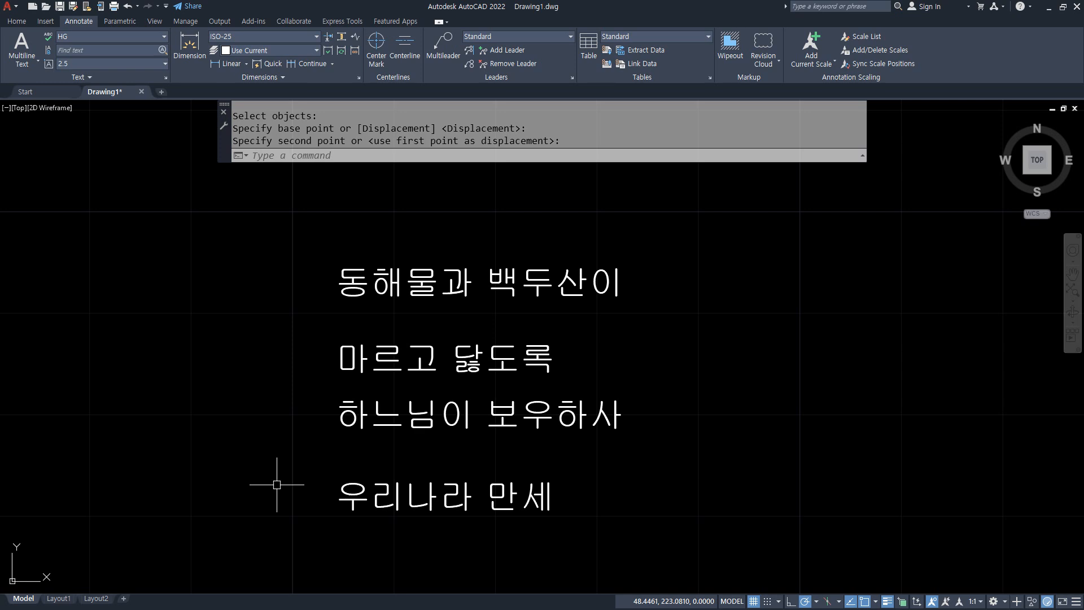
Delete all four text lines from the drawing.
click(617, 516)
click(332, 260)
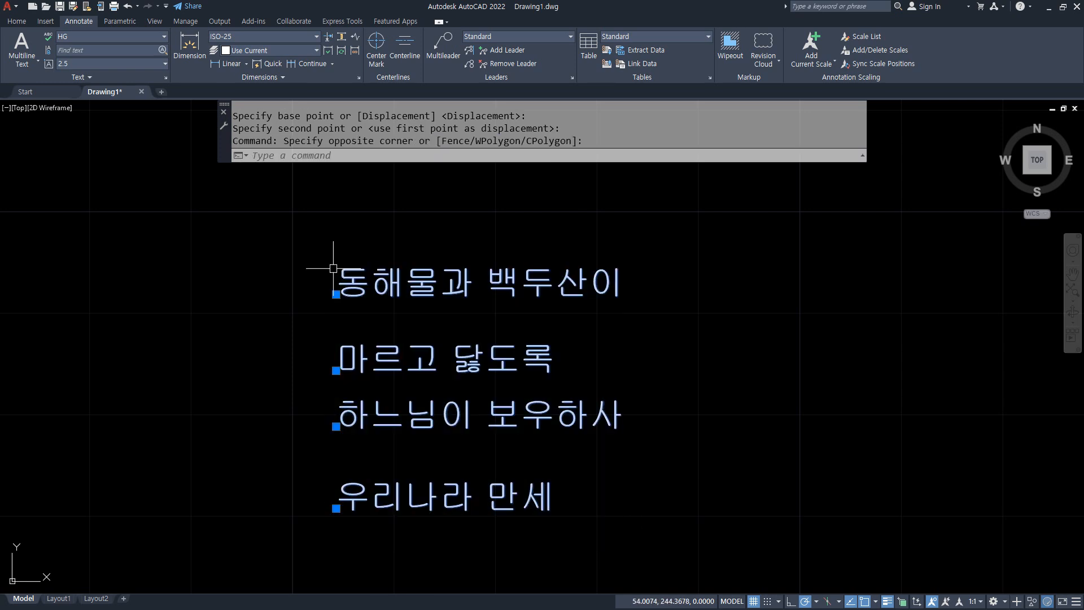
key(Delete)
Place a single-line text with height 2.5 and rotation 0, and write 동해물과 백두산이 and 마르고 닳도록 on two lines.
text(dt)
key(Return)
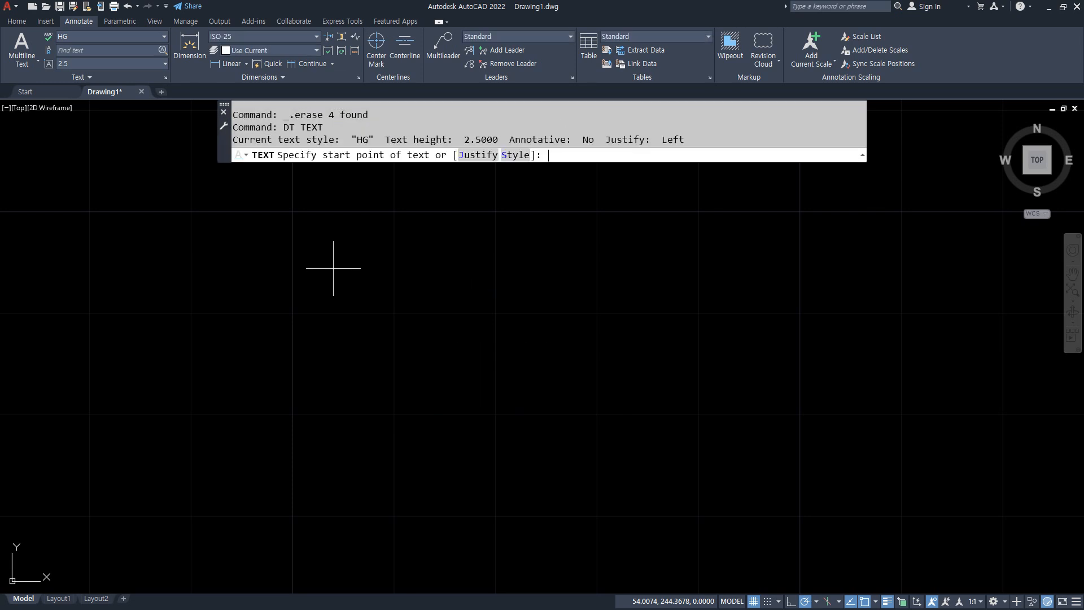
click(352, 283)
key(Return)
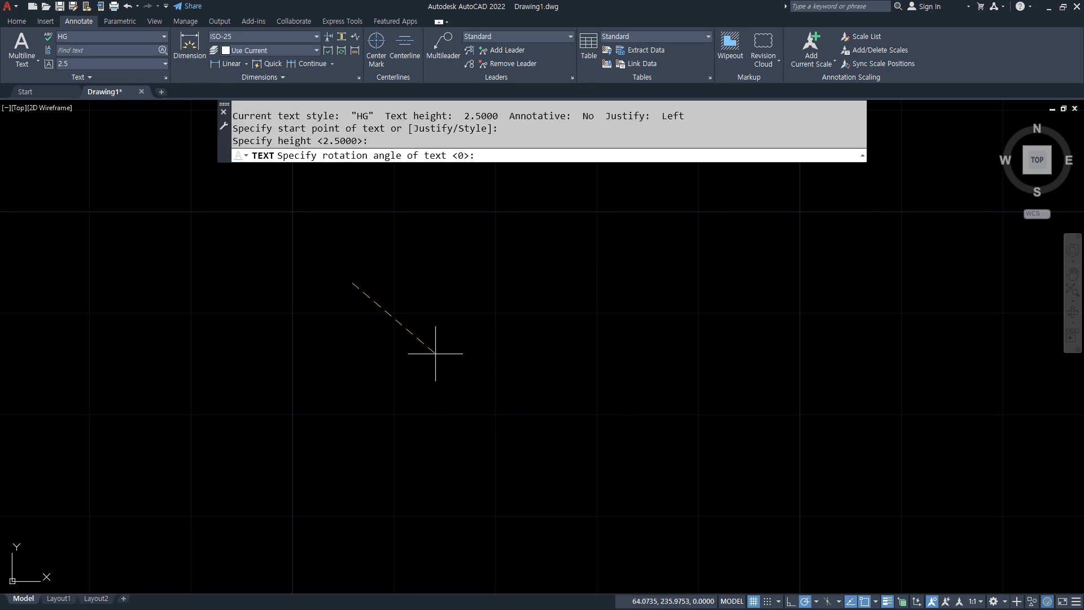
key(Return)
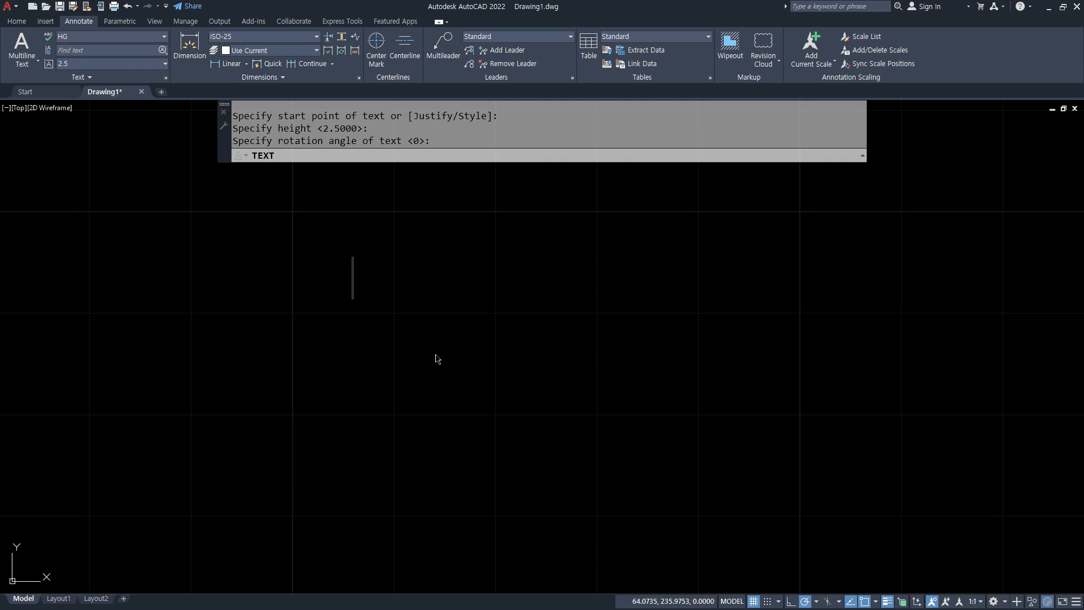
text(동햄물)
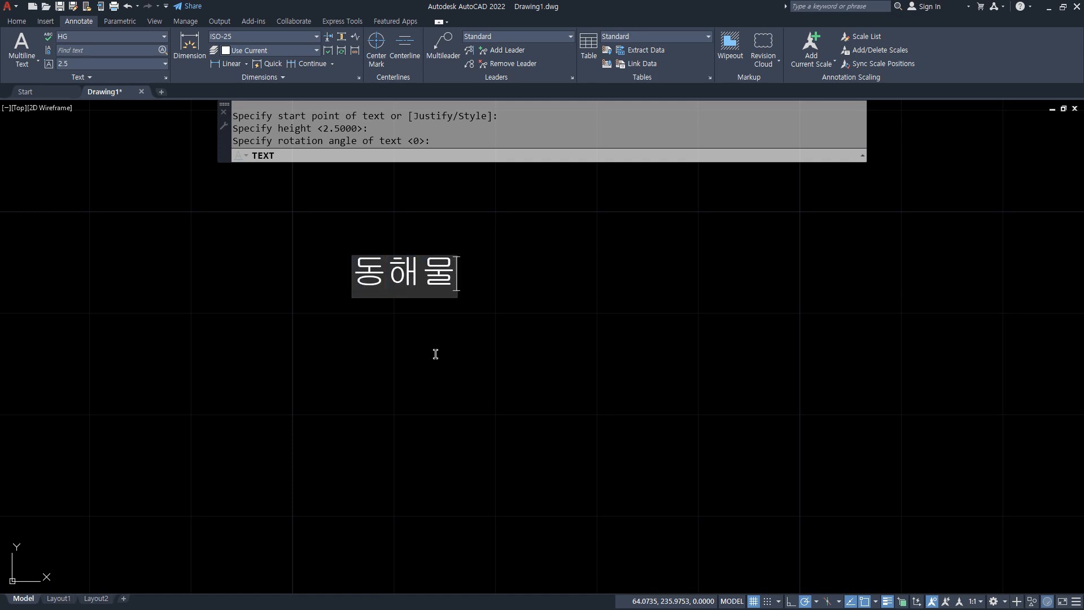
text(과 백두산ㅇㅣ)
key(Return)
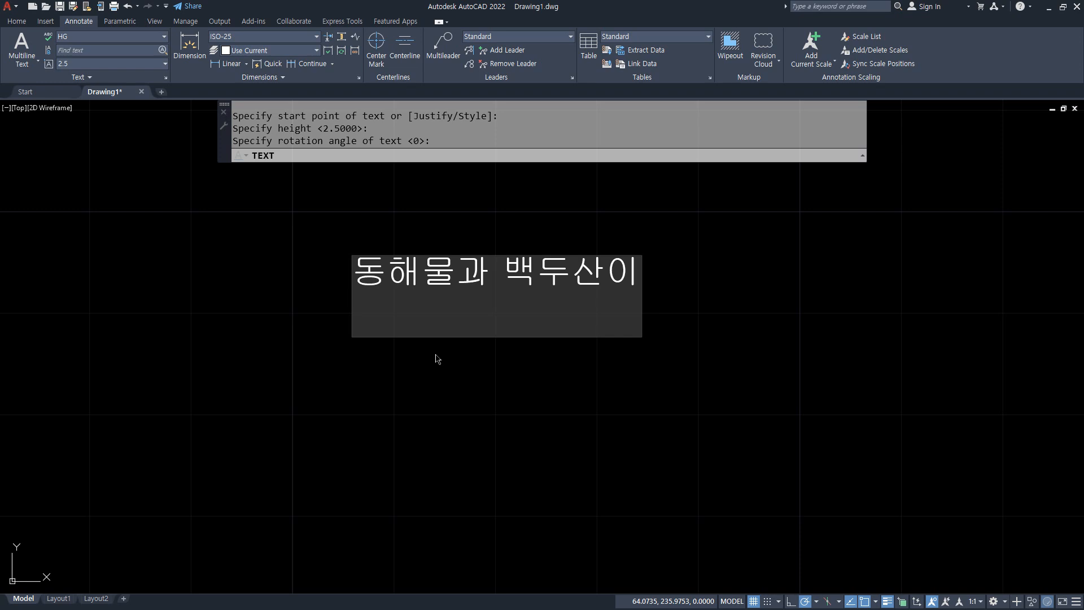
text(마르고 ㄷ)
text(ㅏㄹㅎ도록)
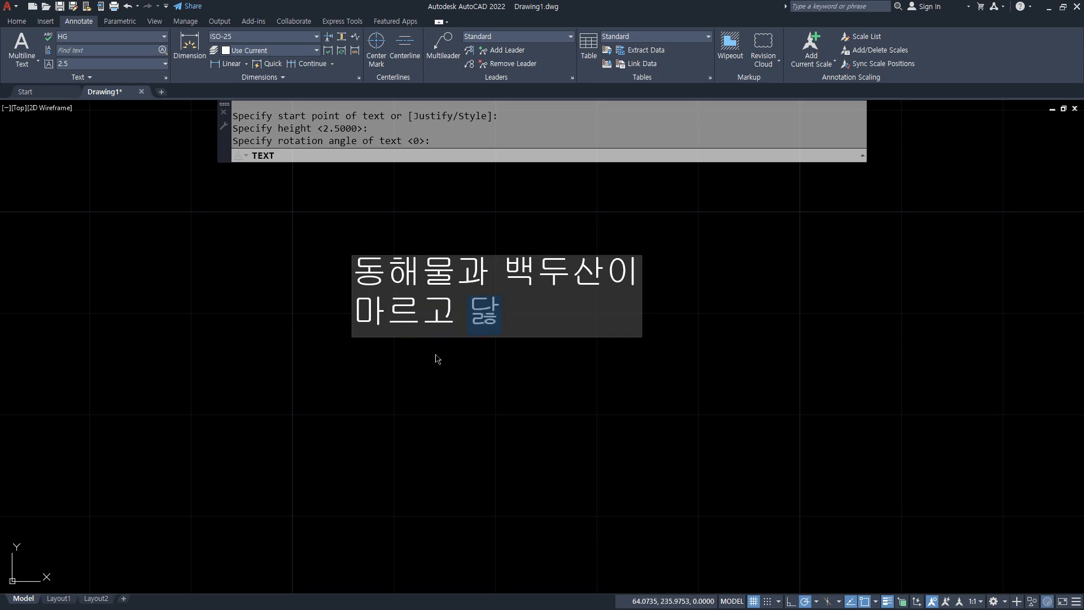
Erase the second line and 백두산이 from the text being written, keeping only 동해물과.
key(BackSpace)
key(BackSpace)
key(BackSpace)
key(BackSpace)
key(BackSpace)
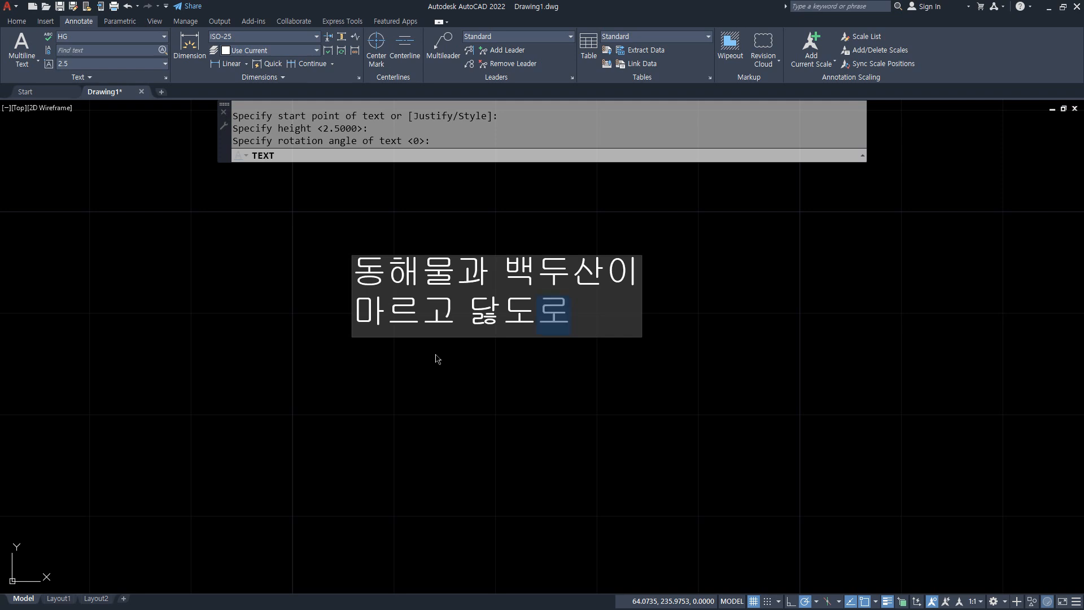
key(BackSpace)
key(BackSpace)
key(BackSpace)
key(BackSpace)
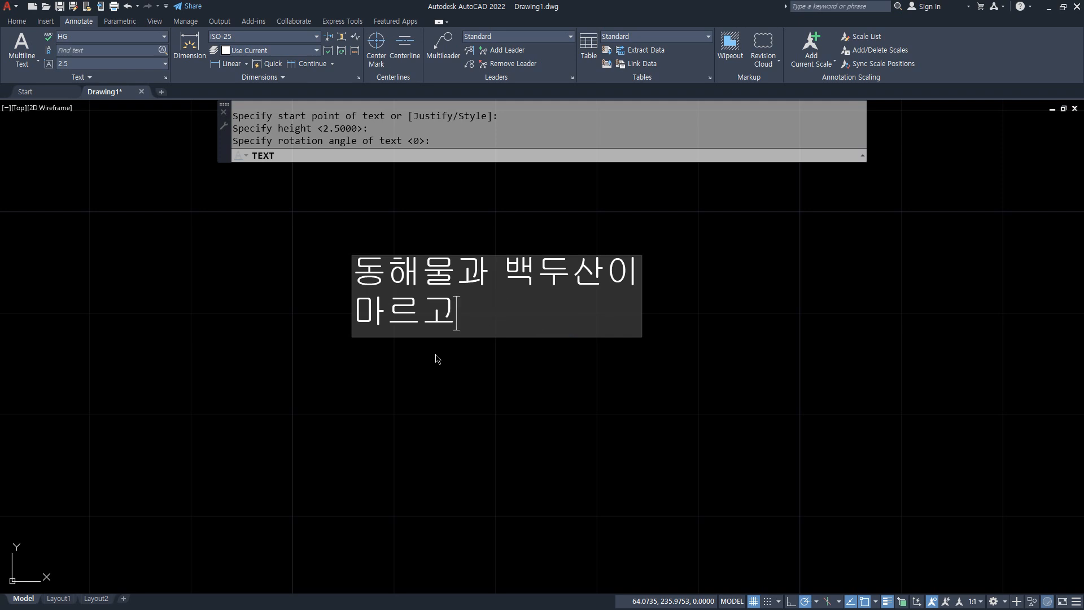
key(BackSpace)
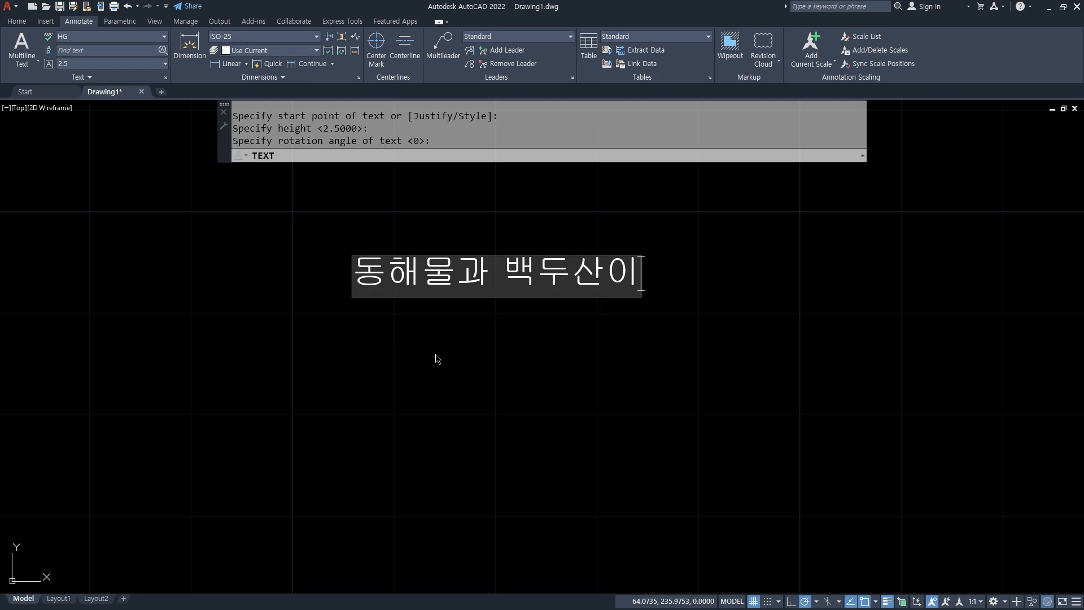
key(BackSpace)
key(BackSpace)
key(BackSpace)
key(BackSpace)
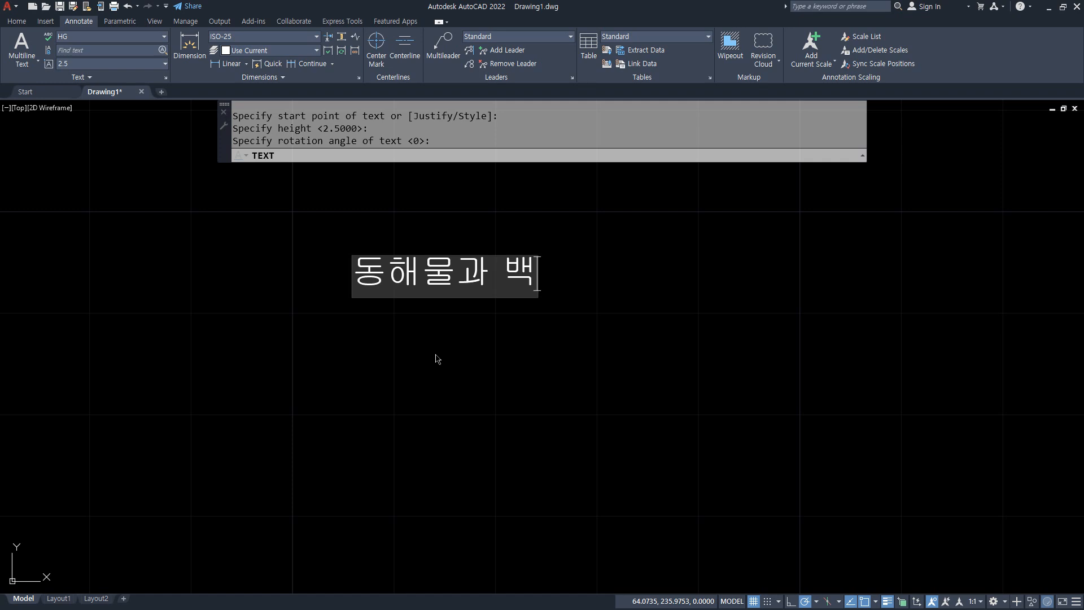
Continue the text below 동해물과 with 백두산이, 마르고 and 닳도록, each on its own line.
key(Return)
text(qo)
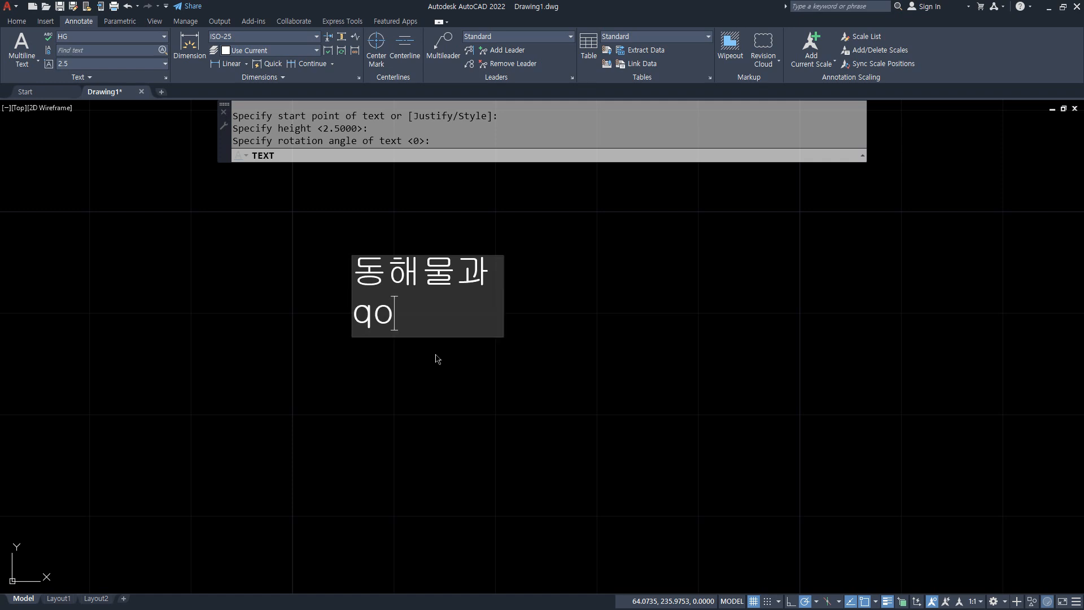
key(BackSpace)
key(BackSpace)
text(백두사)
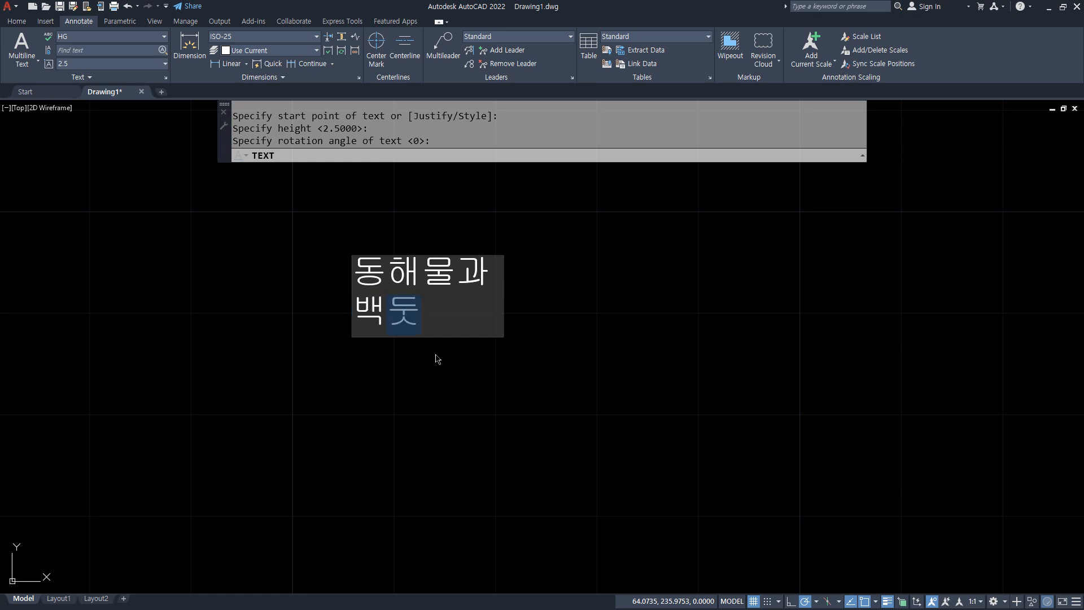
text(ㄴ이)
key(Return)
text(마르고)
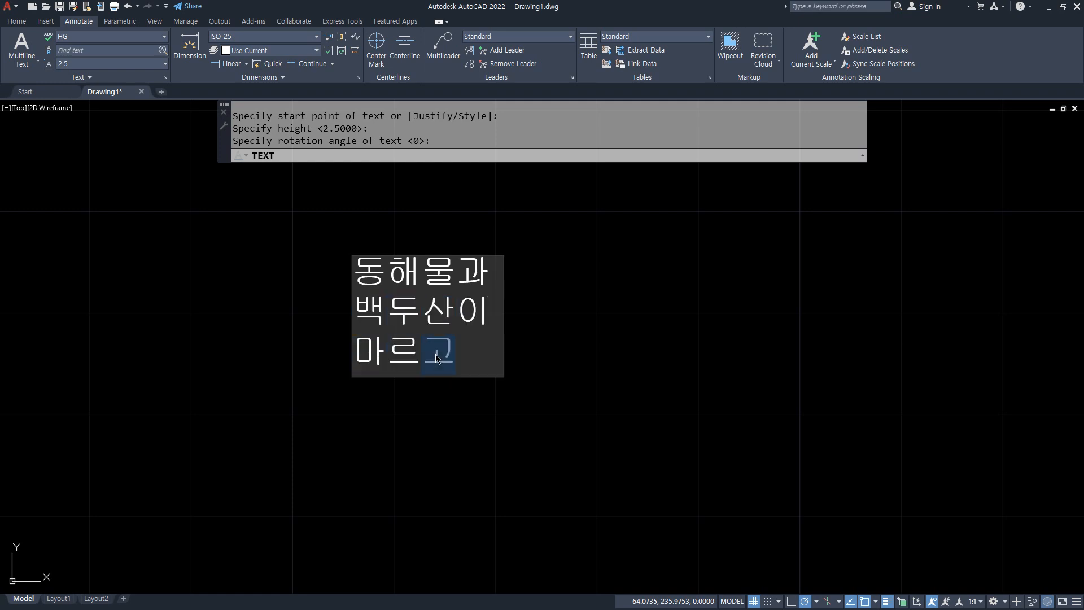
key(Return)
text(ㄷㅏㄹㅎ)
text(도록)
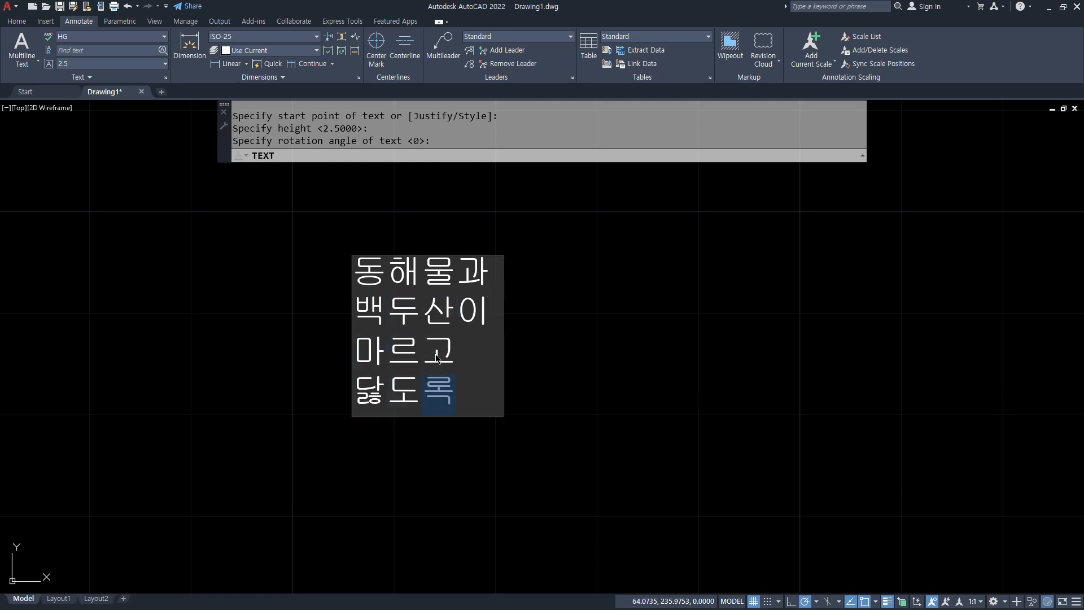
key(Hangul)
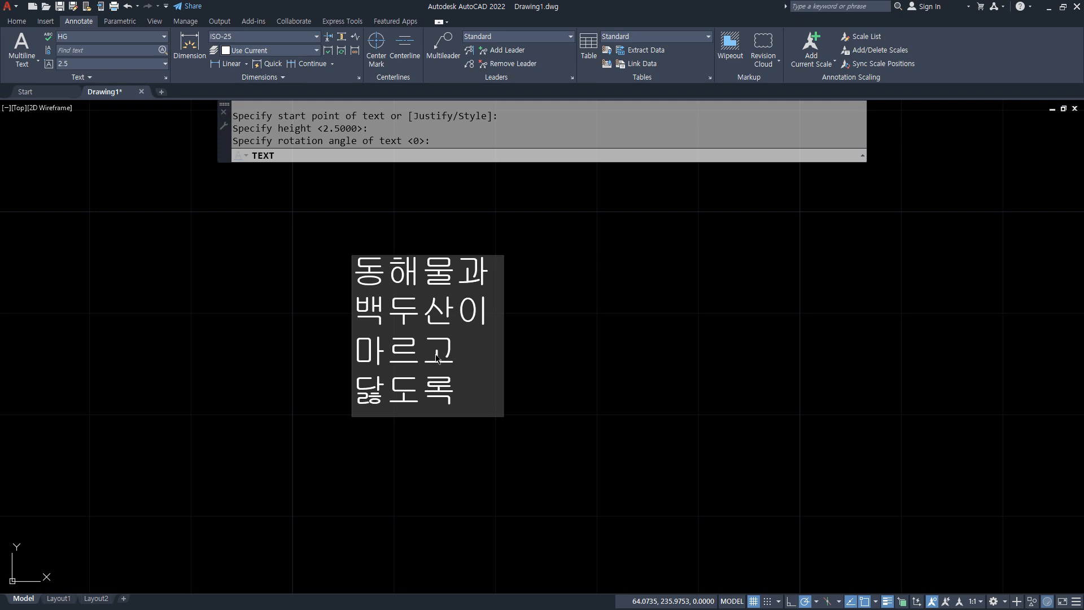
Finish the four-line single-line text and leave it in the drawing.
key(Return)
key(Return)
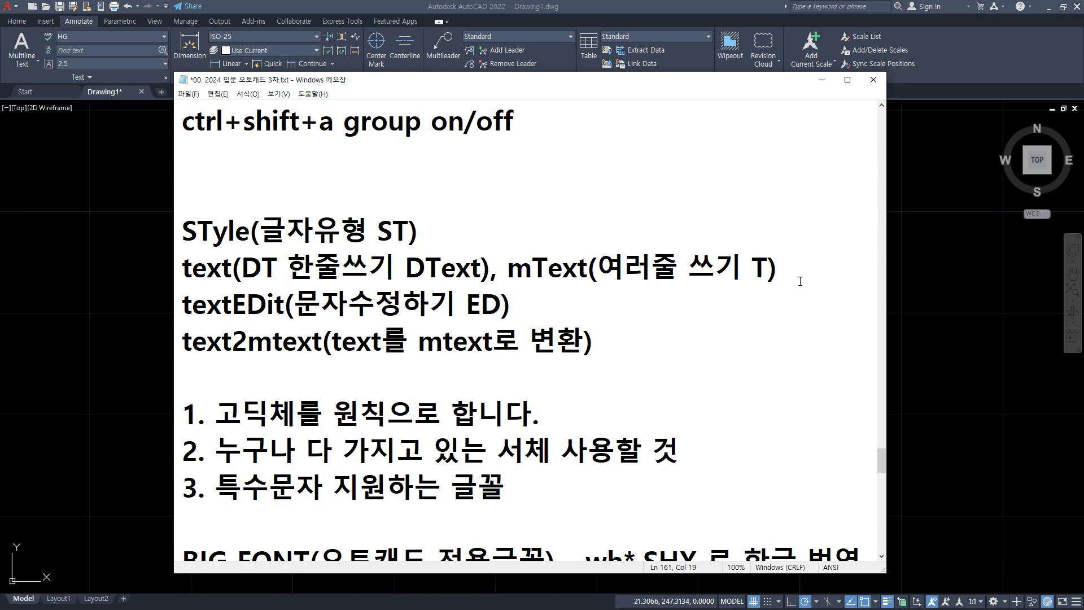
Review the Notepad notes on body and title text sizes and how to convert them for a 1:50 drawing scale.
scroll(800, 281, down, 2)
scroll(800, 281, down, 1)
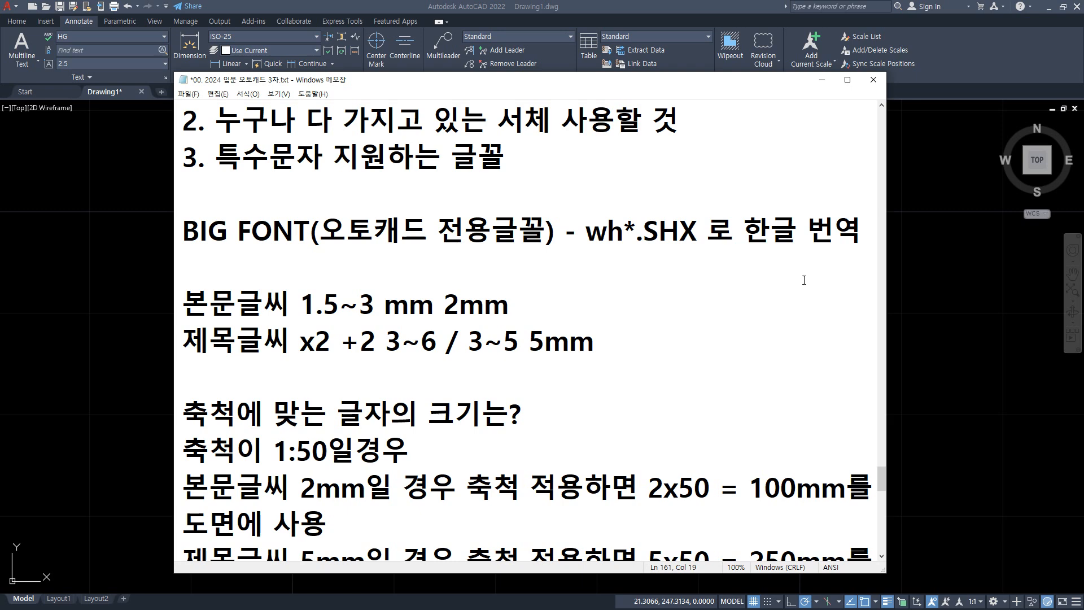
scroll(808, 276, down, 1)
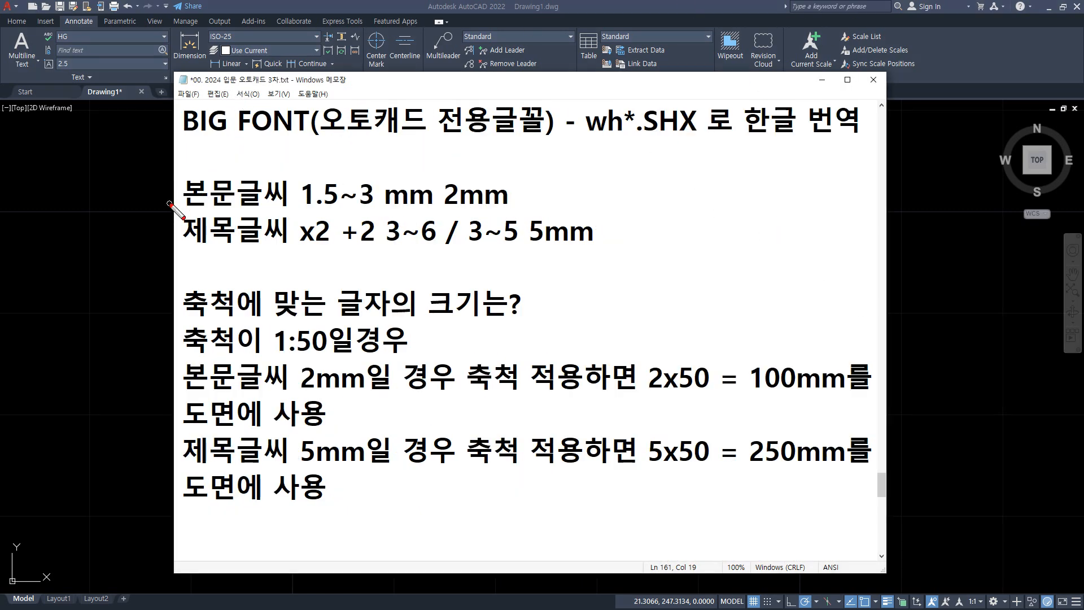
drag(188, 213, 642, 213)
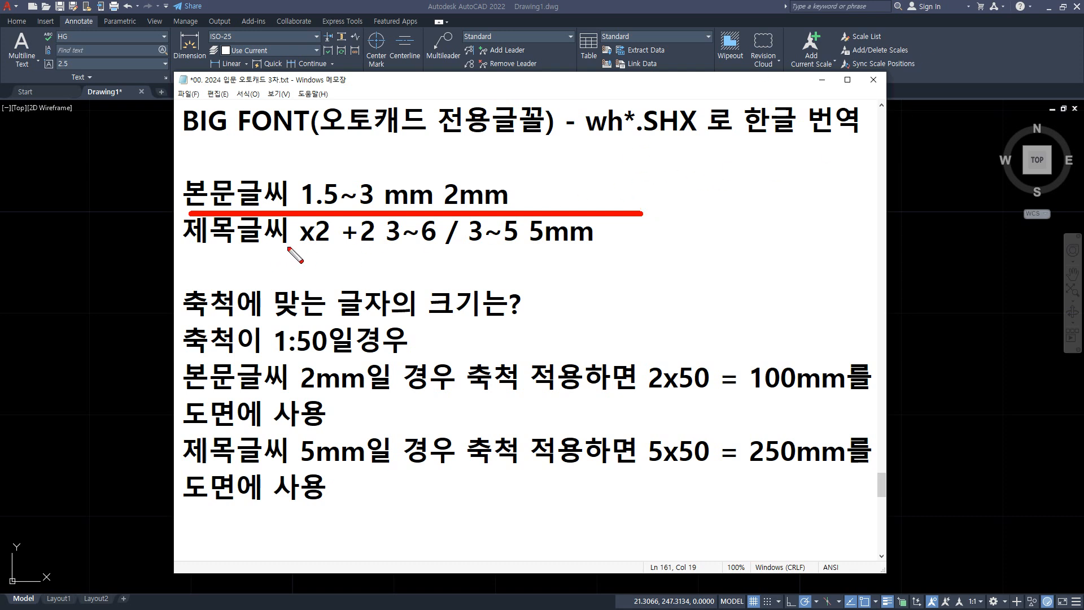
drag(337, 246, 312, 249)
drag(379, 247, 357, 254)
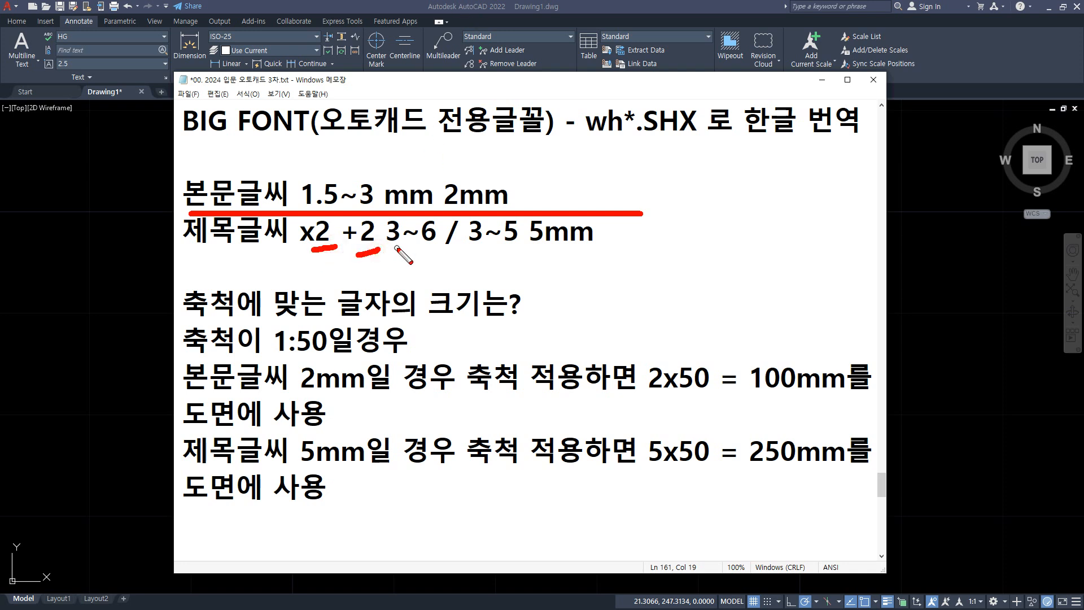
drag(388, 250, 440, 244)
drag(280, 356, 365, 357)
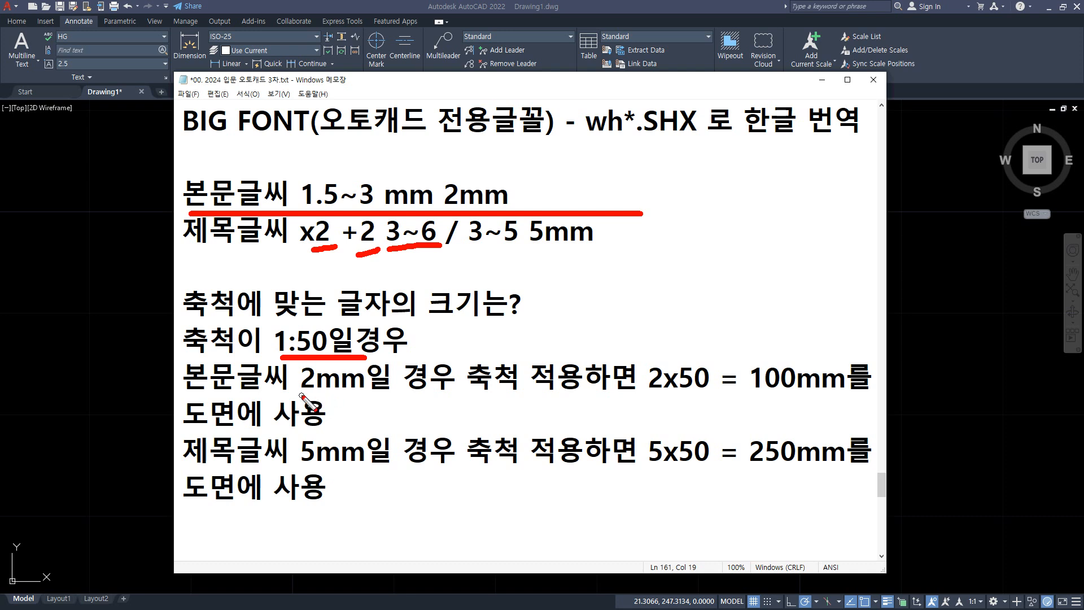
drag(300, 395, 384, 395)
drag(755, 395, 838, 385)
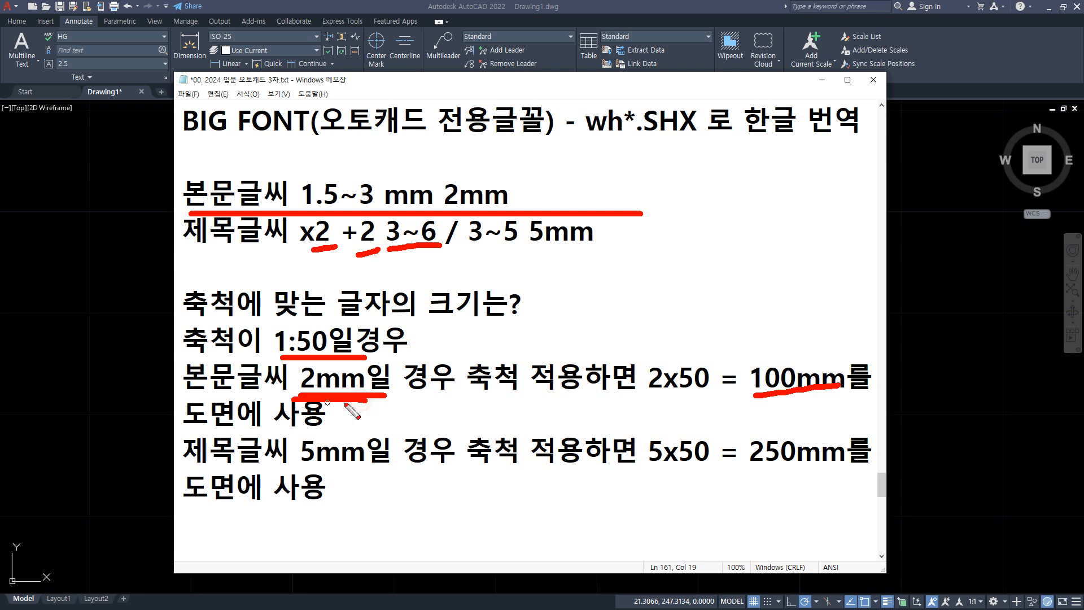
drag(361, 403, 302, 402)
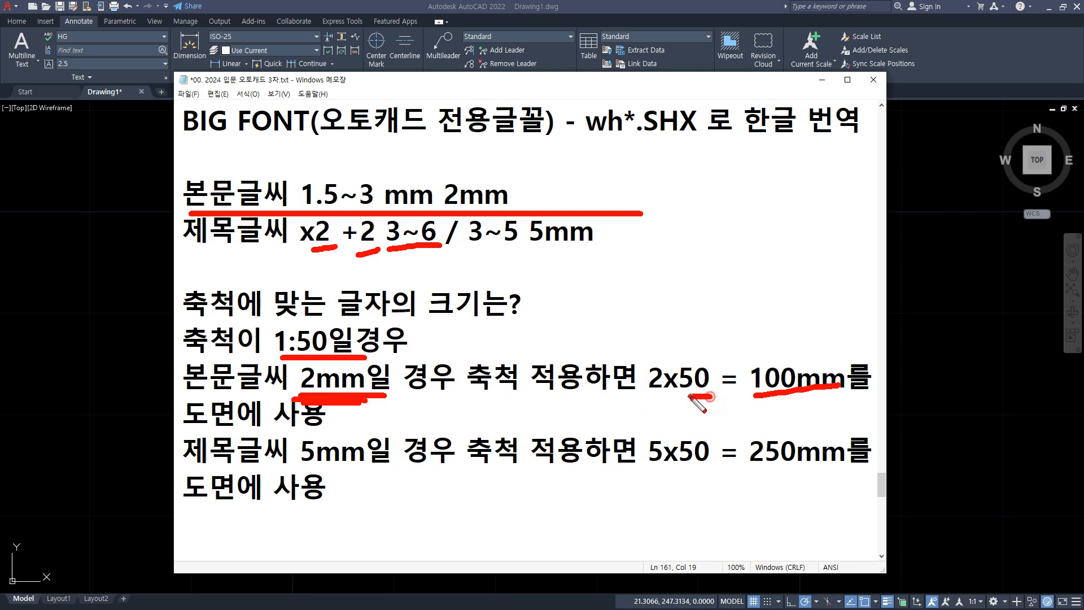
drag(715, 398, 690, 399)
drag(769, 401, 828, 404)
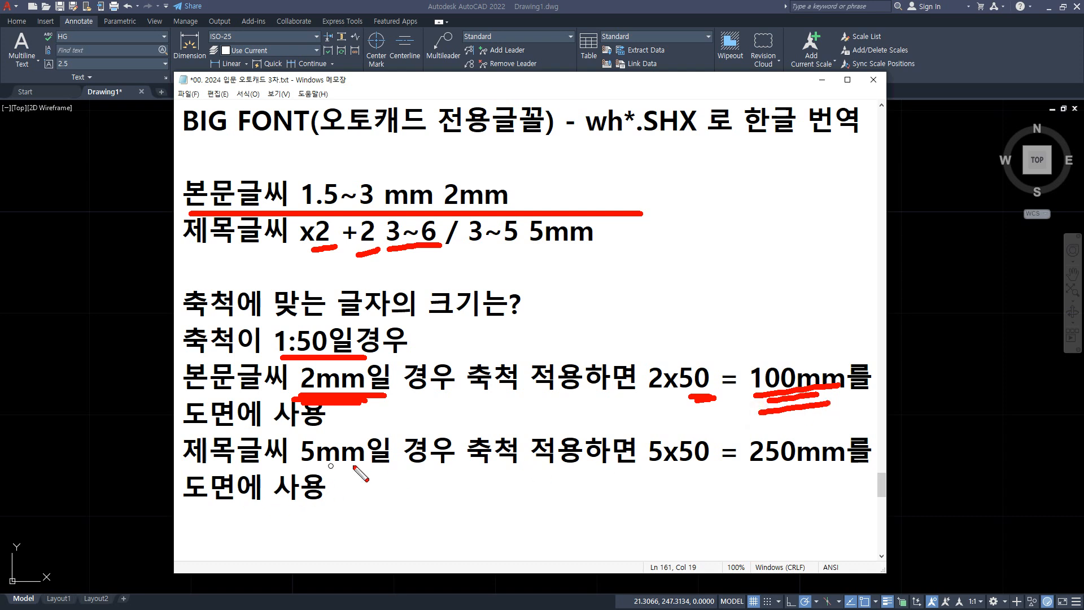
mouse_move(298, 472)
mouse_down()
mouse_move(417, 457)
mouse_move(410, 468)
mouse_up()
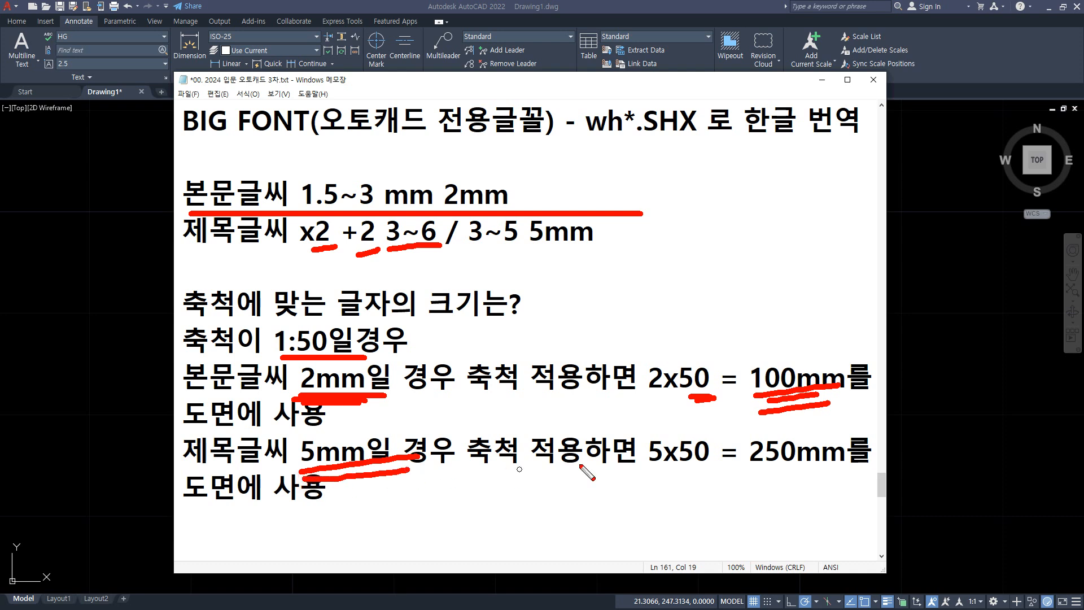
drag(677, 474, 849, 466)
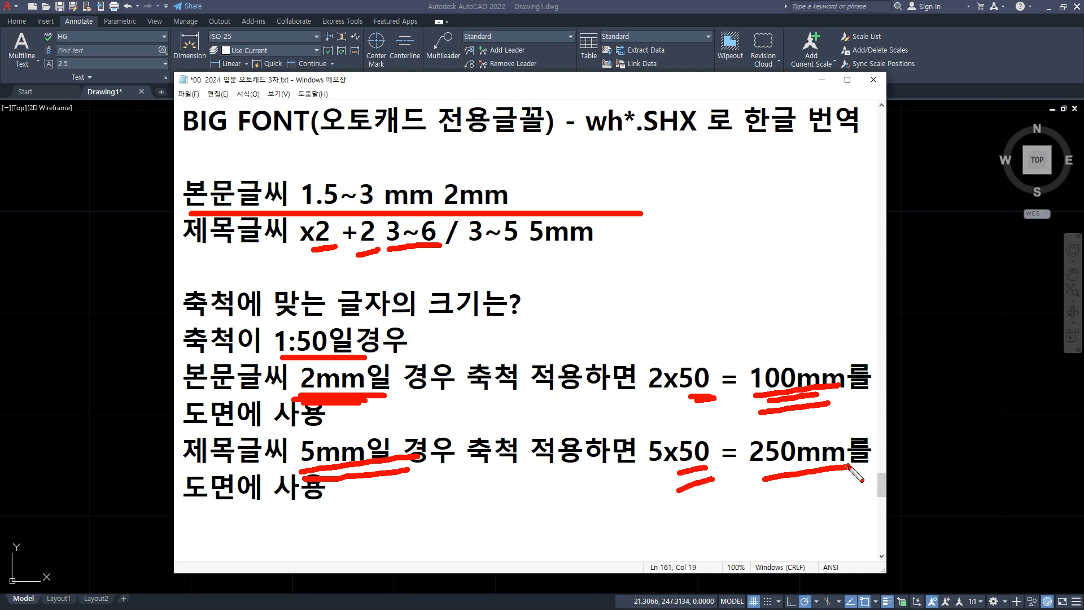
key(Escape)
click(126, 367)
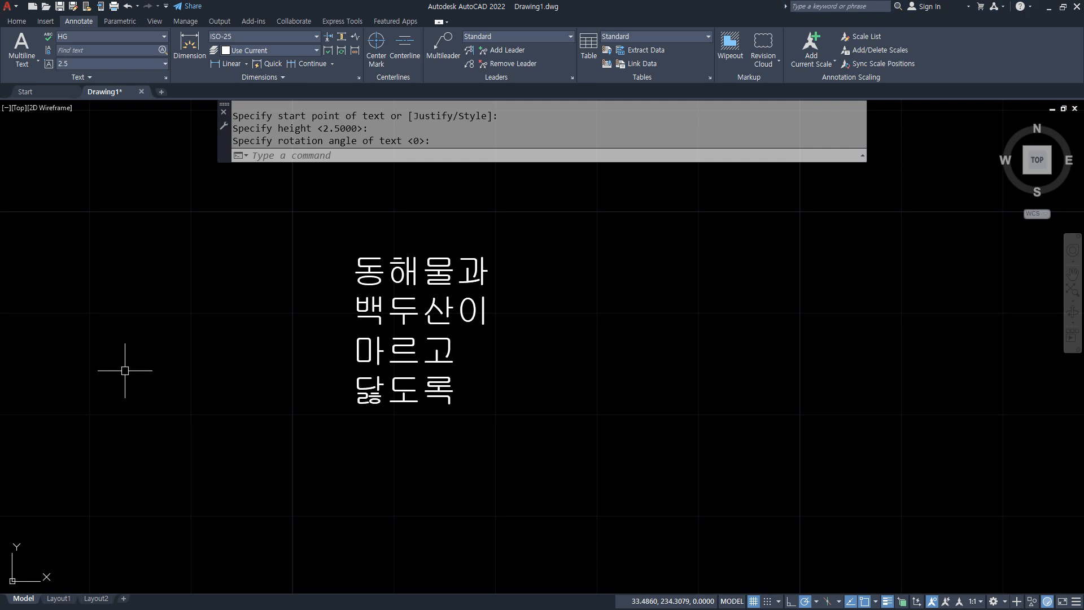
Erase all four text lines and zoom to the whole empty drawing area.
click(766, 513)
click(197, 251)
text(e)
key(Return)
text(z)
key(Return)
text(a)
key(Return)
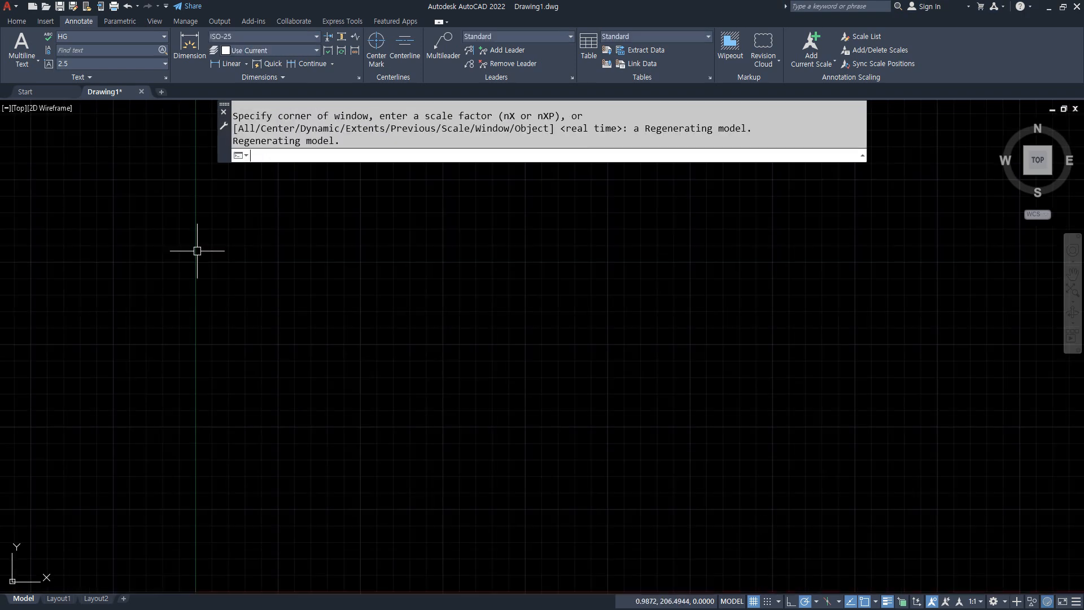
Draw a rectangle 420 wide and 297 high as the sheet outline.
text(rec)
key(Return)
click(309, 457)
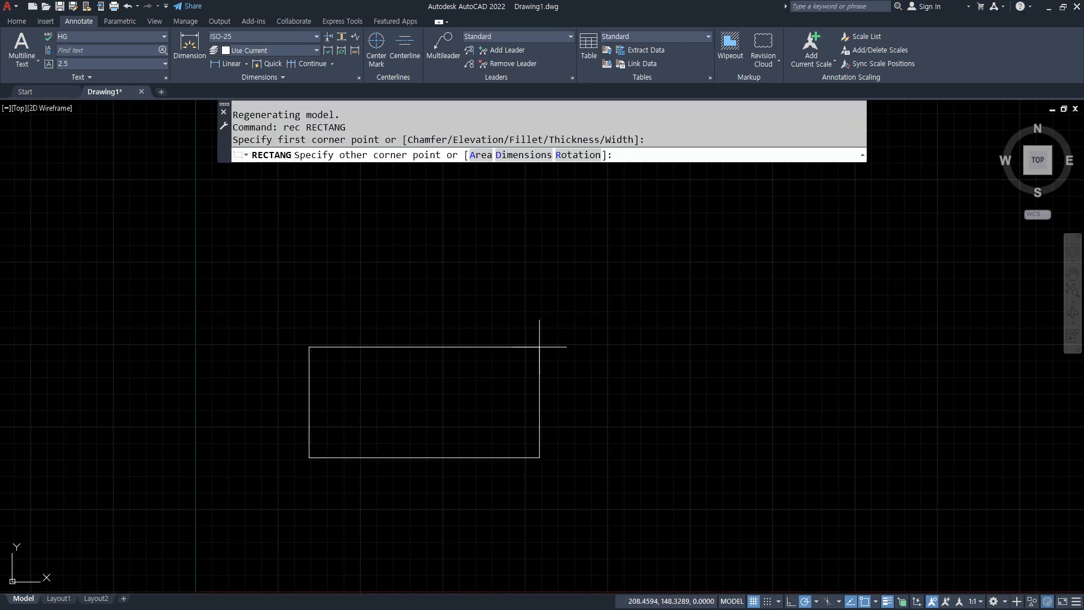
text(@420,297)
key(Return)
Offset the sheet rectangle inward by 10 to form the inner border.
text(o)
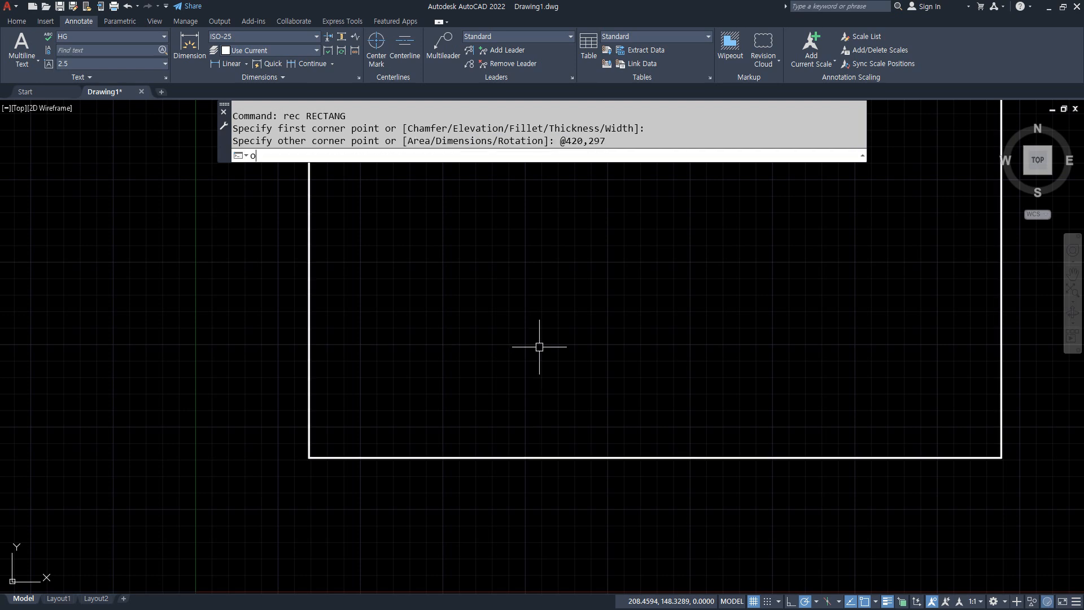
key(Return)
text(10)
key(Return)
click(309, 310)
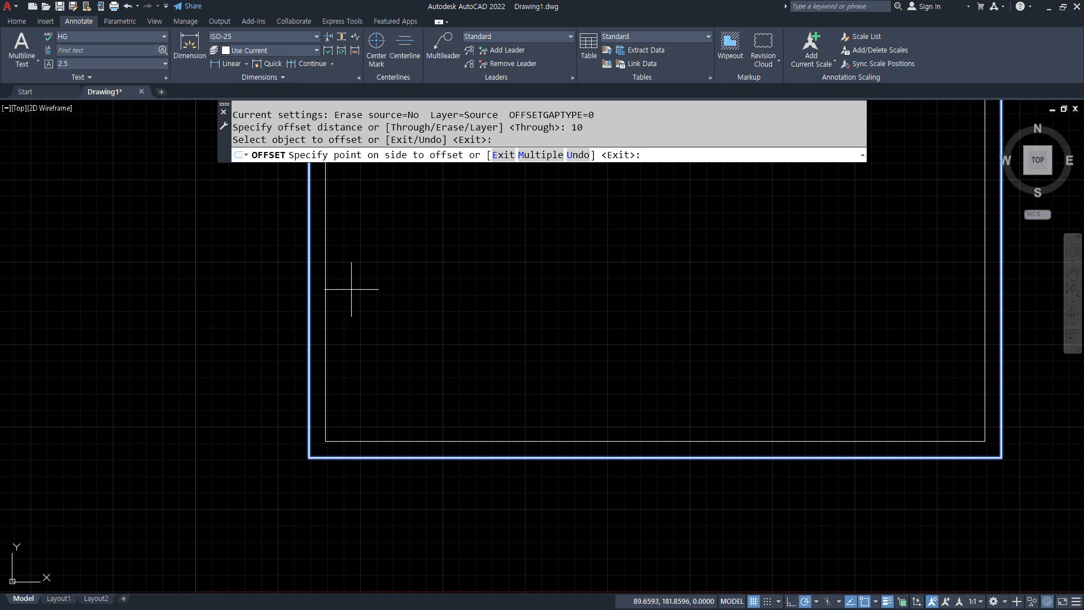
click(443, 273)
Scale both rectangles by a factor of 50 from the outer rectangle's lower-left corner.
text(sc)
key(Return)
click(345, 401)
click(271, 460)
key(Return)
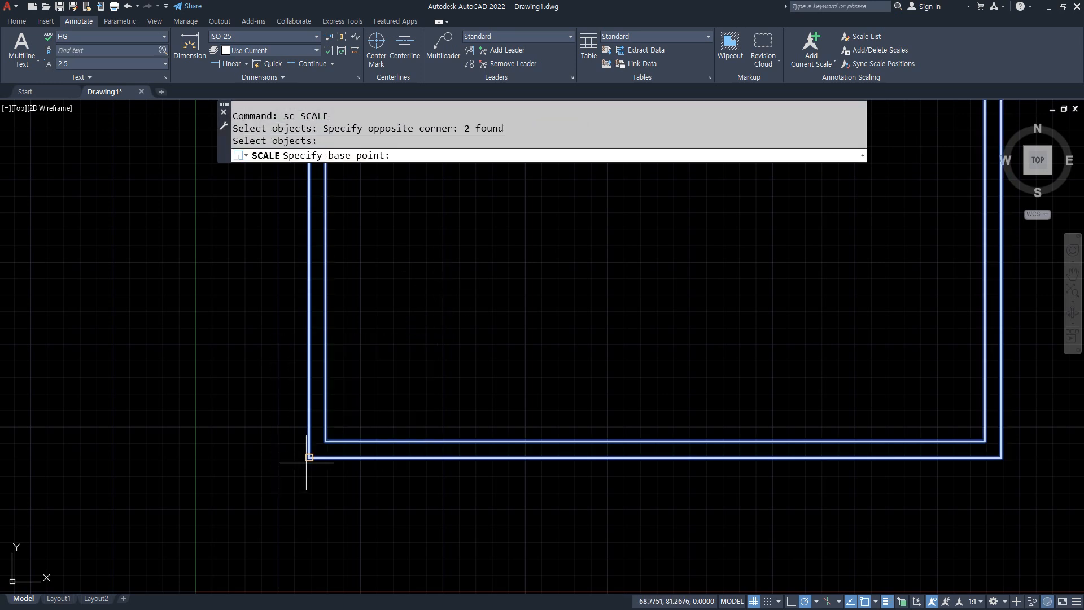
click(309, 457)
text(50)
key(Return)
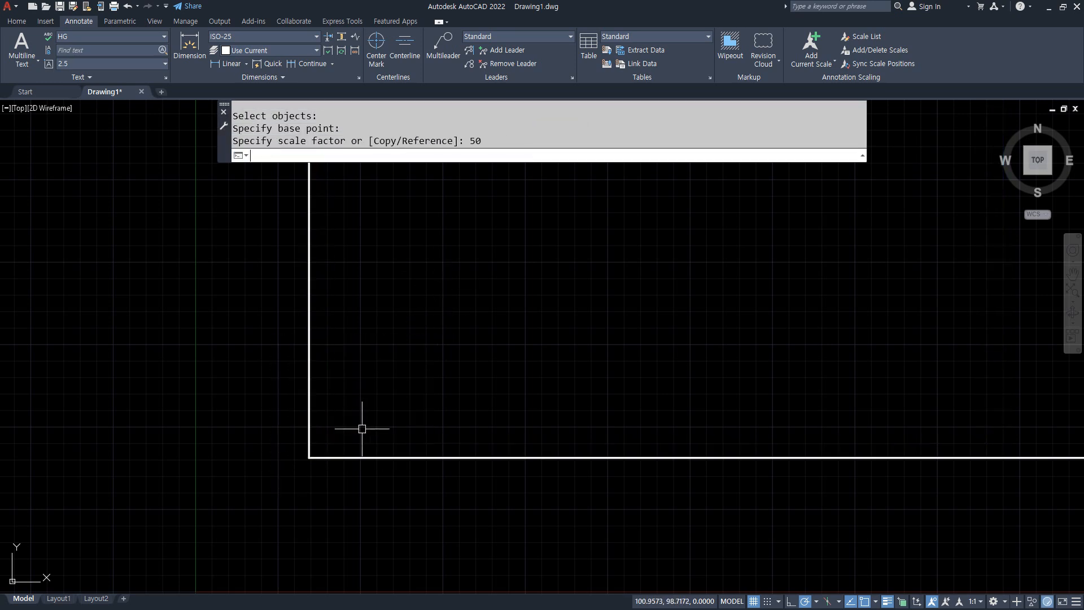
Place a single-line text with height 2 and rotation 0 near the middle of the scaled frame.
text(z)
key(Return)
text(a)
key(Return)
scroll(458, 368, down, 1)
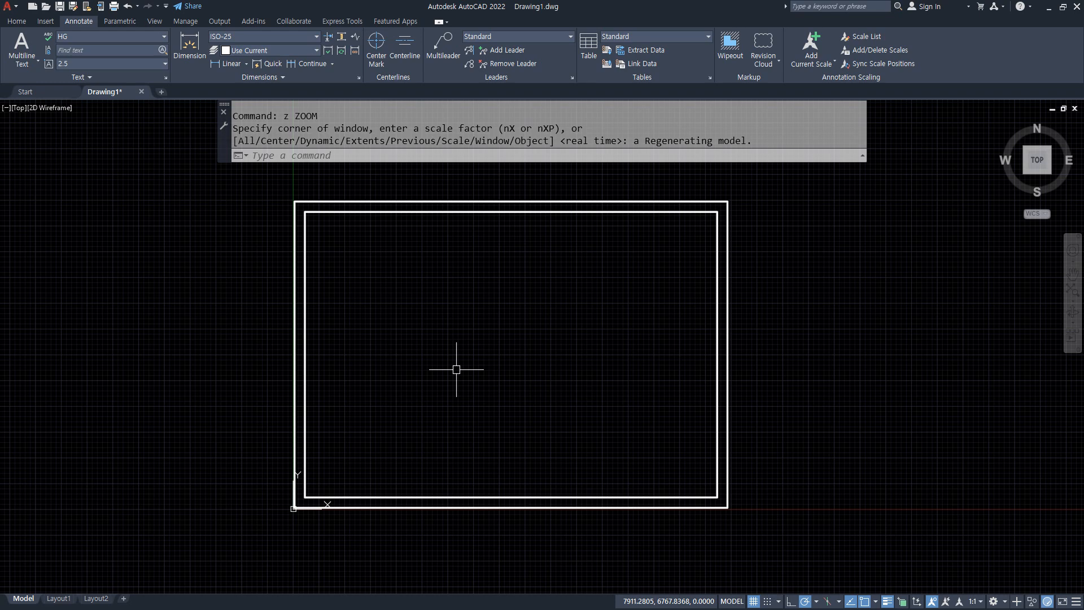
text(dt)
key(Return)
click(456, 369)
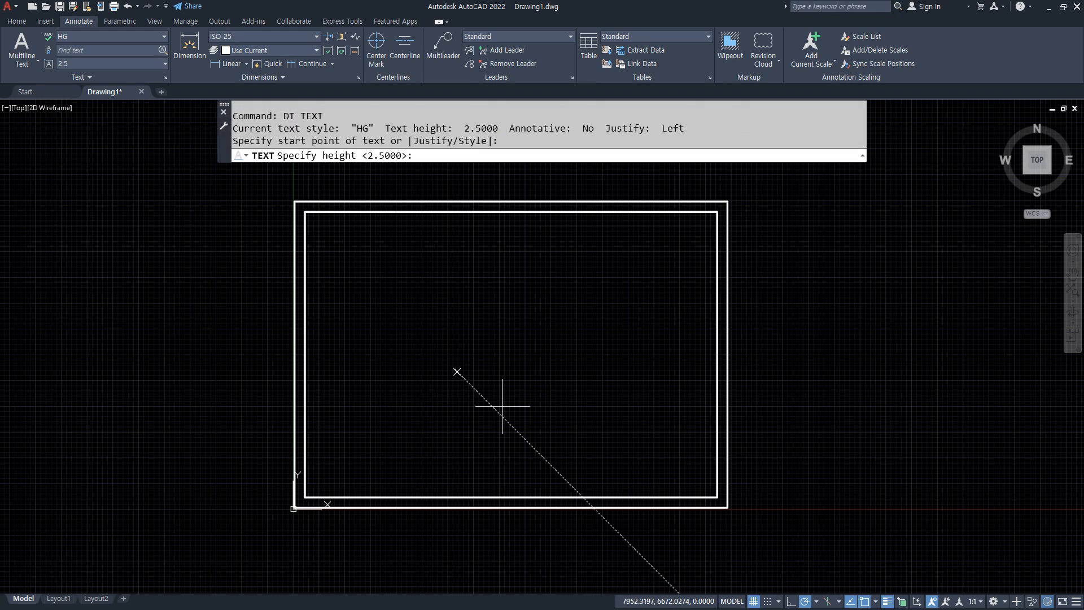
key(Return)
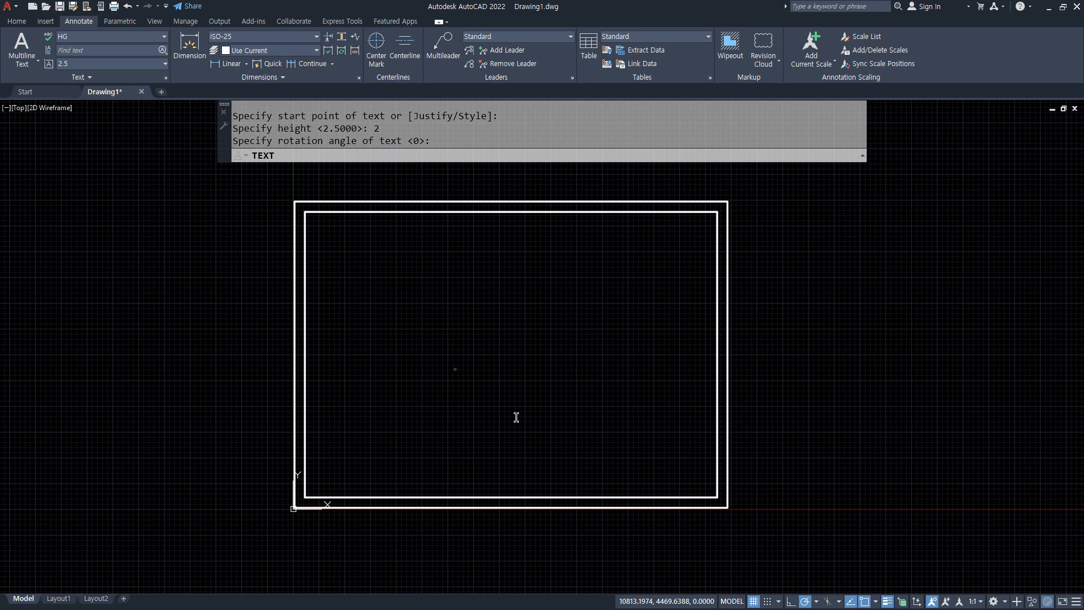
key(Escape)
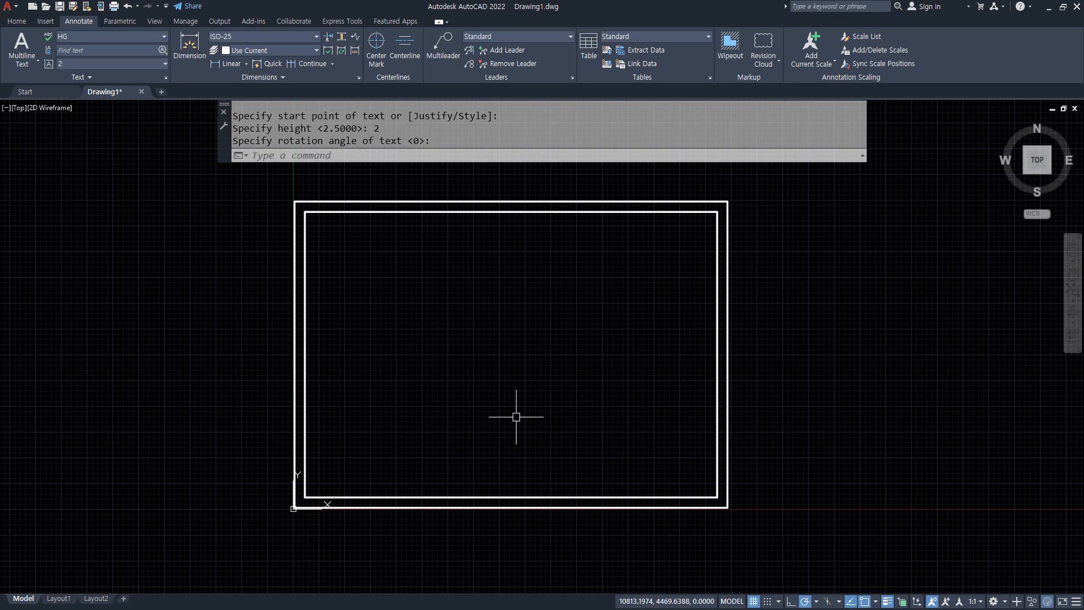
Select the tiny height-2 text and inspect its size up close and against the whole frame.
click(516, 417)
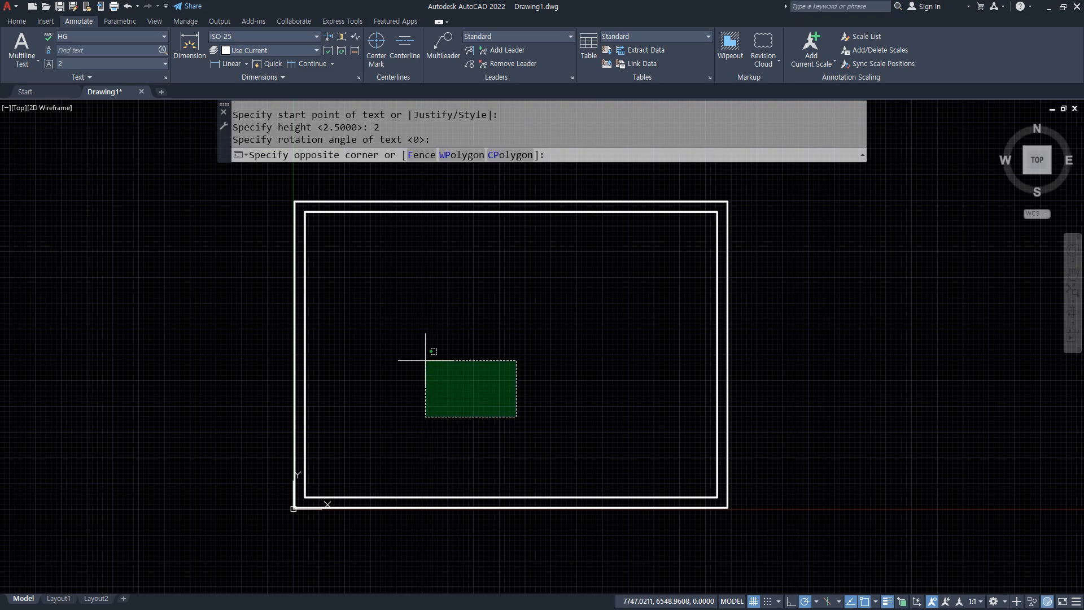
click(421, 353)
scroll(465, 378, up, 5)
scroll(447, 358, up, 8)
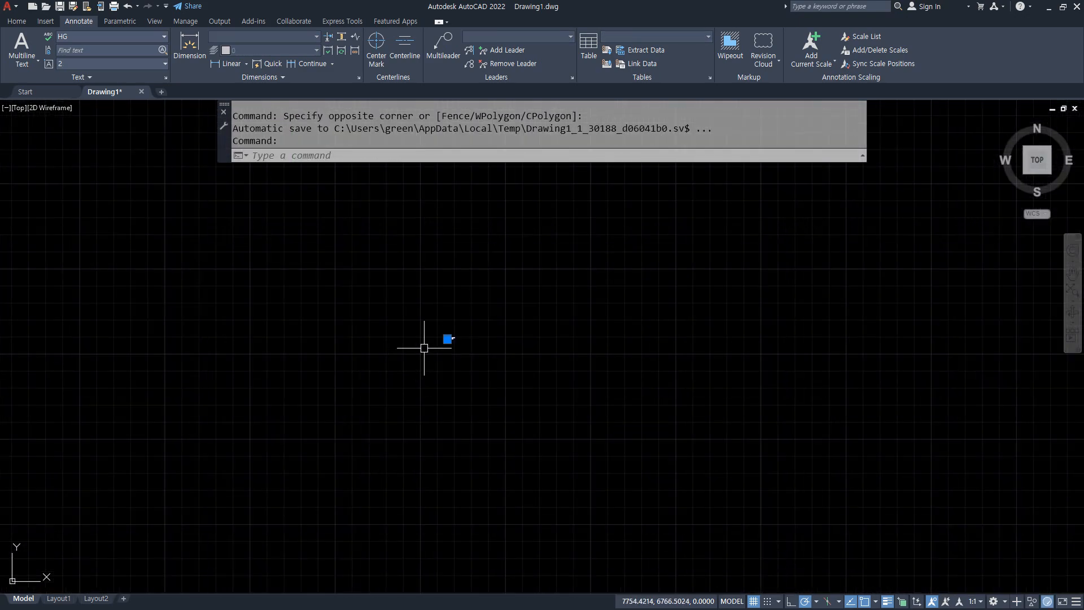
middle_click(507, 291)
middle_click(507, 291)
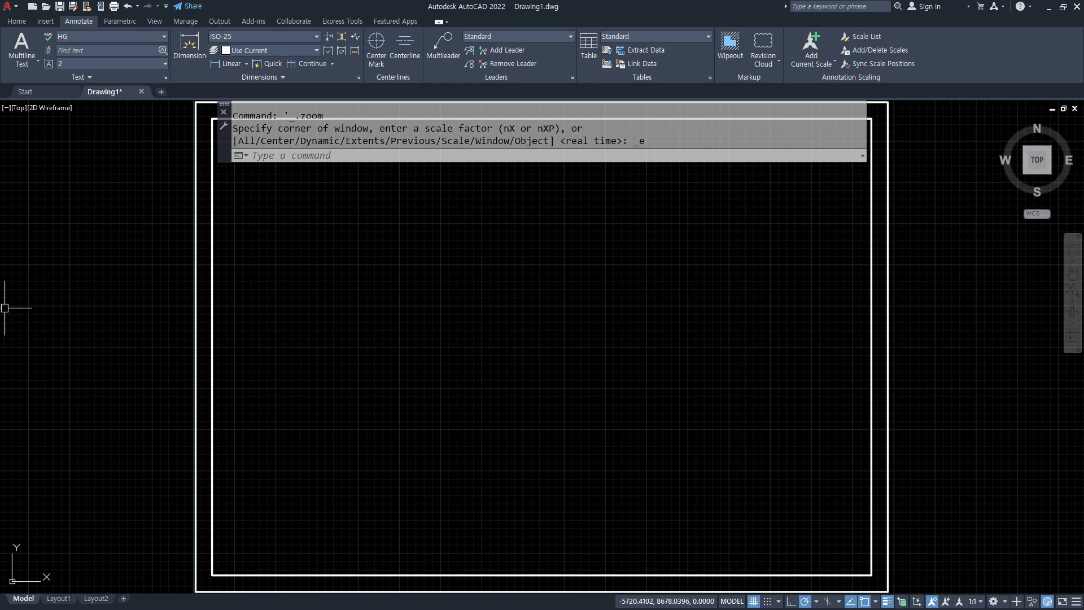
Switch to the Notepad notes to check the body text height for 1:50 scale, and return to AutoCAD.
key(alt+Tab)
key(ctrl+2)
drag(681, 398, 839, 400)
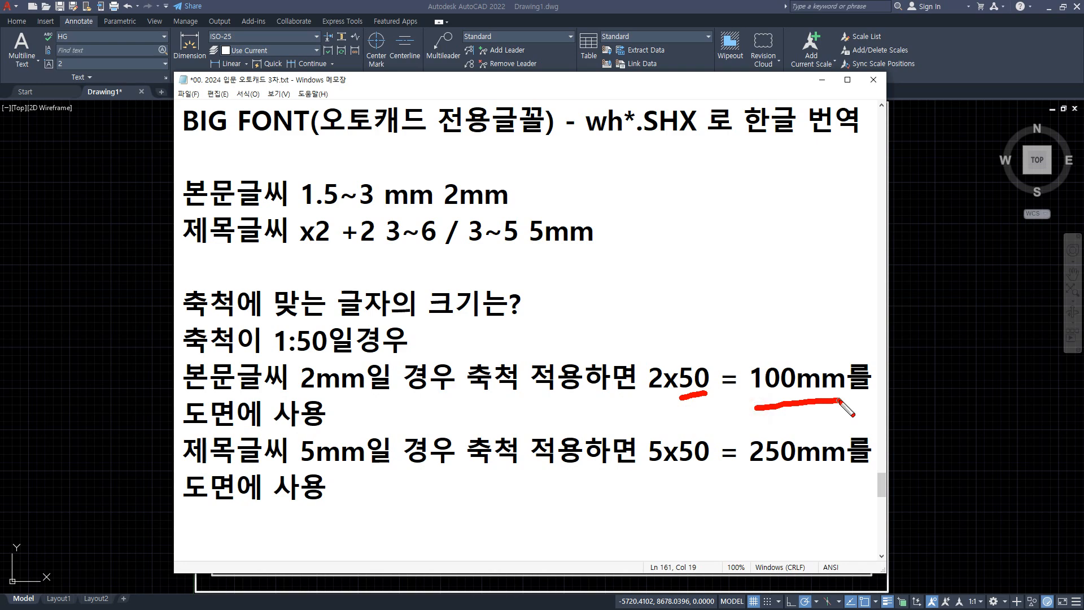
key(Escape)
key(alt+Tab)
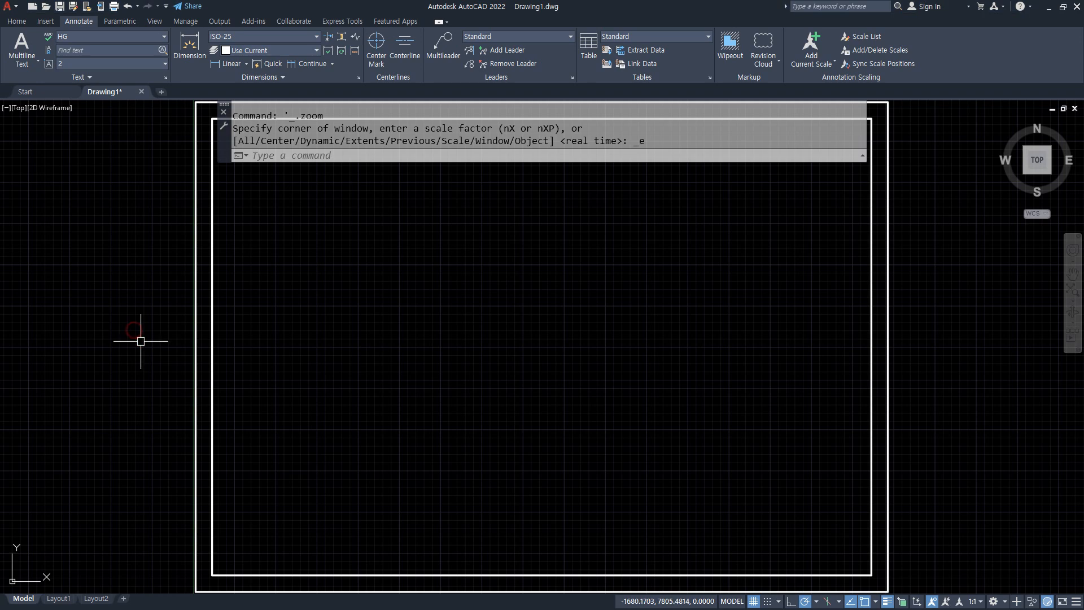
Place a single-line text with height 100 and rotation 0 inside the frame, writing 동해물과 백두산이 and 마르고 닳도록 on two lines.
text(dt)
key(Return)
click(479, 411)
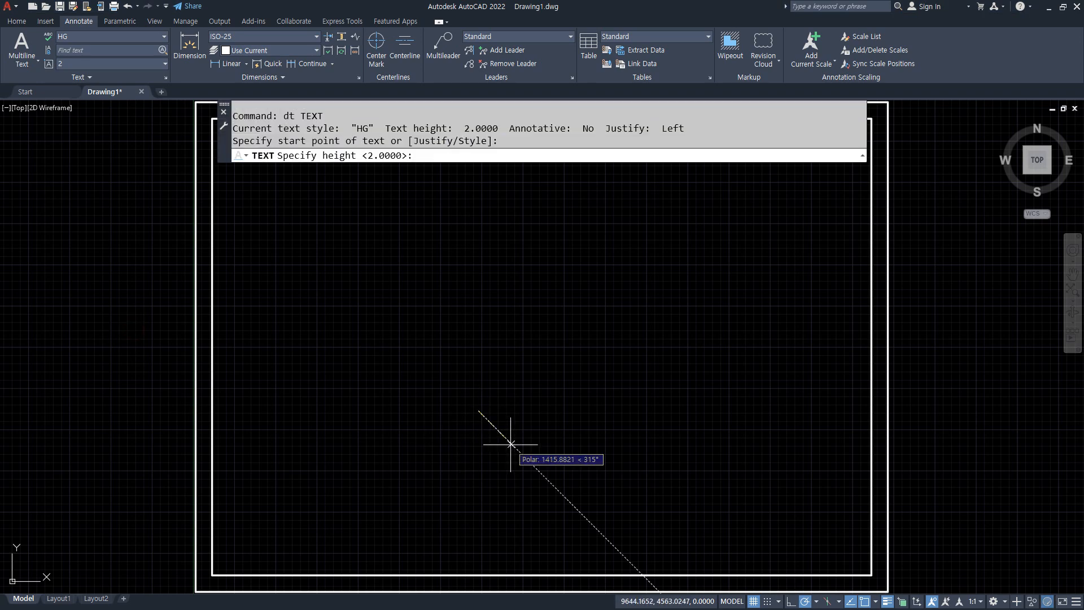
text(100)
key(Return)
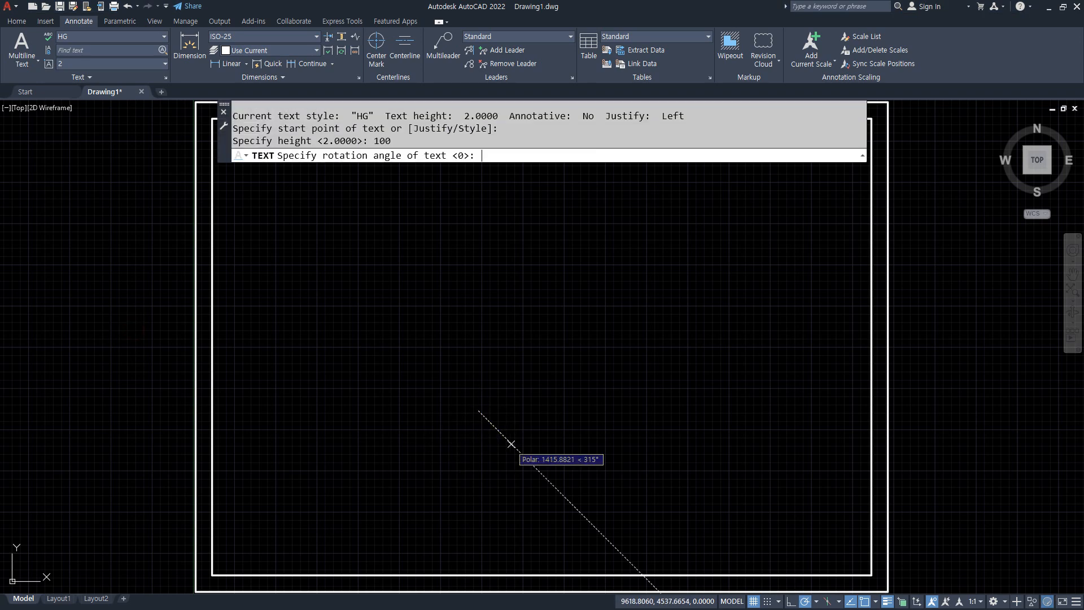
key(Return)
text(dkss)
key(BackSpace)
key(BackSpace)
key(BackSpace)
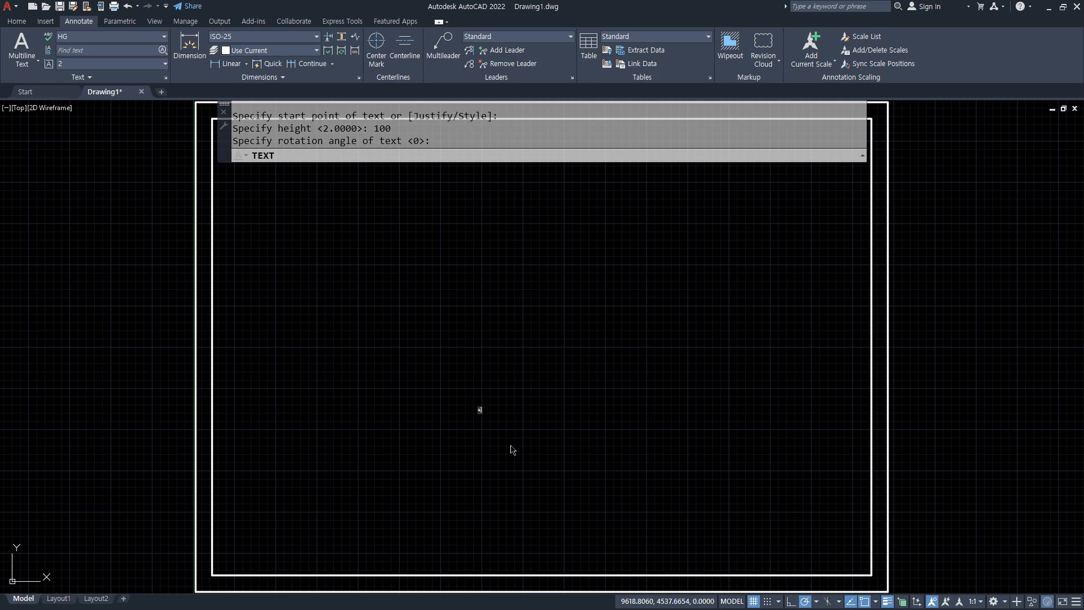
text(동해물과 백)
text(두산이 마르)
text(고 달도록)
key(Return)
key(Return)
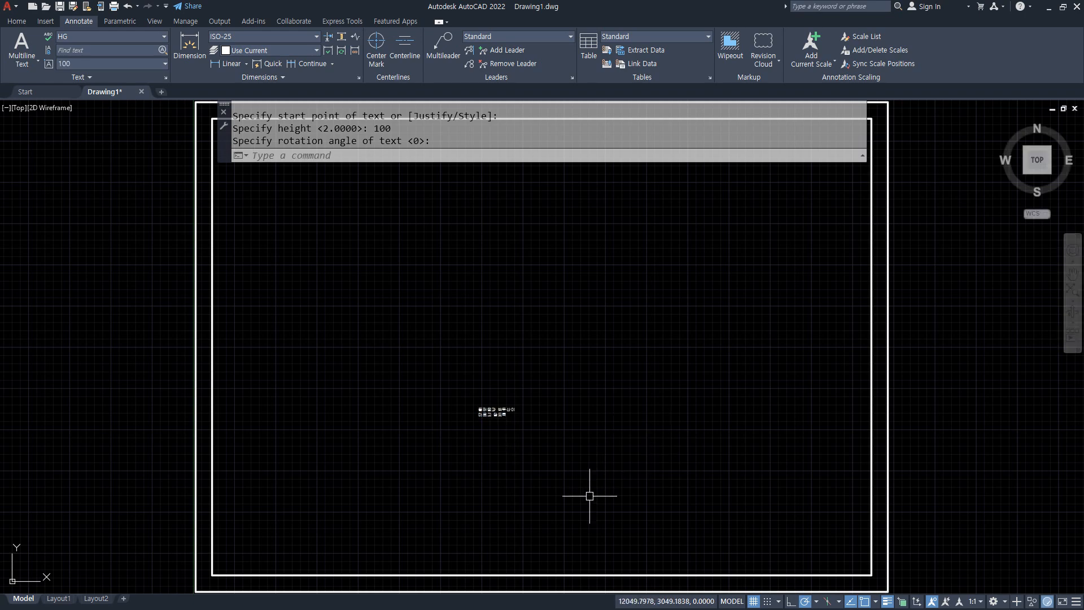
Select all the text inside the frame, including the tiny height-2 text, and delete it.
middle_drag(590, 496, 529, 477)
mouse_move(482, 424)
mouse_down()
mouse_move(487, 375)
mouse_move(481, 428)
mouse_up()
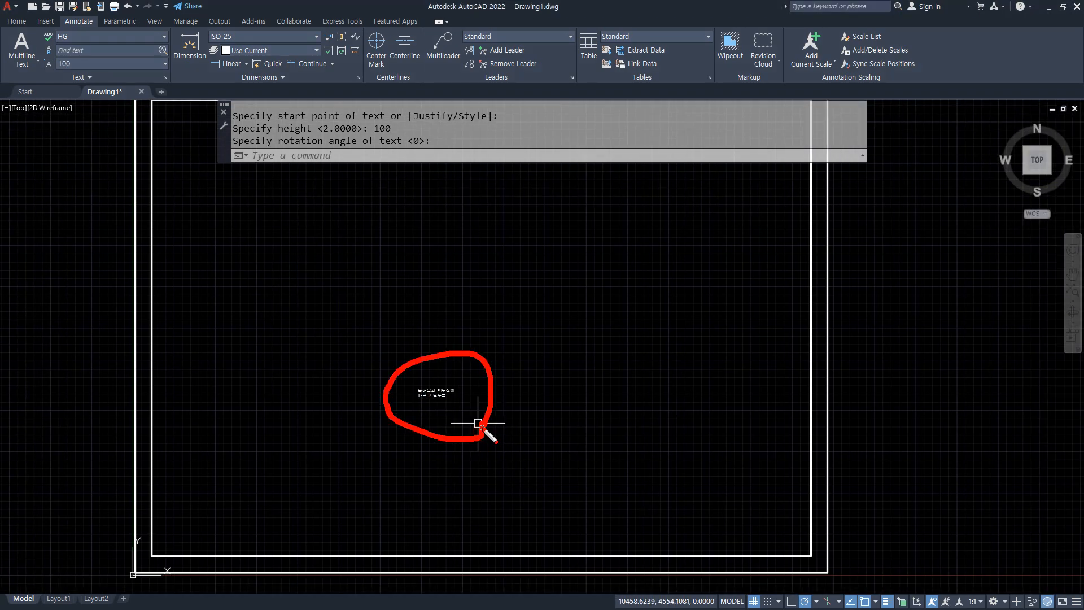
scroll(452, 427, up, 4)
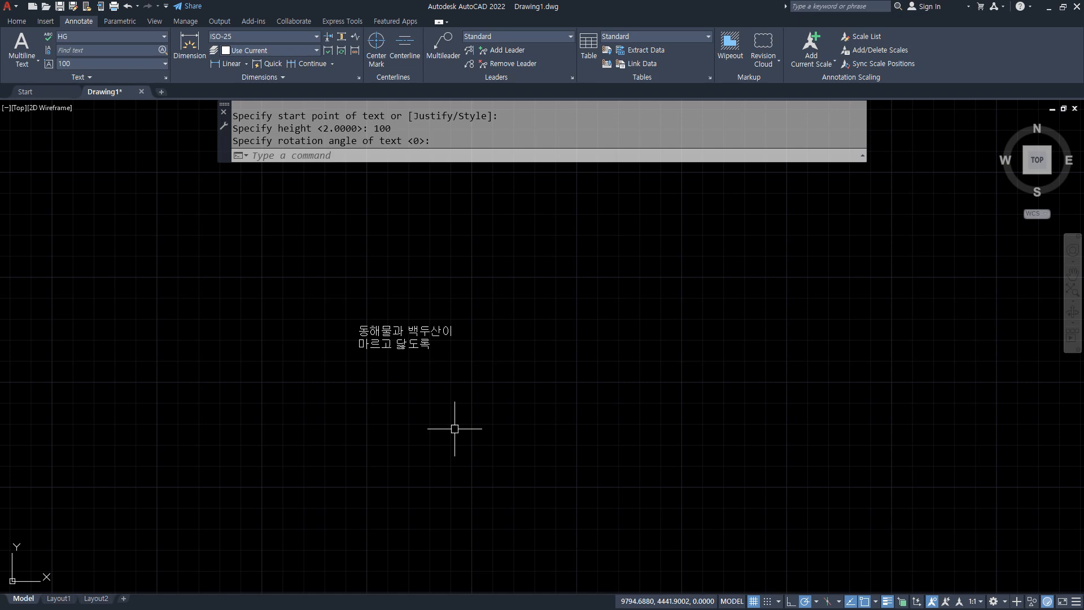
click(506, 453)
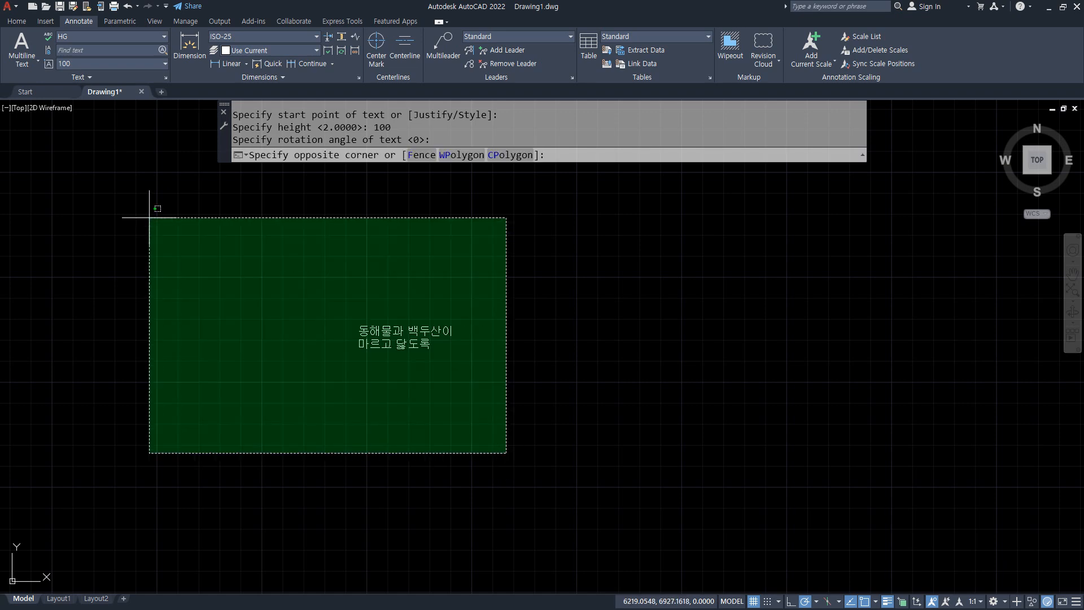
click(142, 214)
key(Delete)
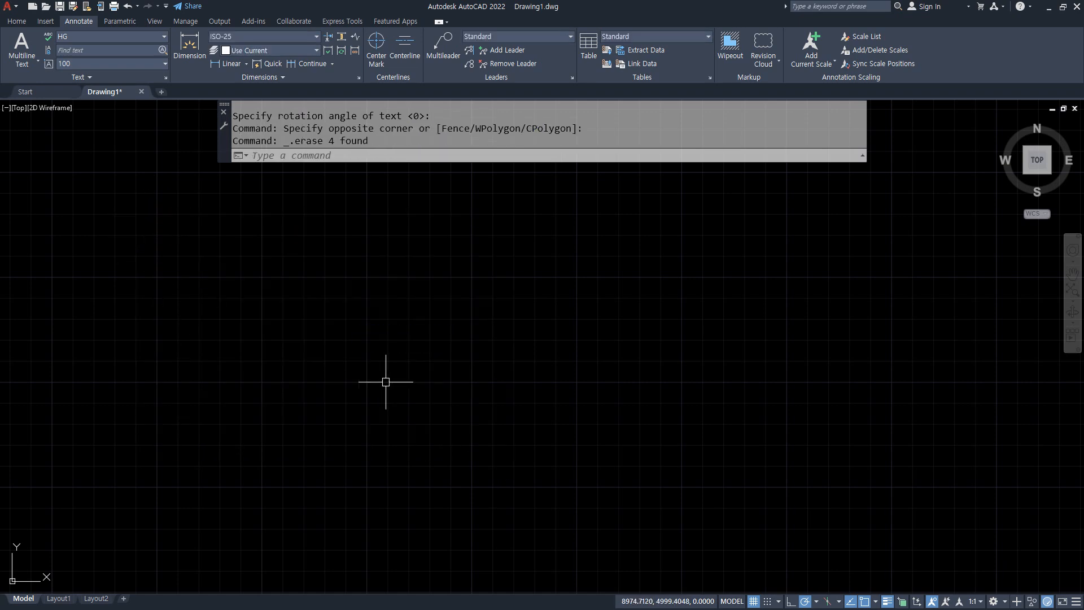
Review the whole frame, check the title text height for 1:50 scale in the Notepad notes, and return to AutoCAD.
middle_click(387, 382)
middle_click(387, 382)
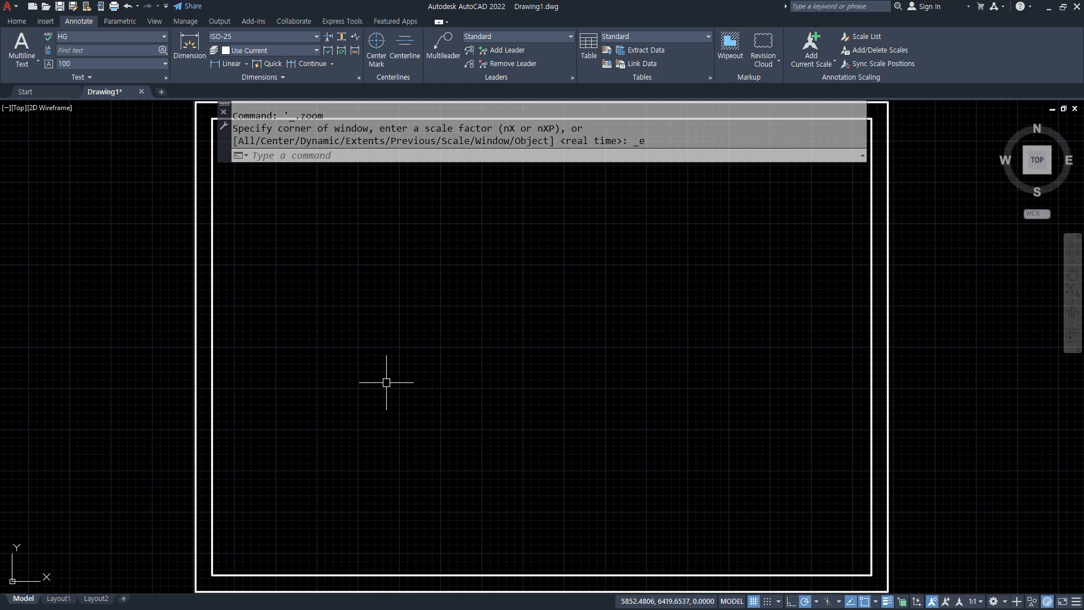
key(alt+Tab)
click(517, 277)
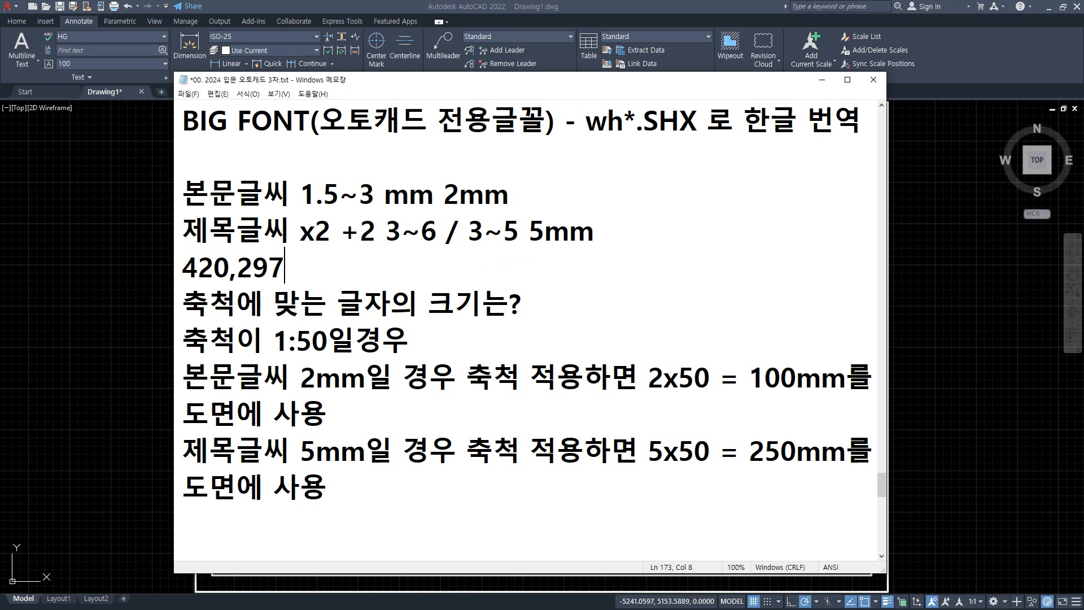
key(alt+Tab)
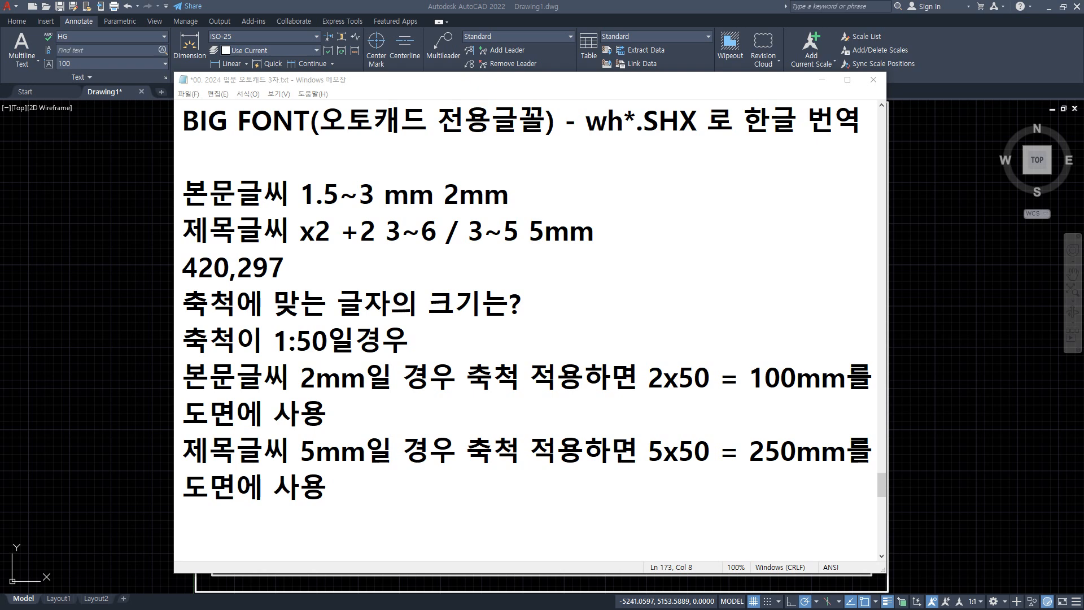
click(139, 269)
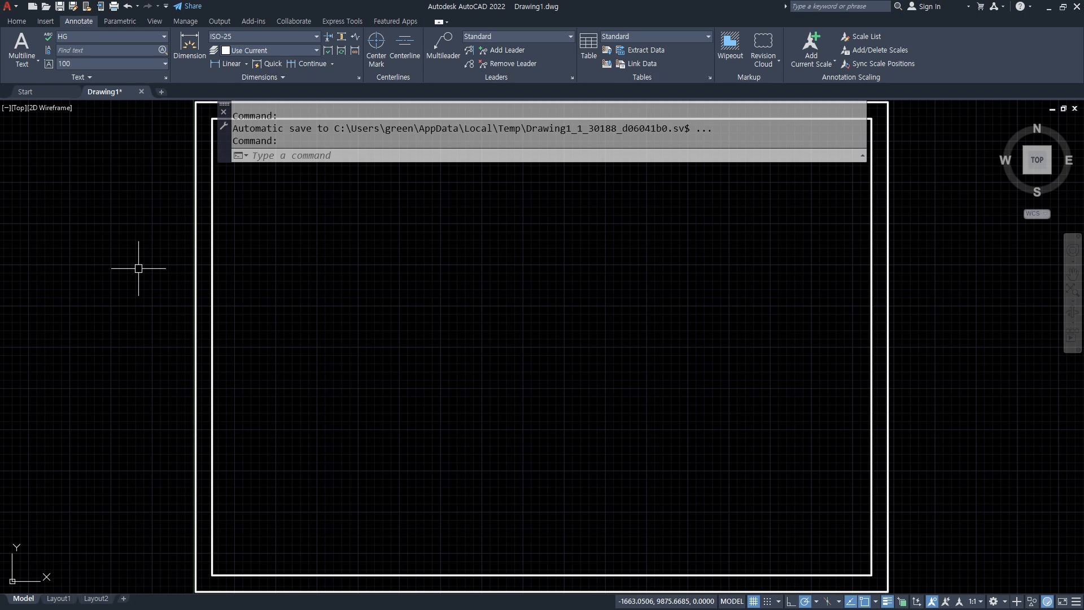
Select and erase both rectangles of the drawing frame, and zoom to the full drawing limits.
click(368, 313)
click(114, 412)
text(e)
key(Return)
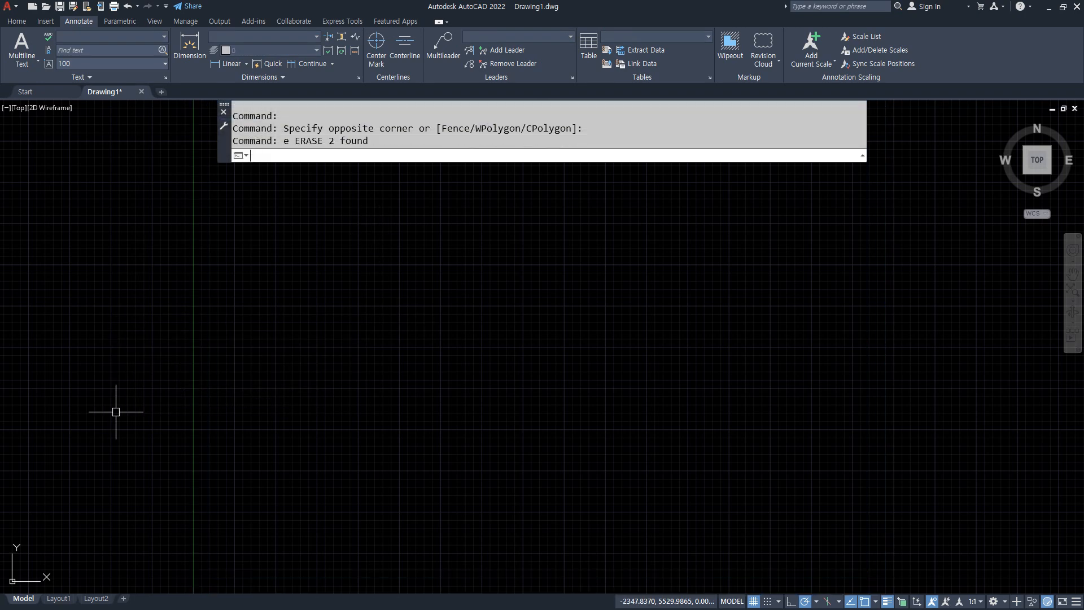
text(z)
key(Return)
text(a)
key(Return)
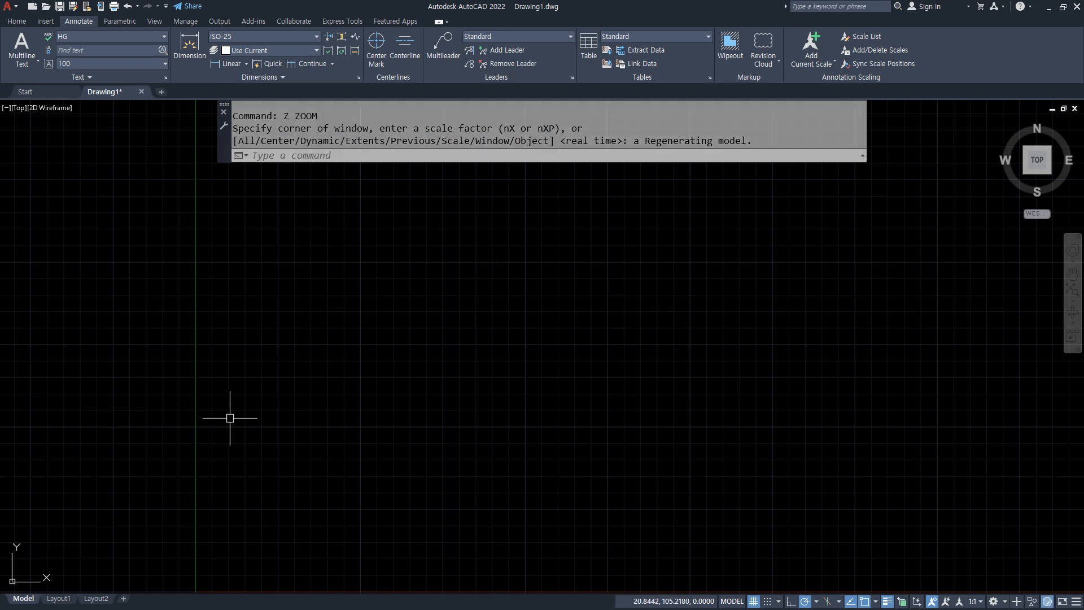
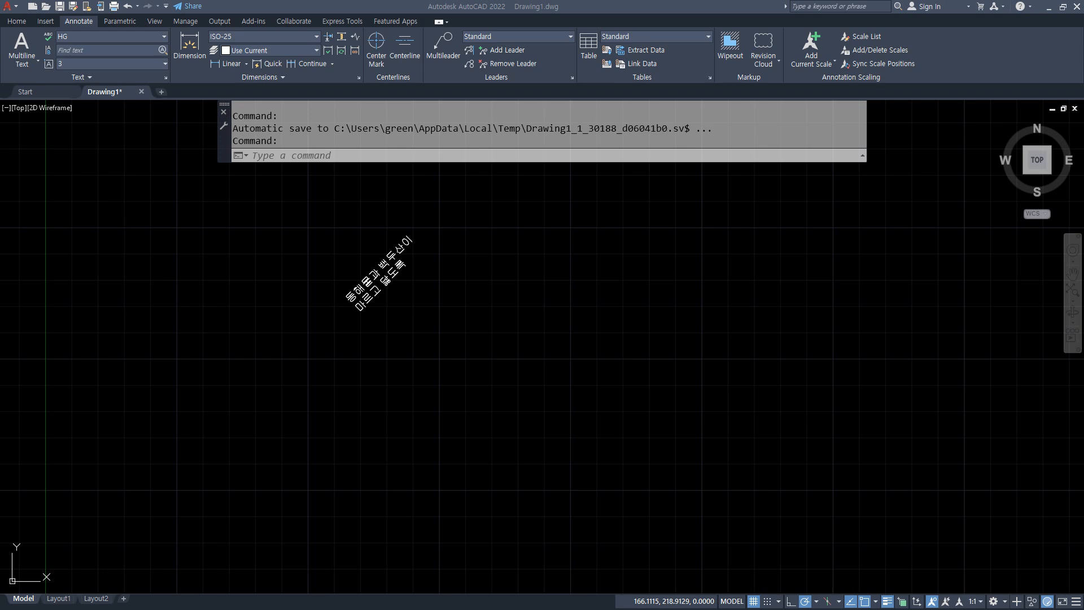
click(584, 284)
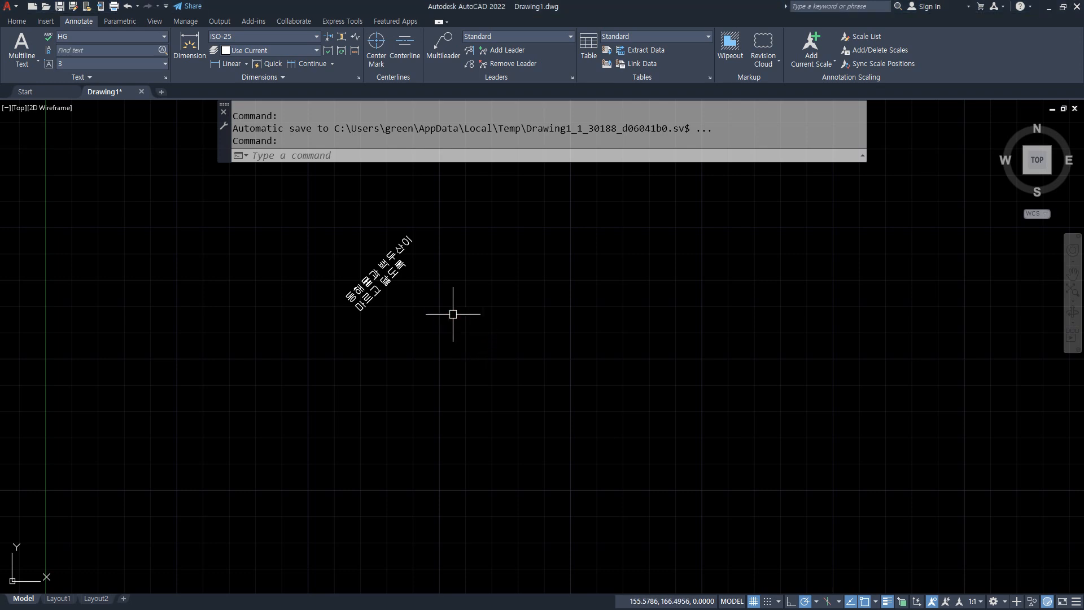
click(439, 279)
click(275, 226)
key(space)
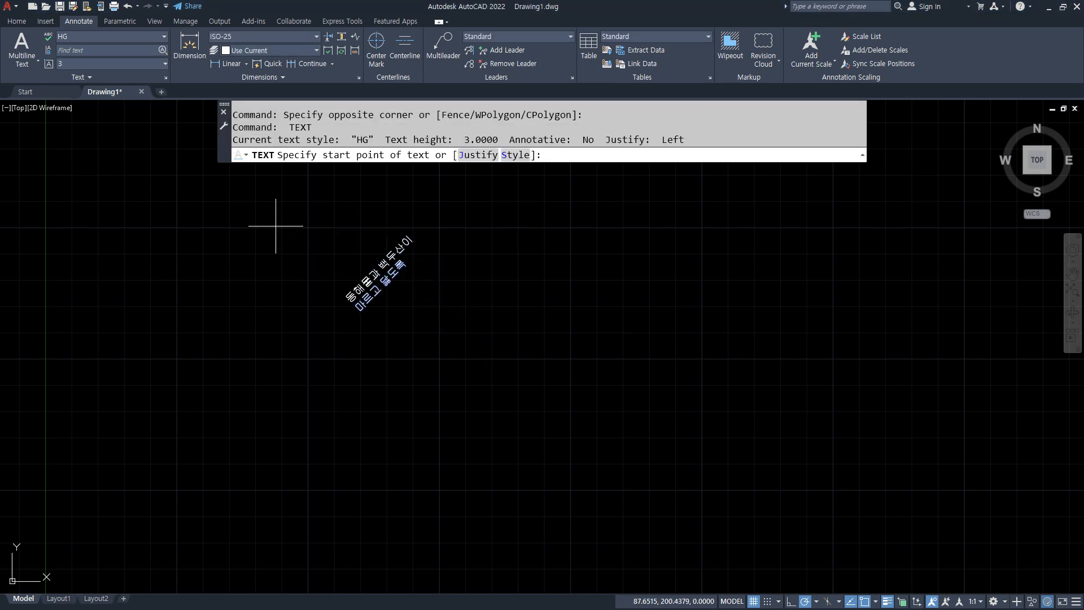
text(ㅁ)
key(space)
text(ㅁ)
key(space)
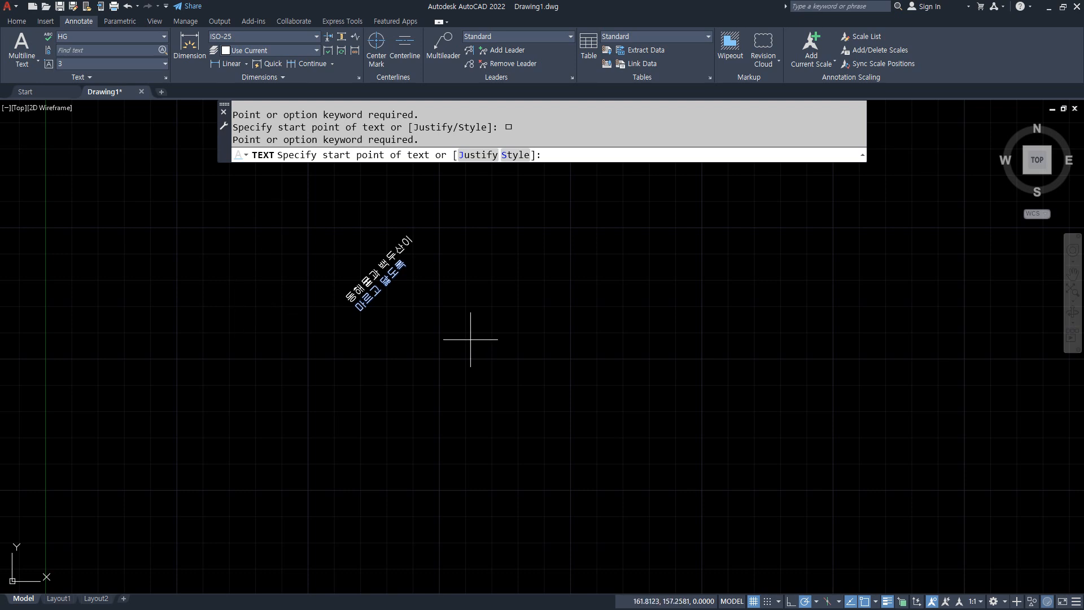
key(Escape)
Place a single-line text beside the slanted text with height 3 and rotation 0, reading 동해물과 백두산이 마르고 닳도록.
key(space)
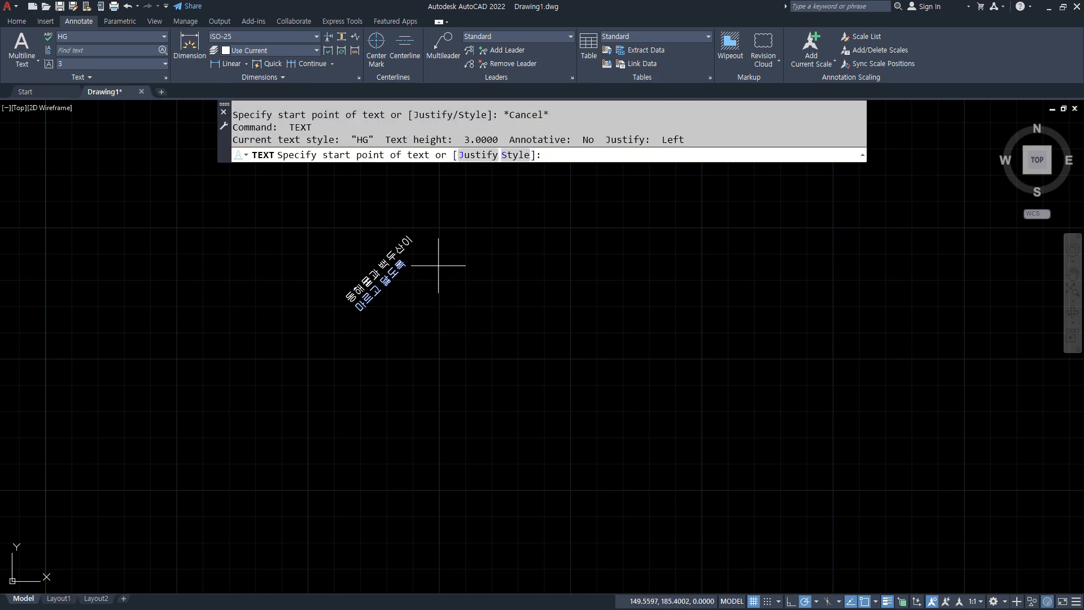
click(515, 302)
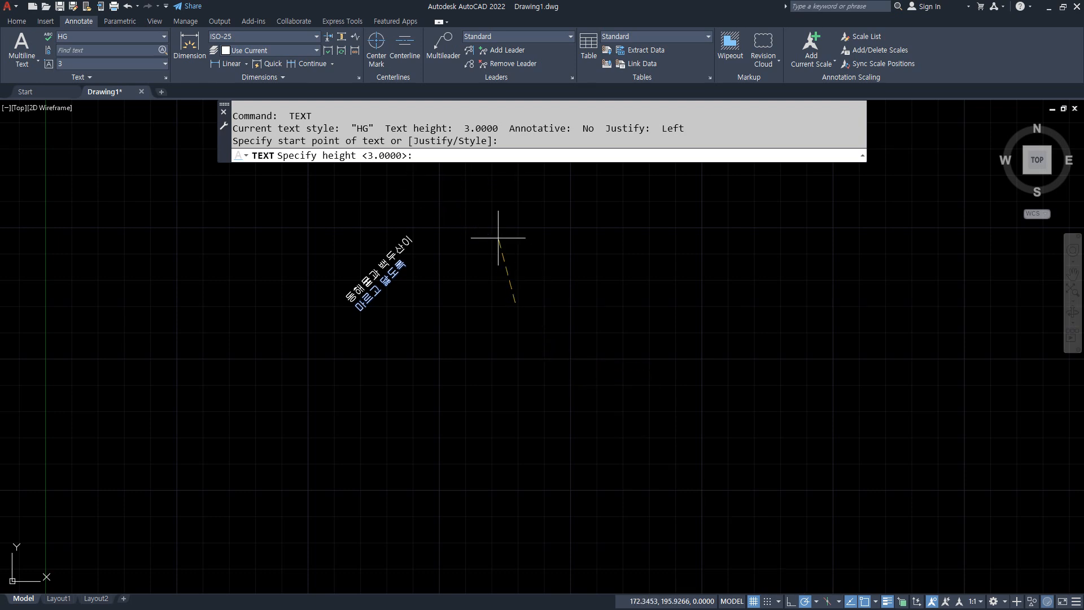
key(Return)
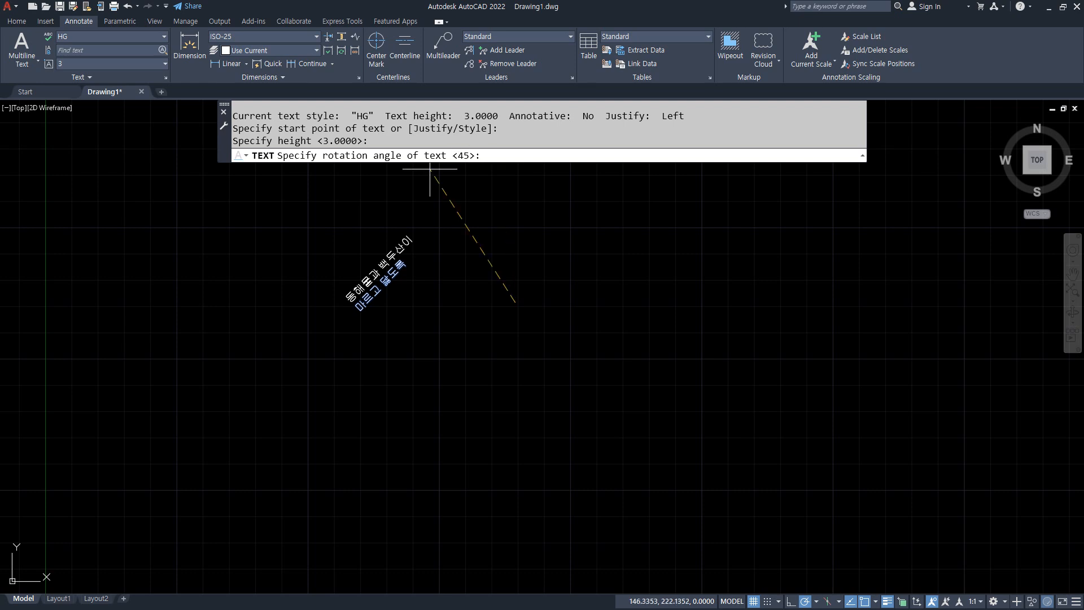
key(Return)
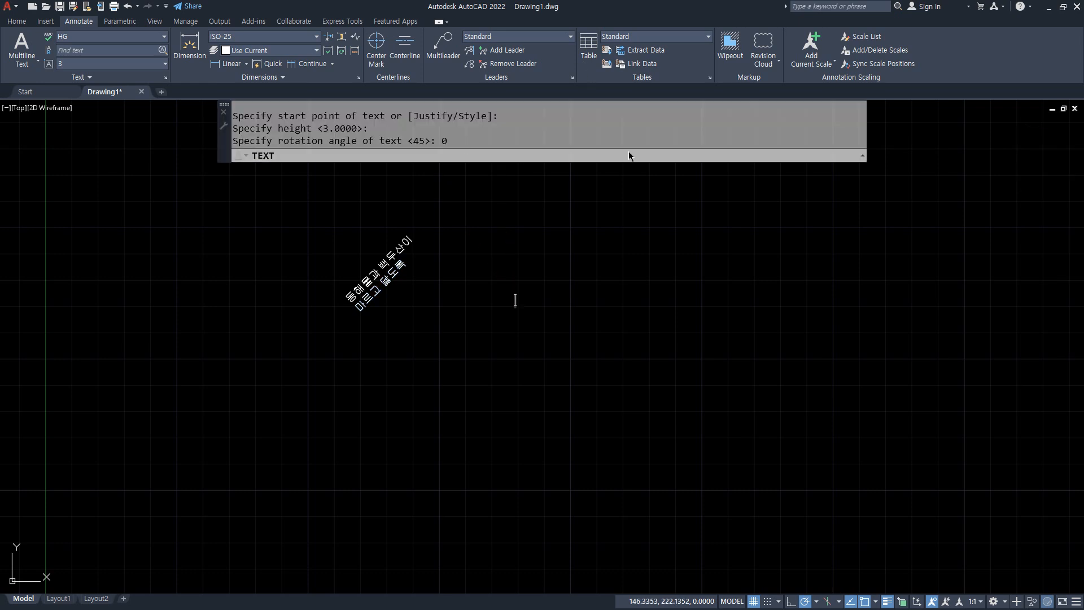
scroll(603, 239, up, 2)
text(동)
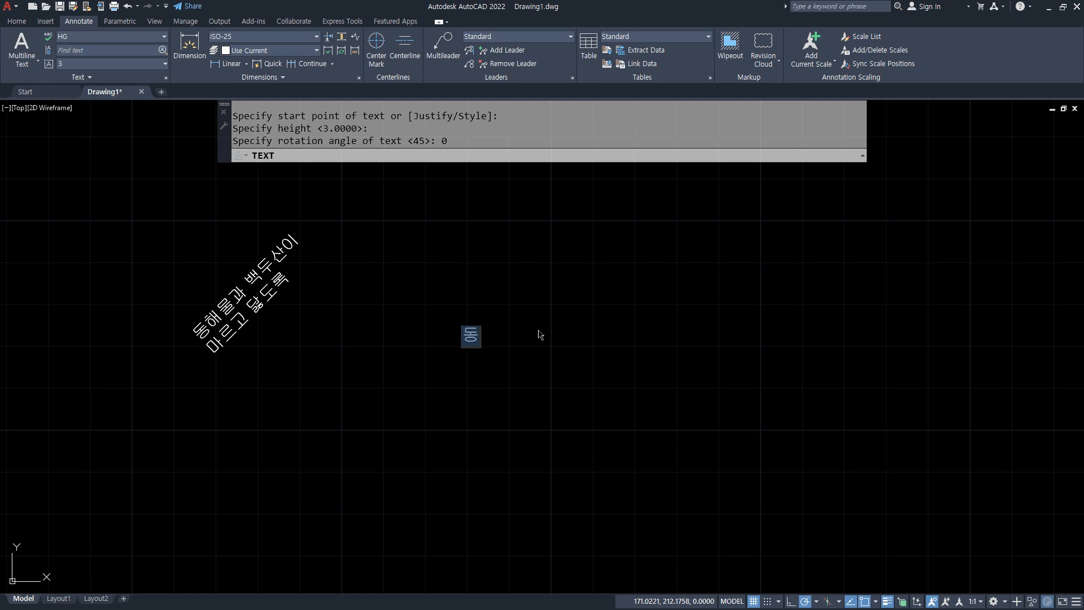
text(해물과 백둣)
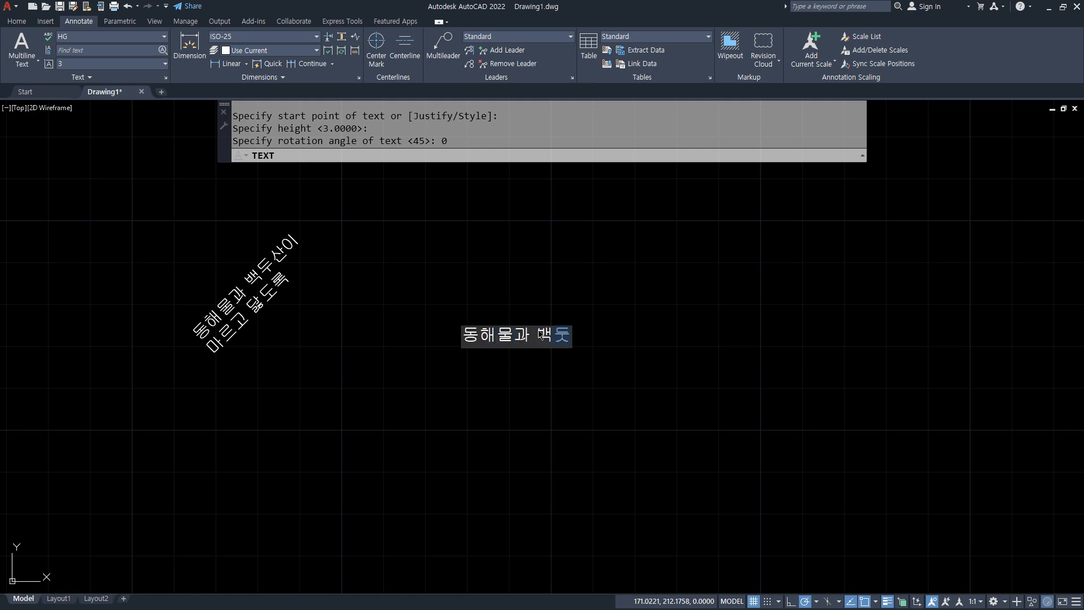
text(산이 마르고)
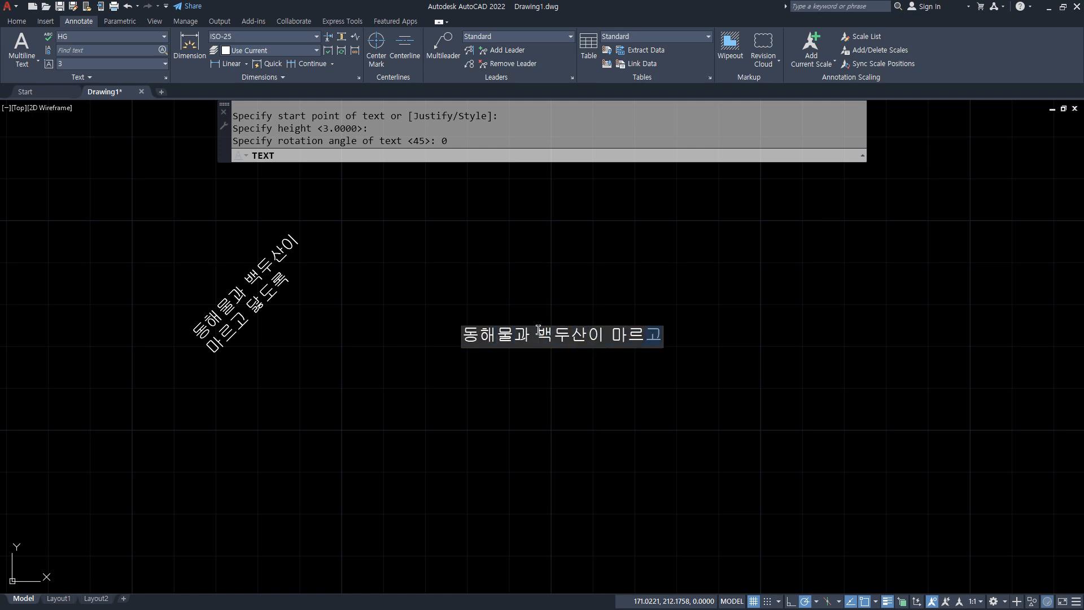
text( 닳)
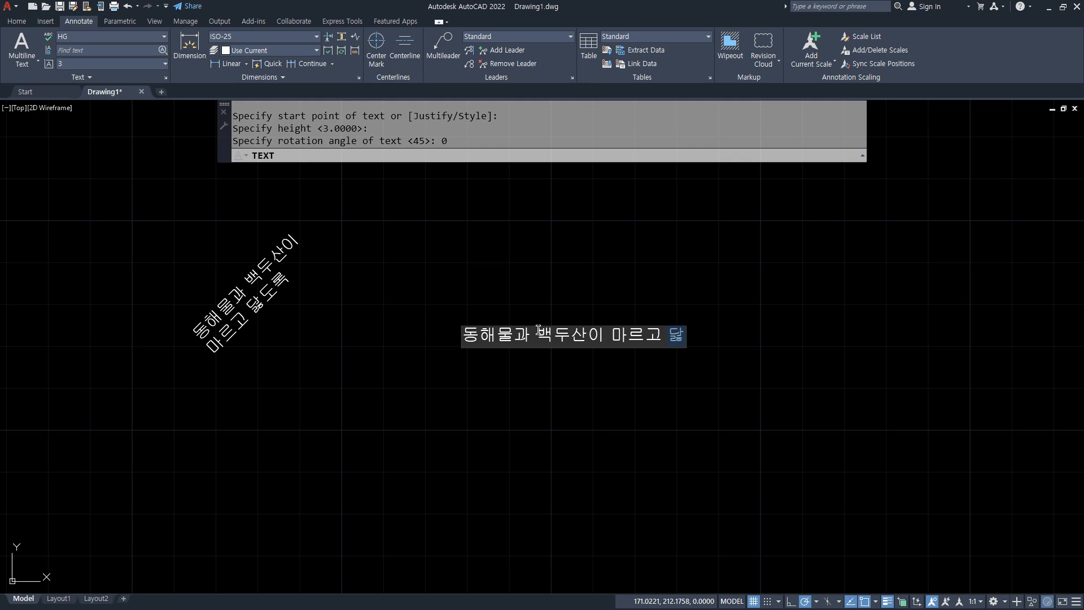
text(도록)
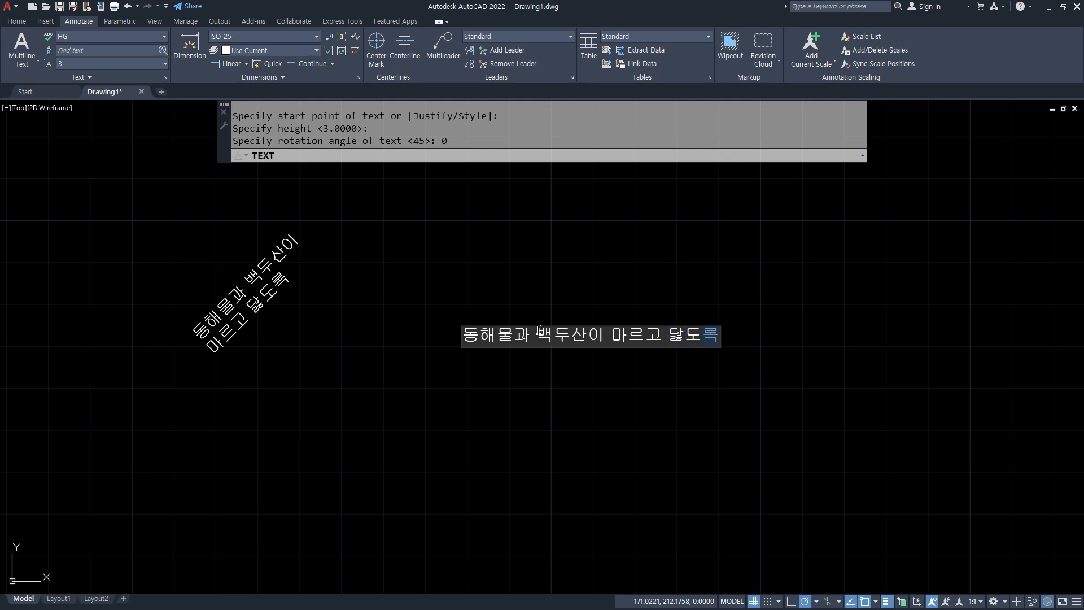
key(Return)
key(Return)
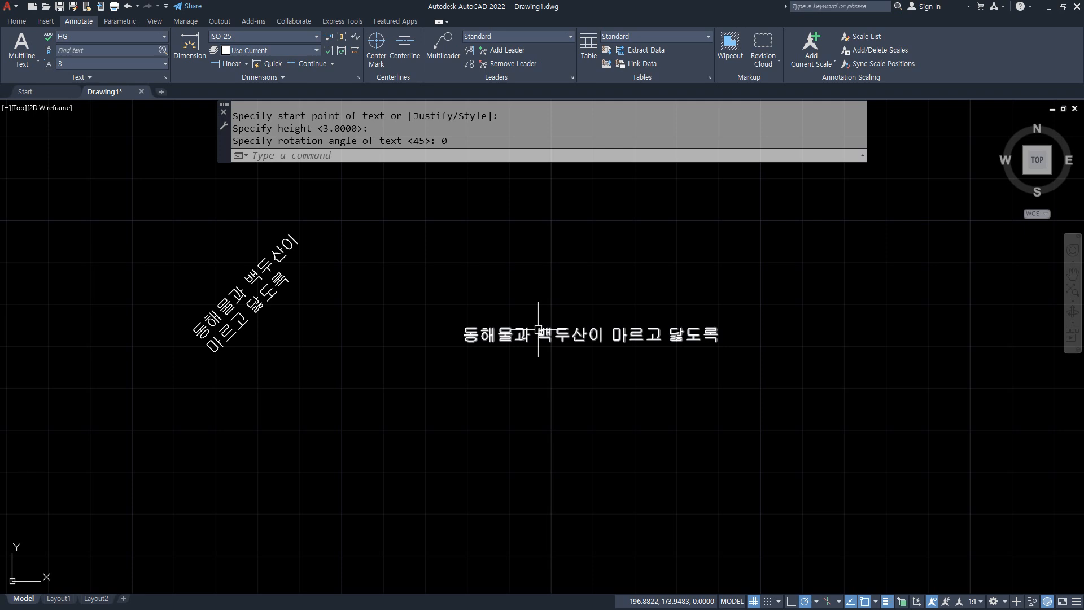
Rotate the new horizontal text by 45 degrees about the lower-left corner of its first character.
text(ro)
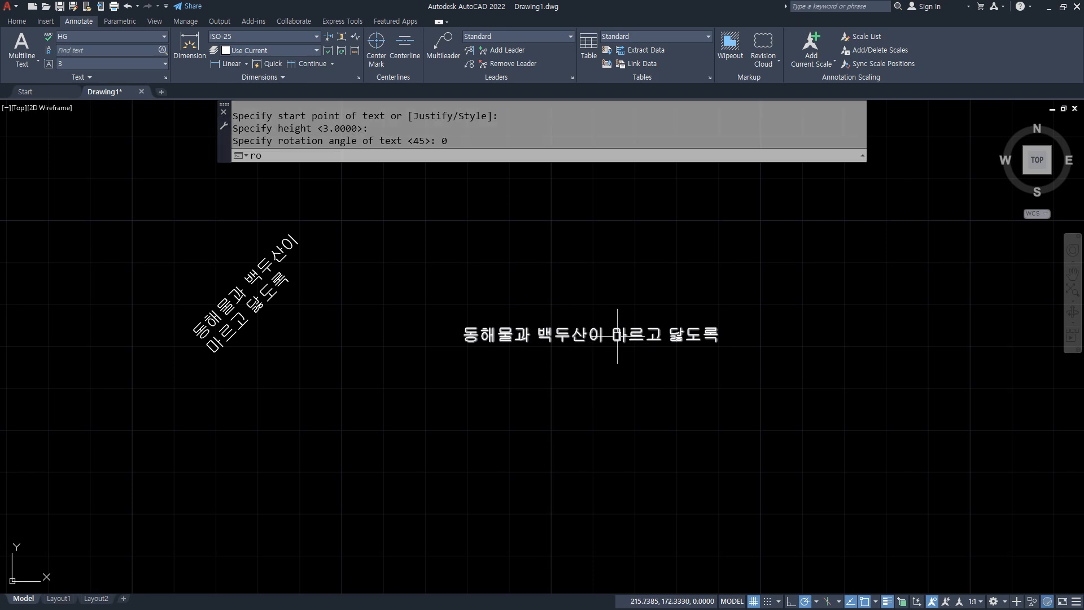
key(Return)
click(624, 368)
click(528, 297)
key(Return)
click(462, 343)
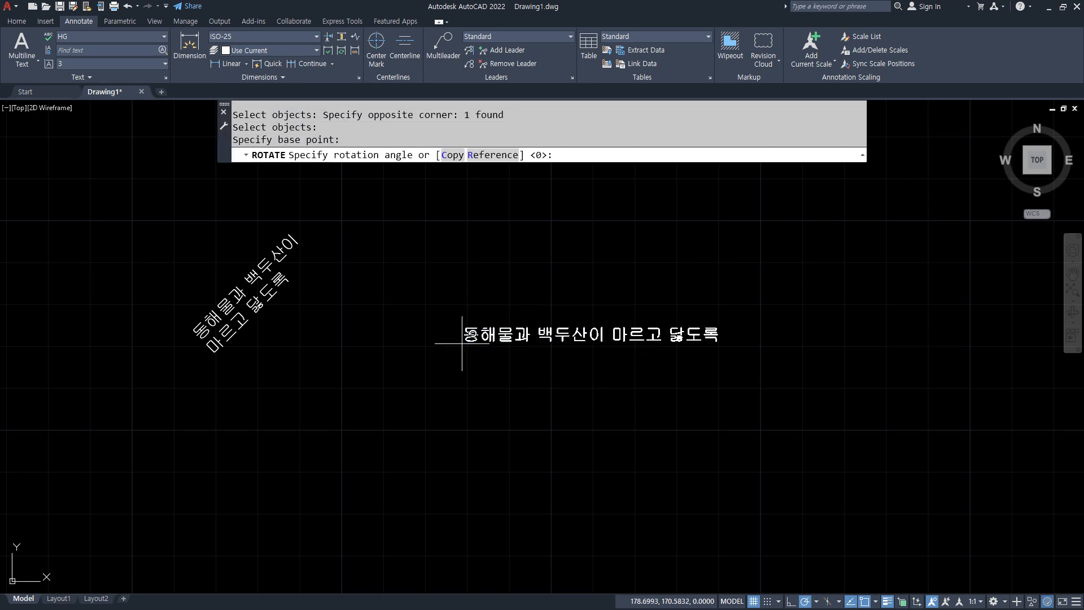
text(45)
key(Return)
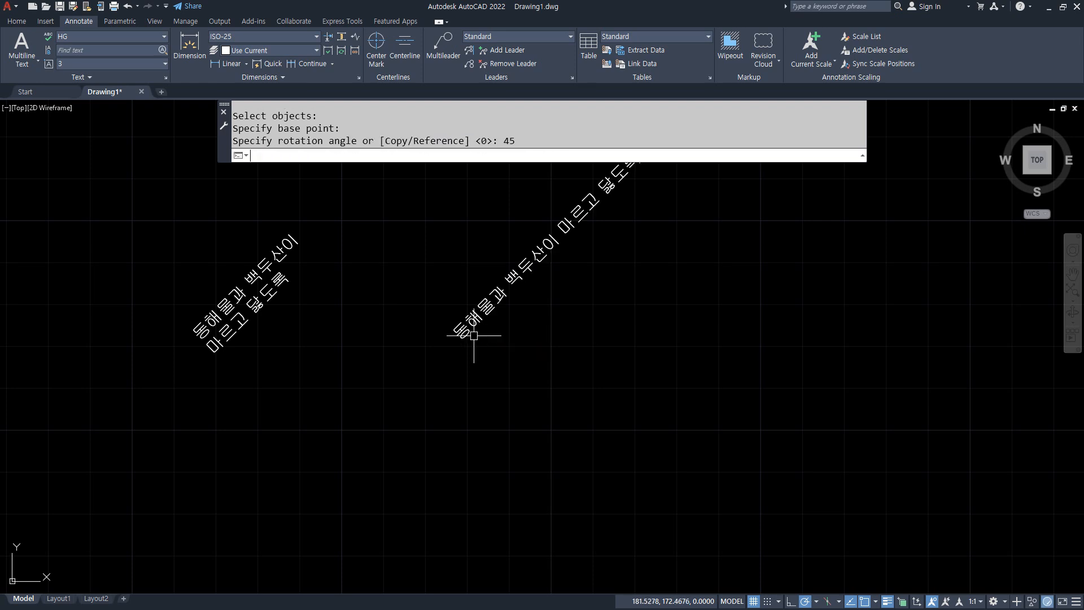
mouse_move(316, 276)
mouse_down()
mouse_move(411, 301)
mouse_move(444, 297)
mouse_move(436, 309)
mouse_up()
drag(582, 395, 12, 416)
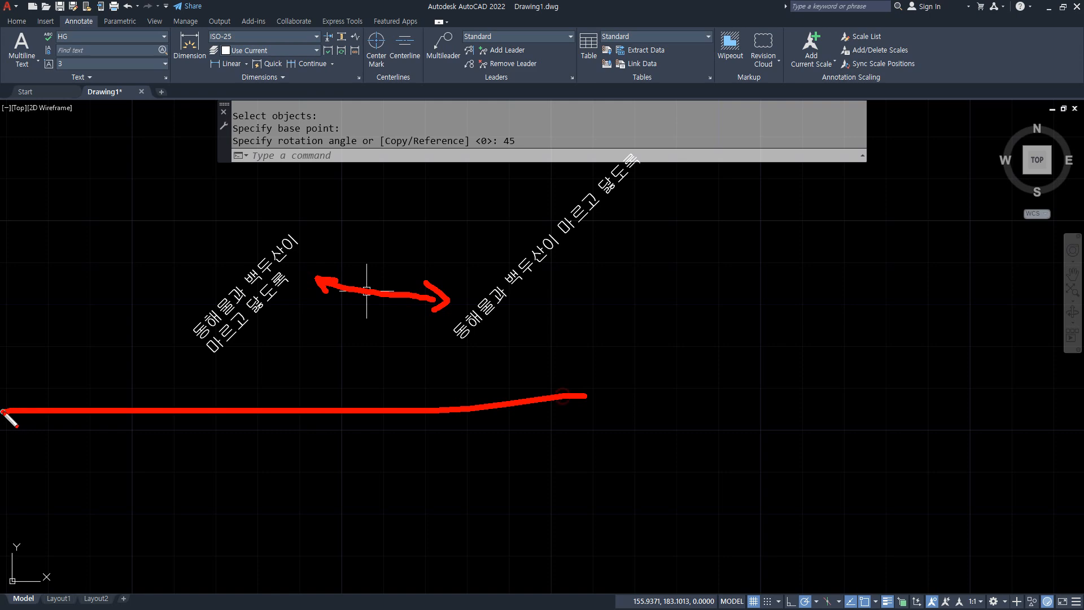
key(Escape)
click(19, 404)
key(Escape)
key(Escape)
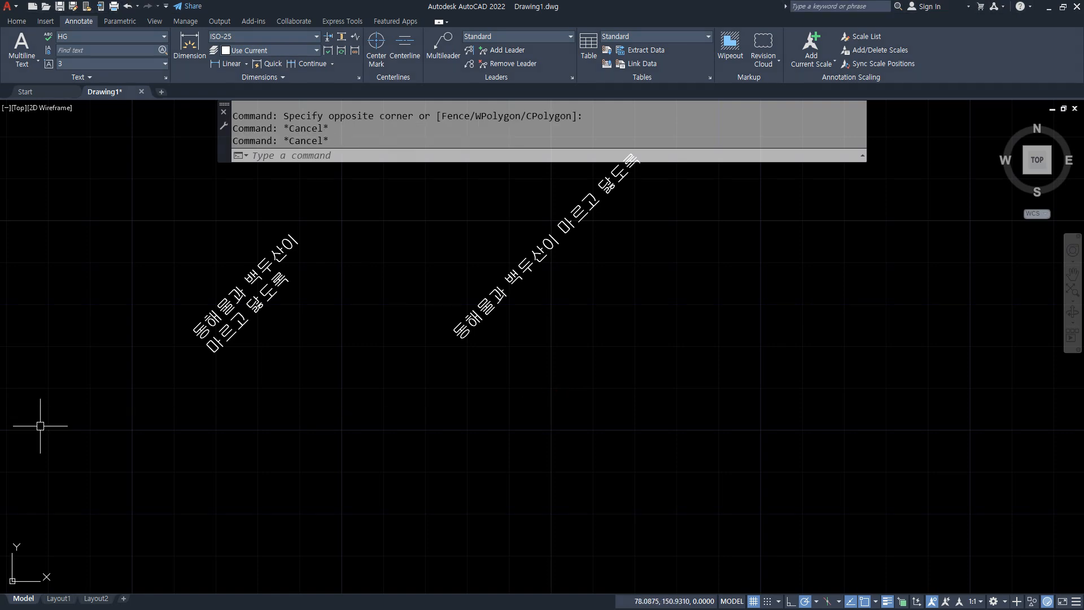
Switch to the Notepad notes to review the special text codes %%c, %%d, %%p, %%u, %%o and %%k, and return to AutoCAD.
key(alt+Tab)
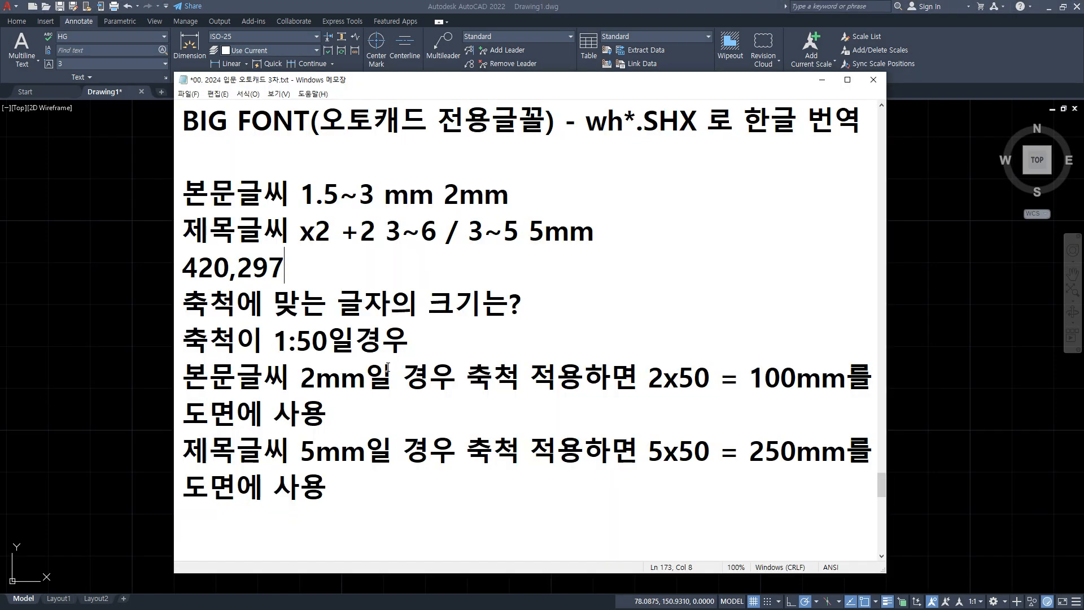
scroll(388, 367, down, 3)
mouse_move(260, 484)
mouse_down()
mouse_move(122, 405)
mouse_move(458, 249)
mouse_move(335, 459)
mouse_move(275, 463)
mouse_up()
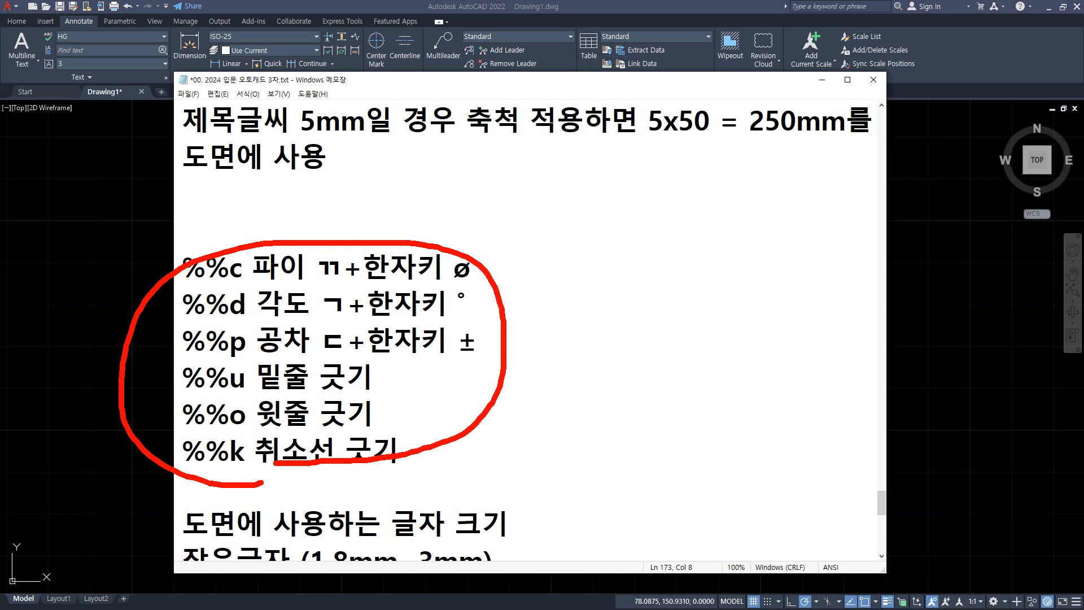
key(e)
drag(253, 285, 187, 285)
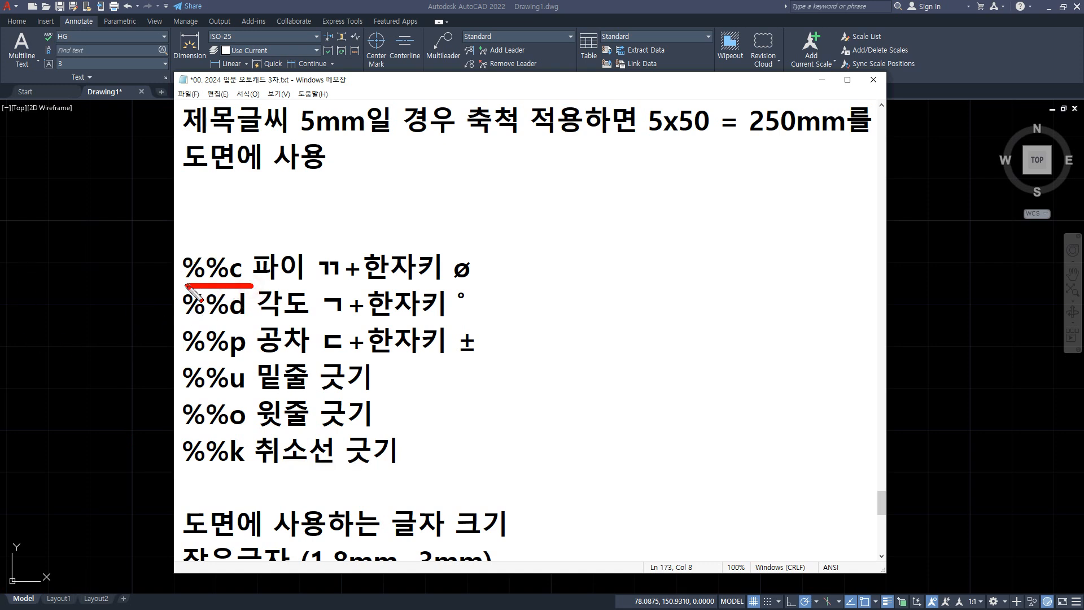
drag(250, 320, 185, 321)
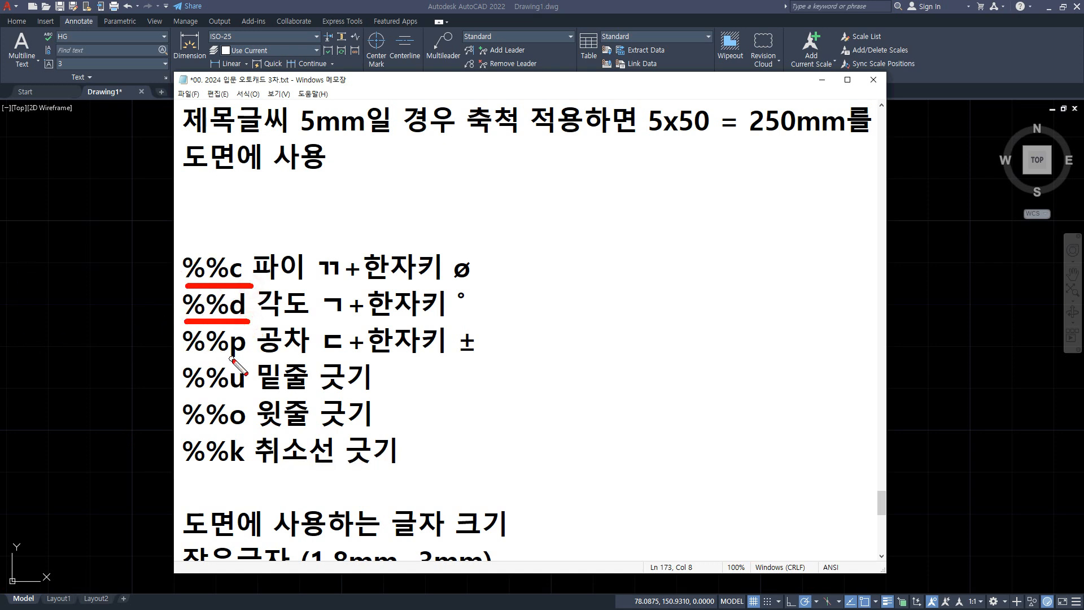
drag(243, 360, 179, 361)
drag(244, 387, 176, 389)
drag(240, 428, 172, 429)
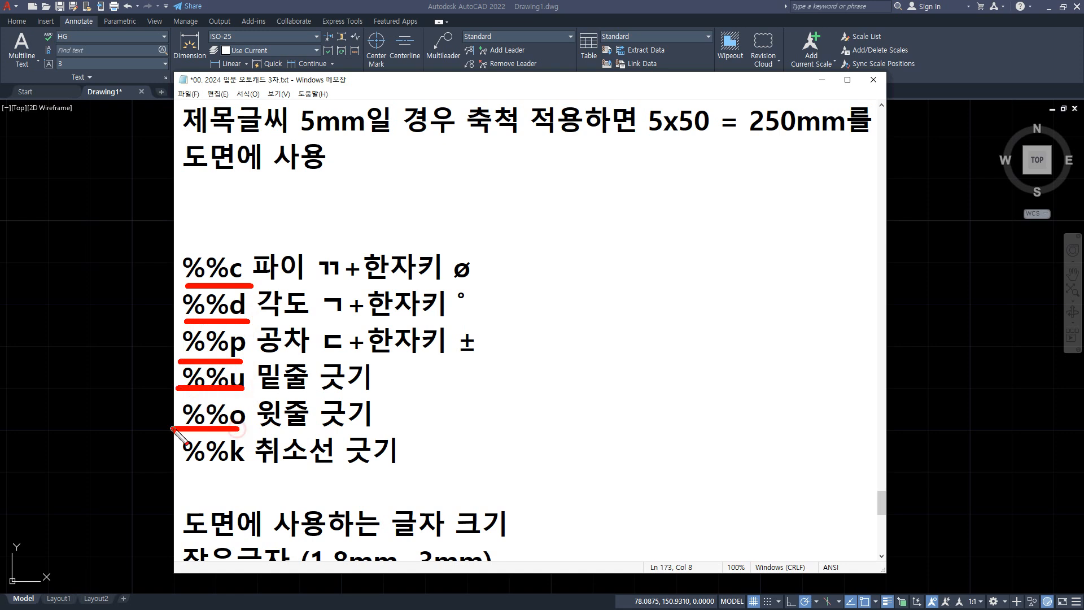
drag(242, 467, 181, 468)
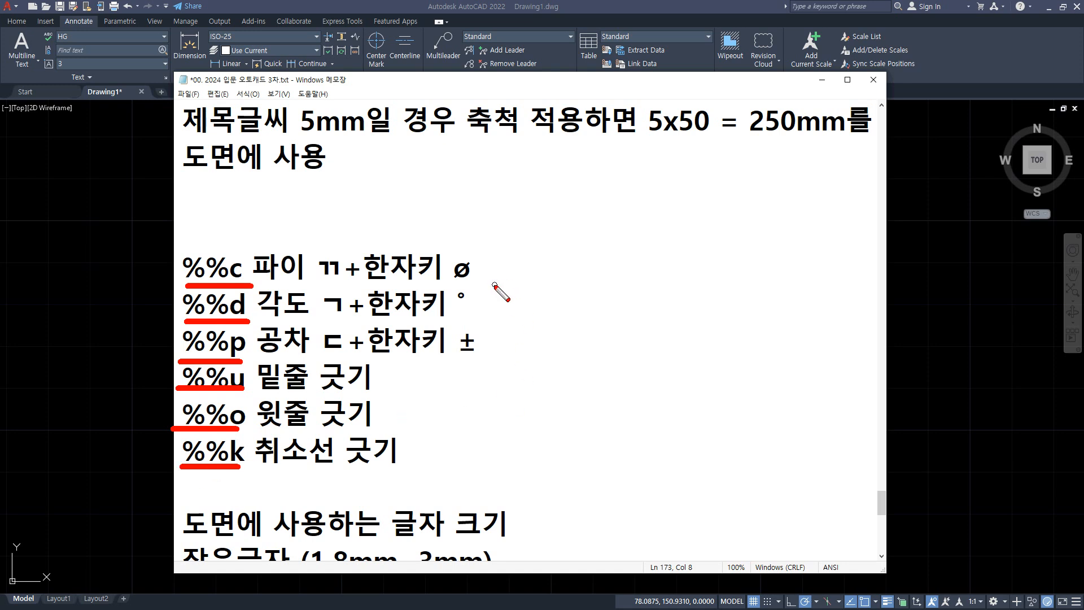
mouse_move(493, 285)
mouse_down()
mouse_move(453, 291)
mouse_move(456, 309)
mouse_up()
drag(501, 365, 468, 365)
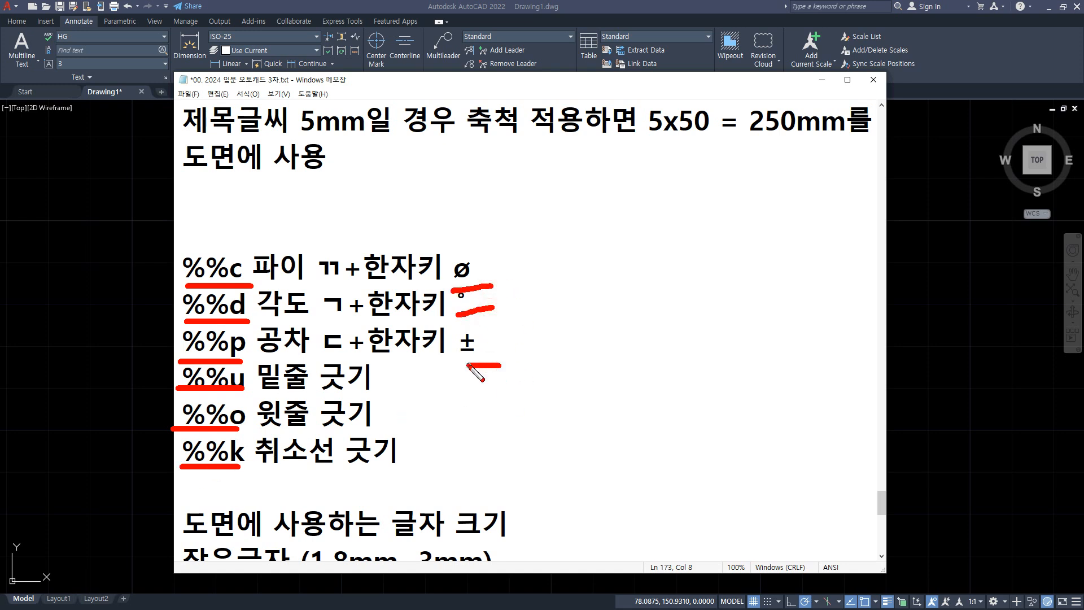
key(Escape)
click(145, 263)
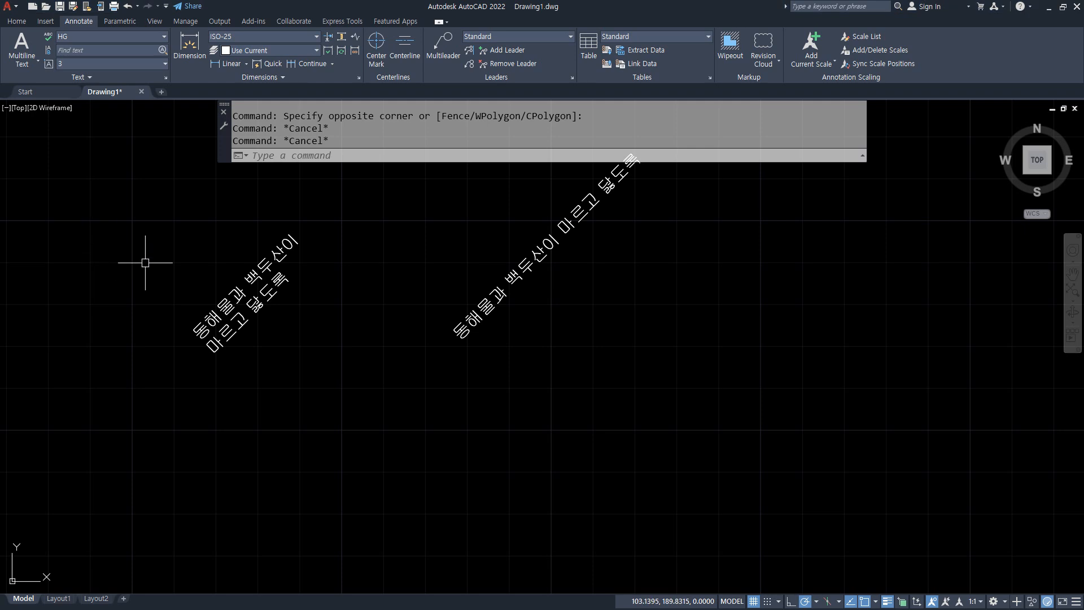
Select and erase all the slanted texts, and zoom to the full drawing limits.
click(602, 425)
click(214, 285)
text(e)
key(Return)
text(z)
key(Return)
text(a)
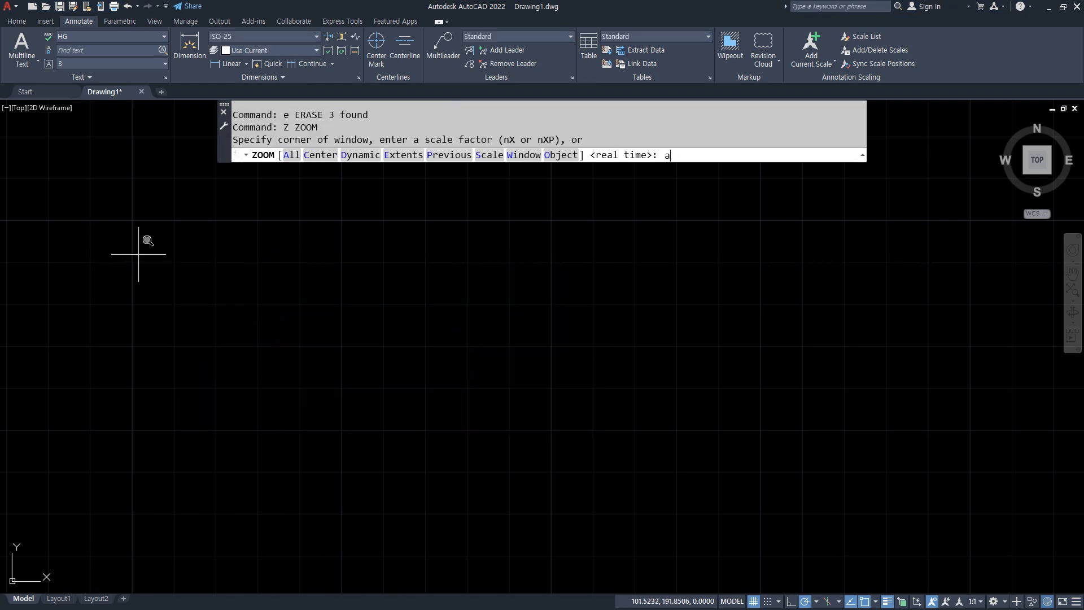
key(Return)
Place a single-line text with height 3 and rotation 0, its first line entered as 원의 지름은 %%c50mm.
text(dt)
key(Return)
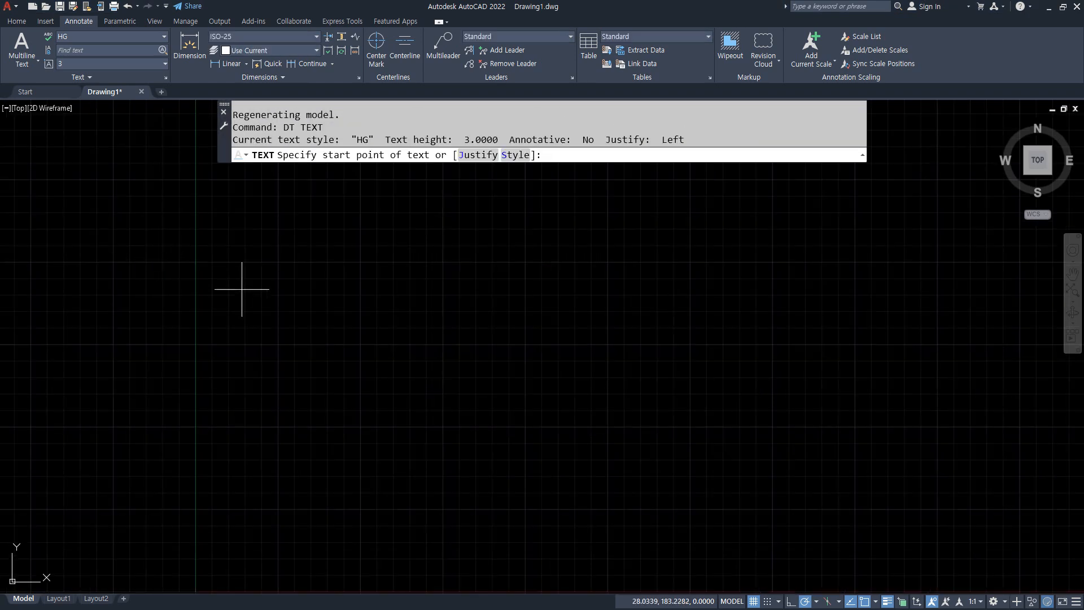
click(292, 292)
key(Return)
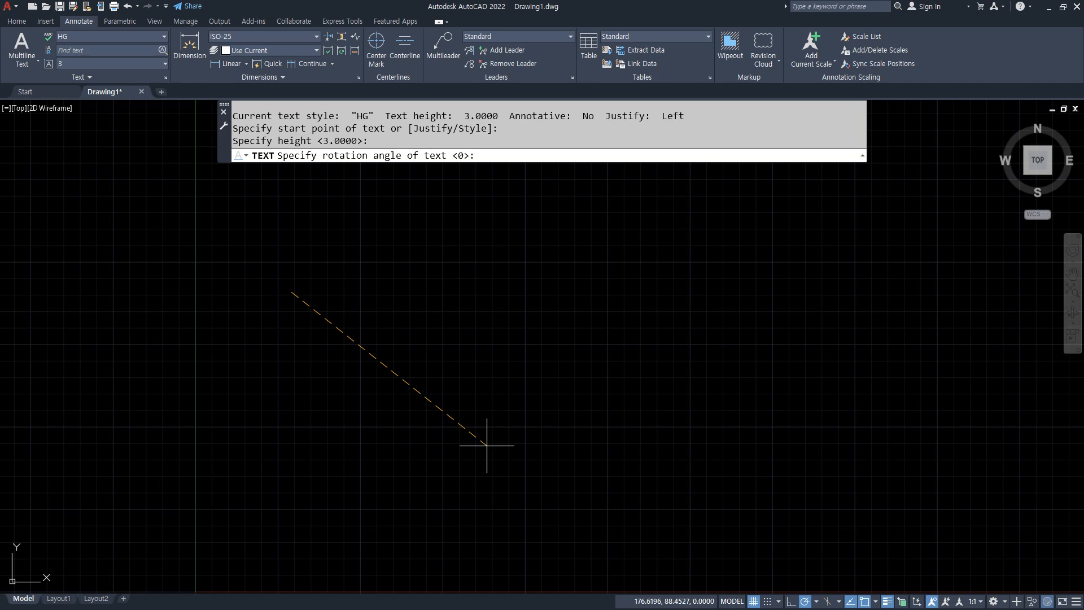
key(Return)
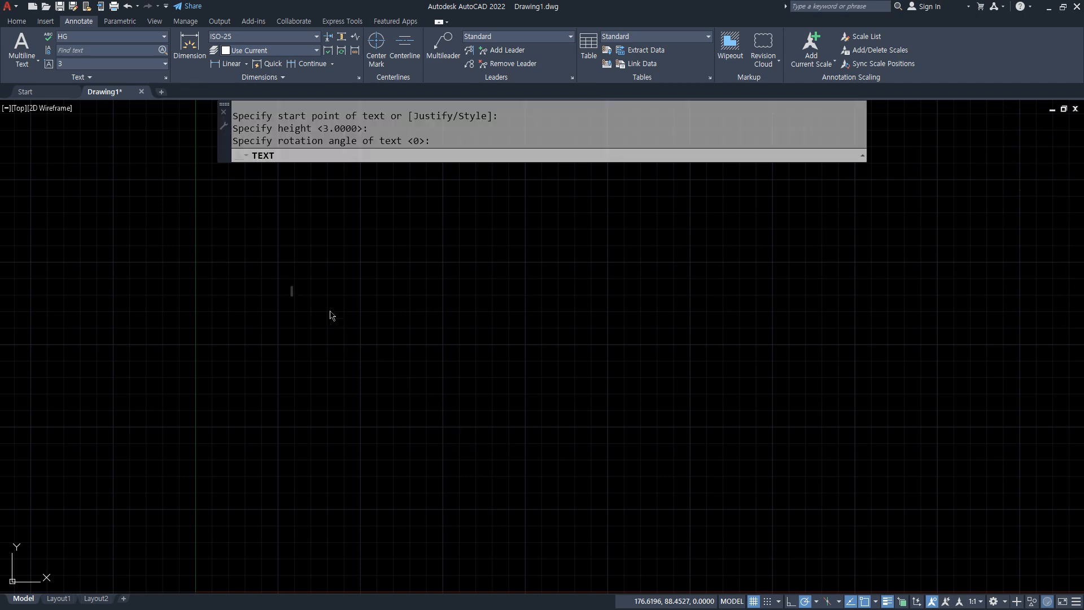
scroll(283, 291, up, 10)
middle_drag(267, 289, 330, 350)
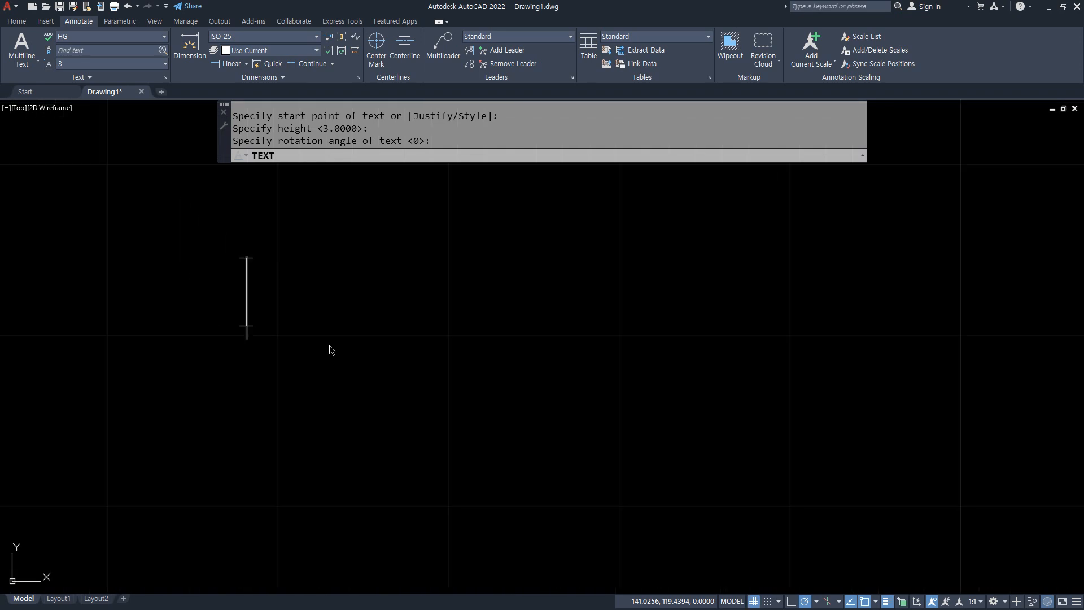
text(원)
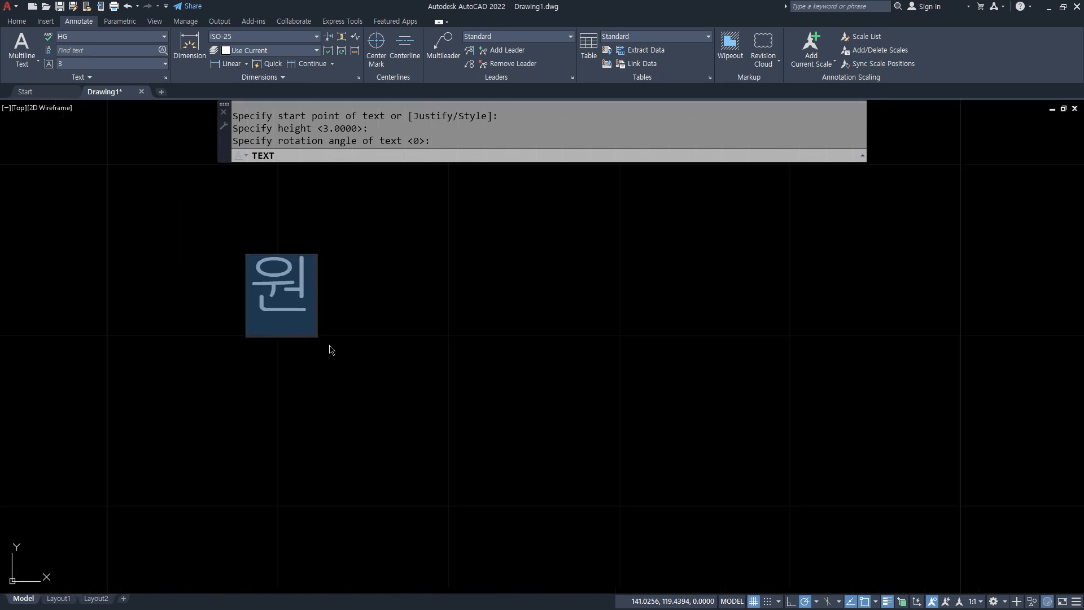
text(의 지름은)
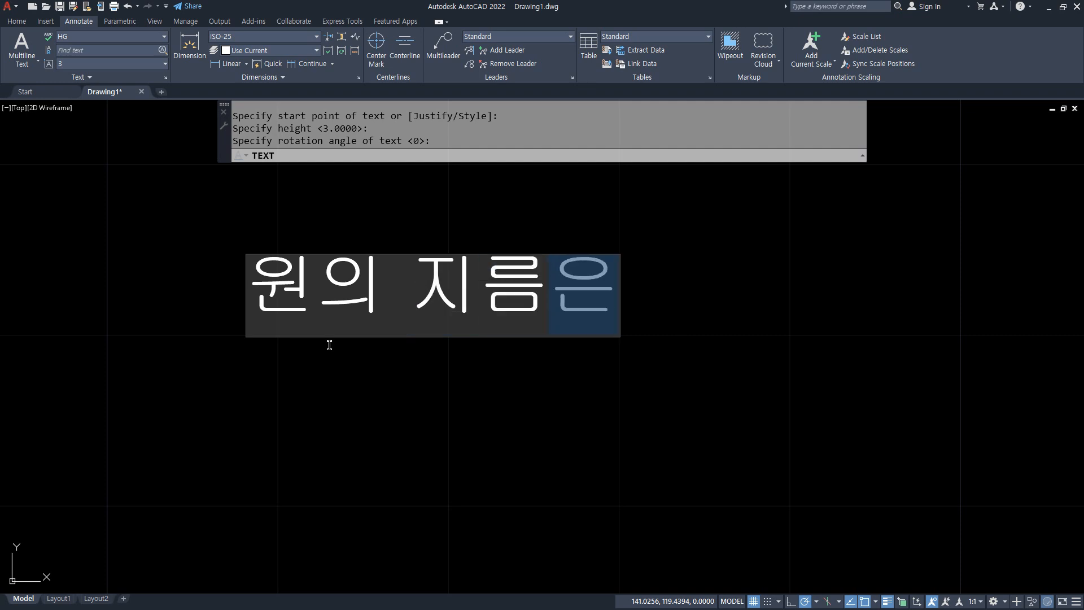
text( %%)
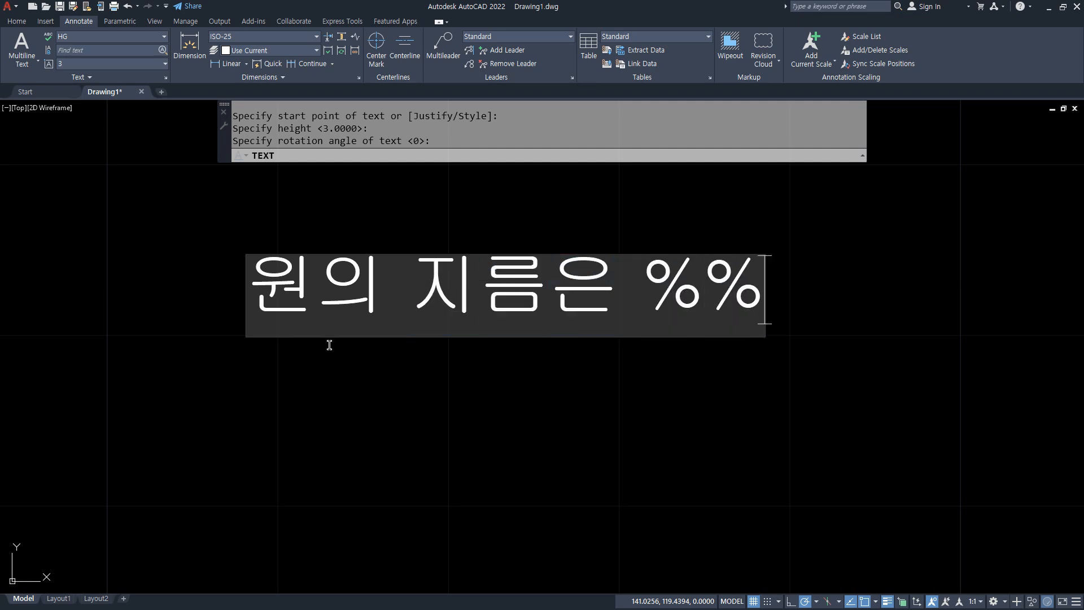
text(c)
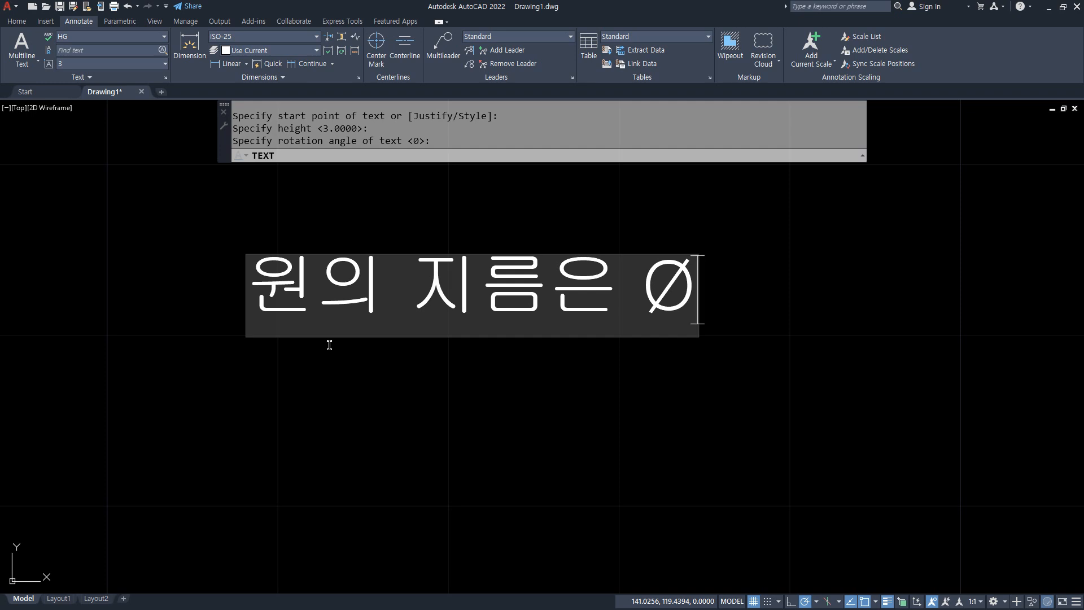
text(50mm)
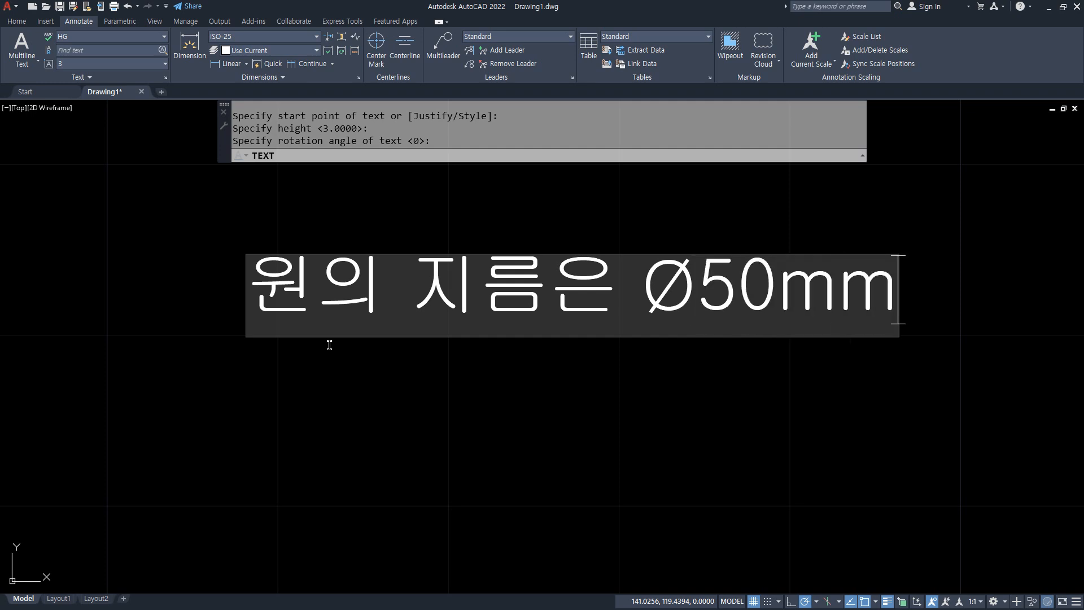
key(Return)
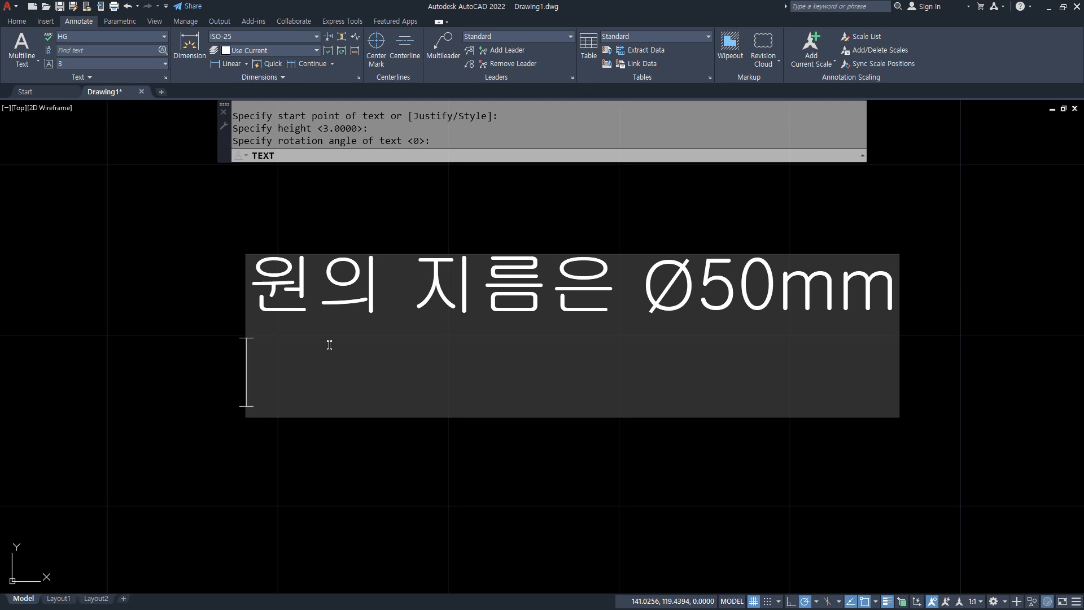
Write the second text line as 오차범위는 %%p0.23, using the code for the plus-minus sign.
text(오)
text(차범위)
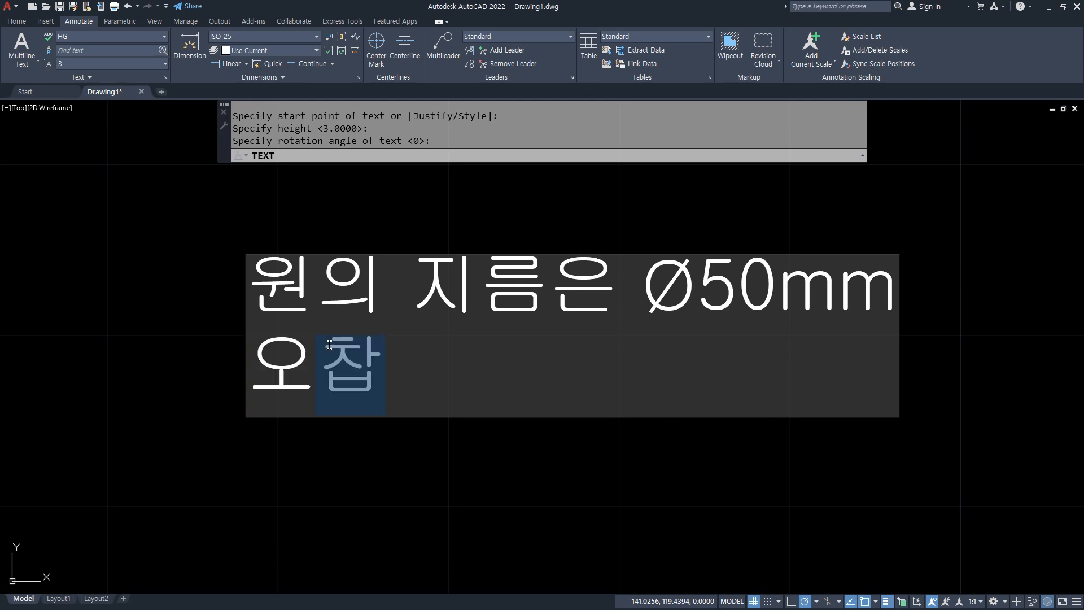
text(는)
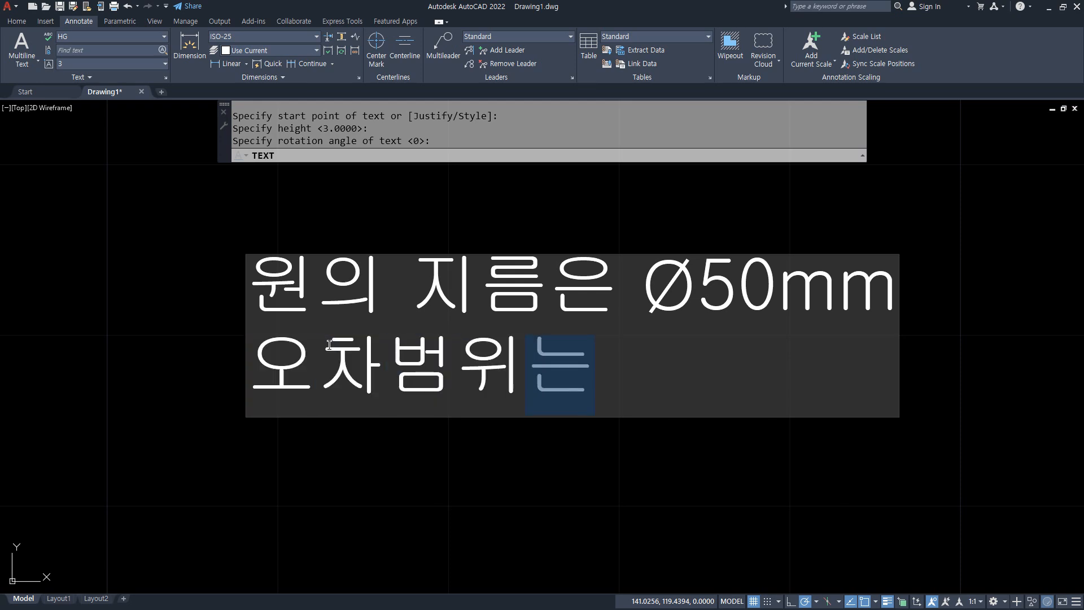
text( %%)
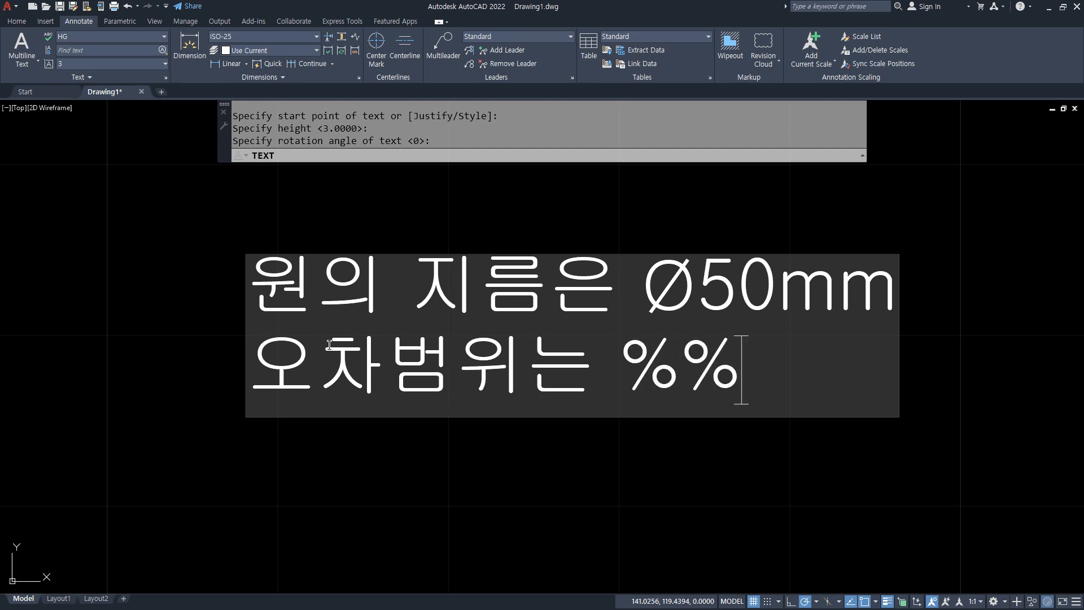
text(p)
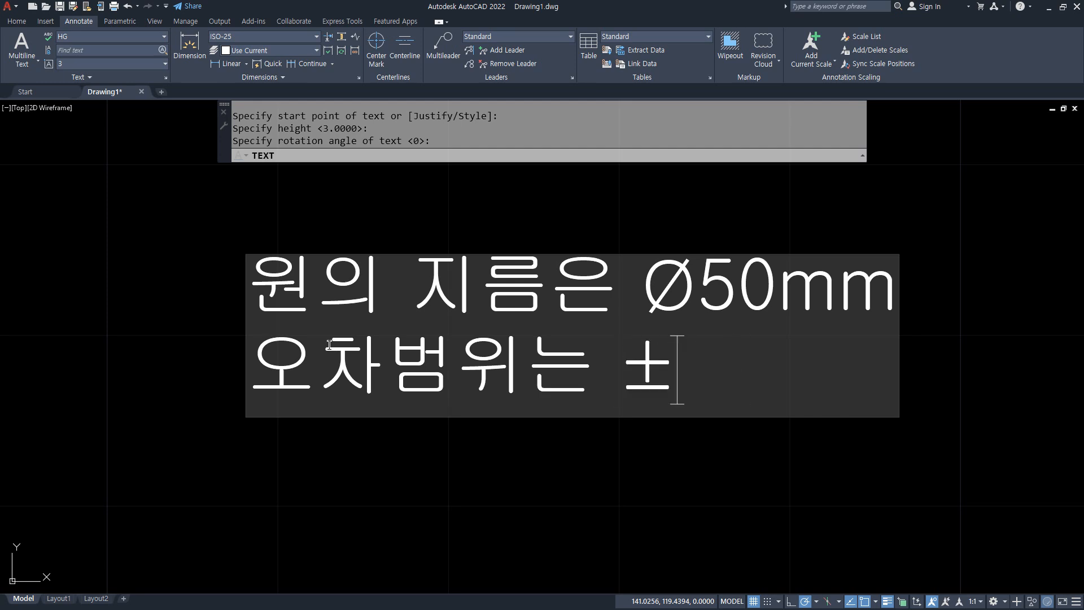
text(0.23)
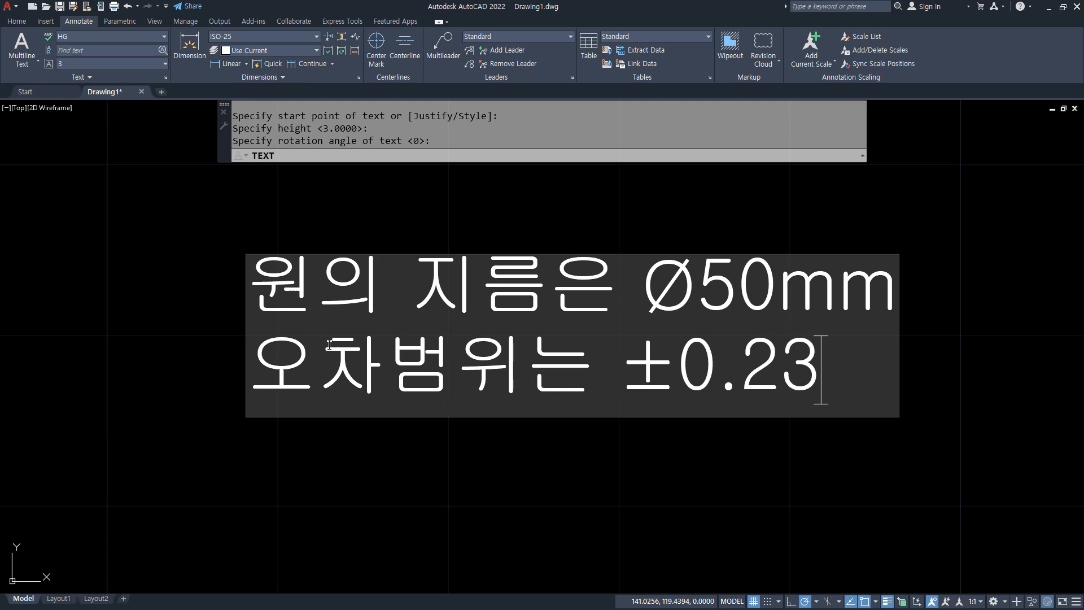
key(Return)
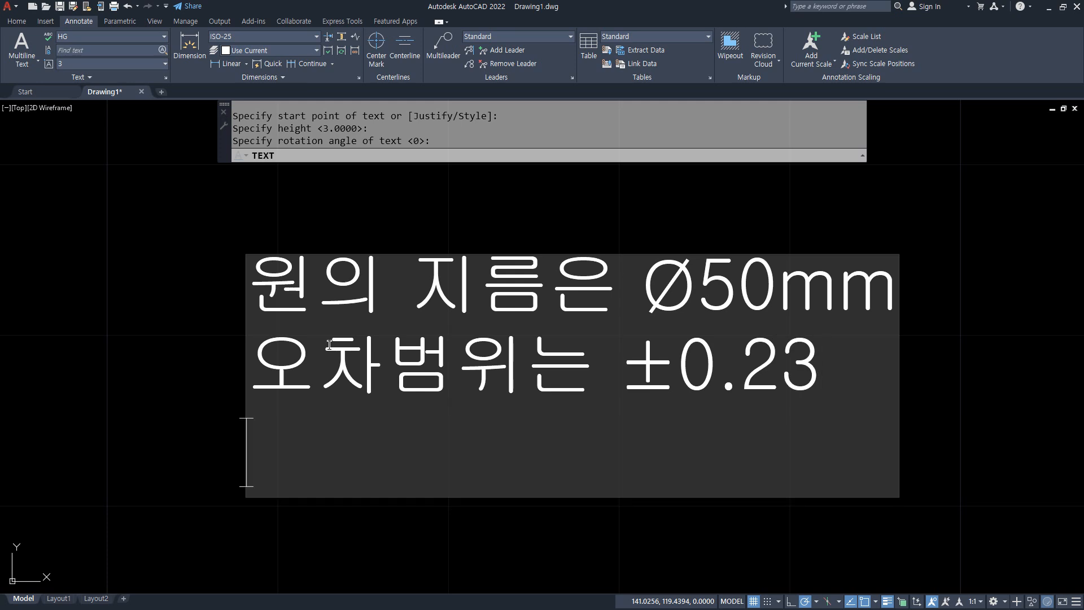
Write the third text line as 각도는 45%%d with the degree code, and finish the text.
text(각돈)
text(는 )
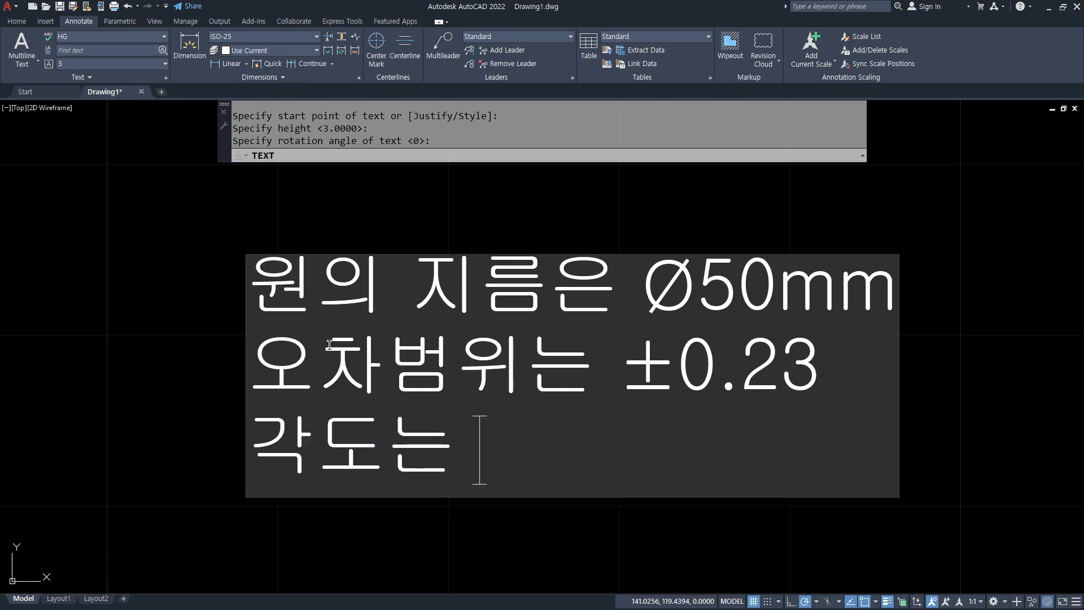
text(45%%)
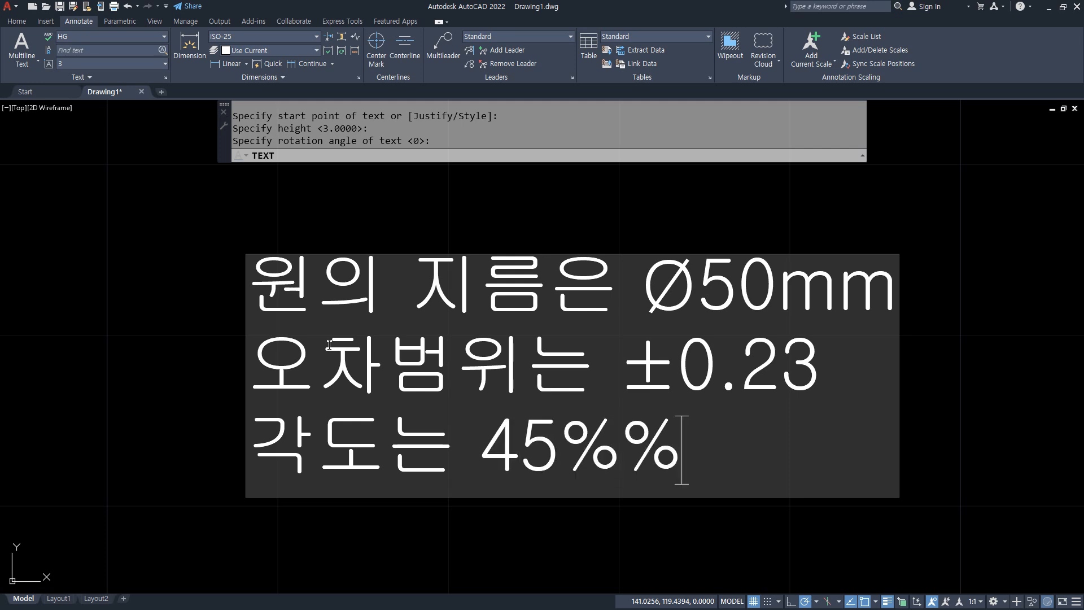
text(d)
key(Return)
key(Return)
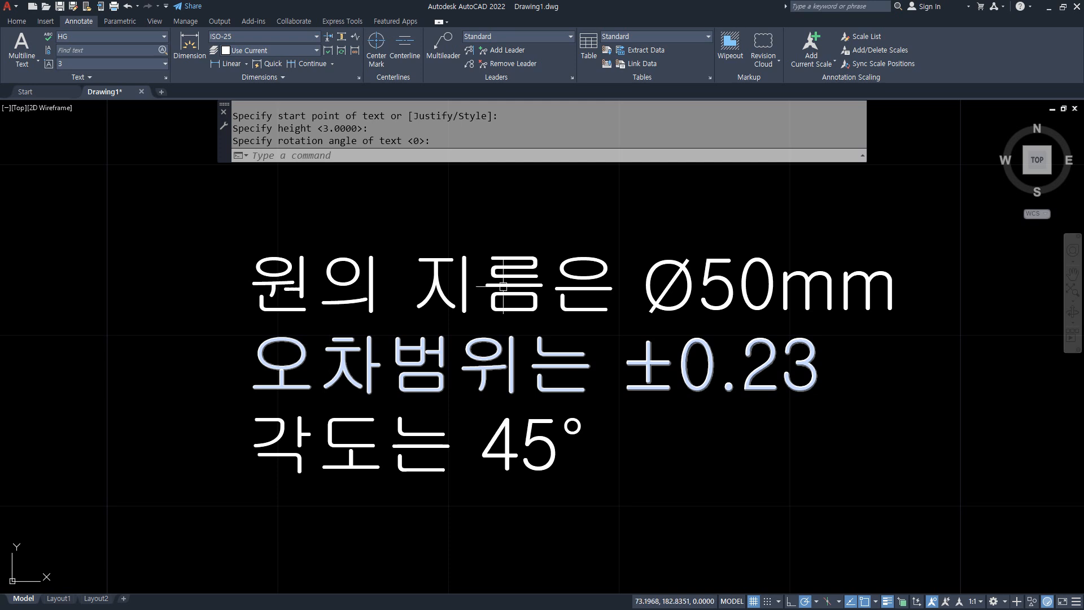
Switch to the Notepad notes and review the codes %%c, %%d and %%p.
key(alt+Tab)
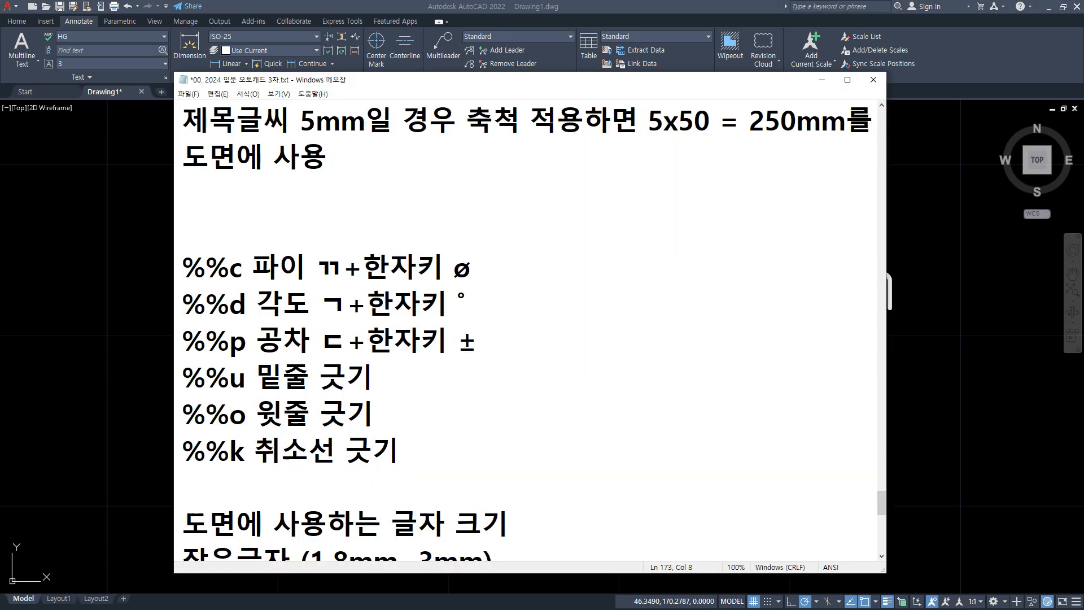
key(ctrl+2)
drag(244, 285, 188, 285)
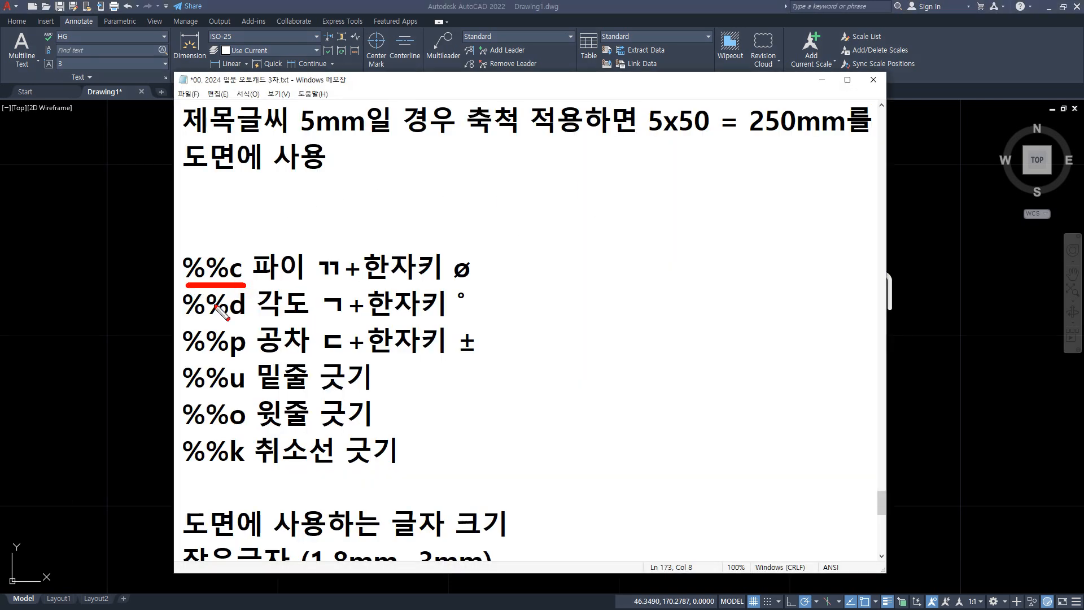
drag(244, 322, 164, 321)
drag(250, 359, 157, 362)
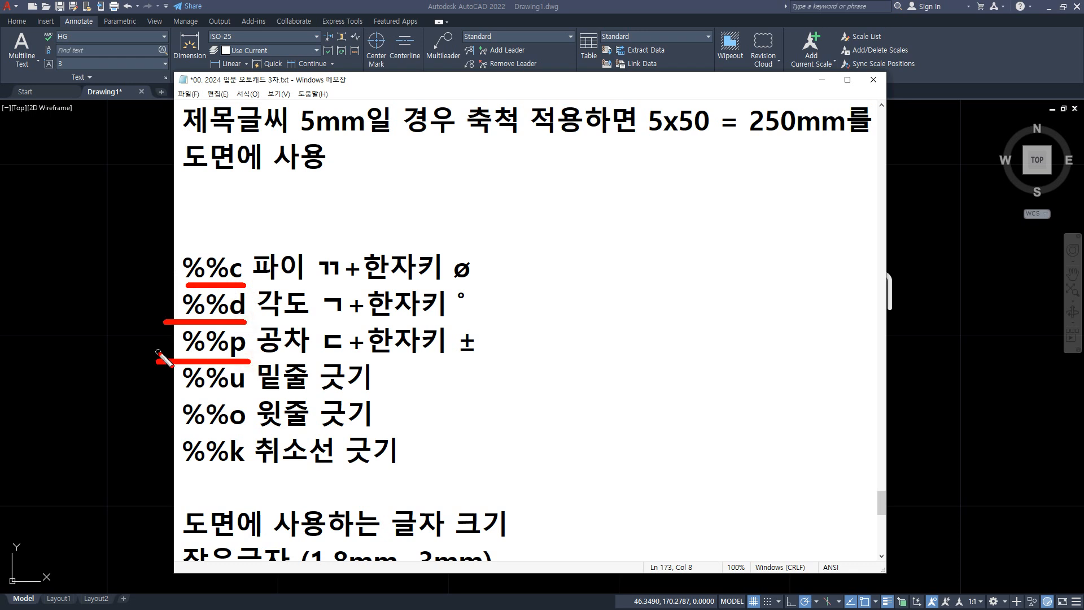
key(Escape)
Arrange the Notepad notes and the AutoCAD drawing side by side, with the three text lines fully in view.
drag(482, 80, 894, 79)
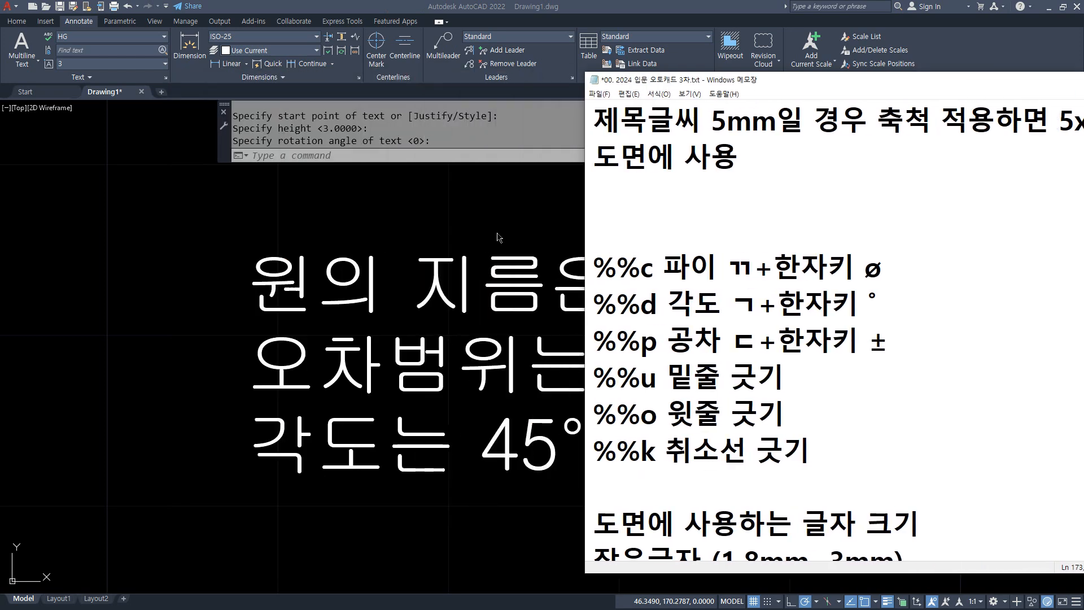
click(437, 257)
mouse_move(449, 289)
middle_down()
mouse_move(329, 302)
mouse_move(220, 295)
mouse_move(258, 298)
middle_up()
scroll(221, 294, down, 2)
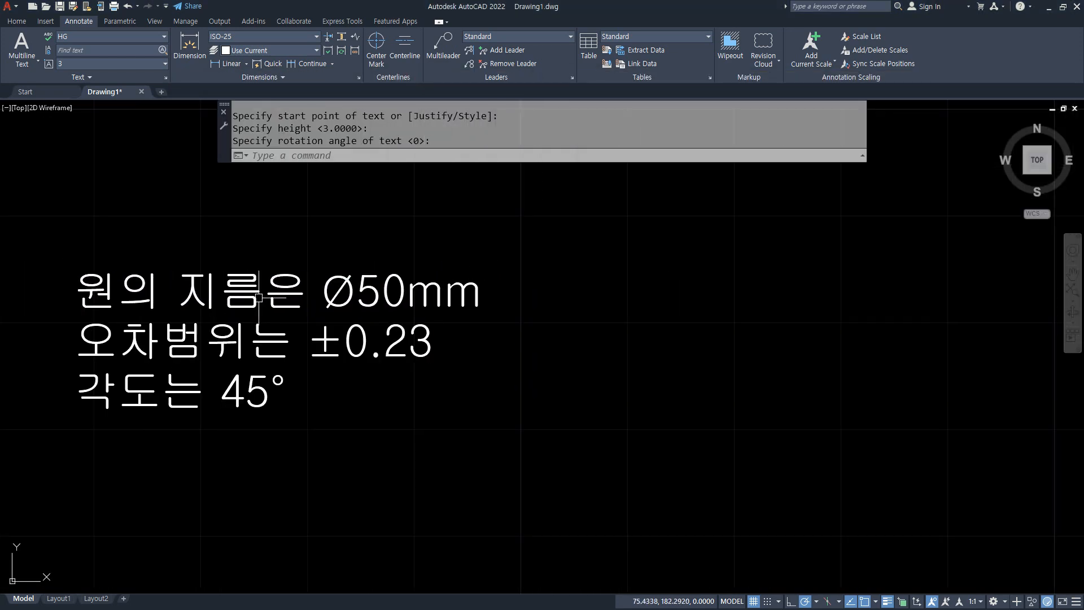
key(alt+Tab)
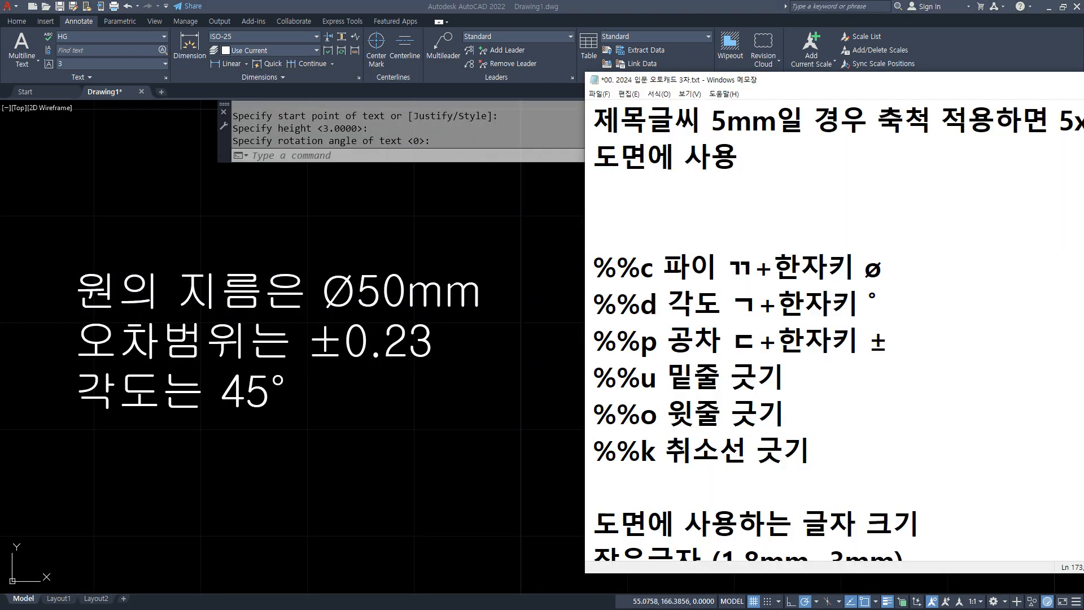
Review the ㄲ+한자키 method for the diameter symbol in the notes, and return to AutoCAD.
click(306, 270)
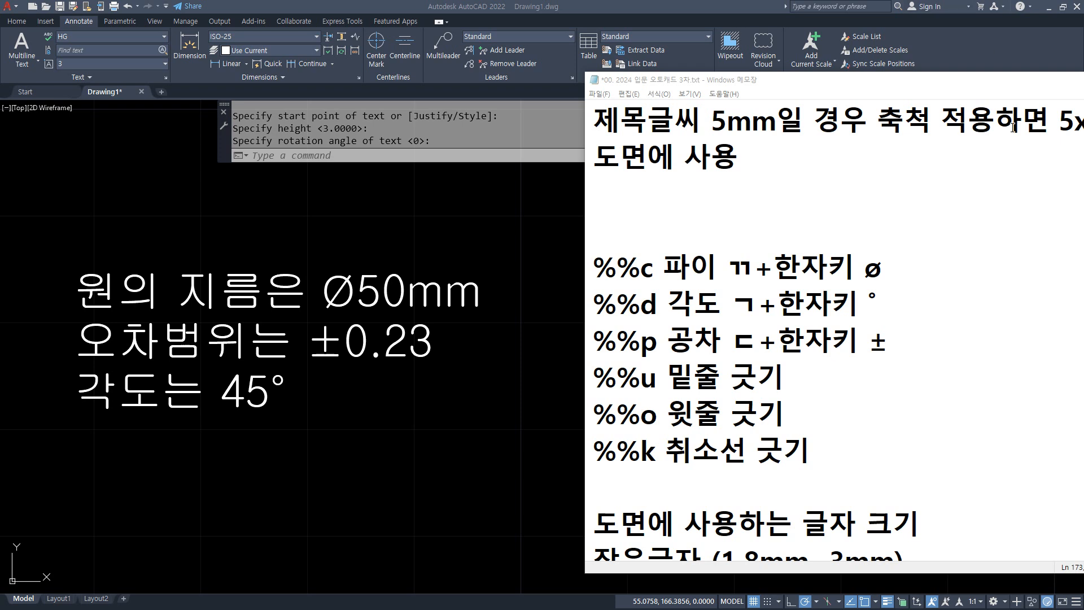
drag(759, 285, 878, 283)
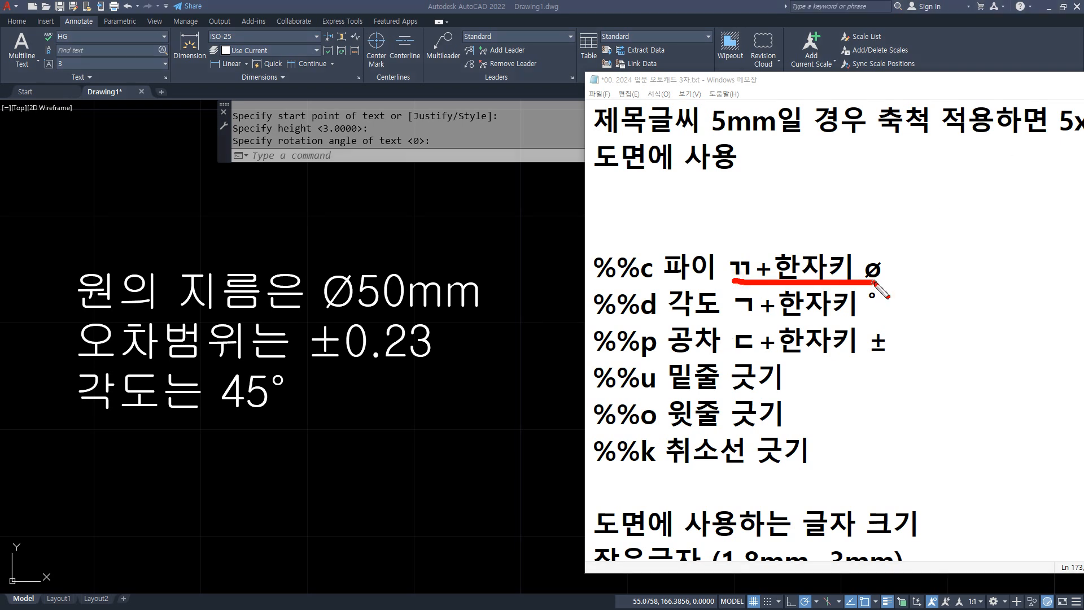
key(Escape)
click(276, 410)
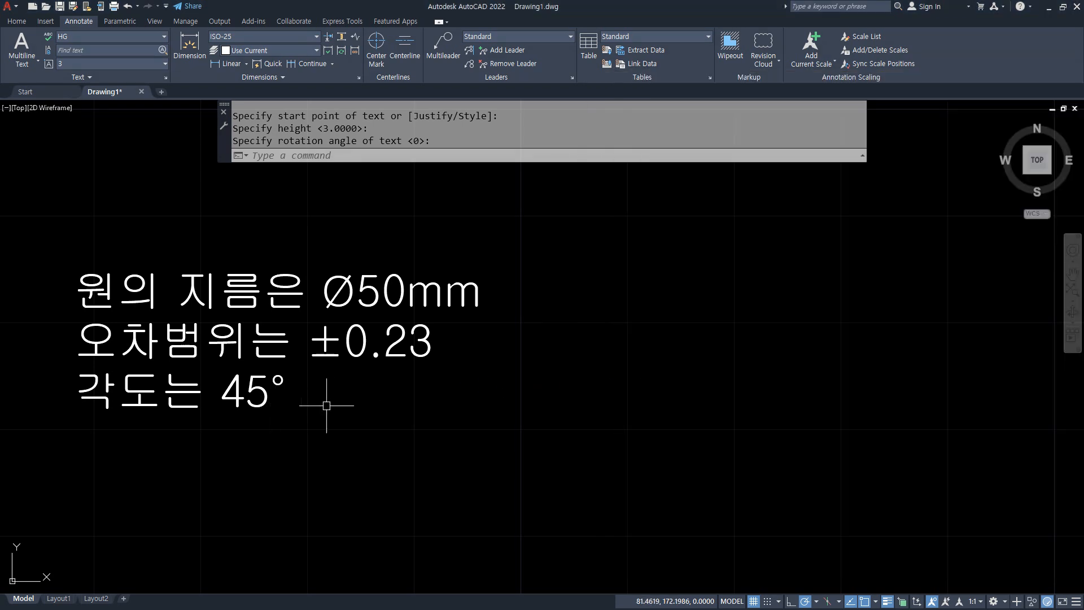
Write 원의 지름은 as a new single-line text directly below the 각도는 45° line.
text(dt)
key(Return)
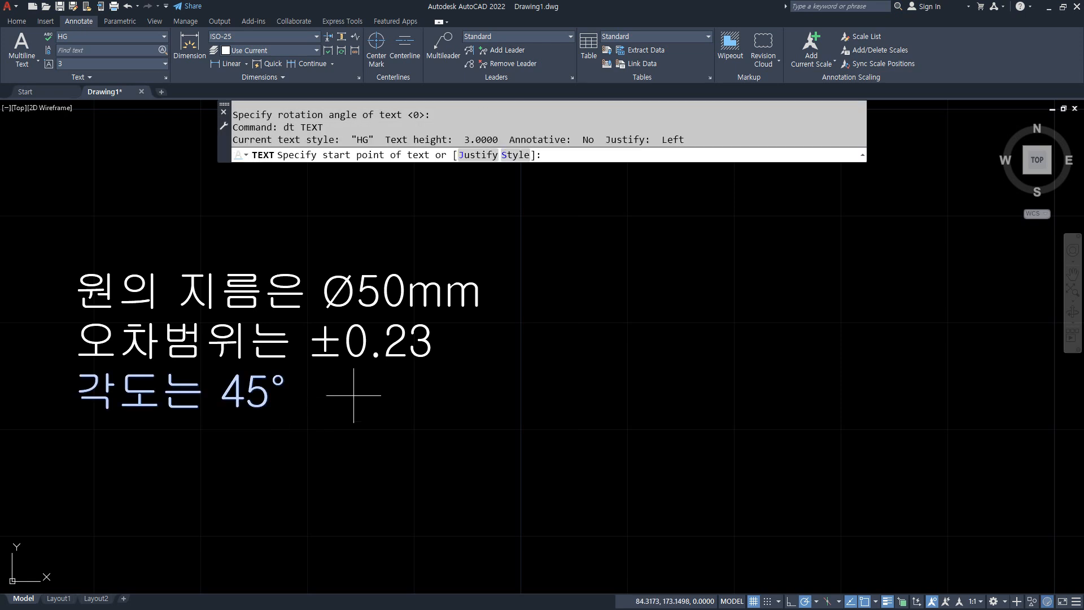
key(Return)
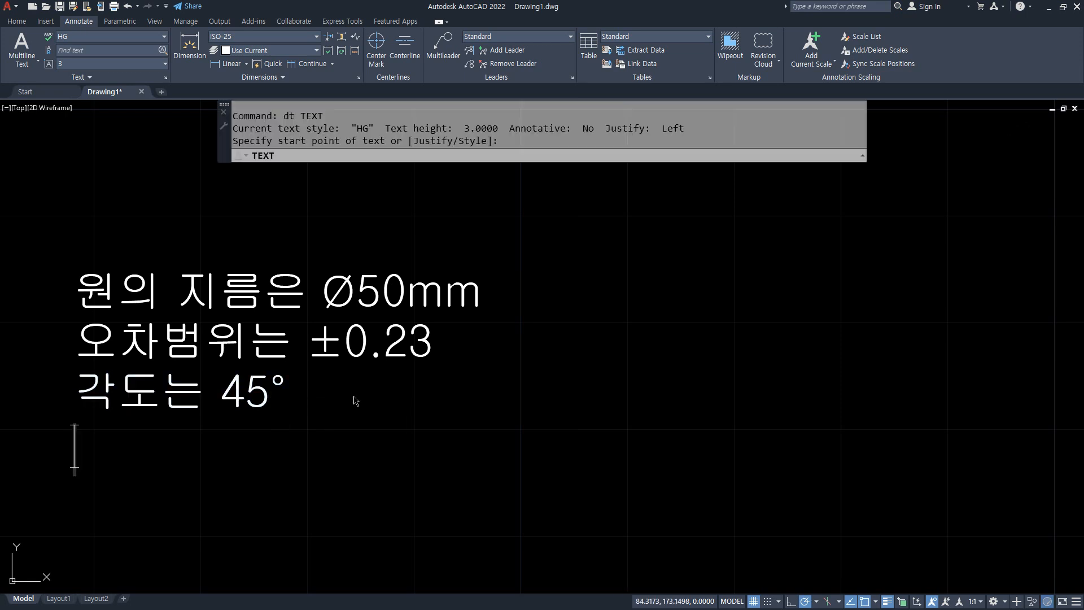
text(우원의 지름으)
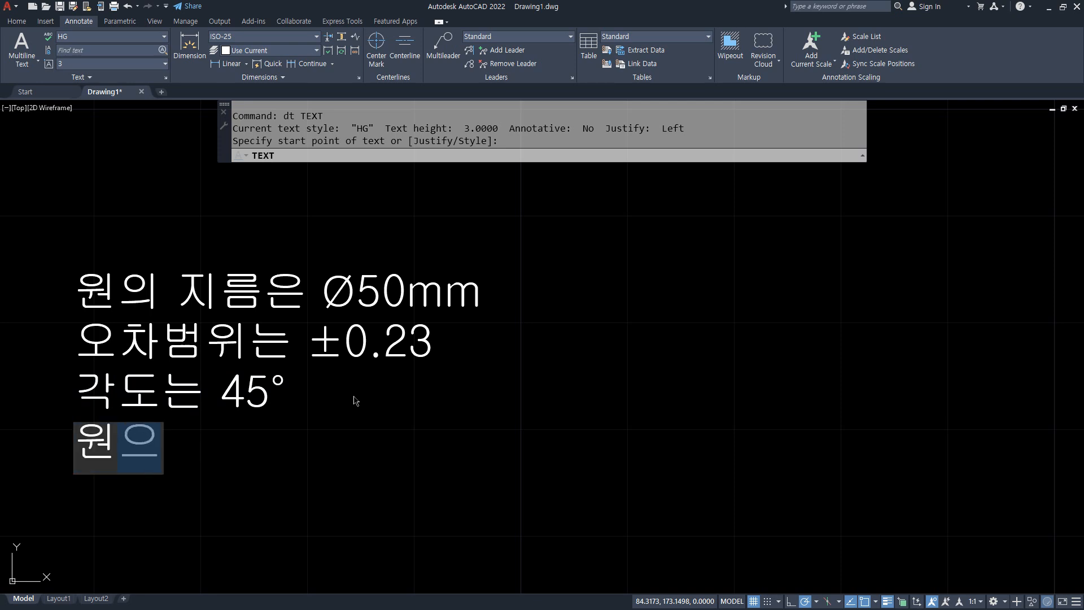
text(ㄴ)
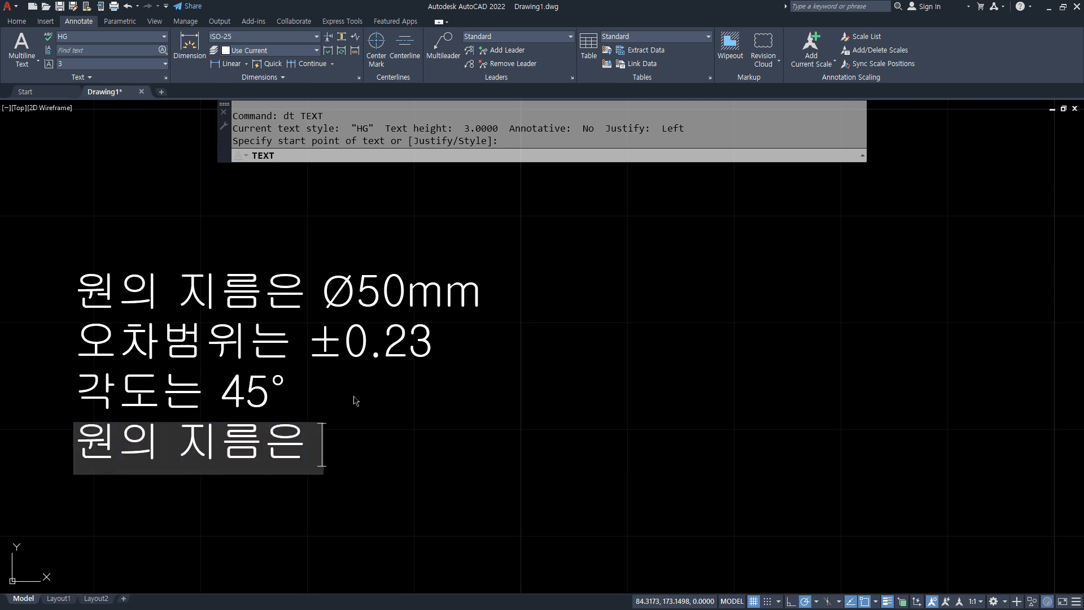
Try to add a diameter symbol after 원의 지름은 by converting ㄲ, remove the ㄲ, and finish the text.
text( ㄲ)
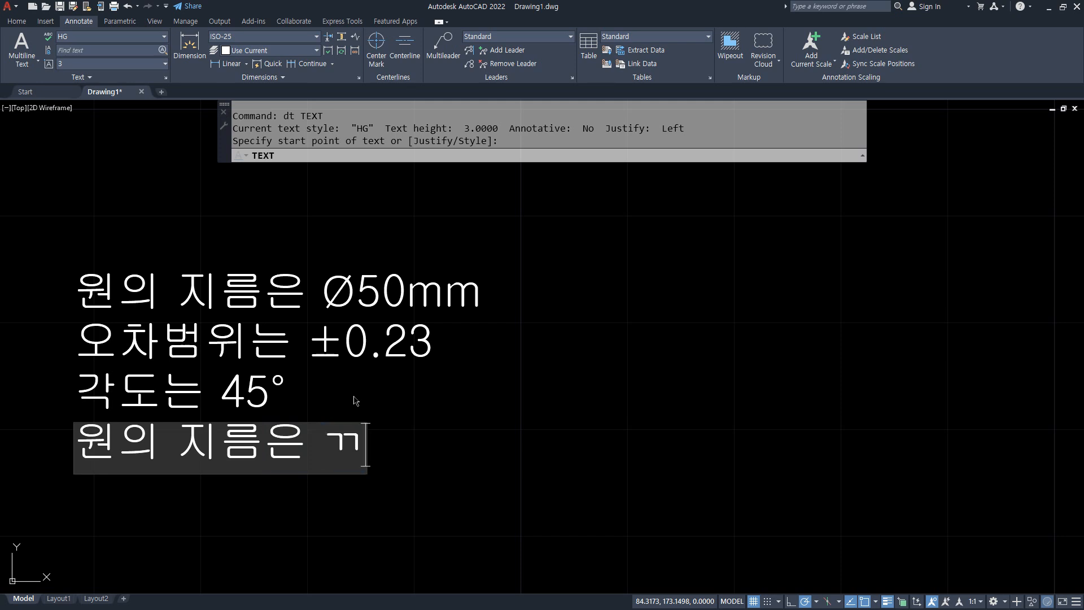
drag(328, 446, 377, 443)
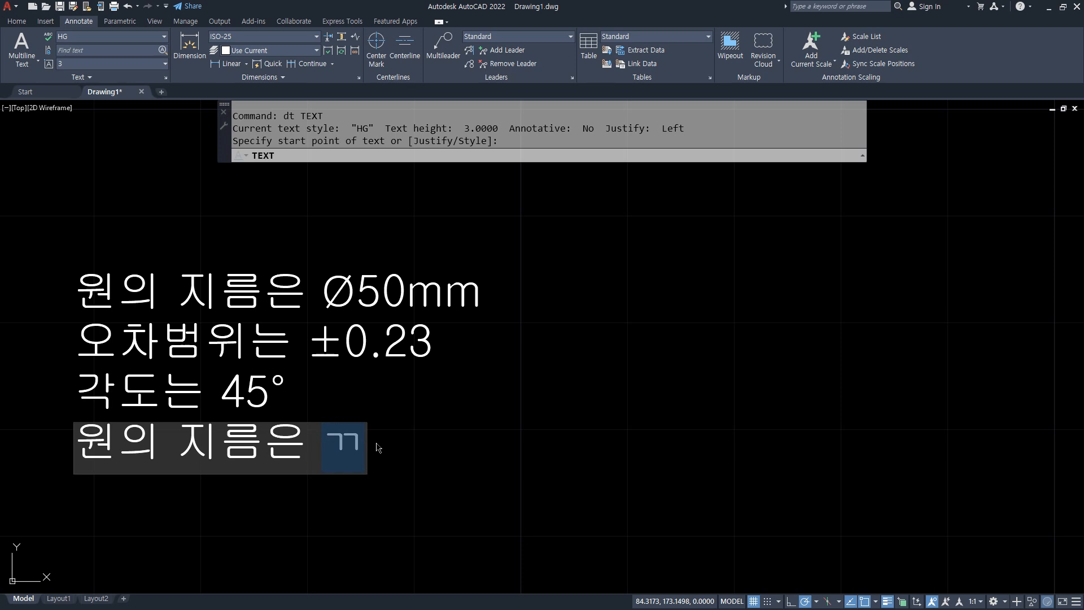
scroll(379, 446, down, 3)
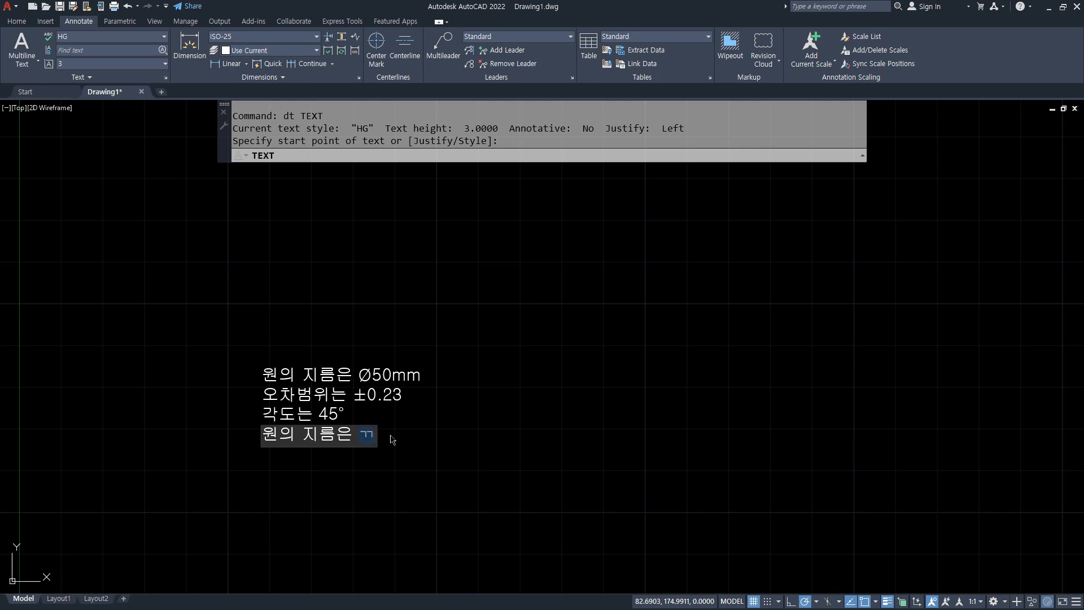
key(BackSpace)
text(R)
key(BackSpace)
key(Escape)
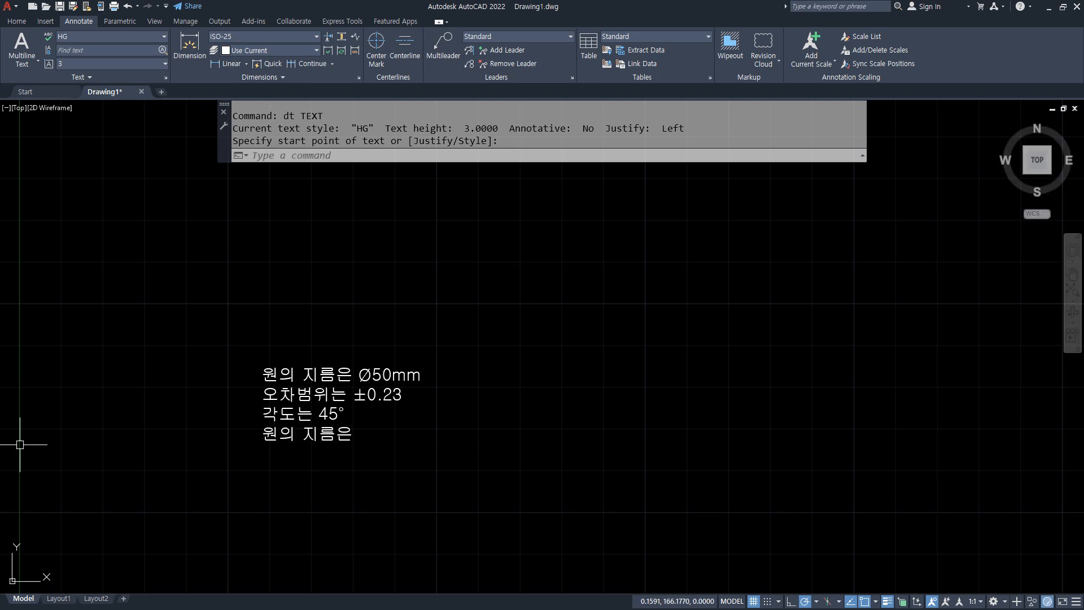
Switch to the Notepad notes and insert Ø above the %%c line by converting ㄲ to a special character.
key(alt+Tab)
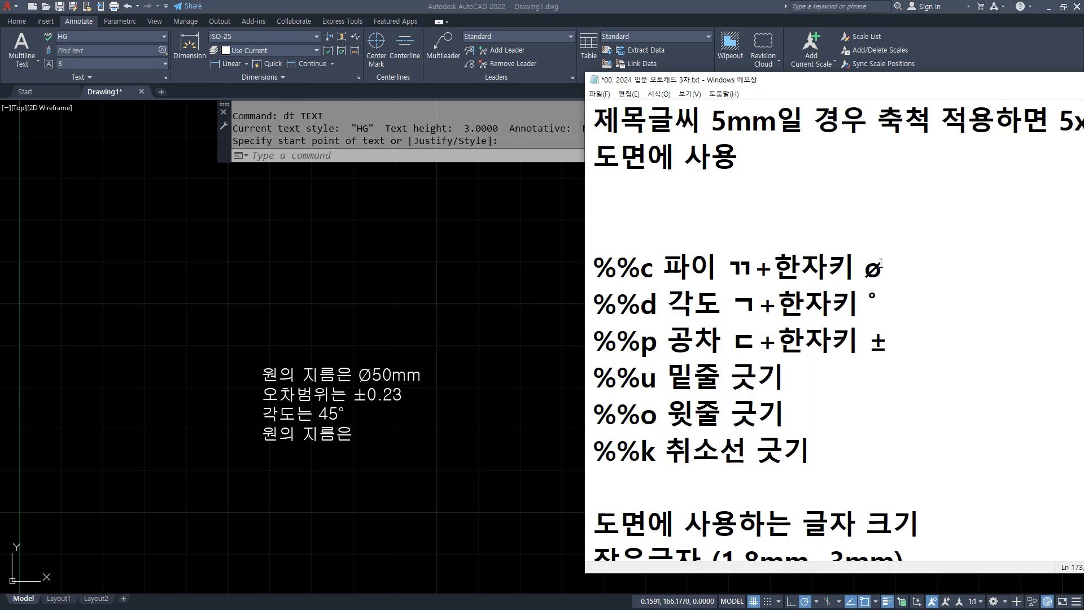
click(705, 228)
text(R)
key(BackSpace)
text(R)
key(BackSpace)
text(ㄲ)
key(Hangul_Hanja)
key(Hangul_Hanja)
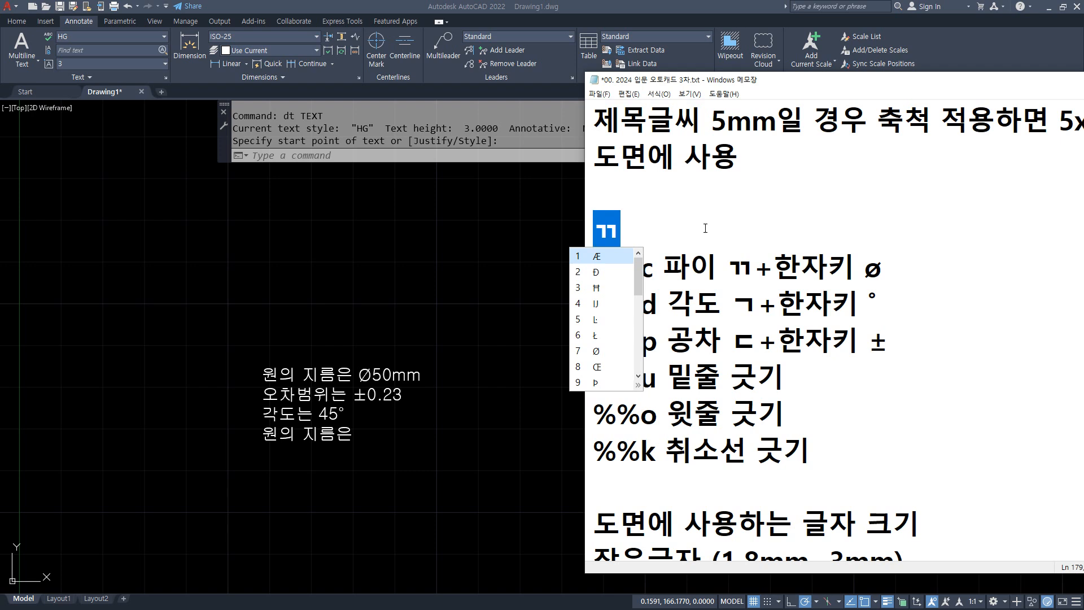
click(592, 350)
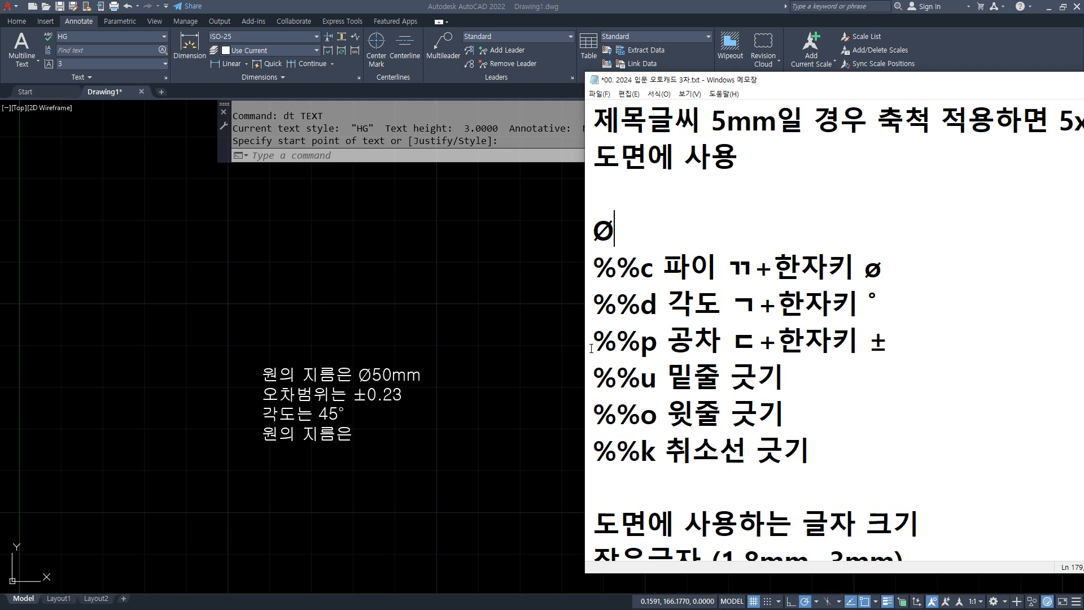
Open the Windows symbol picker and insert ° and ∅ from the recently used symbols after the Ø.
key(super+period)
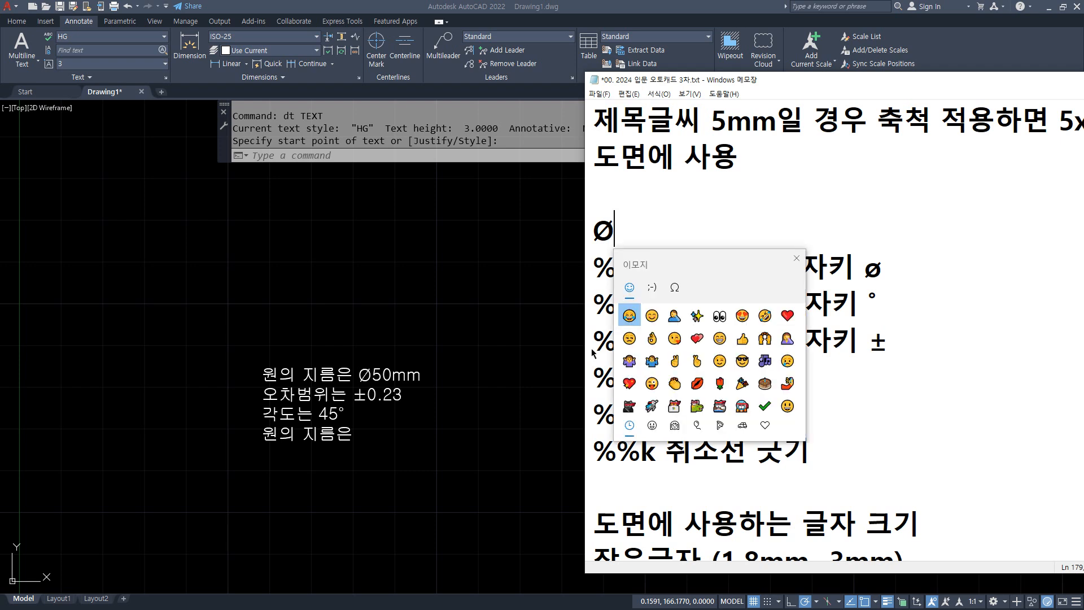
click(685, 294)
scroll(719, 381, down, 1)
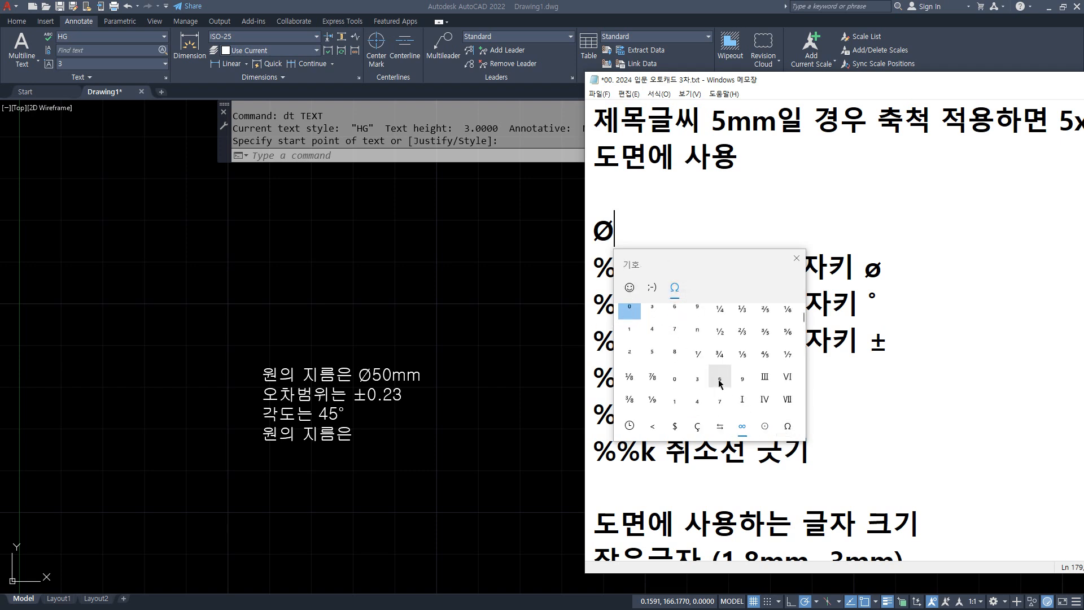
click(785, 424)
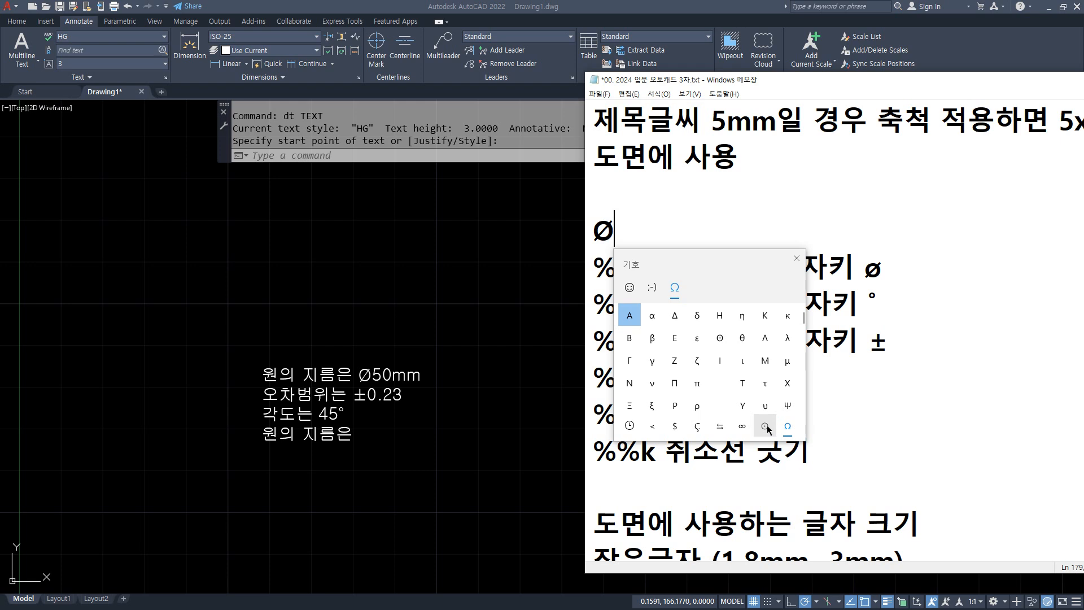
click(767, 427)
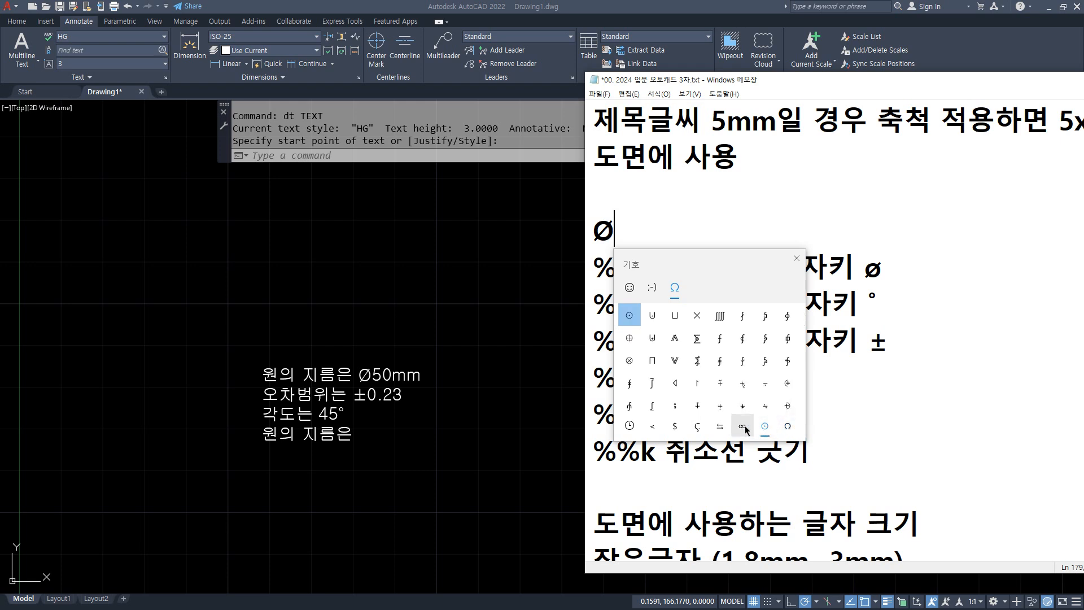
click(743, 427)
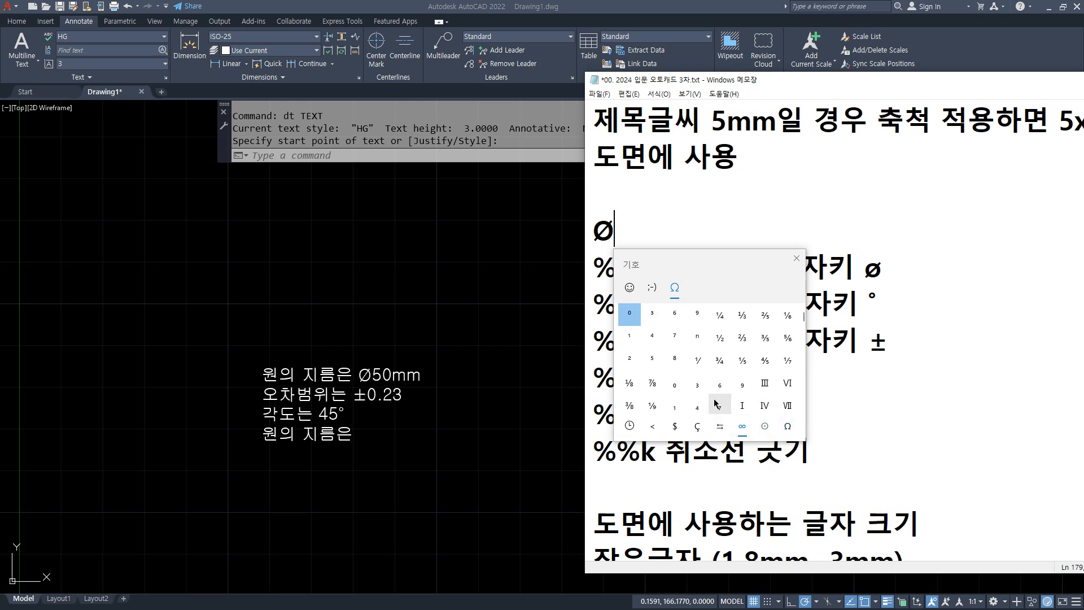
click(697, 426)
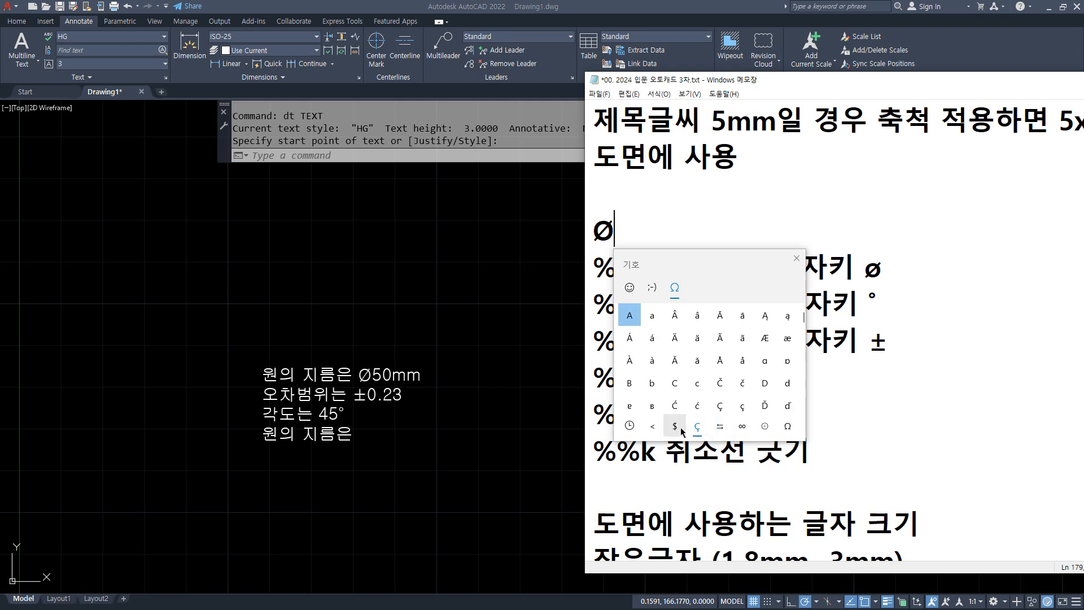
click(653, 427)
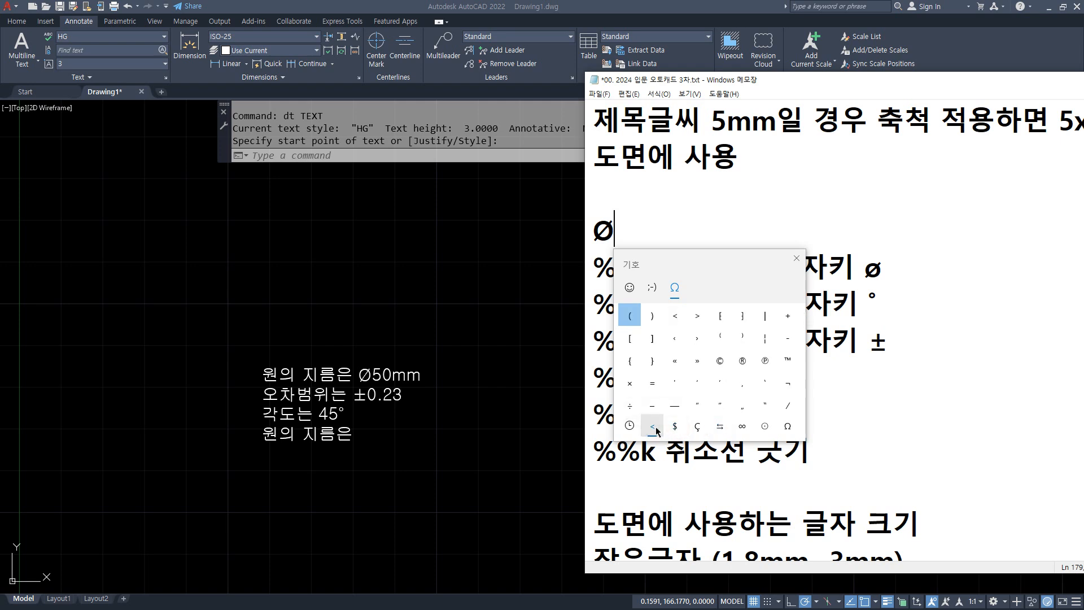
click(629, 426)
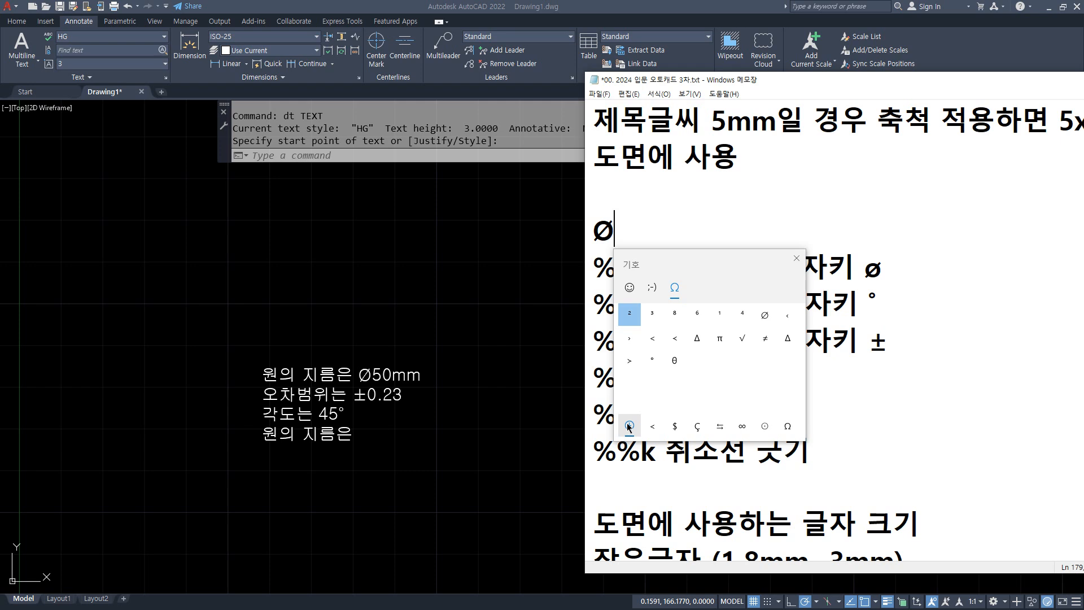
click(652, 363)
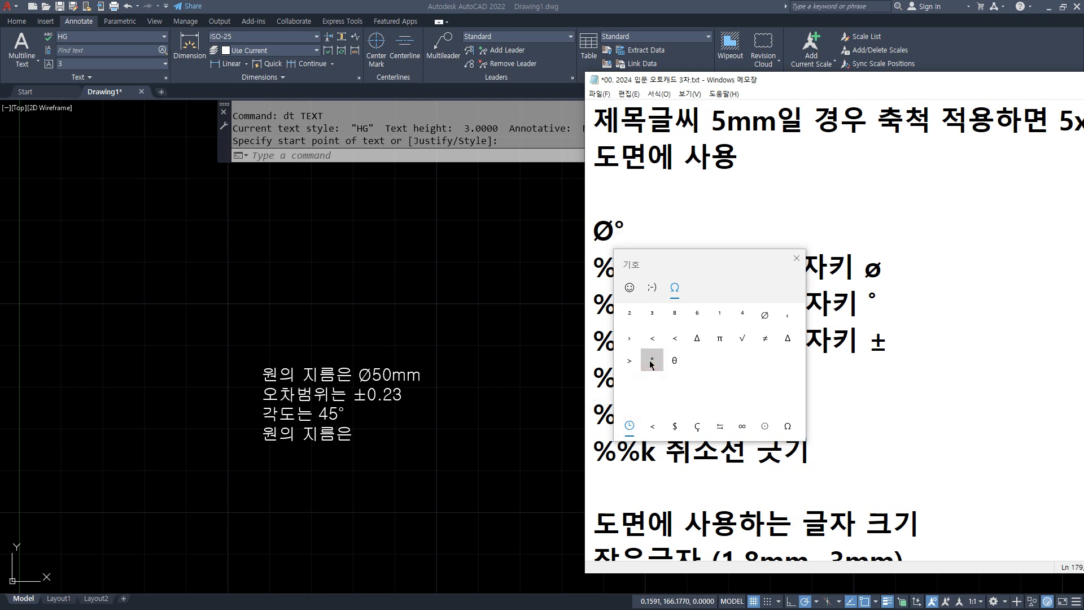
click(765, 316)
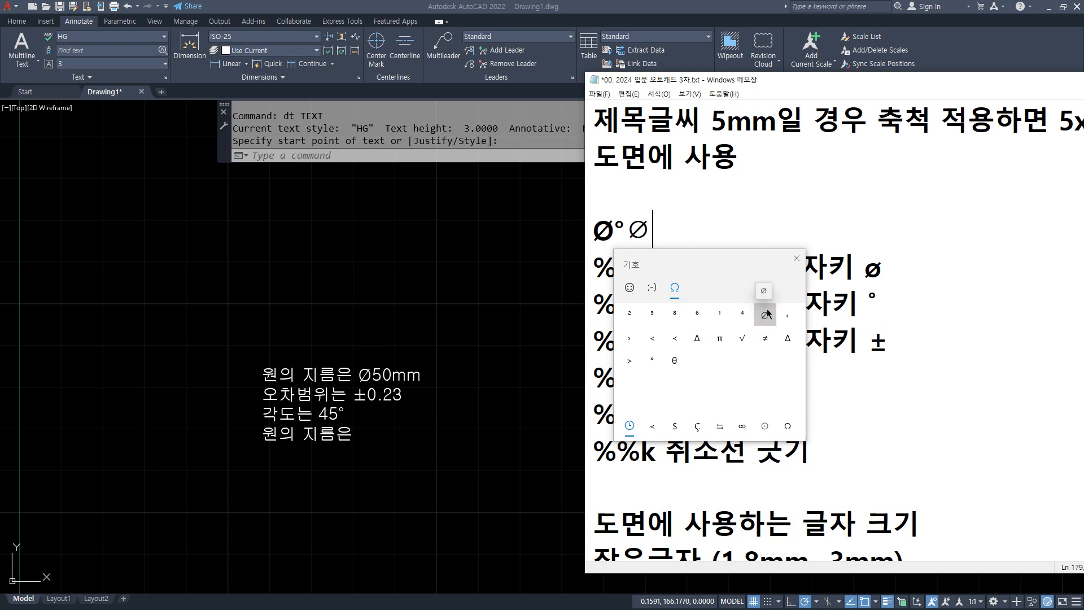
Look through the punctuation, currency, Latin, math and Greek symbol categories, and close the symbol picker.
click(653, 434)
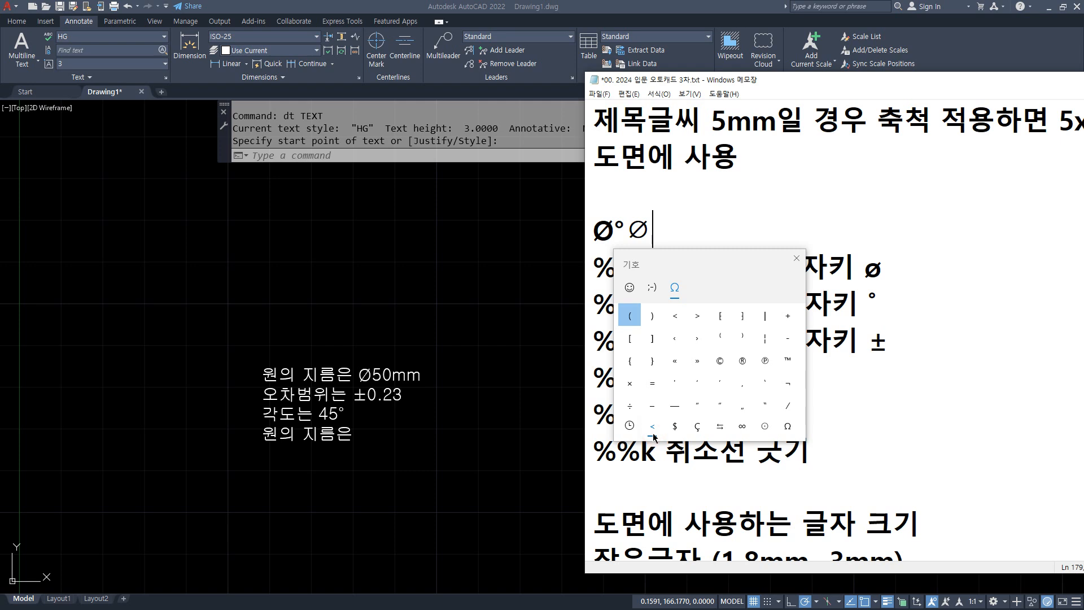
click(676, 430)
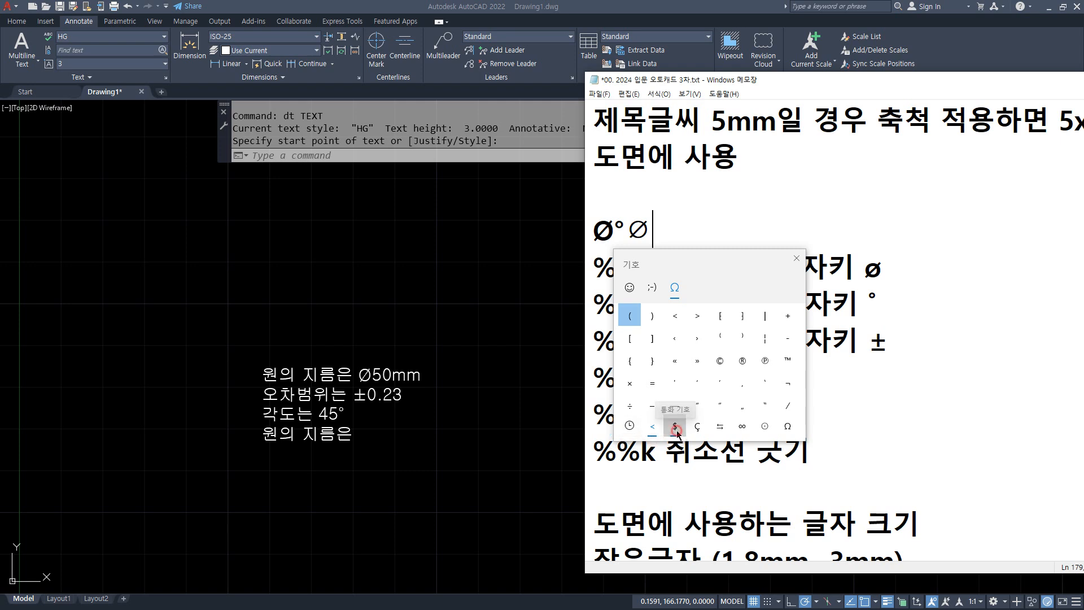
click(698, 427)
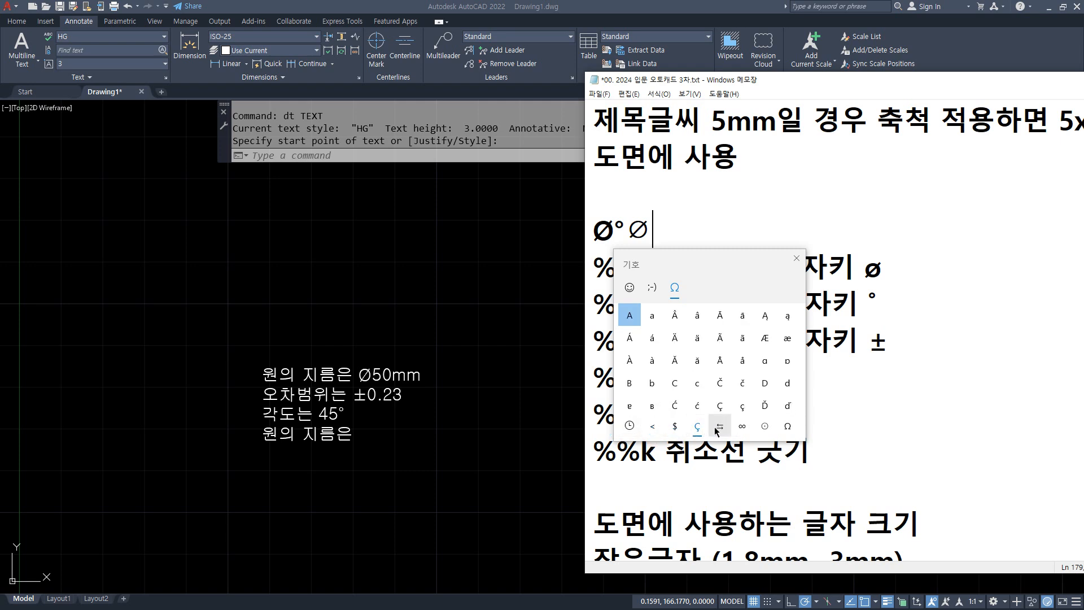
click(743, 428)
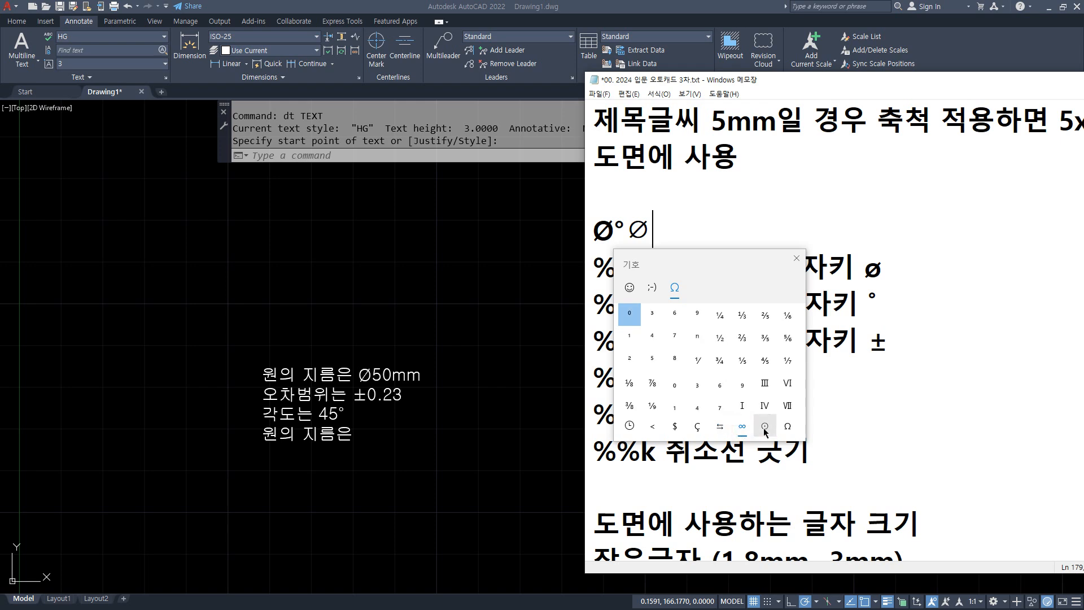
click(788, 428)
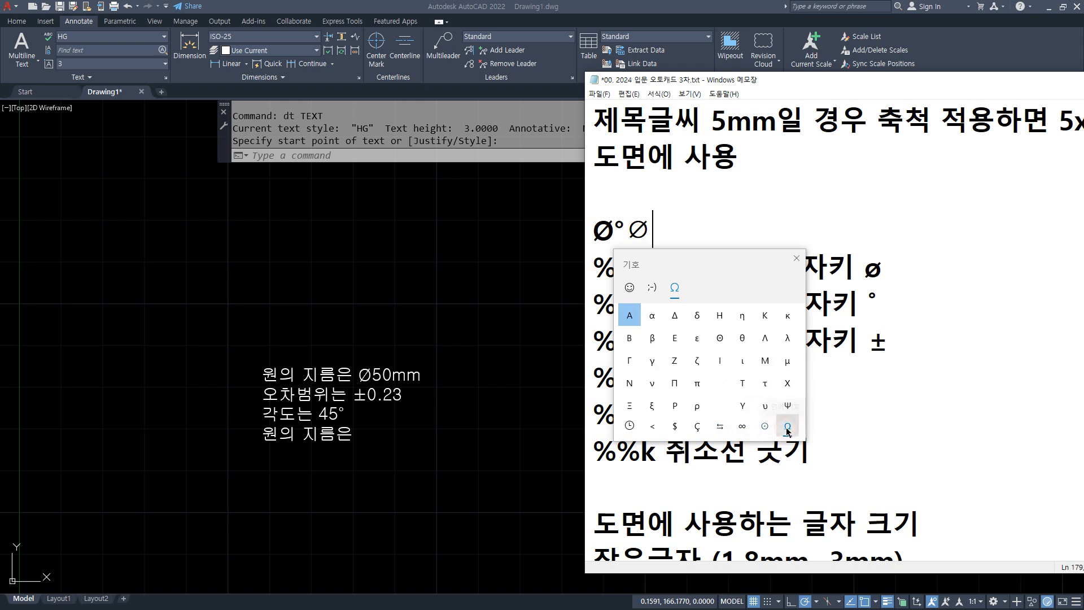
scroll(772, 406, down, 4)
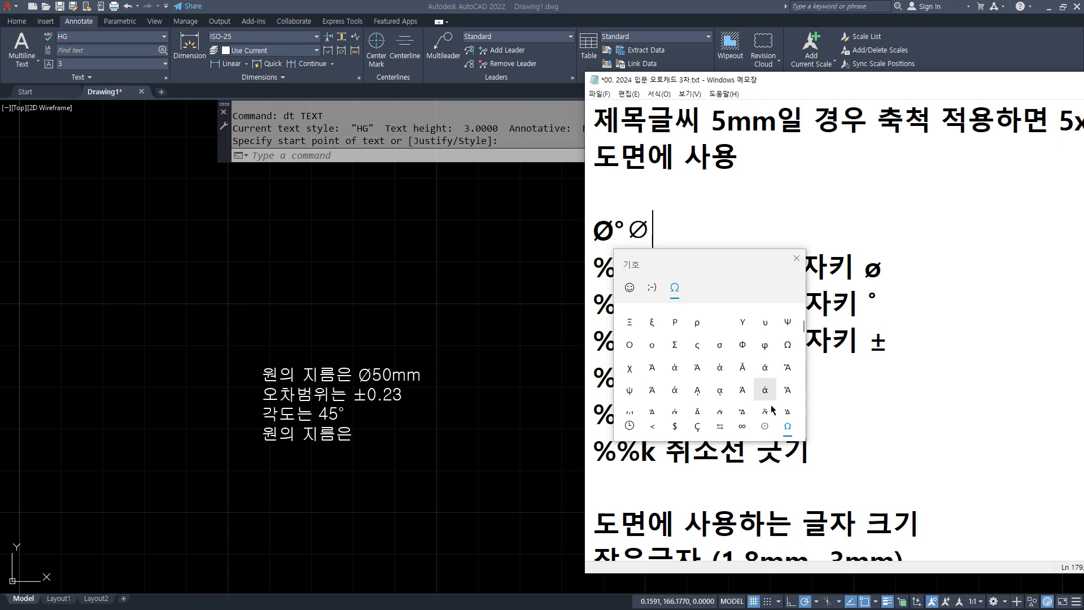
click(933, 399)
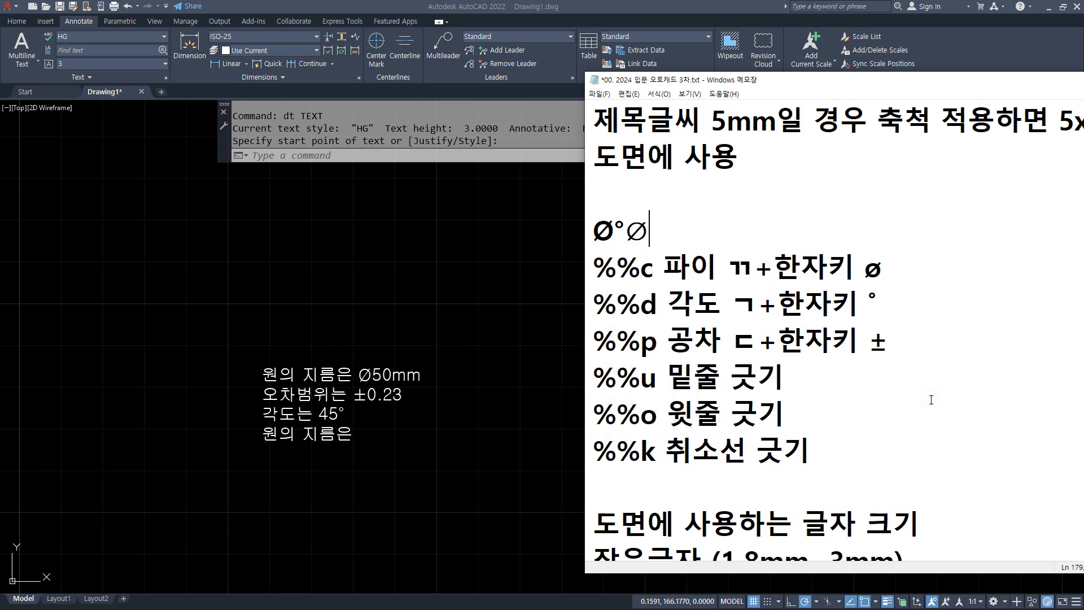
Return to AutoCAD and start a single-line text below the existing lines with height 3 and rotation 0, writing 오늘은.
middle_drag(461, 433, 400, 362)
scroll(215, 411, up, 2)
text(text)
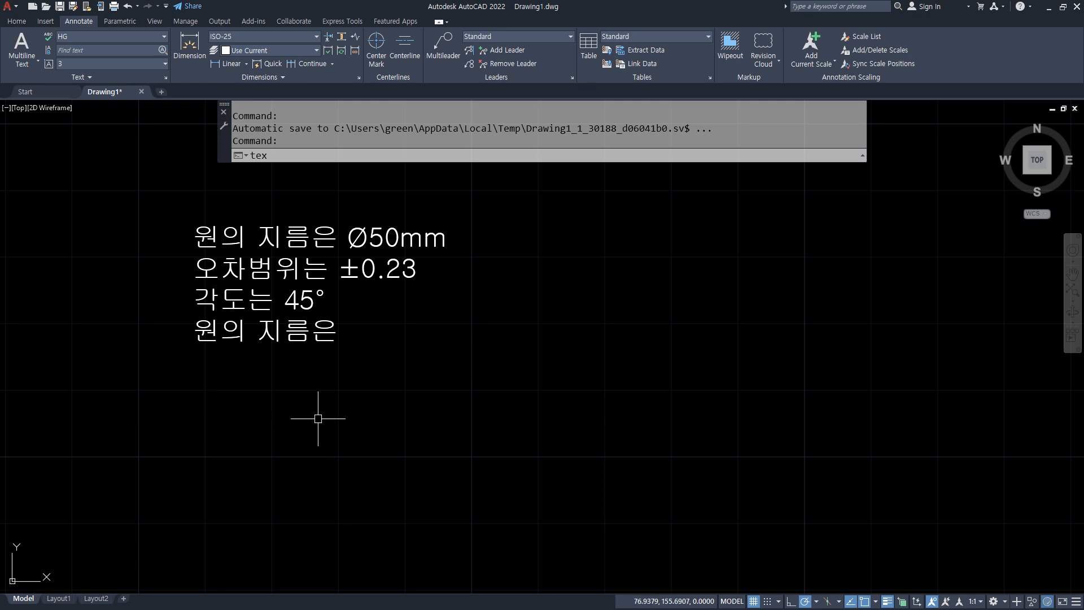
key(Return)
click(393, 418)
key(Return)
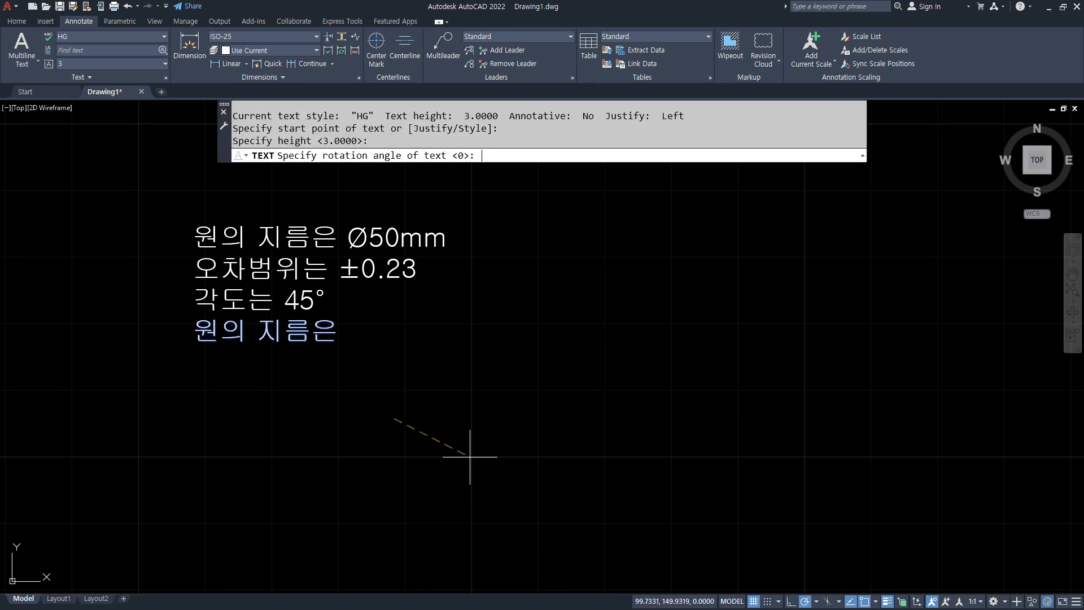
key(Return)
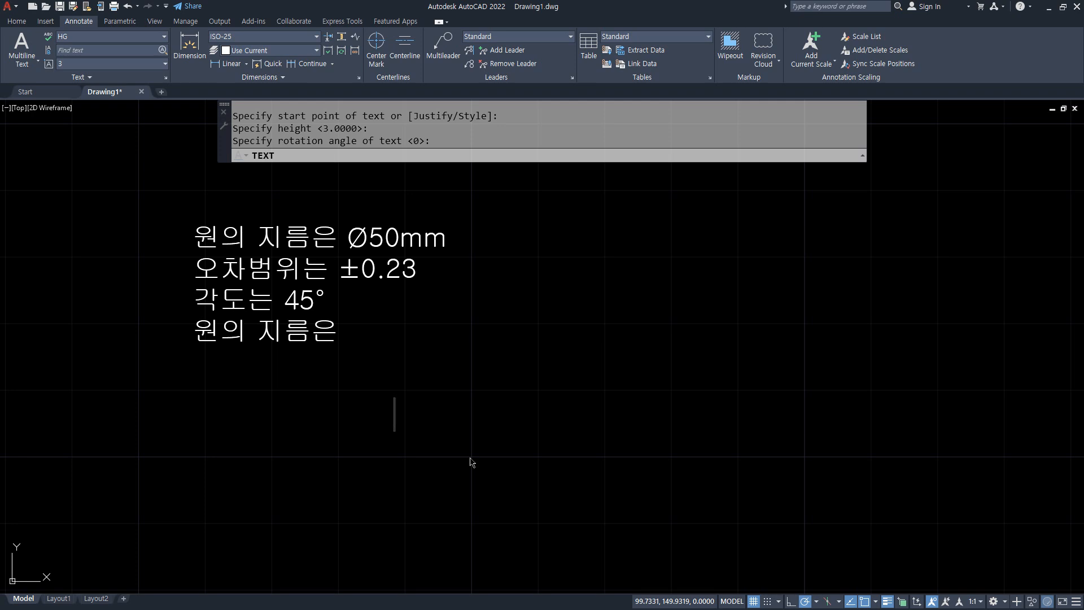
text(오늘은)
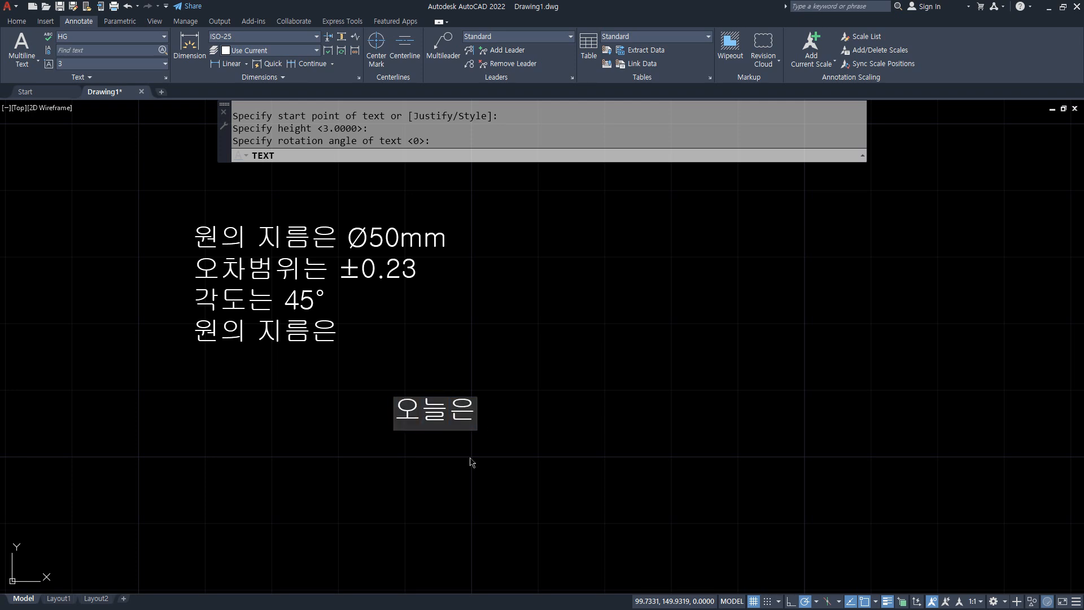
Add 글자쓰기 after 오늘은, underlined with the %%u code, and end the underline after the word.
text( %%)
key(BackSpace)
key(BackSpace)
text(글자쓰기)
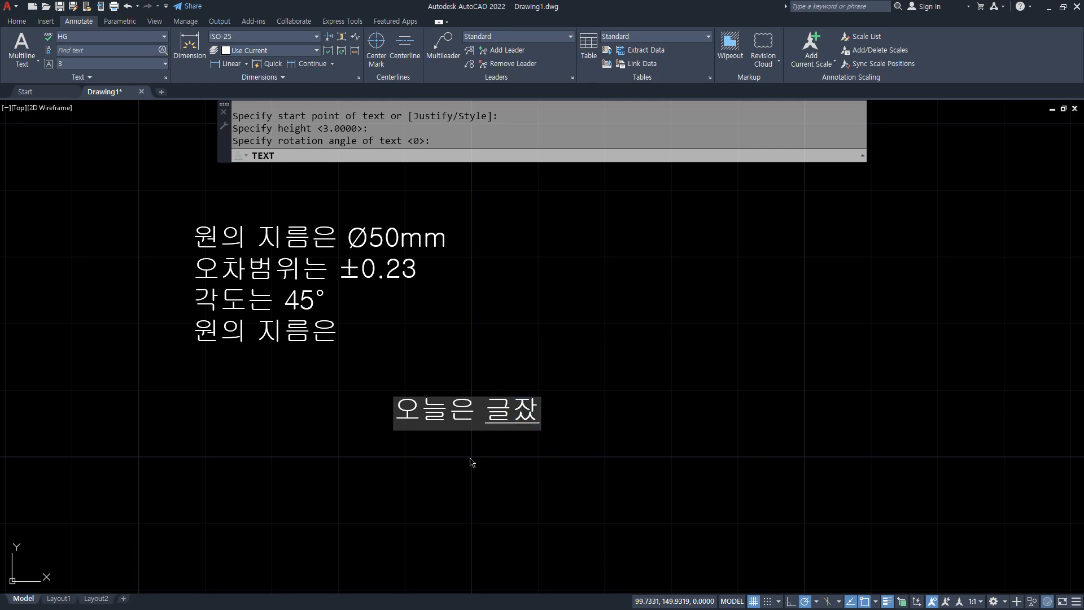
text(%%)
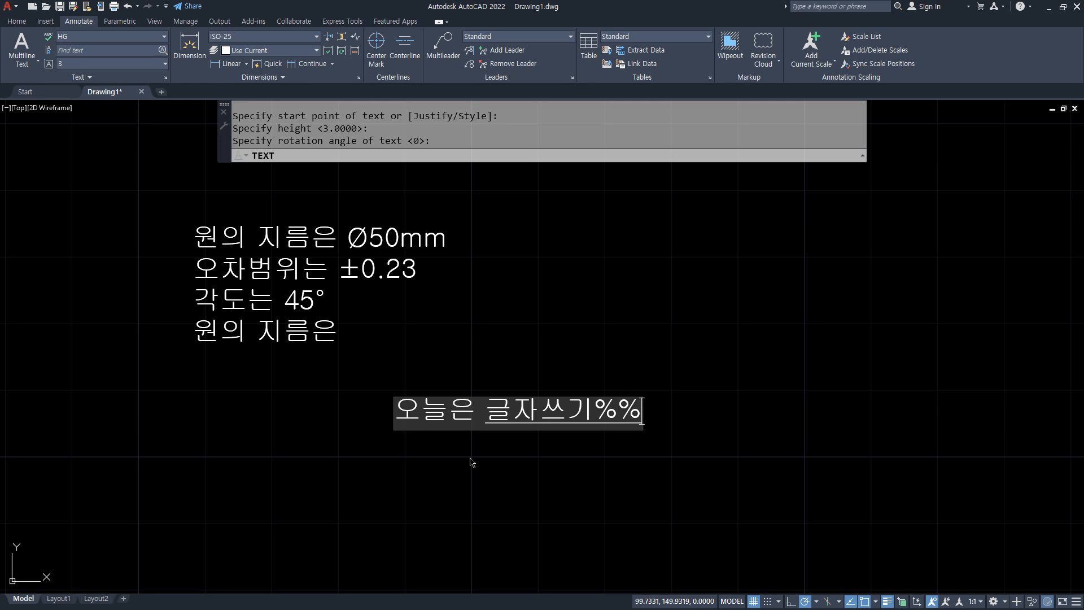
key(BackSpace)
key(BackSpace)
text(글자쓰기)
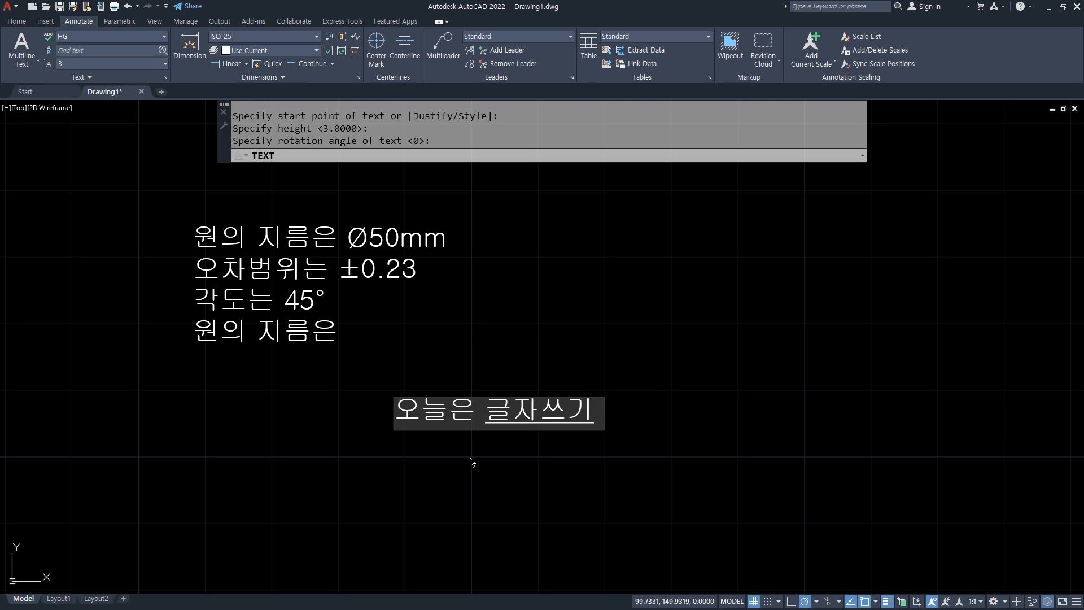
Complete the line after the underlined word with 를 하고 있습니다. and finish the single-line text.
text(를 )
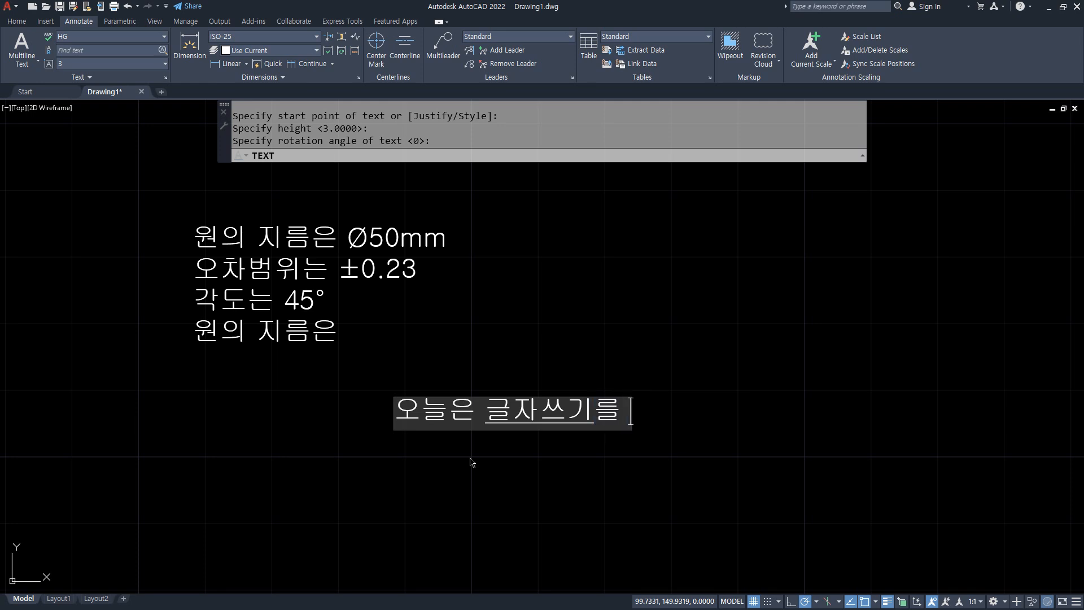
text(하고 있)
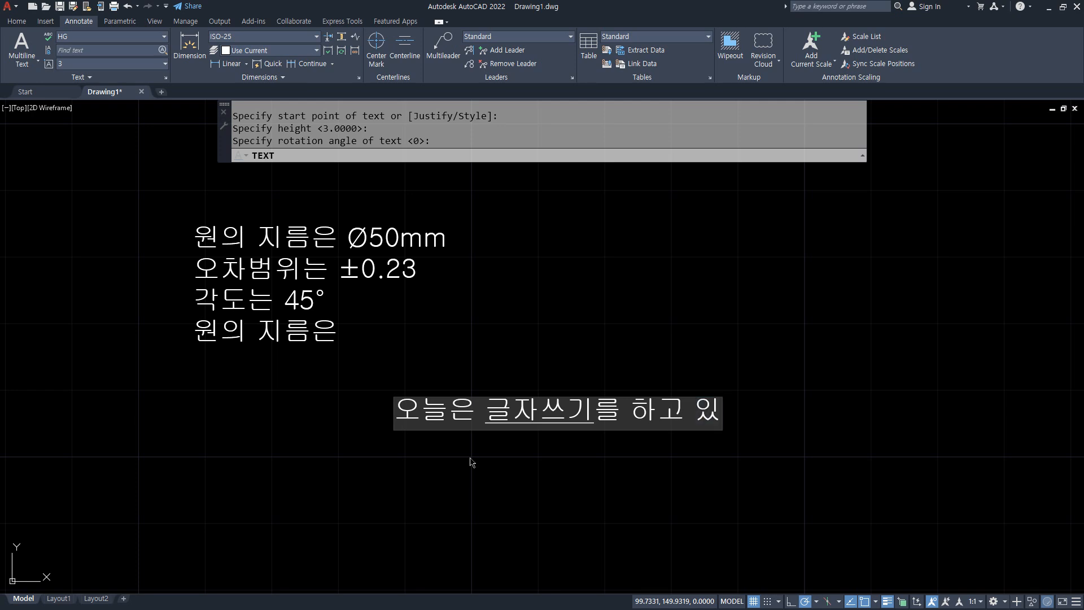
text(습니다.)
key(Return)
key(Return)
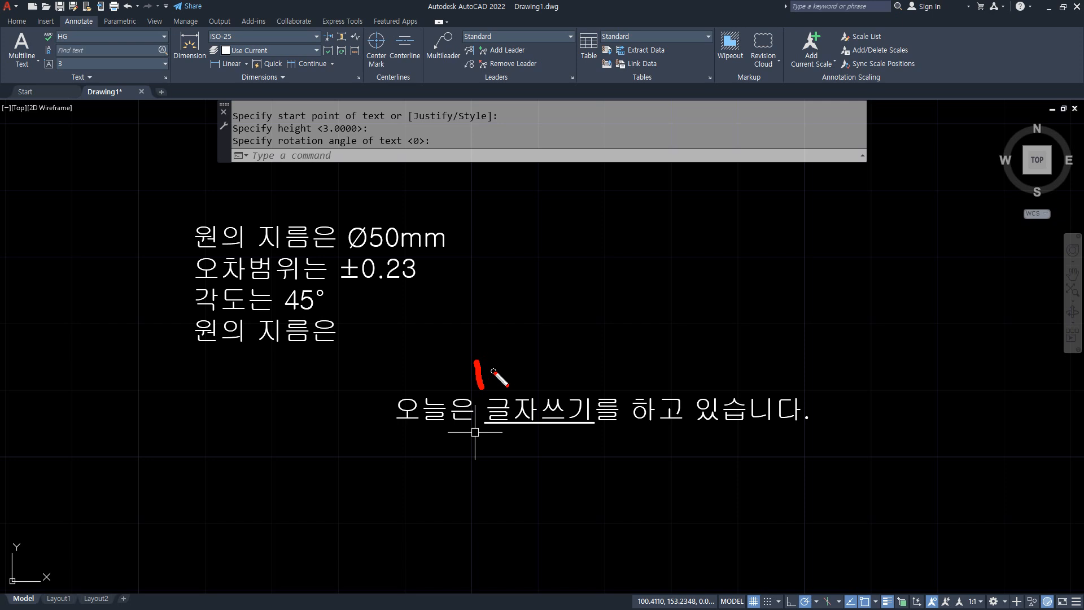
drag(476, 361, 483, 393)
drag(461, 383, 496, 370)
mouse_move(620, 364)
mouse_down()
mouse_move(594, 416)
mouse_move(618, 398)
mouse_up()
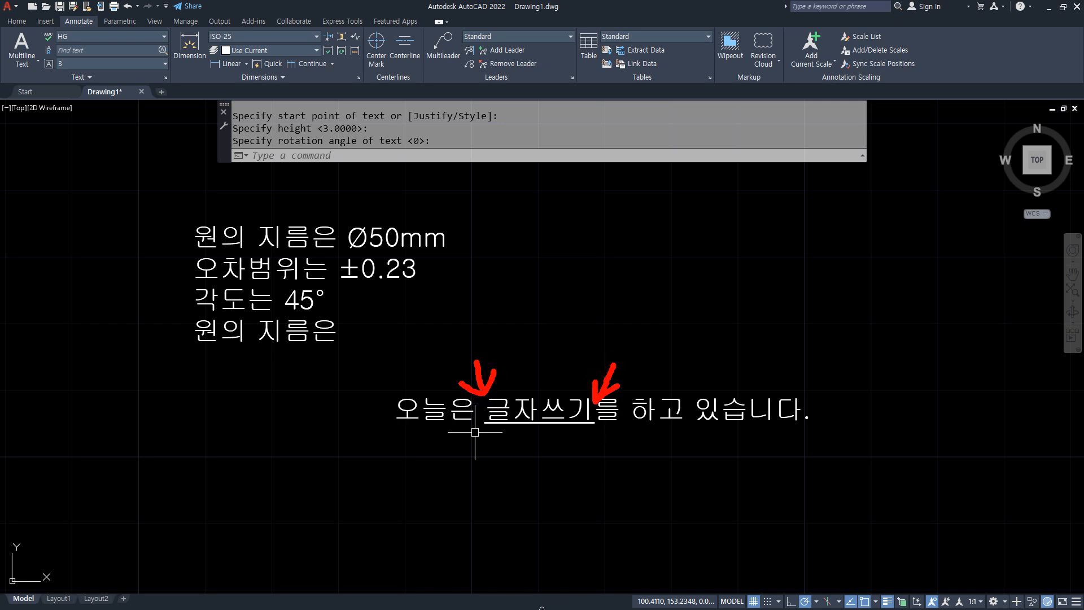
key(Escape)
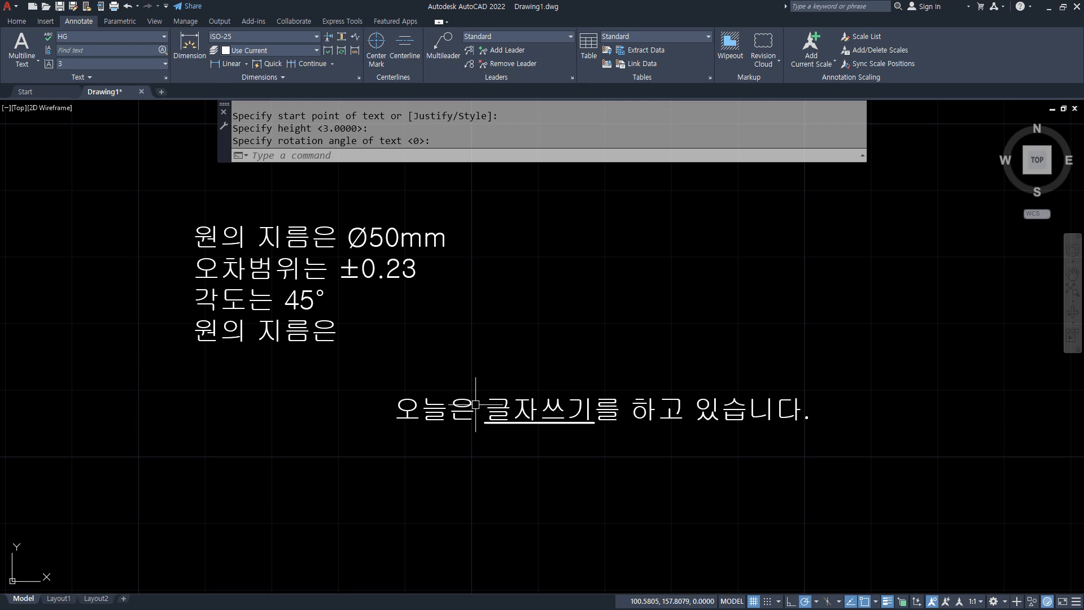
Start a single-line text below the underlined sentence with height 3 and rotation 0, writing 오늘은.
middle_drag(424, 492, 399, 416)
text(dt)
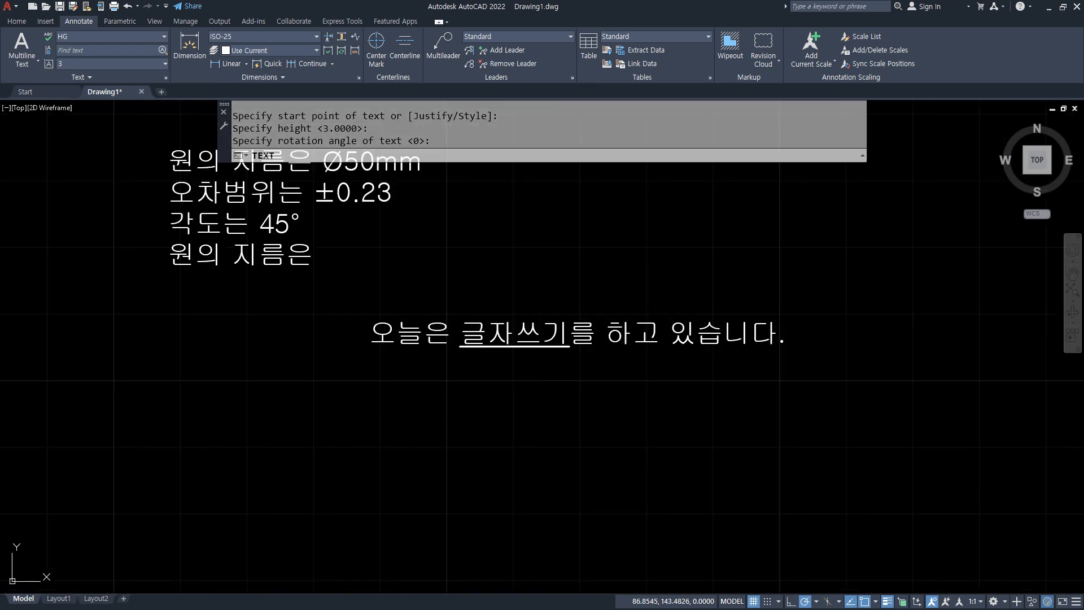
key(Return)
click(270, 411)
key(Return)
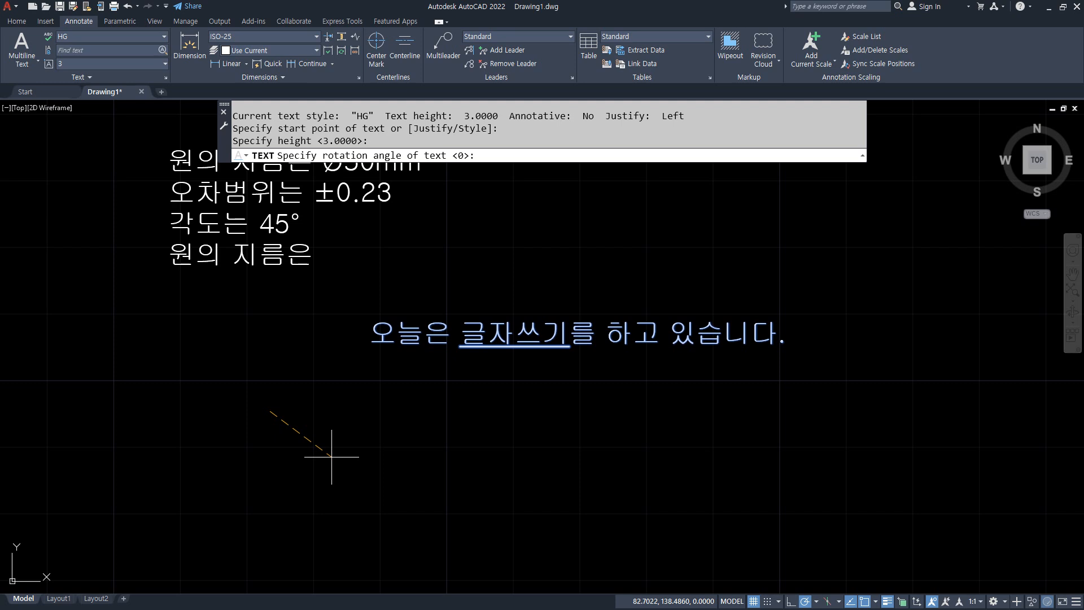
key(Return)
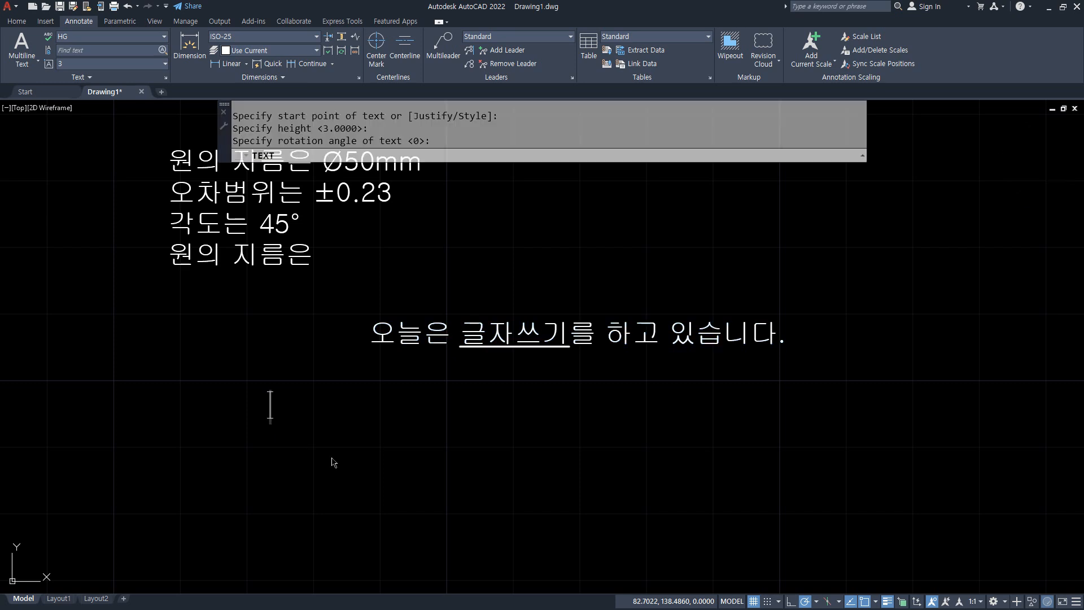
text(오늘 ㄴ)
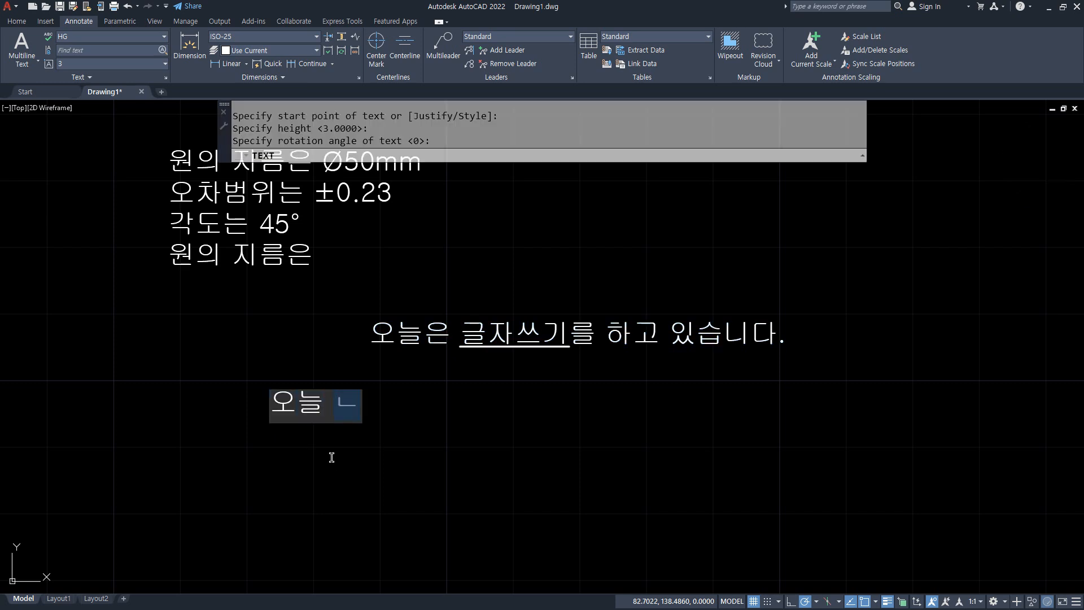
text(ㅣ)
key(BackSpace)
key(BackSpace)
key(BackSpace)
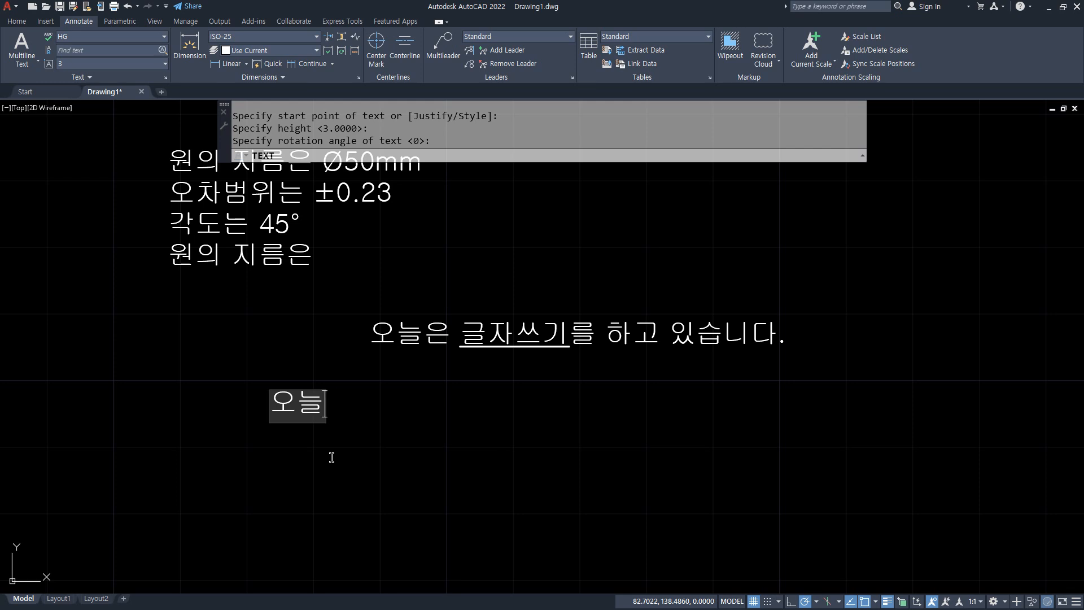
text(은 )
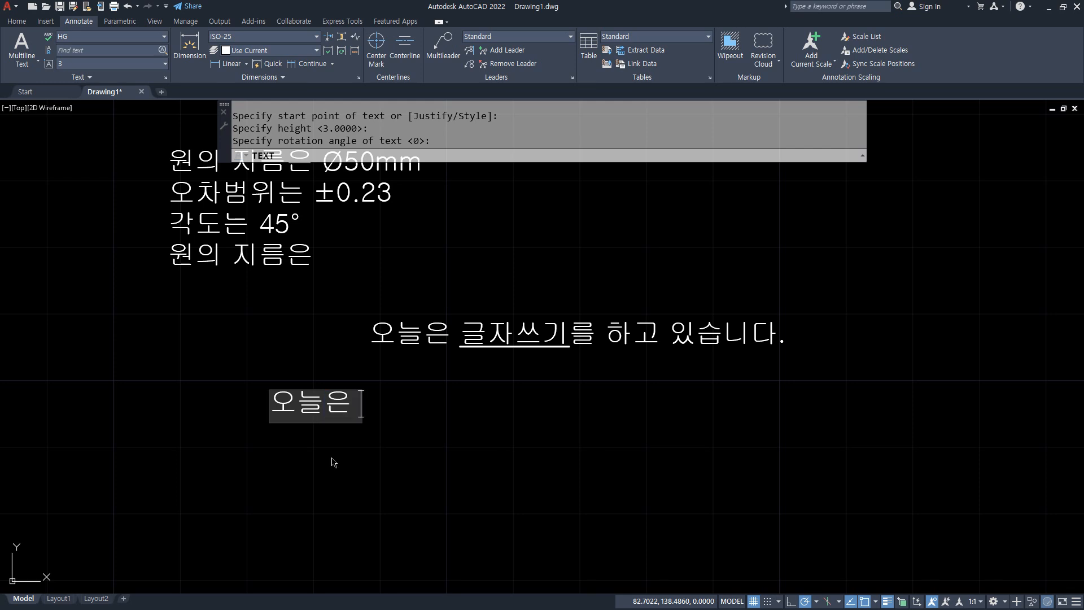
Add 날씨 after 오늘은, overlined with a %% control code, and end the overline after the word.
text(%%)
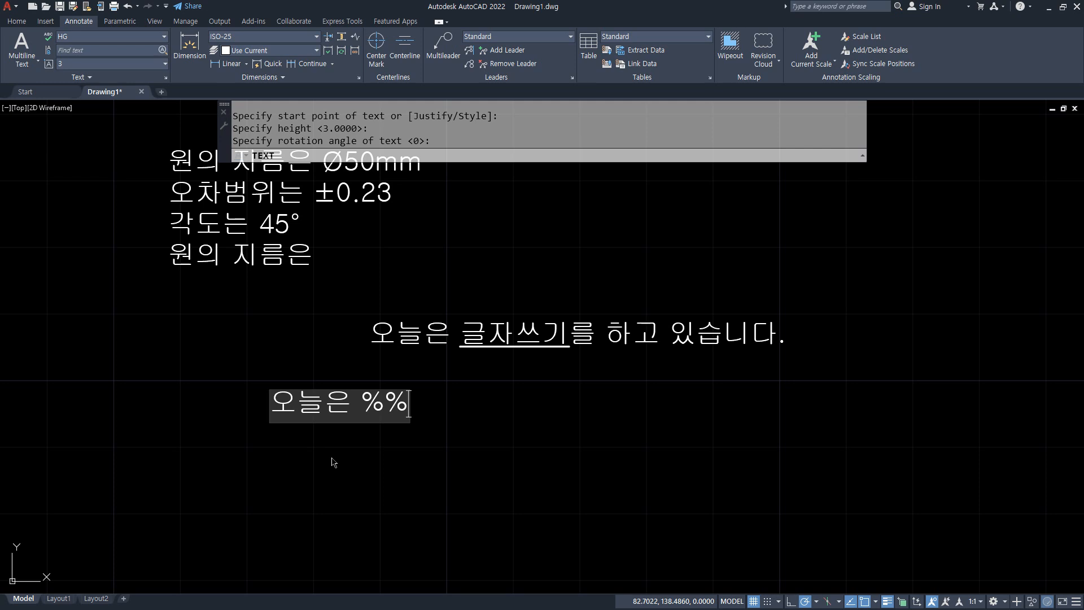
key(BackSpace)
key(BackSpace)
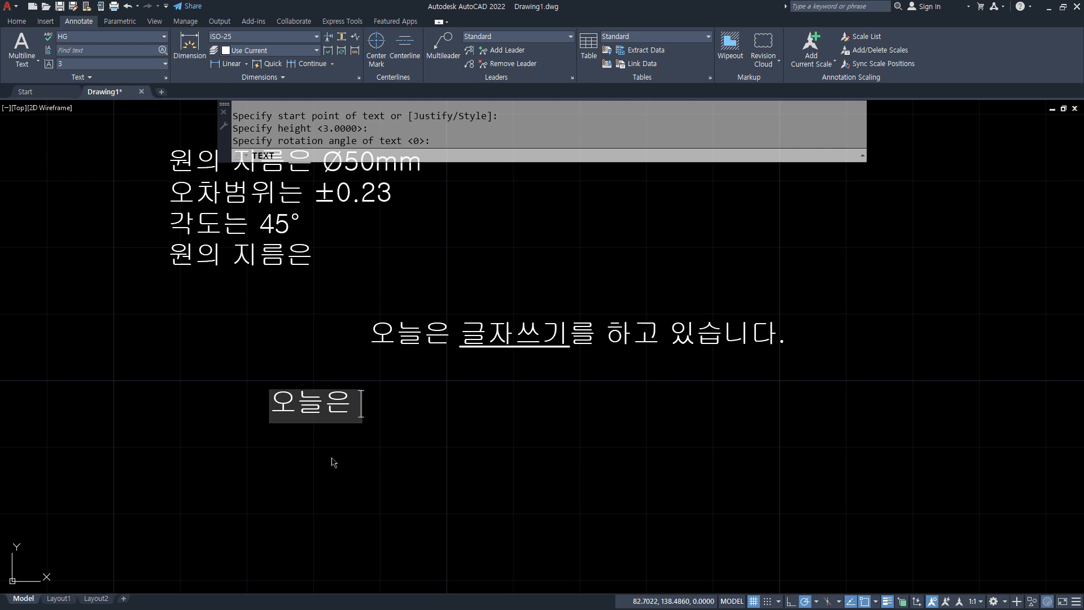
text(날씩)
text(가)
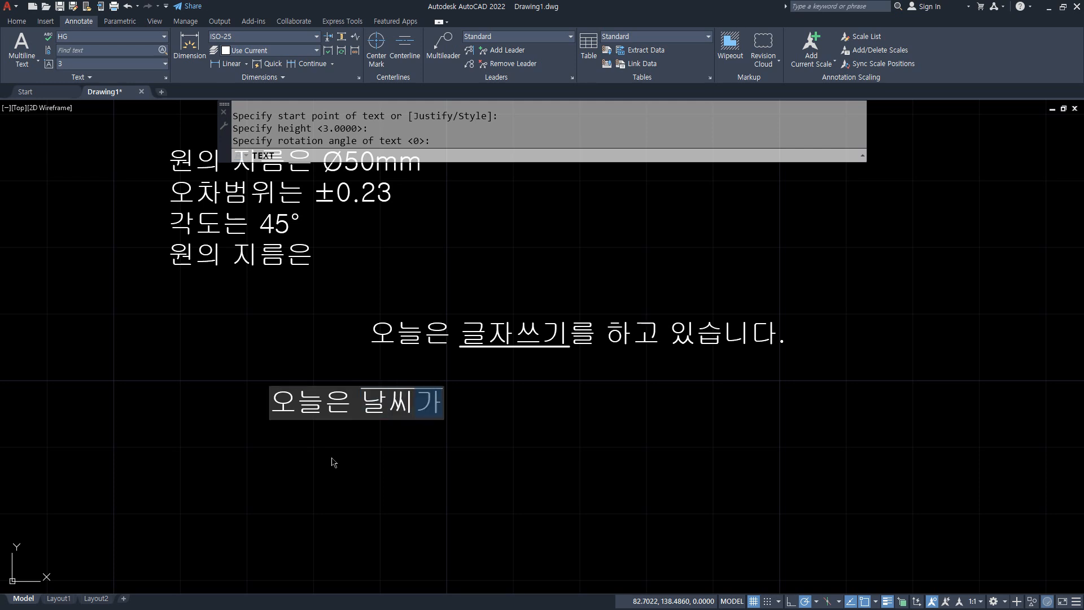
key(BackSpace)
text(%%)
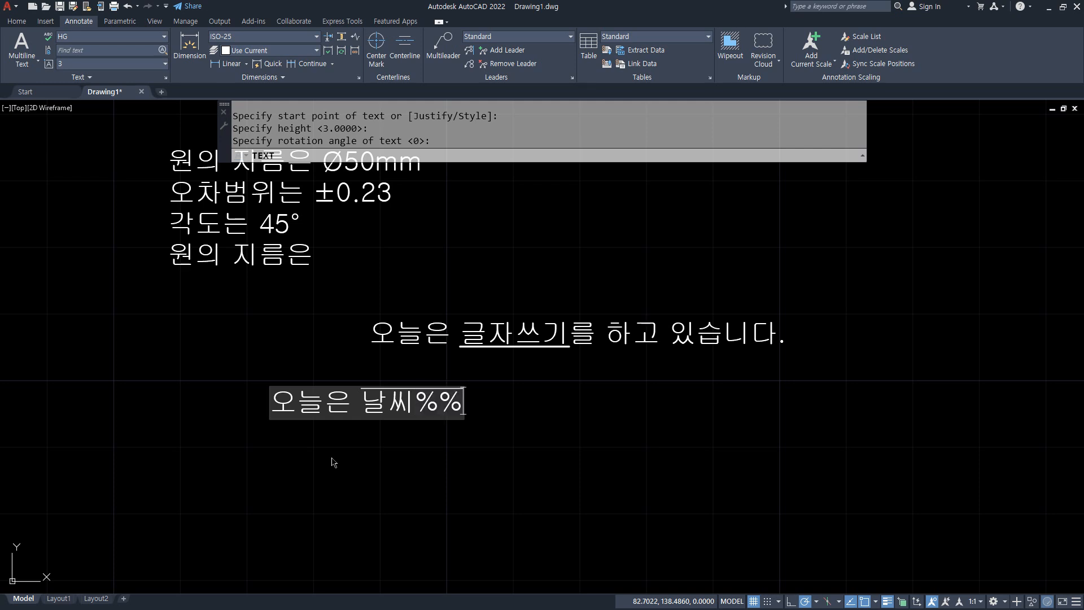
key(BackSpace)
key(BackSpace)
Complete the line after the overlined word with 가 매우 좋습니다. and finish the single-line text.
text(가)
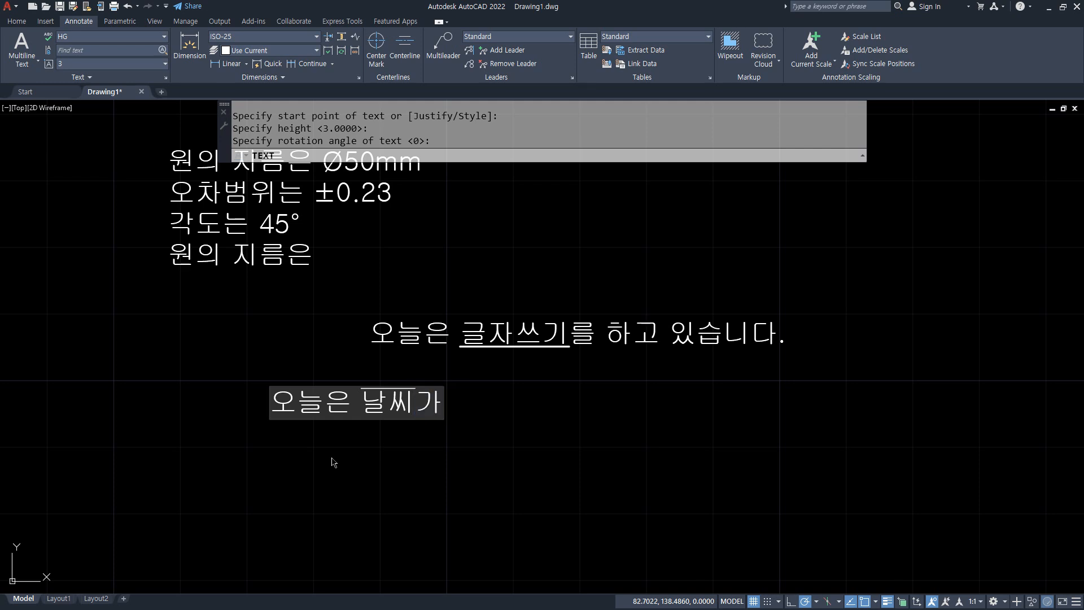
text( 매우 좋습니다.)
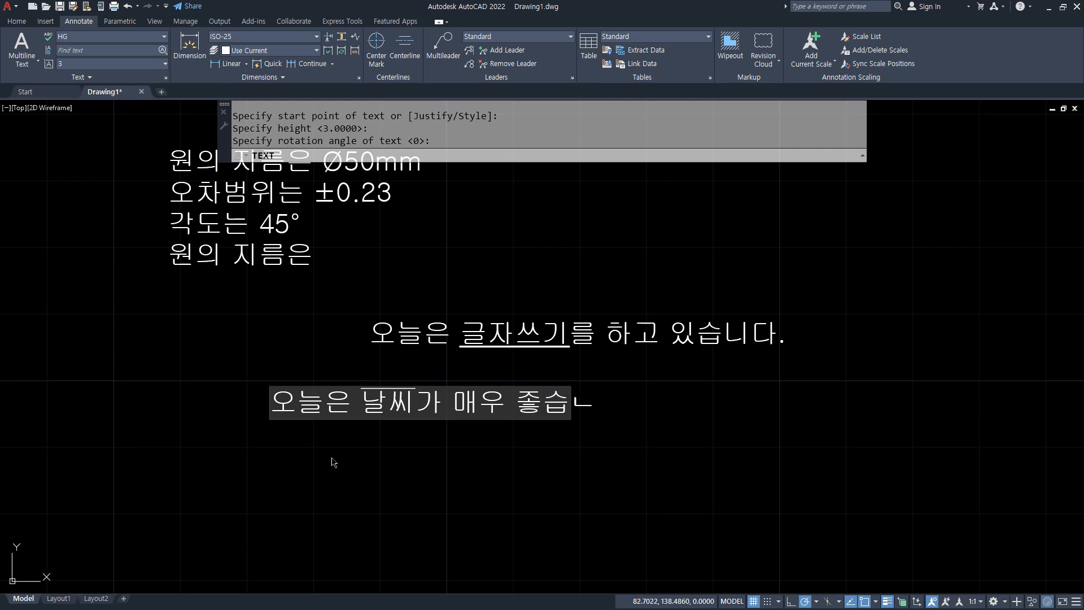
key(Return)
key(Return)
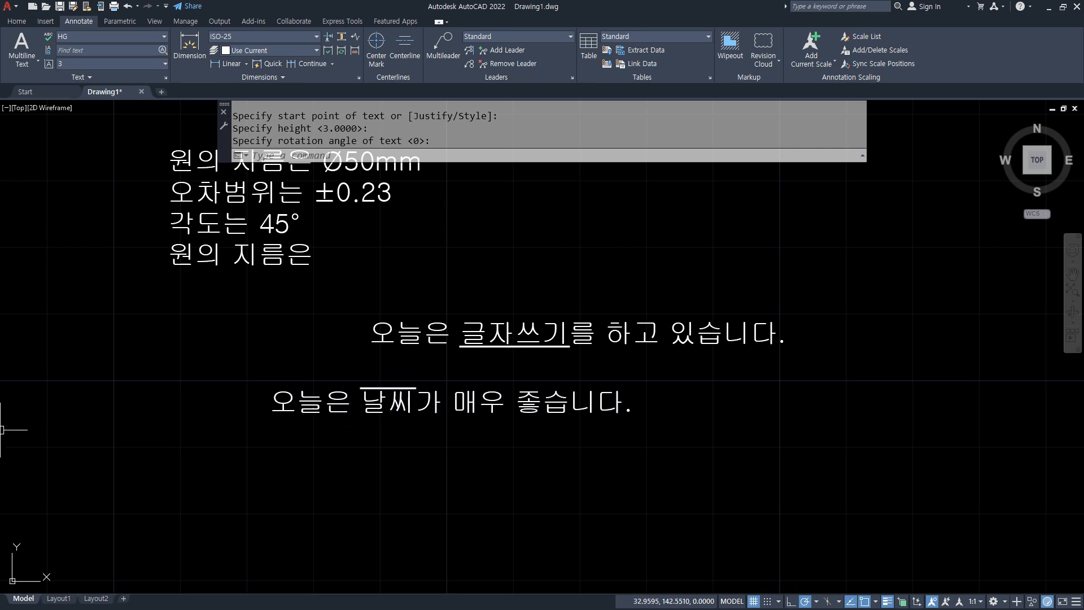
Start another single-line text below the overlined sentence with height 3 and rotation 0, writing 오늘은.
scroll(1, 431, down, 1)
scroll(322, 418, up, 1)
text(dt)
key(space)
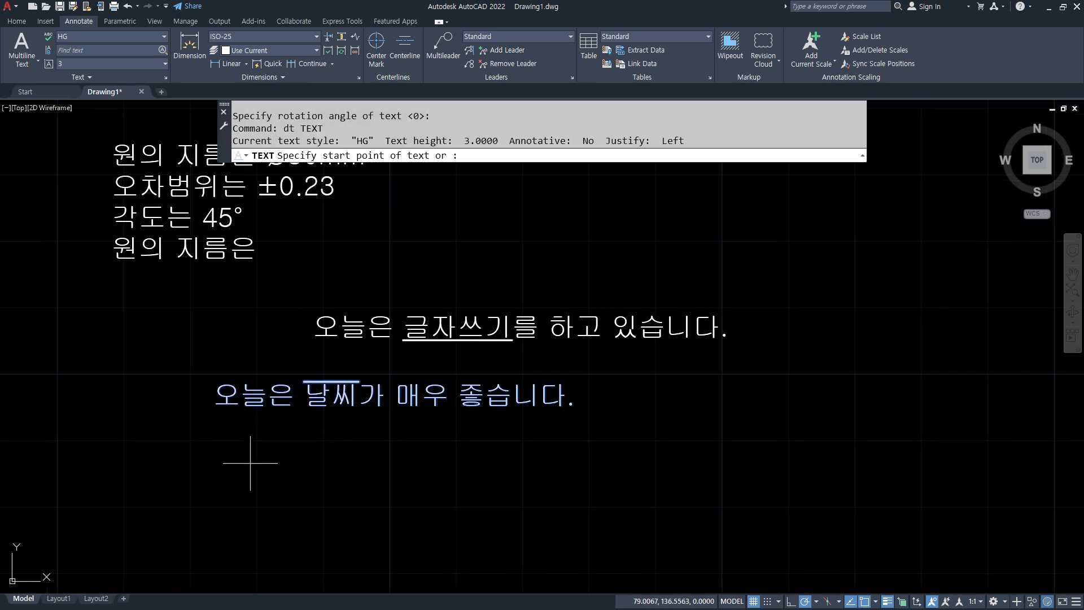
click(219, 461)
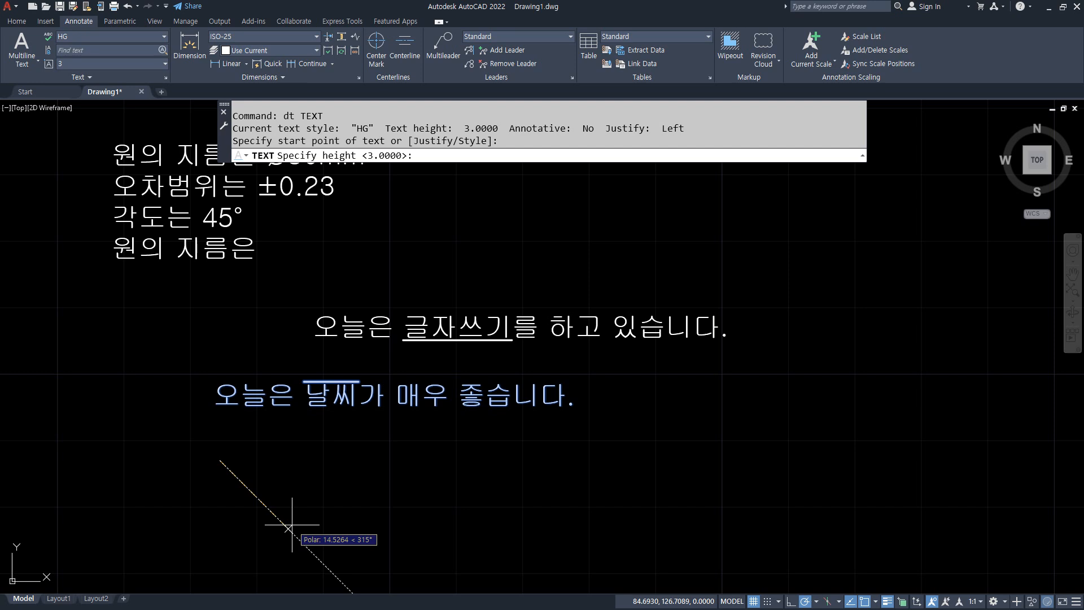
text(오늘은)
key(BackSpace)
key(BackSpace)
key(BackSpace)
key(Return)
key(Return)
text(오늘으)
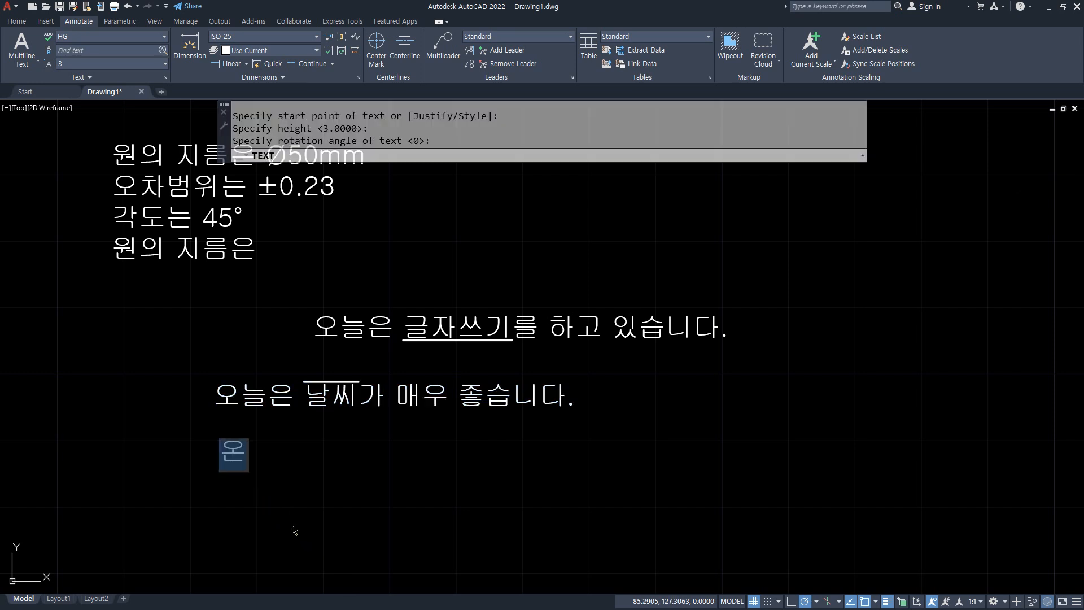
text(ㄴ )
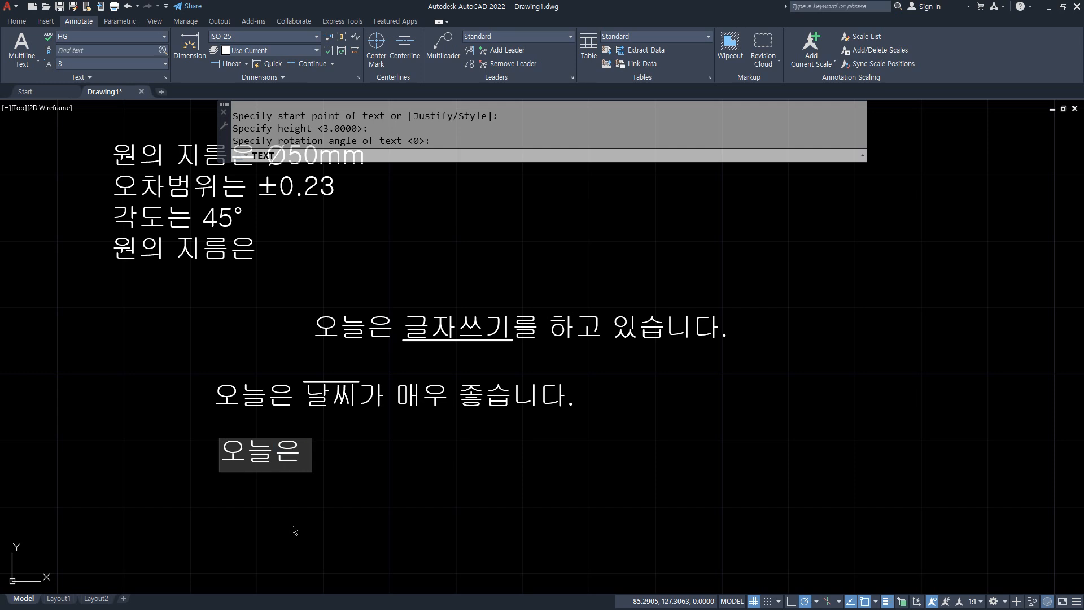
Add 매우좋은 after 오늘은, struck through with a %% control code, and end the strikethrough after it.
text(%%)
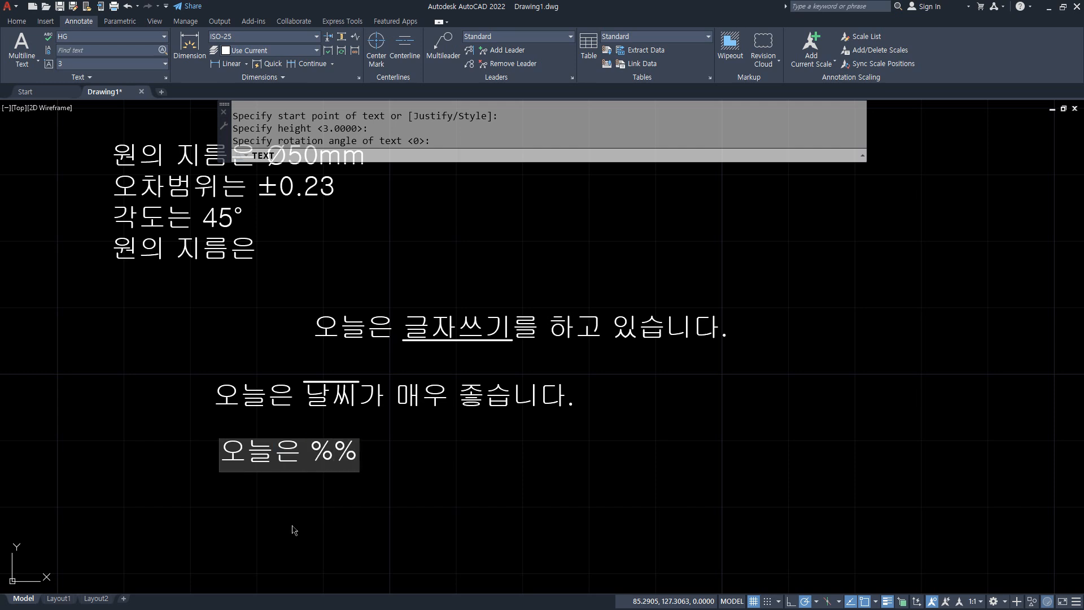
key(BackSpace)
key(BackSpace)
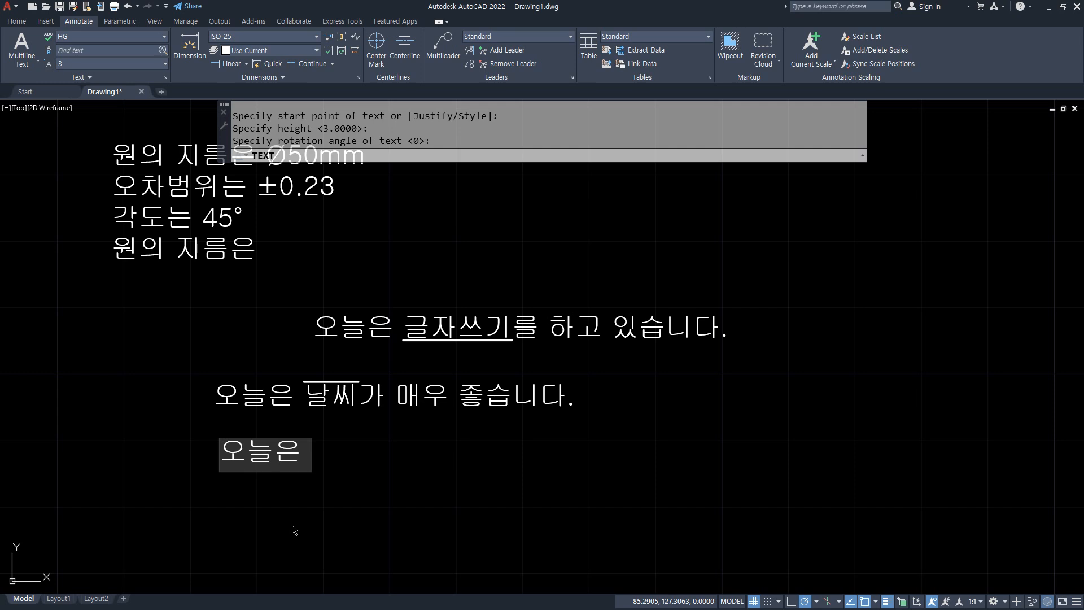
text(매우)
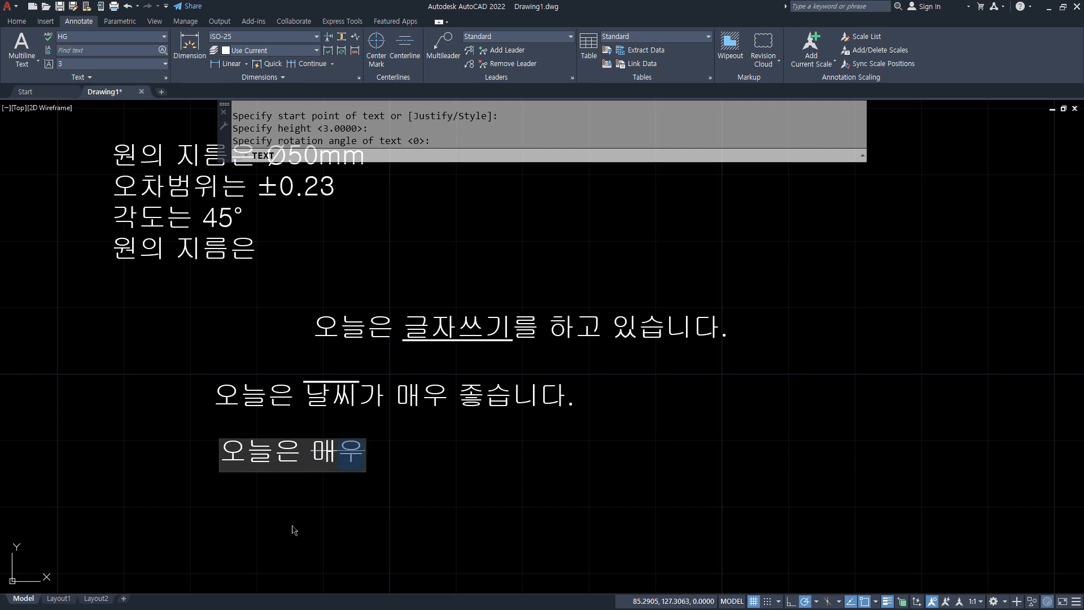
text(좋은)
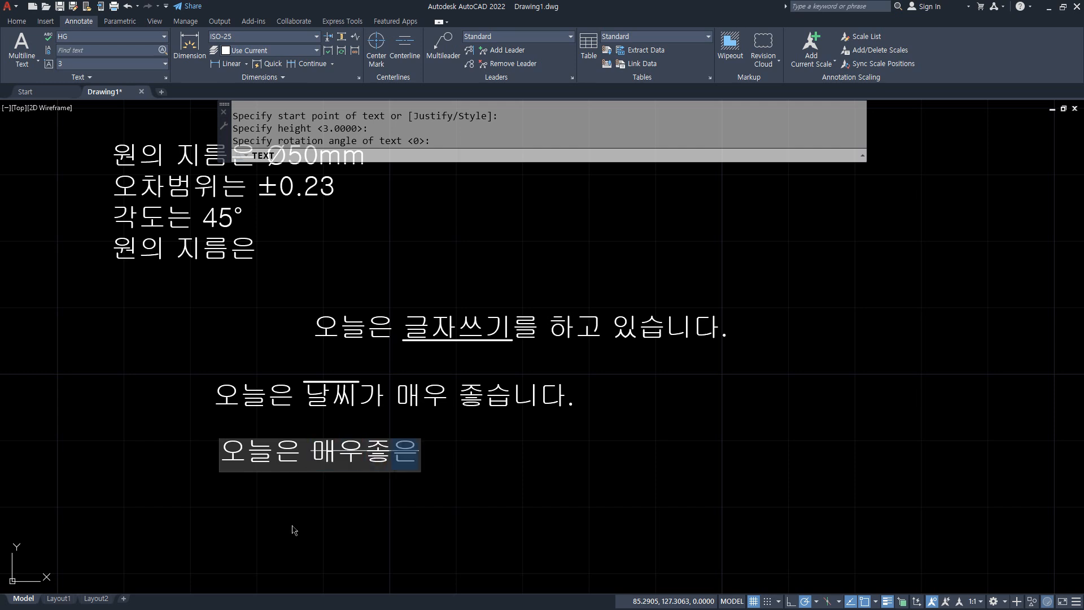
text(%%)
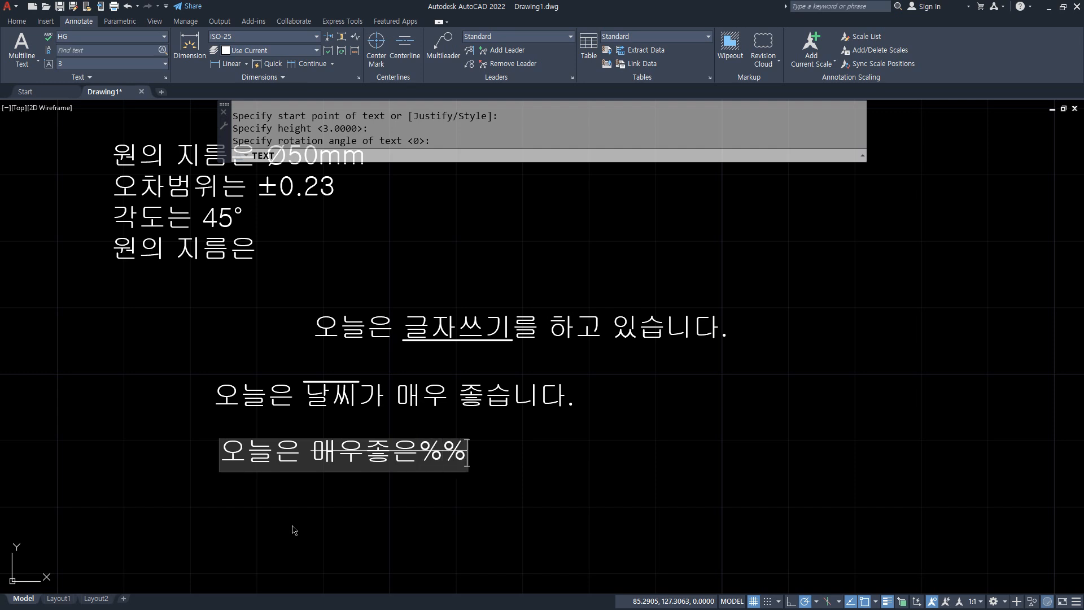
key(BackSpace)
key(BackSpace)
Complete the line after the struck-through words with 일이 많습니다. and finish the single-line text.
text(일)
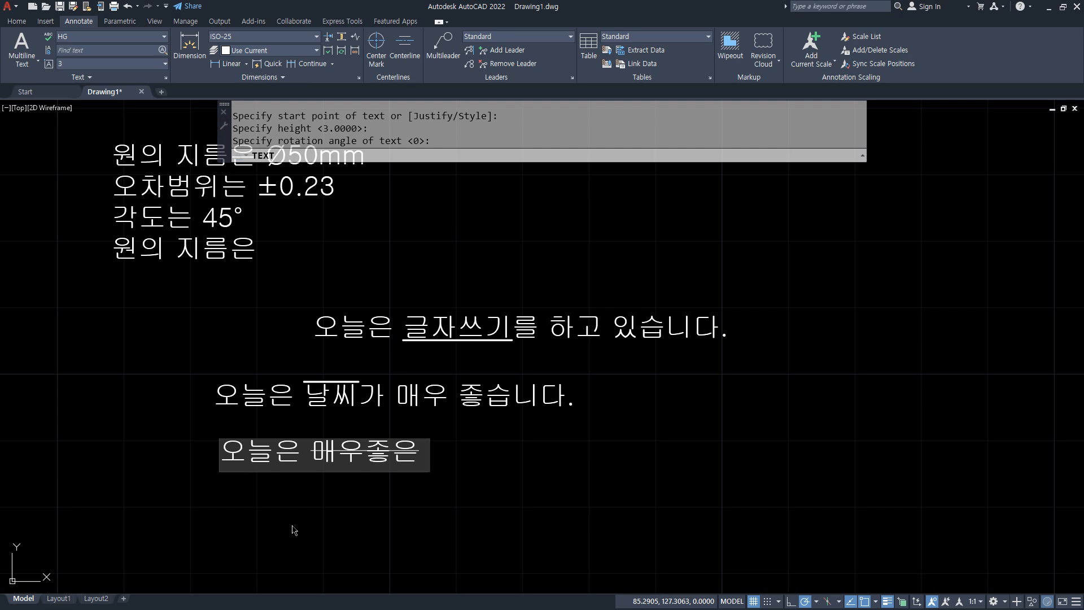
text(이 많습ㄴㄷ)
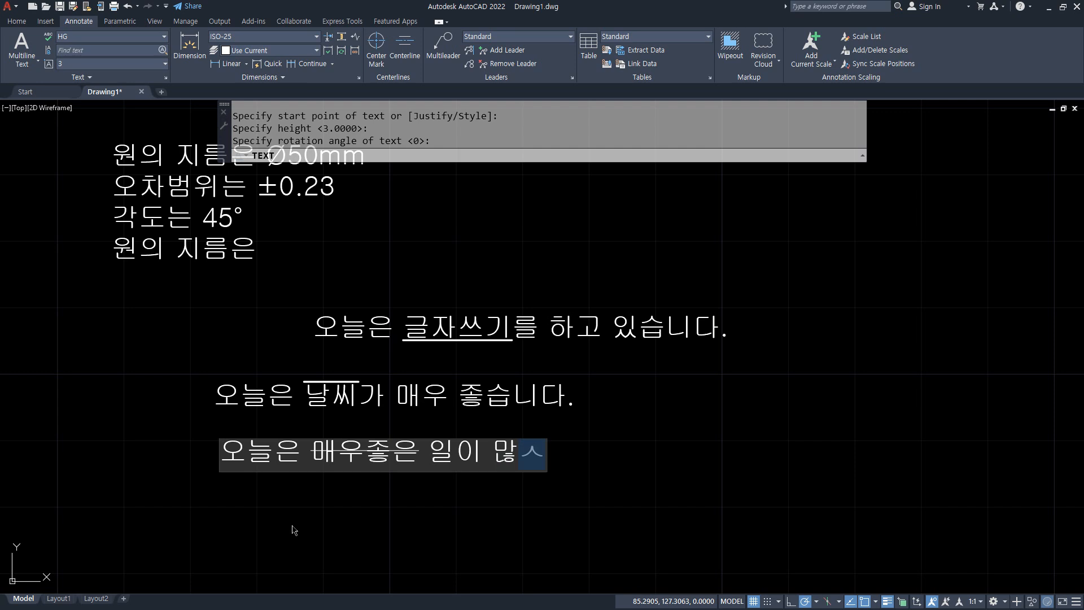
text(ㅣ)
key(BackSpace)
key(BackSpace)
text(ㅣ다.)
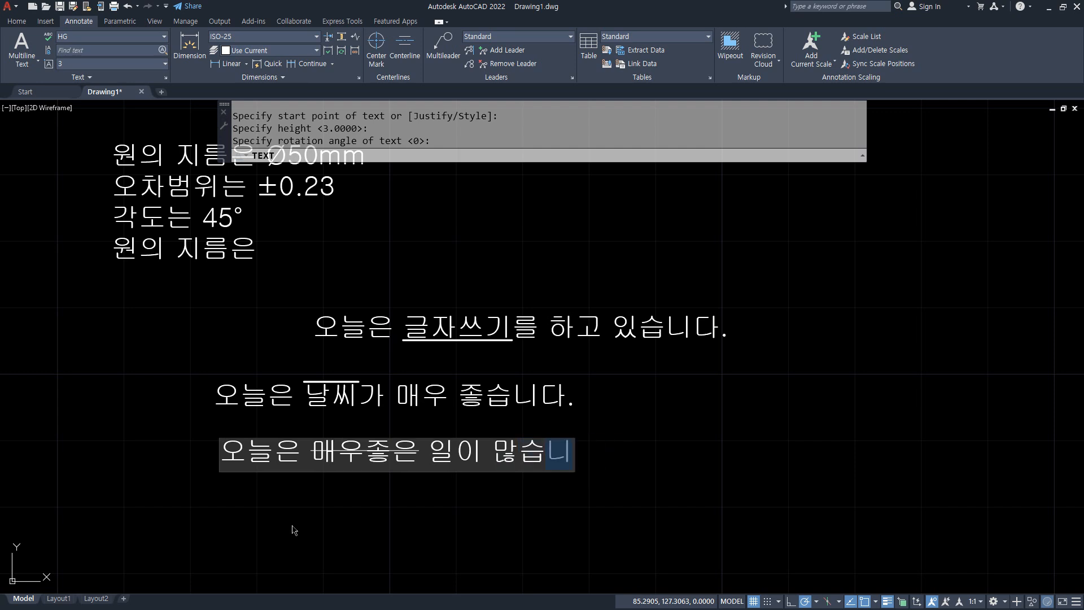
key(Return)
key(Return)
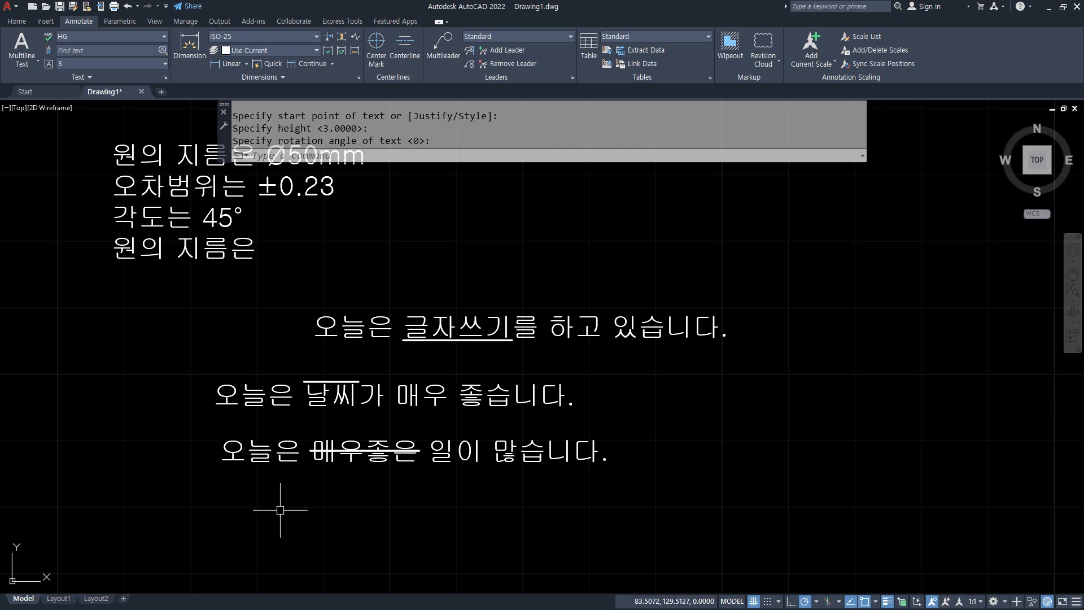
Select all the text lines in the drawing and erase them.
click(602, 477)
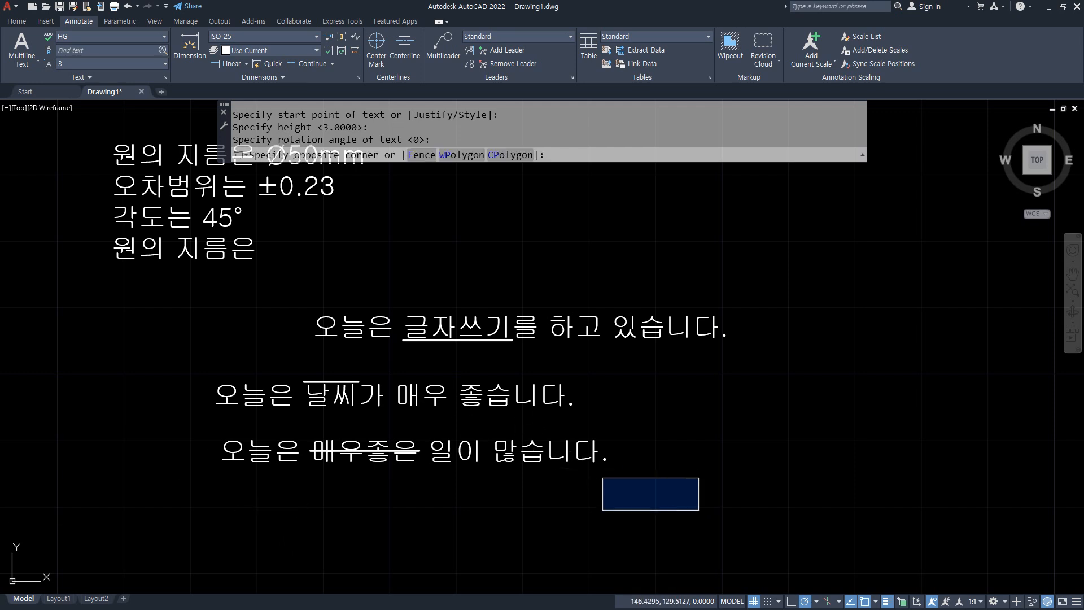
click(702, 511)
click(178, 132)
click(505, 469)
click(305, 242)
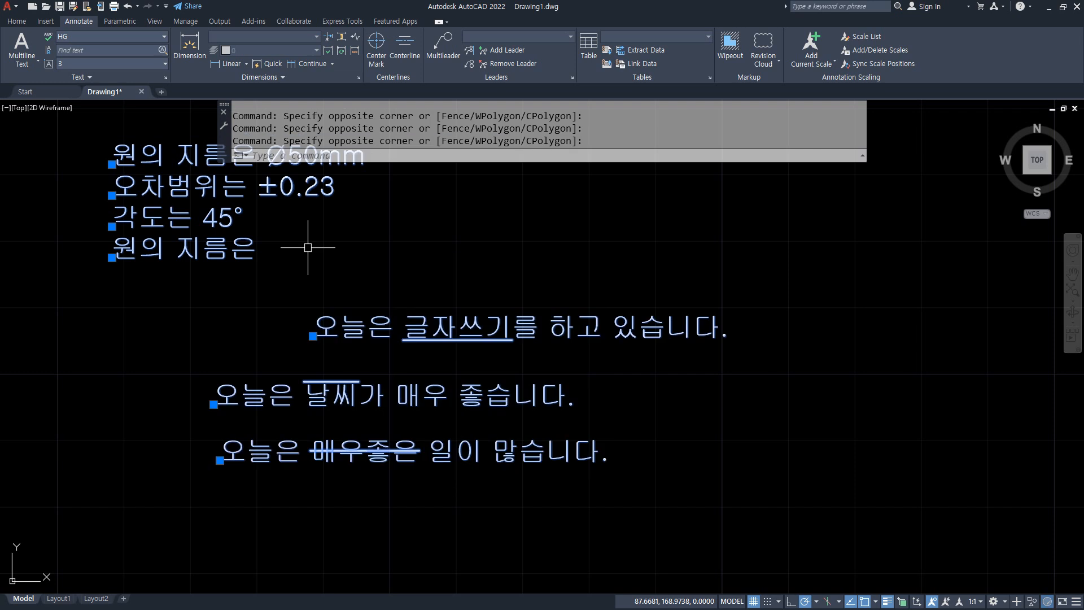
text(e)
key(Return)
Start a center-justified single-line text in the empty drawing area with height 3 and rotation 0.
text(z)
key(Return)
text(a)
key(Return)
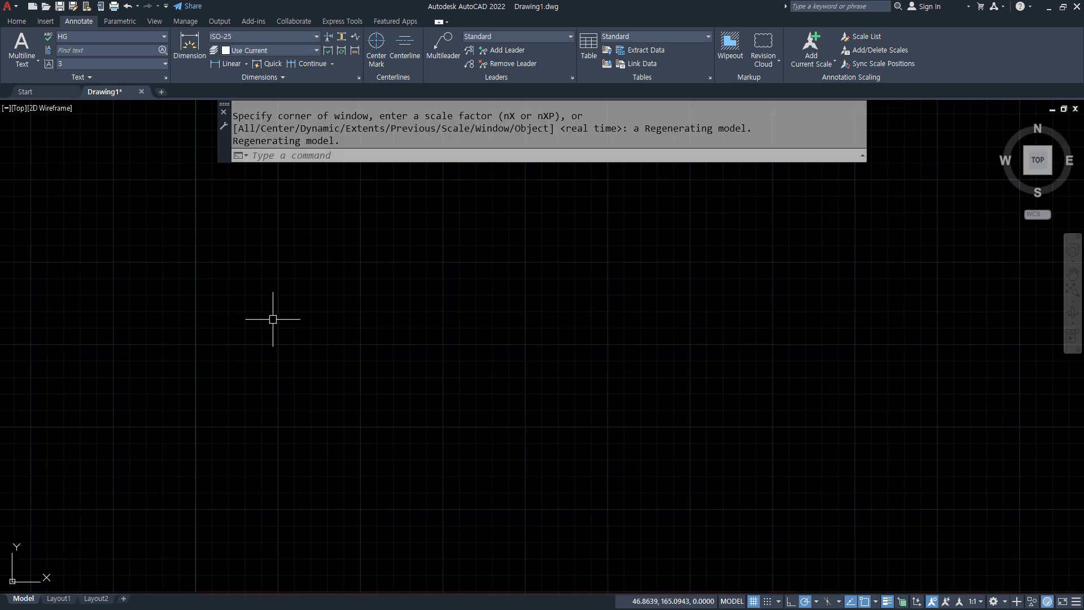
text(dt)
key(Return)
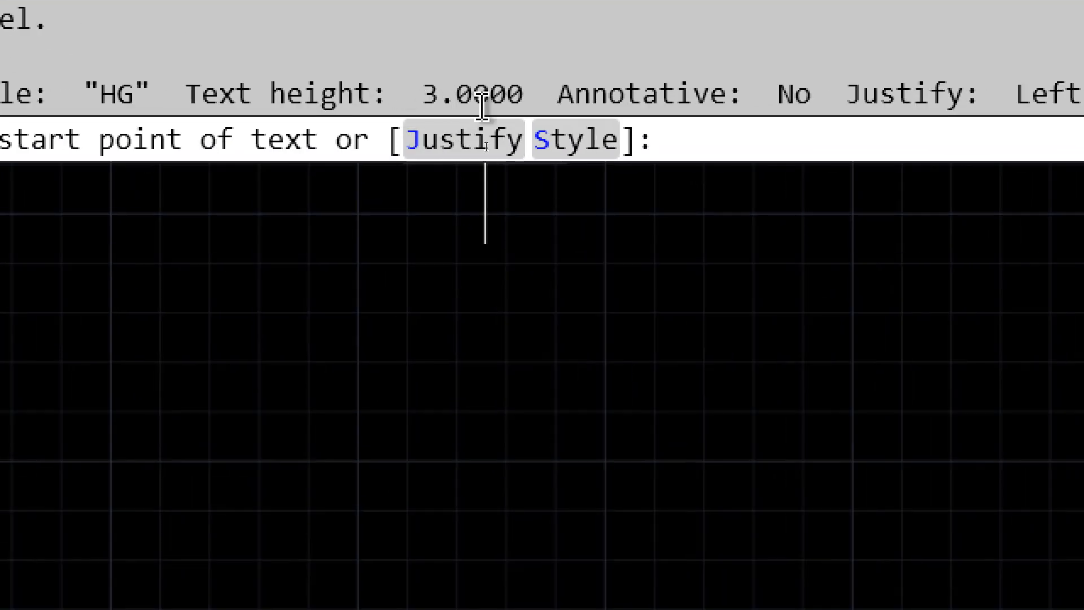
click(473, 144)
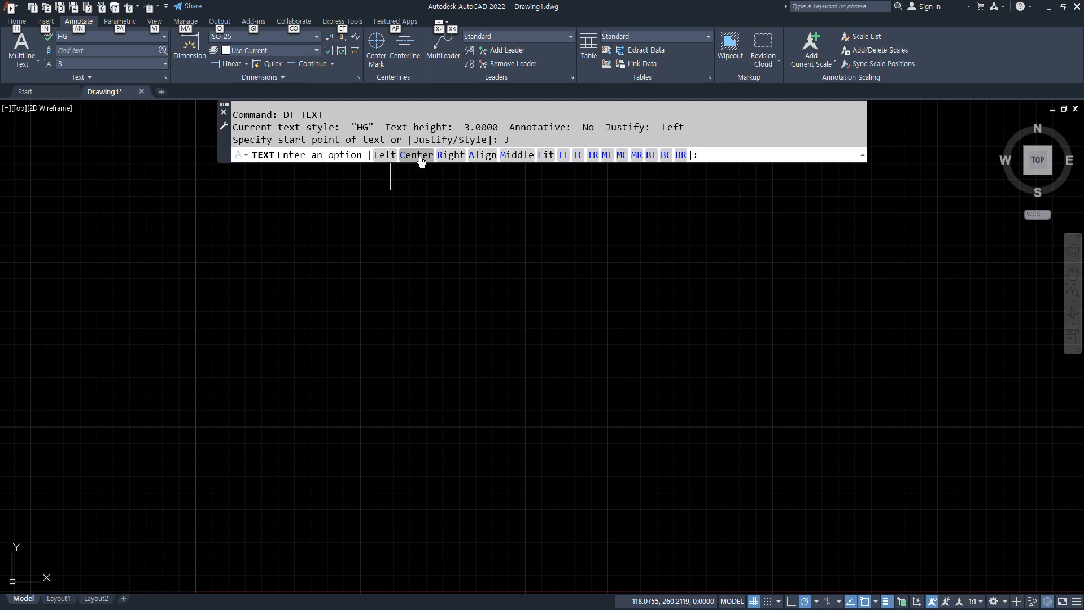
click(421, 161)
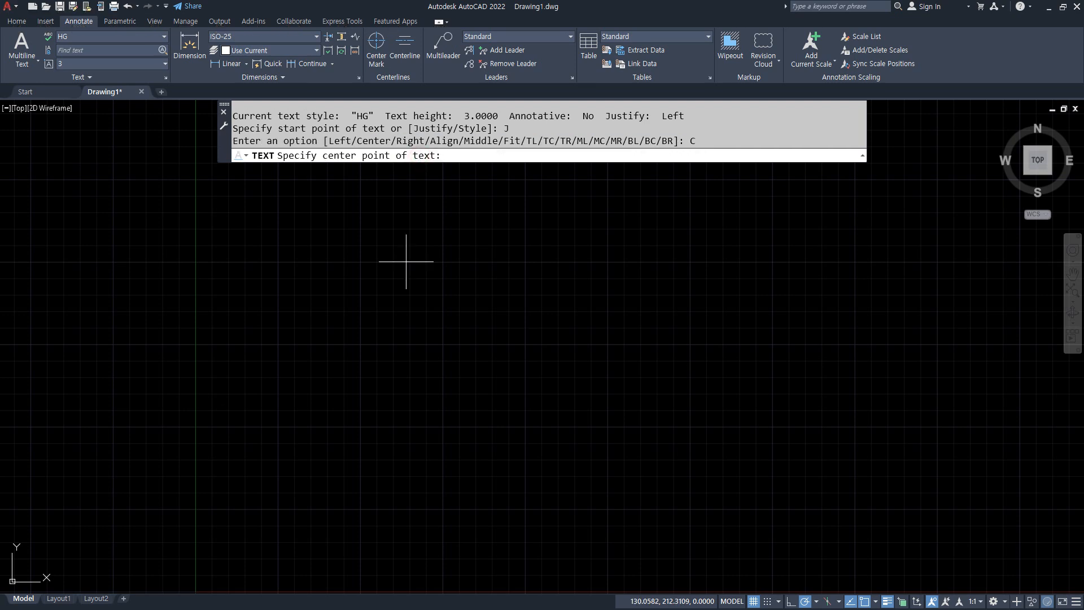
click(362, 299)
key(Return)
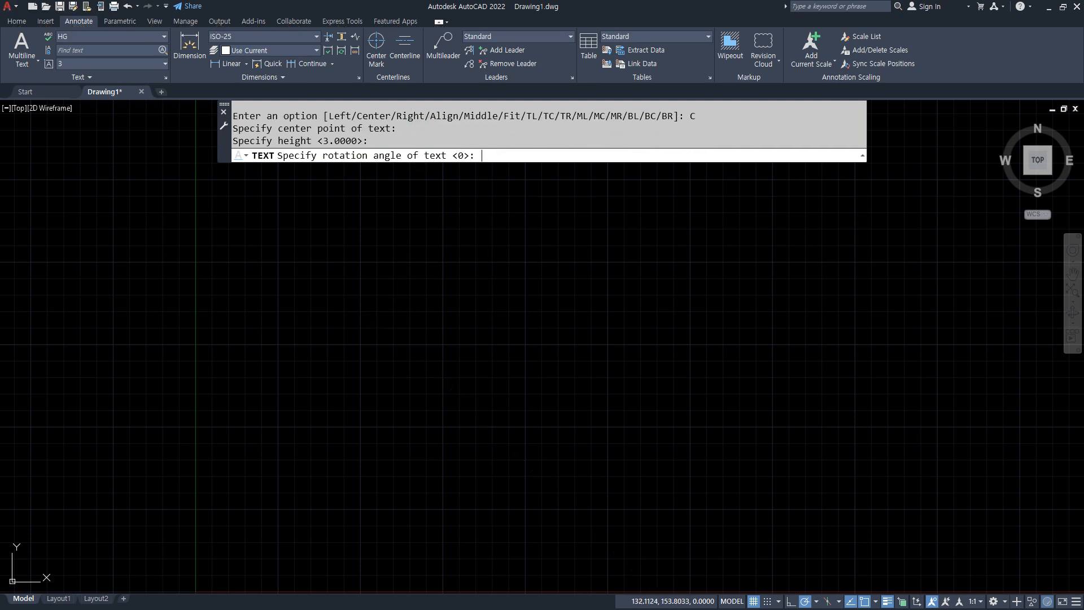
key(Return)
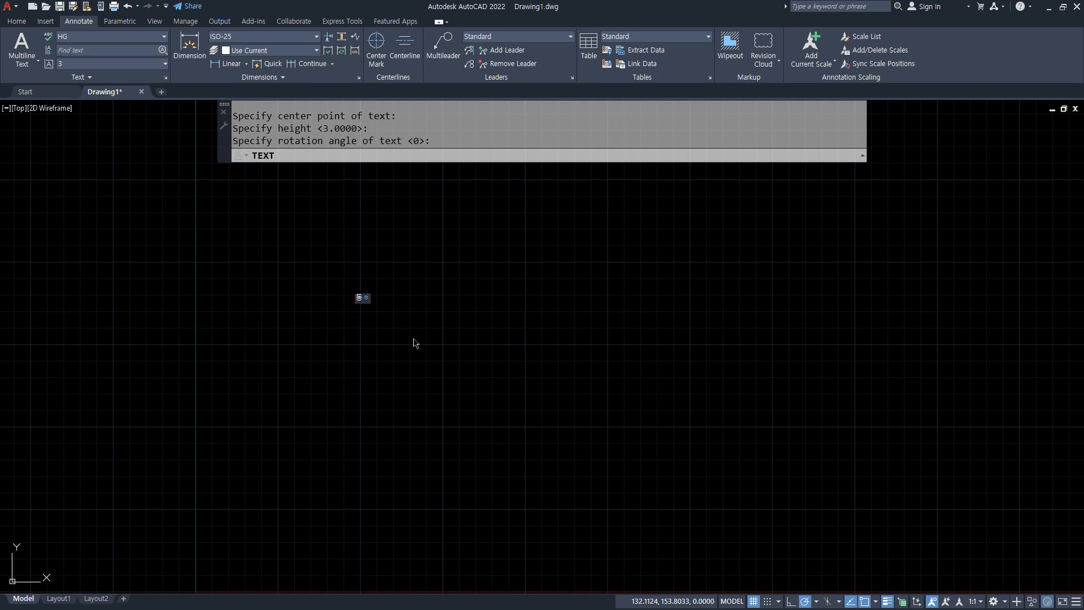
Write 동해물과 백두산이, 마르고 and 닳도록 as the first three centered lines.
text(동해물과 백두산이)
key(Return)
text(마르고)
key(Return)
text(ㄷ)
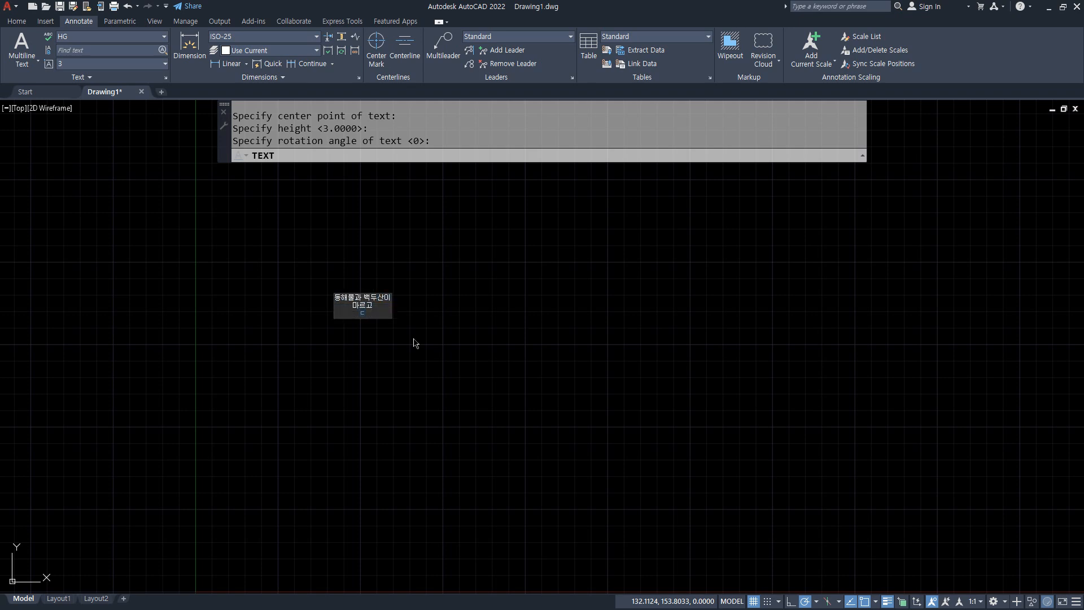
text(닳도록)
key(Return)
Add the centered lines 하느님이 보우하사, 우리나라 and 만세, and finish the text.
text(한)
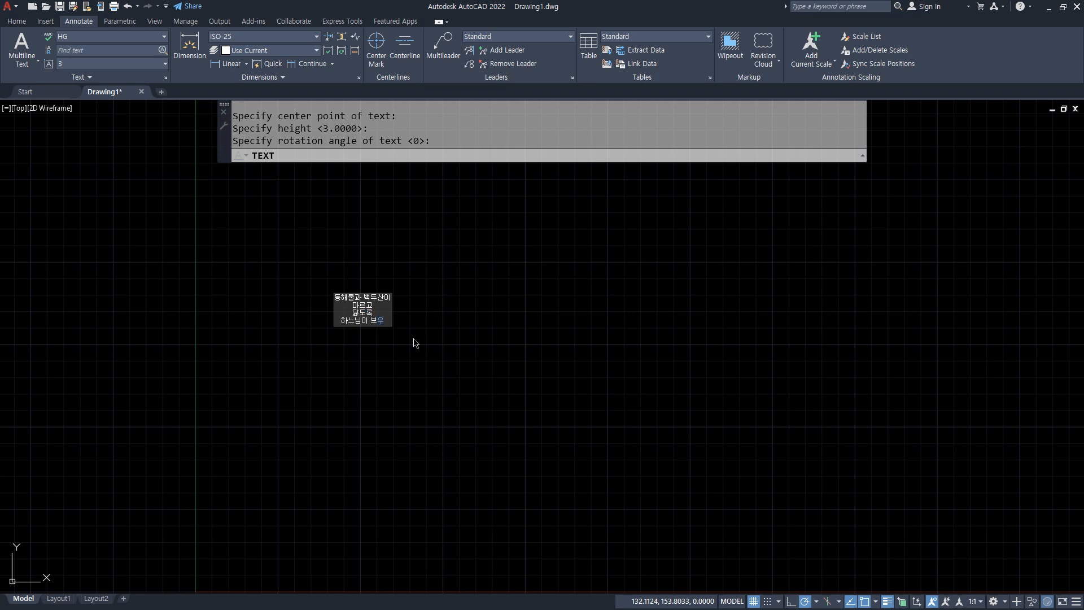
text(느님이 보우하사)
key(Return)
text(우리)
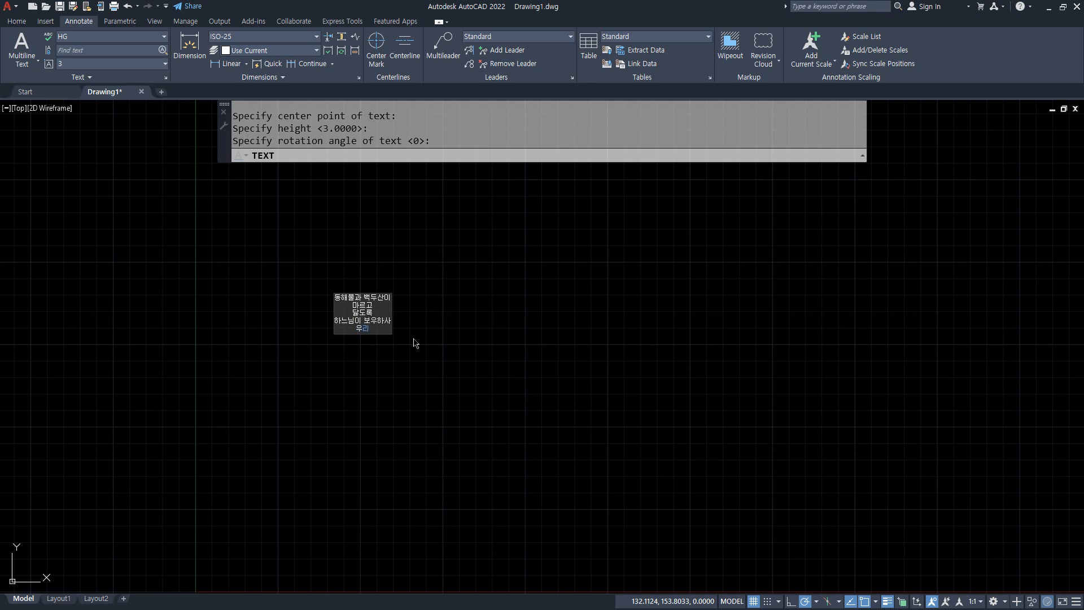
text(나라)
key(Return)
text(마ㄴ세)
key(Escape)
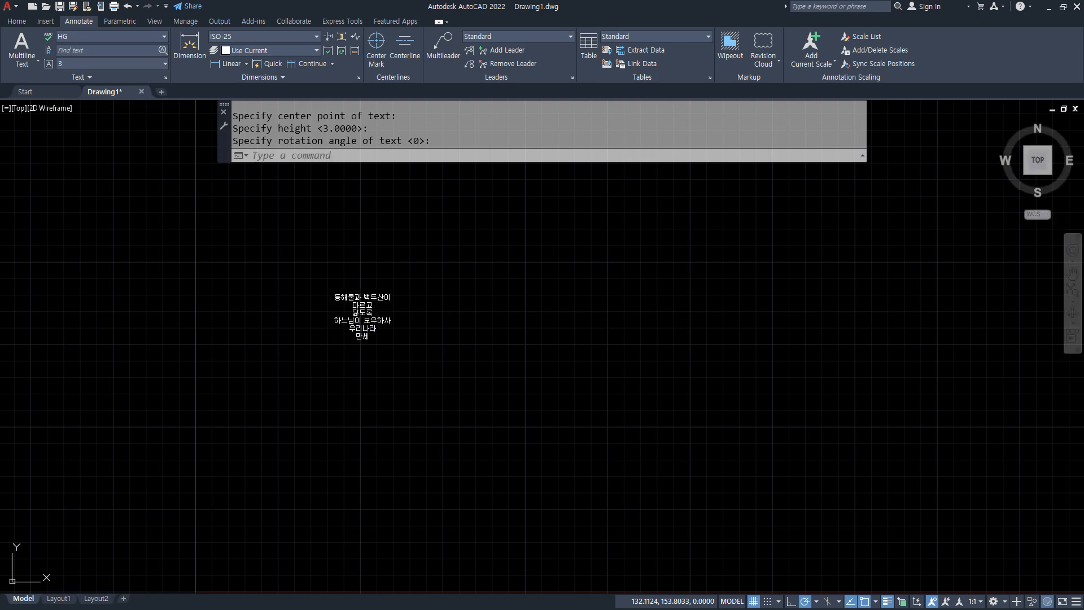
Start a right-justified single-line text to the right of the centered lines with height 3 and rotation 0.
scroll(395, 316, up, 5)
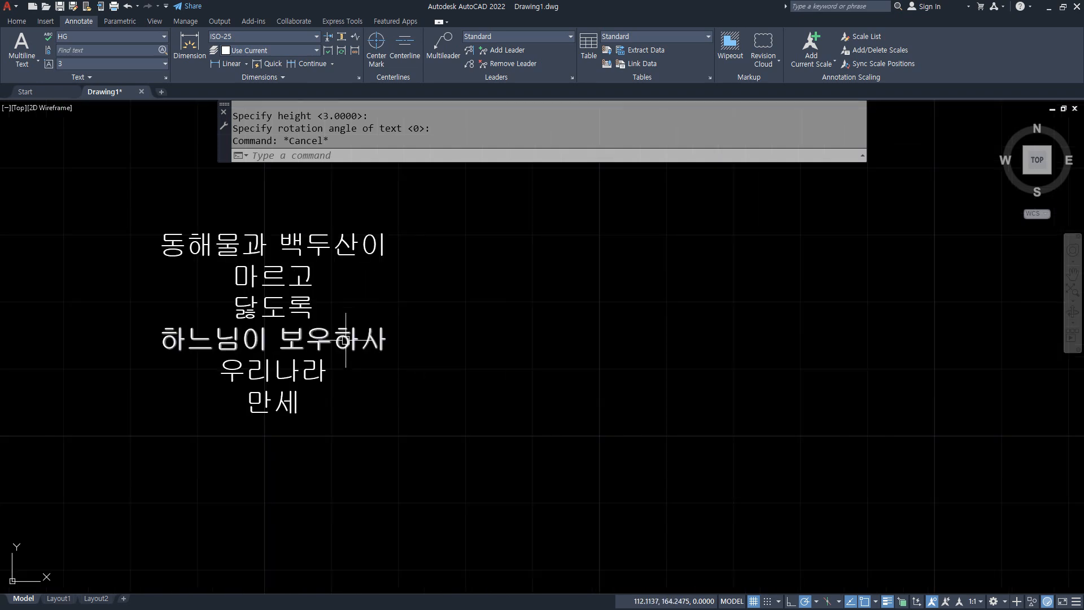
key(Return)
click(474, 156)
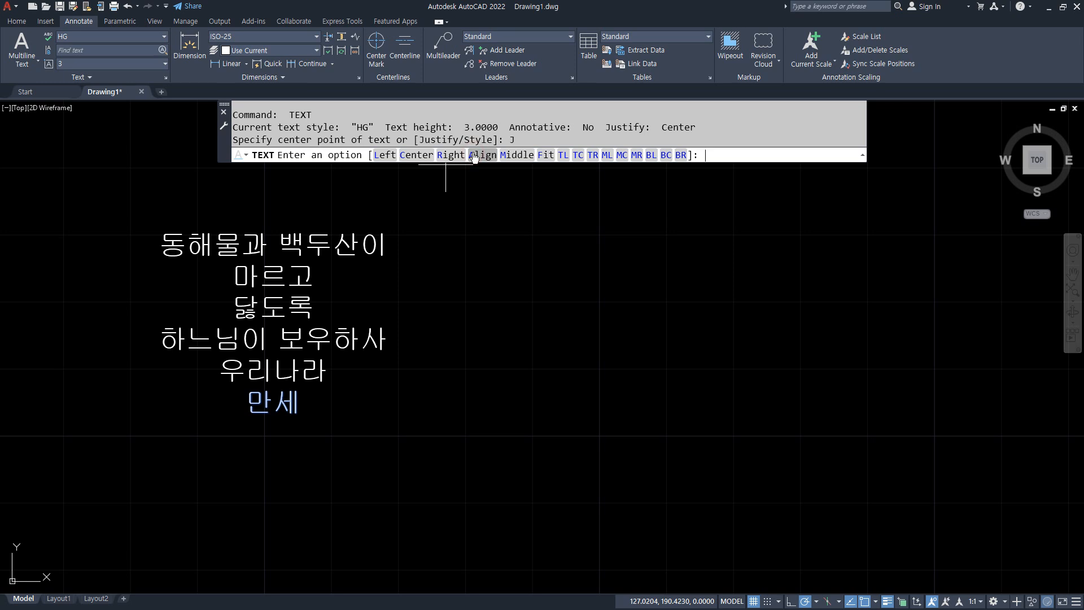
click(450, 155)
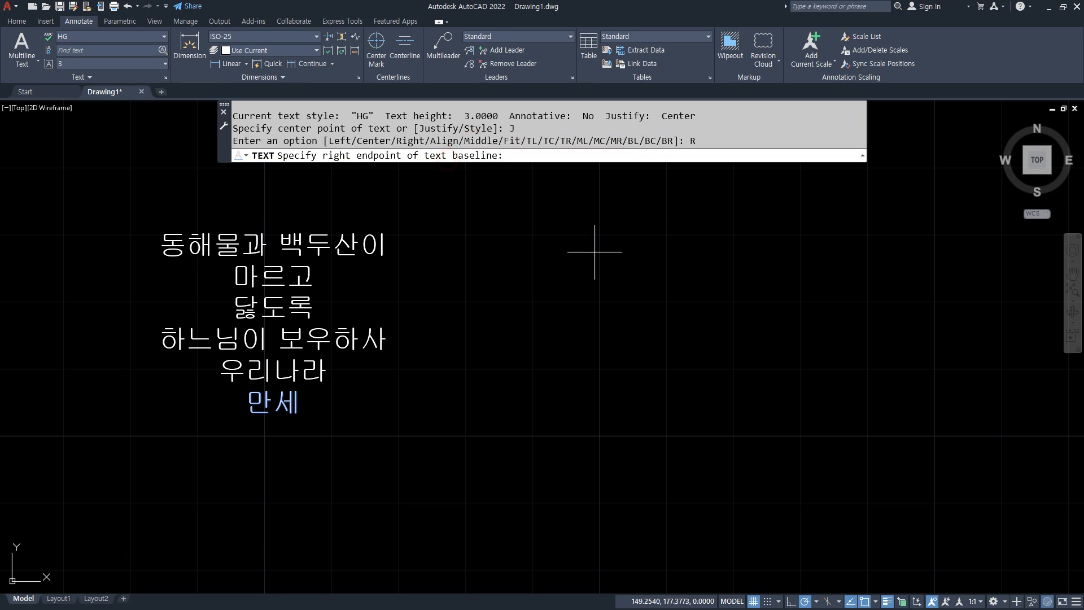
click(753, 257)
key(Return)
key(Return)
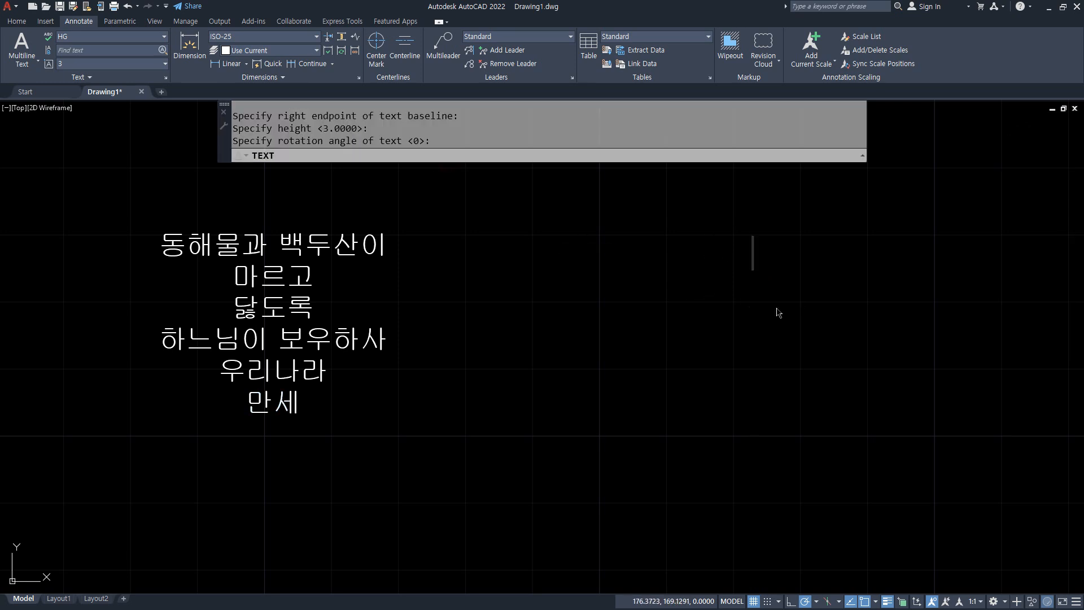
Write 동해물과 백두산이, 마르고 and 닳도록 as the first three right-justified lines.
text(ehd)
key(BackSpace)
key(BackSpace)
key(BackSpace)
key(Hangul)
text(동햄)
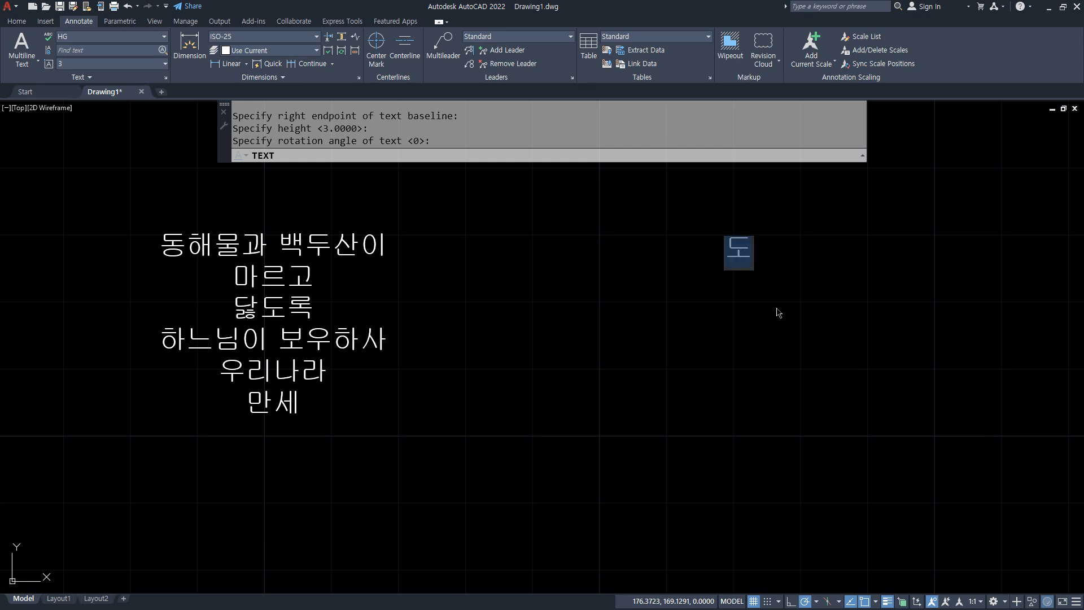
text(물과 백두산이)
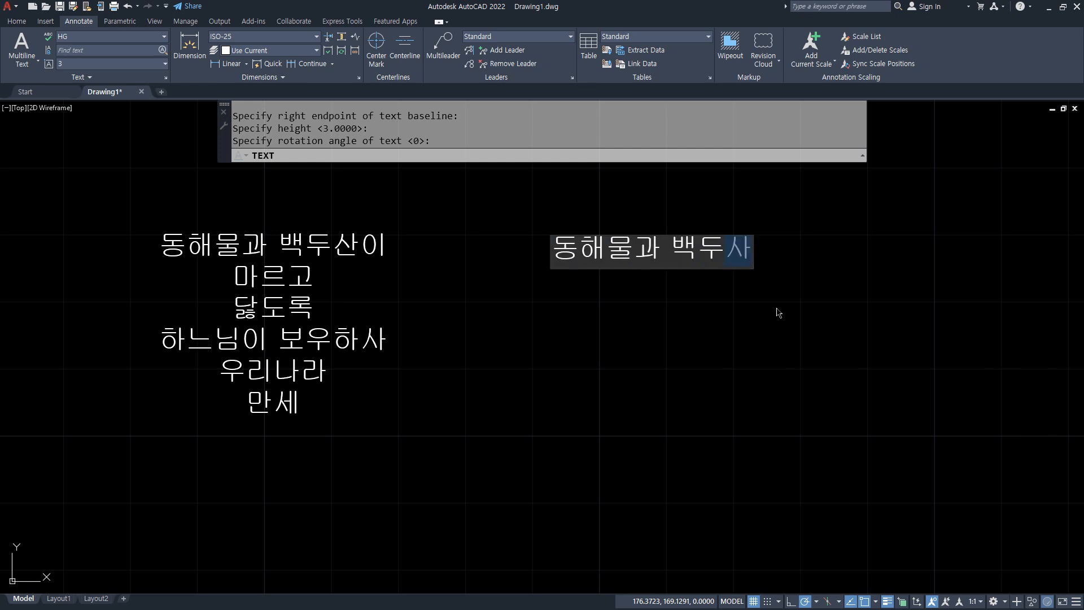
key(Return)
text(마르고)
key(Return)
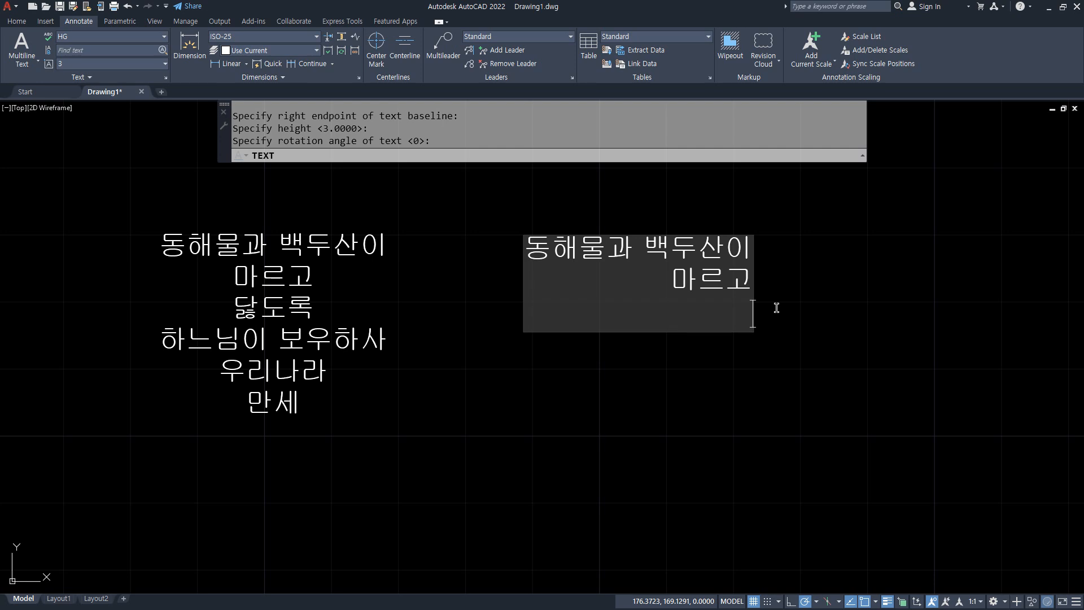
text(닳도록)
key(Return)
Add the right-justified lines 하느님이 보우하사, 우리나라 and 만세, and finish the text.
text(하느)
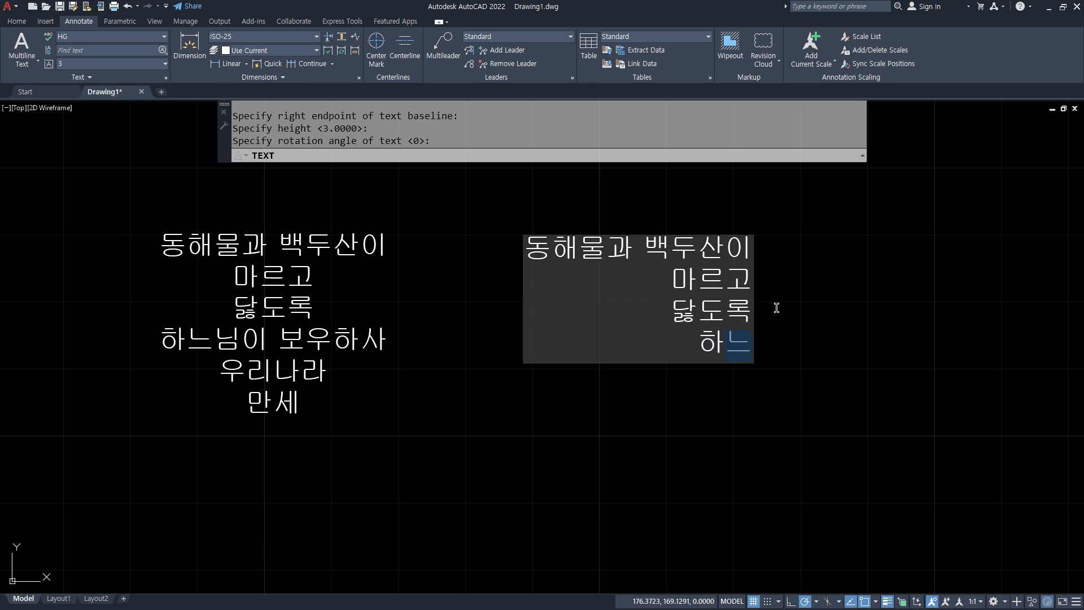
text(님ㅇ이 보우하사)
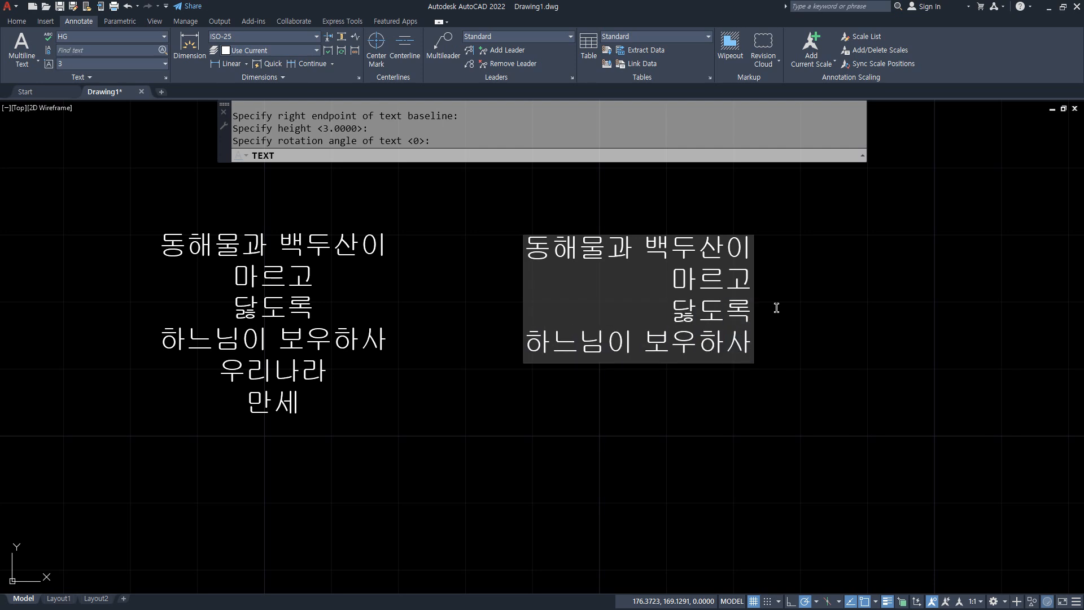
key(Return)
text(울리나라)
key(Return)
text(만세)
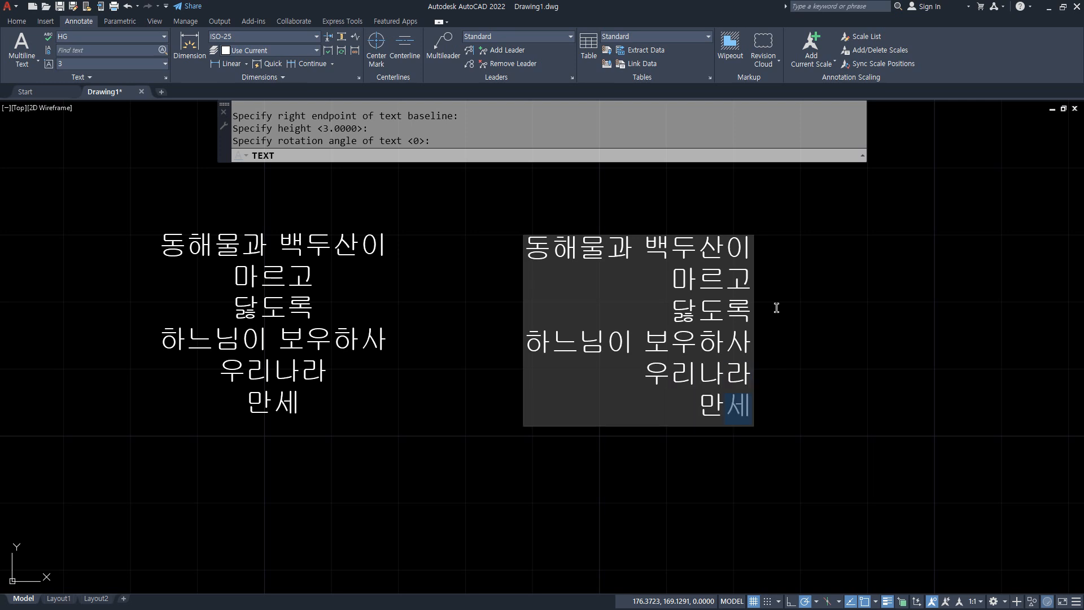
key(Return)
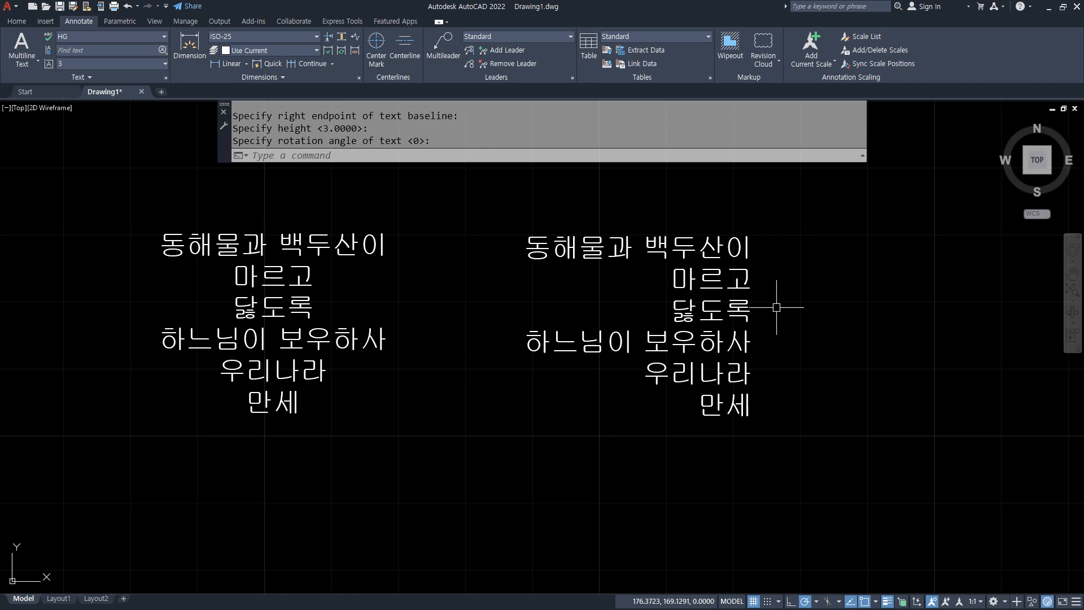
Select both the centered and the right-justified text blocks and erase them.
click(875, 490)
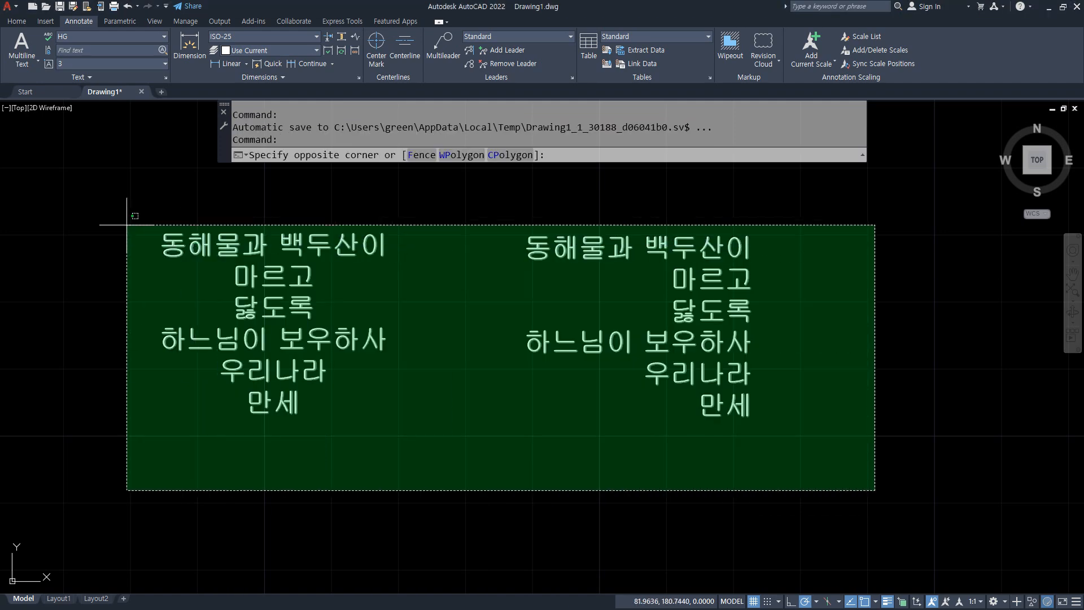
click(92, 212)
text(e)
key(Return)
Draw a horizontal line 30 long in the empty drawing area.
text(z)
key(Return)
text(a)
key(Return)
text(l)
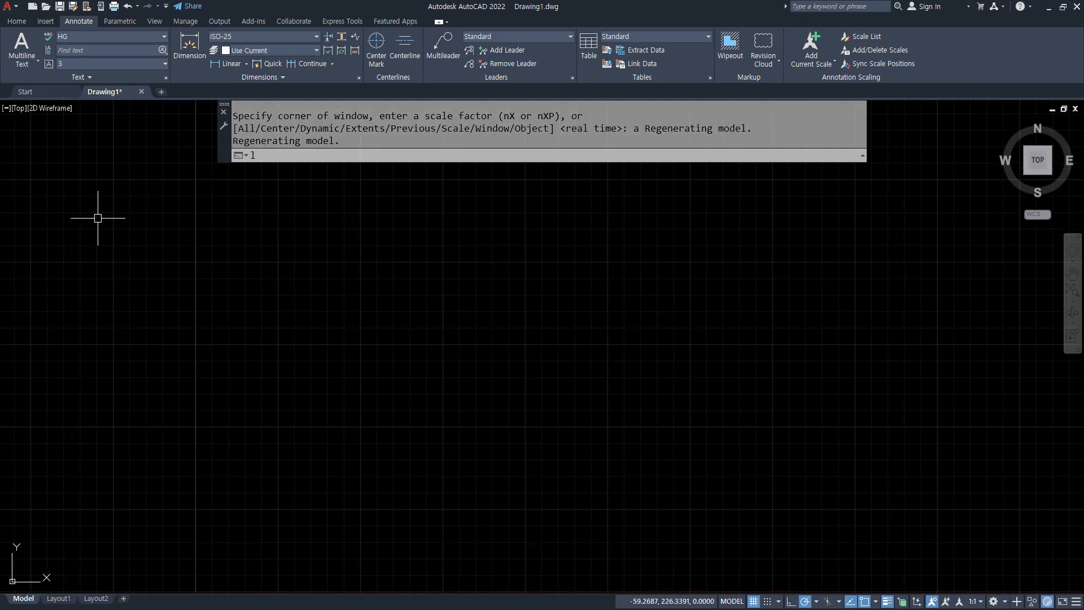
key(Return)
click(320, 303)
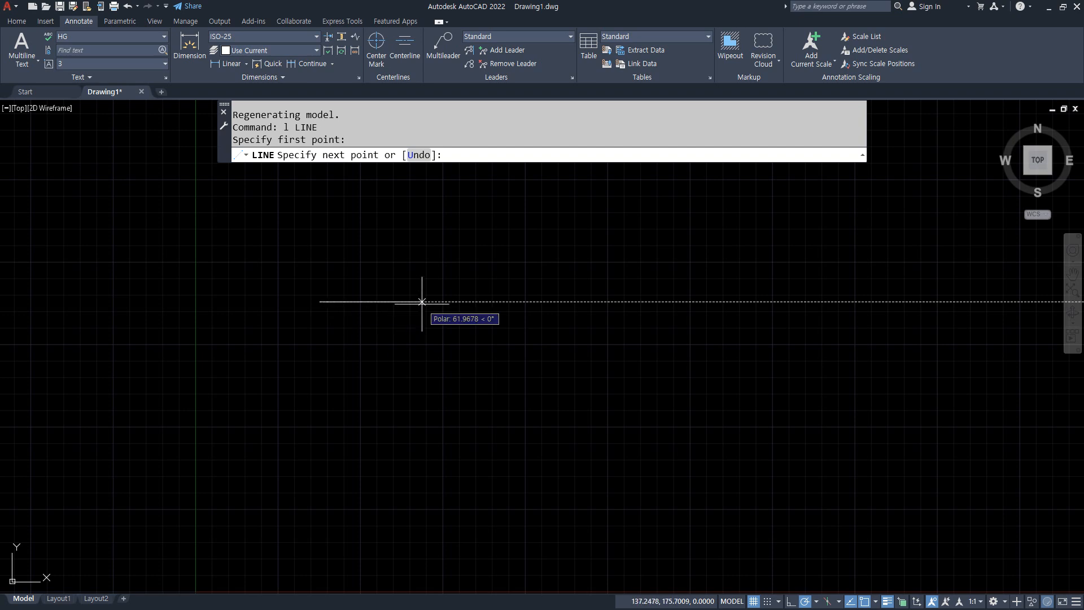
text(30)
key(Return)
key(Return)
Copy the horizontal line about 49 units straight to its right.
scroll(336, 324, up, 5)
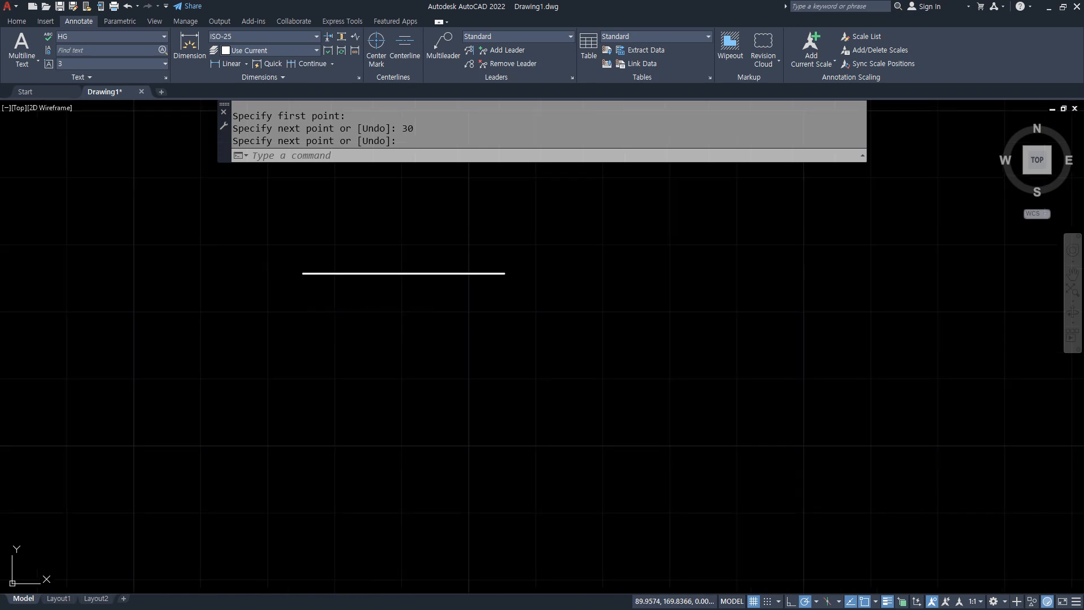
text(cp)
key(Return)
click(438, 339)
click(390, 280)
key(Return)
click(379, 349)
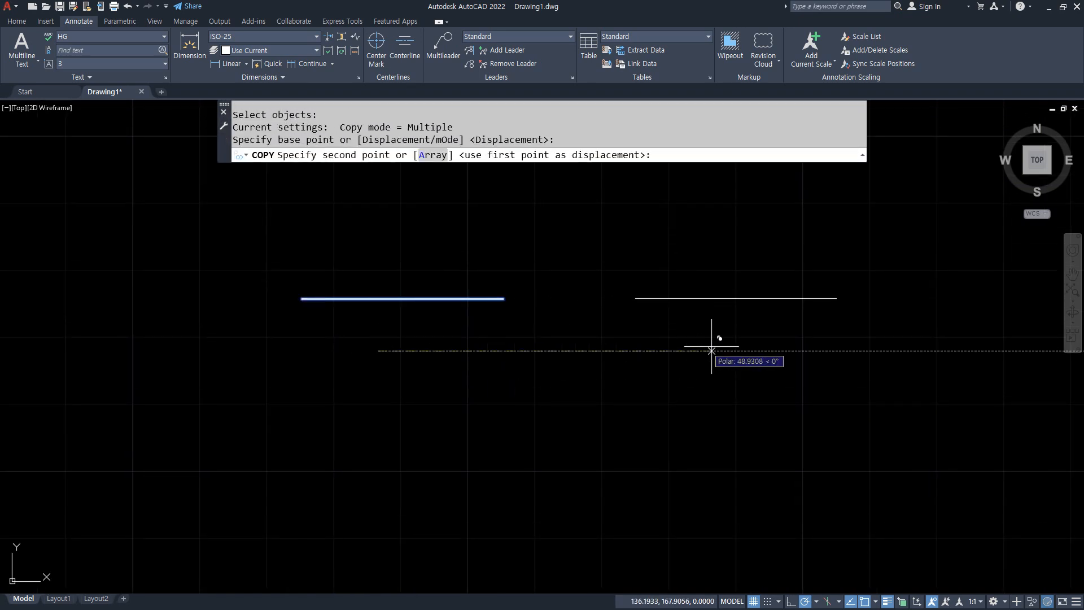
key(Return)
Start a center-justified single-line text at the midpoint of the left line with height 3 and rotation 0.
middle_drag(465, 314, 407, 359)
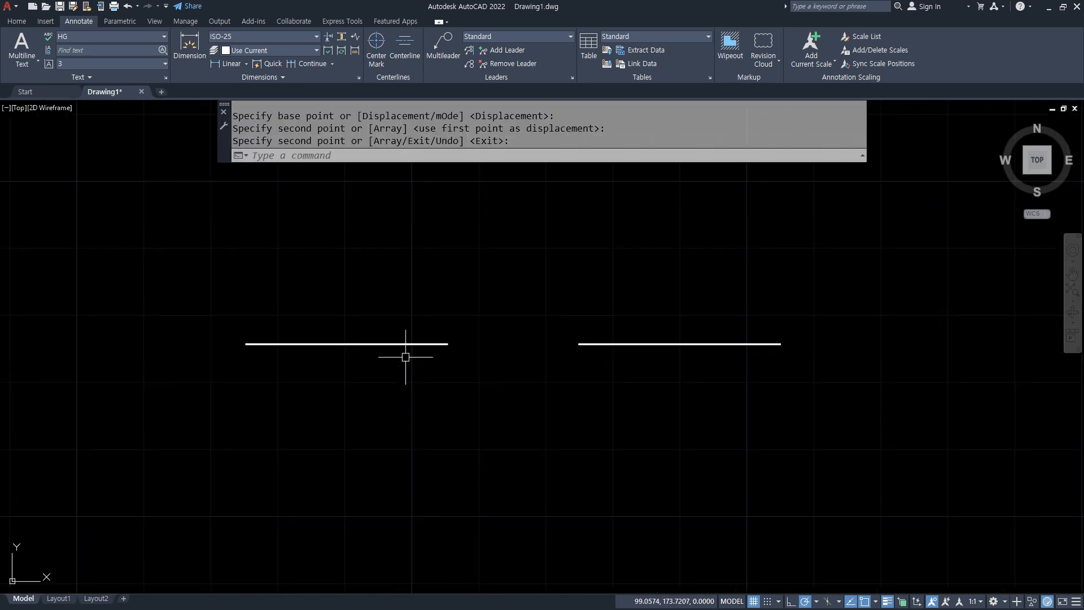
text(dt)
key(Return)
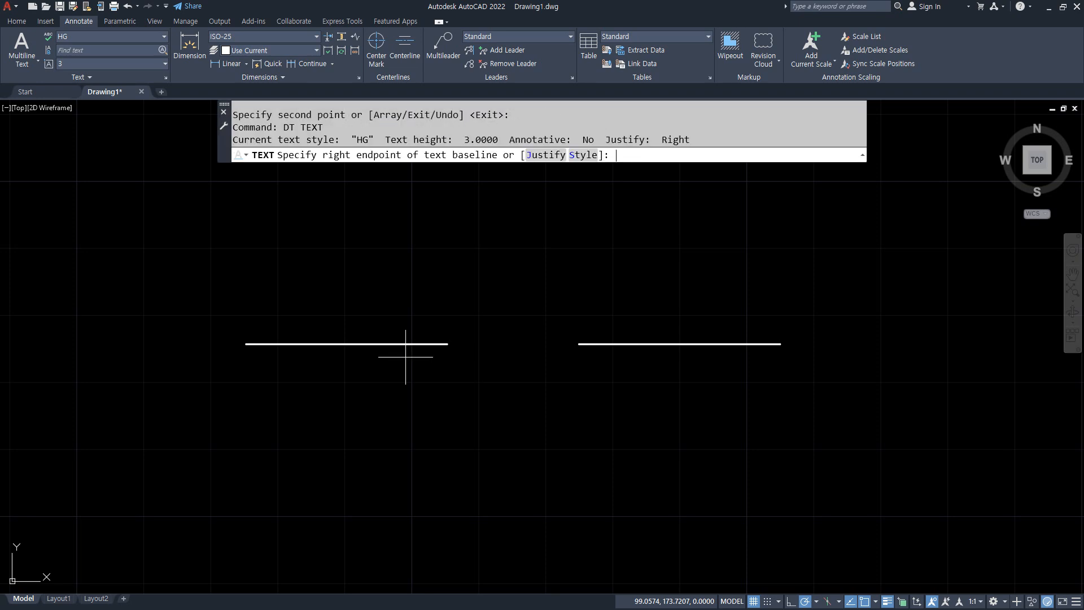
click(537, 155)
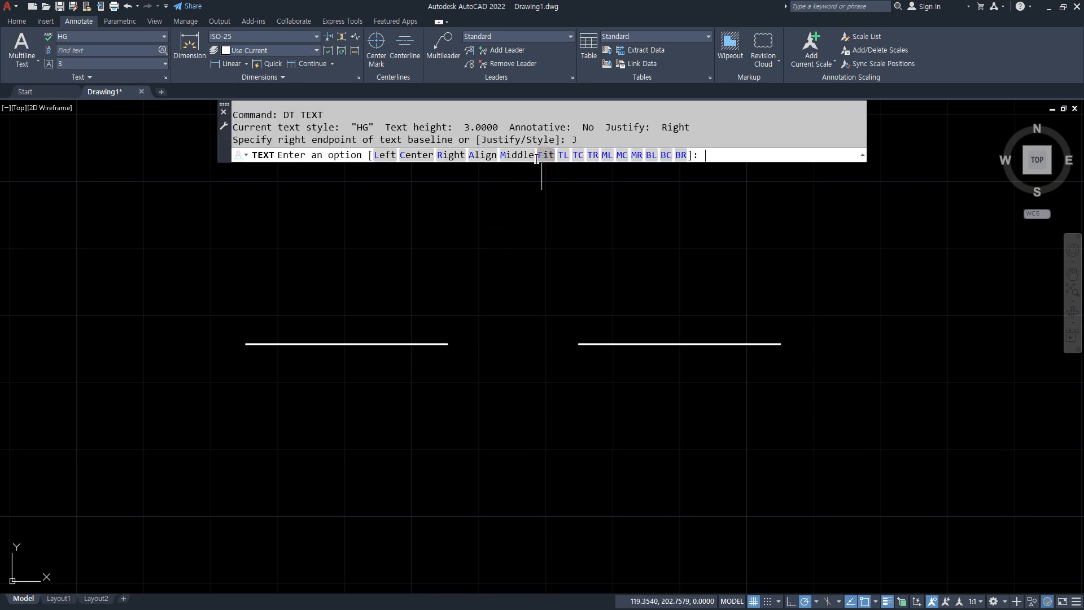
click(417, 156)
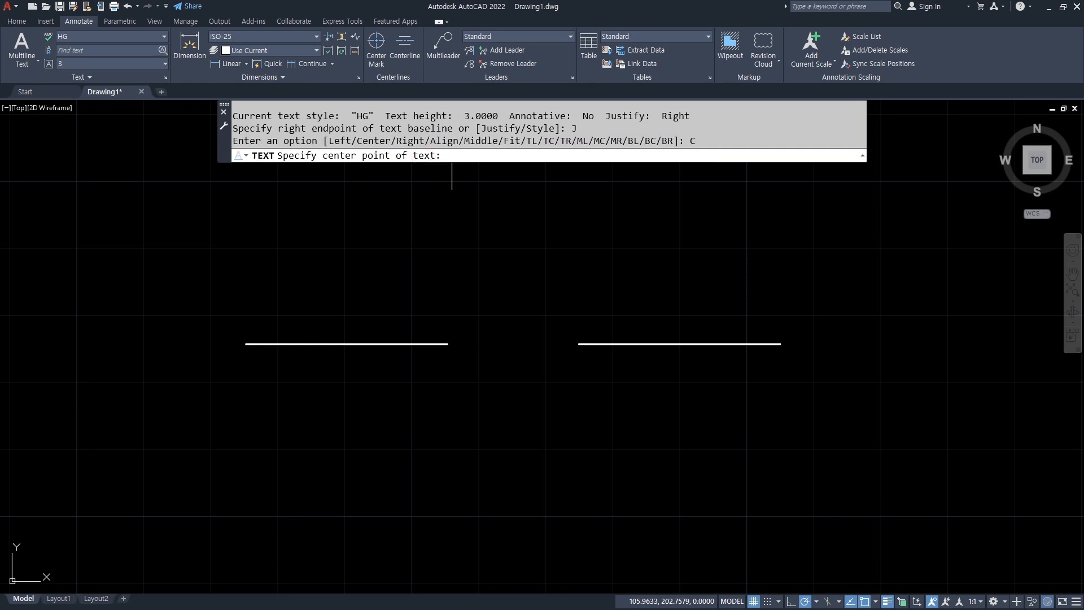
click(343, 344)
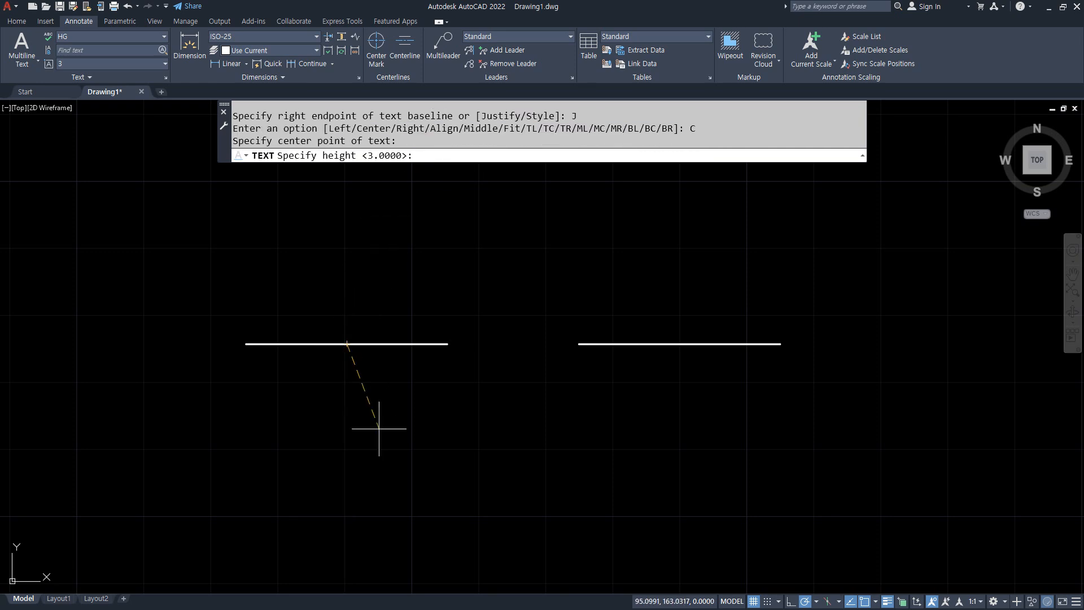
key(BackSpace)
key(Return)
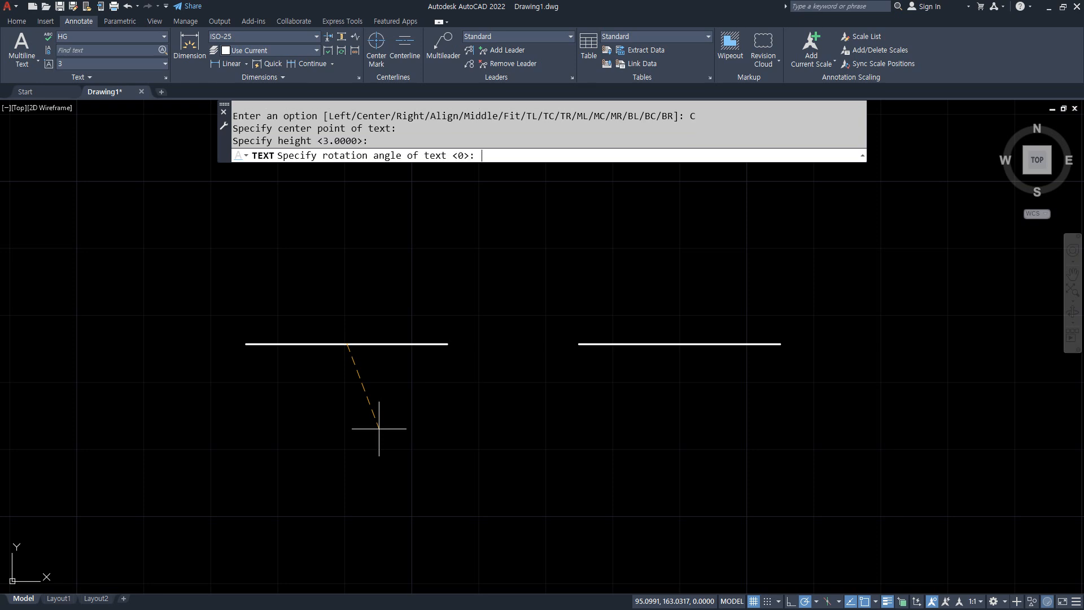
key(Return)
Write abgh as the centered text on the left line and finish the text.
text(ab)
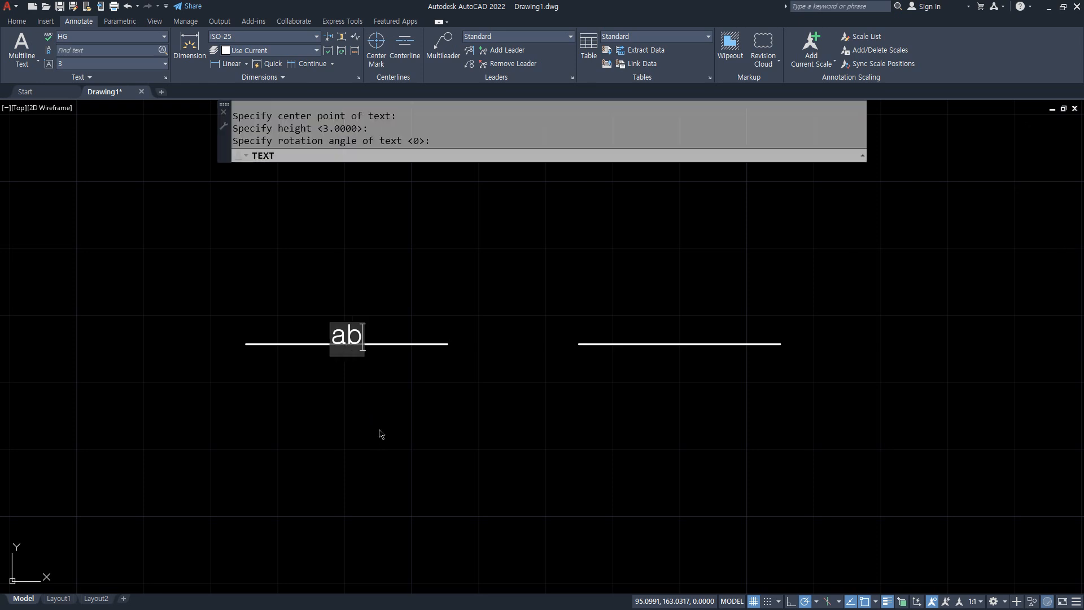
text(gh)
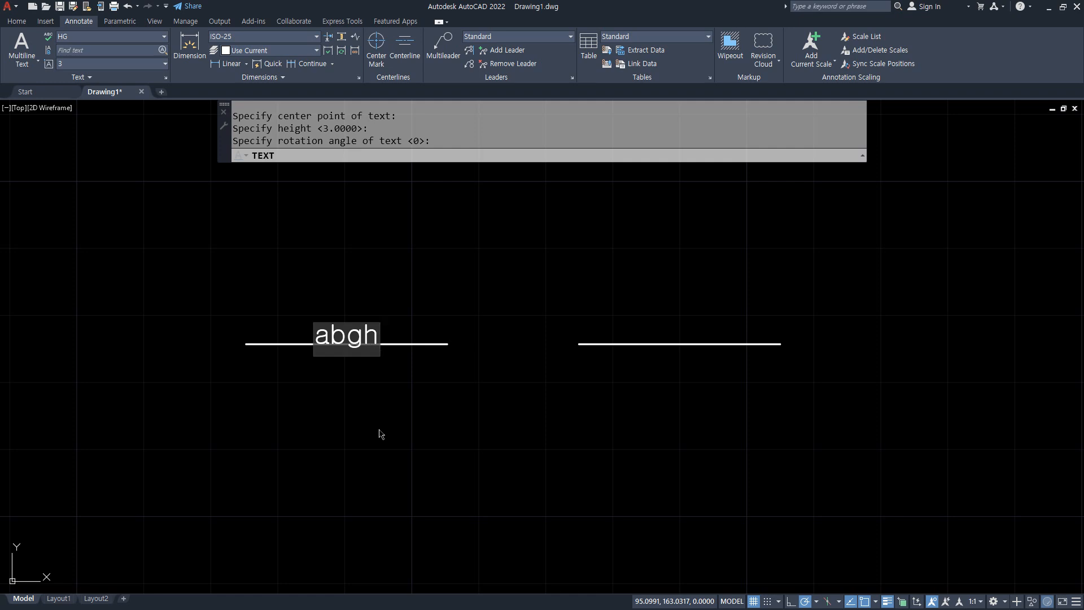
key(Return)
key(Return)
Start another single-line text and open its justification options.
key(Return)
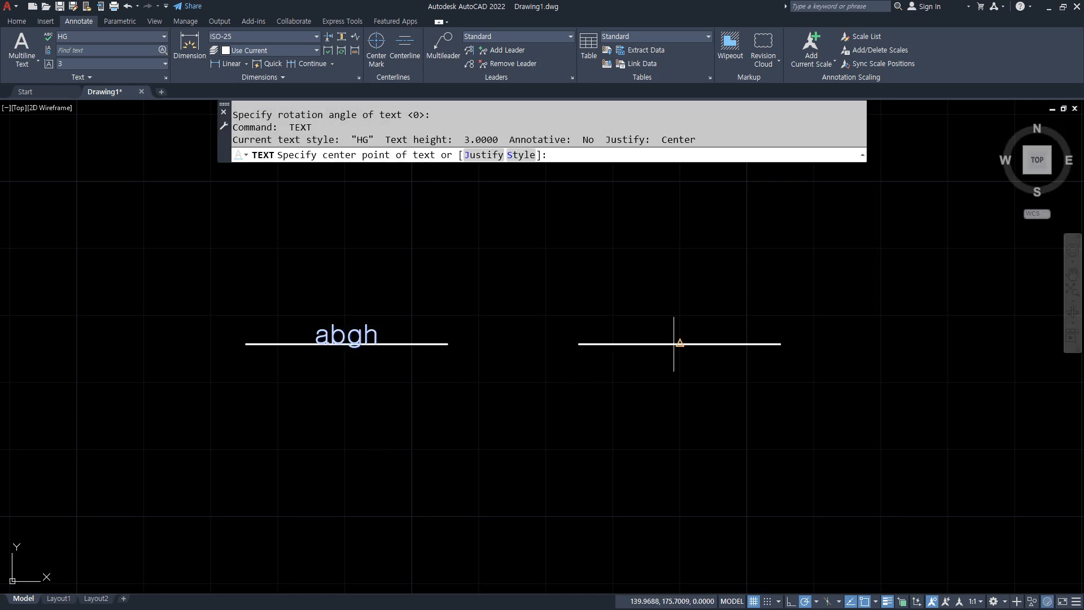
click(483, 156)
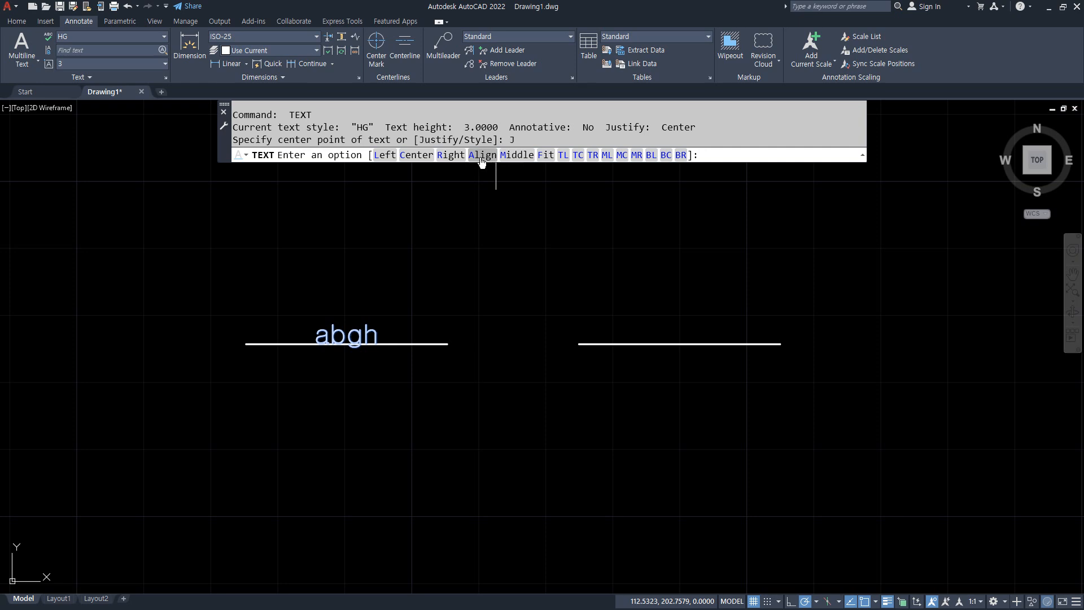
Place the single-line text "abgh" with Middle justification at the second line's midpoint, keeping height 3 and rotation 0.
click(508, 161)
click(680, 344)
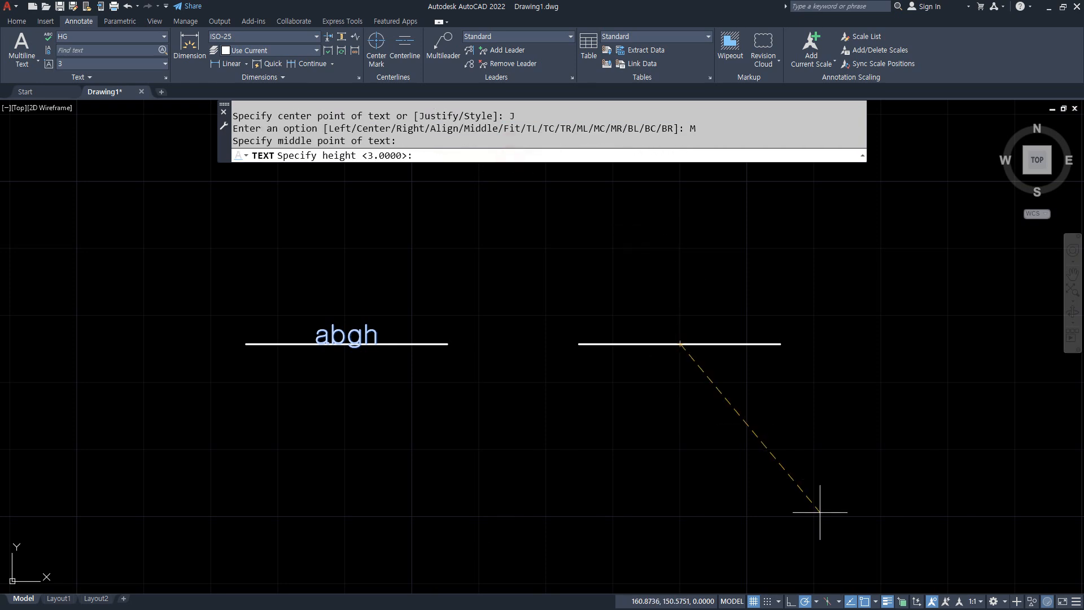
key(Return)
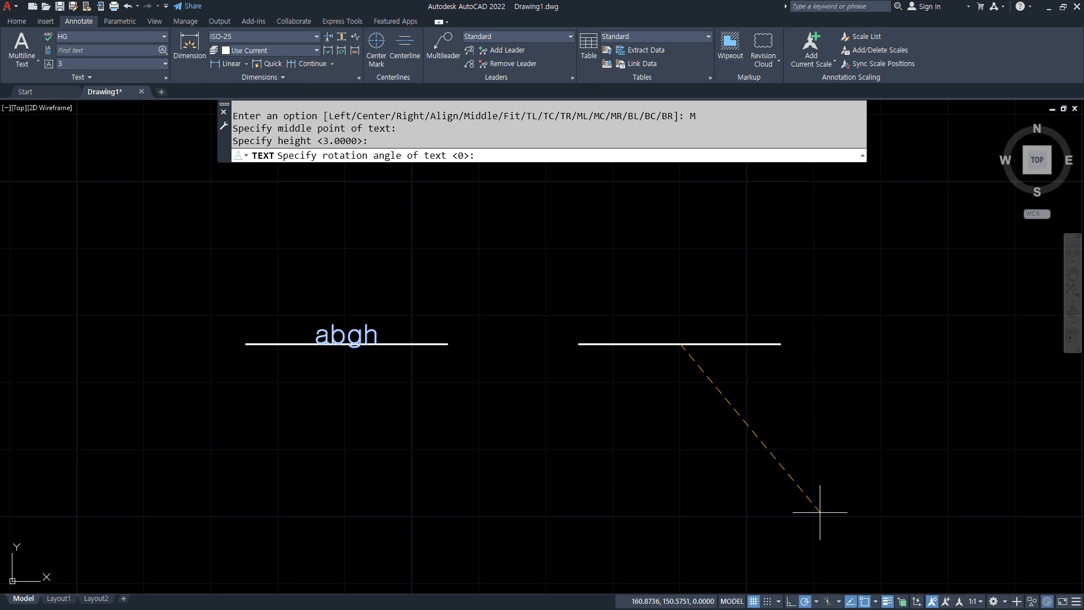
key(Return)
text(ab)
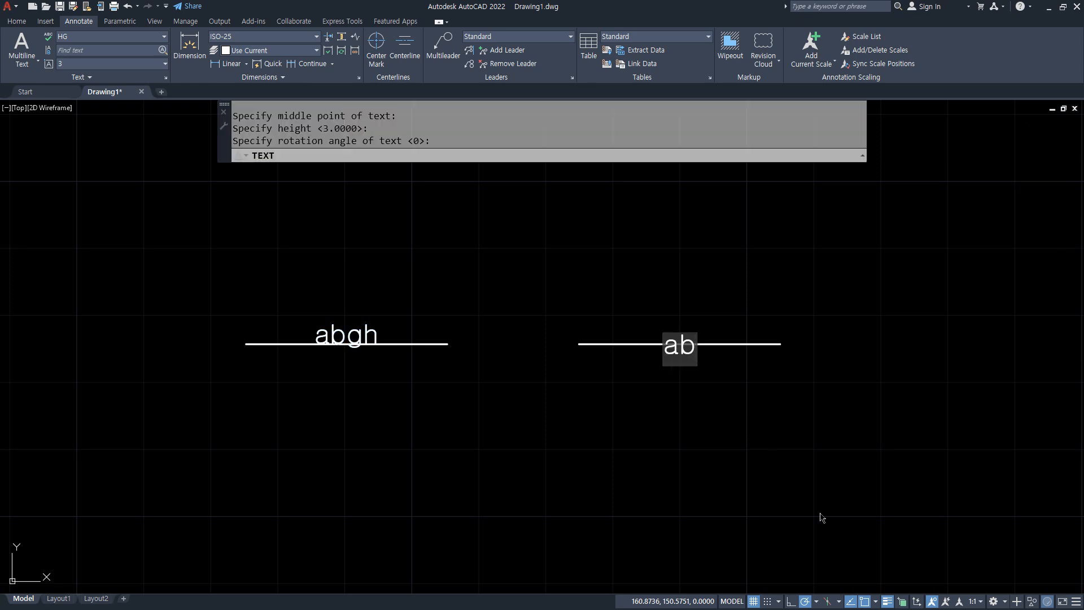
text(gh)
key(Return)
key(Return)
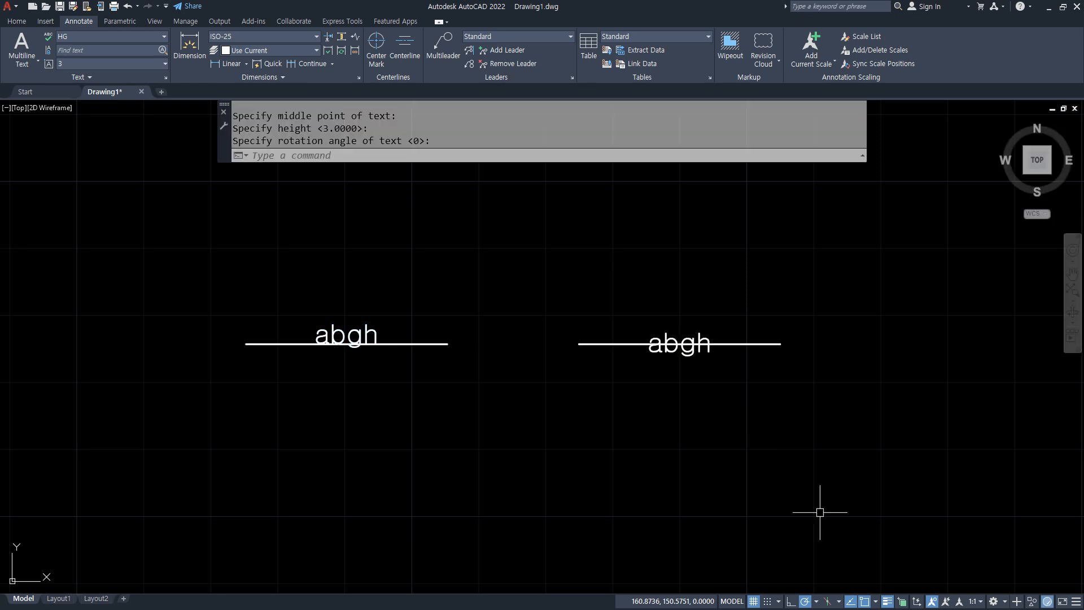
Move the second line with its "abgh" text to just below the first line for comparison.
text(m)
key(Return)
click(830, 415)
click(642, 244)
key(Return)
click(653, 380)
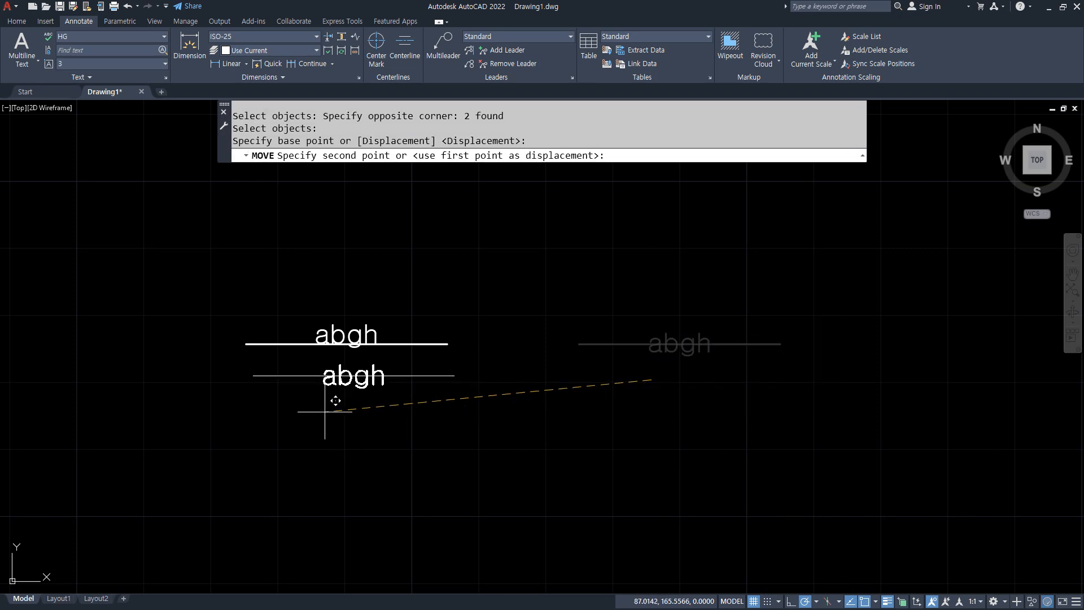
click(325, 411)
key(Return)
scroll(314, 372, up, 4)
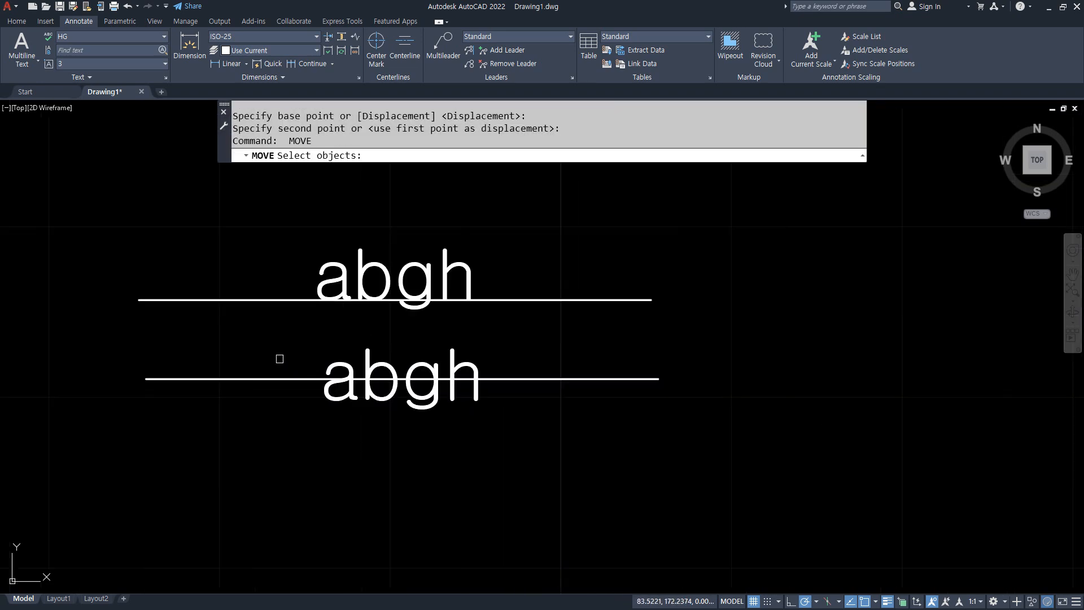
scroll(279, 359, up, 2)
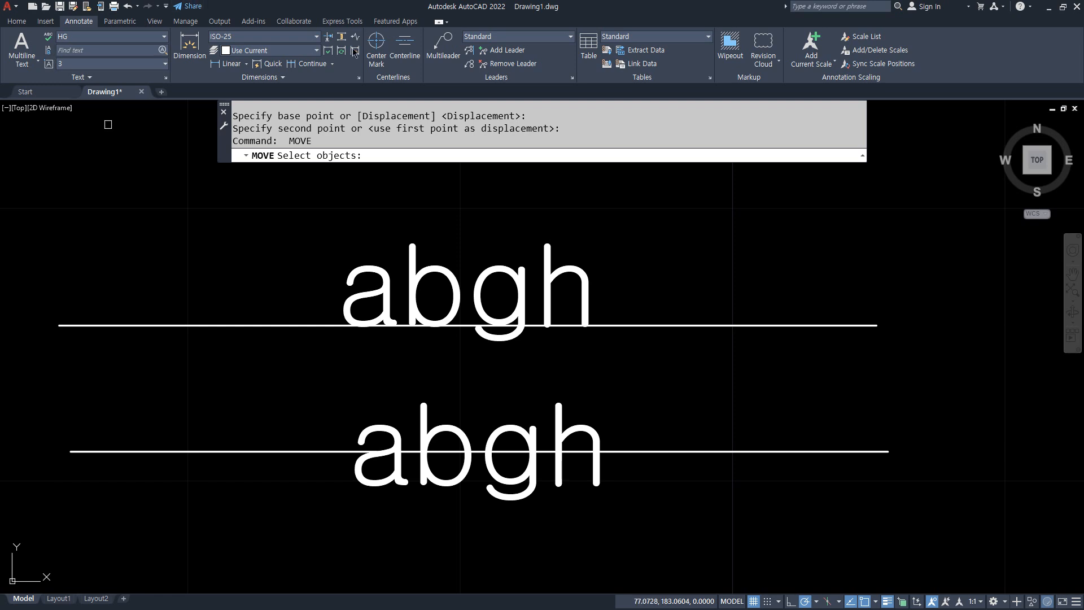
click(545, 299)
key(Escape)
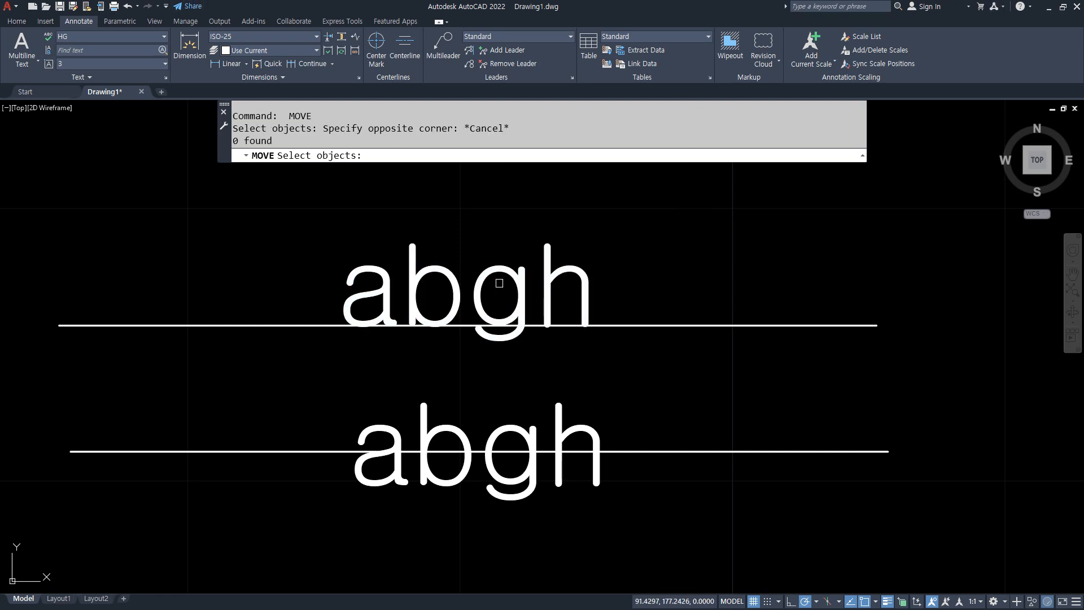
key(Escape)
Erase both "abgh" texts, leaving the two lines in place.
click(419, 423)
click(260, 375)
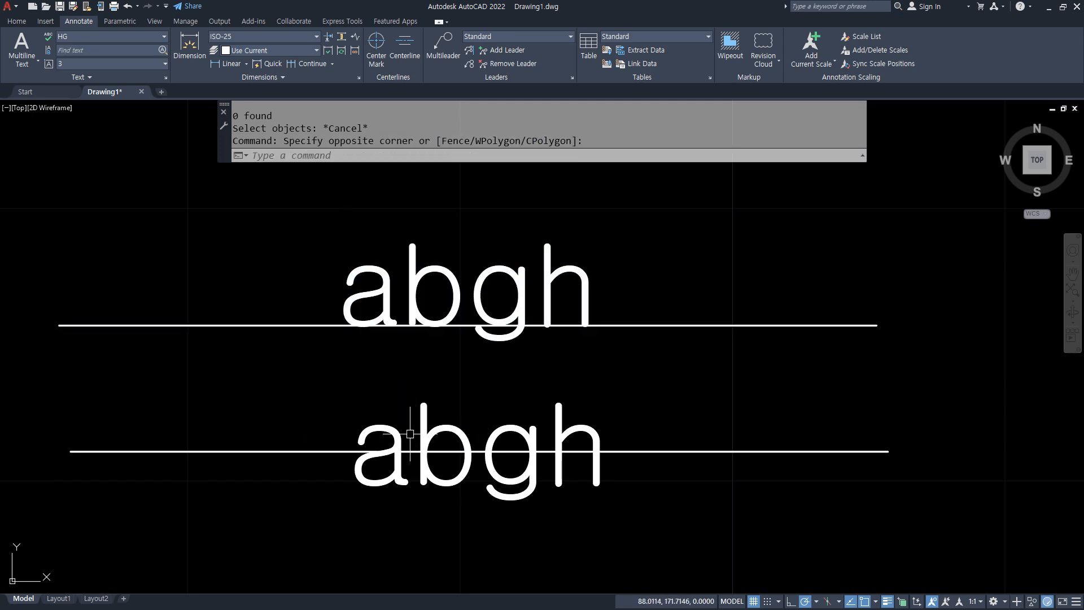
click(409, 287)
text(e)
key(Return)
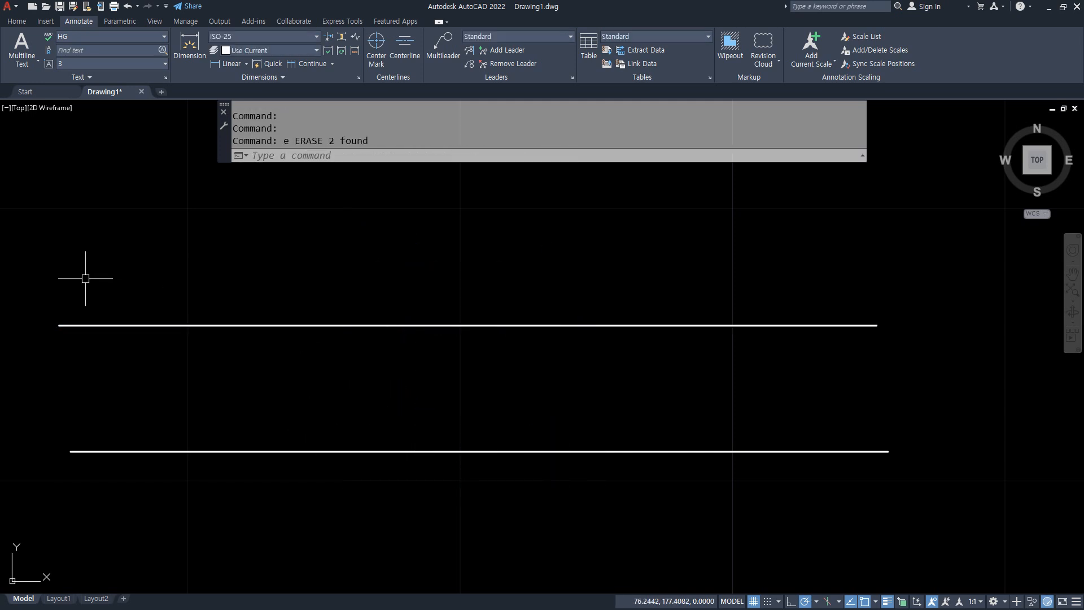
Place the single-line text "aggh" with Left justification at the upper line's left endpoint, keeping height 3 and rotation 0.
text(dt)
key(Return)
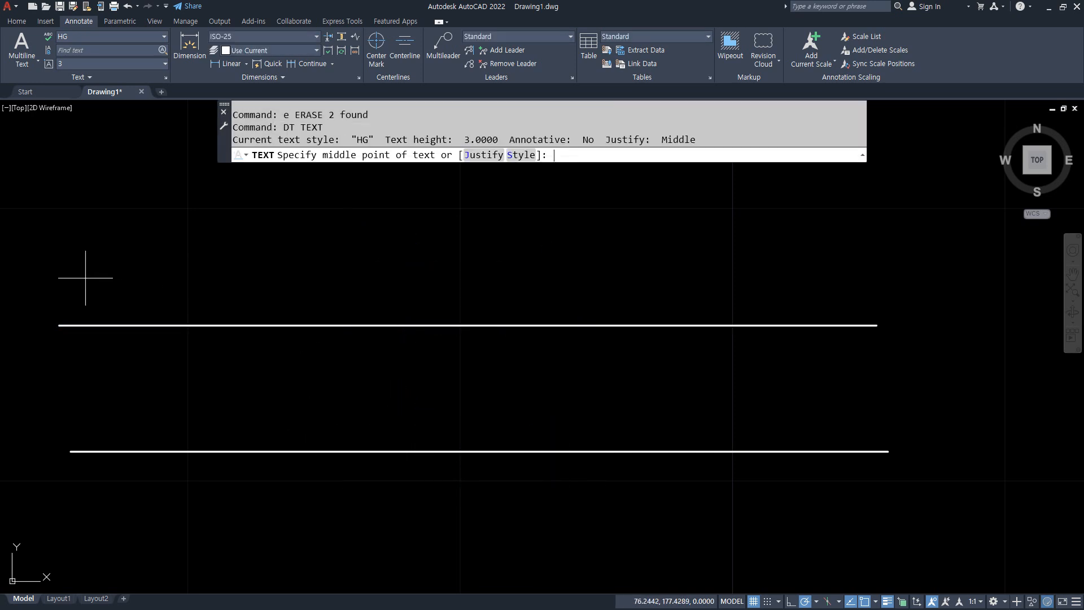
click(487, 156)
click(384, 155)
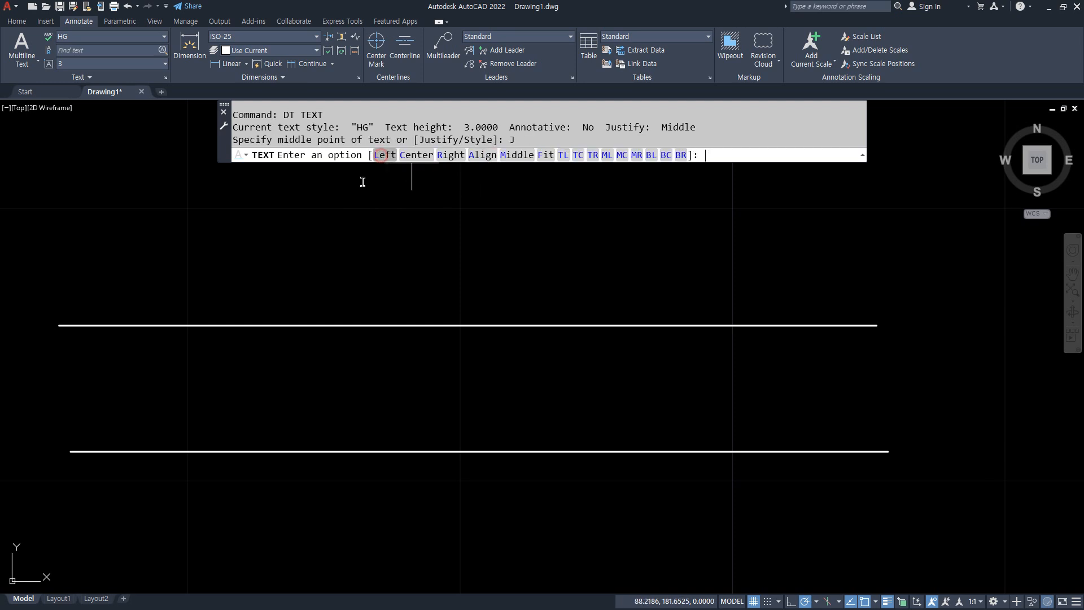
click(121, 320)
key(Return)
key(Return)
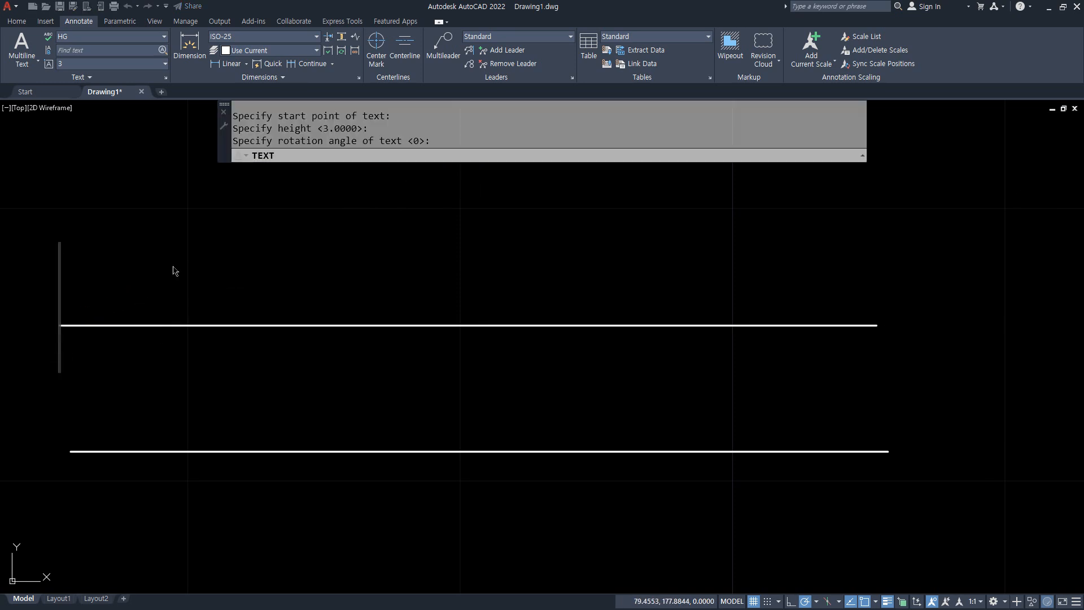
text(ag)
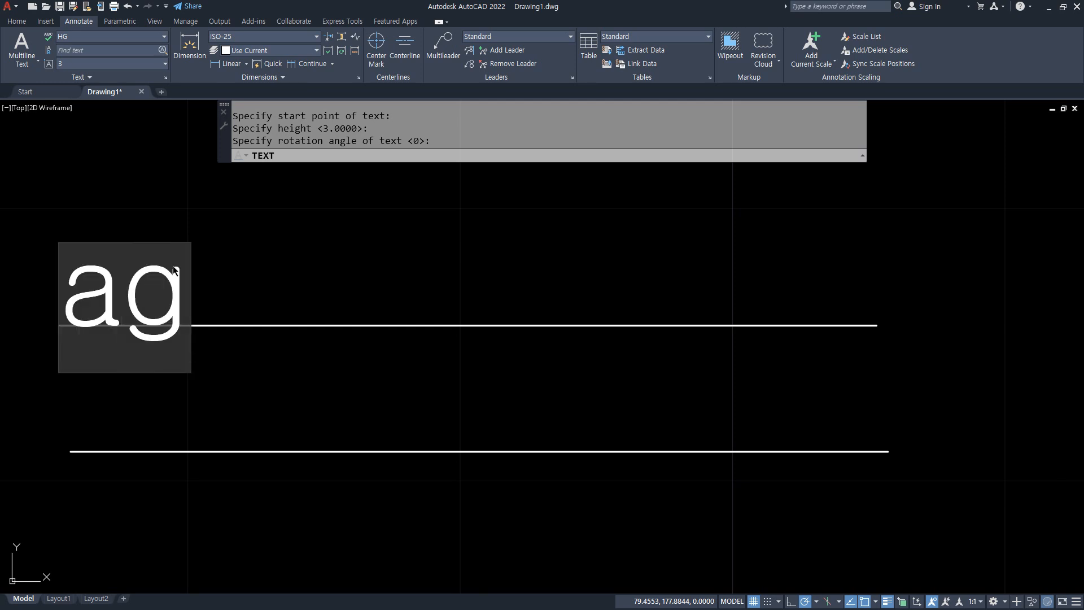
text(h)
text(g)
key(Return)
key(Return)
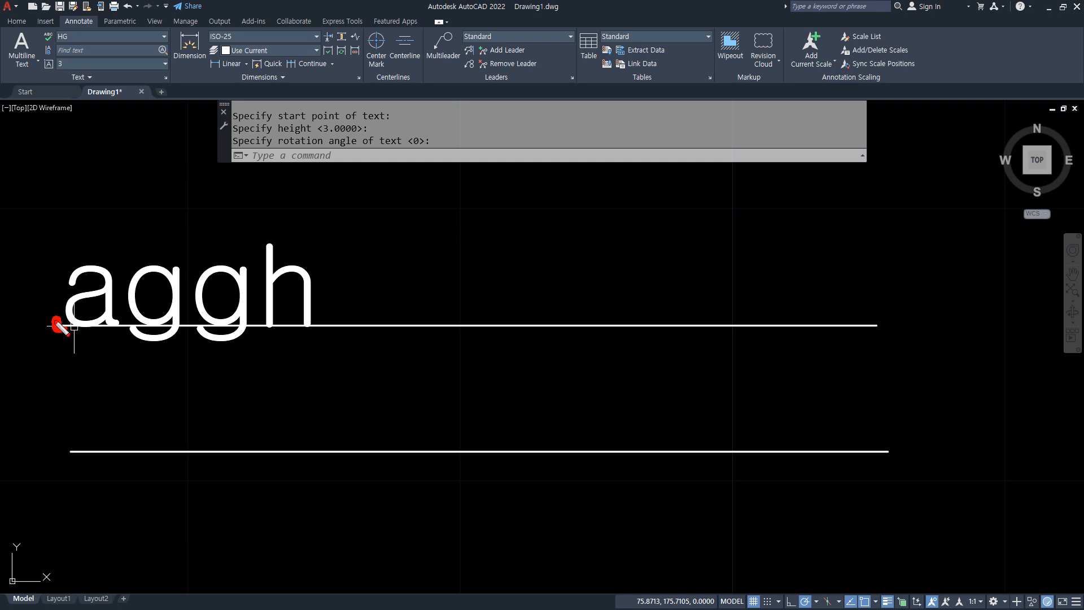
drag(54, 327, 359, 328)
drag(63, 331, 73, 330)
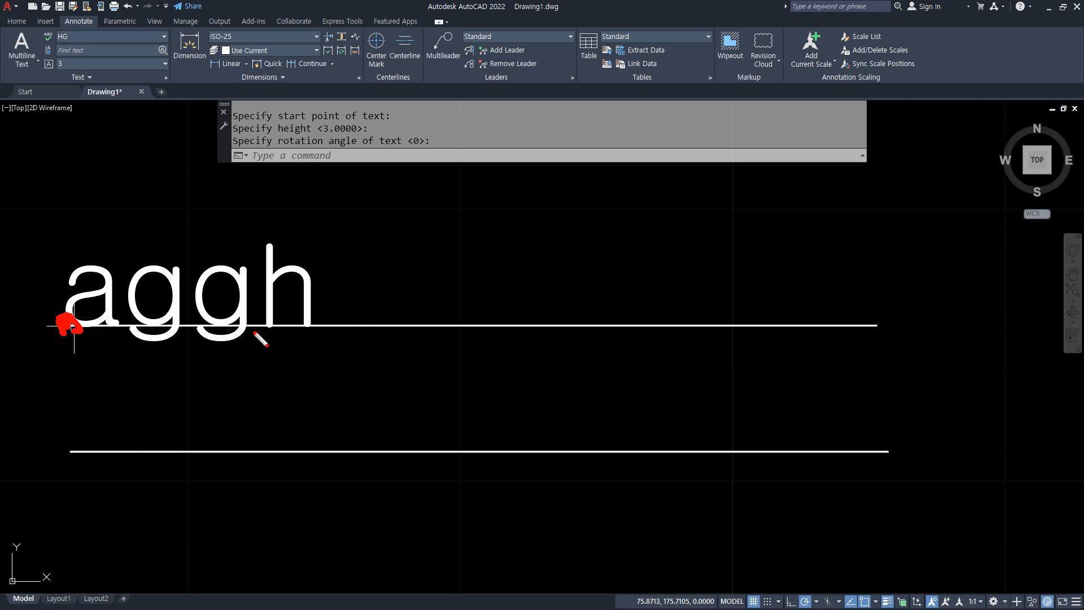
Place the single-line text "abgh" with Right justification at the upper line's right endpoint, keeping height 3 and rotation 0.
text(DT)
key(Return)
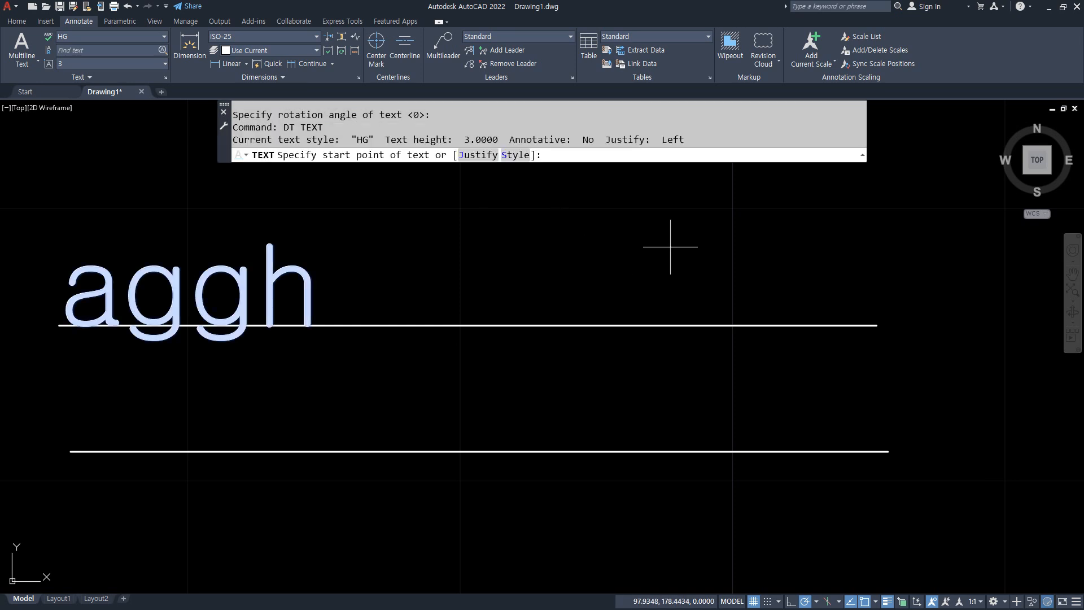
text(j)
key(Return)
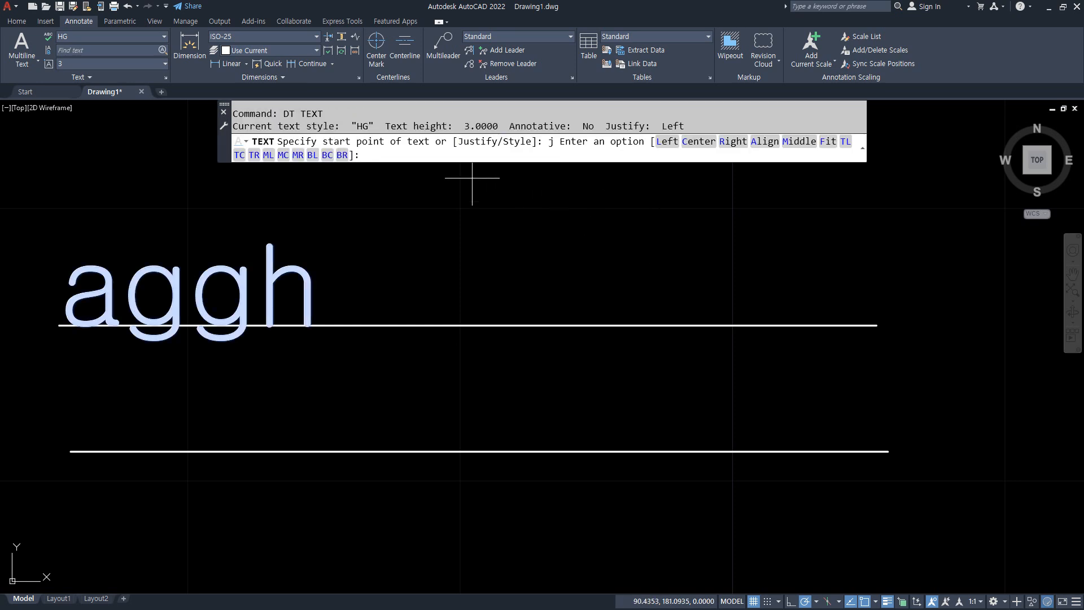
click(727, 145)
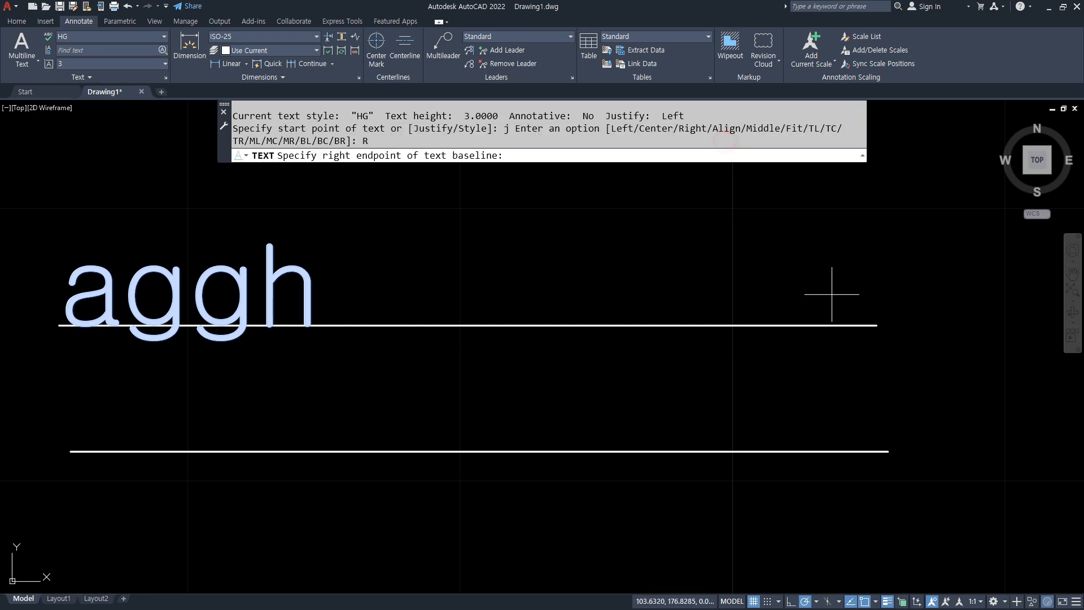
click(852, 323)
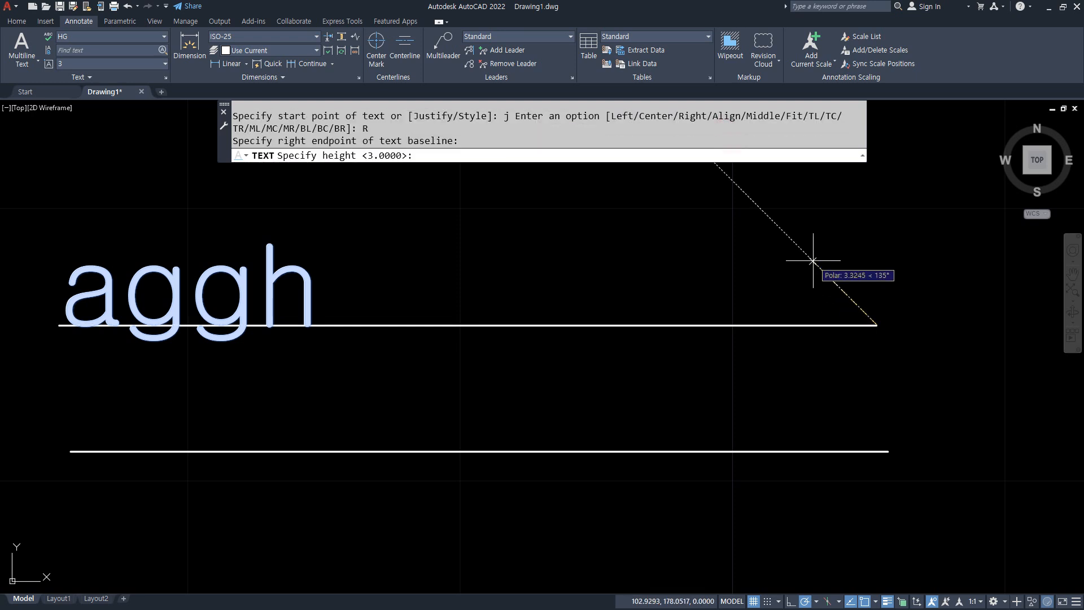
key(Return)
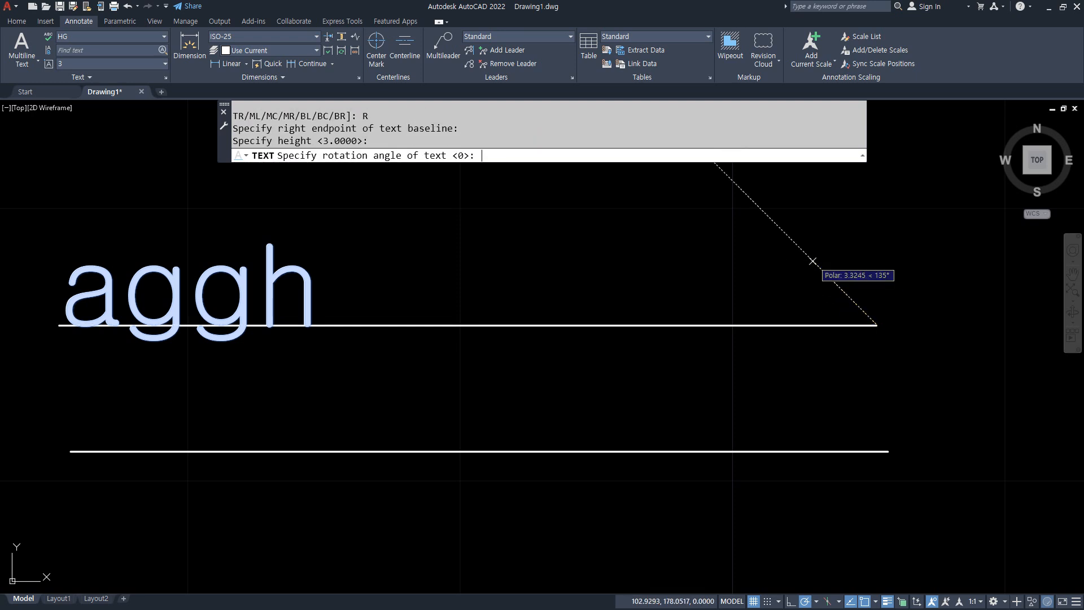
key(Return)
text(abgh)
key(Return)
key(Return)
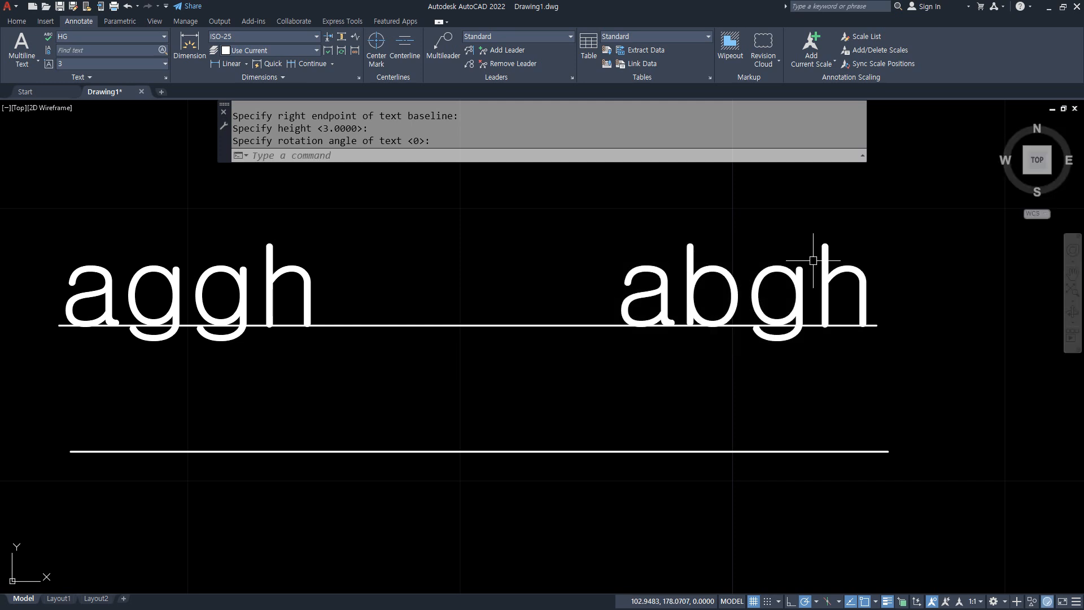
Place the single-line text "abgh" with Center justification at the lower line's midpoint, keeping height 3 and rotation 0.
key(Return)
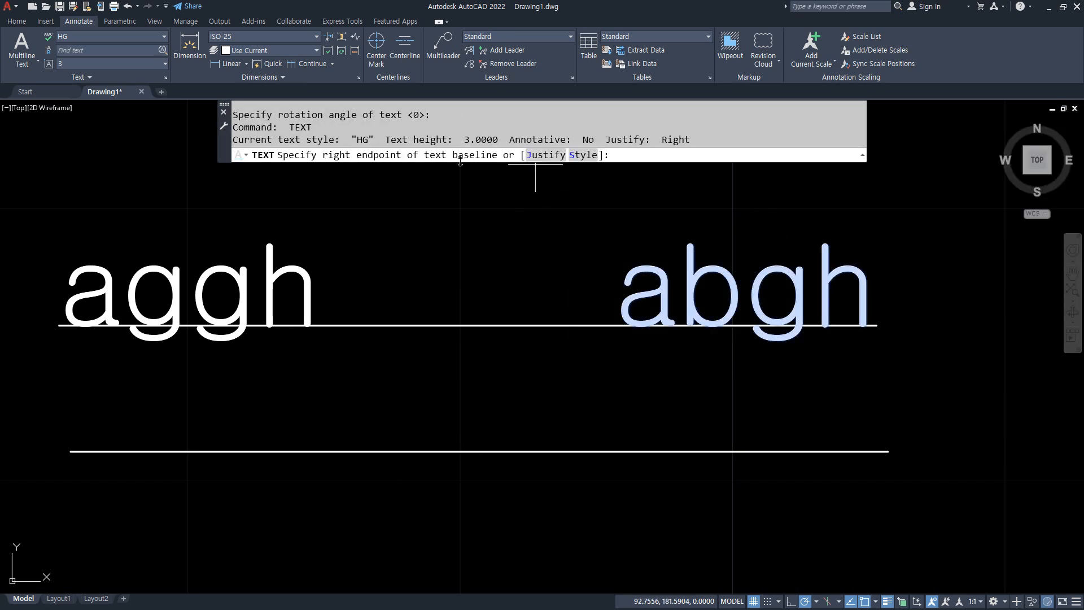
click(545, 155)
click(418, 155)
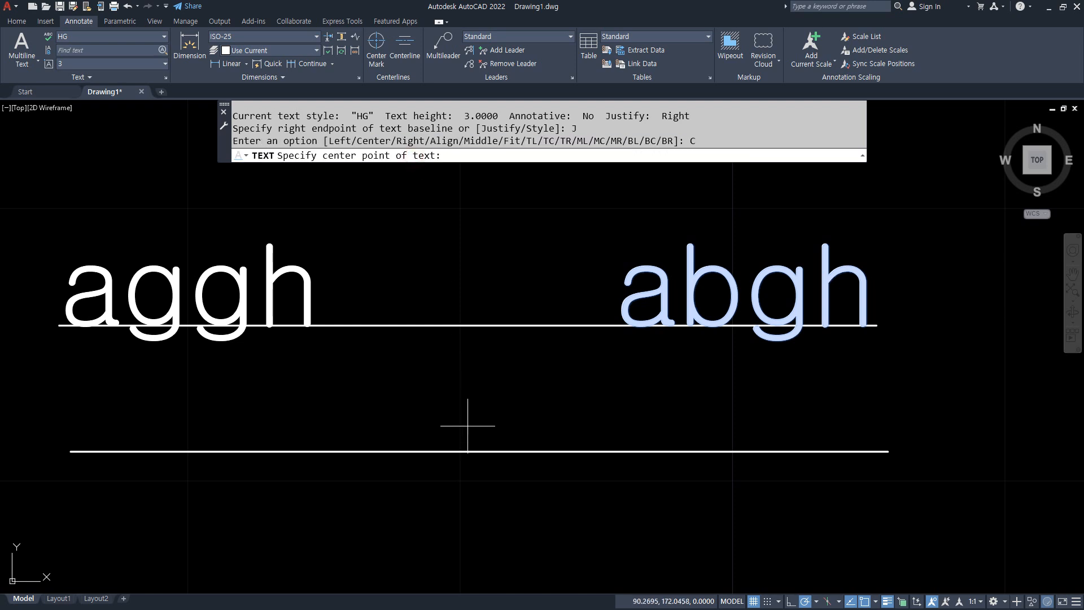
click(473, 450)
key(Return)
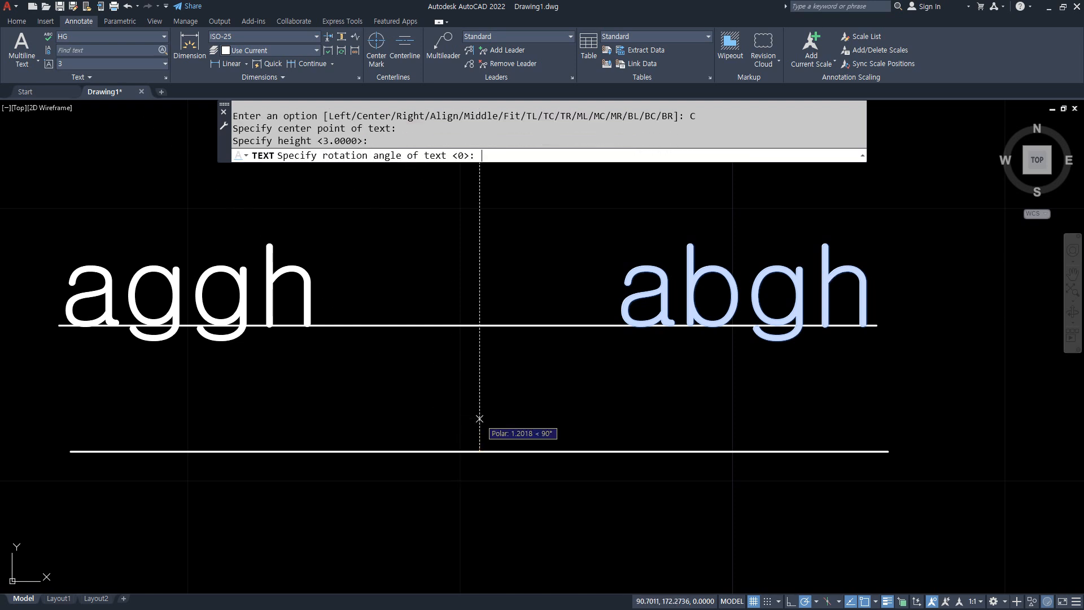
key(Return)
text(abgh)
key(Return)
key(Return)
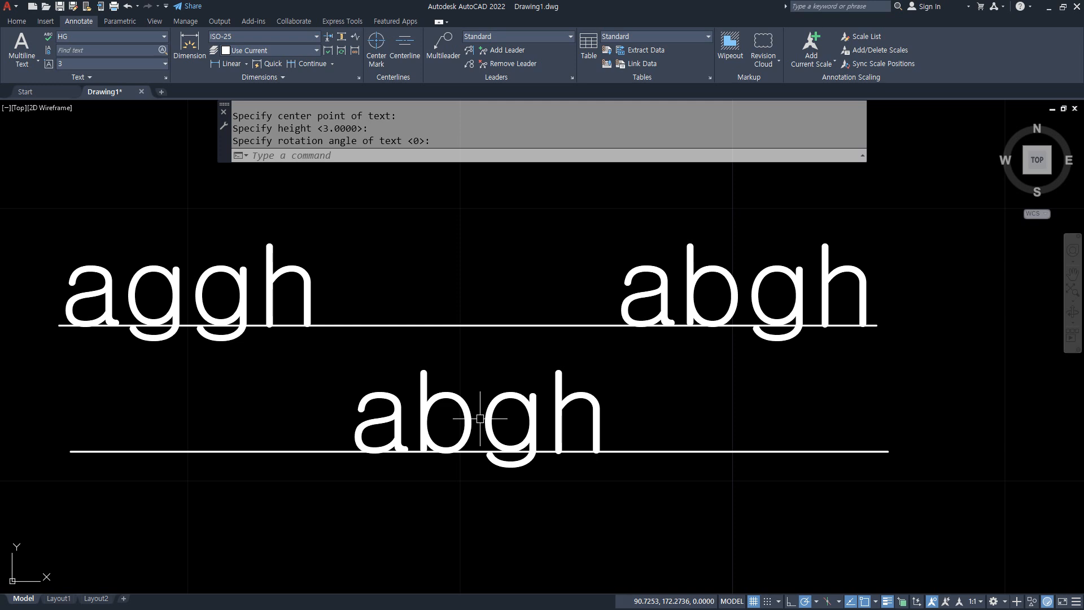
Erase the left-, right- and center-justified texts from the two lines.
click(480, 419)
click(288, 288)
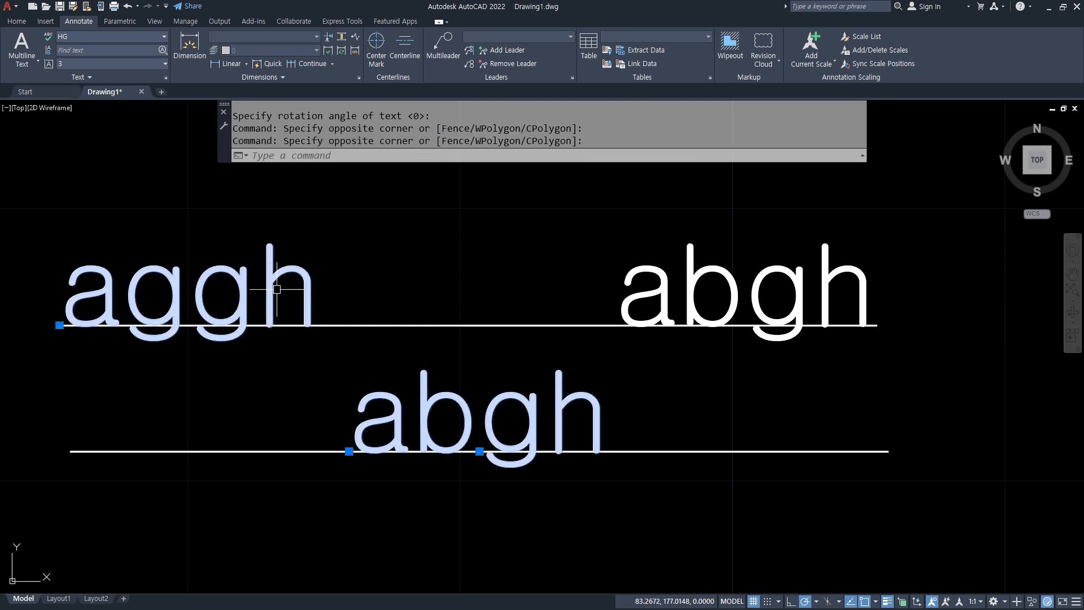
click(728, 254)
key(Delete)
Place the single-line text "abgh" with TL justification at the upper line's left endpoint, keeping height 3 and rotation 0.
text(dt)
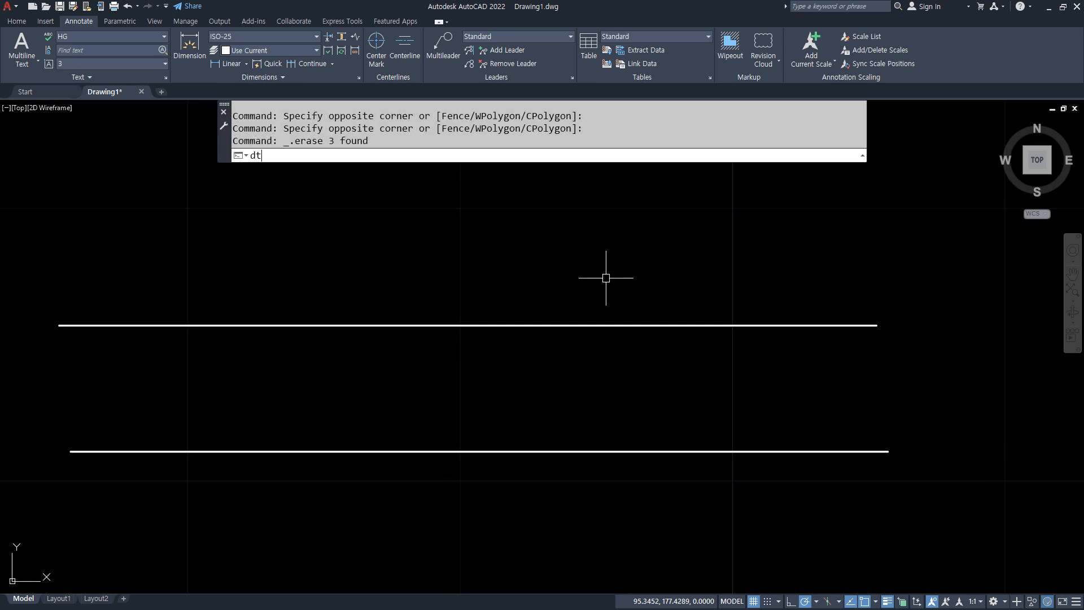
key(Return)
click(484, 155)
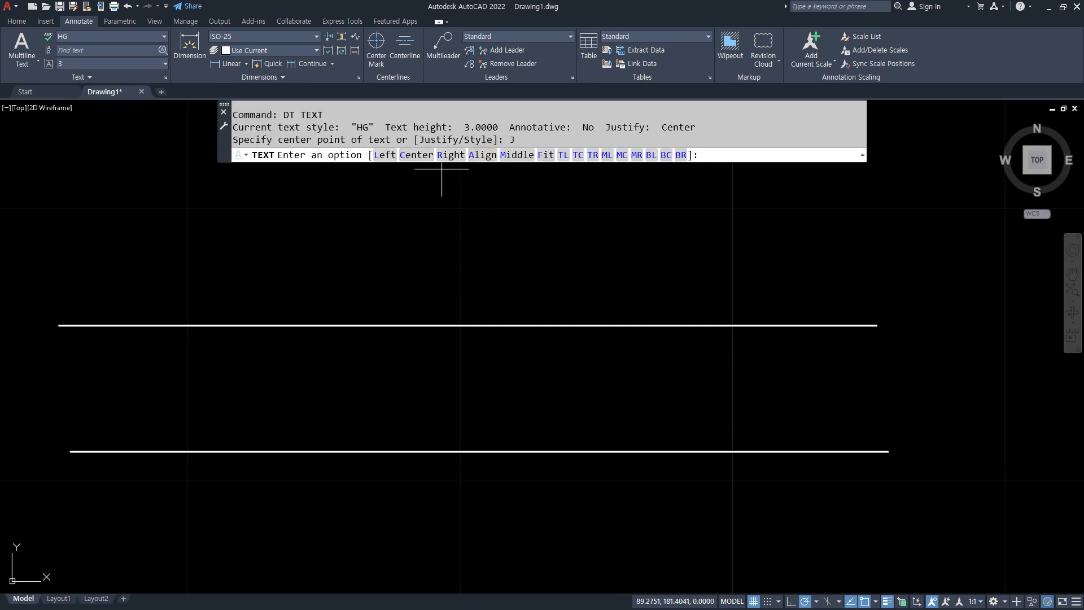
click(561, 154)
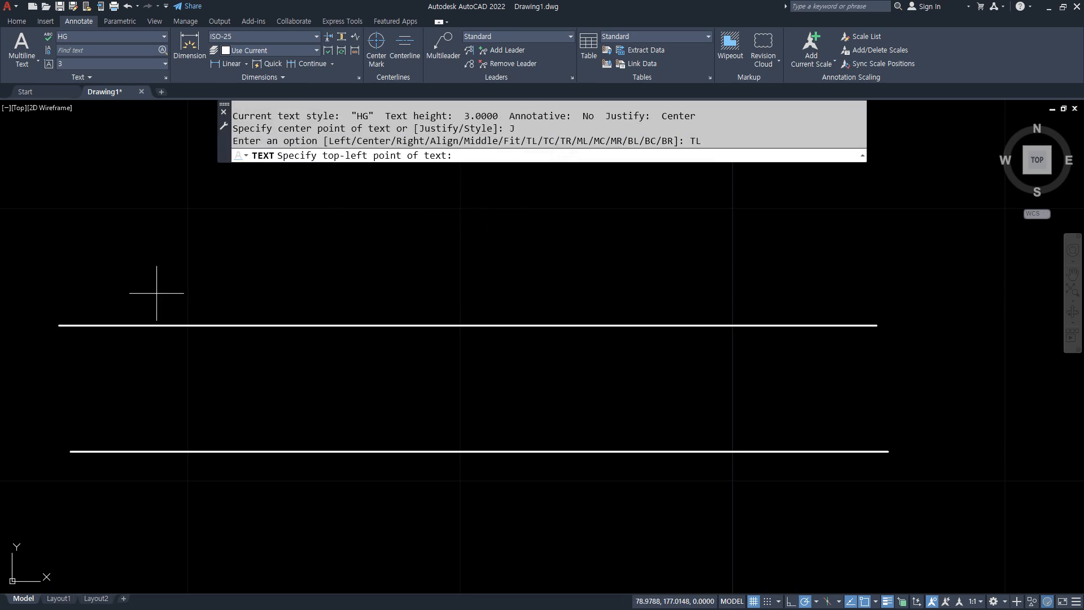
click(59, 326)
key(Return)
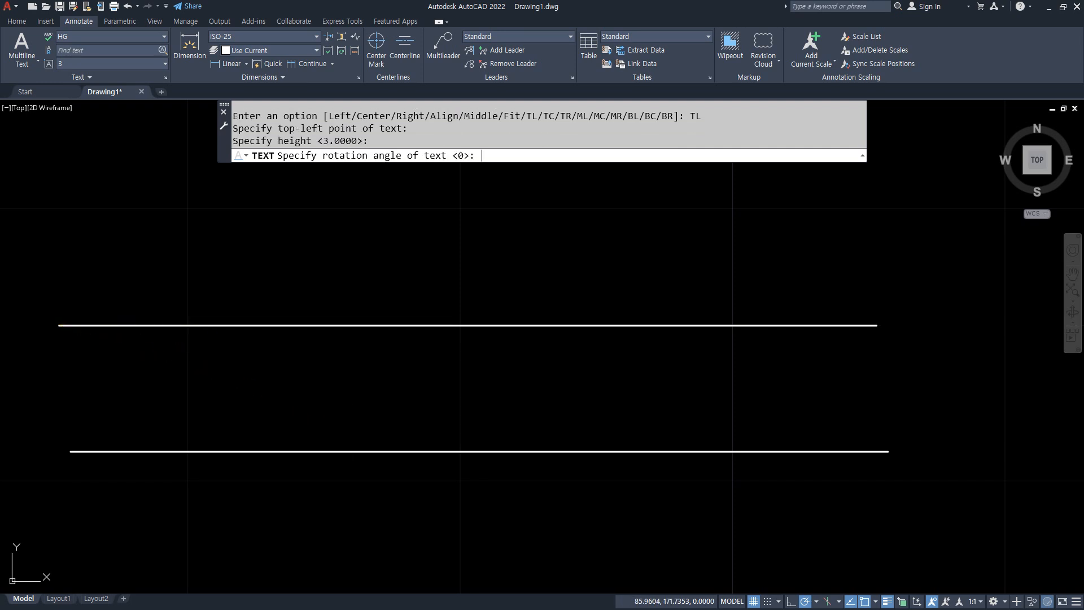
key(Return)
text(abgh)
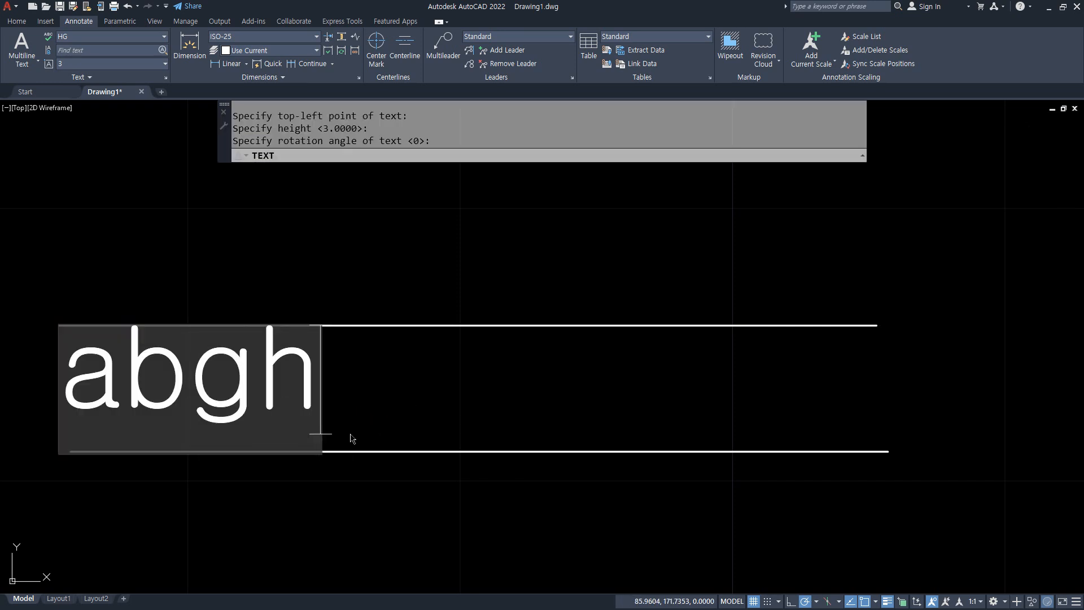
key(Return)
key(Return)
drag(313, 326, 46, 325)
mouse_move(56, 433)
mouse_down()
mouse_move(55, 332)
mouse_move(66, 330)
mouse_up()
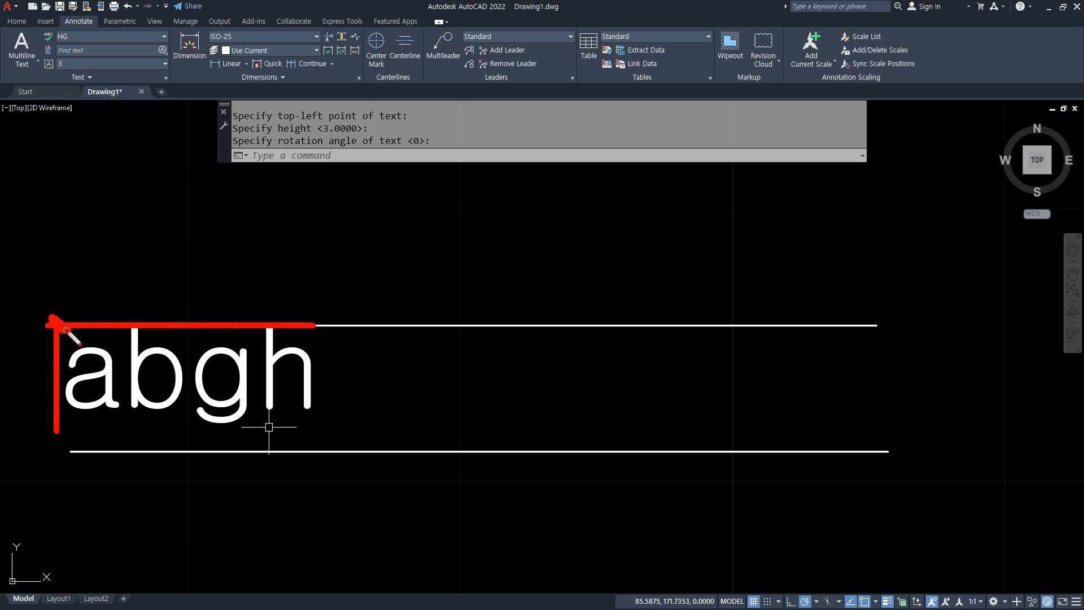
key(Escape)
key(Return)
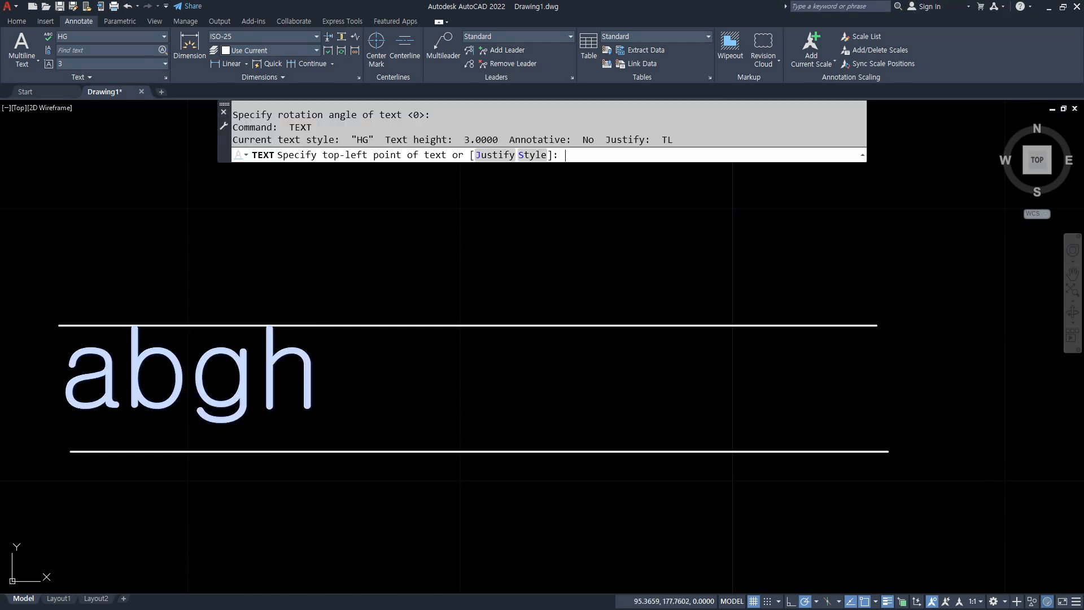
text(j)
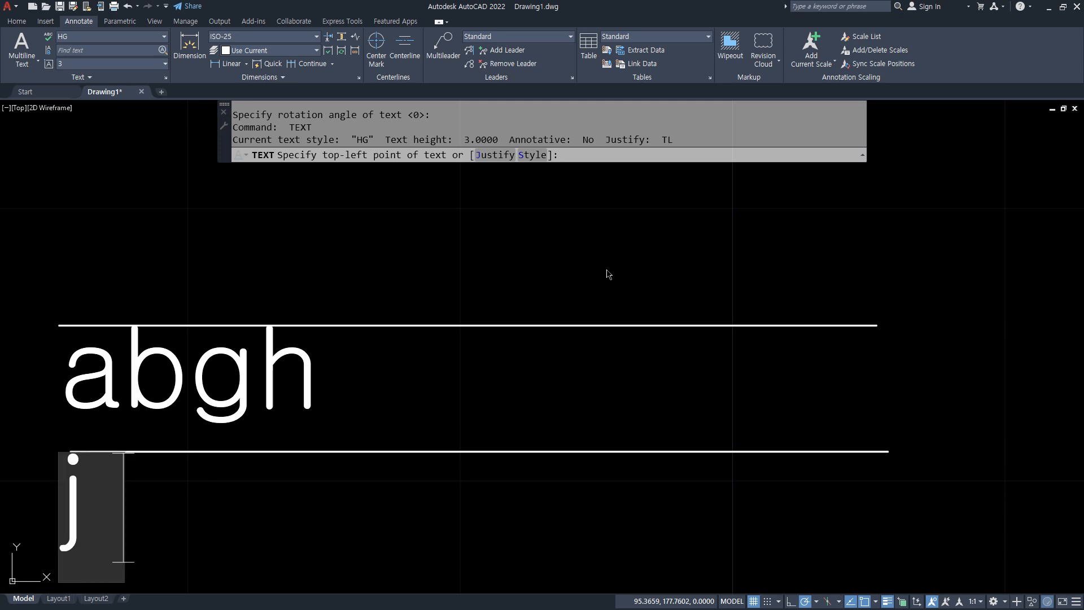
text(tr)
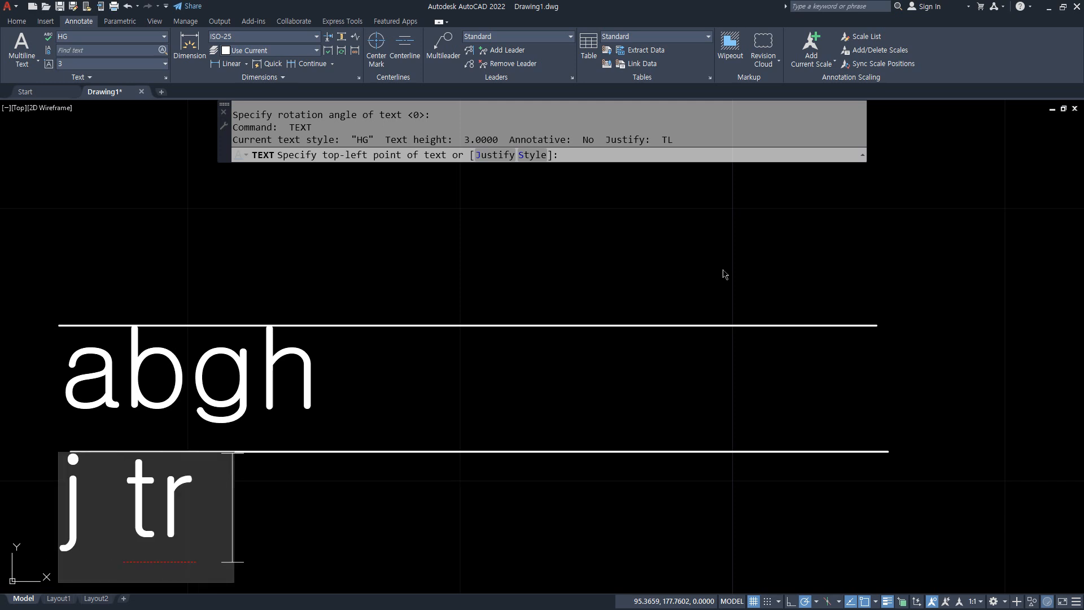
key(Escape)
Place the single-line text "abgh" with TR justification at the upper line's right endpoint, keeping height 3 and rotation 0.
key(Return)
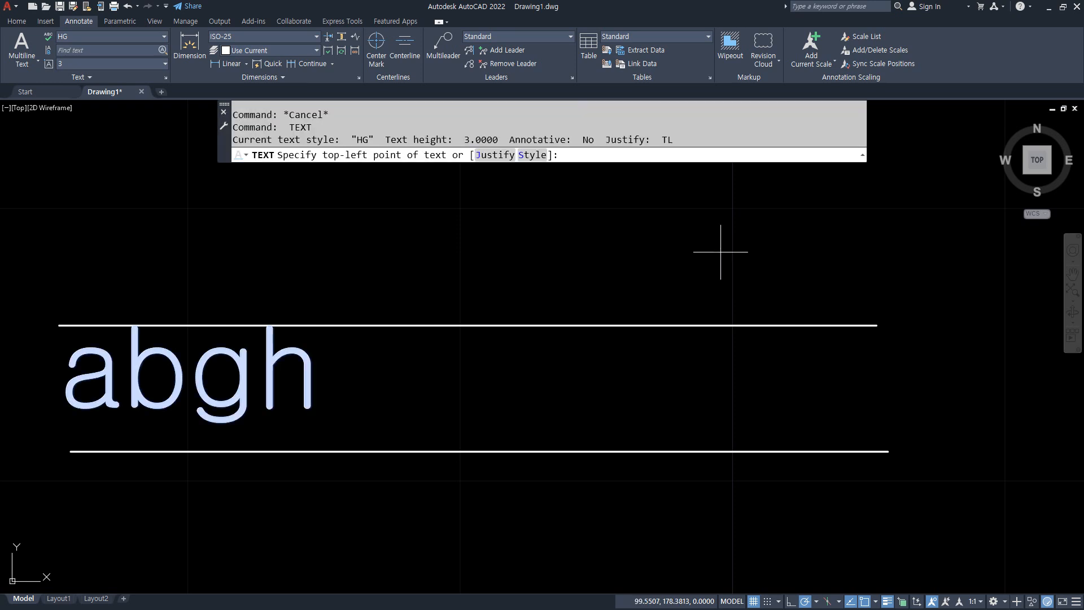
click(500, 157)
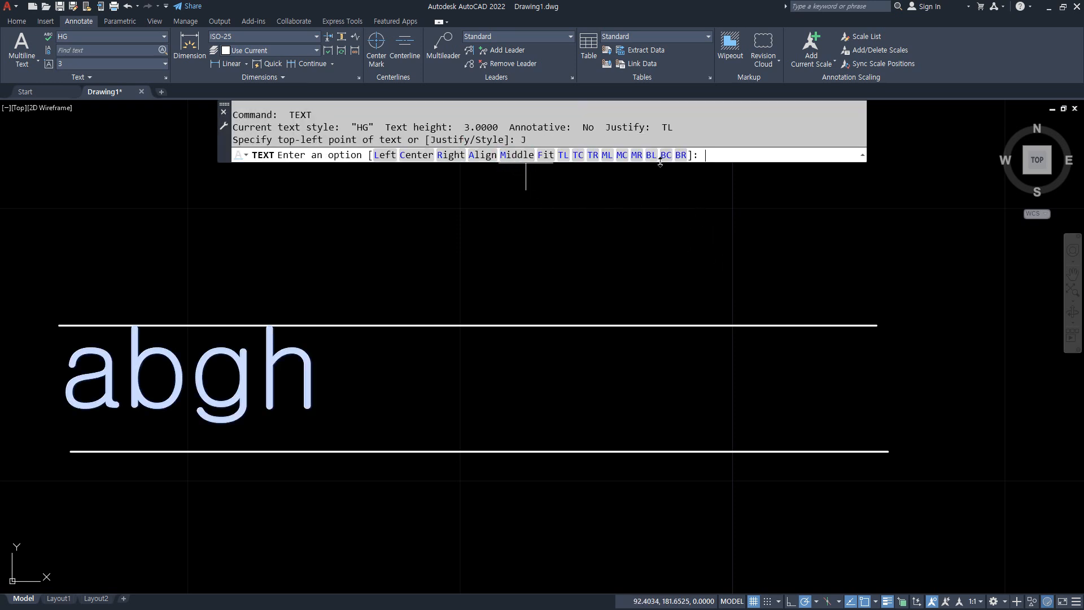
click(592, 156)
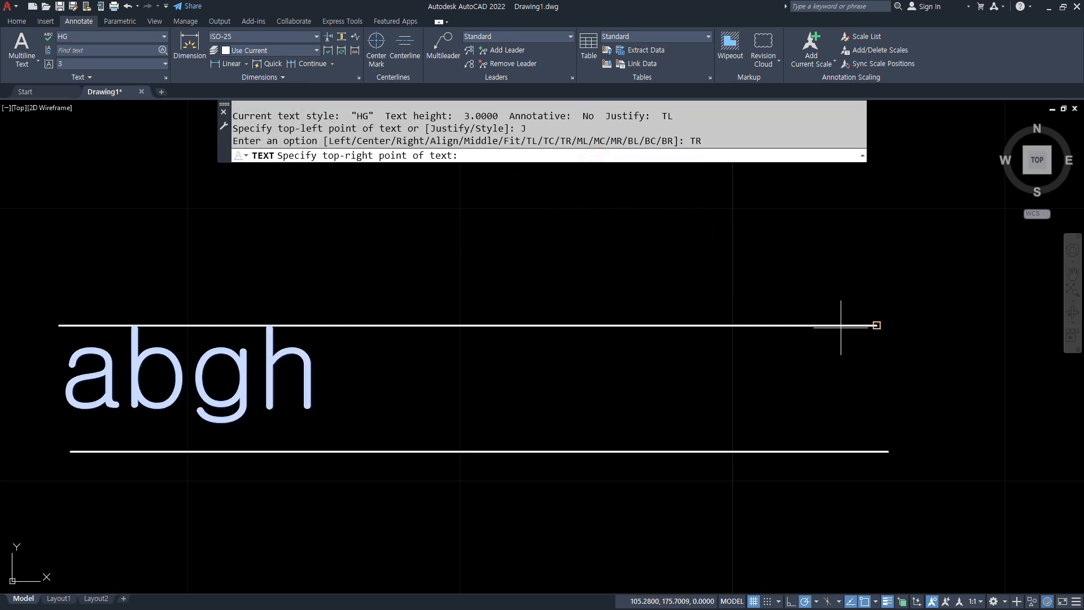
click(877, 325)
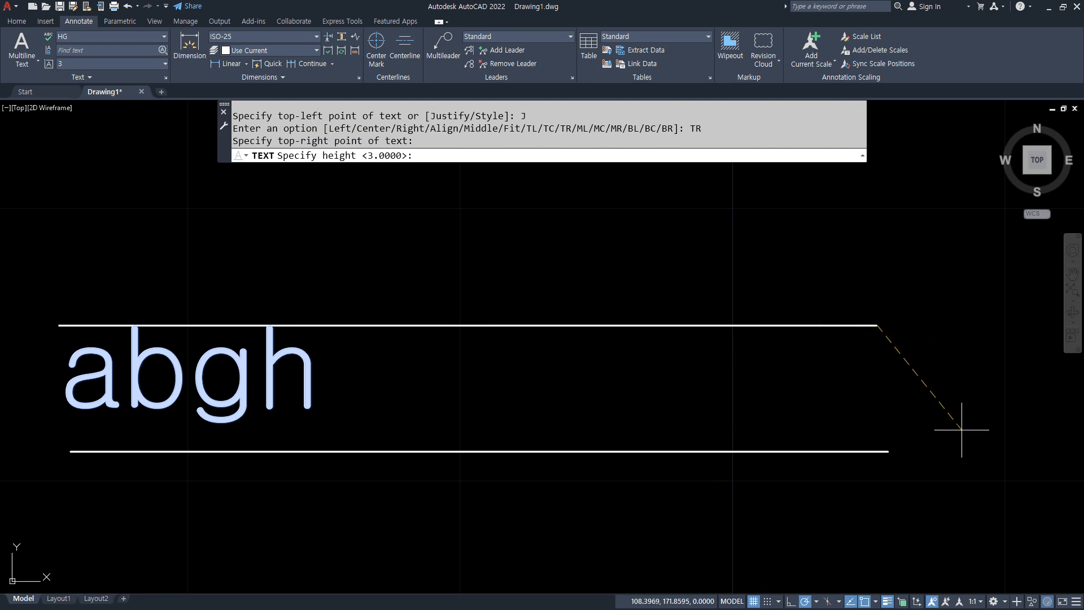
key(Return)
key(Return)
text(abgh)
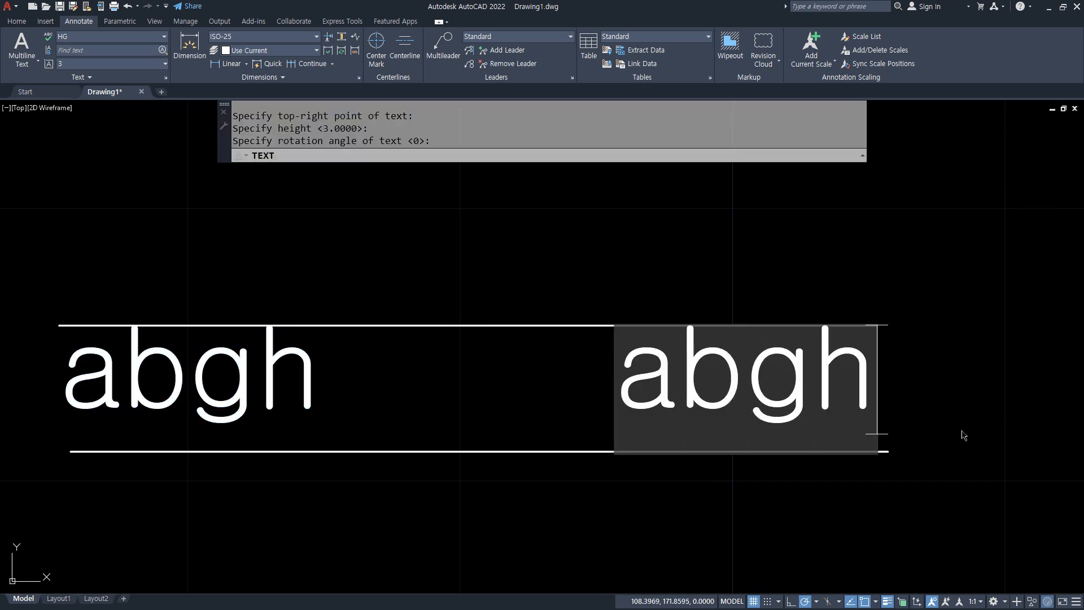
key(Return)
key(Return)
mouse_move(610, 329)
mouse_down()
mouse_move(838, 326)
mouse_move(872, 417)
mouse_move(867, 325)
mouse_up()
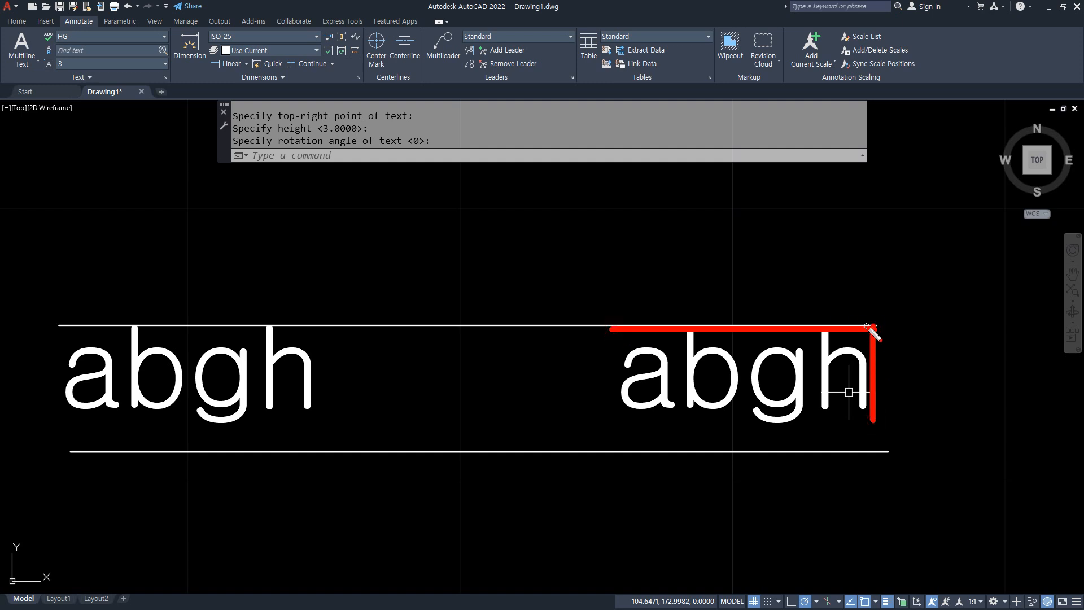
Erase the TL- and TR-justified texts below the upper line.
click(865, 333)
click(160, 390)
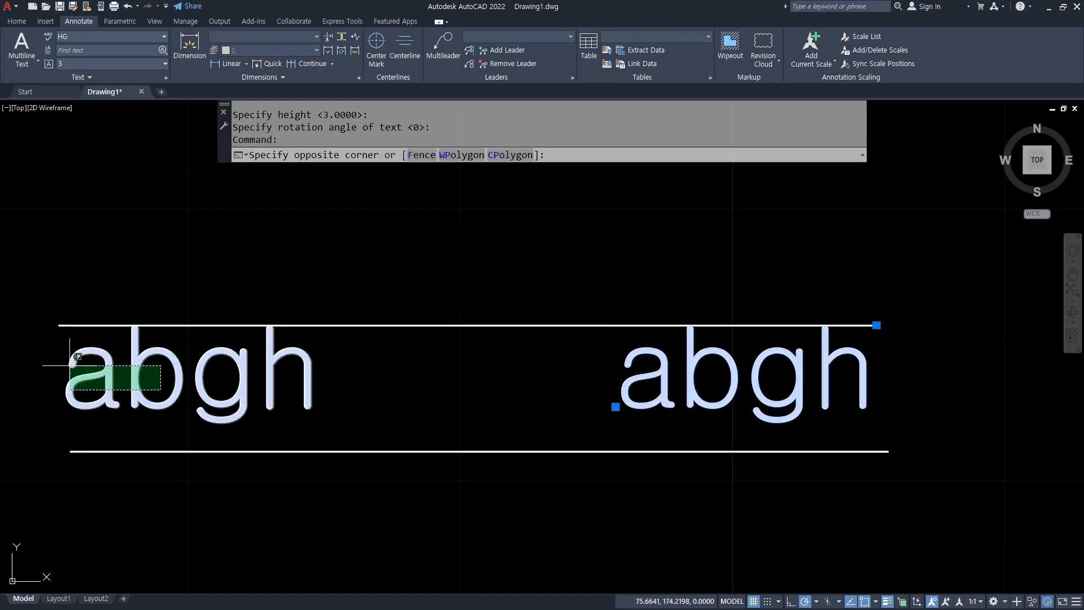
click(69, 366)
text(e)
key(Return)
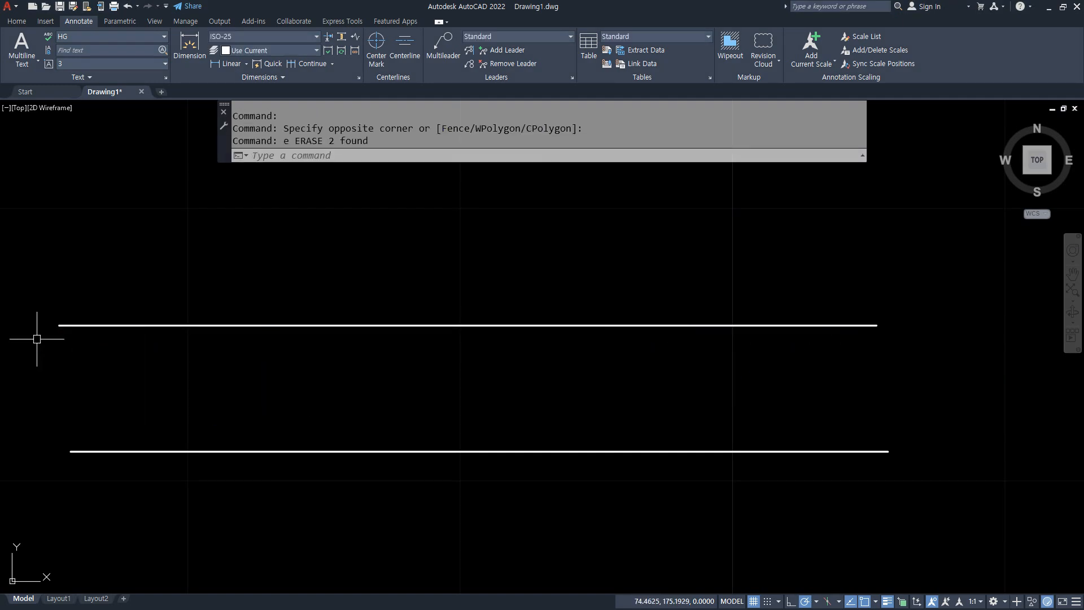
Place the single-line text "abgh" with ML justification at the upper line's left endpoint, keeping height 3 and rotation 0.
text(dt)
key(Return)
text(j)
key(Return)
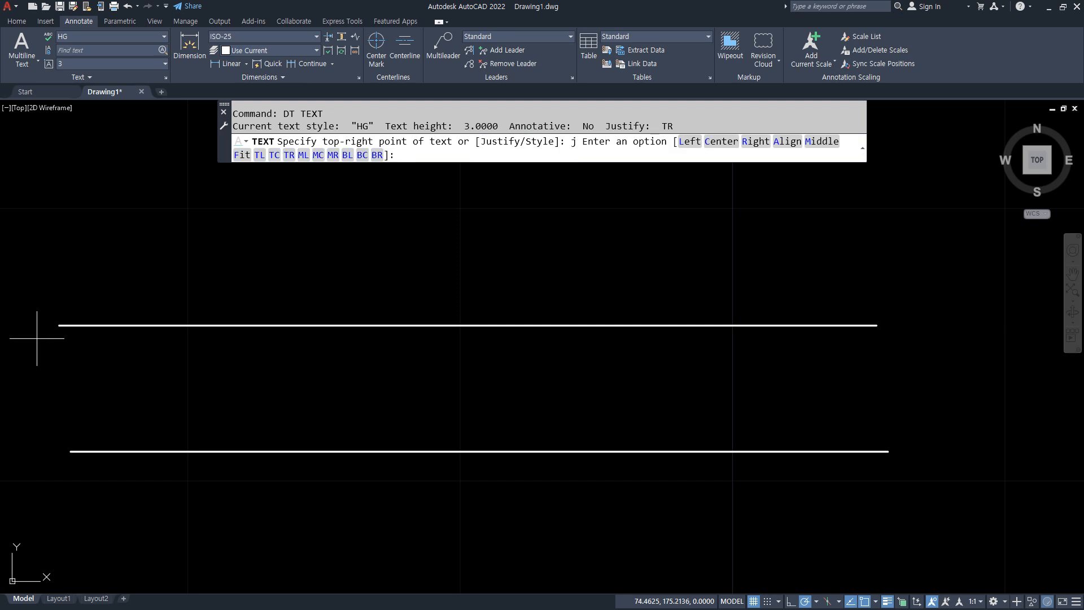
text(ml)
key(Return)
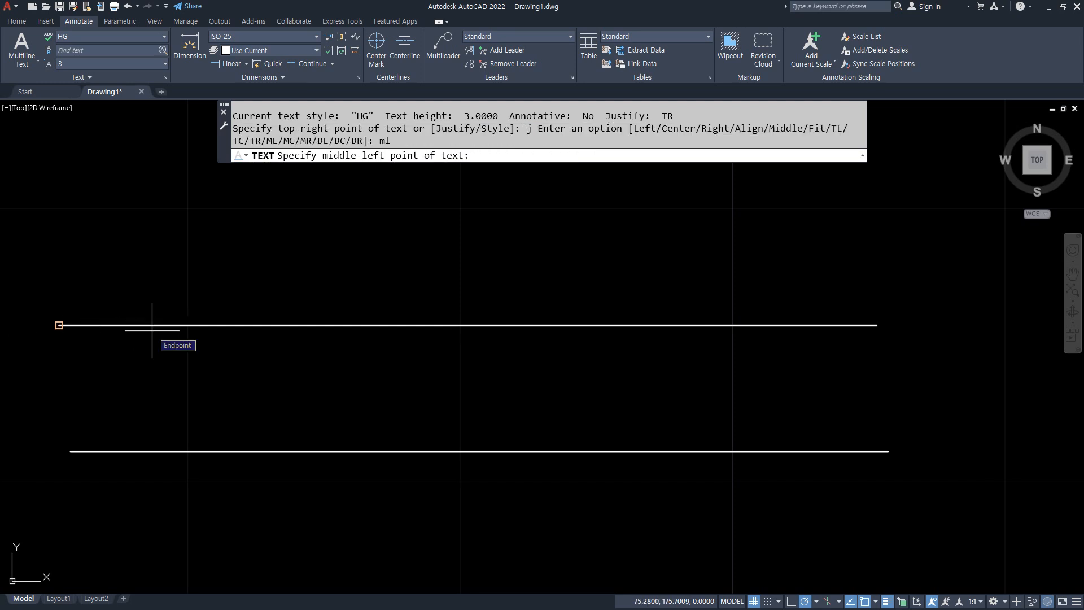
click(152, 331)
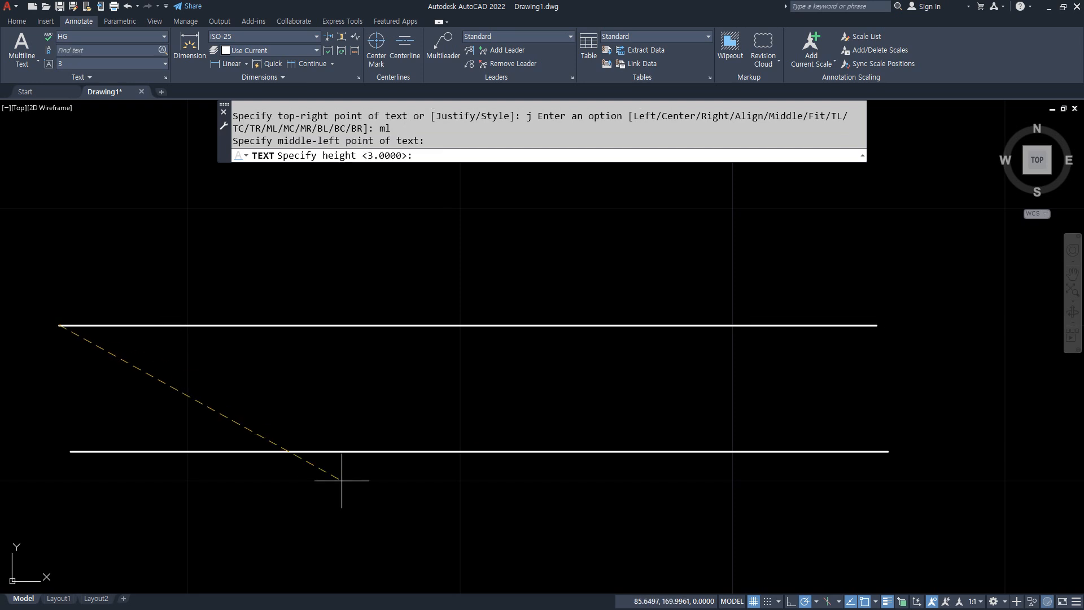
key(Return)
key(Return)
text(ab)
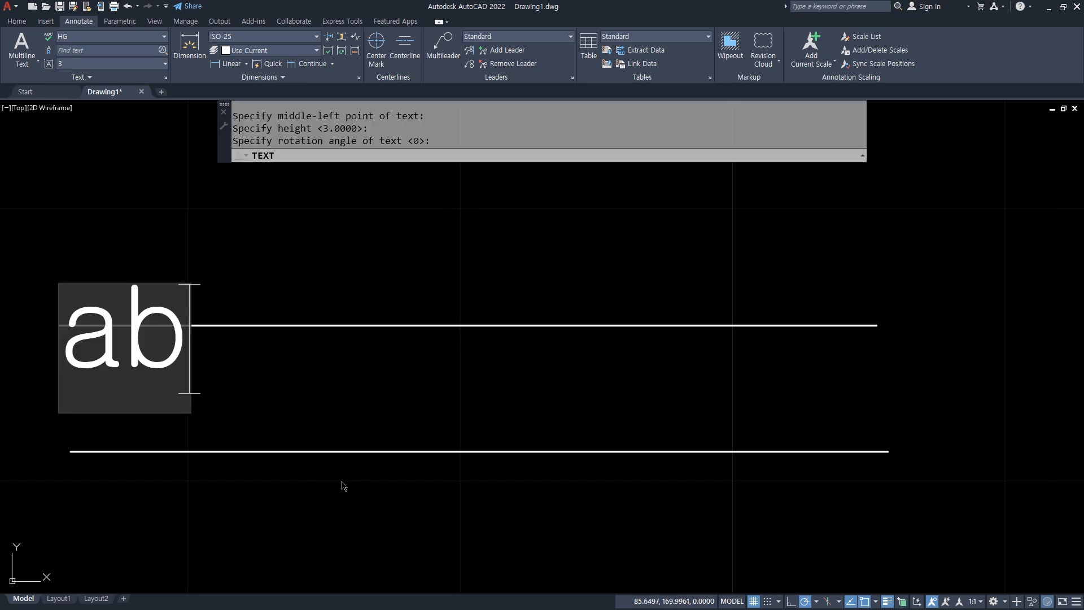
text(gh)
key(Return)
key(Return)
Examine up close how the ML-justified text's top, baseline and mid-height sit relative to the upper line.
scroll(157, 358, up, 2)
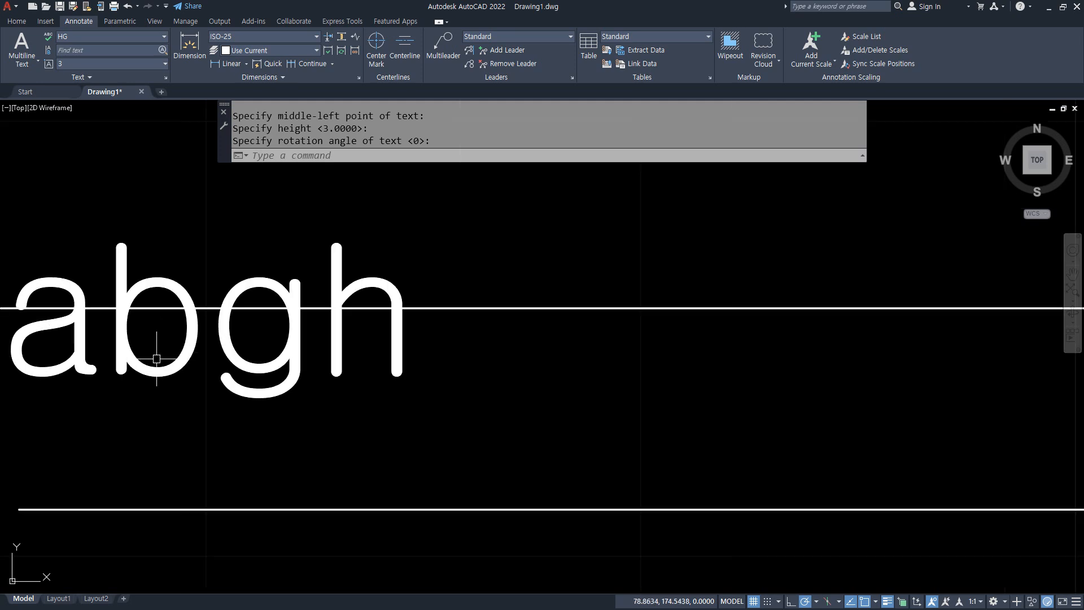
middle_drag(94, 368, 344, 368)
drag(290, 240, 415, 240)
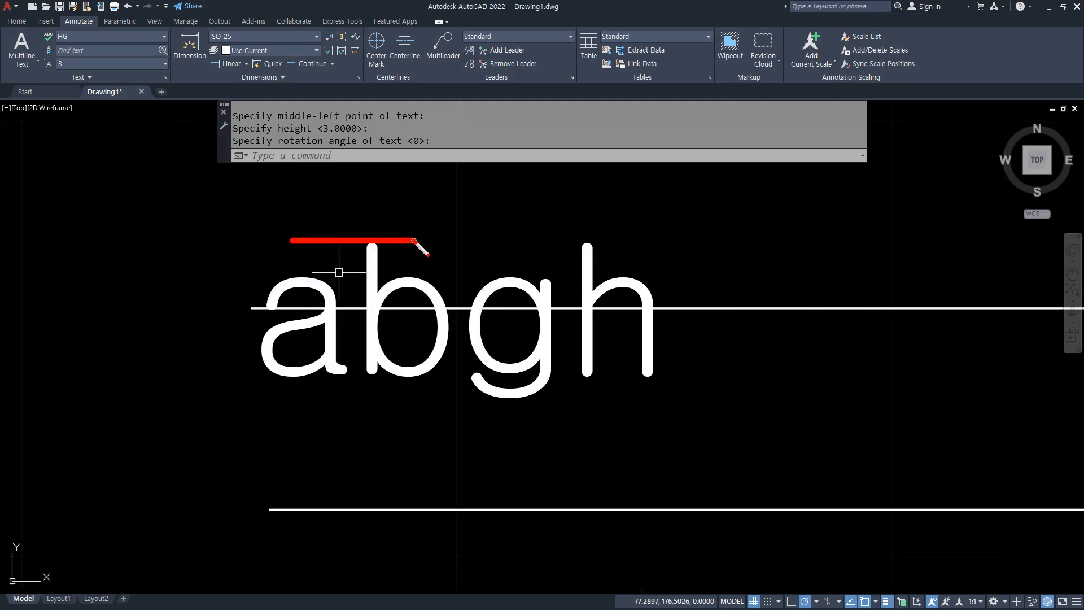
mouse_move(406, 376)
mouse_down()
mouse_move(271, 375)
mouse_move(495, 376)
mouse_up()
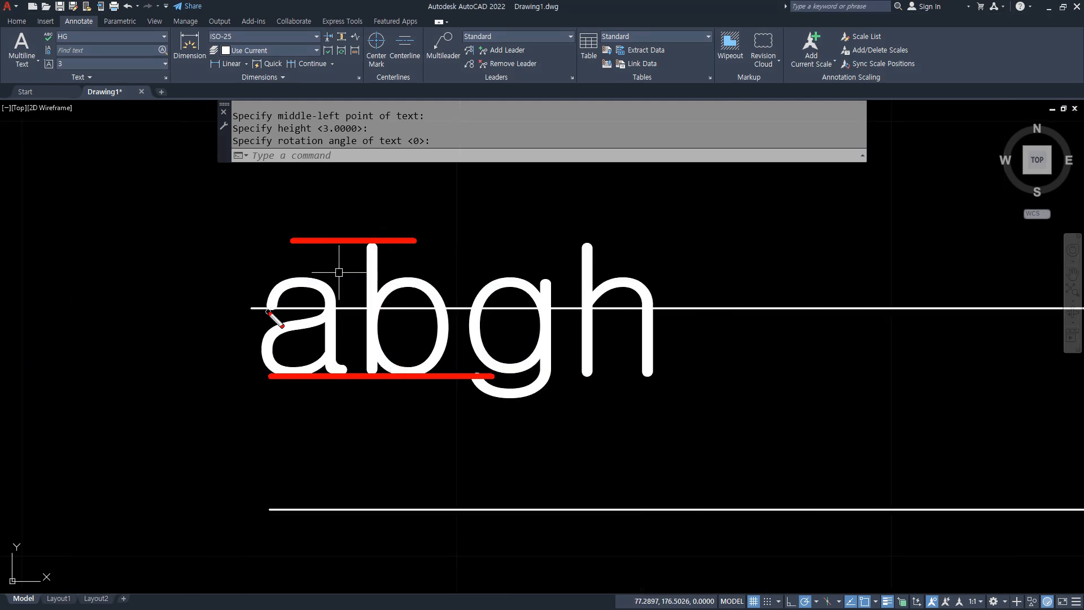
drag(269, 312, 639, 311)
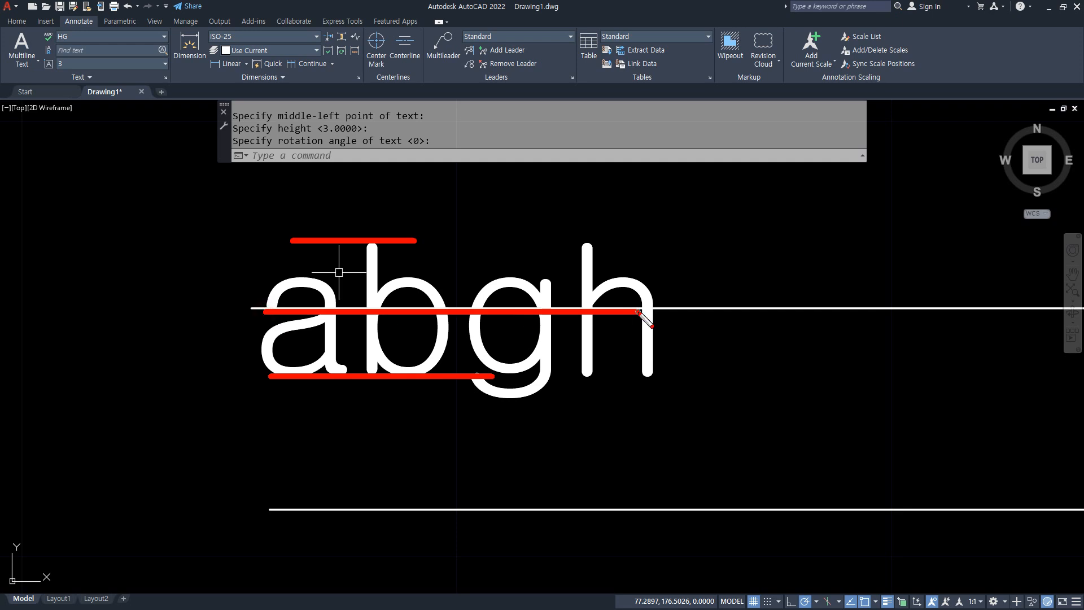
key(e)
mouse_move(272, 311)
mouse_down()
mouse_move(266, 319)
mouse_move(270, 304)
mouse_up()
drag(459, 306, 460, 305)
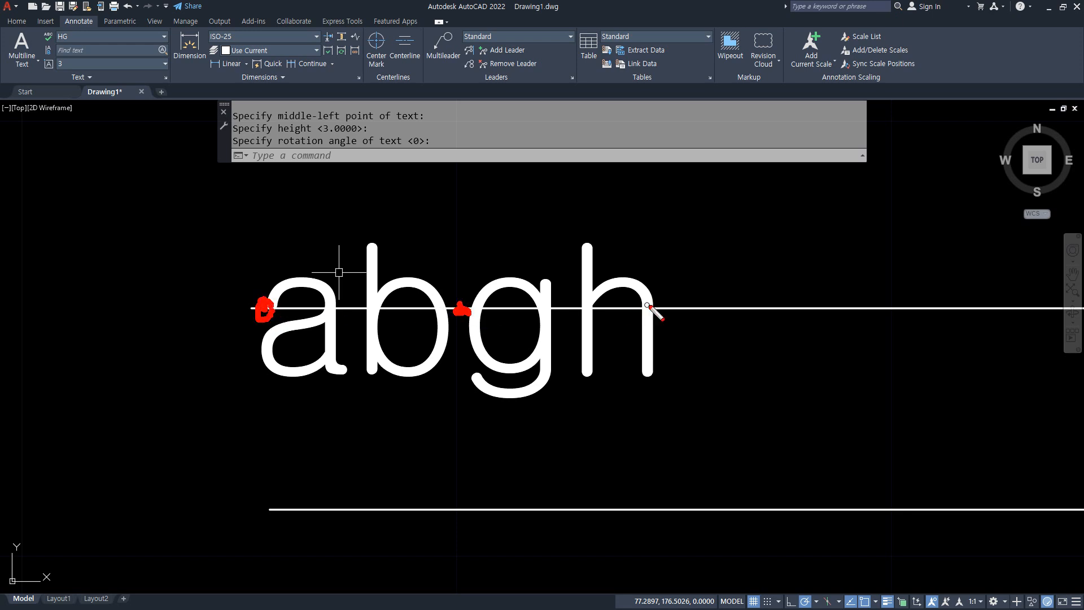
drag(648, 306, 653, 306)
key(Escape)
Erase the ML-justified text from the upper line.
click(626, 388)
click(425, 335)
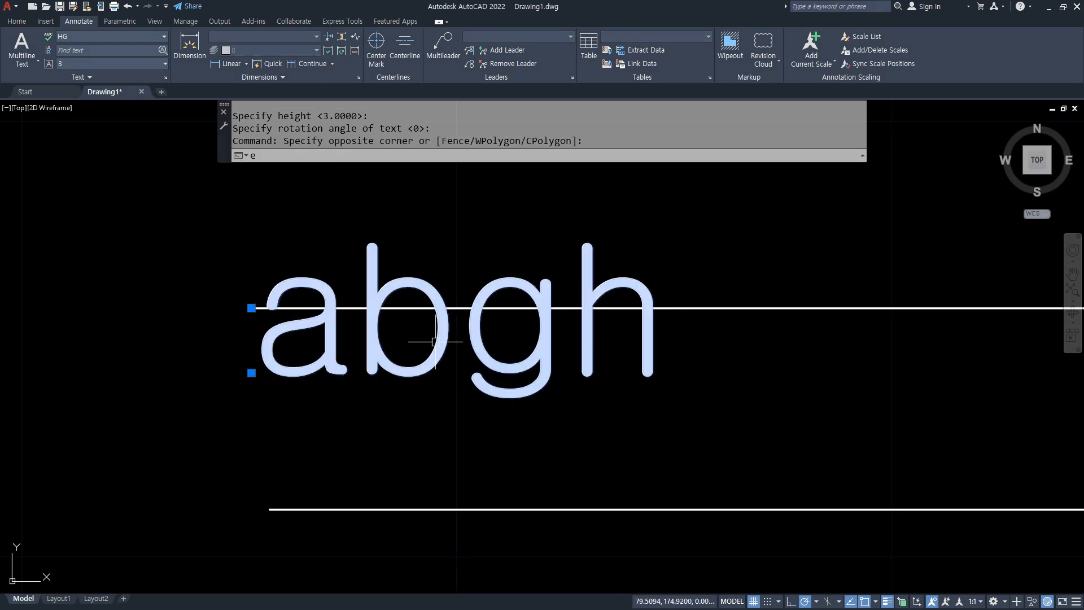
text(e)
key(Return)
Place the single-line text "abgh" with BL justification at the upper line's left endpoint, keeping height 3 and rotation 0.
text(dt)
key(Return)
text(h)
key(Return)
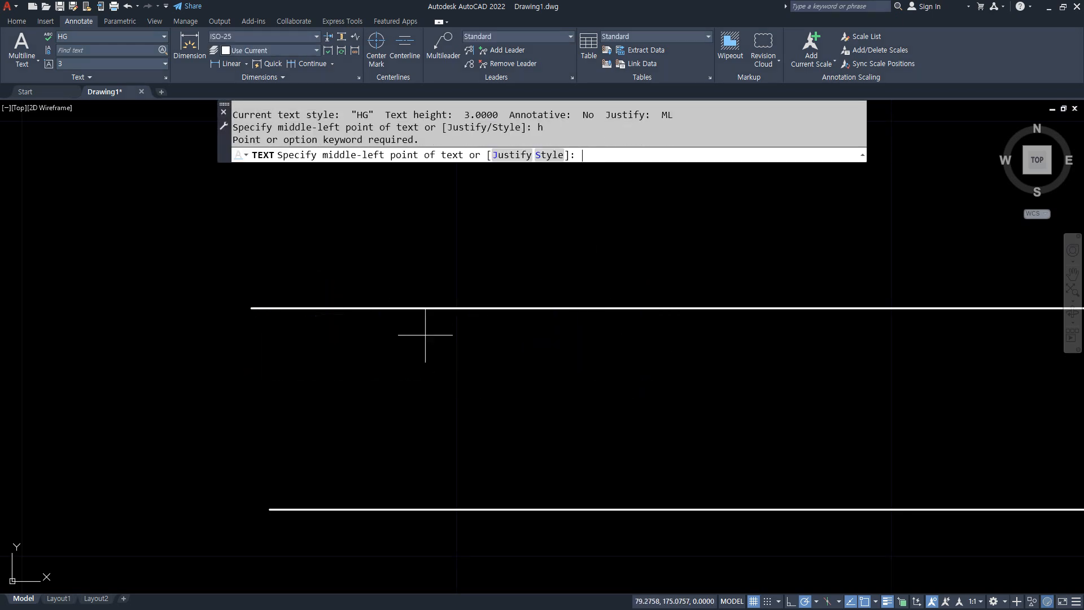
click(512, 155)
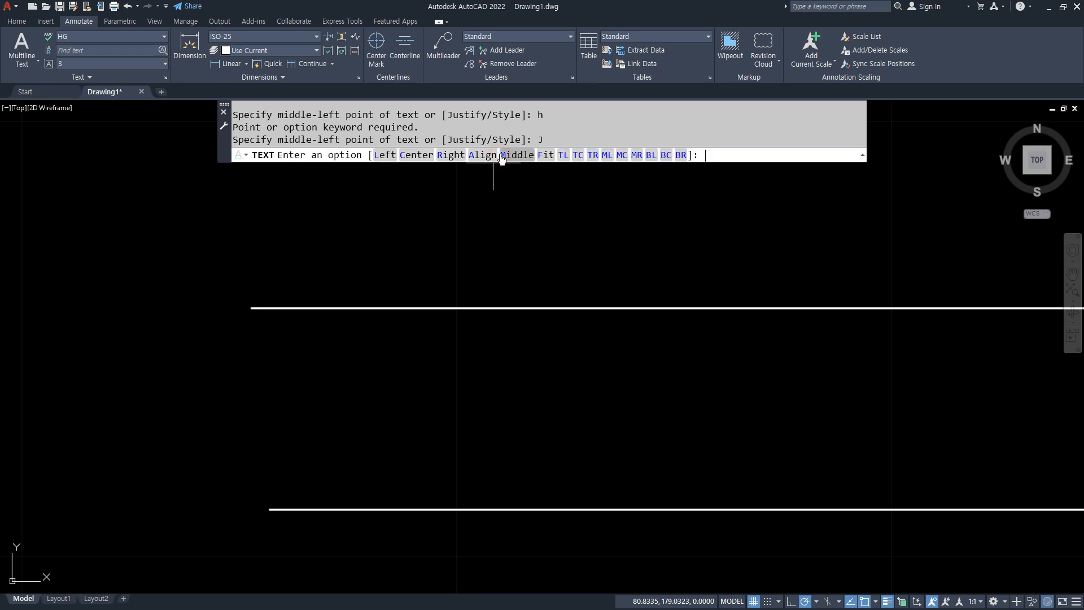
click(651, 154)
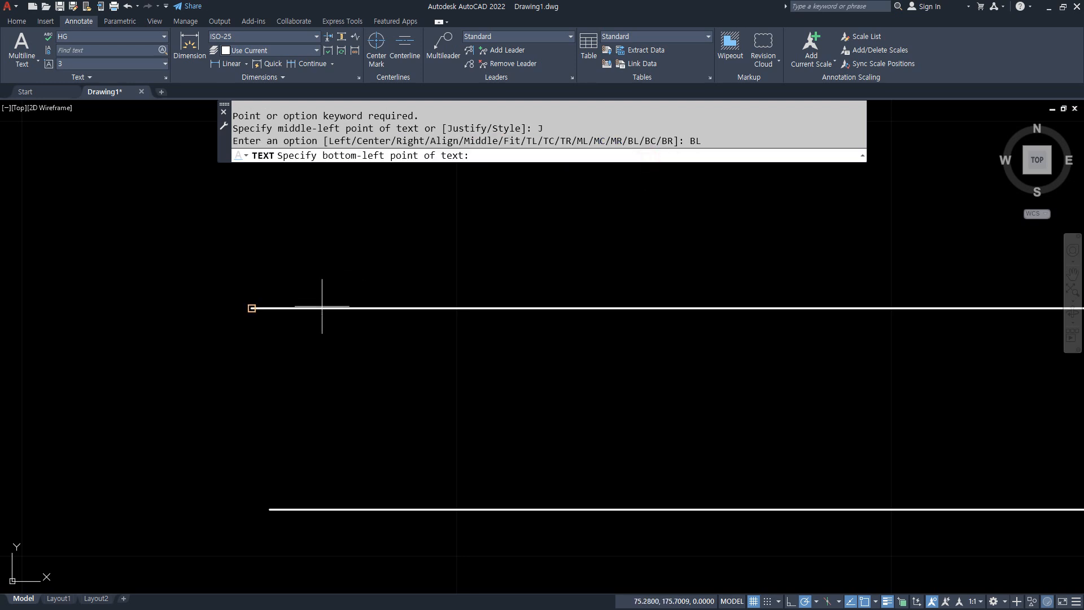
click(252, 307)
click(541, 341)
key(Return)
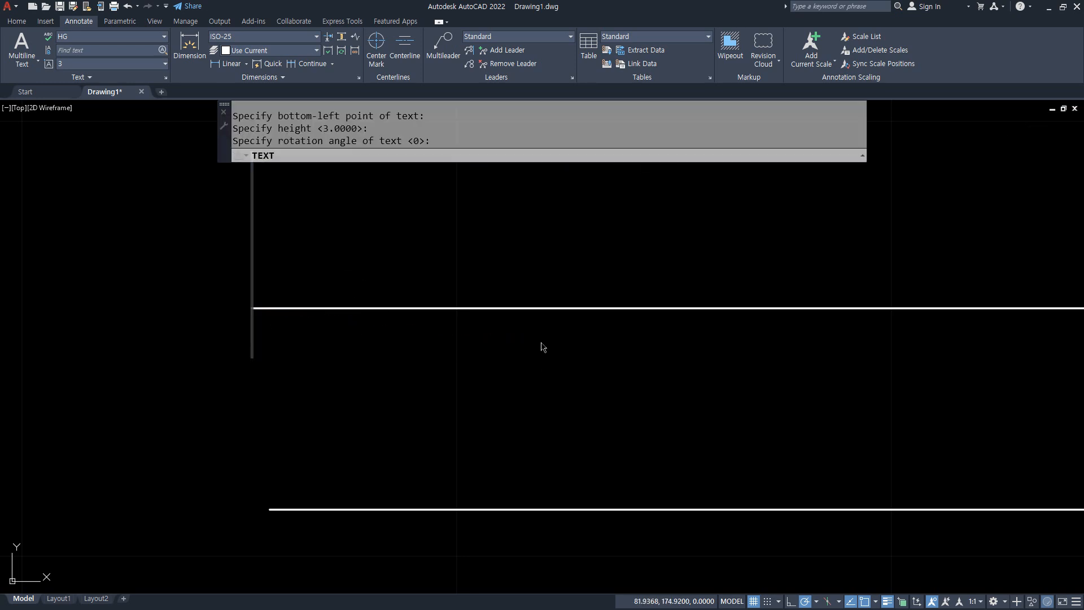
text(abgh)
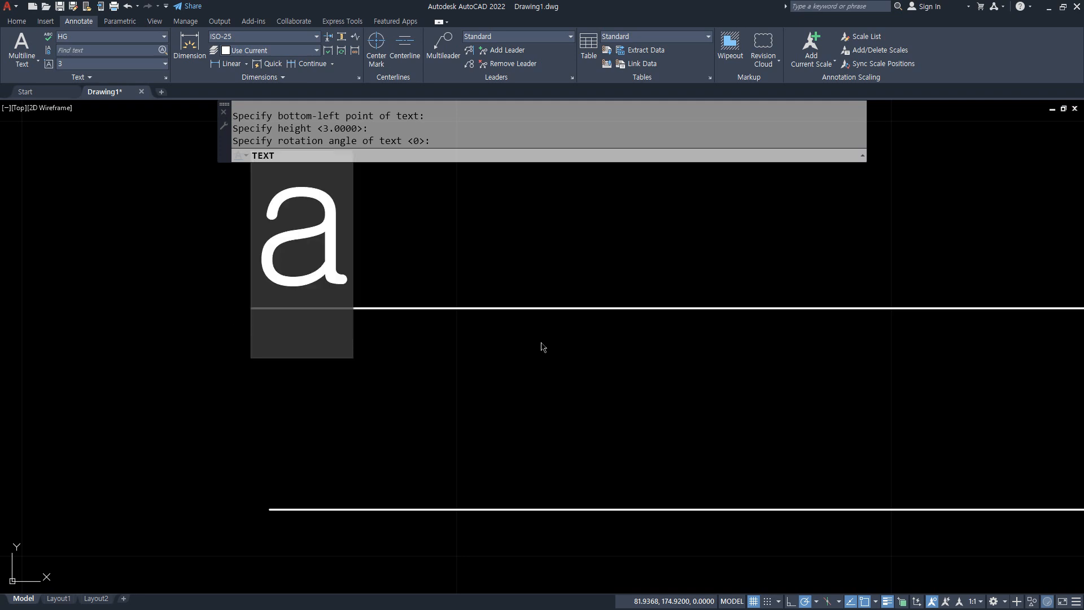
key(Return)
key(Return)
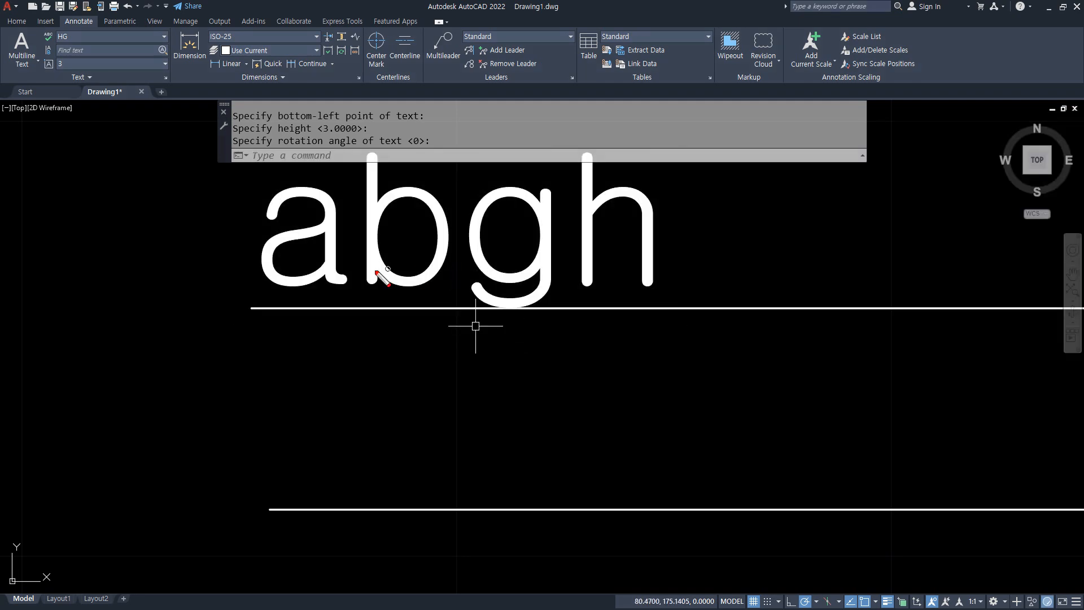
shift+drag(267, 281, 642, 272)
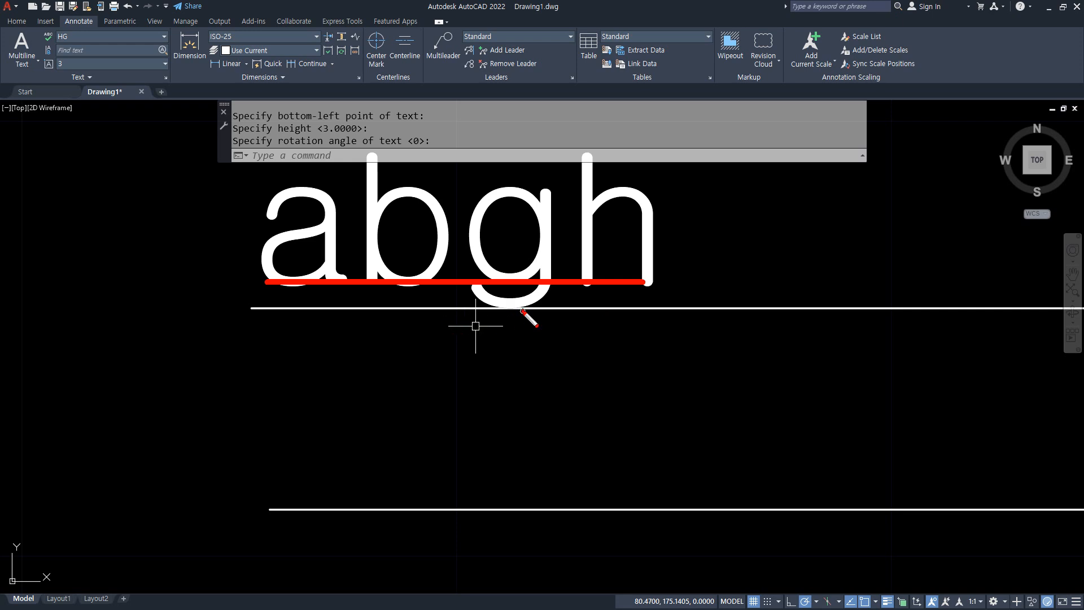
mouse_move(522, 311)
shift+mouse_down()
mouse_move(211, 303)
mouse_move(817, 295)
shift+mouse_up()
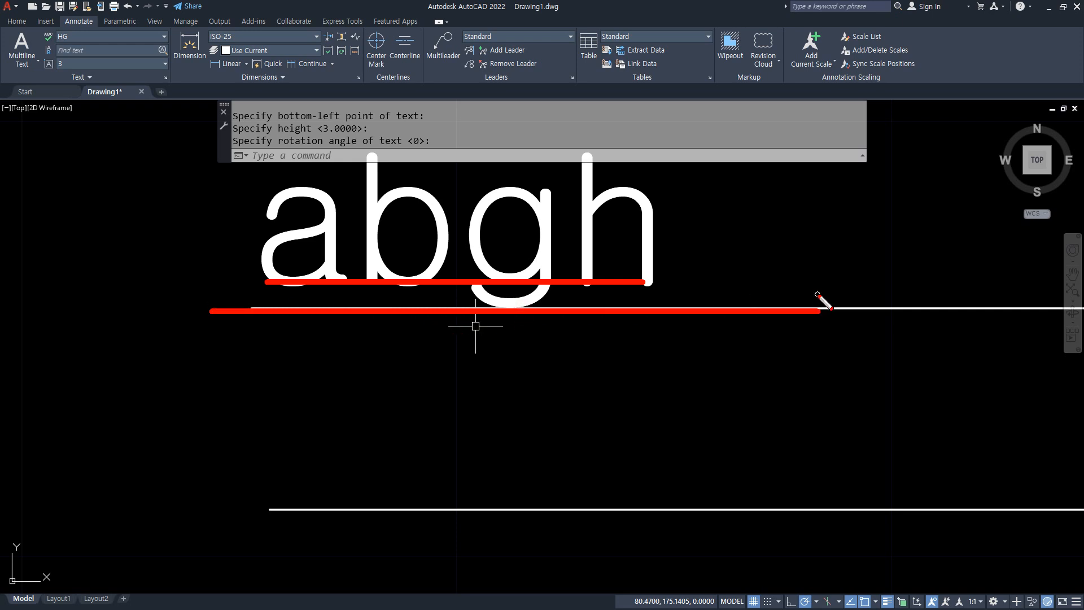
key(Escape)
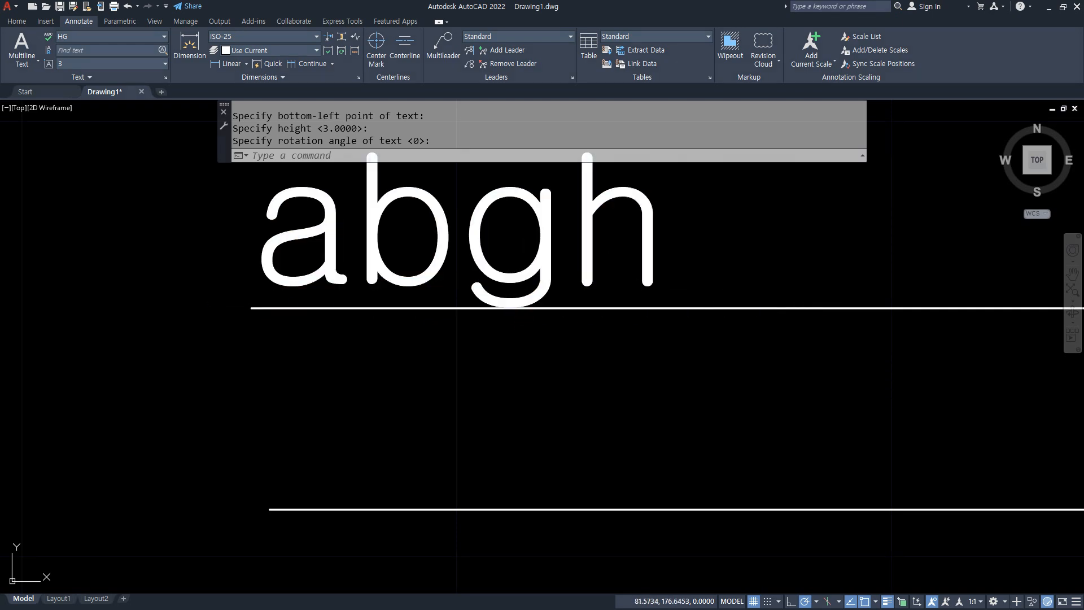
click(443, 247)
click(398, 243)
key(Escape)
key(Escape)
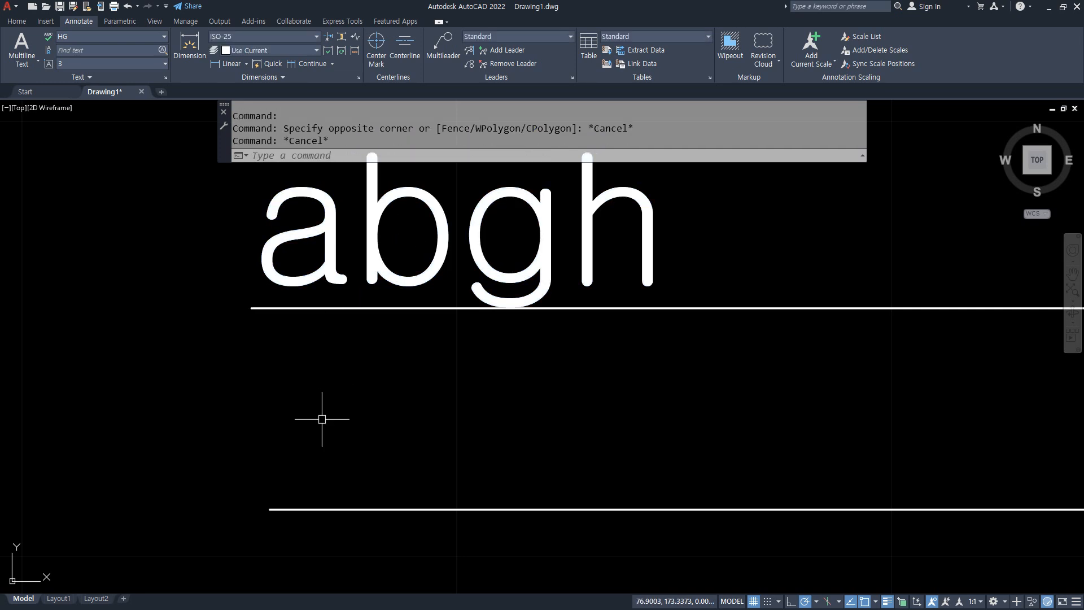
Place the single-line text "abgh" with Middle justification at the lower line's midpoint, keeping height 3 and rotation 0.
middle_drag(322, 418, 269, 336)
text(dt)
key(Return)
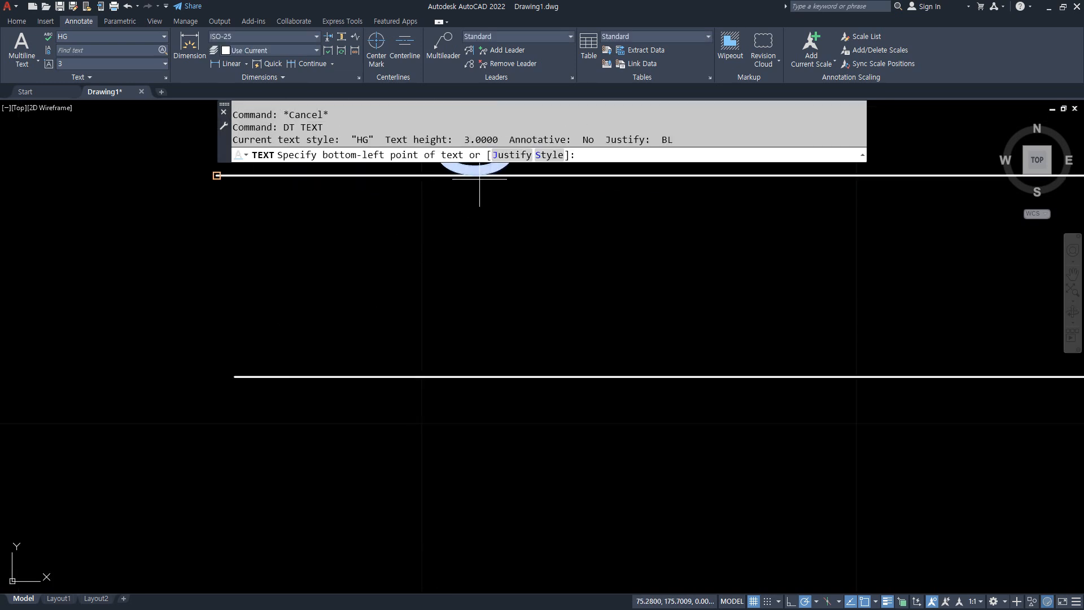
click(498, 155)
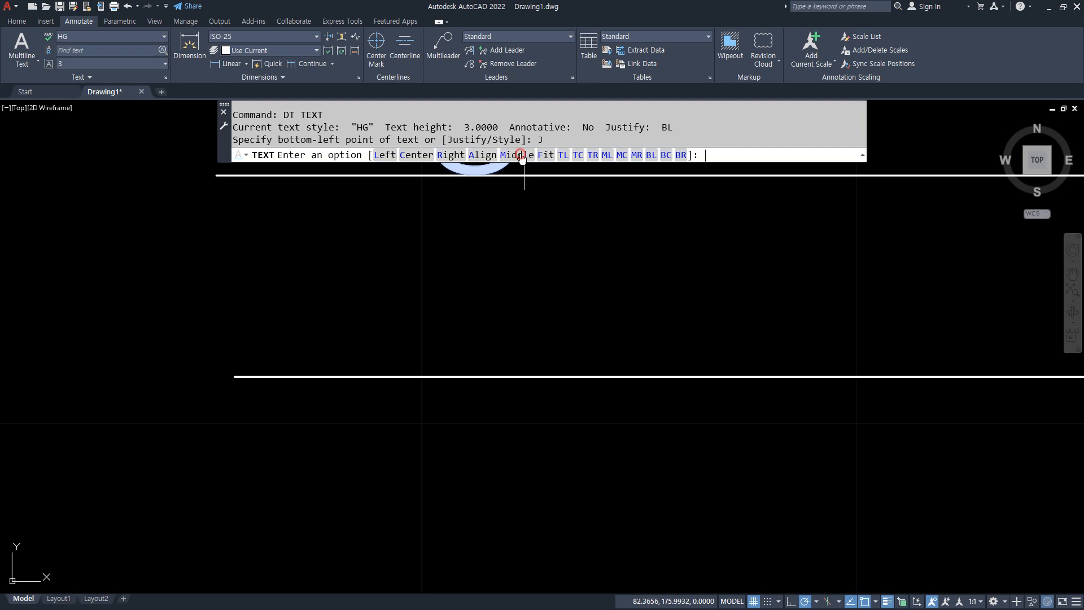
click(517, 154)
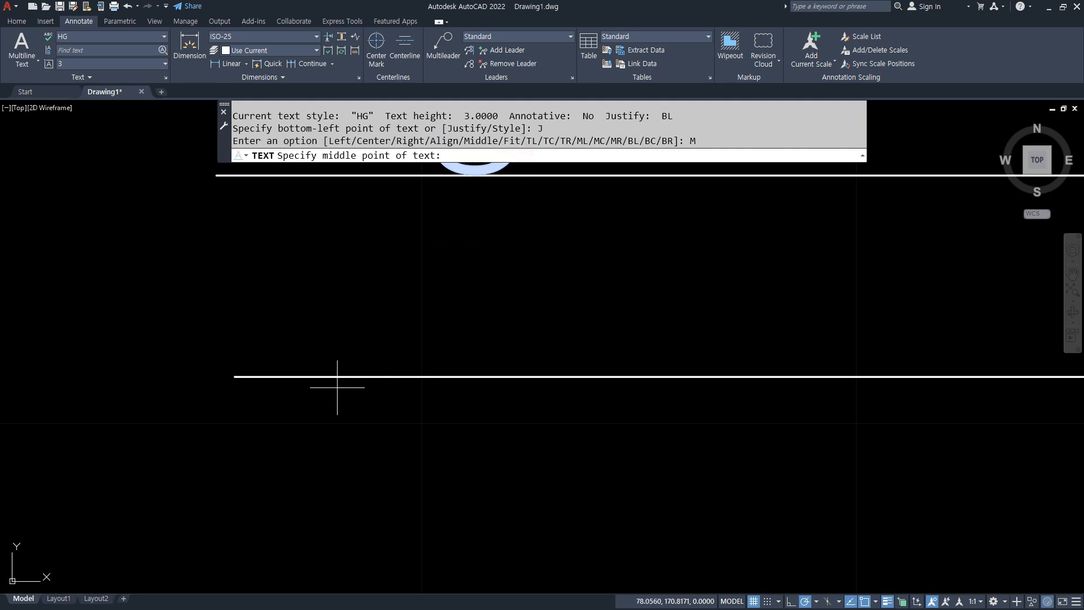
click(653, 376)
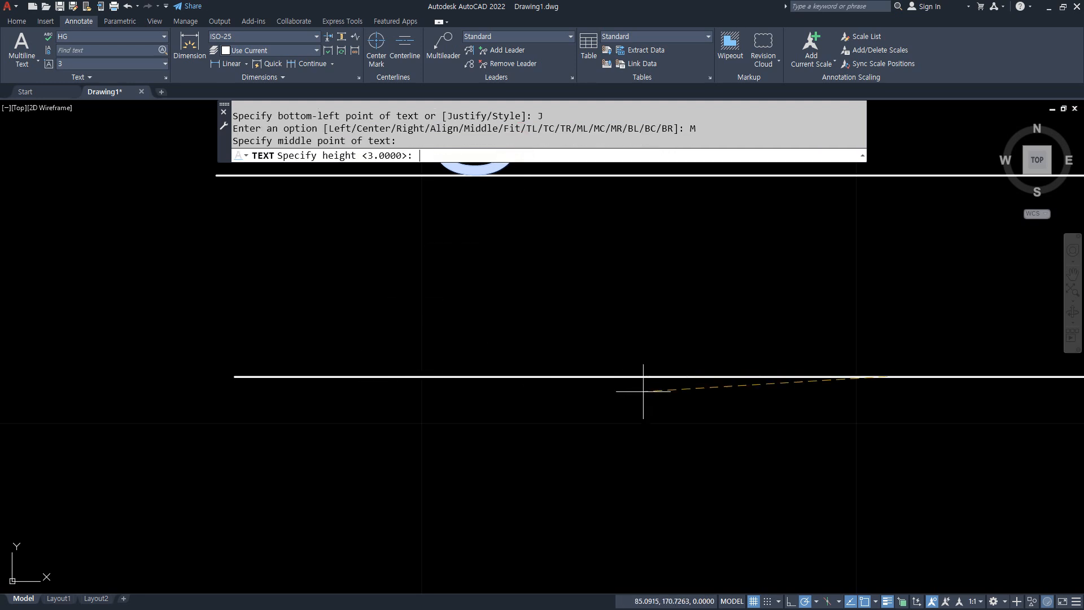
key(Return)
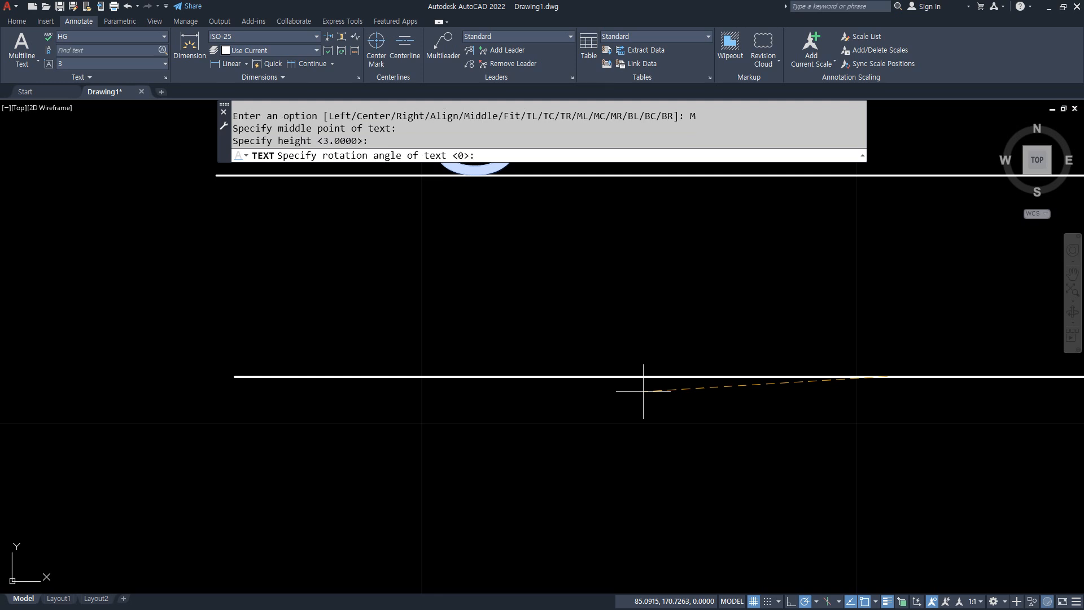
key(Return)
text(abgh)
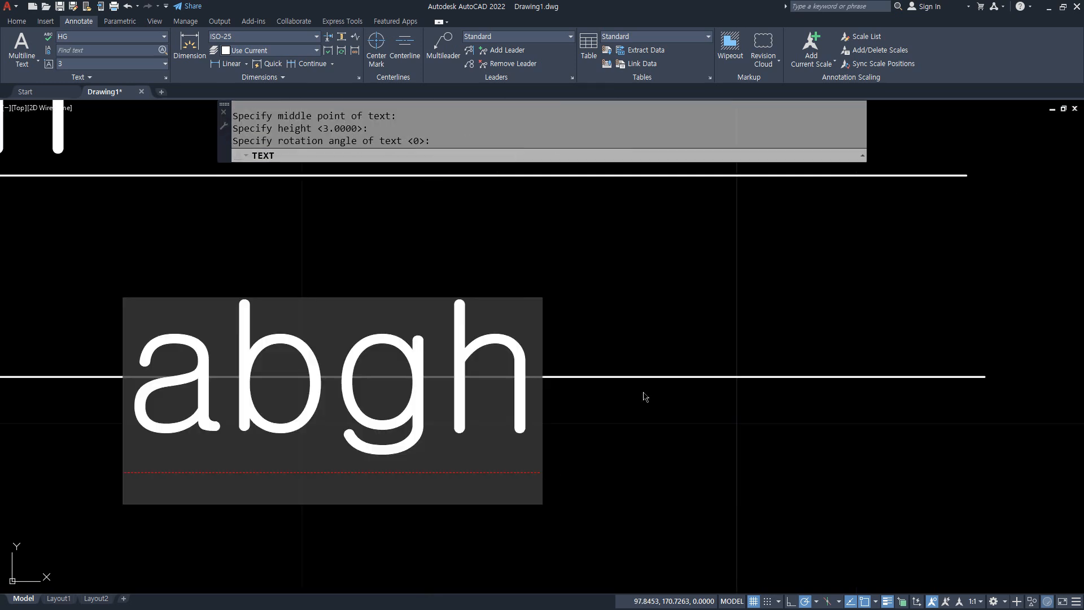
key(Return)
key(Return)
Examine how the top, bottom and centre of the Middle-justified text sit relative to the lower line.
drag(233, 298, 500, 296)
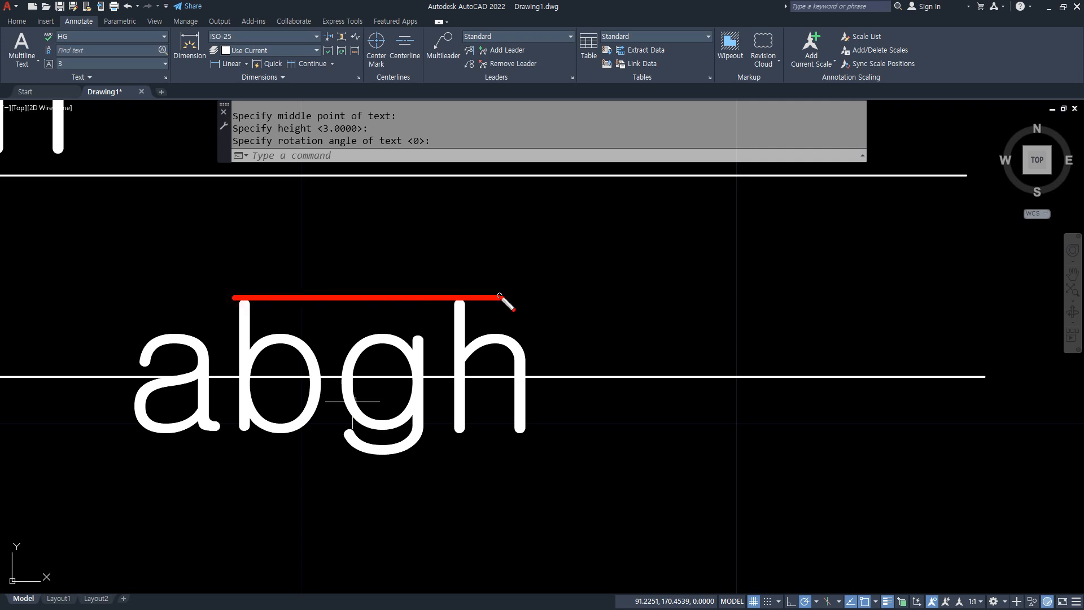
drag(416, 456, 249, 457)
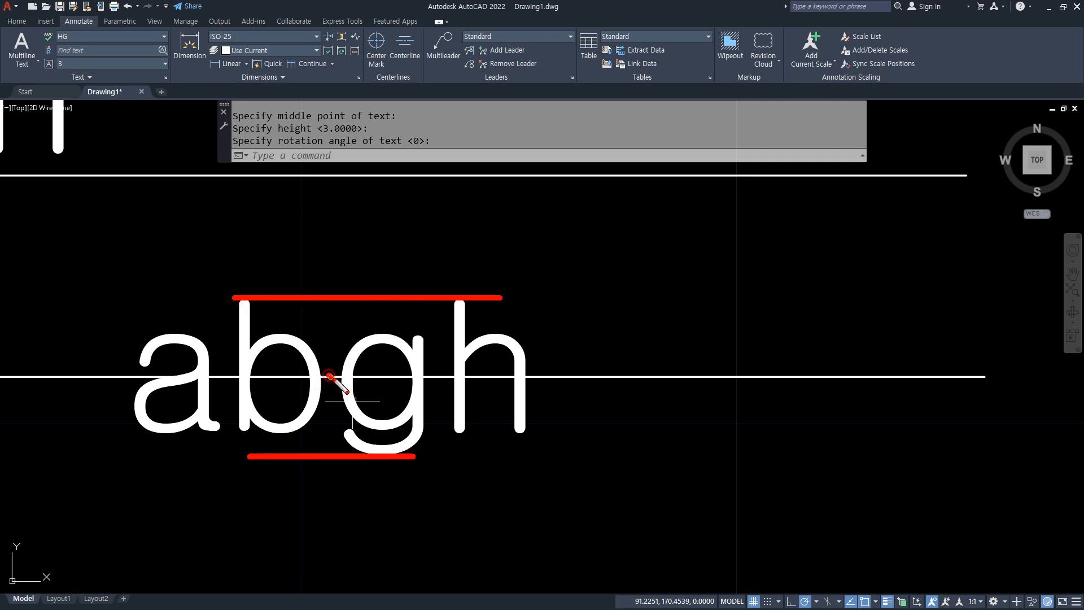
drag(330, 376, 333, 379)
key(Escape)
scroll(388, 374, down, 2)
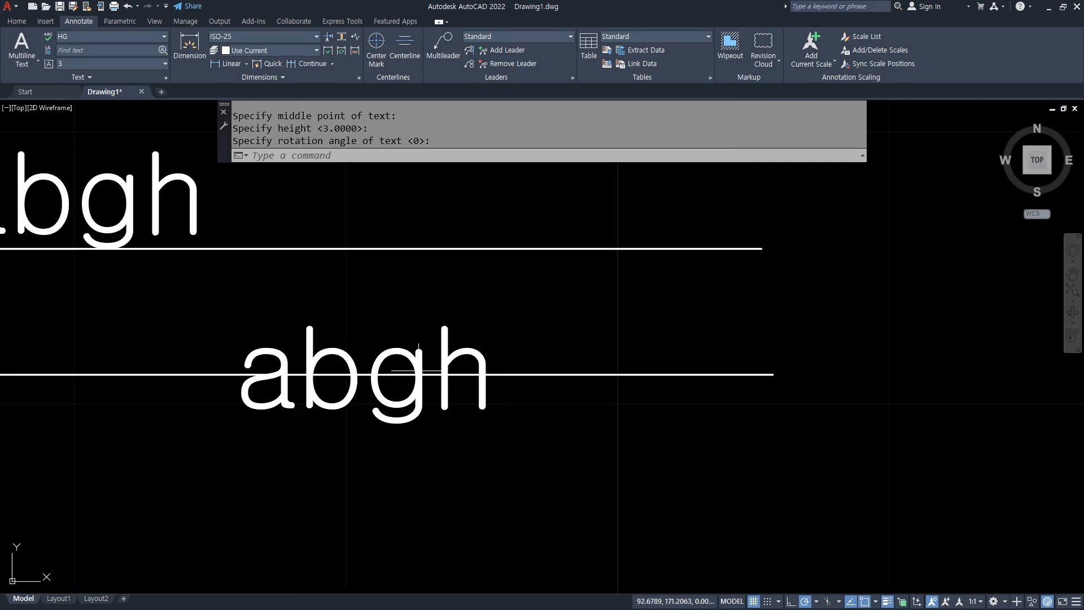
middle_drag(385, 402, 473, 403)
Show the whole drawing area and define a wide multiline text box in an empty part of it.
text(z)
key(Return)
text(a)
key(Return)
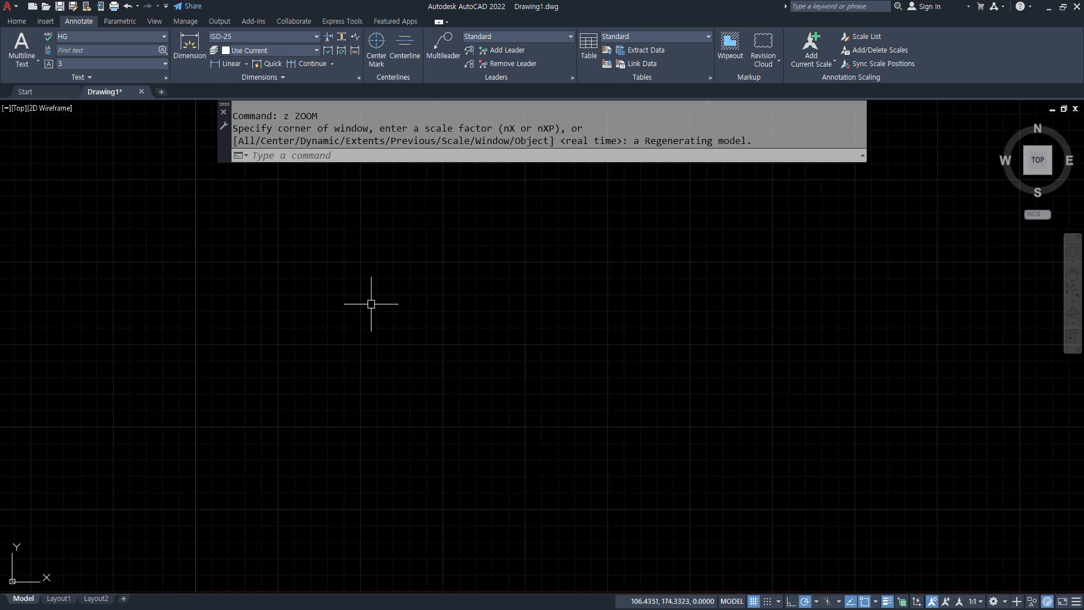
text(t)
key(Return)
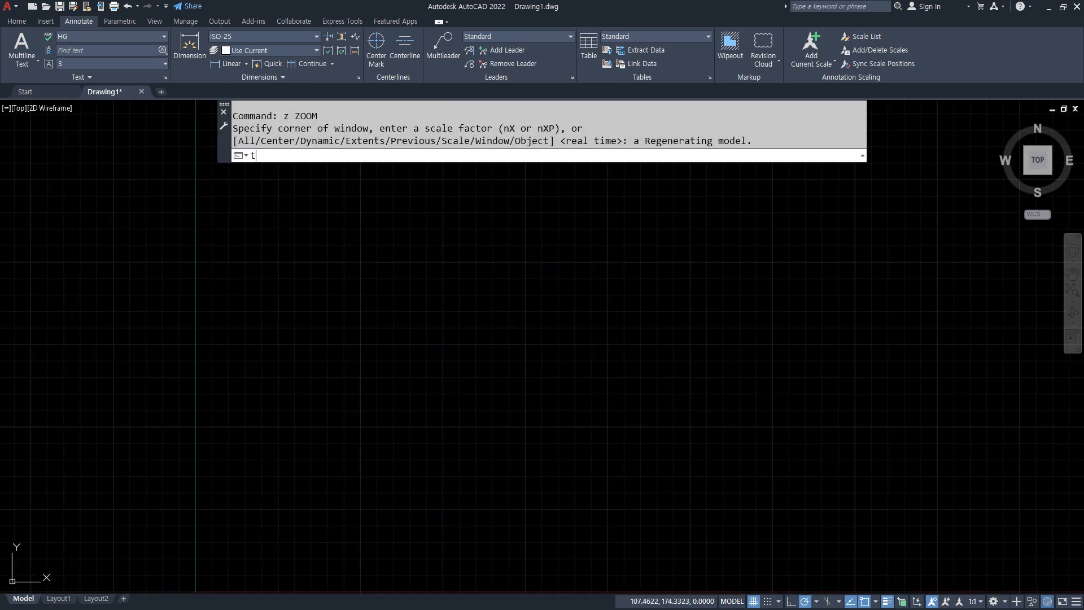
click(275, 260)
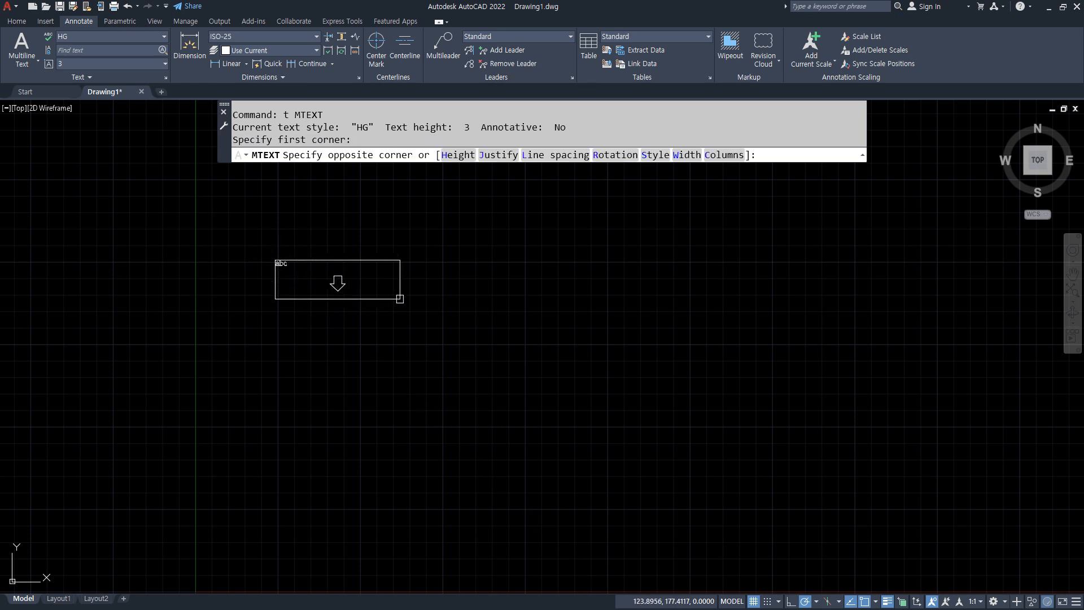
click(440, 351)
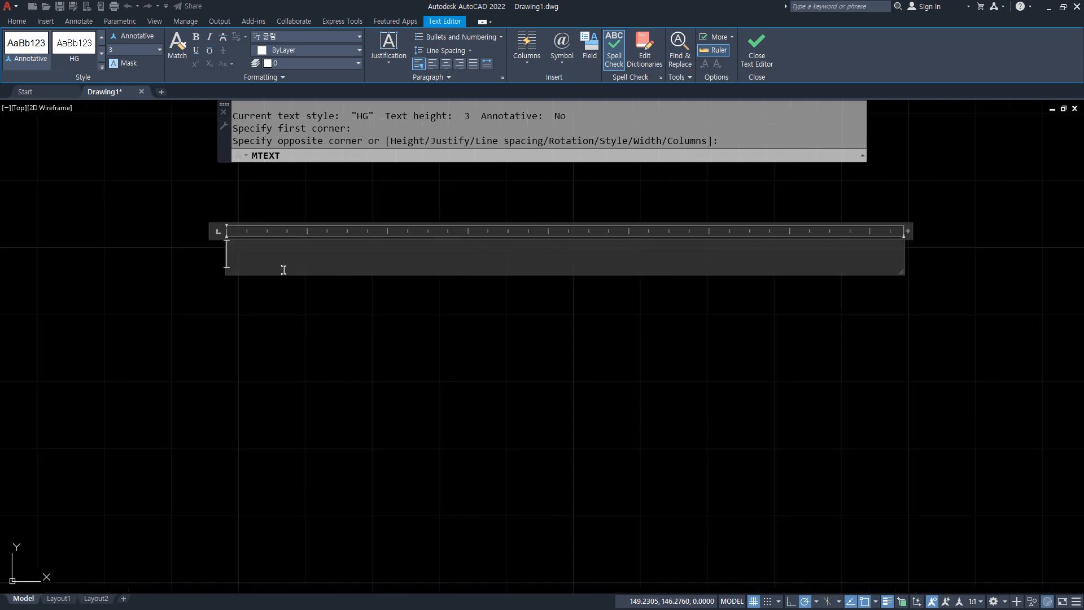
mouse_move(280, 305)
mouse_down()
mouse_move(194, 286)
mouse_move(552, 181)
mouse_move(885, 241)
mouse_move(459, 324)
mouse_move(415, 316)
mouse_up()
drag(16, 91, 829, 92)
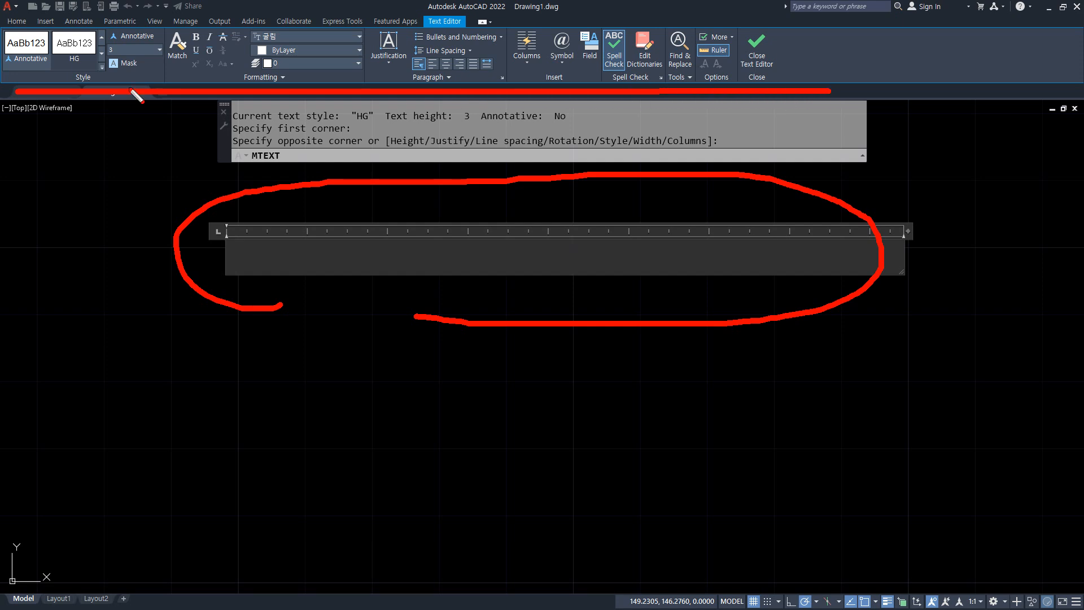
mouse_move(149, 70)
mouse_down()
mouse_move(172, 48)
mouse_move(154, 69)
mouse_up()
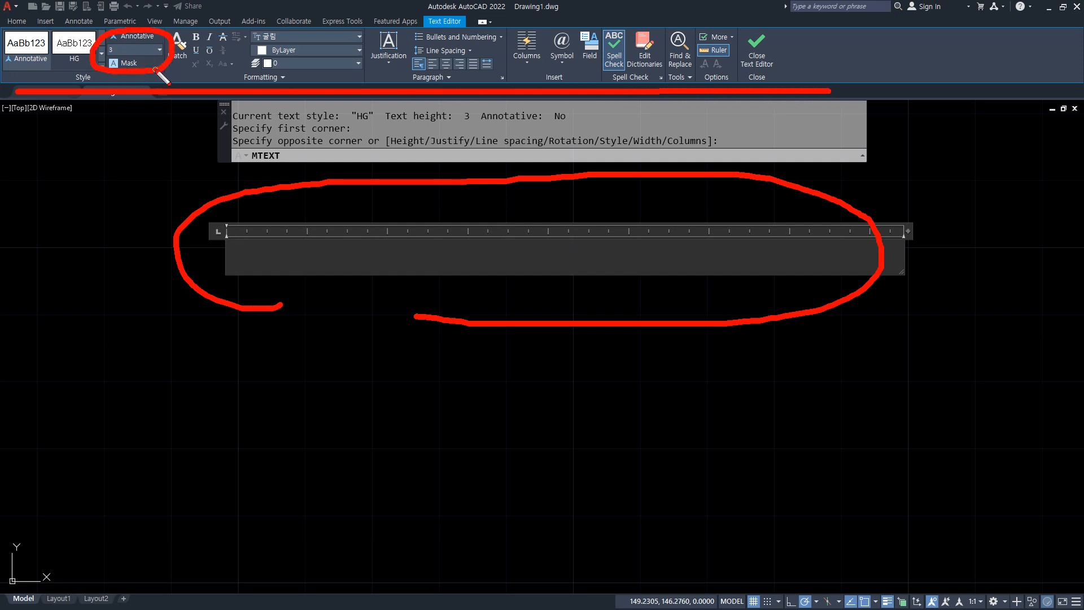
key(Escape)
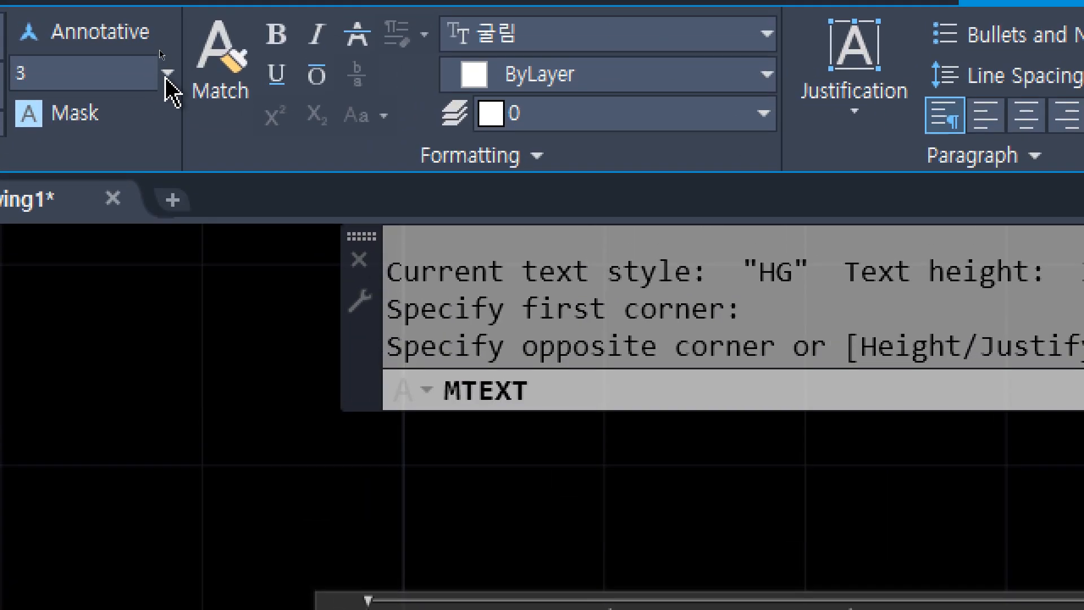
Try a custom height for the multiline text, first 1.8 and then 180.
click(168, 73)
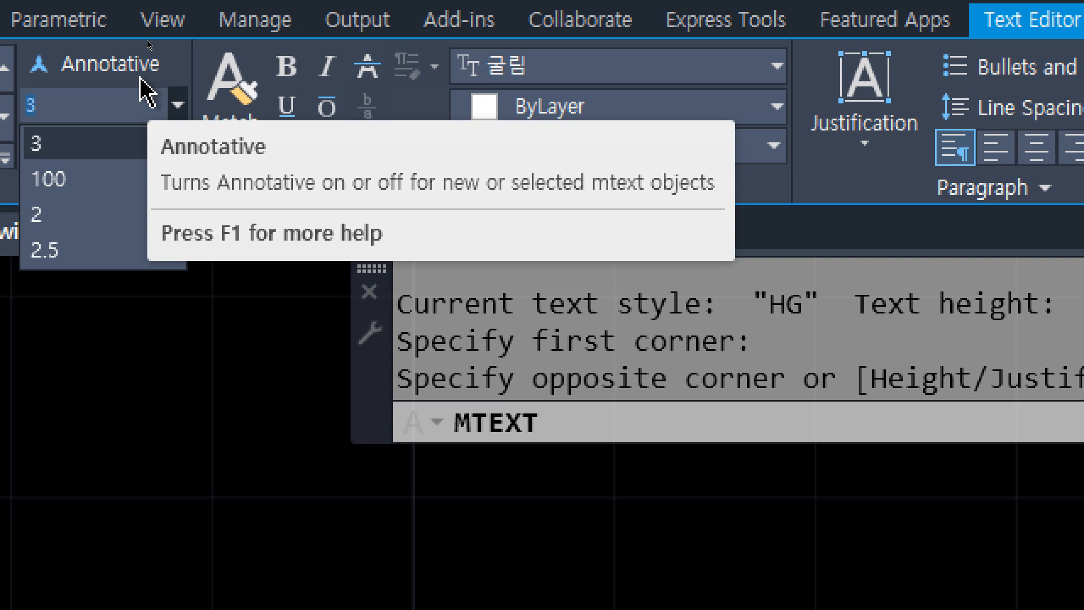
text(1.8)
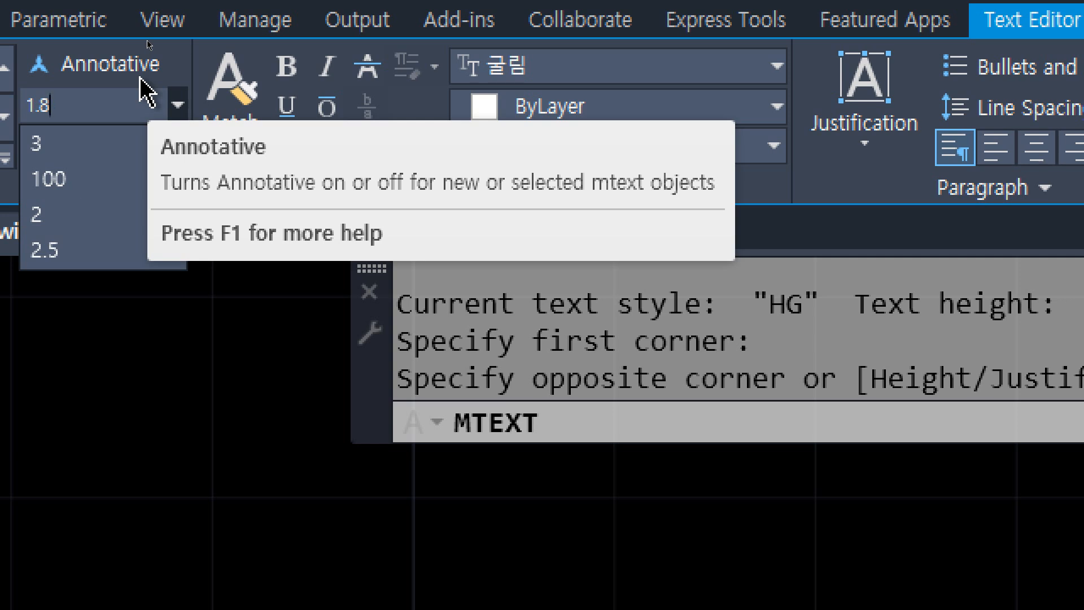
key(BackSpace)
key(BackSpace)
text(80)
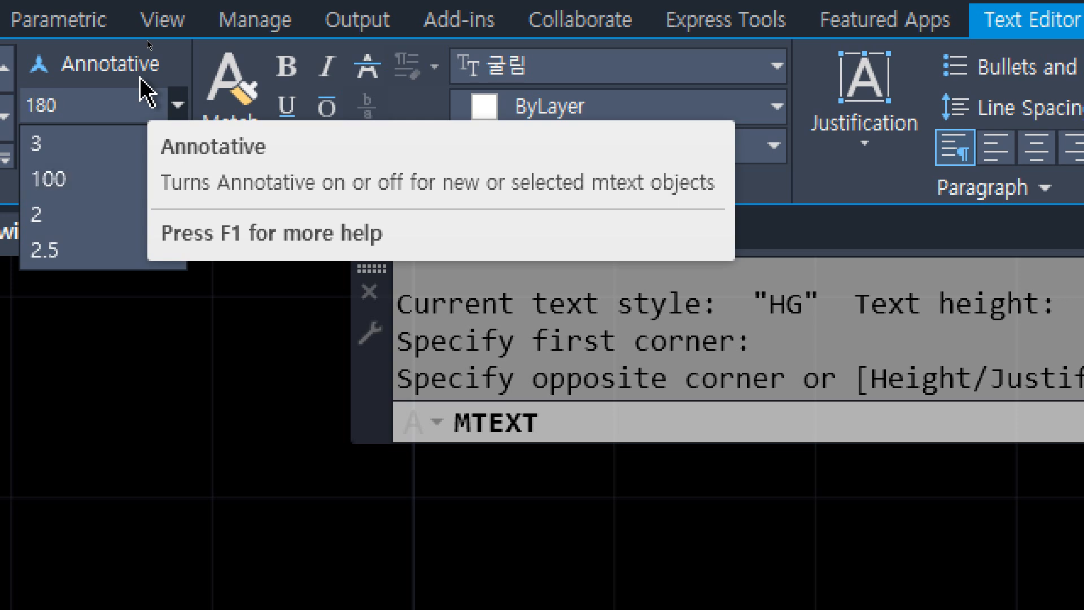
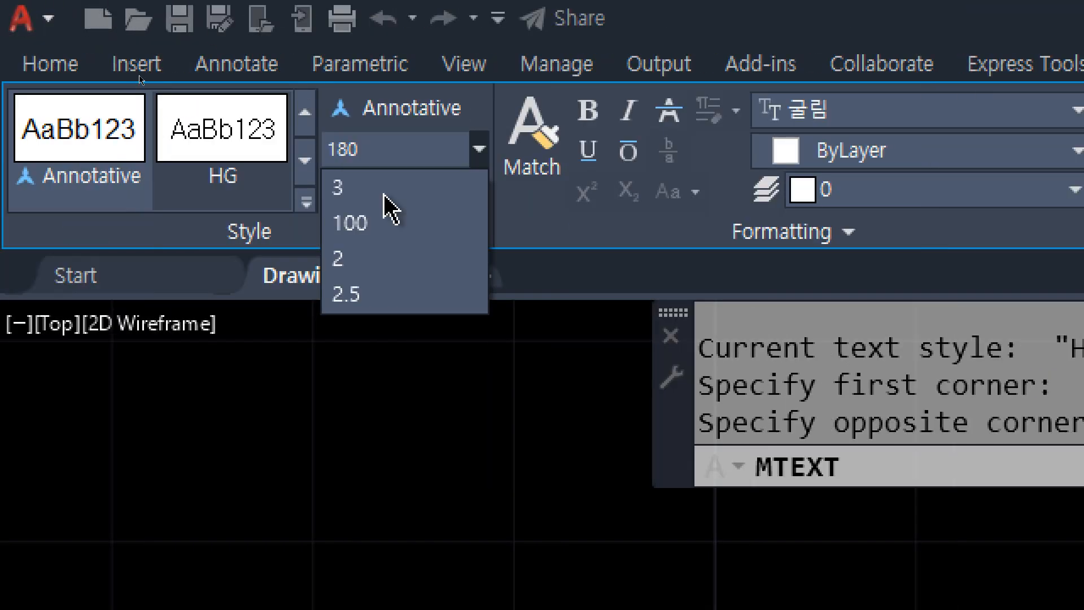
Apply the Standard text style to the multiline text and choose the 나눔고딕 font.
click(308, 207)
click(306, 201)
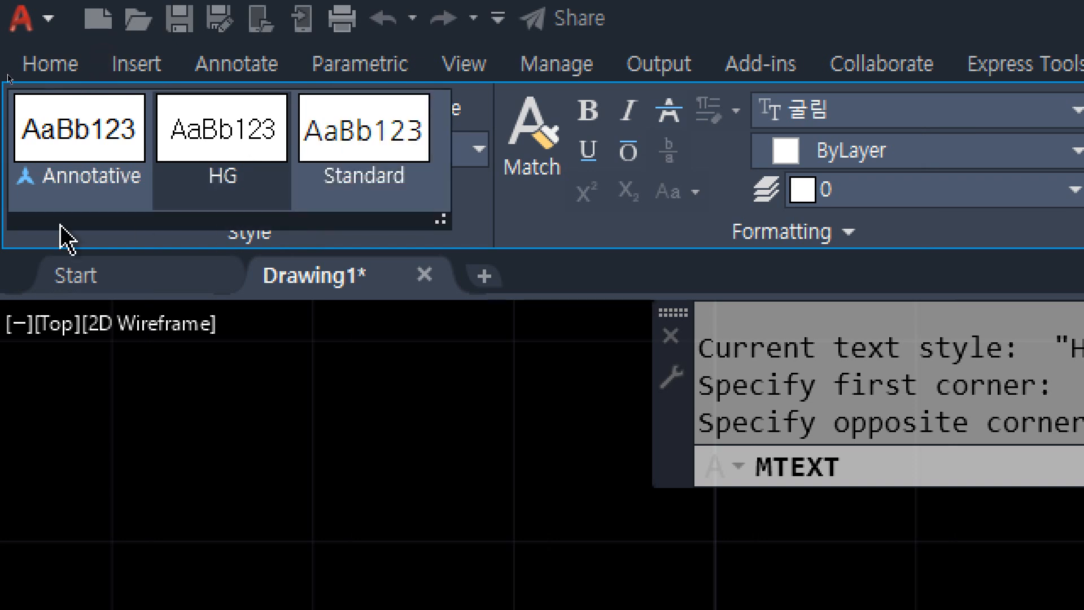
click(365, 138)
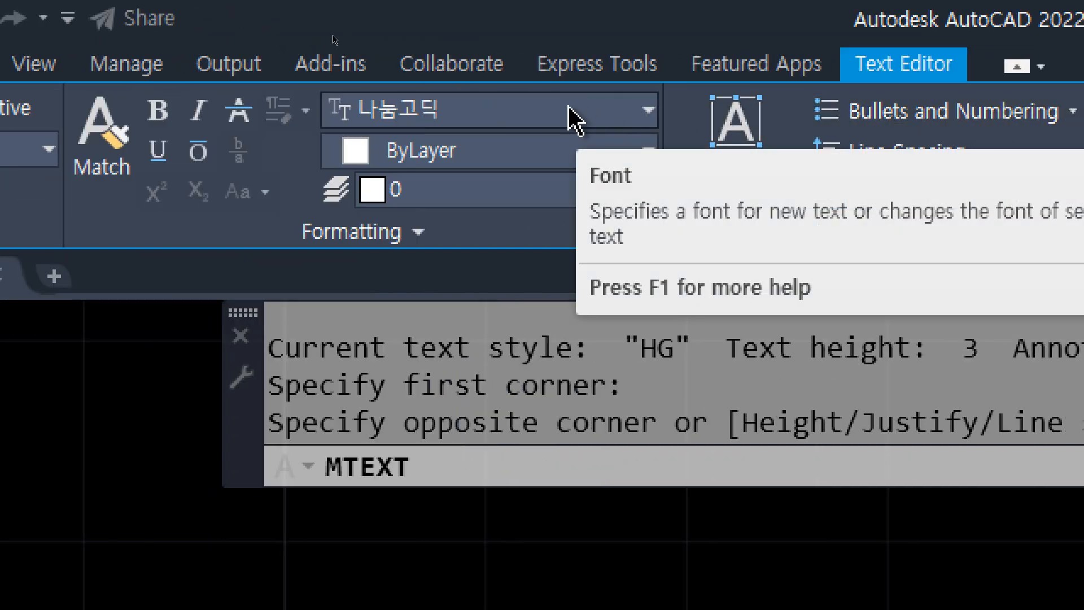
click(575, 119)
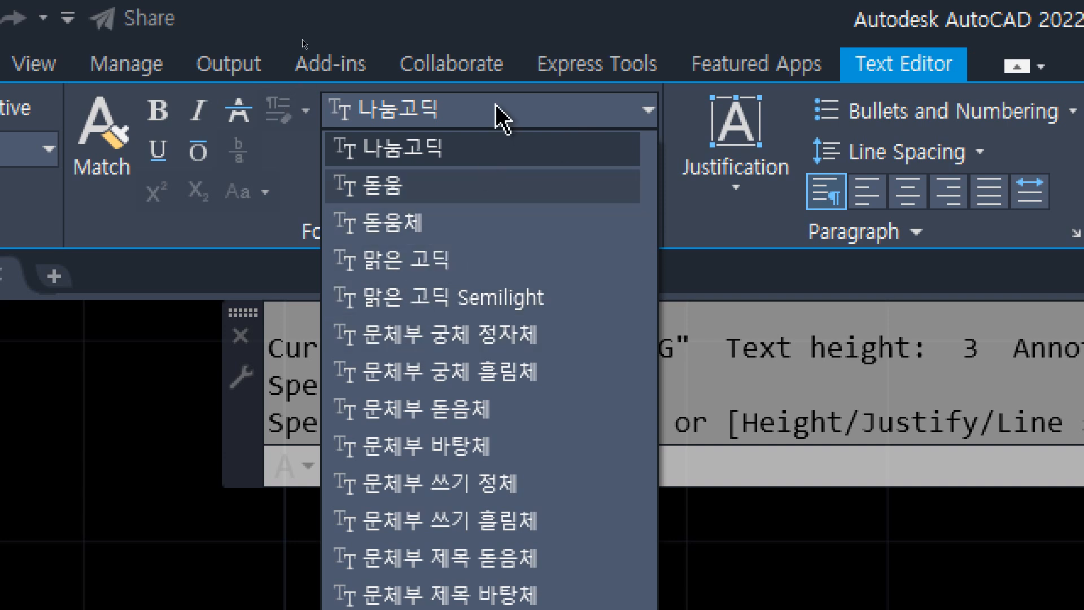
click(463, 158)
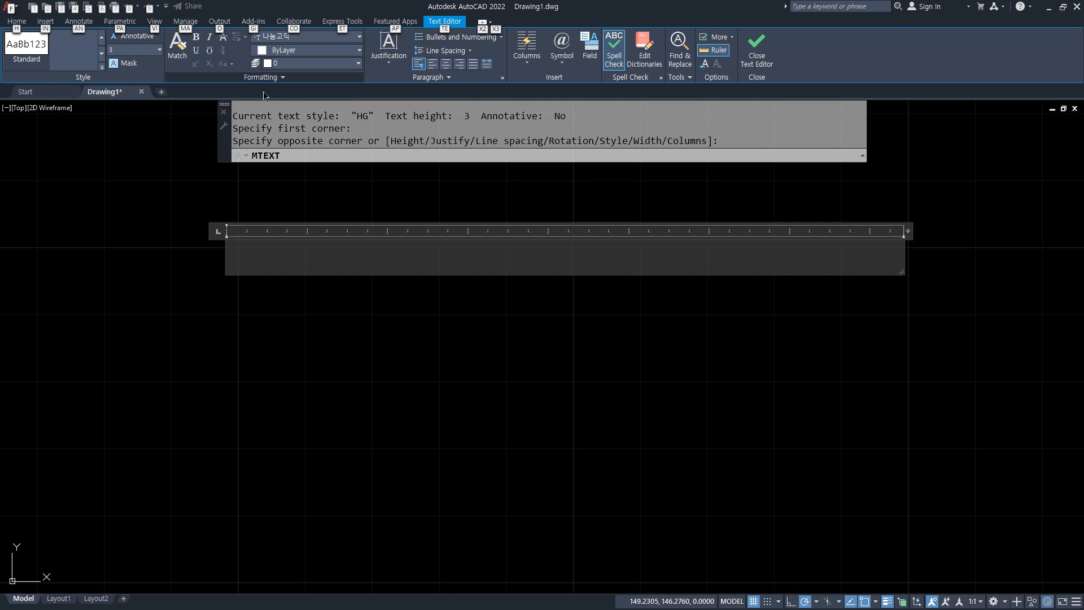
Enter "동해물과백두산이" and "마르고 닳도록" as the first two lines of the multiline text, followed by a new line.
text(동)
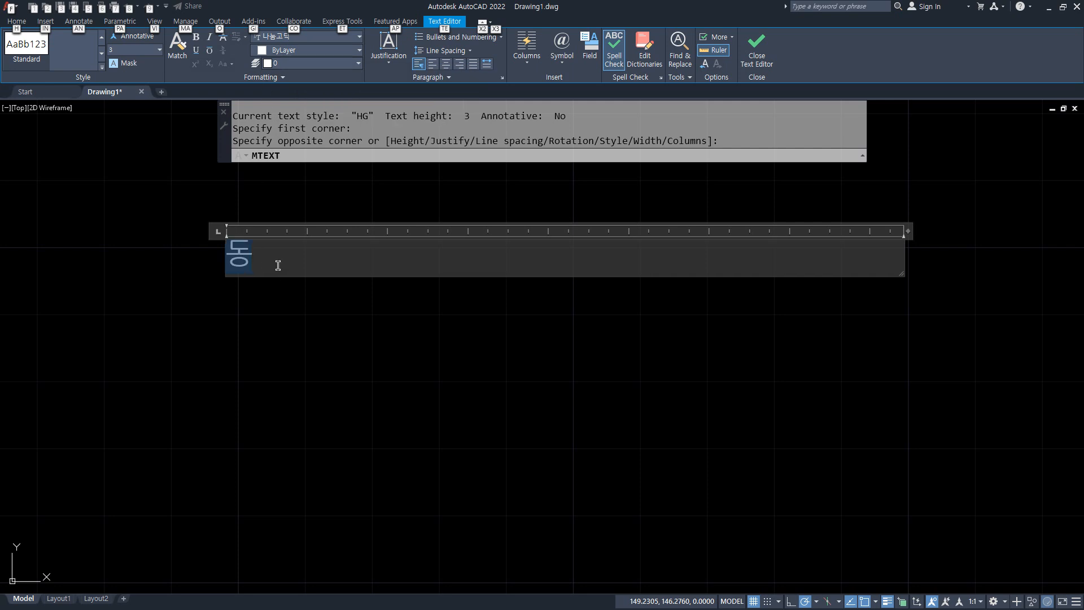
text(해물과배백두)
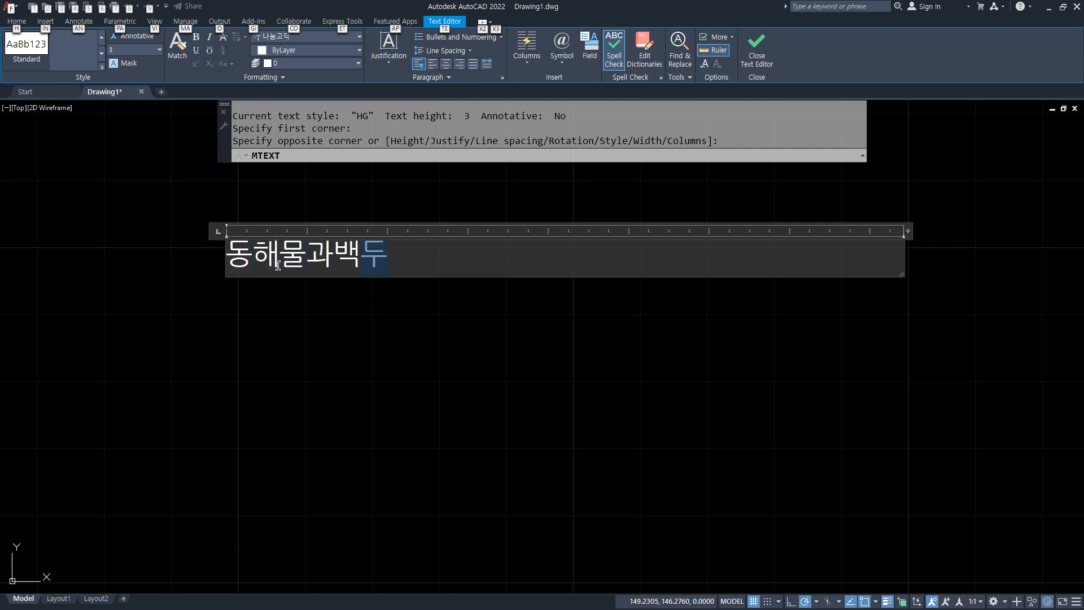
text(산이ㅁㅏ)
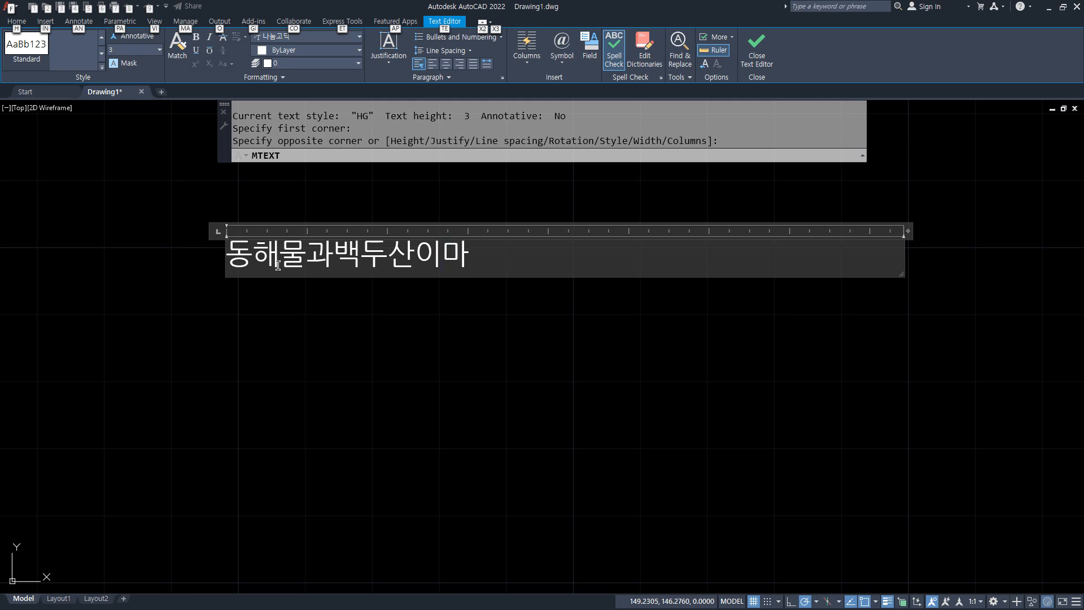
key(BackSpace)
key(BackSpace)
key(Return)
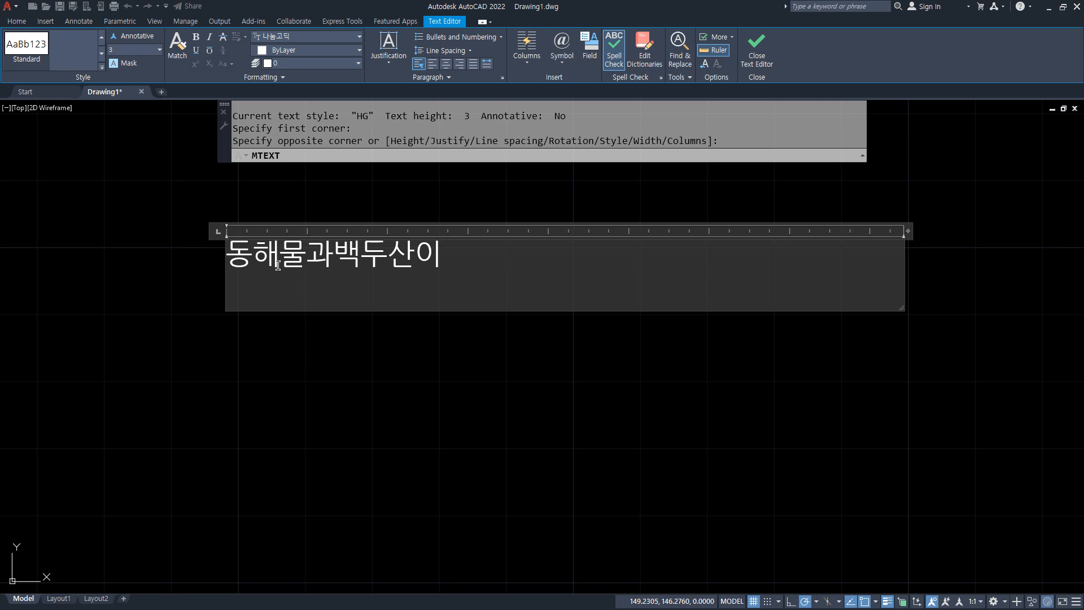
text(마르고 닳ㄷ)
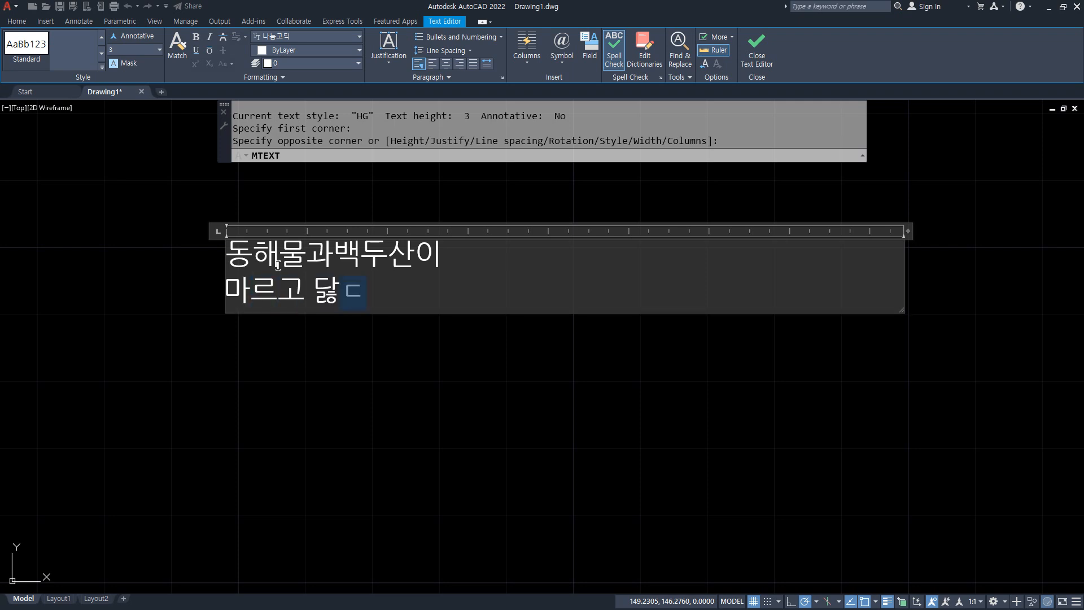
text(ㅗ록)
key(Return)
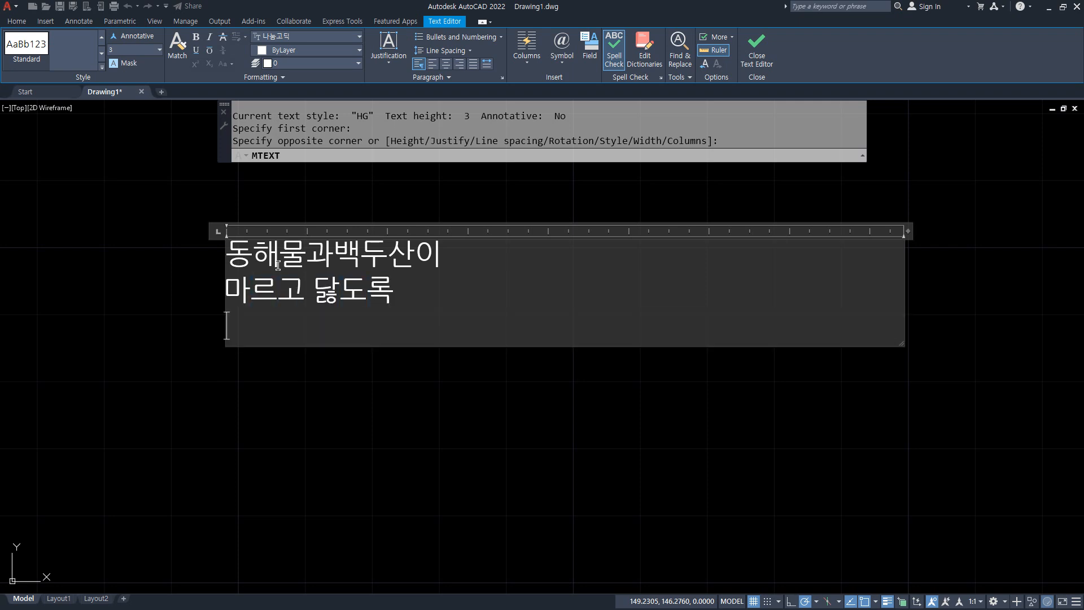
Add the lines "하느님이 보우하사" and "우리나라 만세" in the 문체부 훈민정음체 font and finish the multiline text.
click(331, 36)
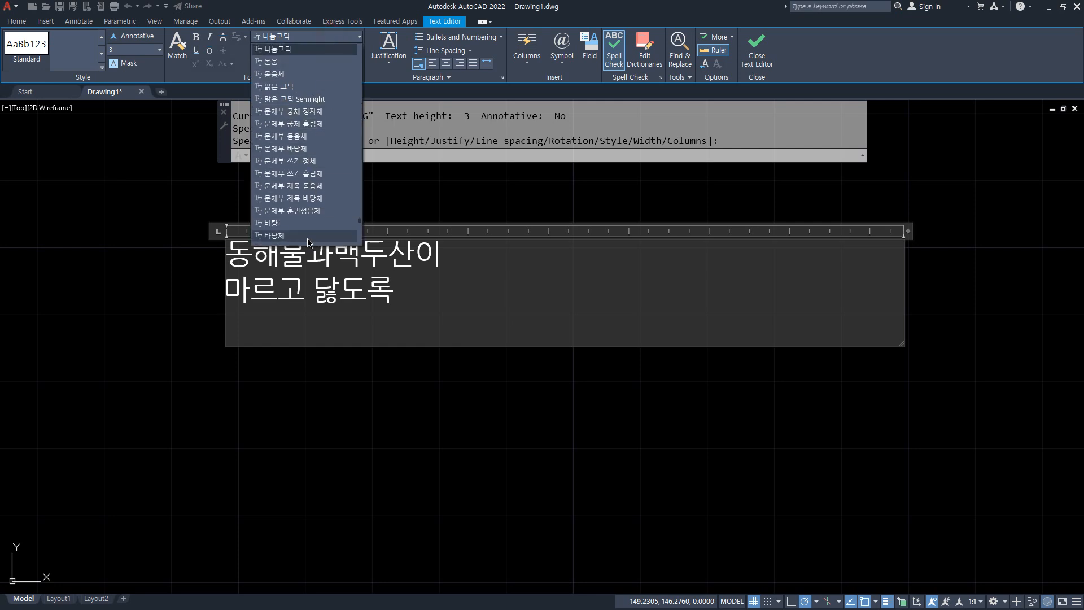
click(317, 212)
text(하느님이 봉)
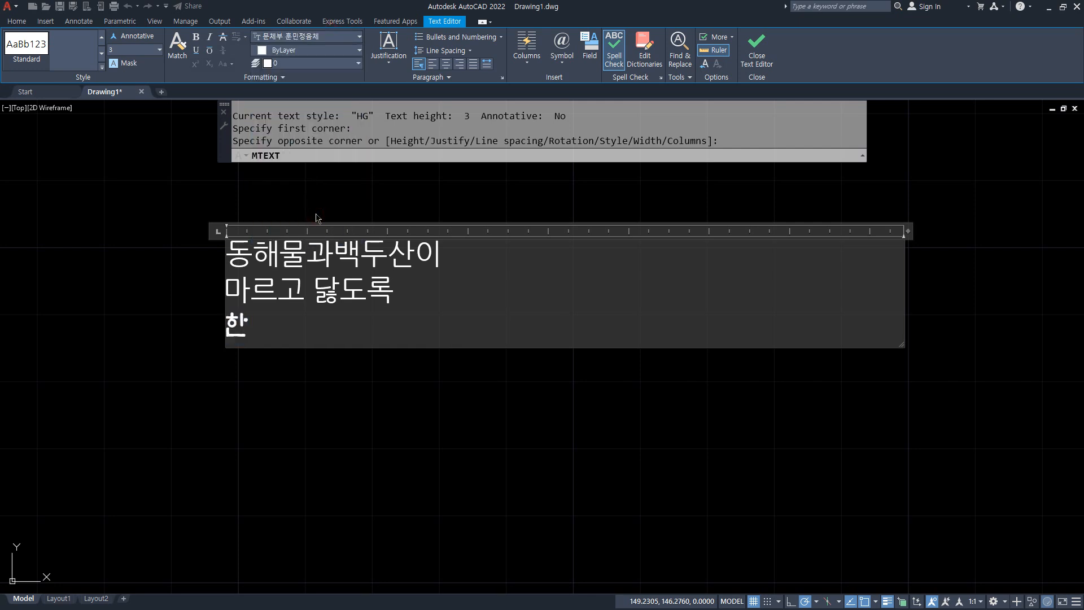
text(우하사)
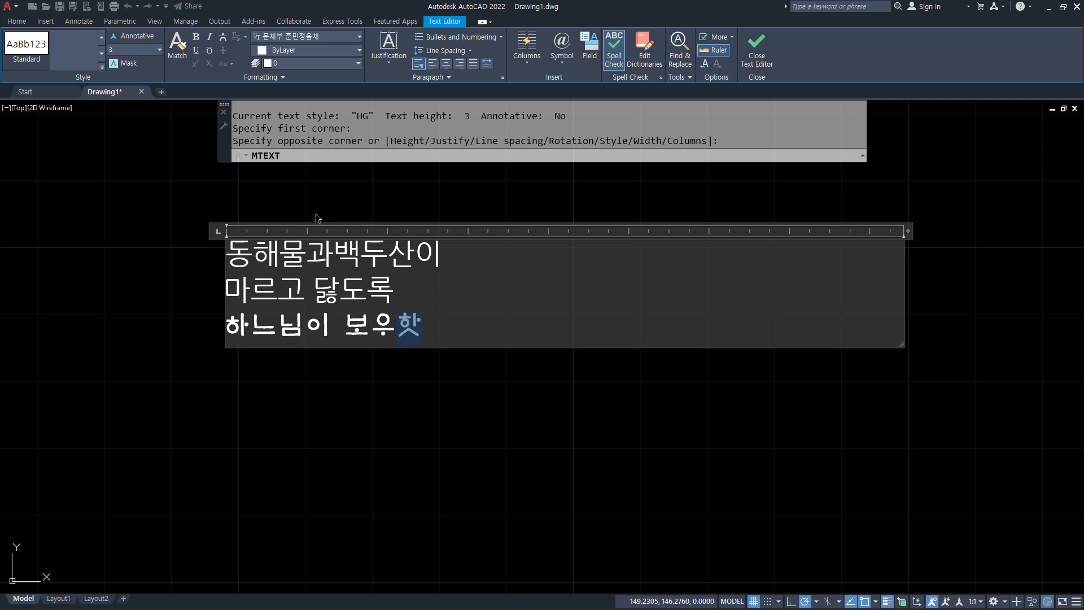
key(Return)
text(우리나라 만세)
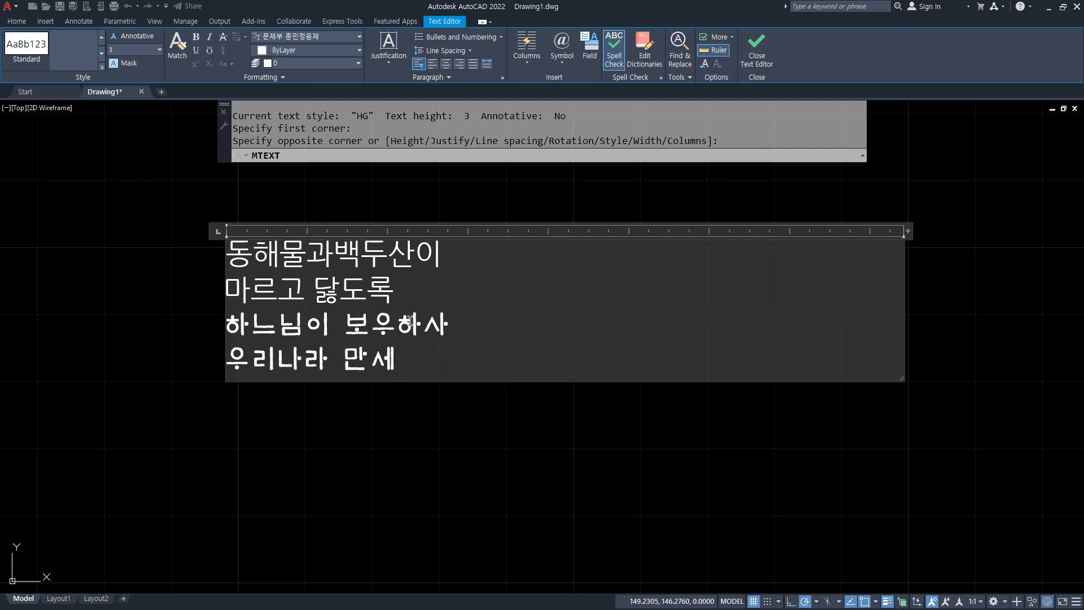
click(767, 48)
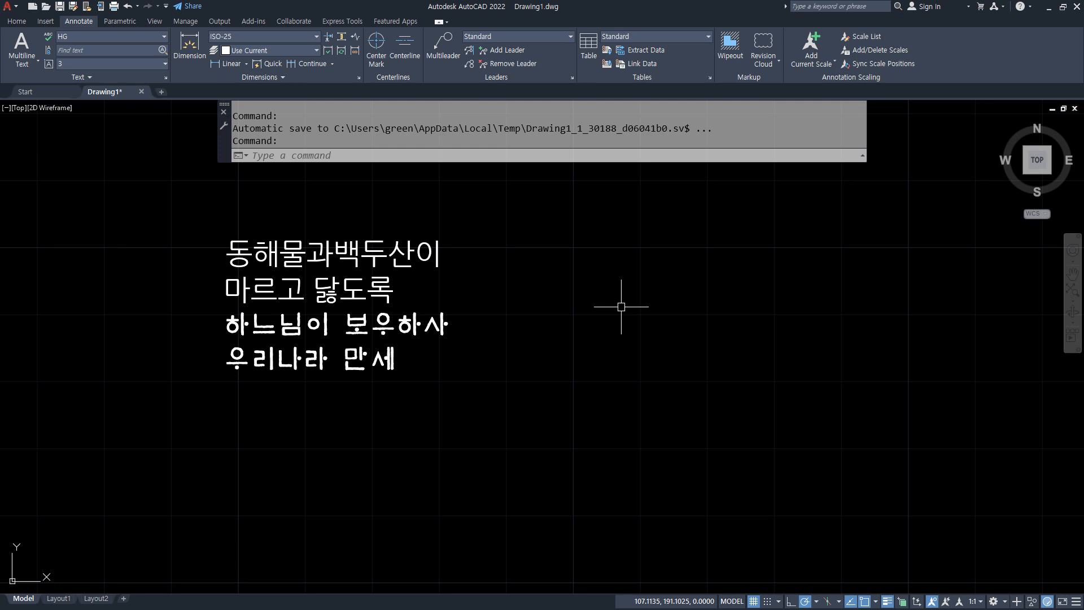
Create a multiline text box beside the four-line text and insert the Degrees and Plus/Minus symbols.
text(t)
key(Return)
click(525, 229)
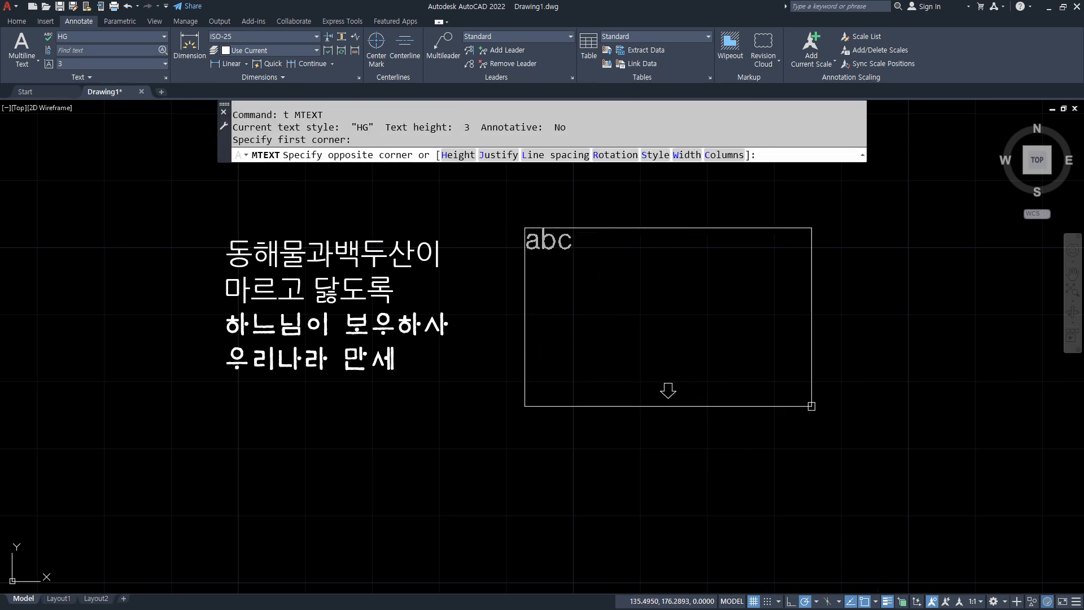
click(812, 406)
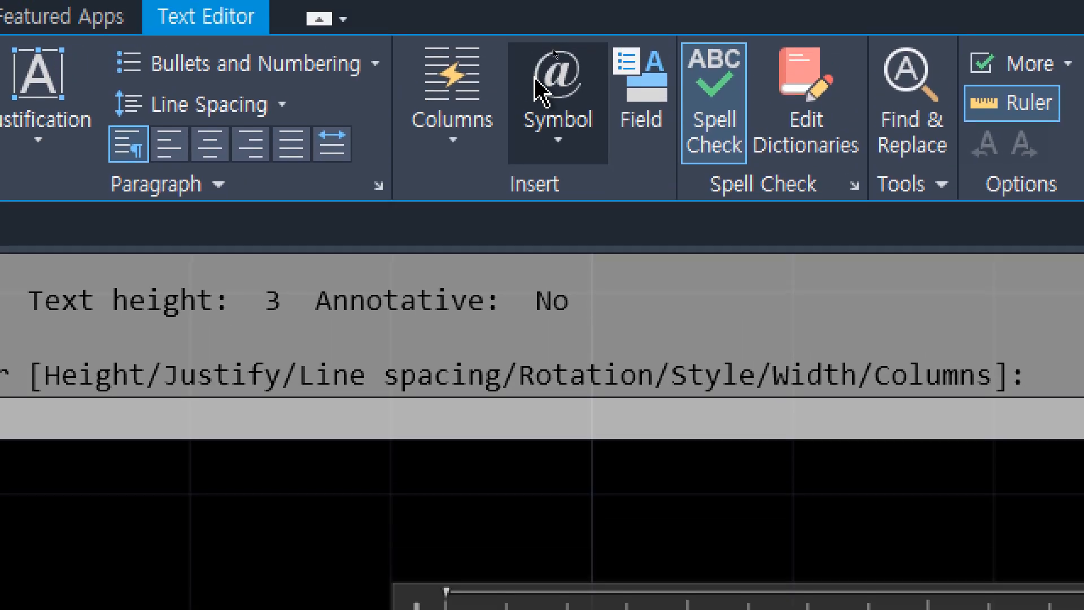
click(570, 150)
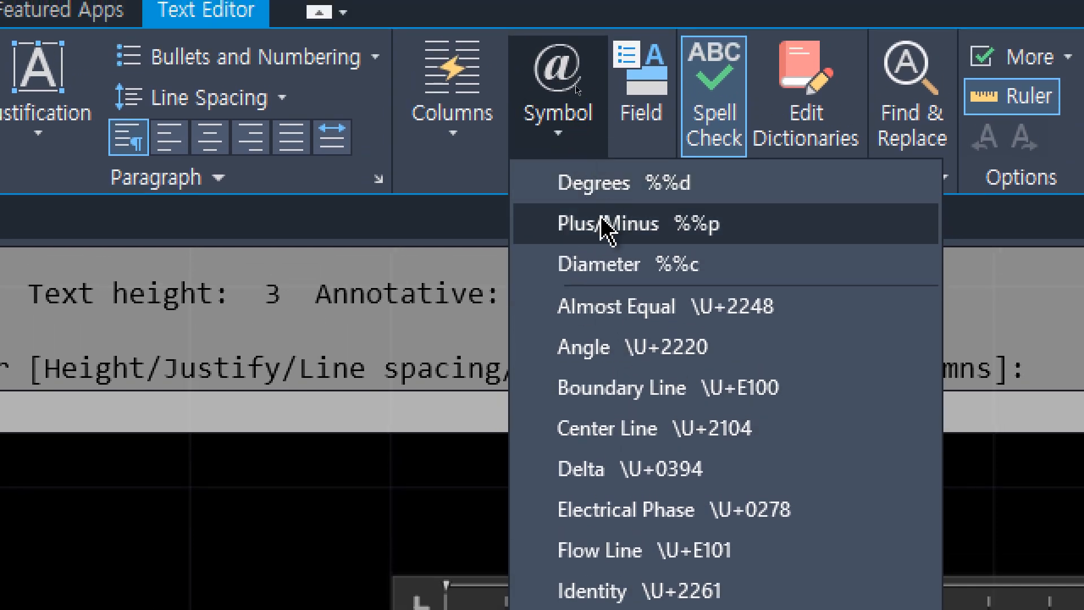
click(643, 192)
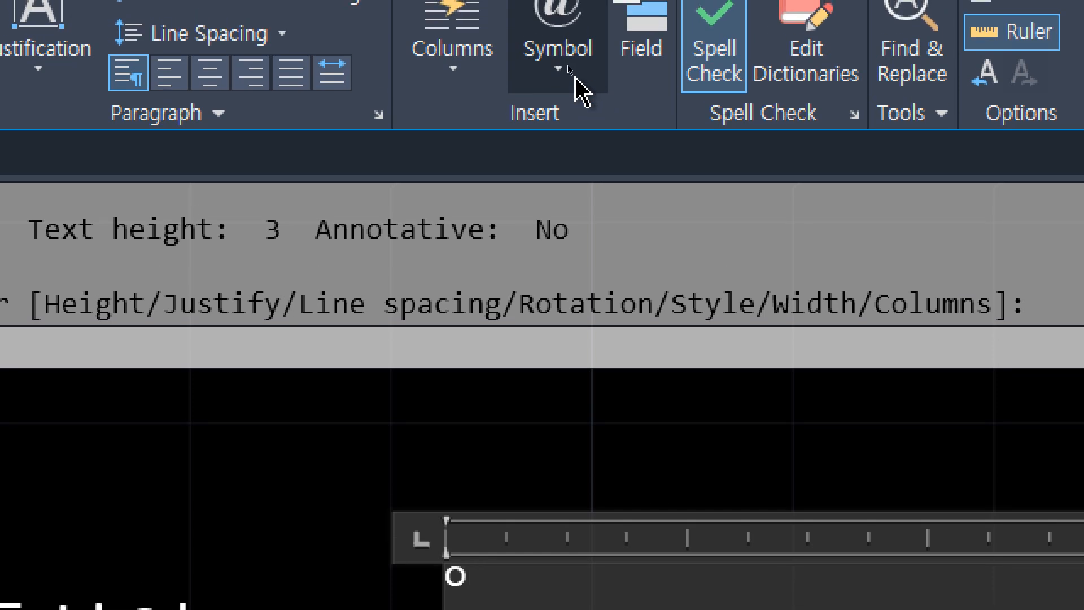
click(576, 80)
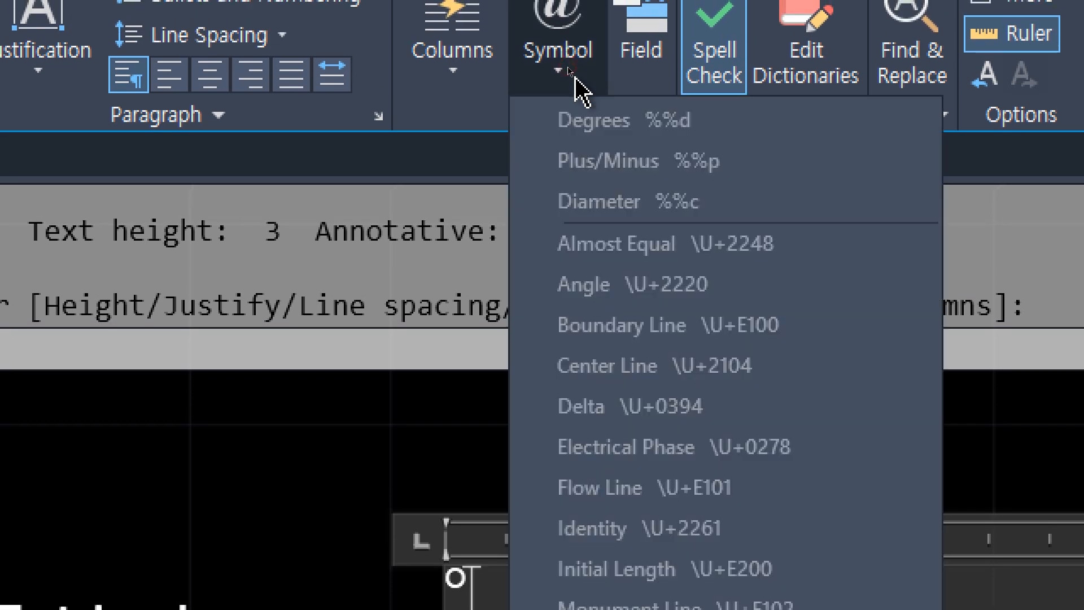
click(618, 180)
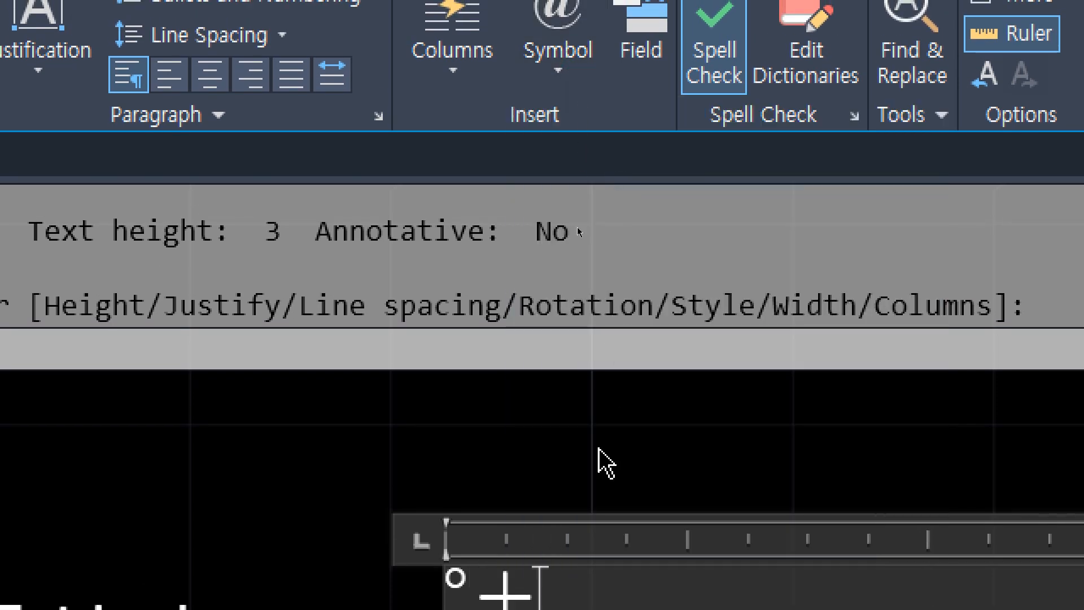
Add the Diameter, Almost Equal and Flow Line symbols to the multiline text and finish it.
scroll(615, 446, down, 3)
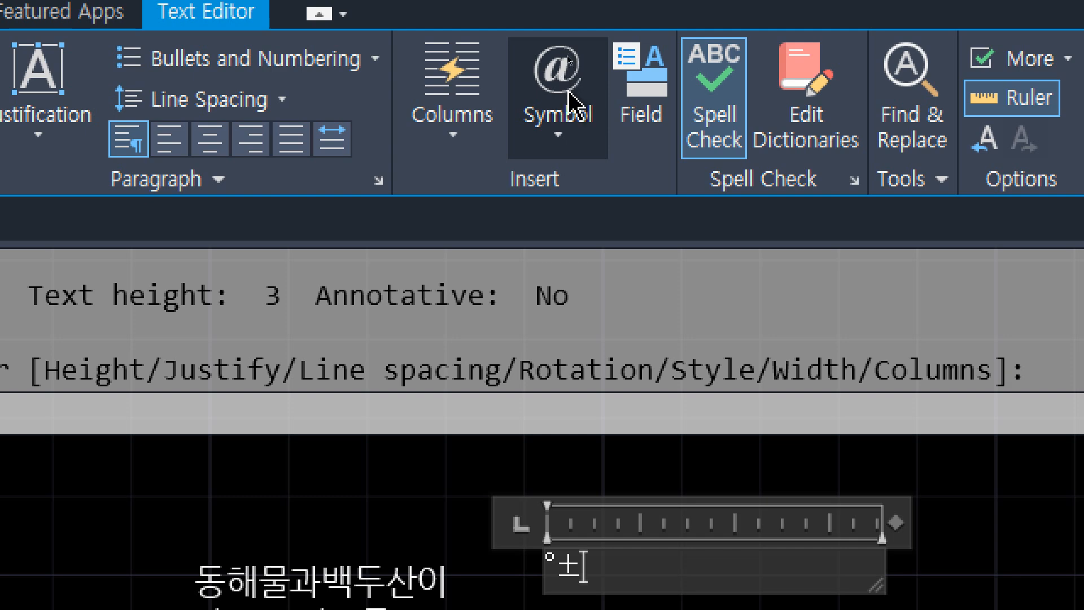
click(576, 133)
click(598, 271)
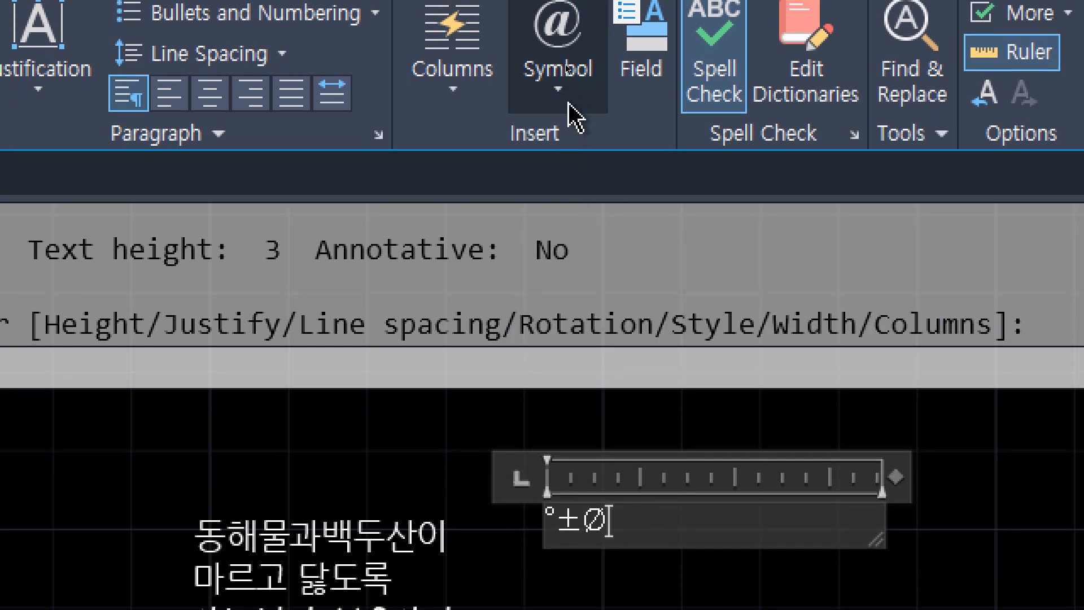
click(577, 148)
click(649, 264)
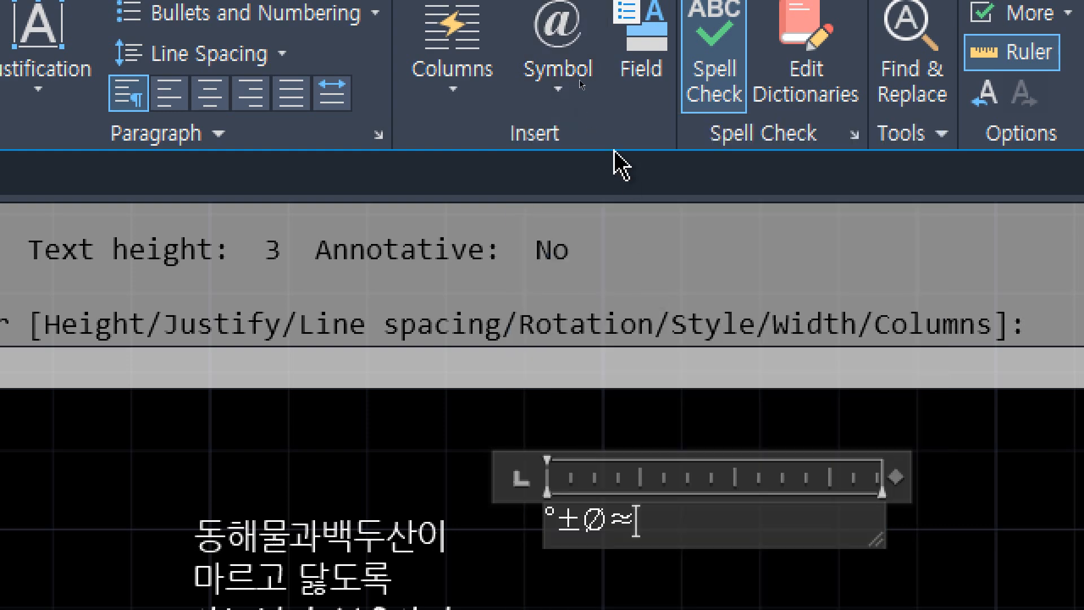
click(577, 103)
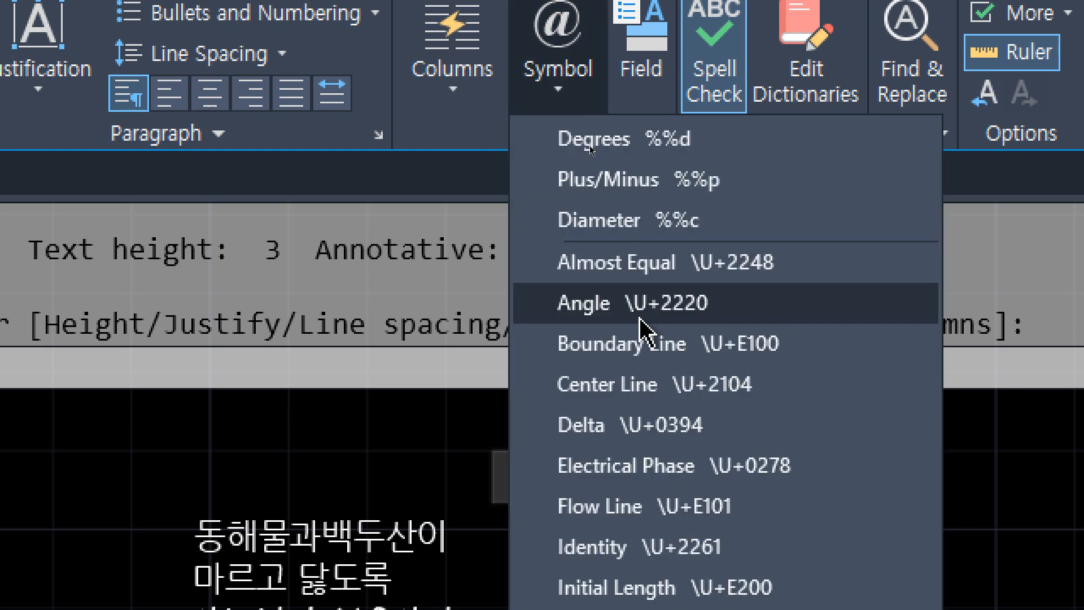
click(653, 508)
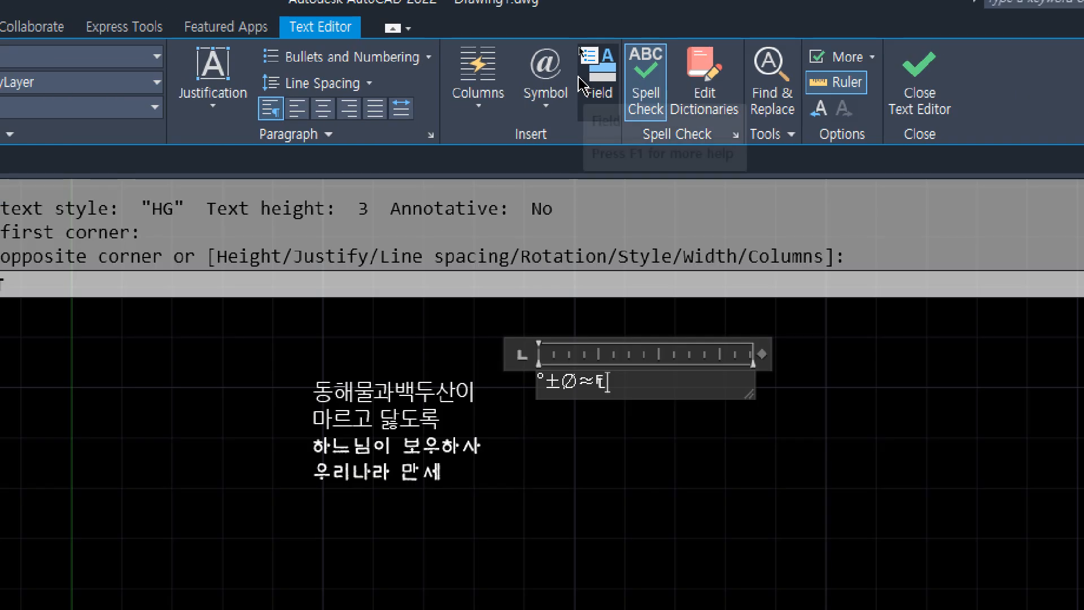
scroll(583, 196, up, 6)
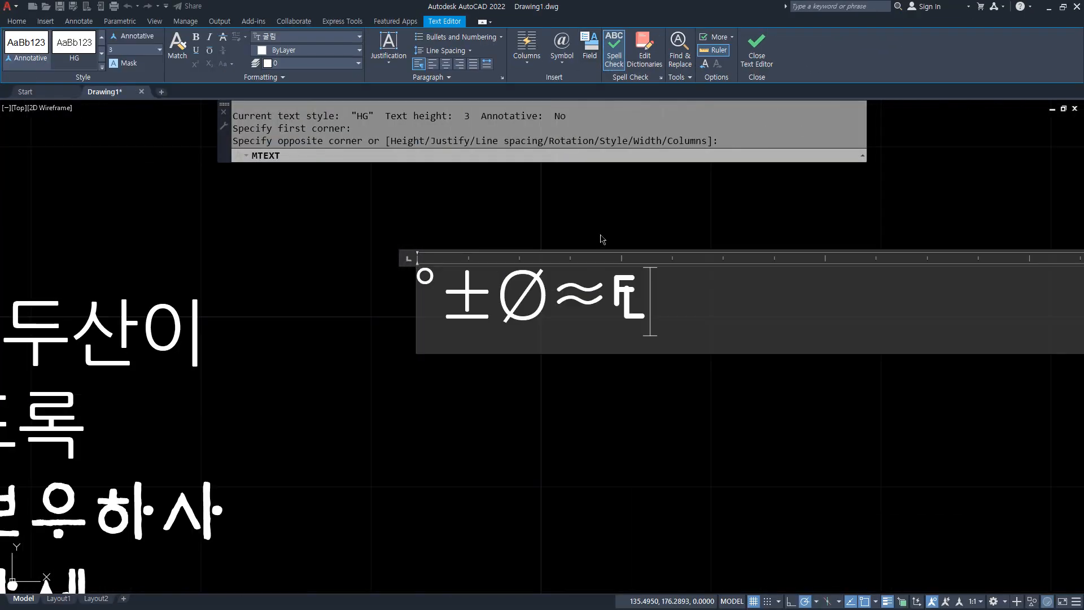
click(466, 422)
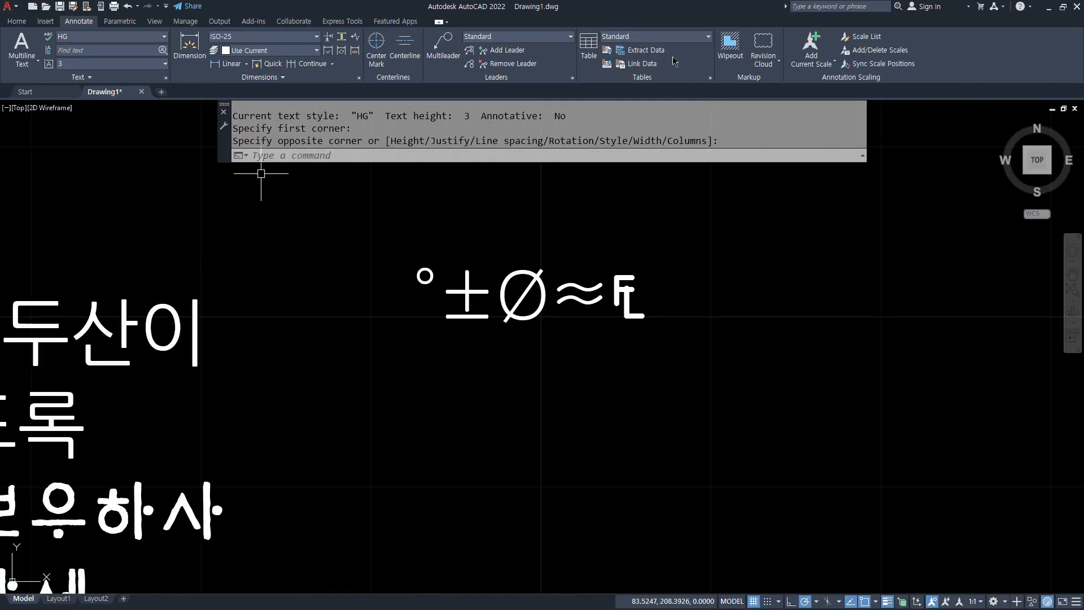
Examine the justification options in a new multiline text box below the symbols, and cancel the text.
middle_drag(433, 404, 391, 297)
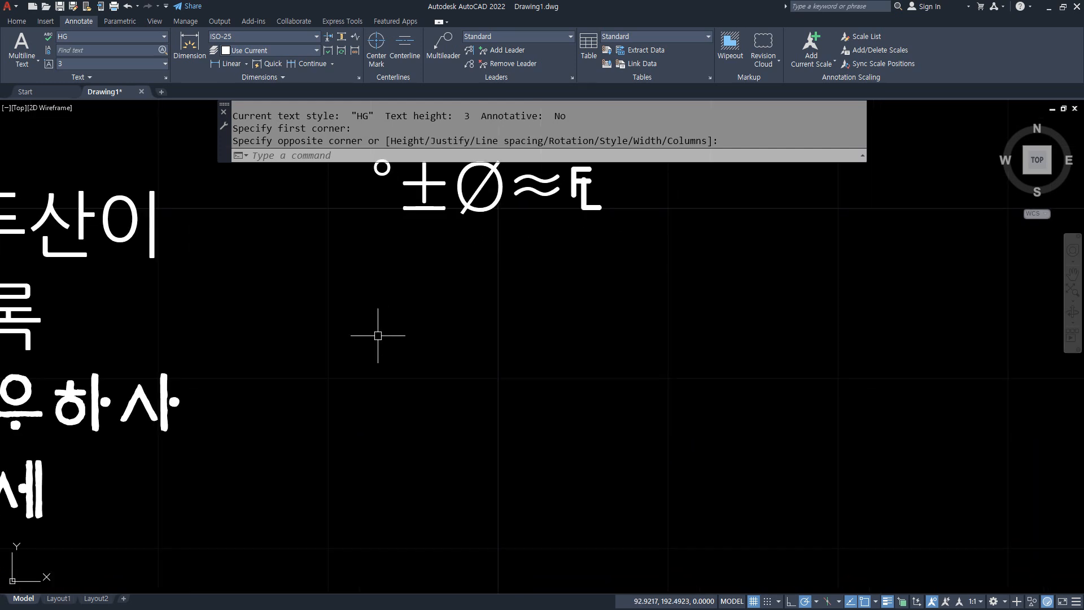
text(t)
key(Return)
click(338, 254)
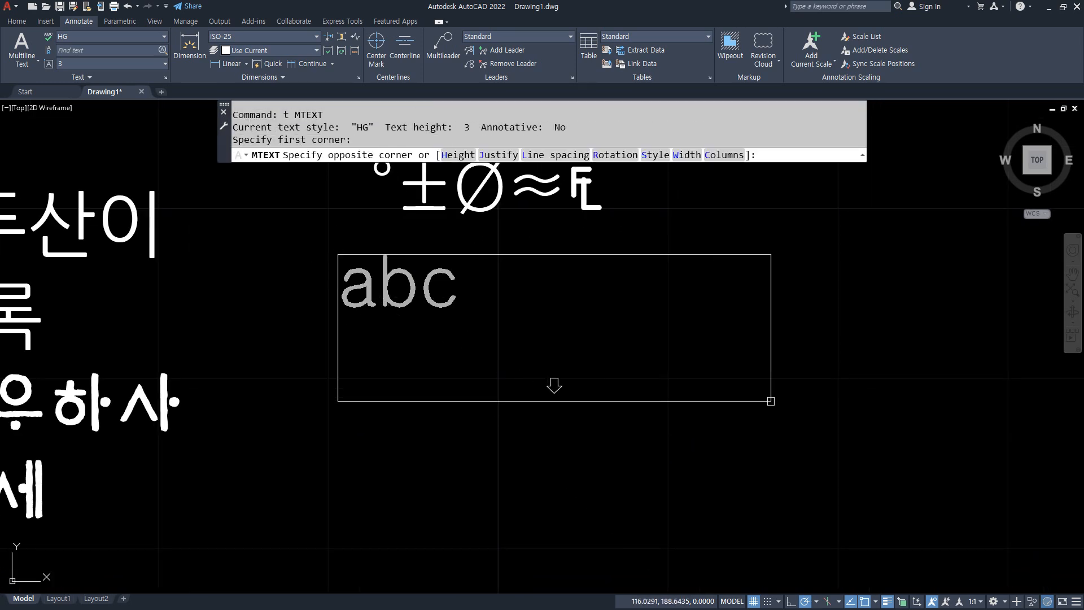
click(770, 401)
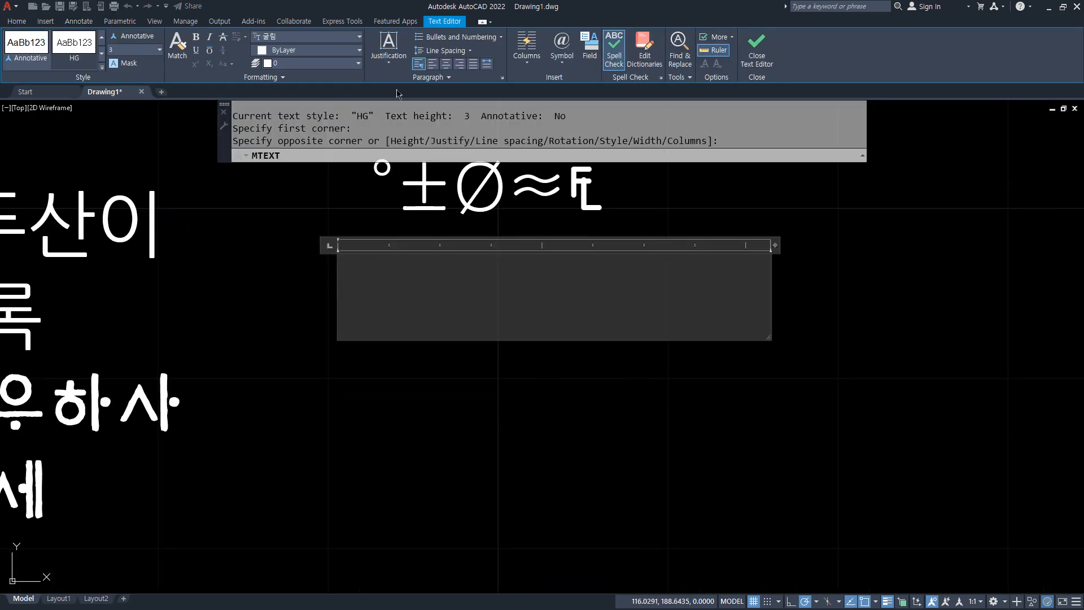
click(390, 64)
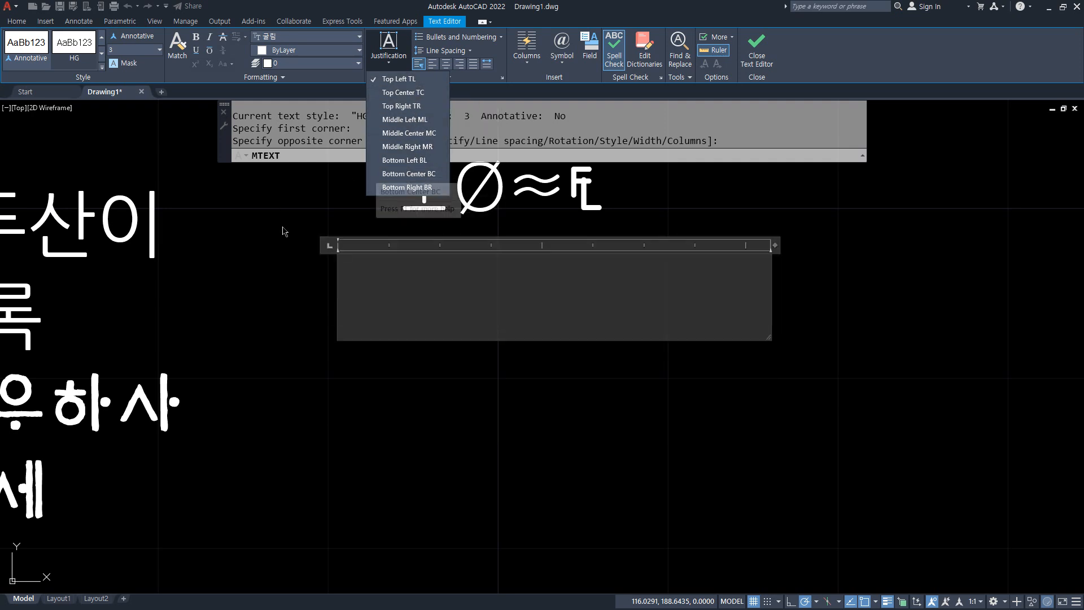
click(254, 261)
scroll(379, 461, down, 2)
key(Escape)
key(Escape)
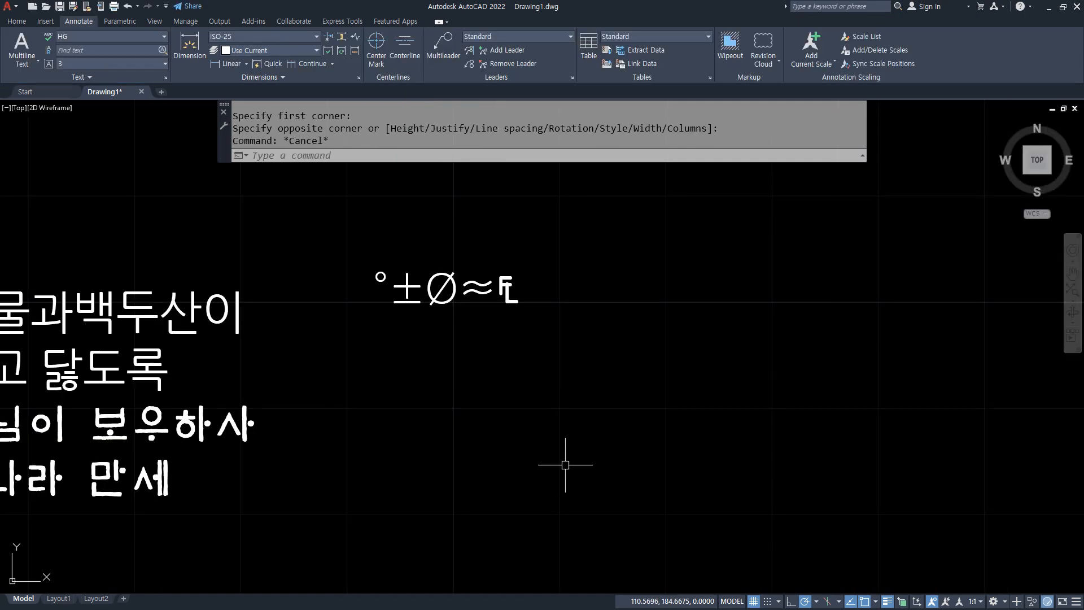
Erase the four-line text and the symbol text, and show the full drawing limits with Zoom All.
scroll(567, 465, down, 2)
click(595, 293)
click(94, 545)
text(e)
key(Return)
text(z)
key(Return)
text(a)
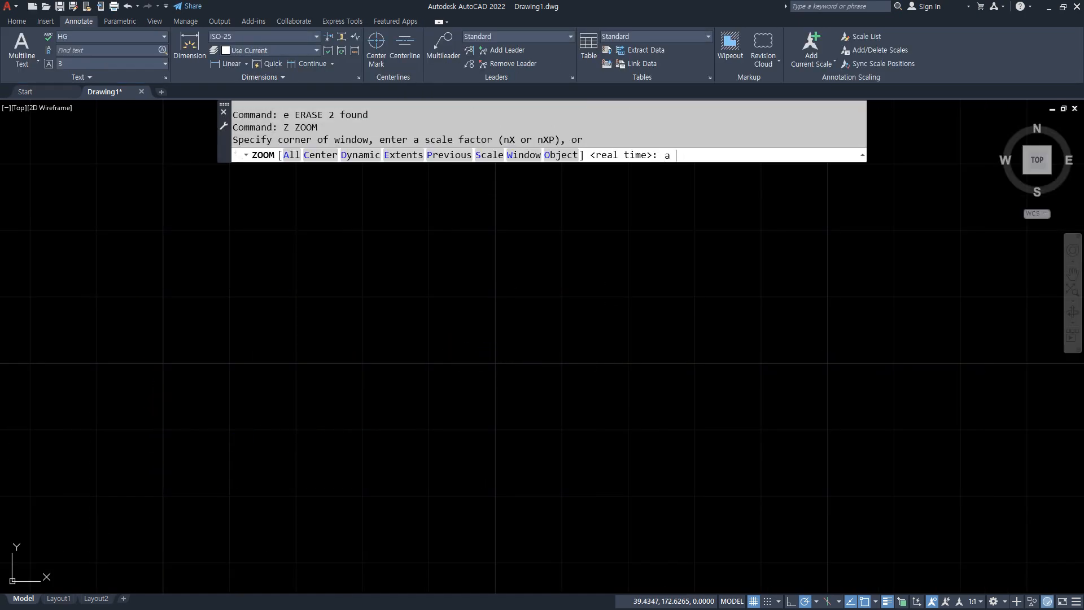
key(Return)
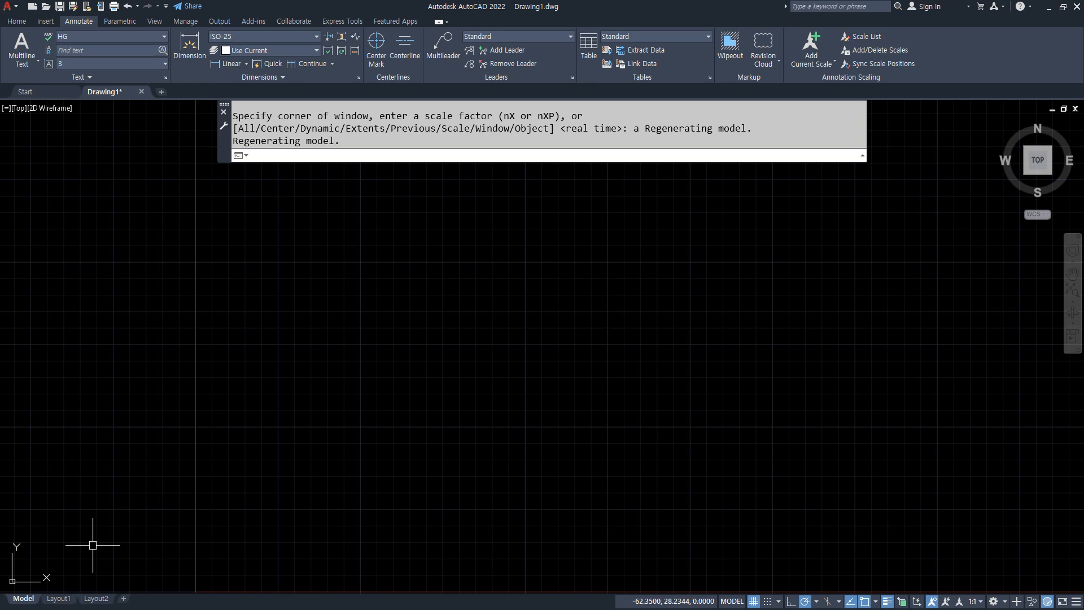
Draw a horizontal and a vertical construction line crossing near (82, 82).
text(xl)
key(Return)
click(331, 454)
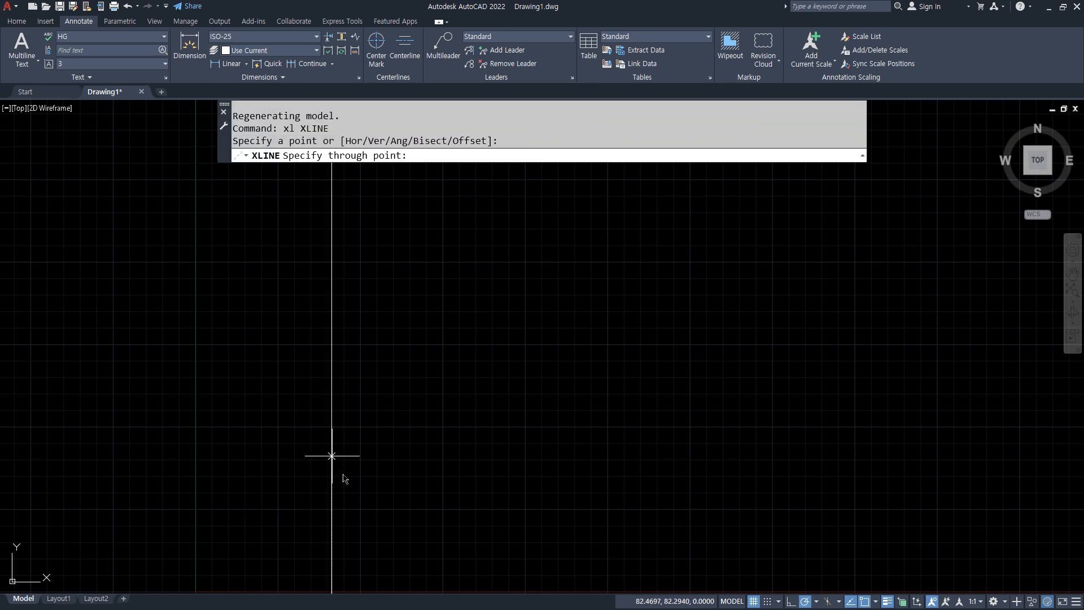
click(380, 454)
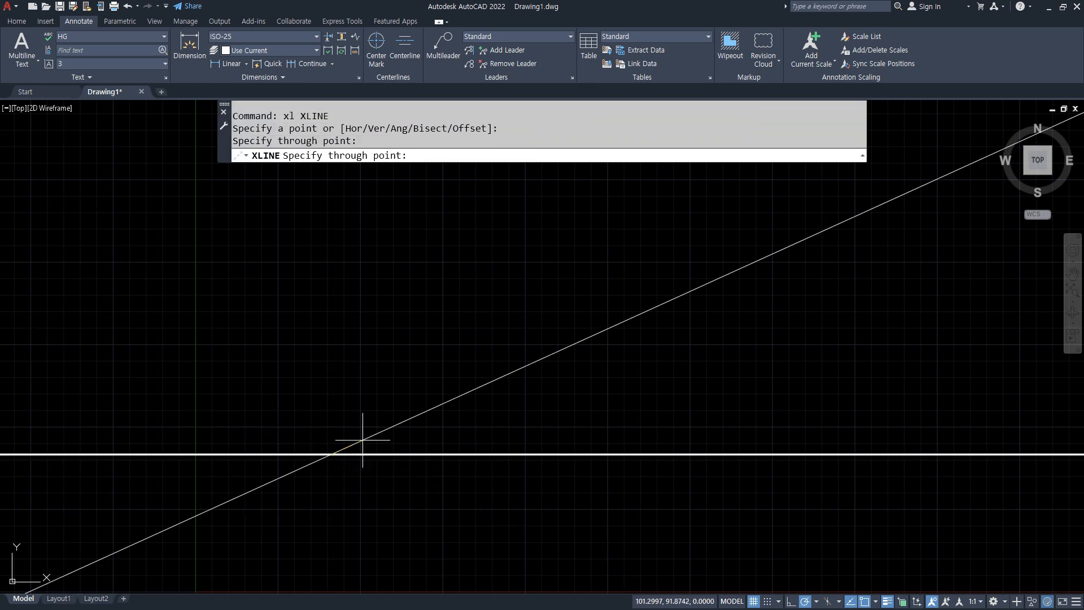
click(331, 423)
key(Return)
Trim the construction lines to the left of and below their intersection to leave an L-shaped corner.
text(tr)
key(Return)
drag(260, 434, 398, 534)
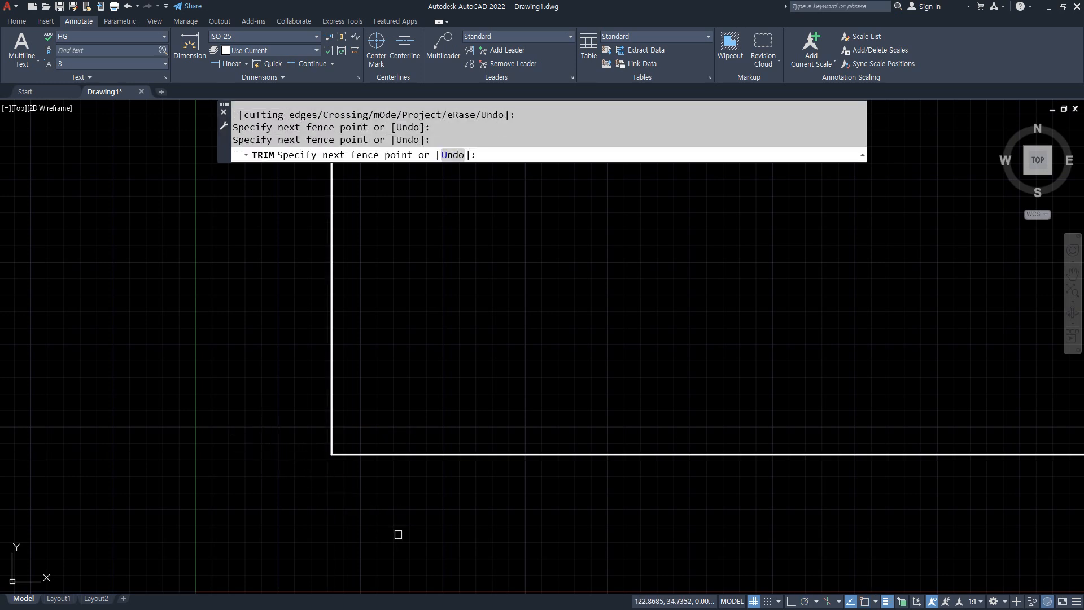
key(Return)
Offset the horizontal line upward three times in succession at a distance of 8.
scroll(353, 439, up, 3)
text(o)
key(Return)
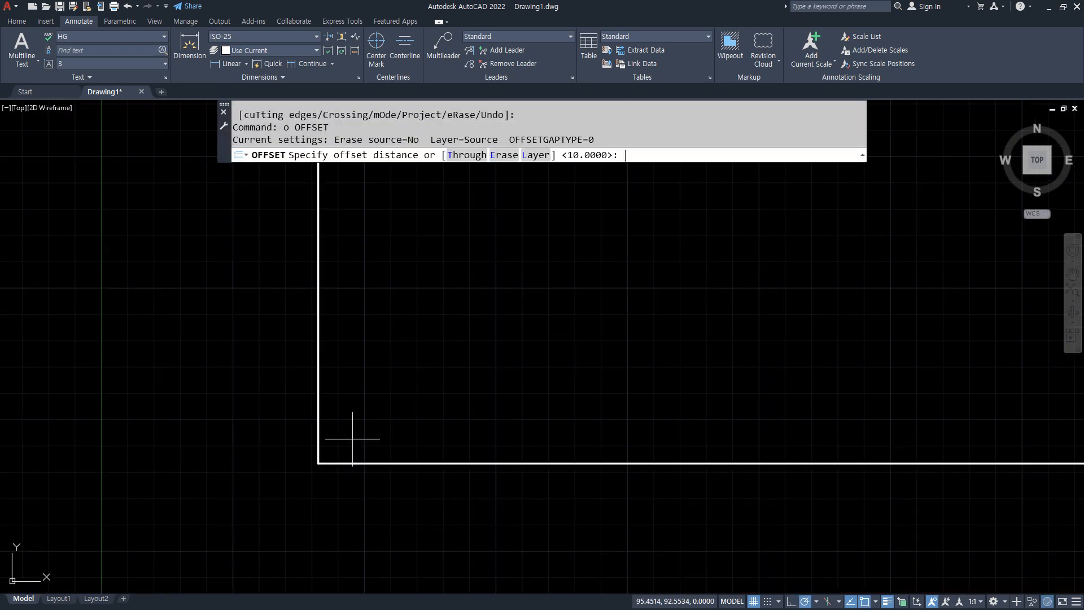
text(8)
key(Return)
click(359, 462)
click(358, 433)
click(353, 443)
click(354, 417)
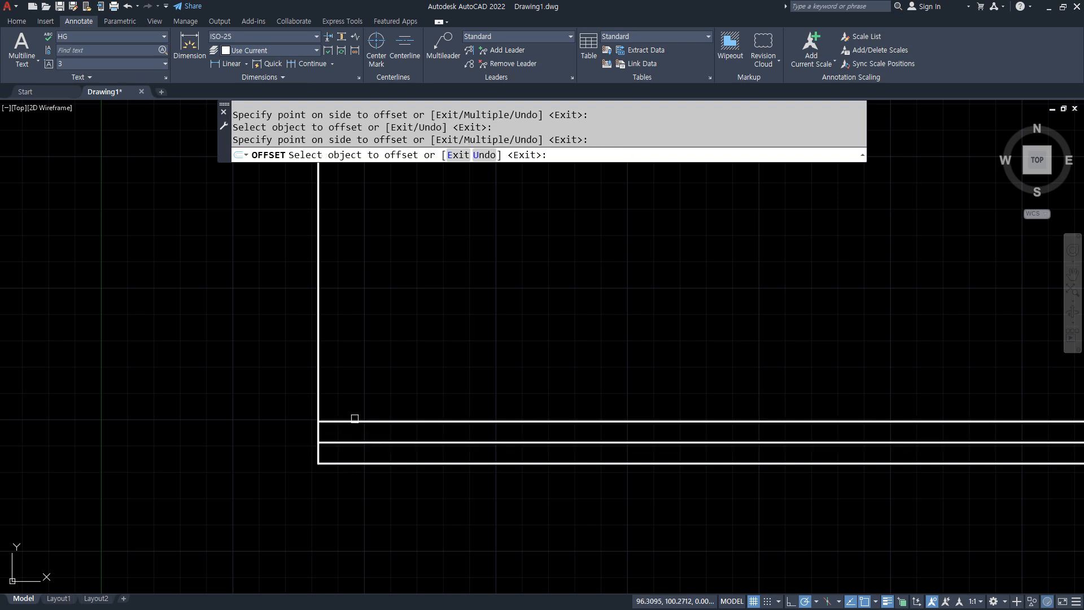
click(353, 421)
click(354, 390)
key(Return)
Offset the vertical line 20 to the right to form the table's first column.
key(Return)
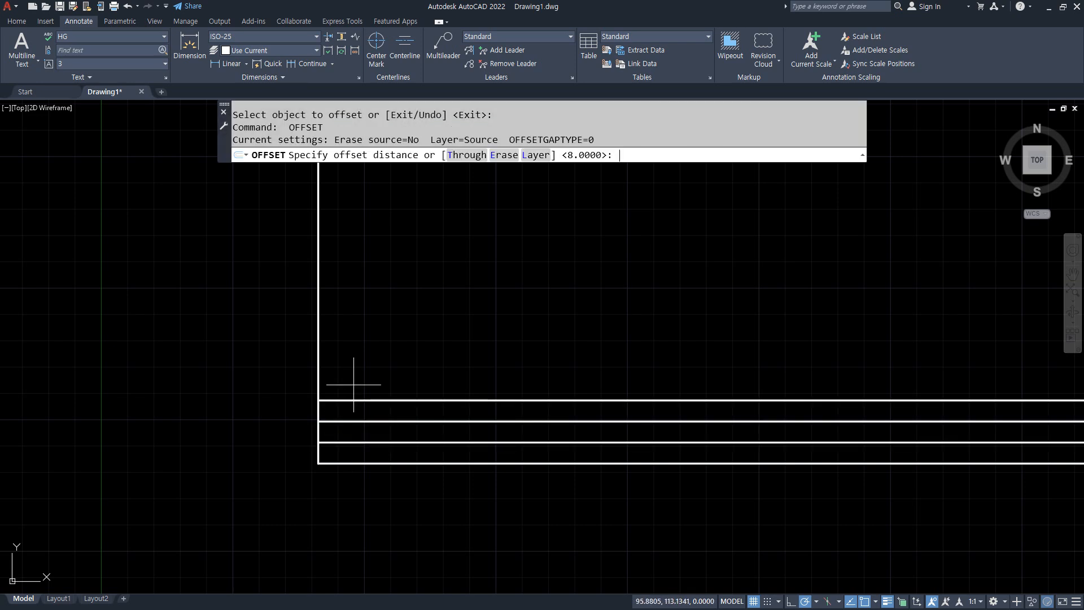
text(20)
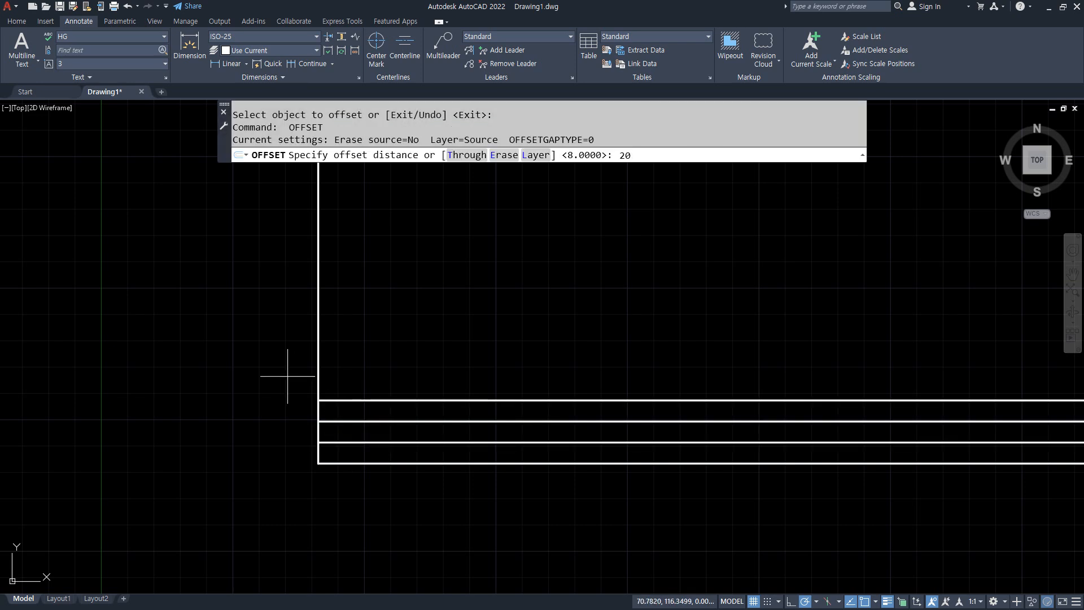
key(Return)
click(318, 375)
click(389, 368)
key(Return)
Offset the new vertical line 30 to the right to form the table's second column.
key(Return)
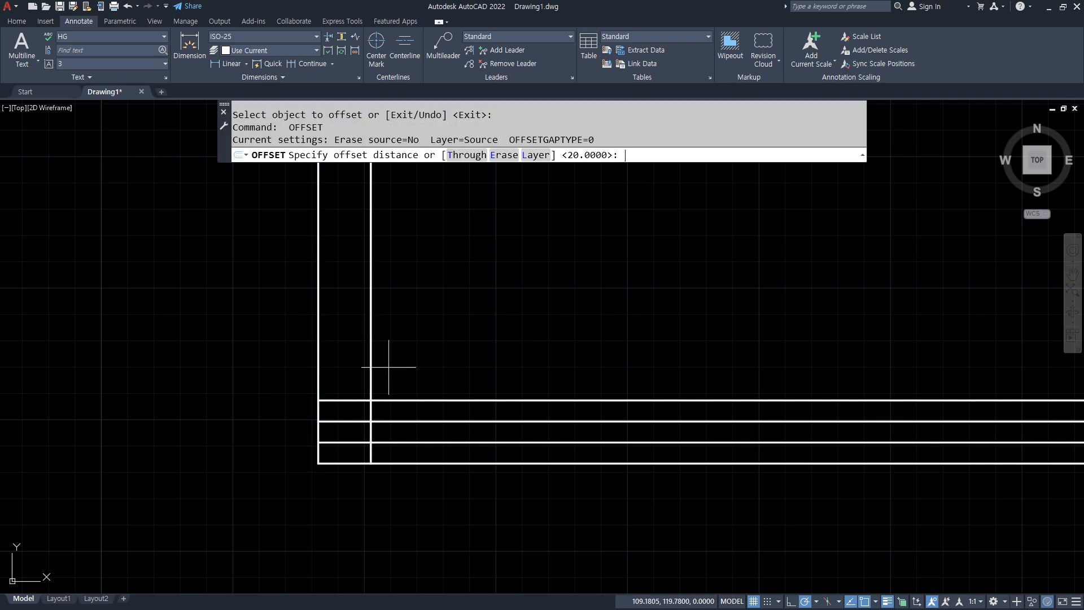
text(30)
key(Return)
click(374, 375)
click(371, 380)
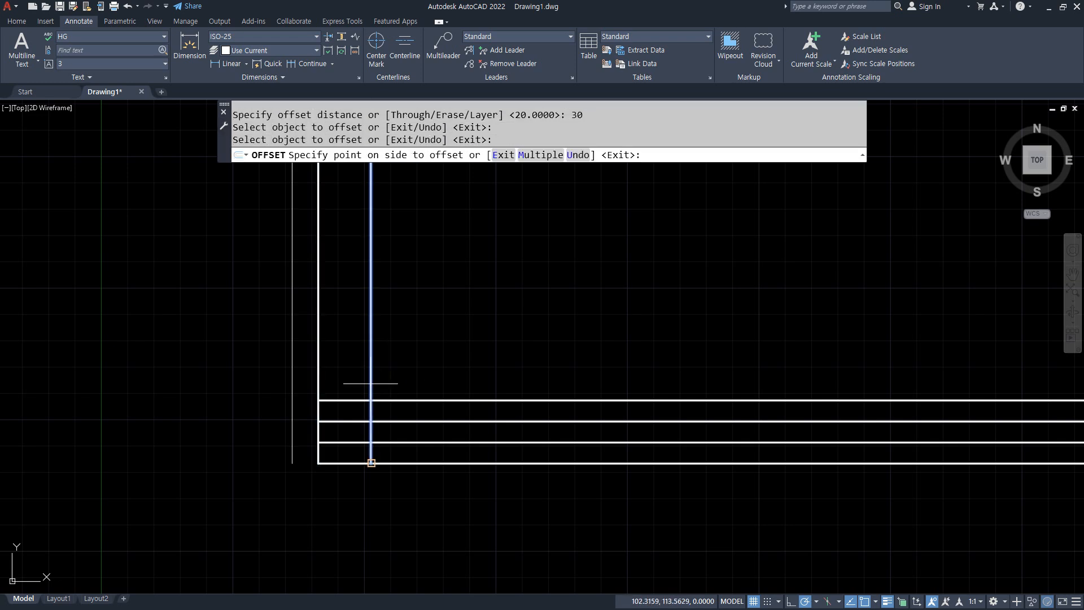
click(457, 379)
key(Return)
Trim the line ends extending right of and above the grid to leave a closed table of three rows and two columns.
text(tr)
key(Return)
click(574, 491)
click(519, 395)
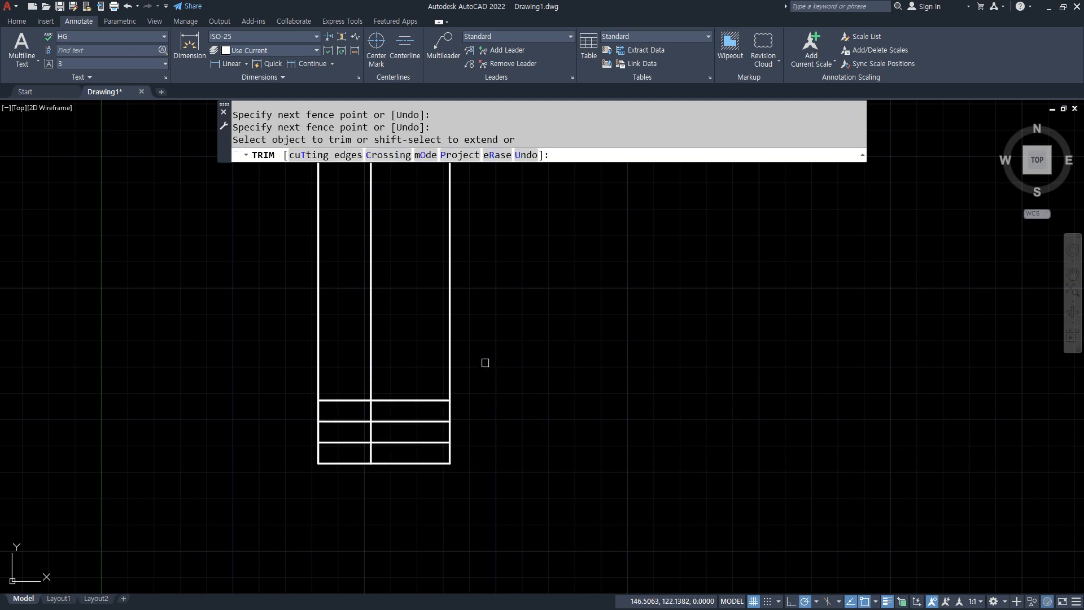
click(481, 367)
click(243, 364)
key(Return)
key(Return)
scroll(383, 460, up, 4)
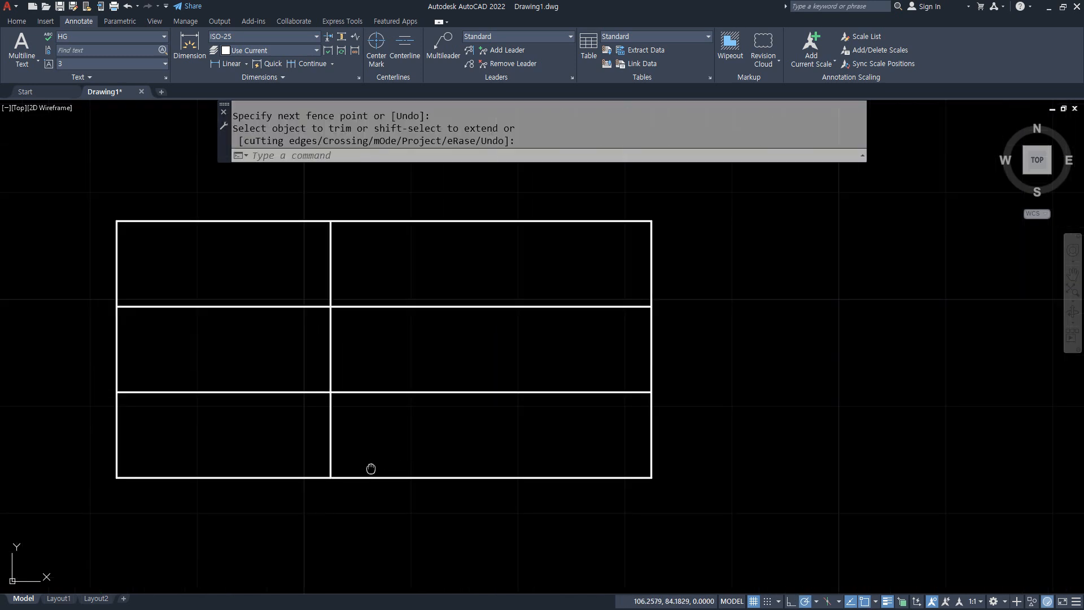
middle_drag(371, 467, 365, 475)
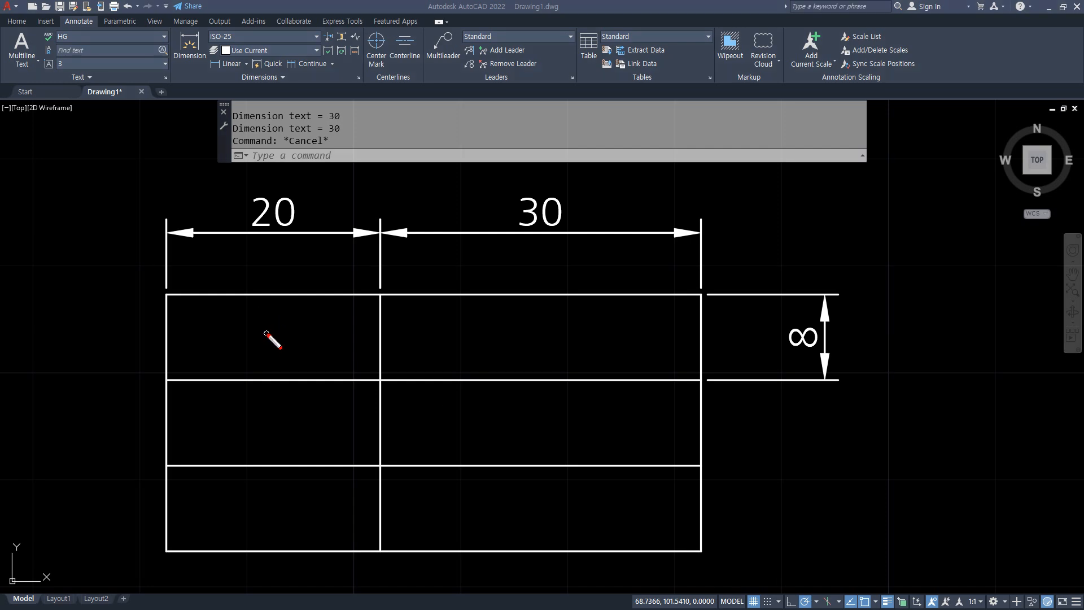
click(266, 328)
click(273, 419)
click(279, 507)
drag(273, 313, 264, 319)
key(Escape)
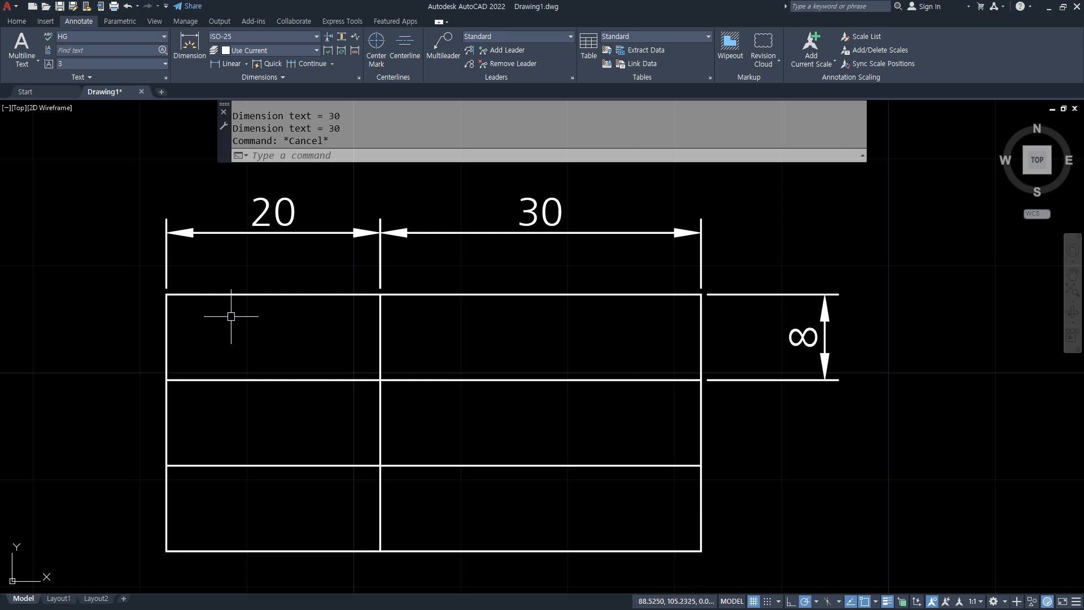
Draw three connected diagonal lines zigzagging corner to corner through the cells of the table's first column.
text(l)
key(Return)
click(167, 295)
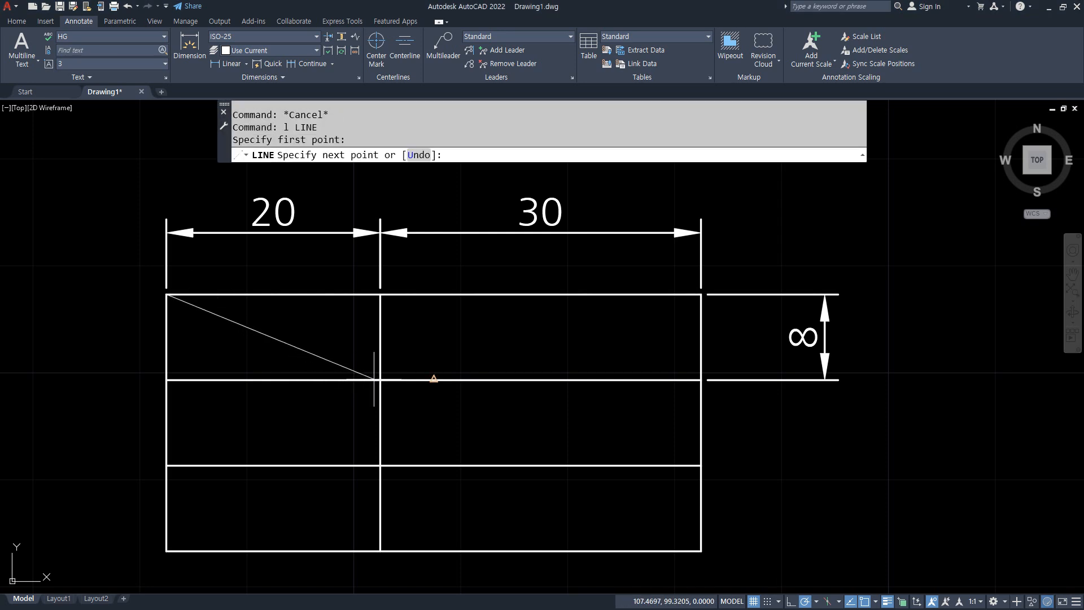
click(379, 380)
click(168, 465)
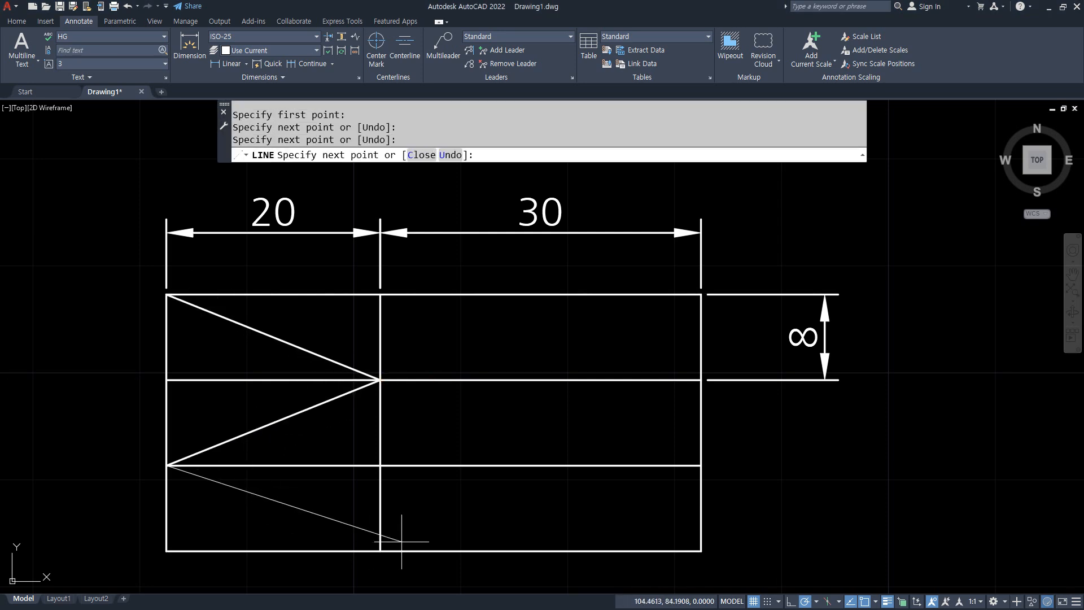
click(381, 550)
key(Return)
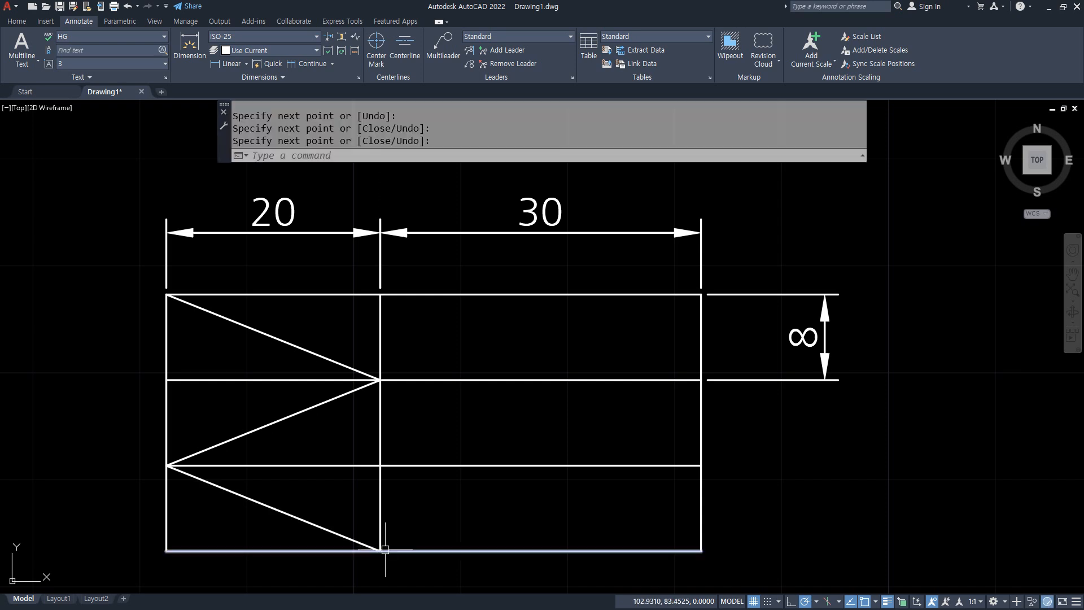
Place middle-justified single-line text "날 짜" at the midpoint of the first-row diagonal, keeping height 3 and rotation 0.
text(dt)
key(Return)
click(481, 155)
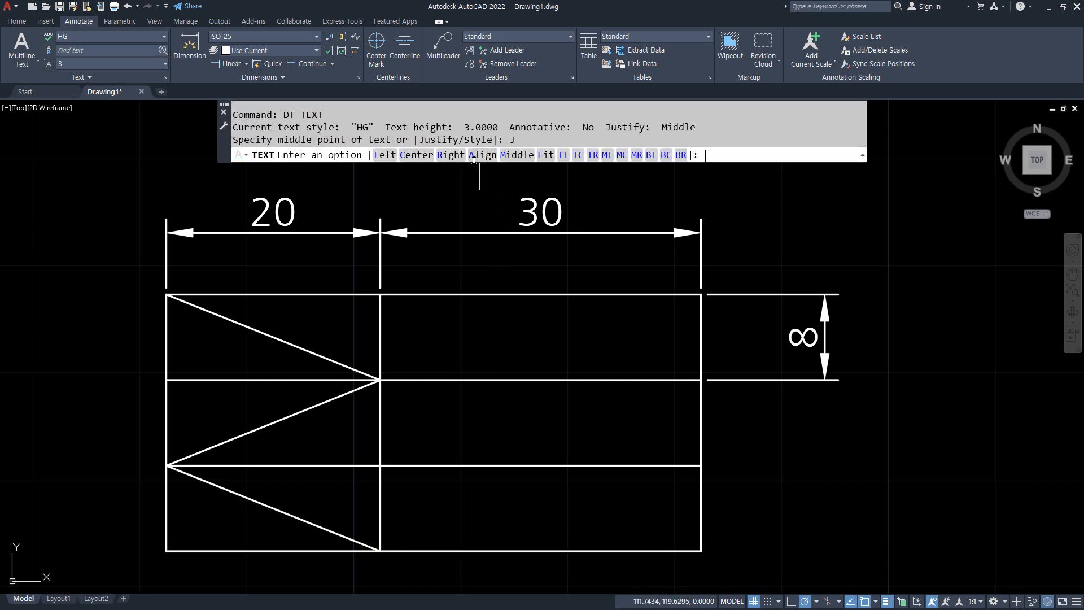
click(517, 155)
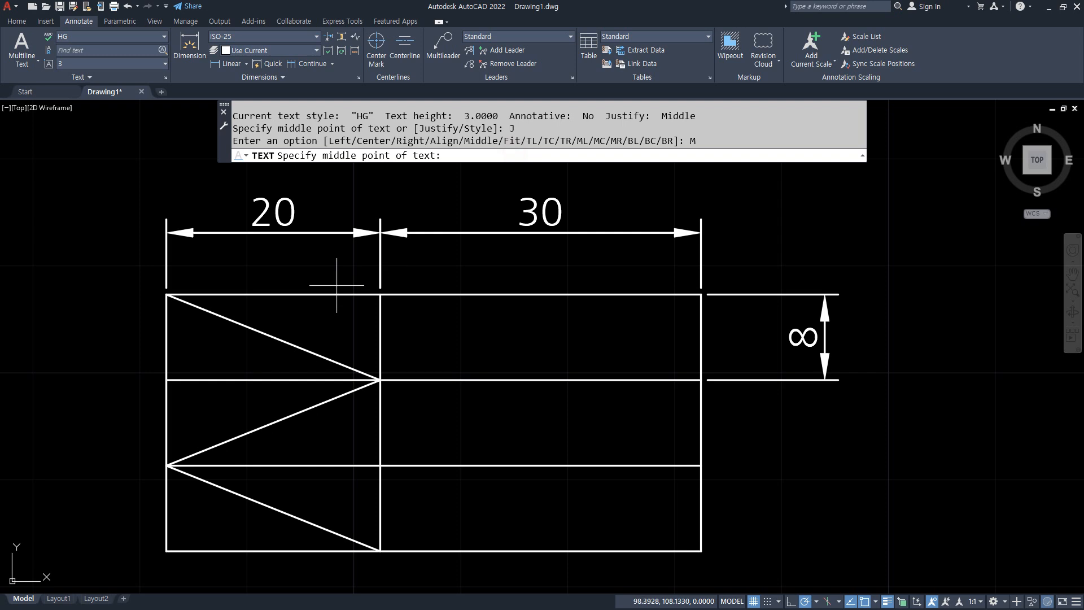
click(285, 338)
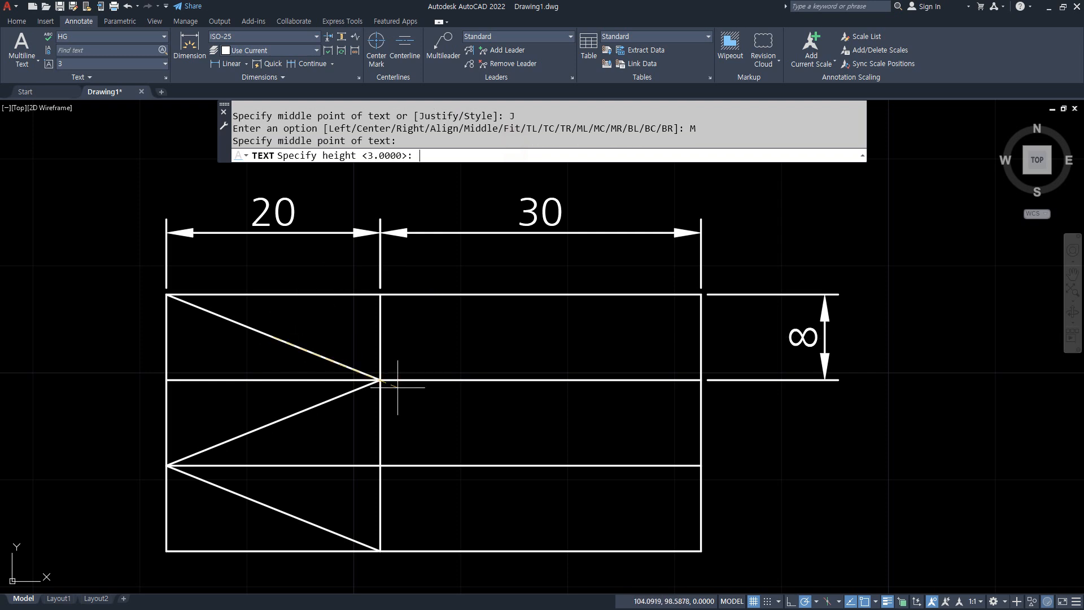
key(Return)
key(Return)
text(날ㅉ)
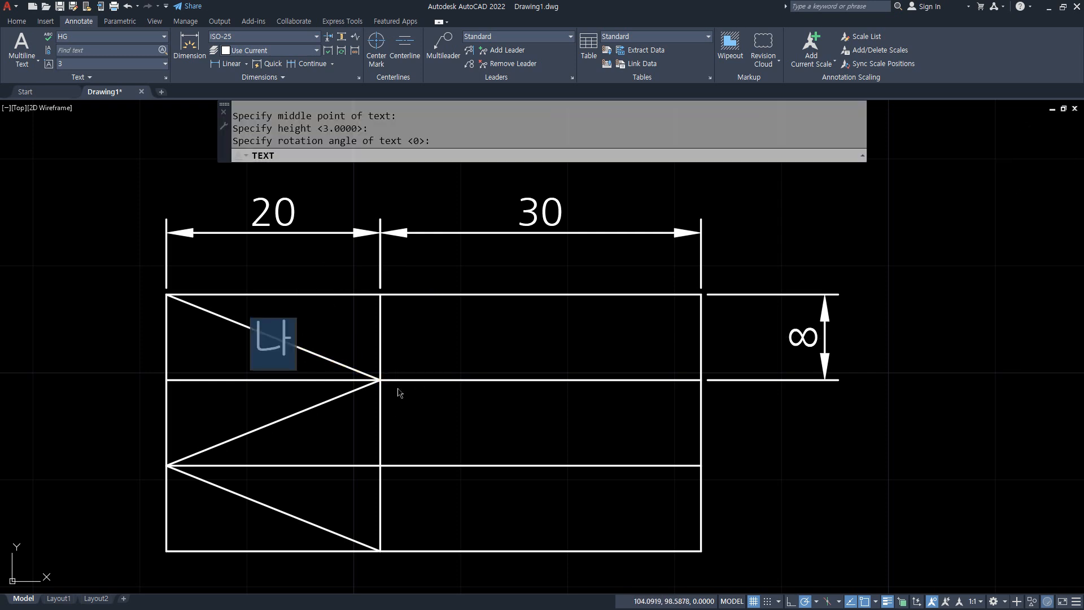
text(ㅏ)
key(Return)
key(Return)
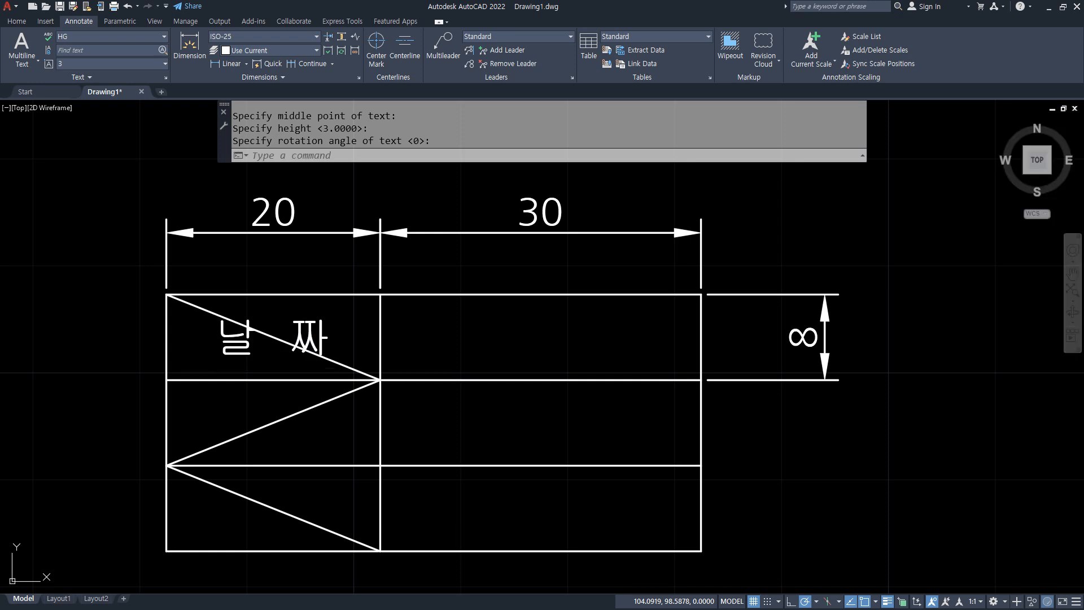
Place the single-line text "도 명" at the midpoint of the second-row diagonal with the same height and rotation.
key(Return)
click(274, 422)
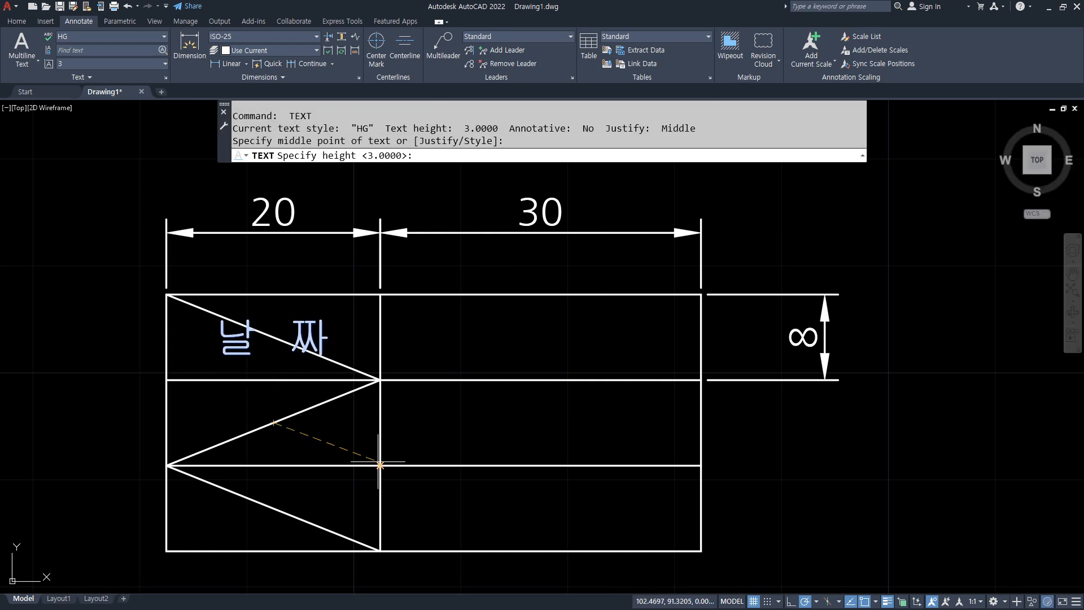
key(Return)
key(Return)
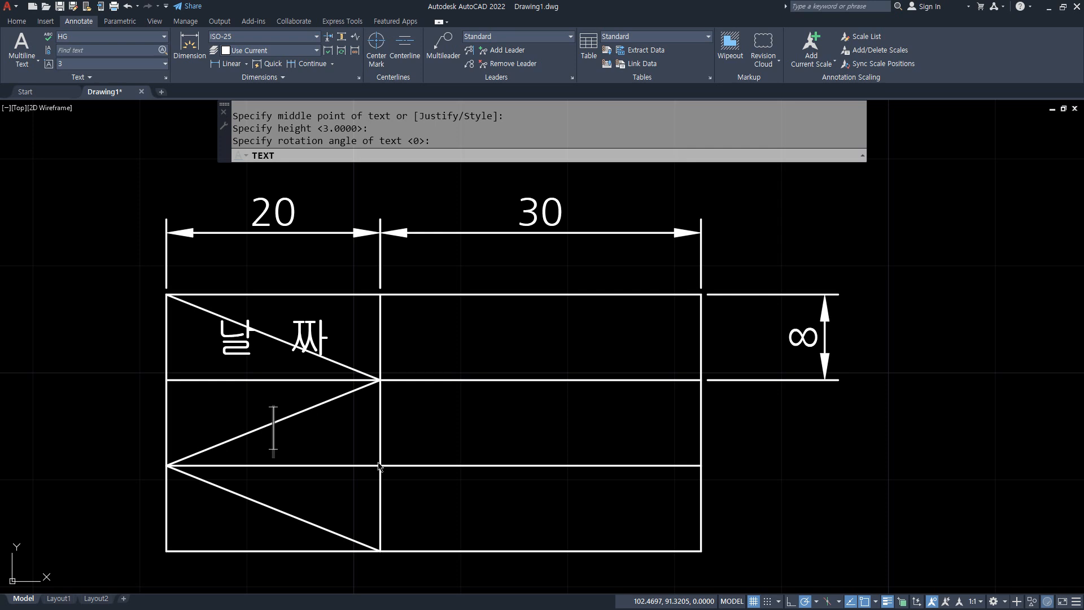
text(도 명)
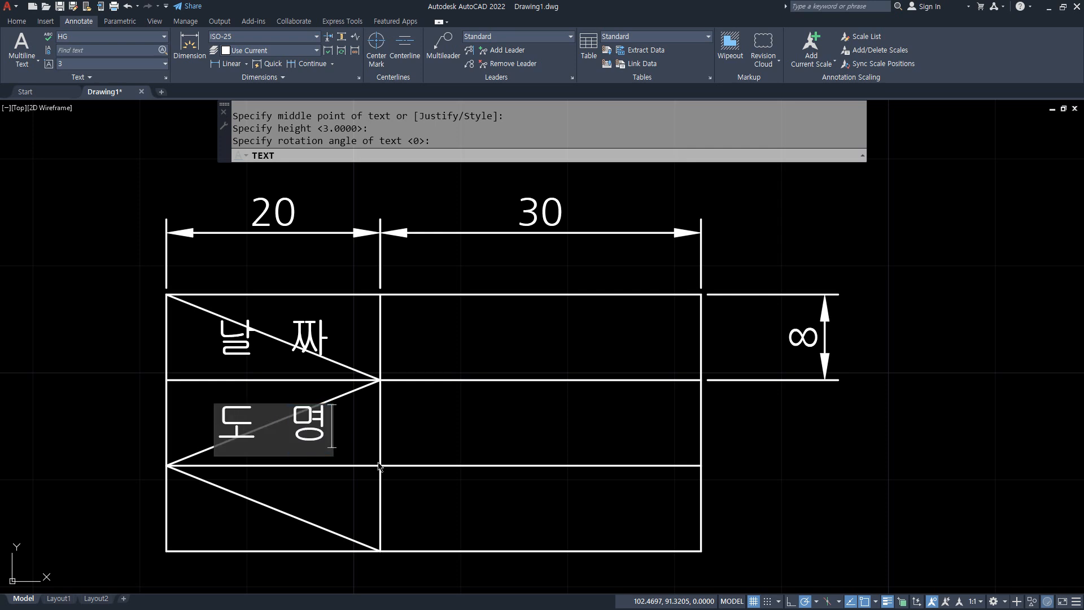
key(Return)
key(Return)
Place the single-line text "설 계" at the midpoint of the third-row diagonal with the same height and rotation.
key(Return)
click(274, 508)
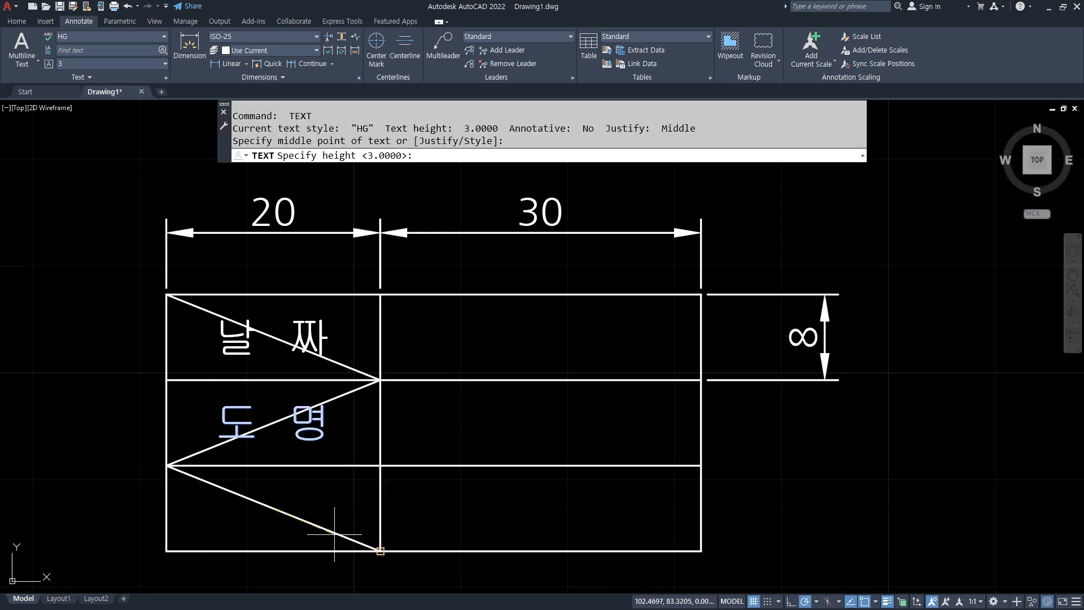
key(Return)
key(Return)
text(설)
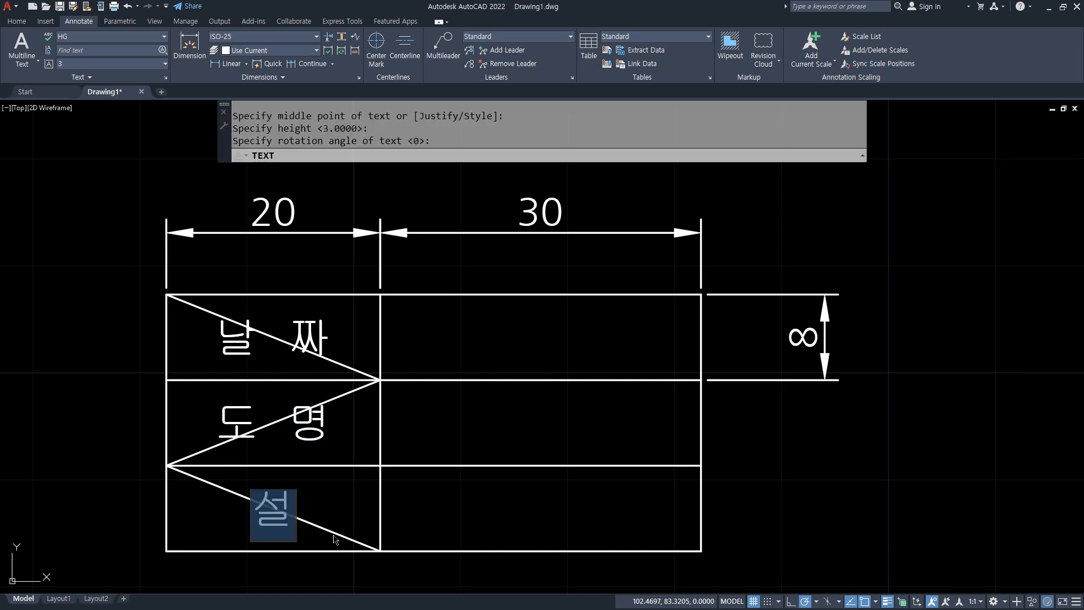
text( ㄱ)
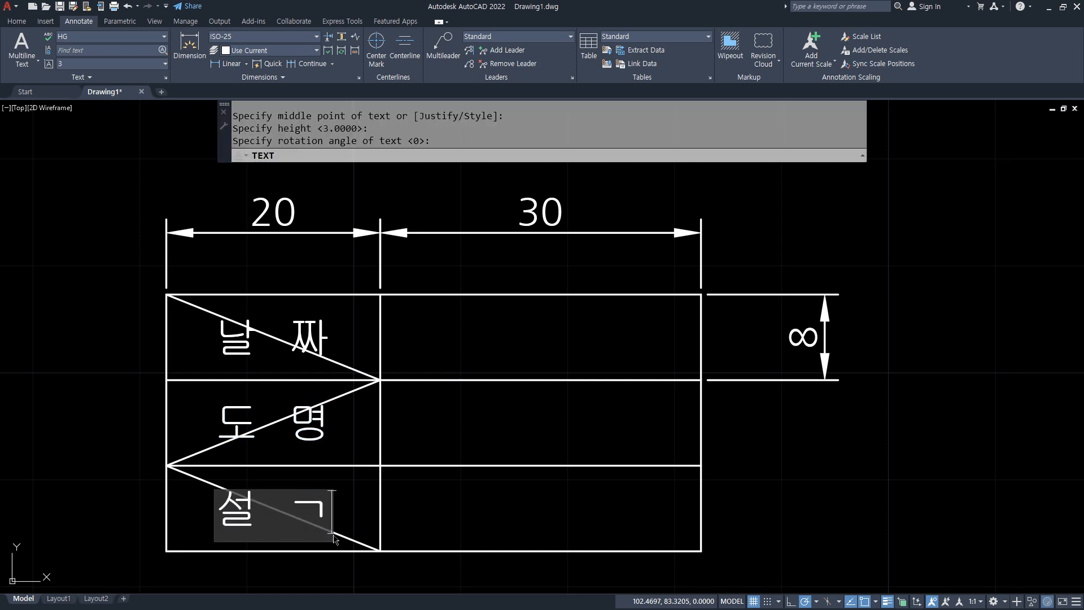
text(ㅔ)
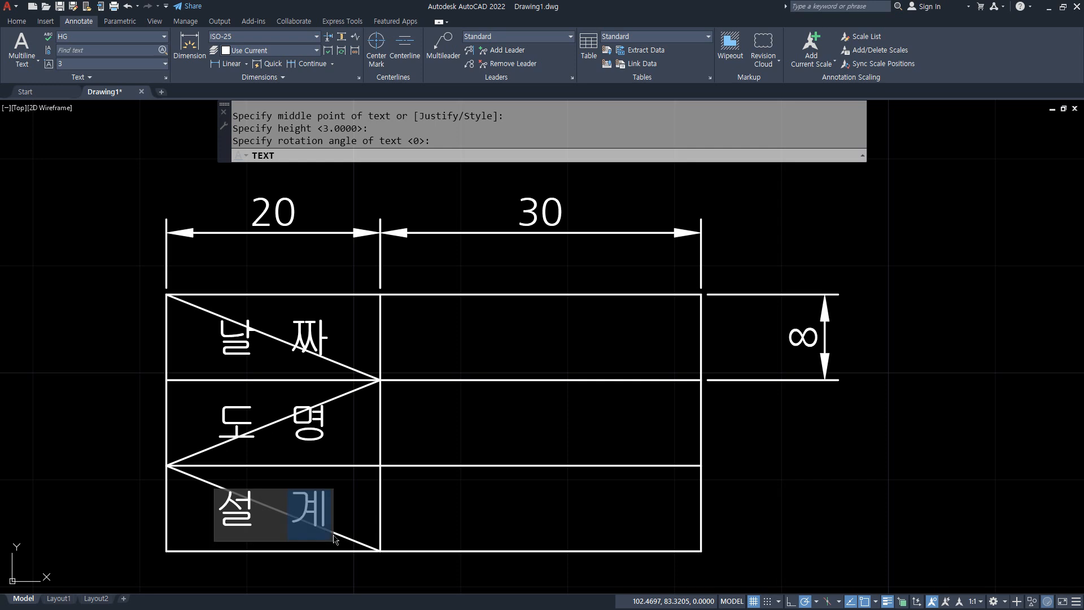
key(Return)
key(Return)
Delete the three diagonal guide lines from the first column's cells.
click(337, 534)
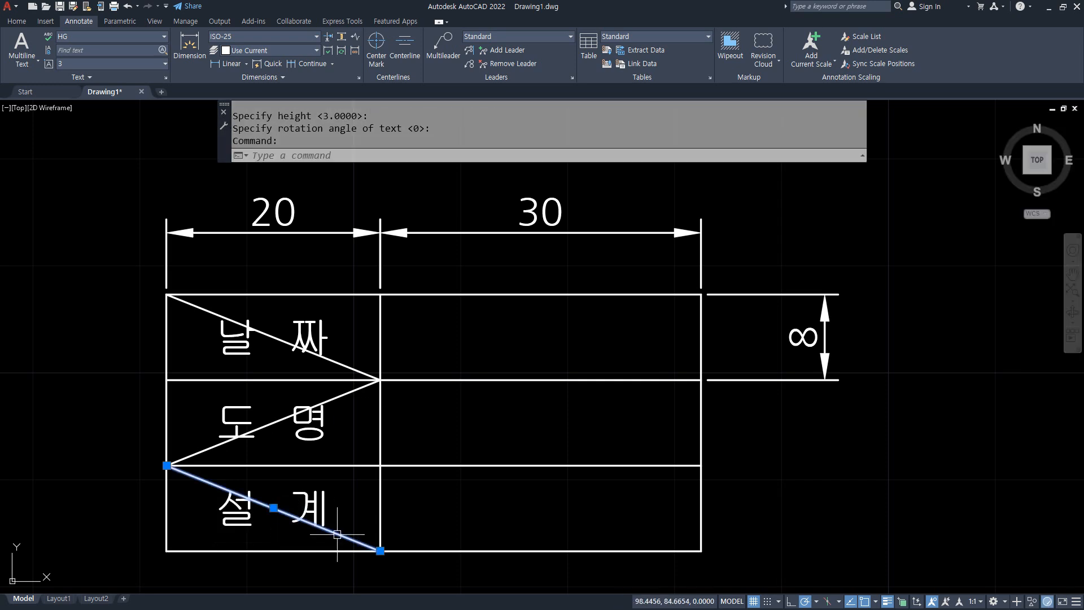
click(346, 394)
click(342, 365)
key(Delete)
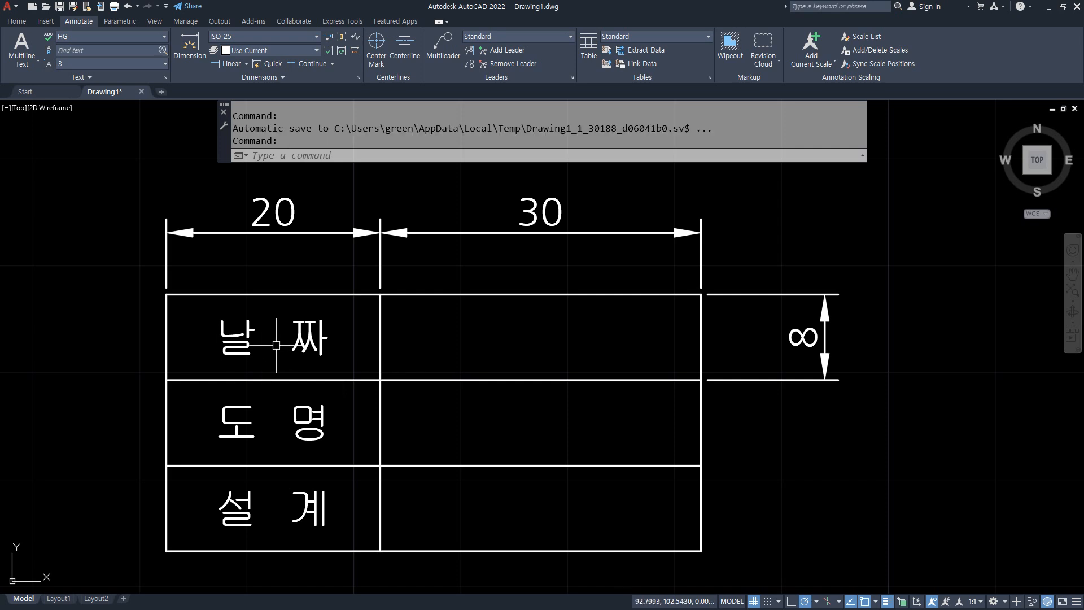
Delete the three single-line text labels from the table's first column.
click(259, 336)
click(249, 421)
click(246, 483)
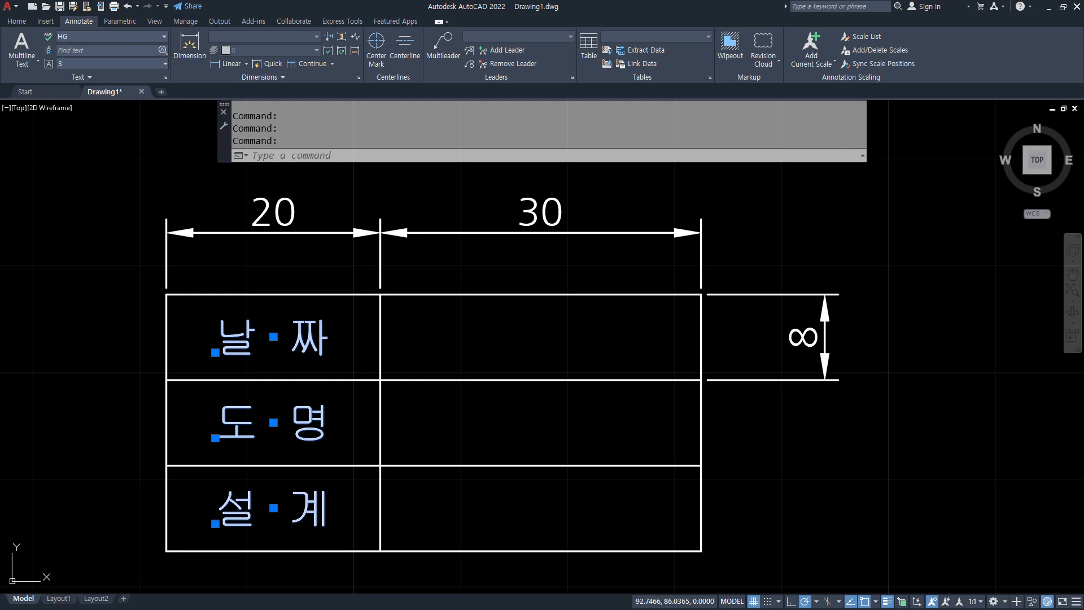
key(Delete)
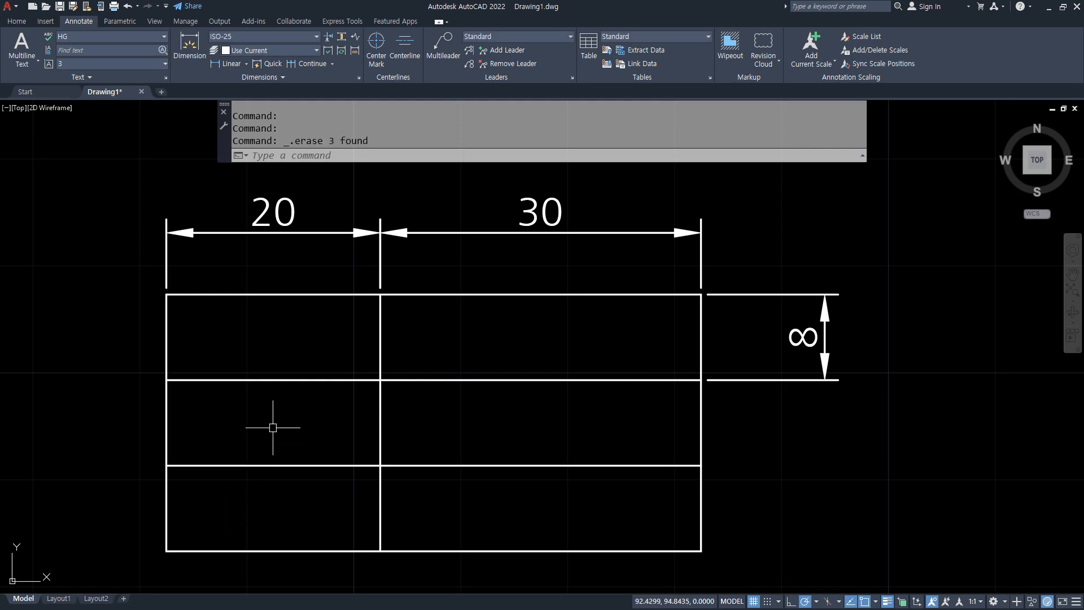
key(Delete)
key(Escape)
key(Escape)
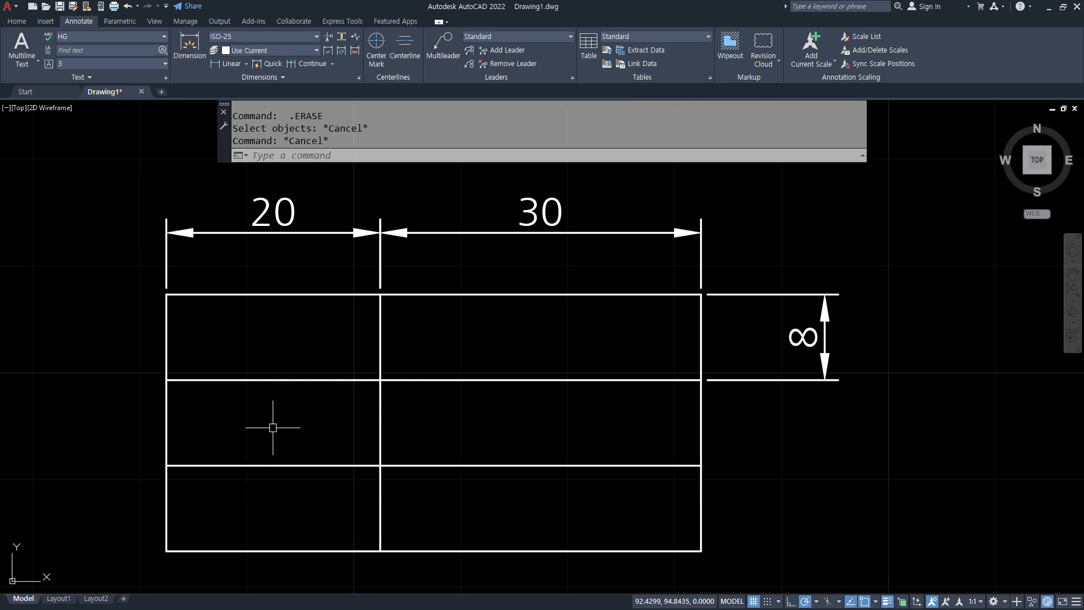
Create multiline text "날 짜" spanning the first column's top cell corner to corner, with Middle Center justification.
text(t)
key(Return)
click(166, 294)
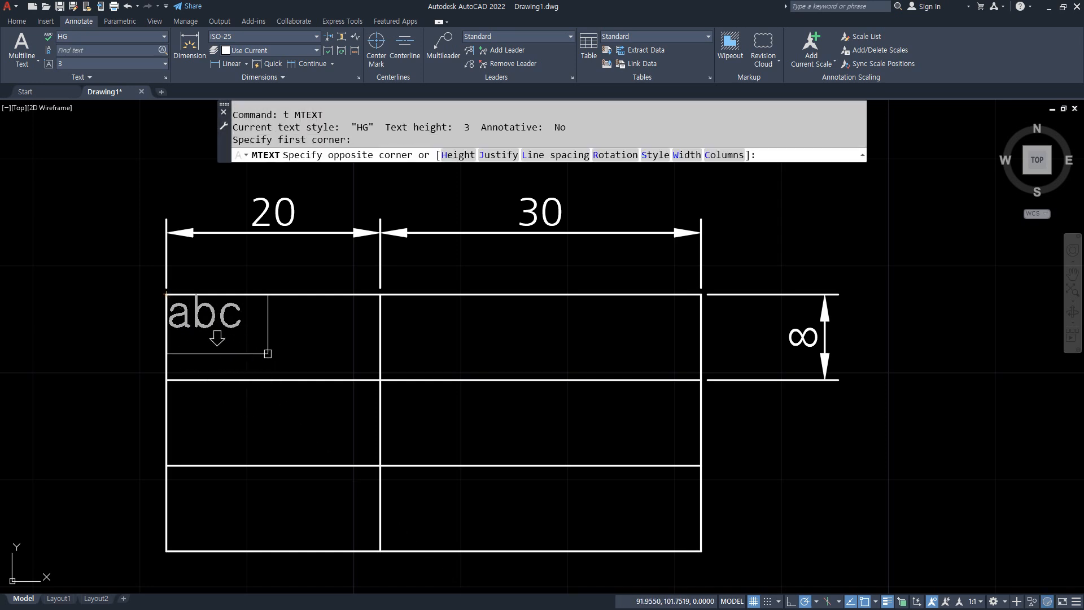
click(380, 379)
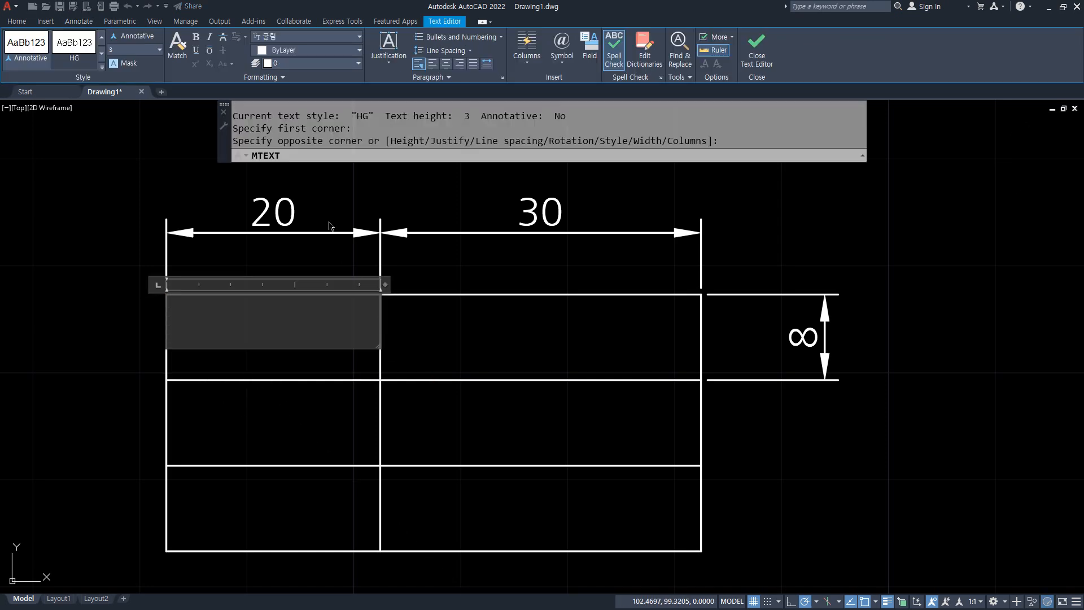
click(389, 54)
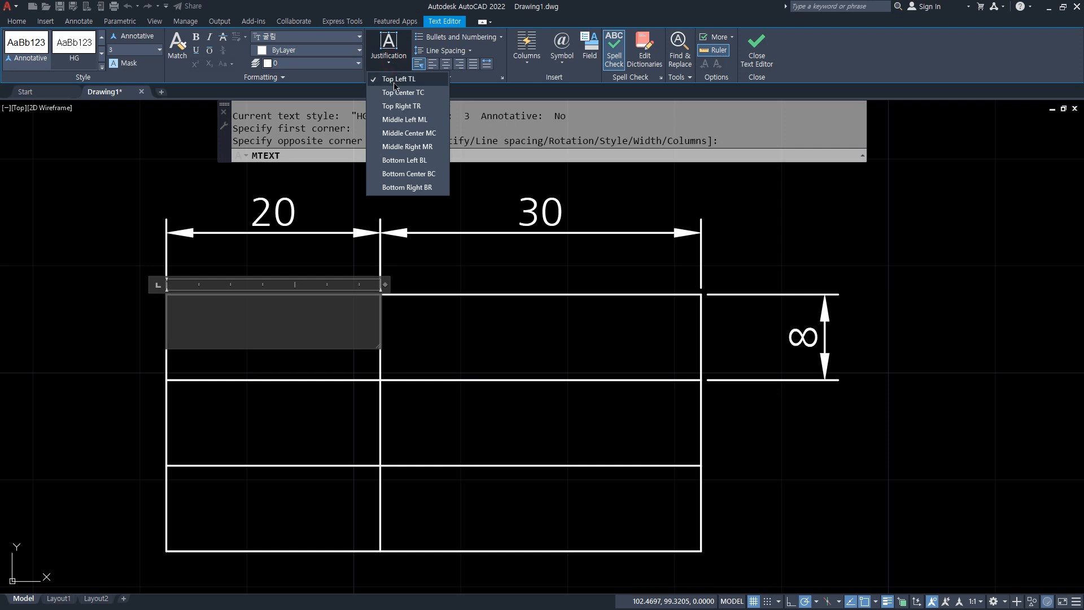
click(399, 139)
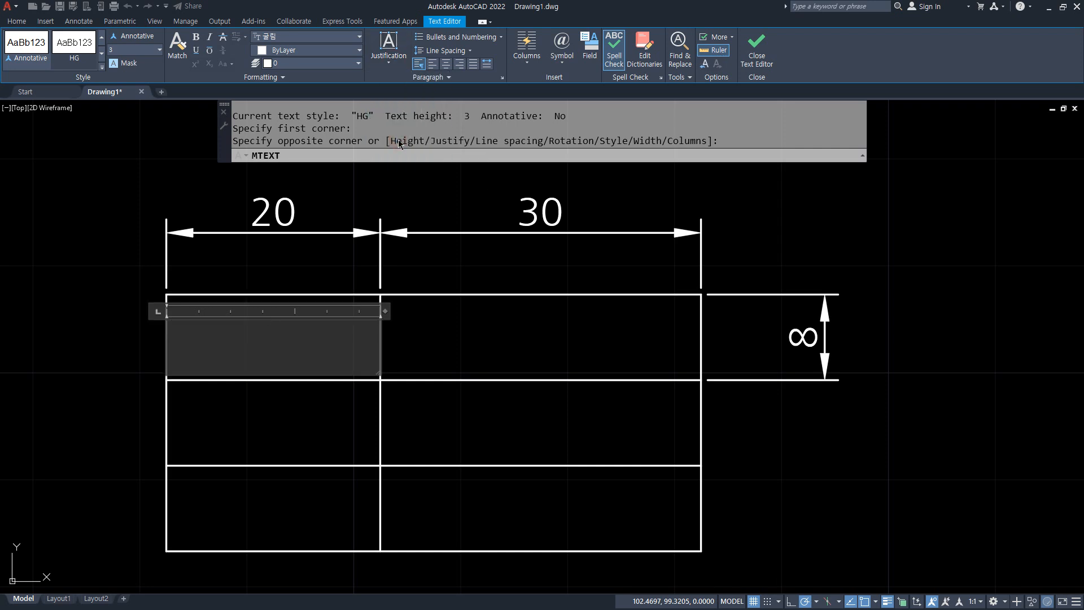
text(날W)
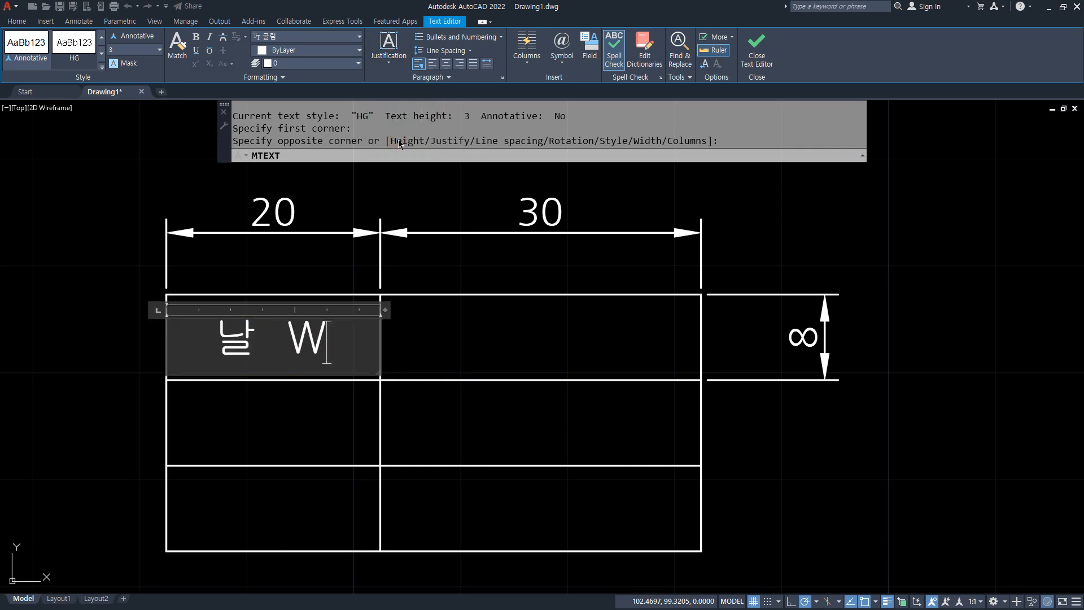
key(BackSpace)
text(짜)
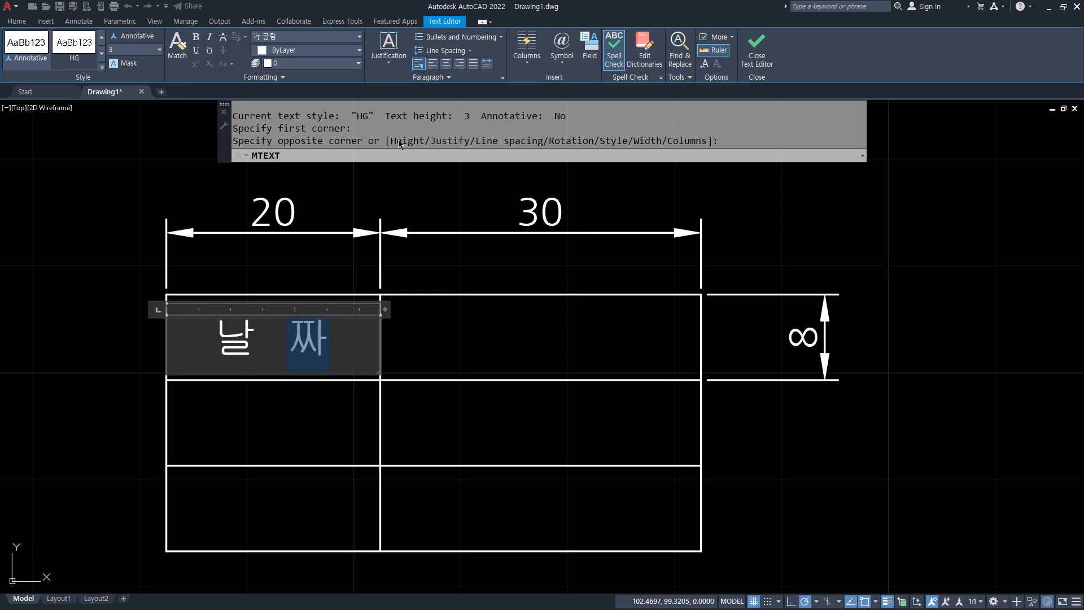
Change the font of the whole "날 짜" text to 나눔고딕 and finish editing it.
key(ctrl+a)
click(293, 39)
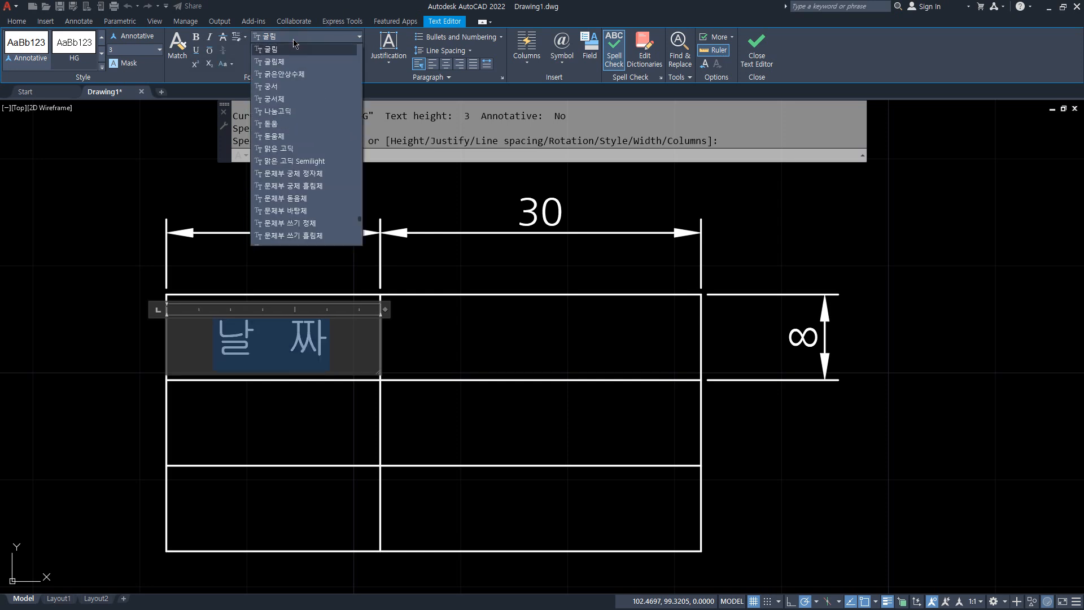
click(339, 111)
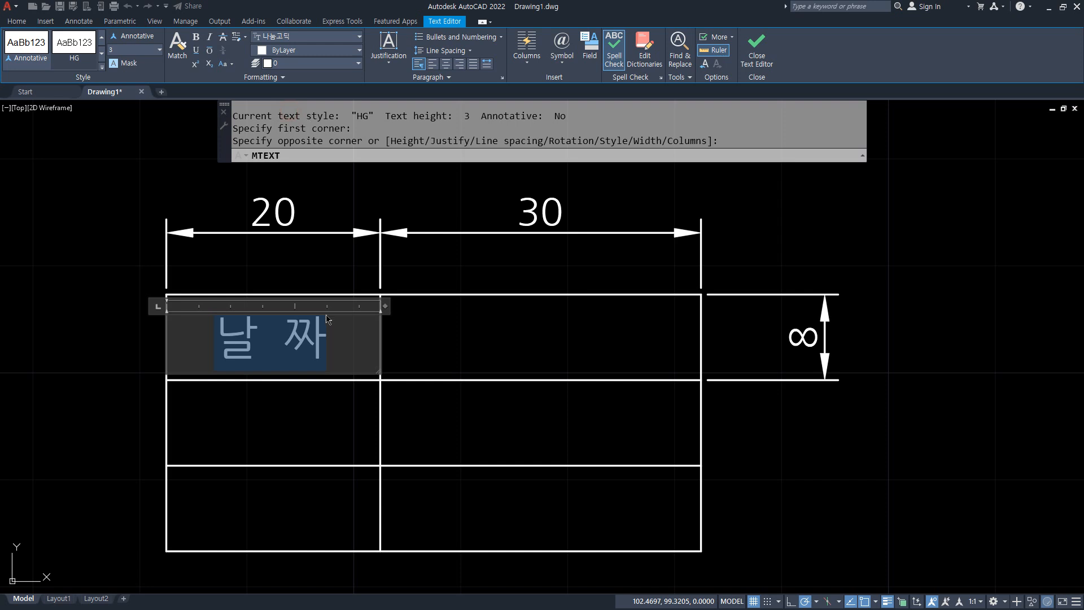
click(346, 342)
key(ctrl+Return)
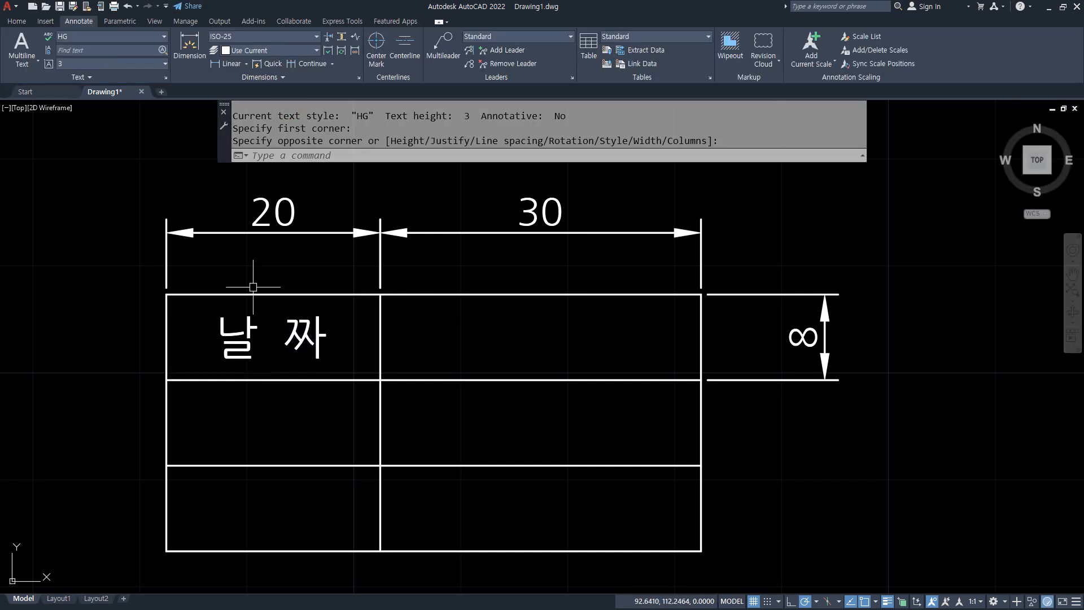
Create multiline text "도 명" spanning the first column's second-row cell, with Middle Center justification.
key(space)
click(166, 380)
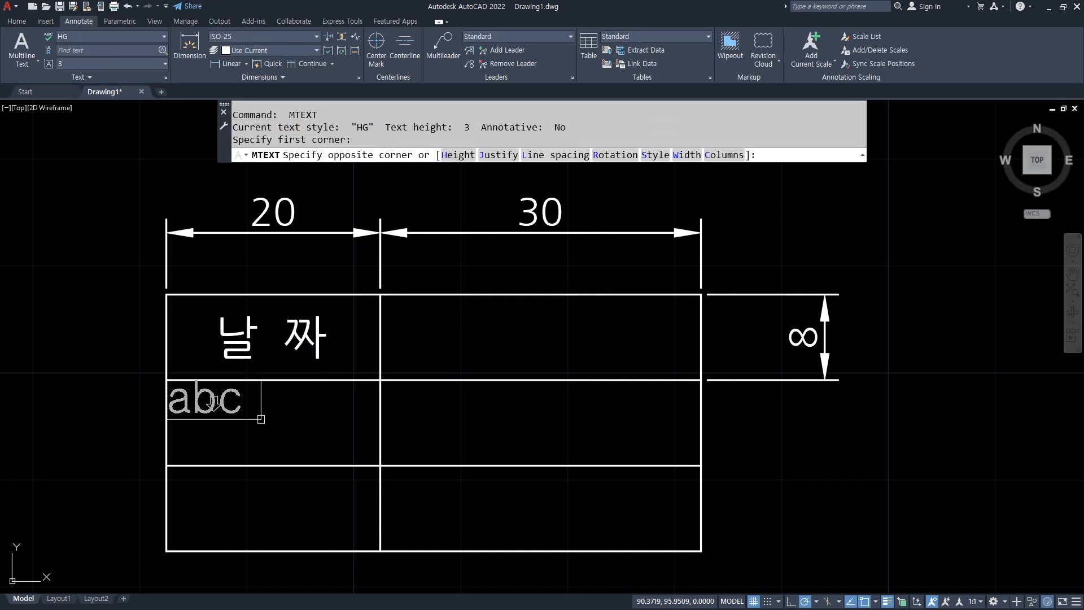
click(379, 465)
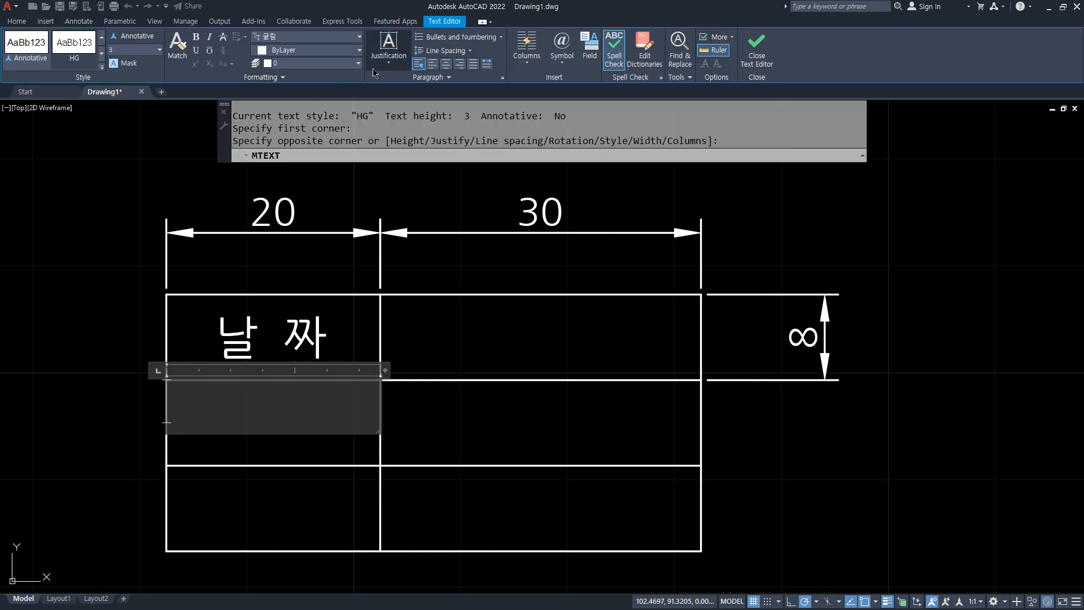
click(389, 60)
click(380, 133)
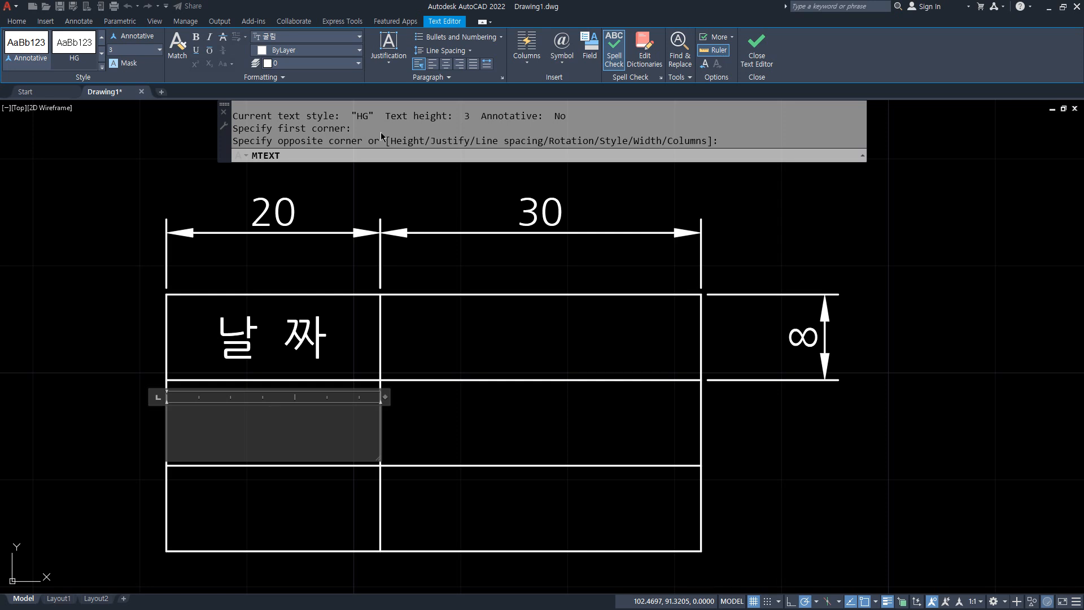
text(도 명)
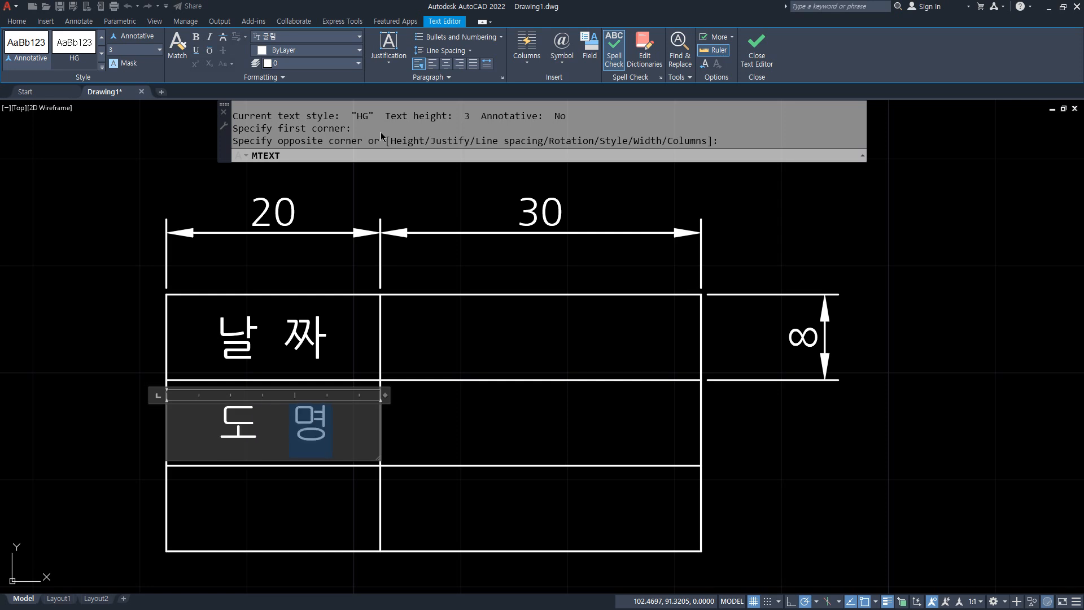
key(ctrl+Return)
Create multiline text "설 계" spanning the first column's bottom cell corner to corner, with Middle Center justification.
key(space)
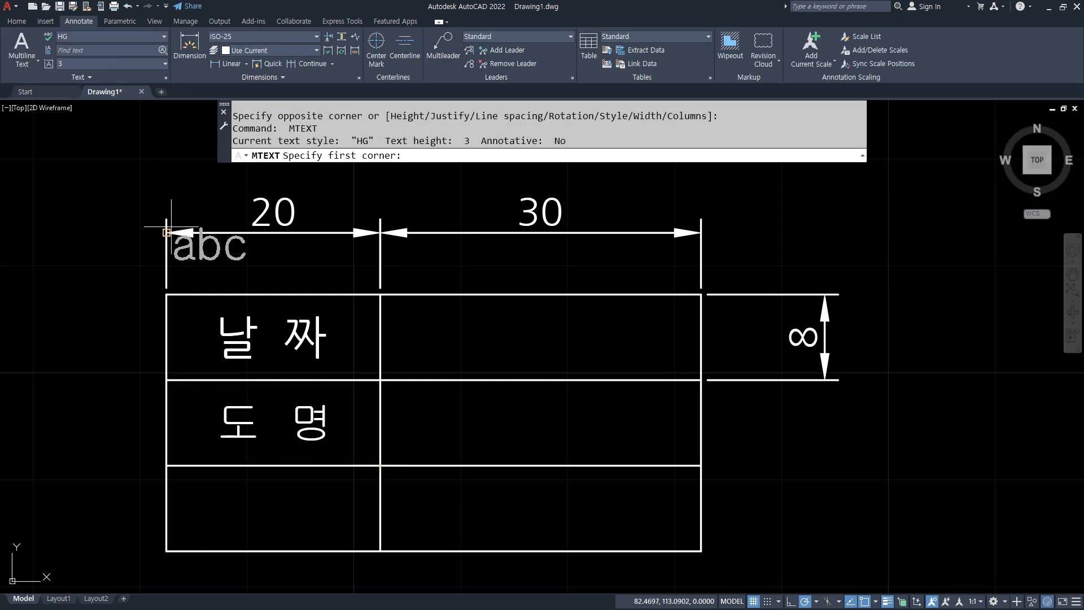
click(167, 466)
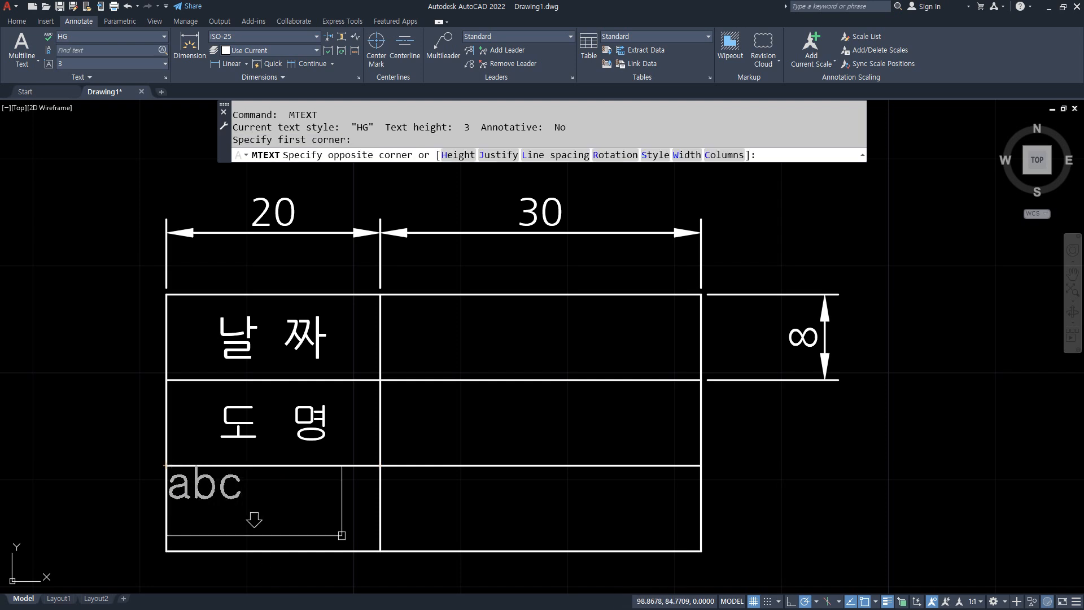
click(380, 550)
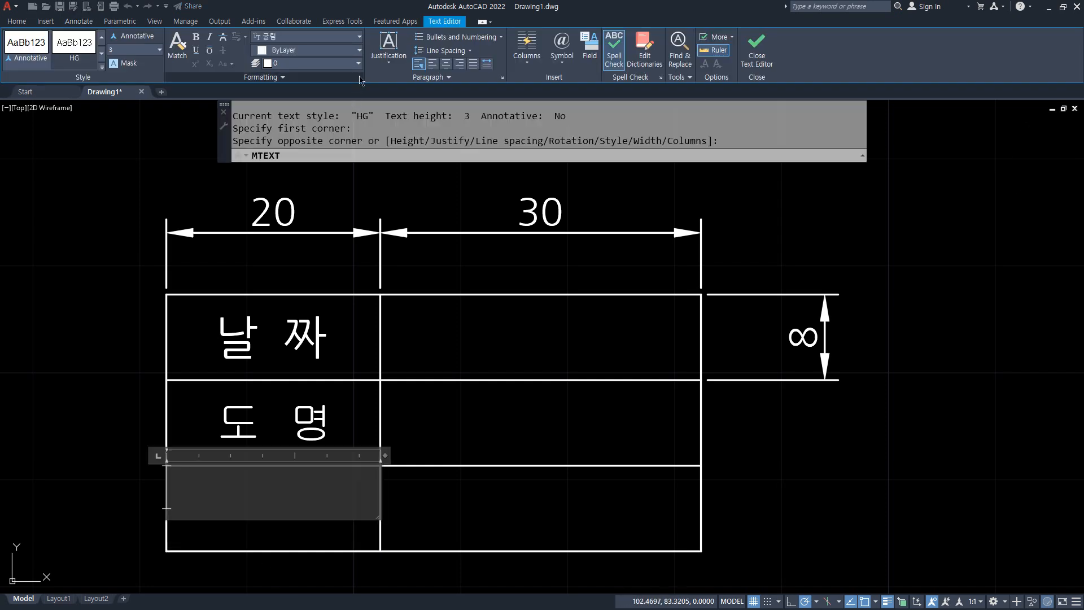
click(389, 47)
click(418, 135)
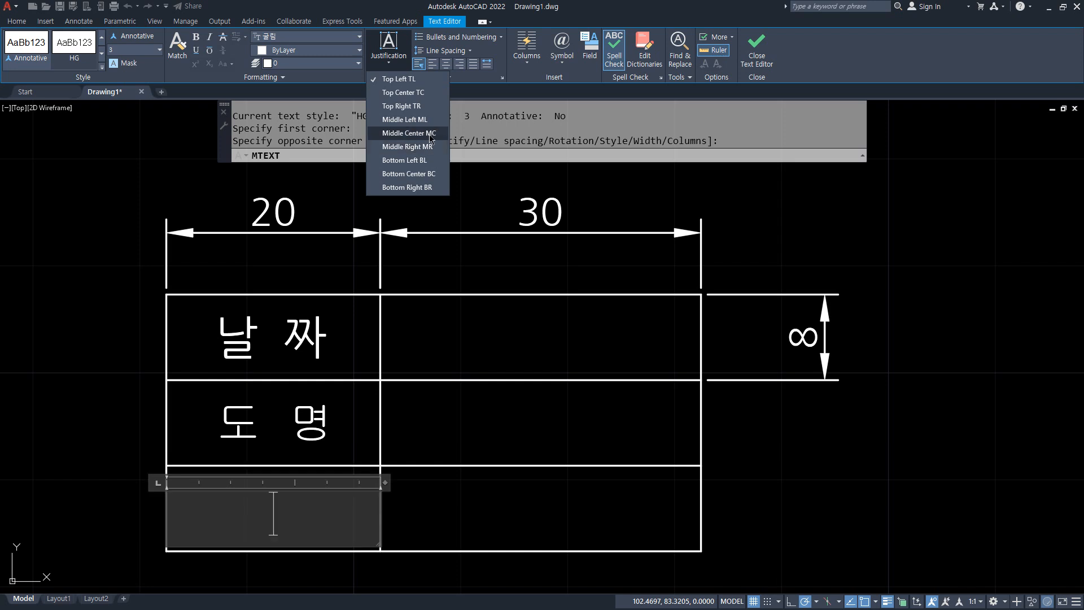
text(tj)
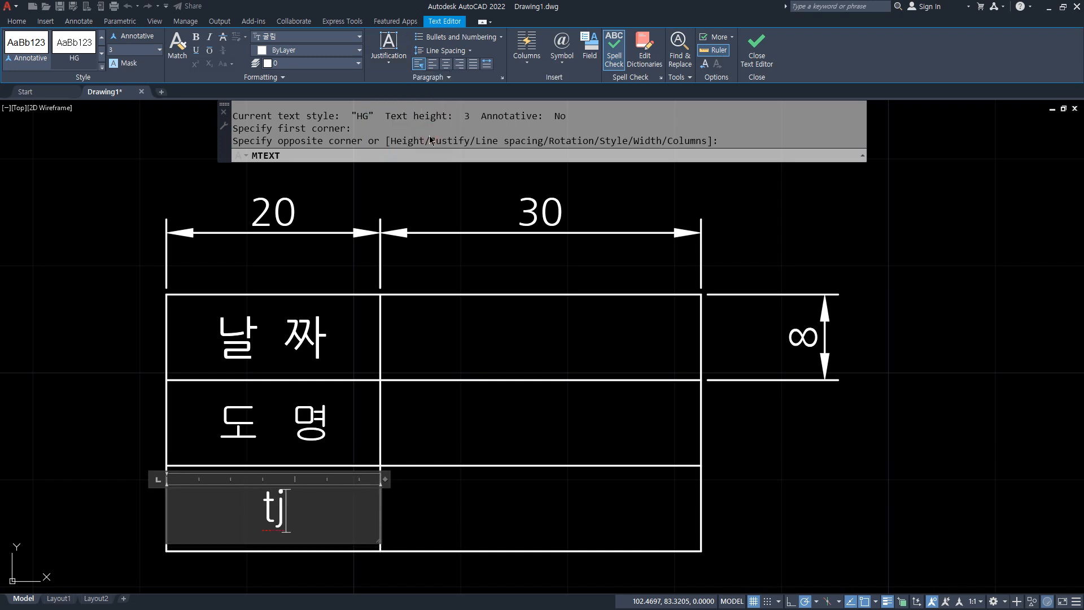
key(BackSpace)
key(BackSpace)
key(Hangul)
text(설 ㄱ)
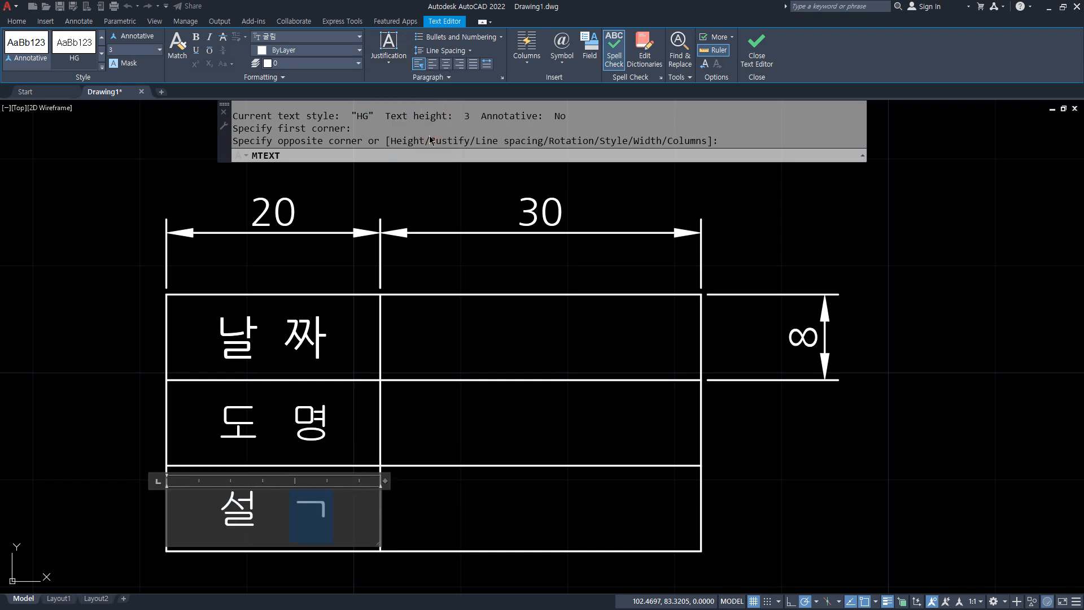
text(ㅖ)
click(429, 135)
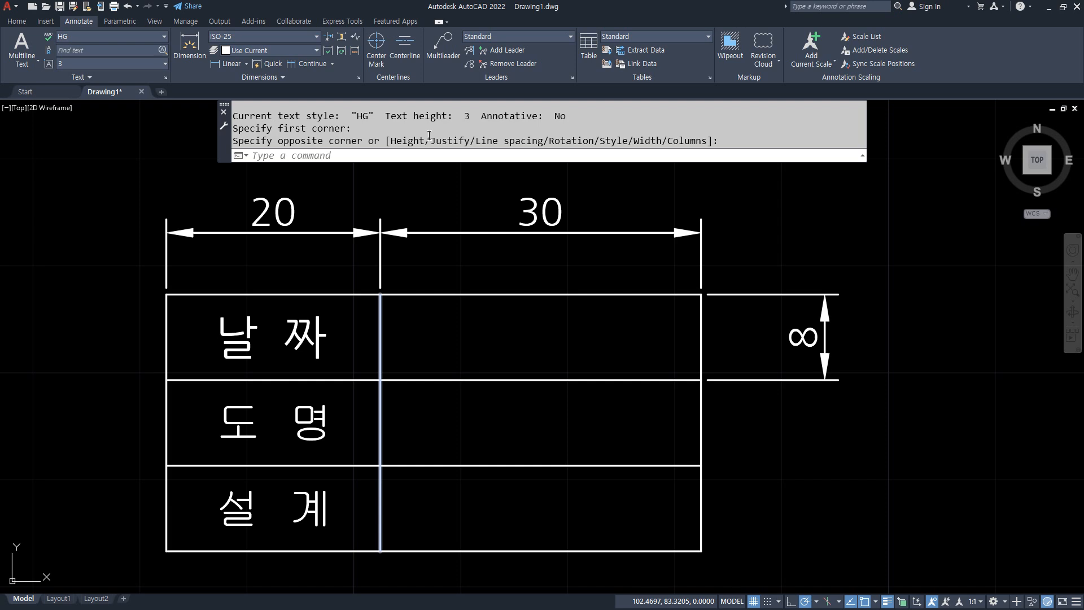
key(Escape)
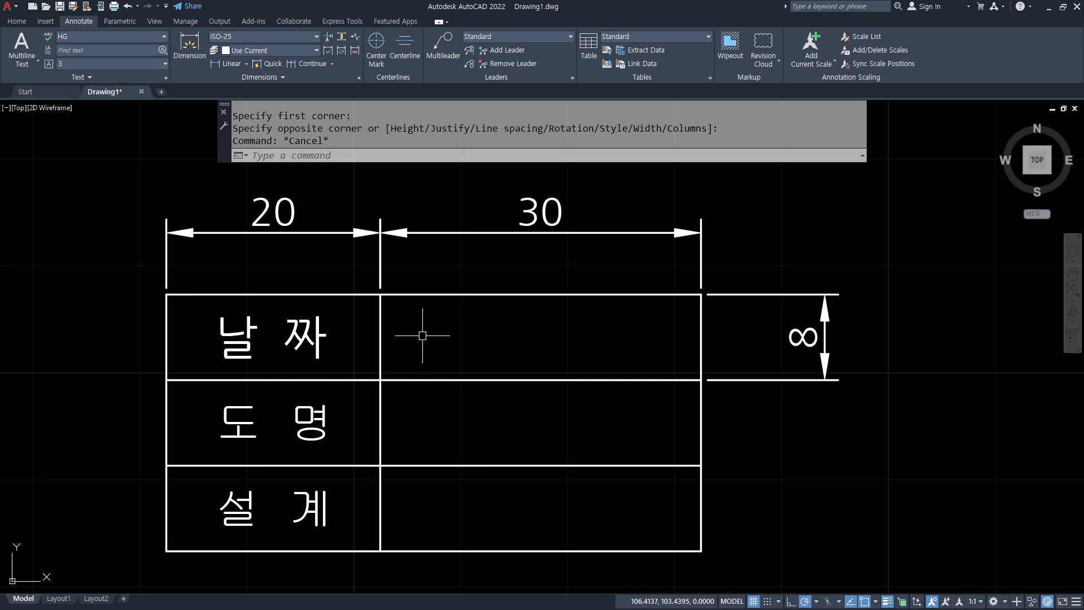
Offset the table's column divider 2 units into the second column as a vertical guide line.
text(o)
key(Return)
text(2)
key(Return)
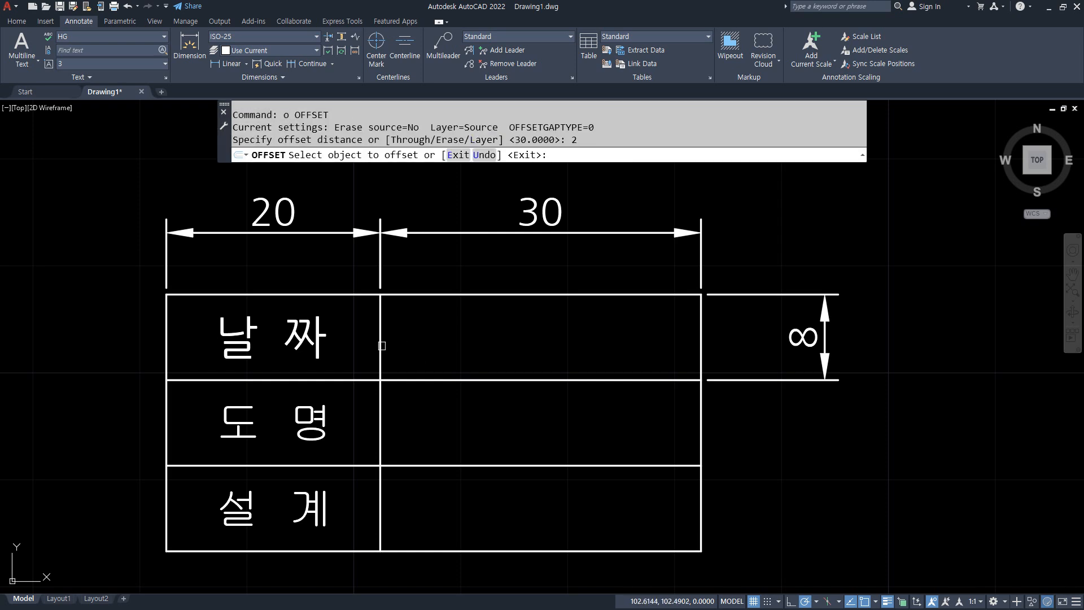
click(380, 344)
click(439, 346)
key(Return)
Offset the bottom line of each of the three rows 4 units upward to make mid-row guide lines.
key(Return)
text(4)
key(Return)
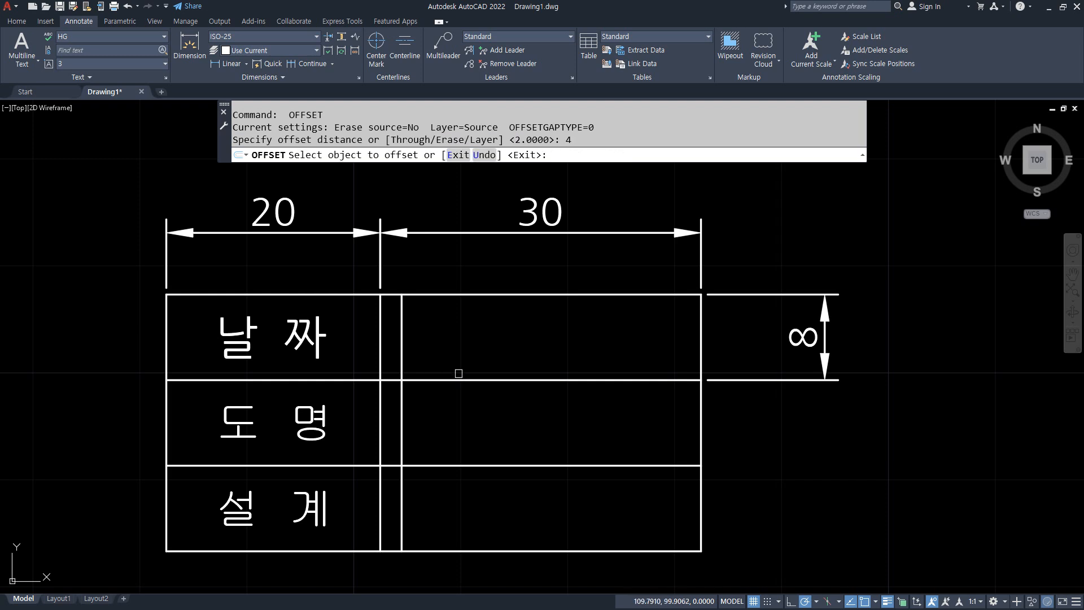
click(458, 377)
click(458, 370)
click(460, 465)
click(459, 436)
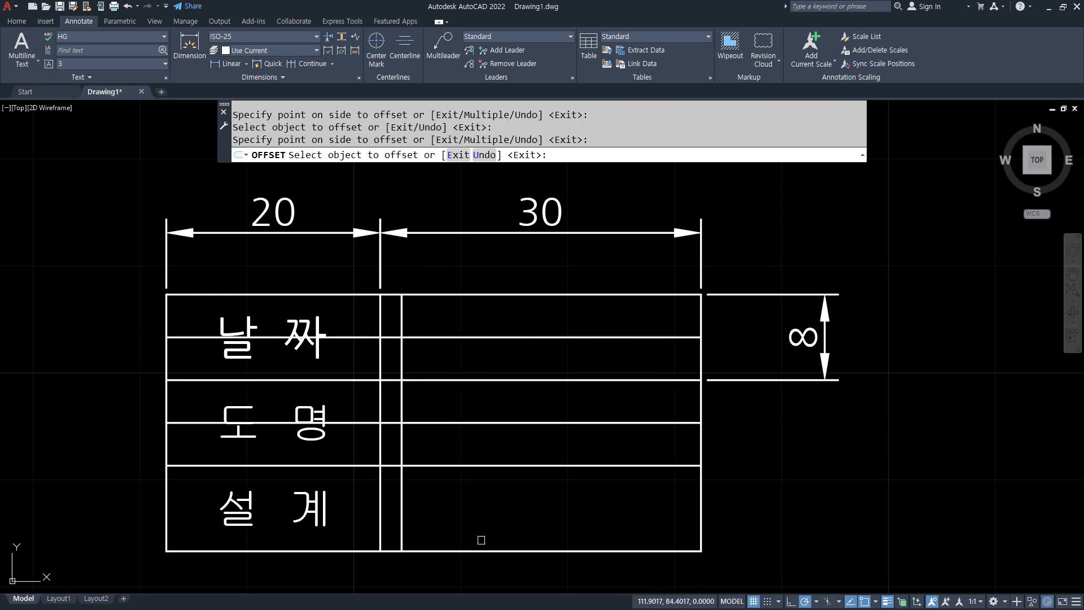
click(481, 551)
click(481, 519)
key(Return)
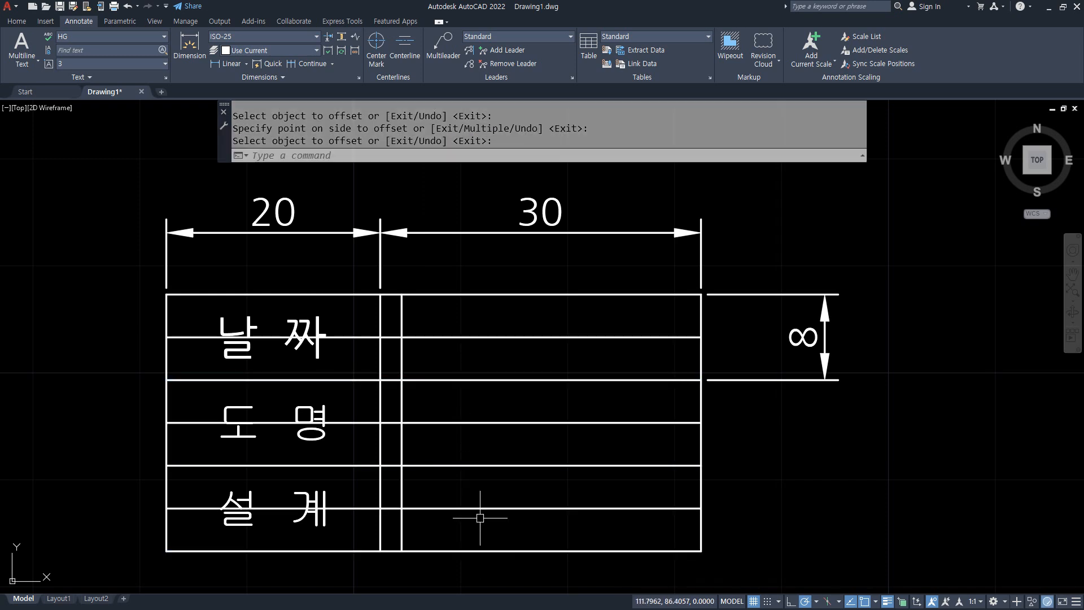
Place single-line text "2024-08-29" with ML justification, height 3 and rotation 0 where the vertical guide meets the top row's guide.
text(dt)
key(Escape)
key(Escape)
text(dt)
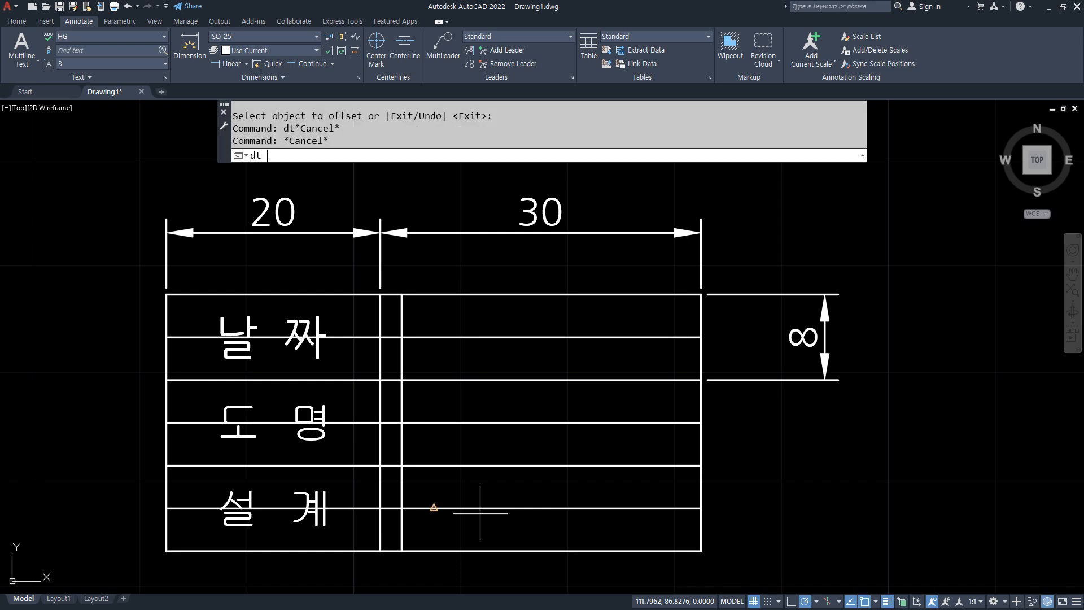
key(Return)
click(488, 158)
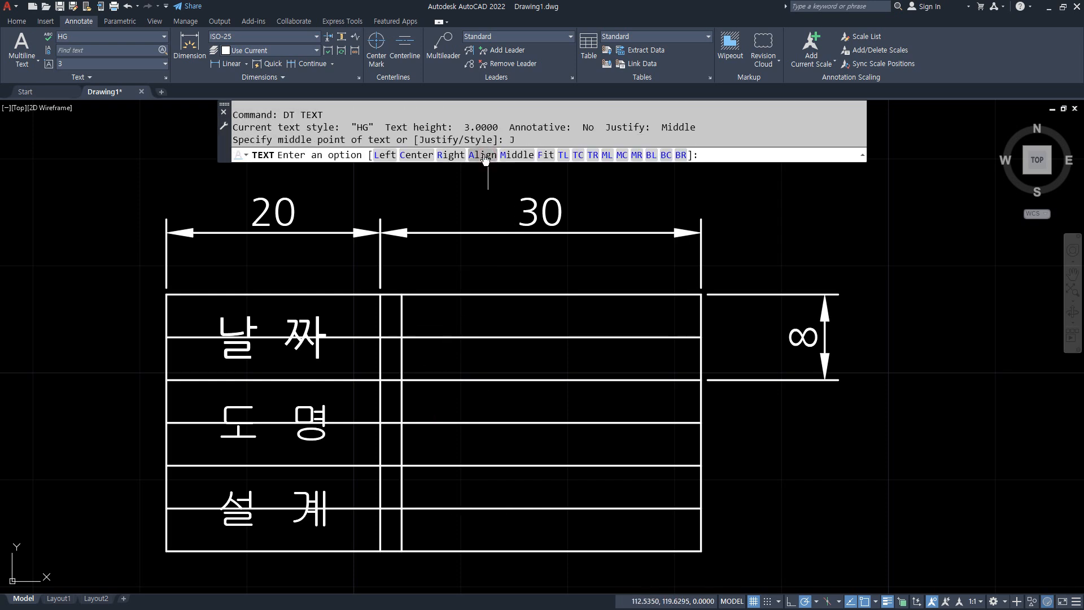
click(606, 156)
click(401, 337)
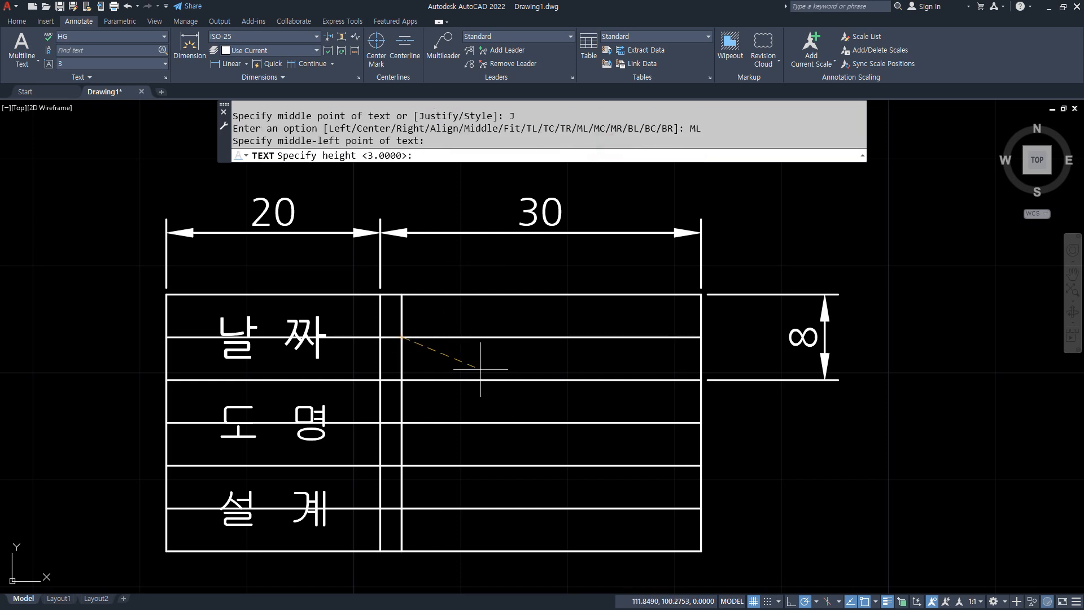
key(Return)
key(Return)
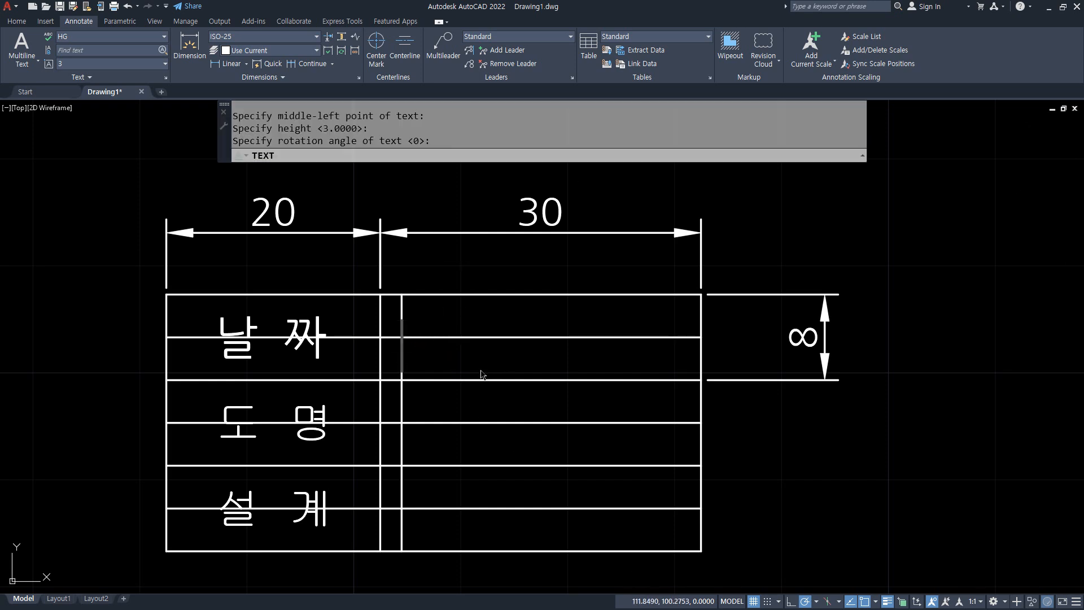
text(2024)
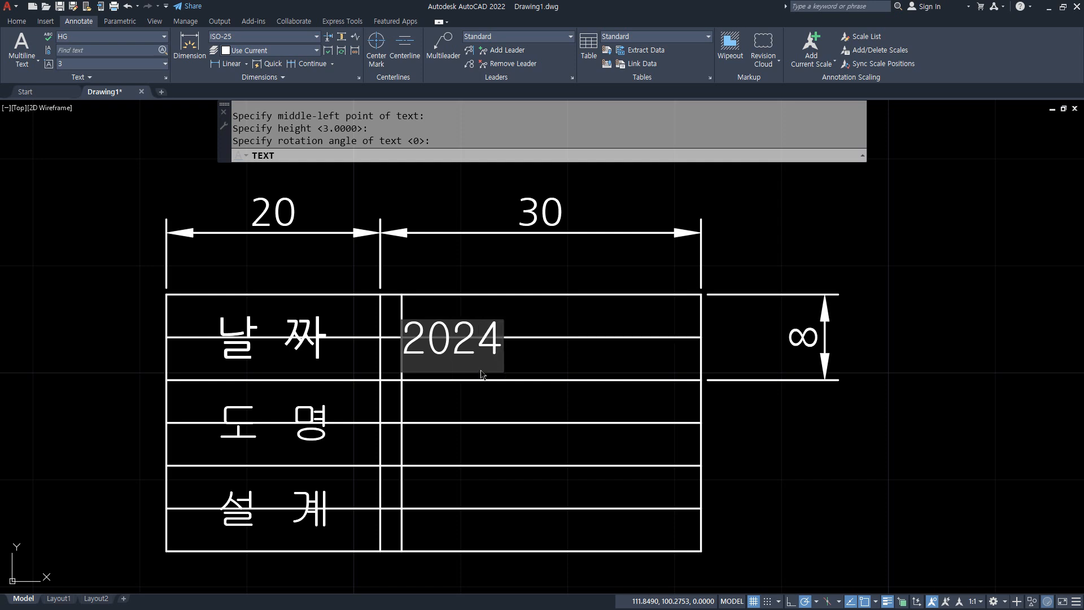
text(-08-29)
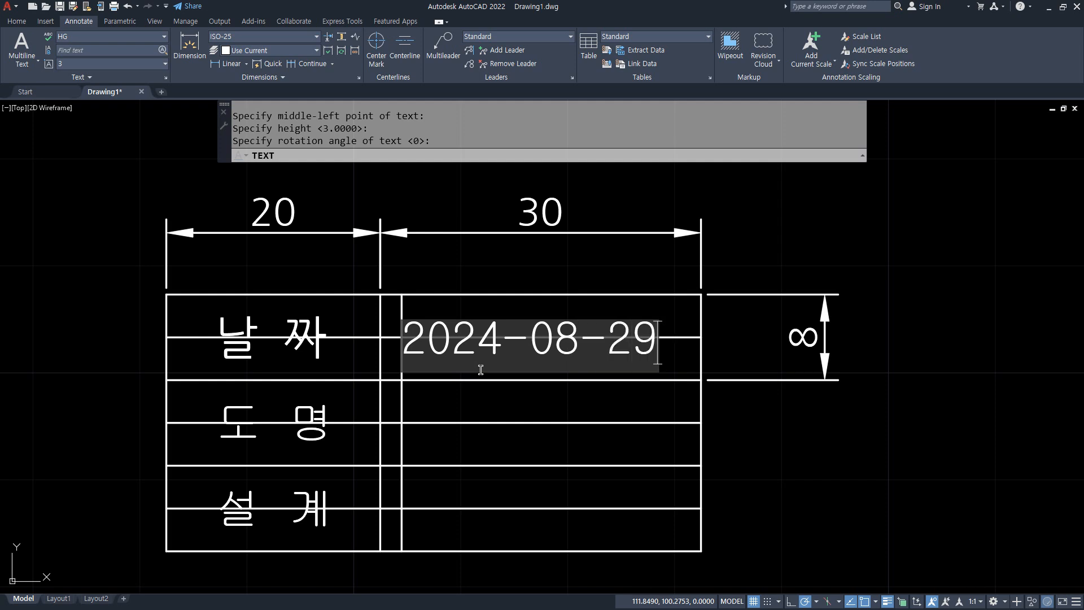
key(Return)
key(Return)
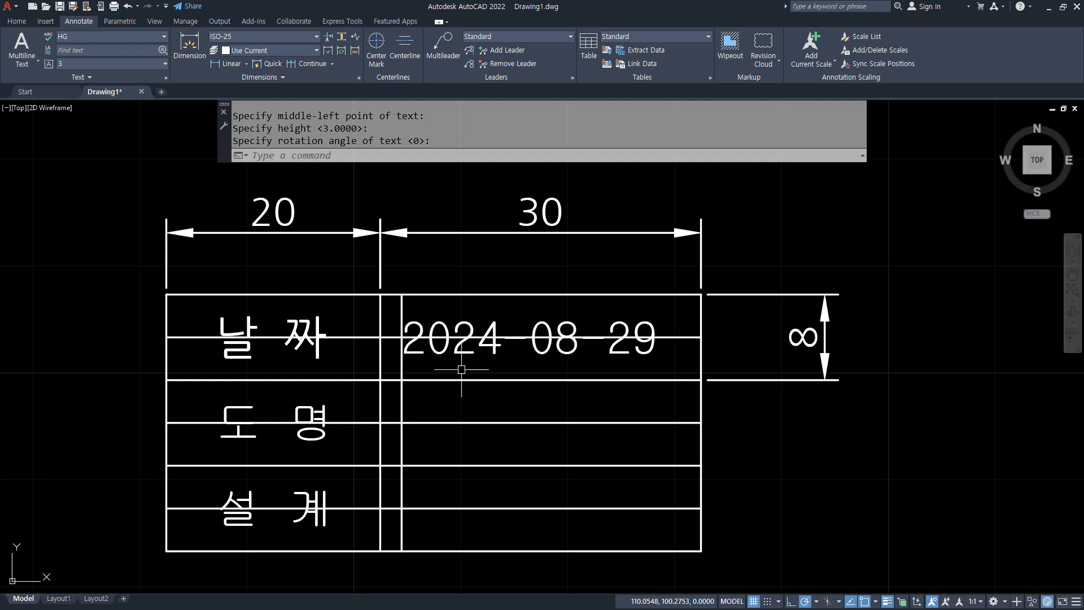
Erase the horizontal guide line running through the table's top row.
click(677, 338)
text(e)
key(Return)
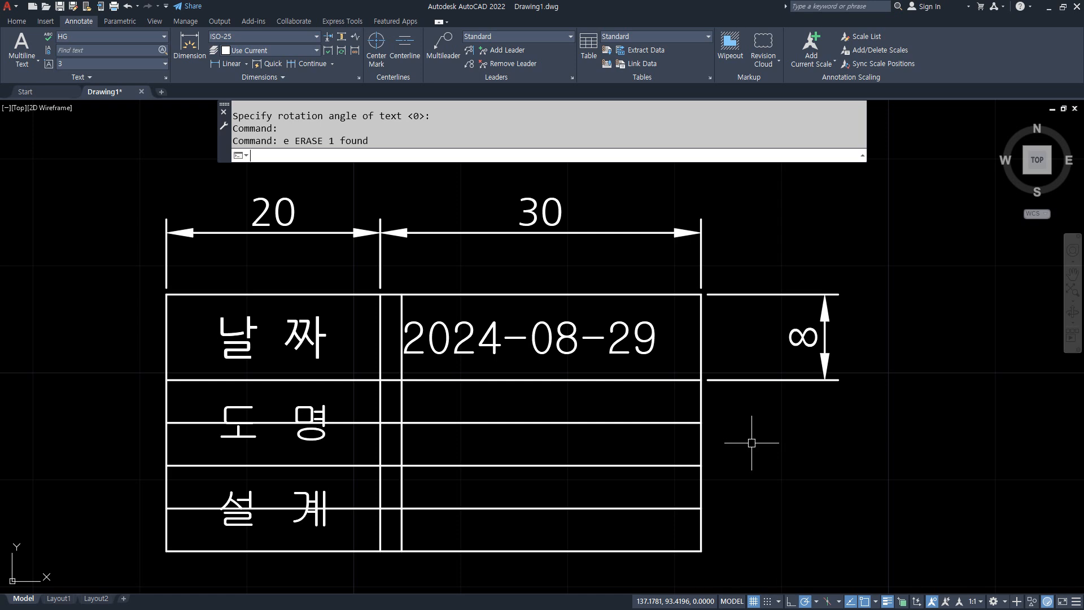
click(414, 443)
click(396, 416)
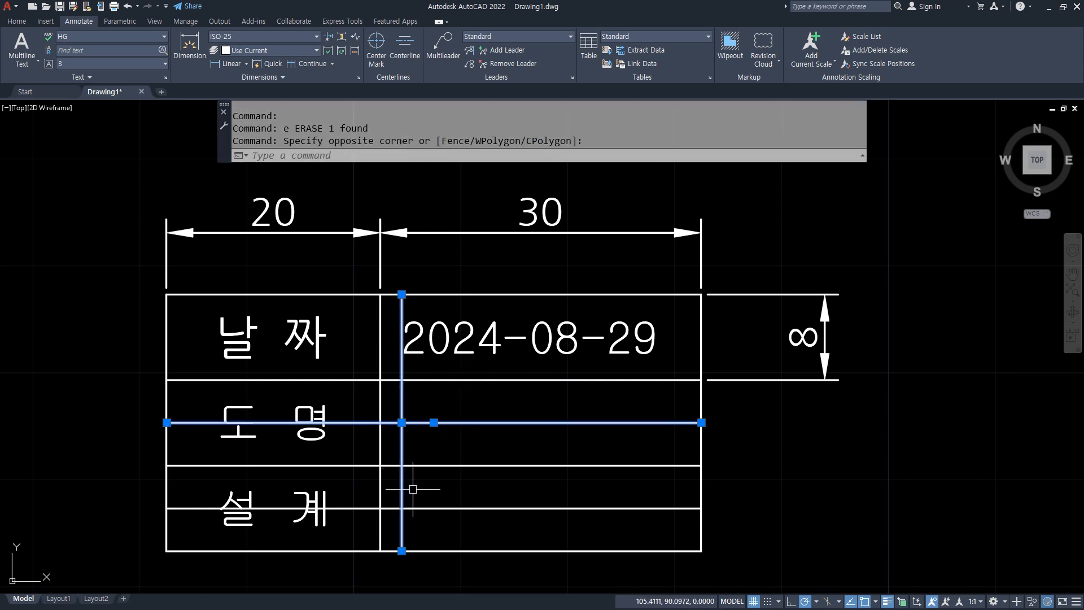
click(420, 509)
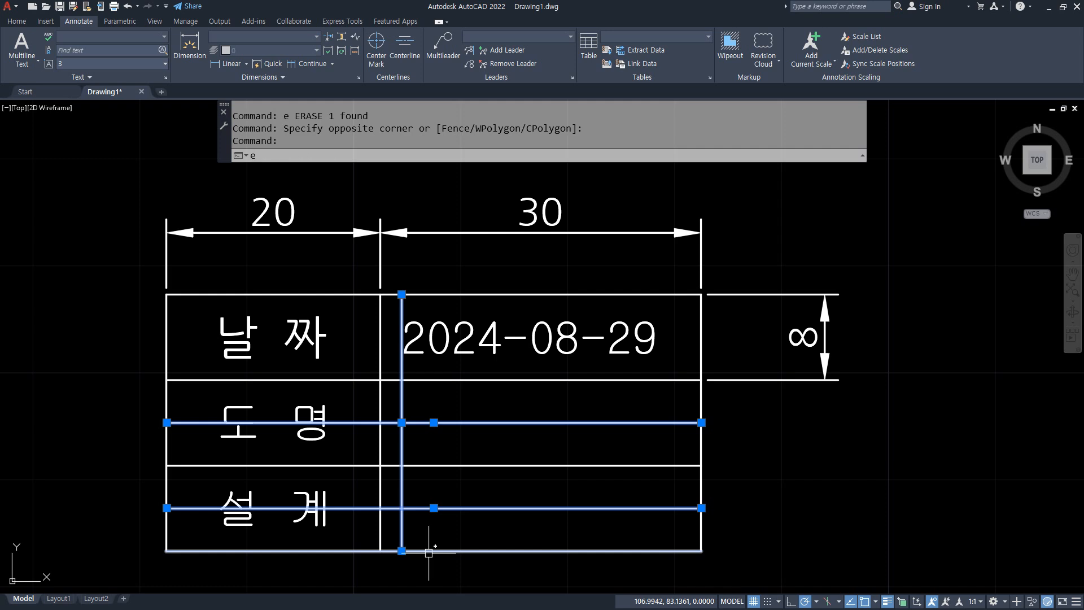
key(Escape)
key(Escape)
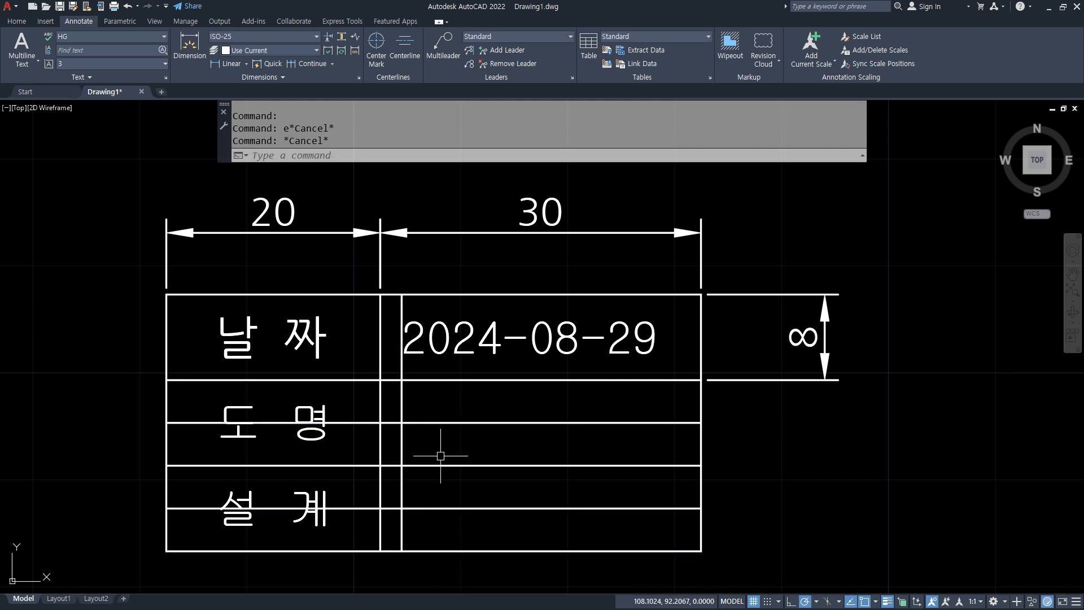
Start multiline text spanning the second column's second-row cell corner to corner, with Middle Left justification.
text(t)
key(Return)
click(381, 380)
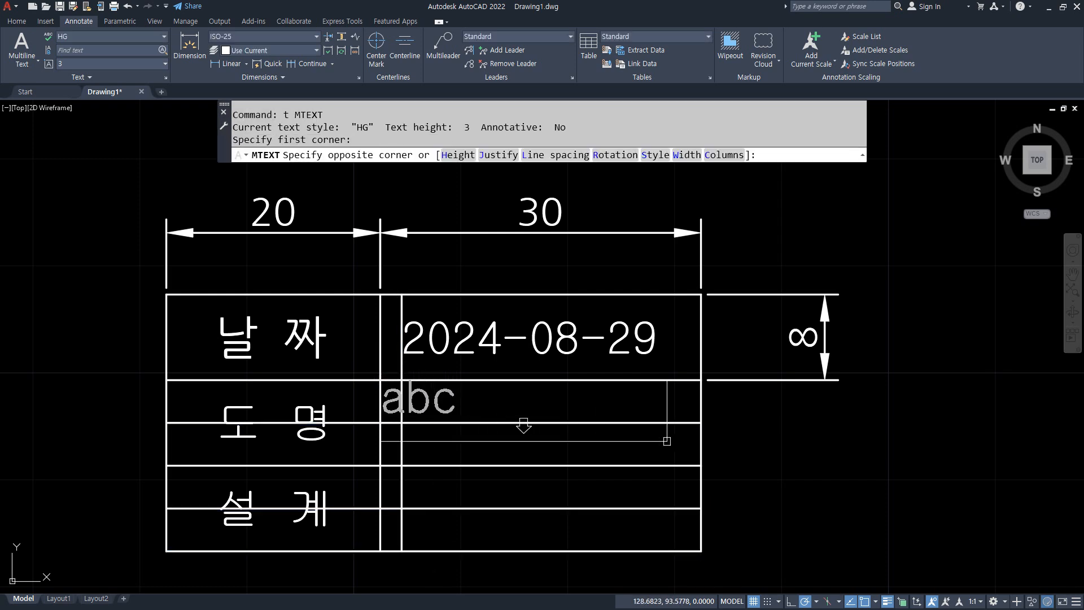
click(701, 466)
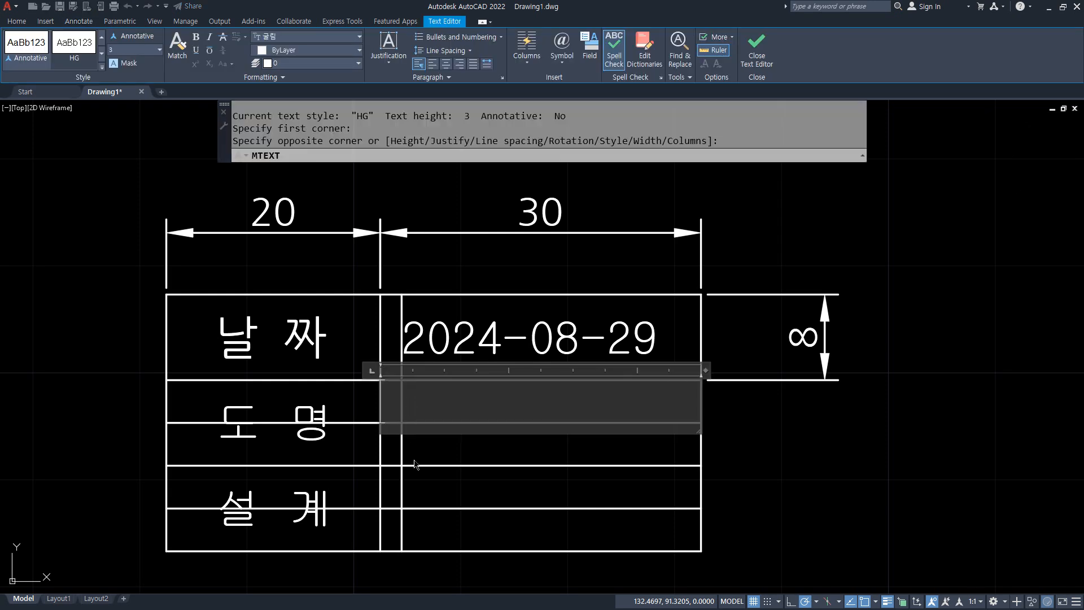
click(388, 48)
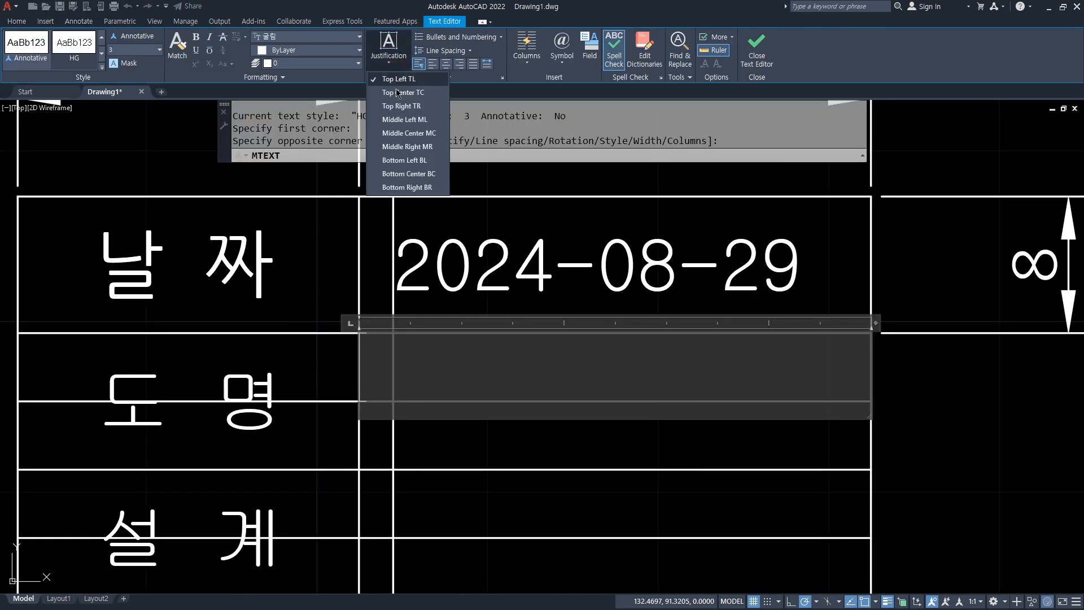
click(408, 134)
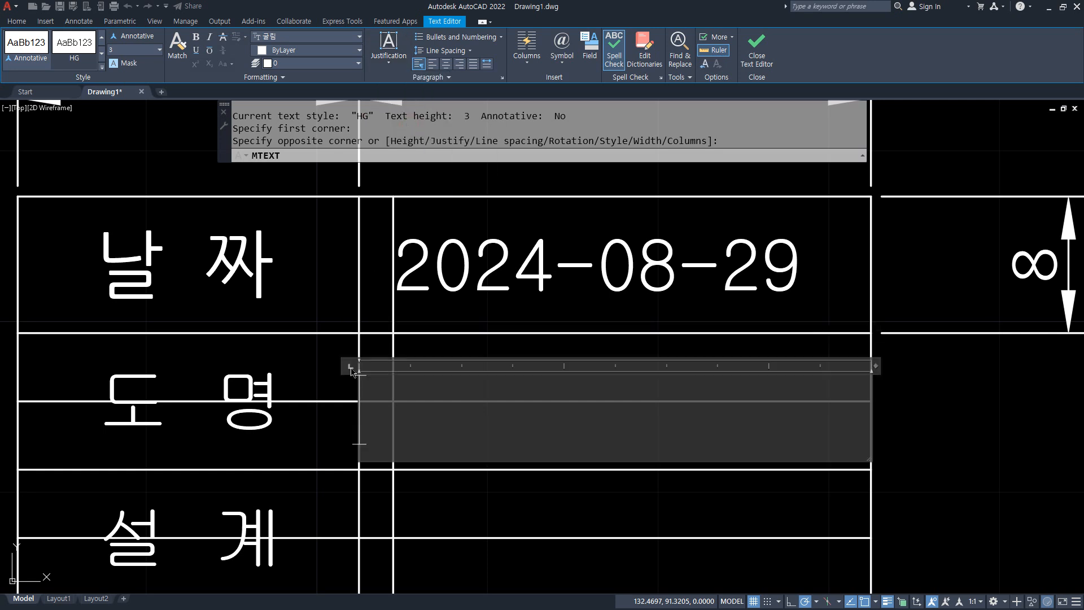
Indent both the first line and the paragraph to the ruler's first mark, enter "우리집" and finish the text.
scroll(359, 377, up, 2)
scroll(360, 379, down, 2)
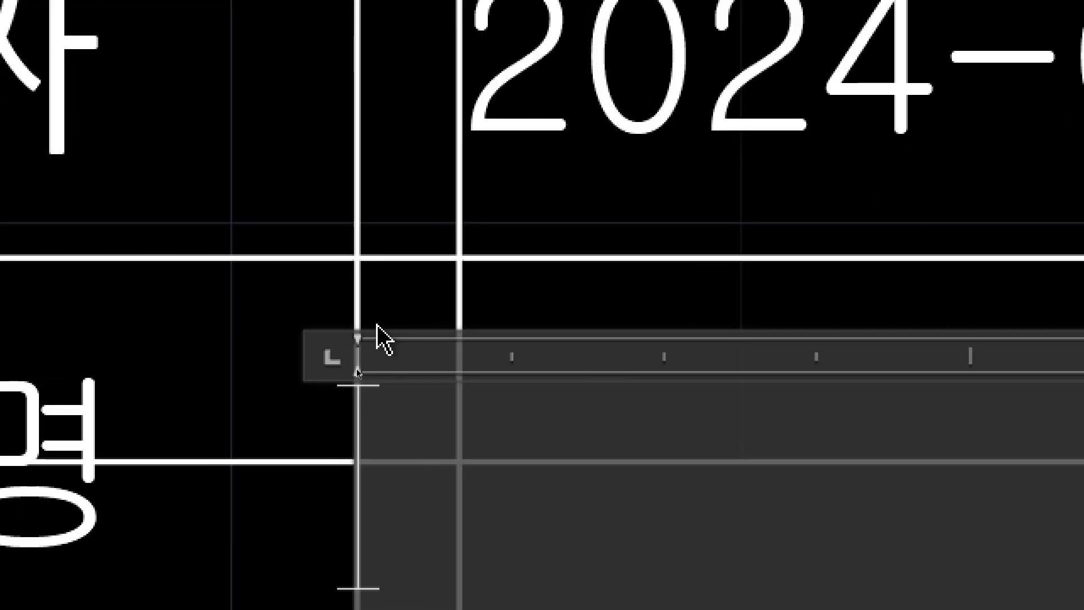
drag(359, 339, 511, 340)
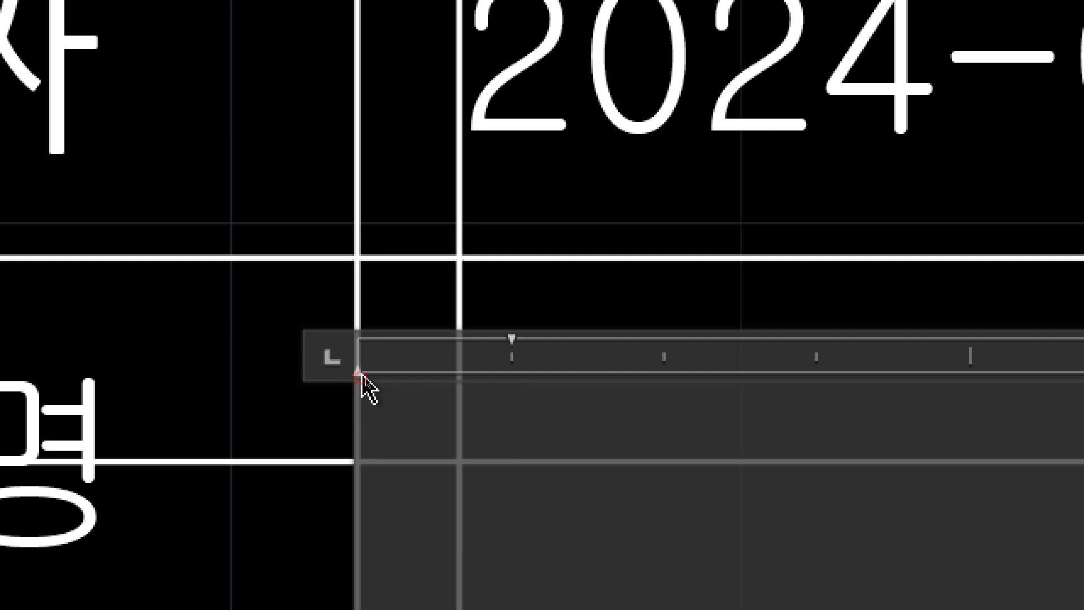
drag(361, 375, 511, 373)
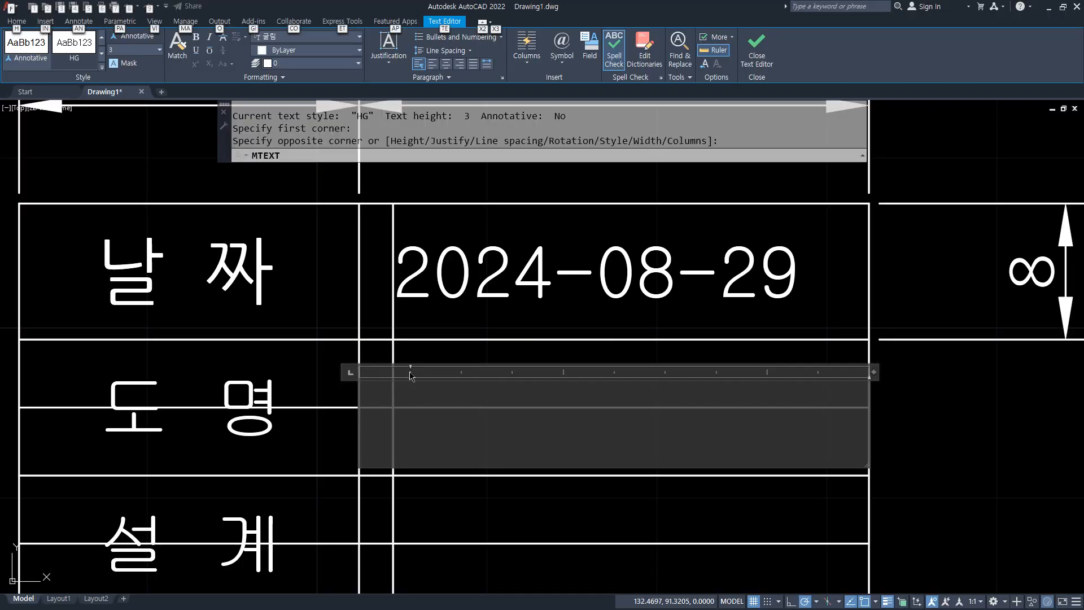
text(우리집)
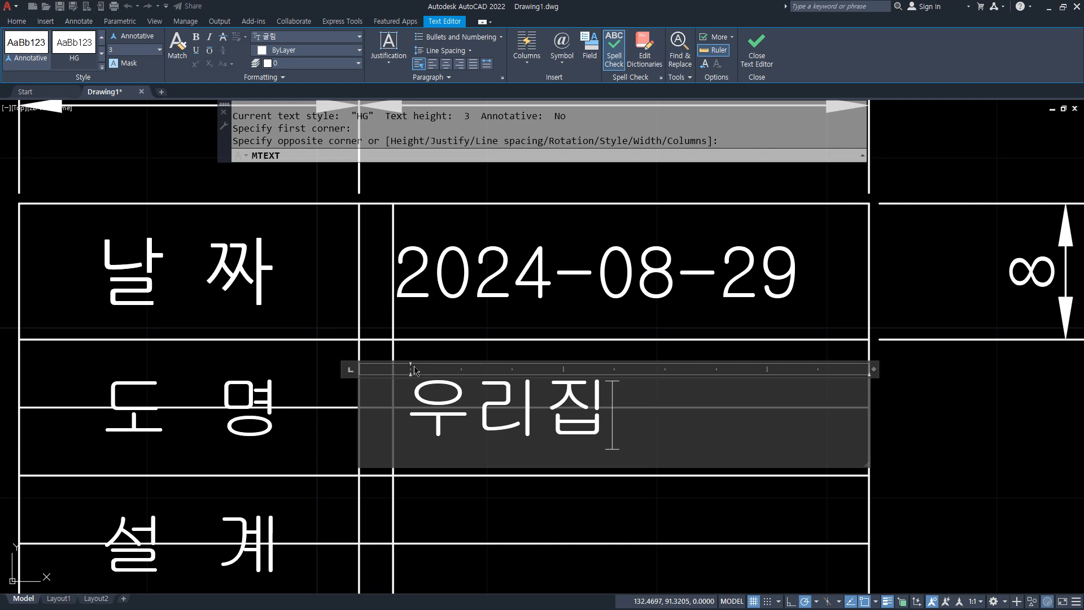
key(ctrl+Return)
Erase the vertical guide and the two remaining horizontal guides in the second and third rows.
click(644, 407)
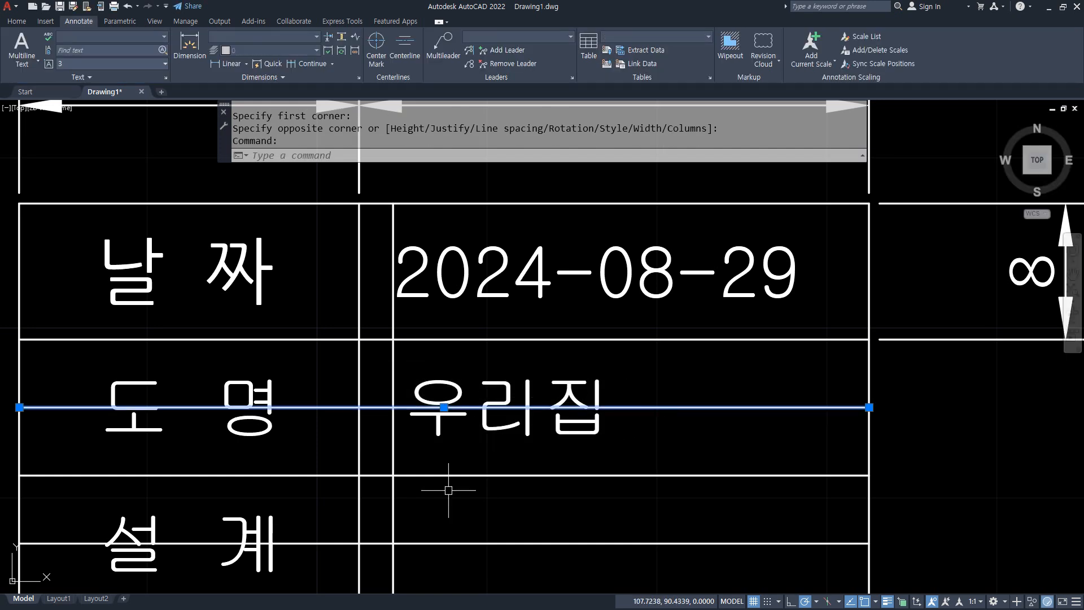
click(393, 510)
text(e)
key(Return)
middle_drag(431, 528, 407, 431)
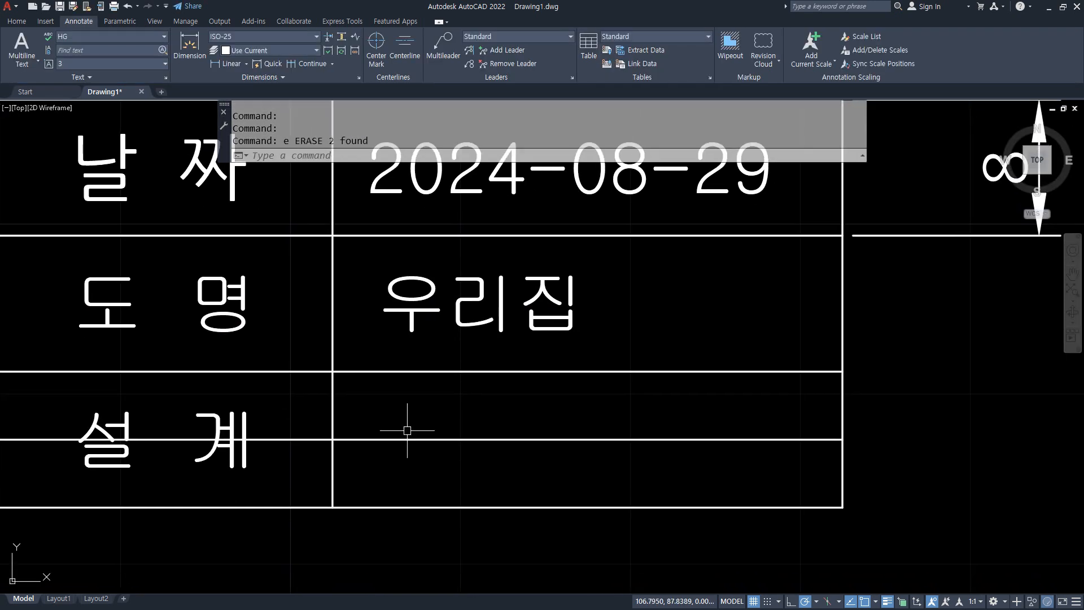
click(423, 439)
text(e)
key(Return)
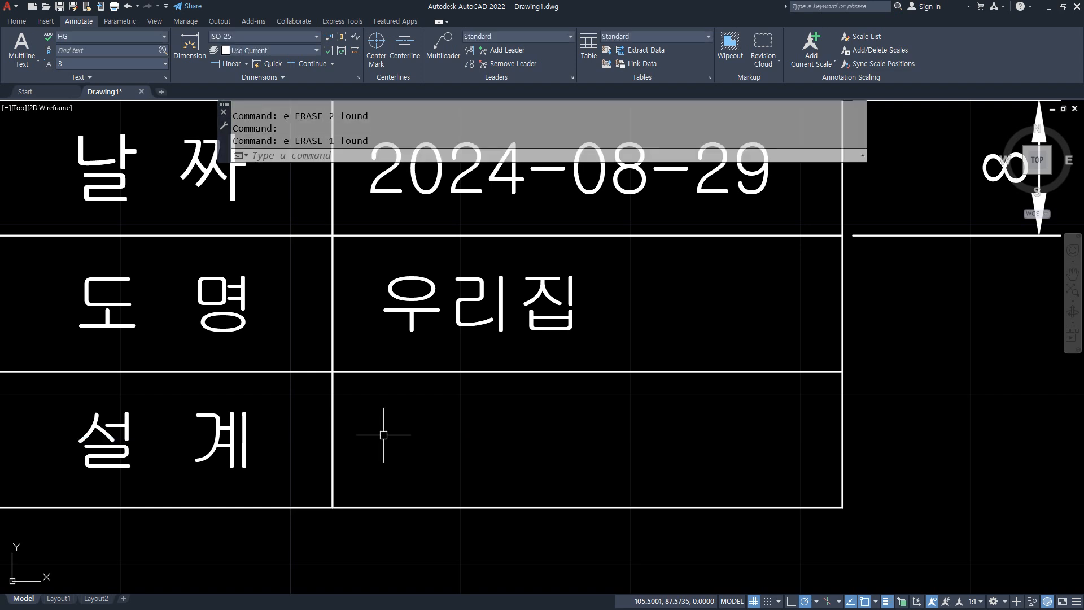
Start multiline text across the second column's third-row cell corner to corner, indenting the paragraph and first line to the ruler's first mark.
text(t)
key(Return)
click(332, 371)
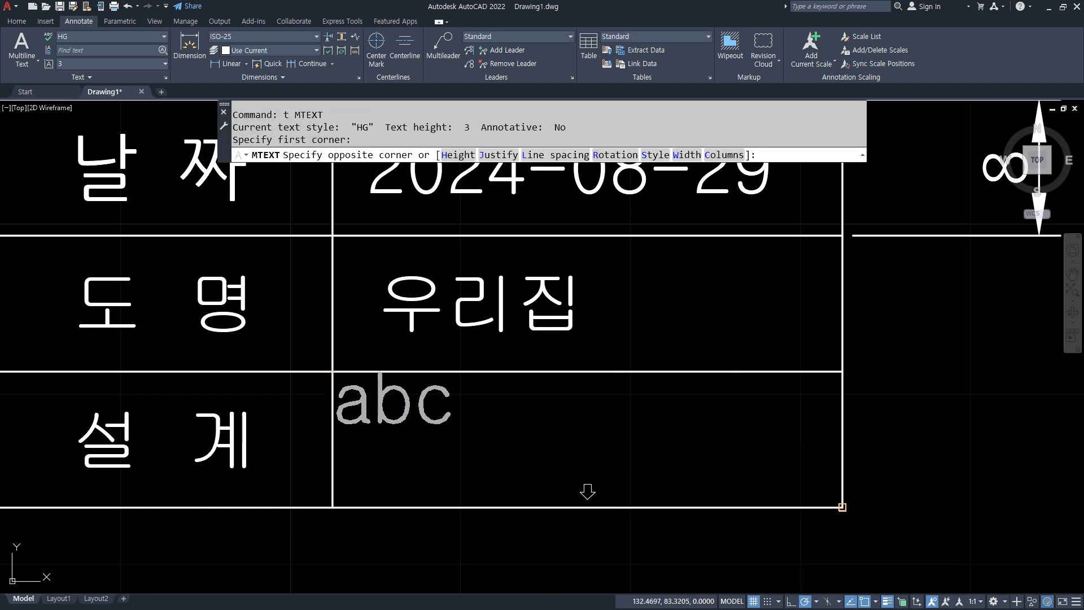
click(843, 507)
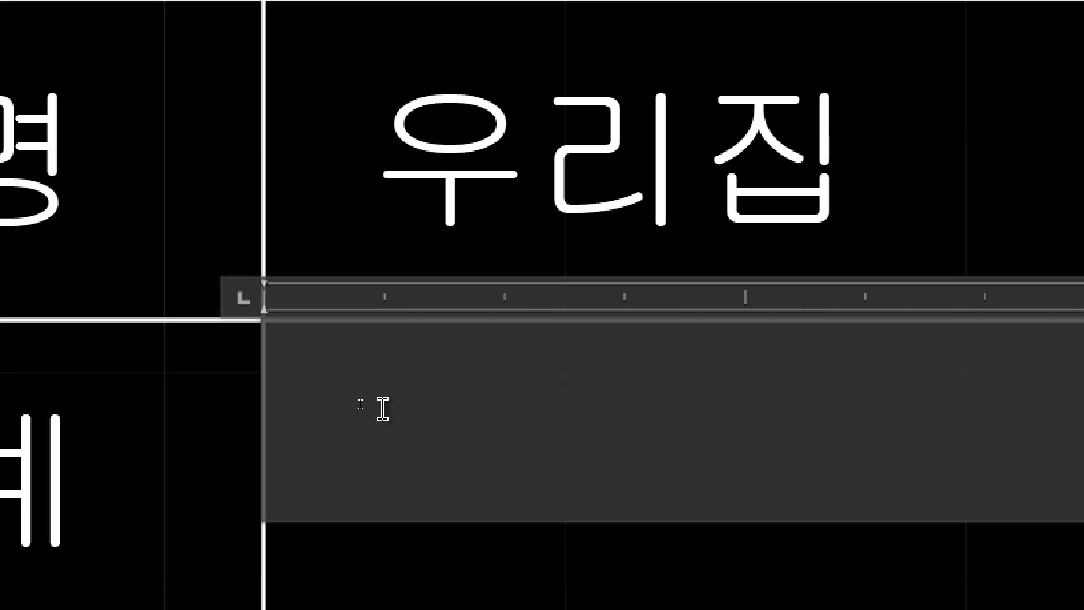
drag(280, 297, 388, 316)
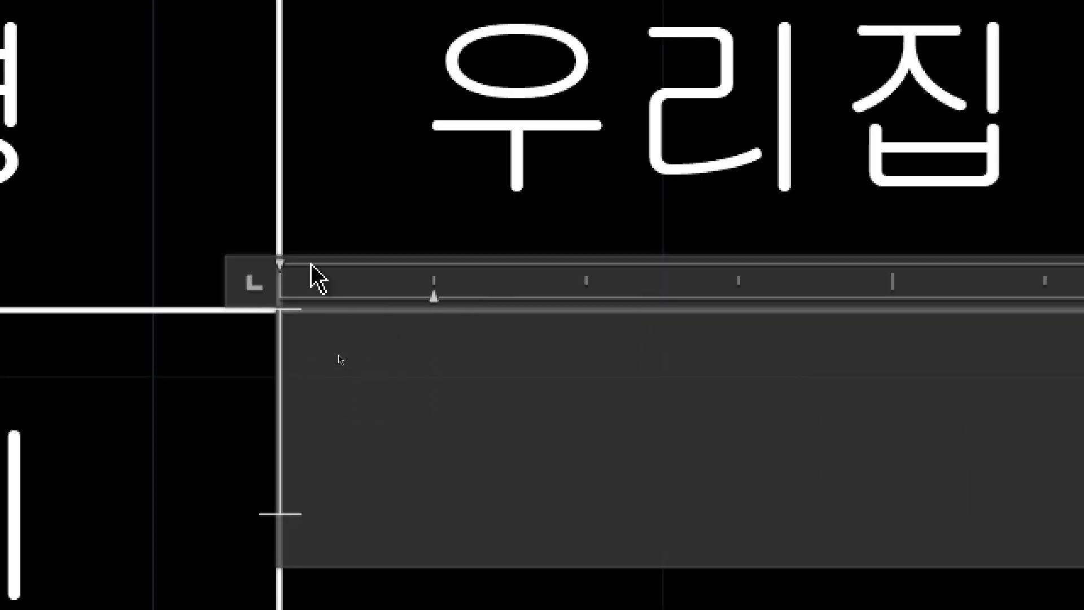
drag(280, 277, 469, 281)
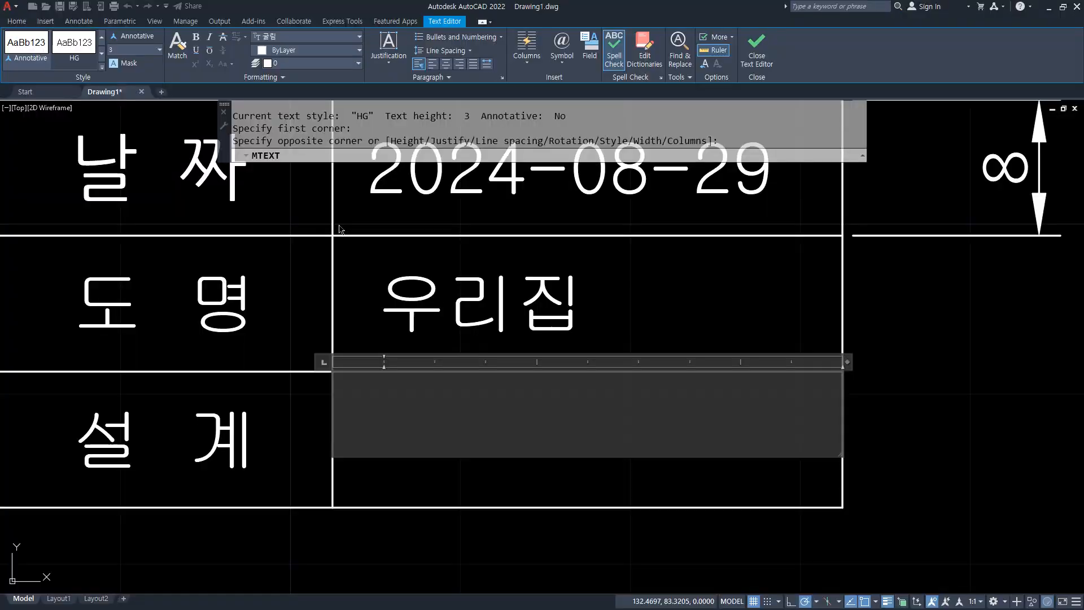
Set the justification to Middle Left, enter the designer's name and finish the multiline text.
click(389, 45)
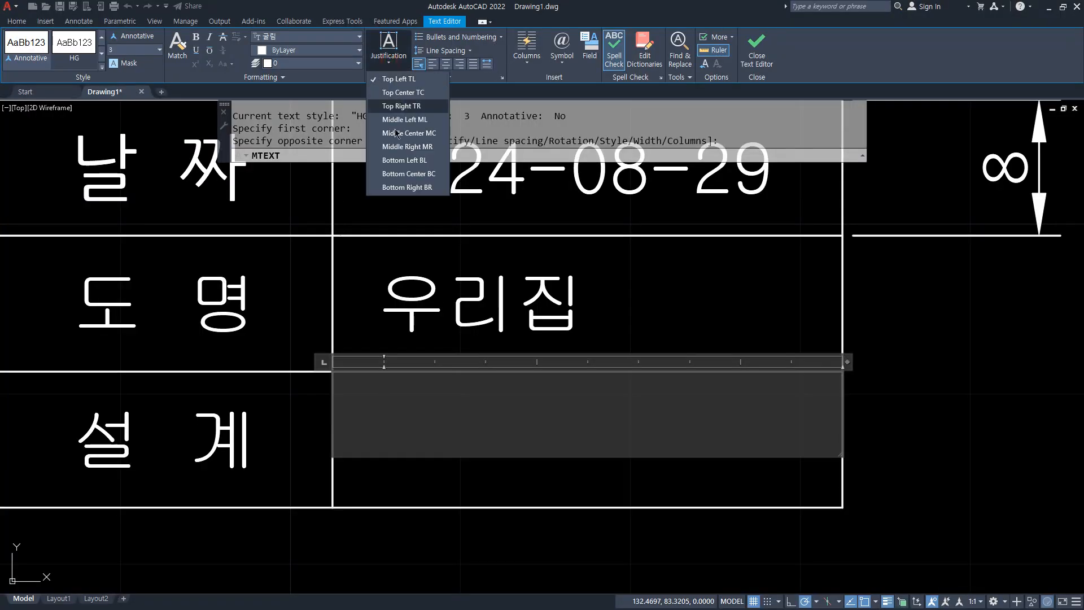
click(424, 126)
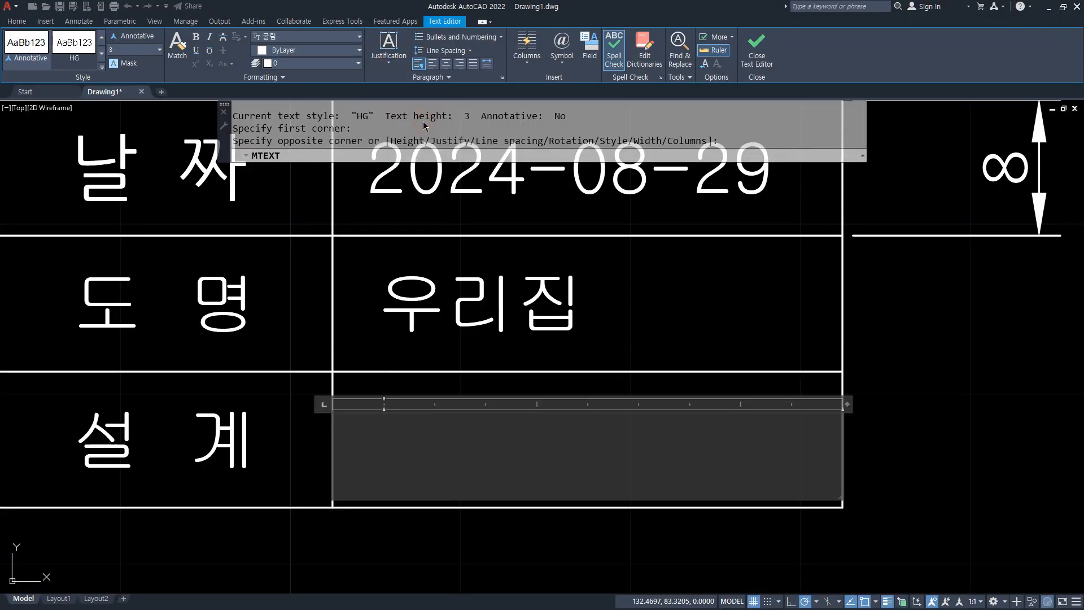
text(홍길동)
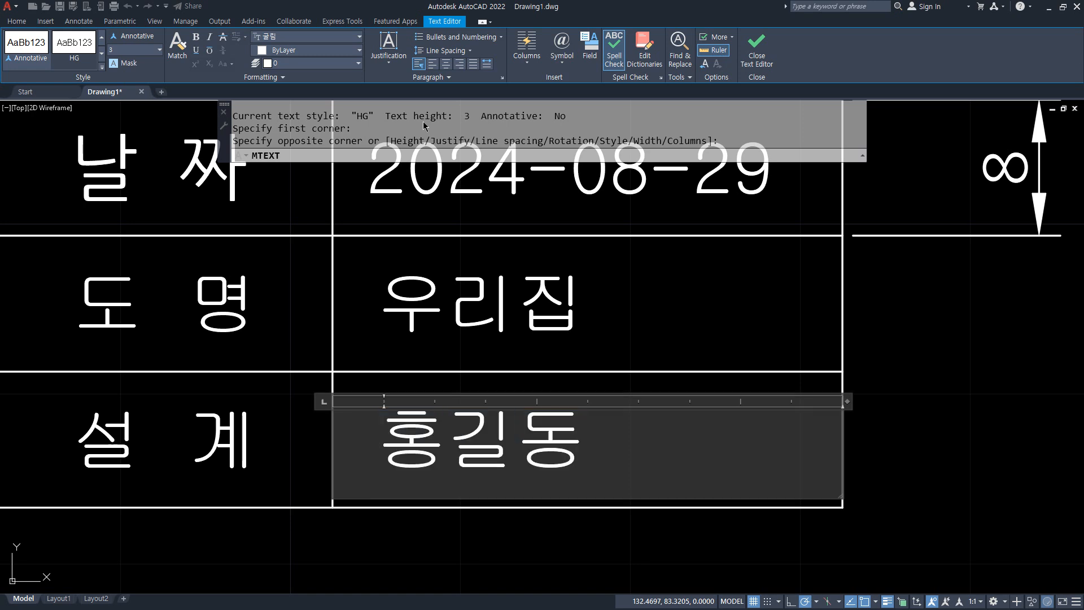
key(ctrl+Return)
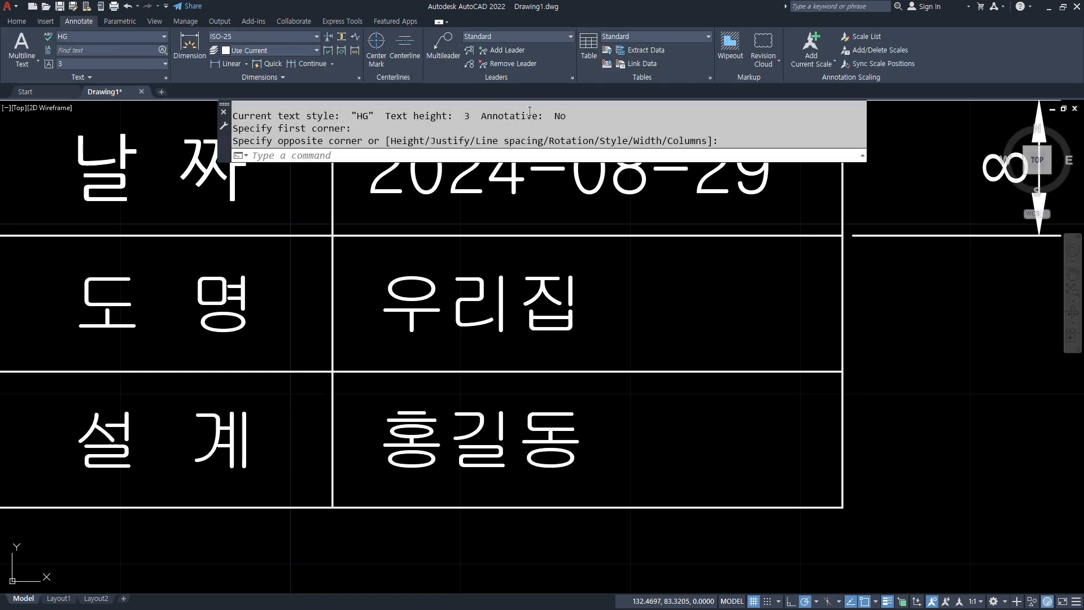
scroll(694, 369, down, 2)
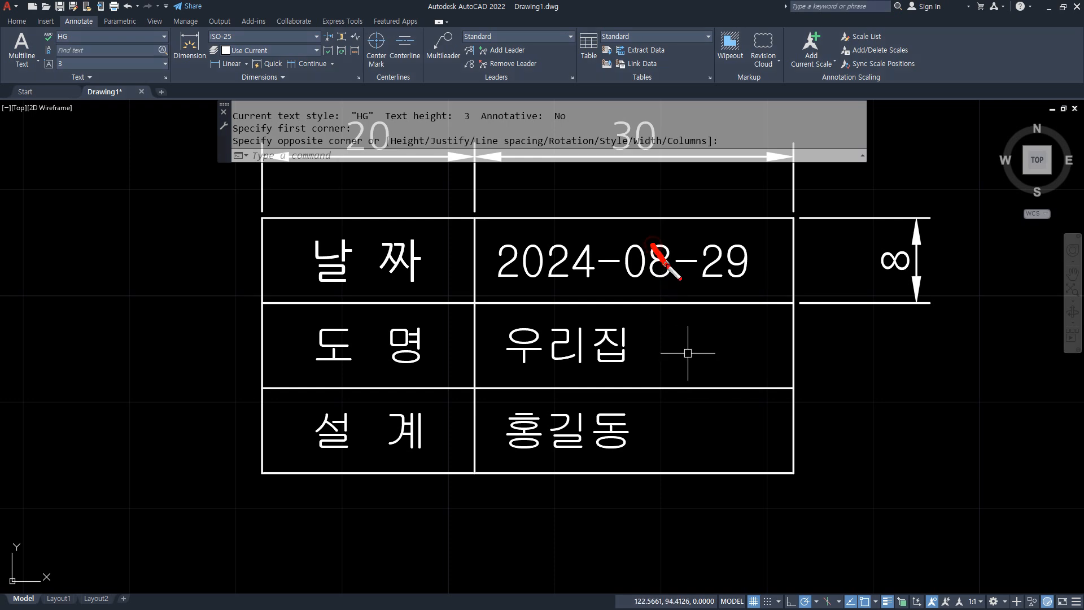
Check the three second-column entries, switch to the Notepad lesson notes and examine the textEDit (ED) entry among the text commands.
drag(667, 263, 712, 219)
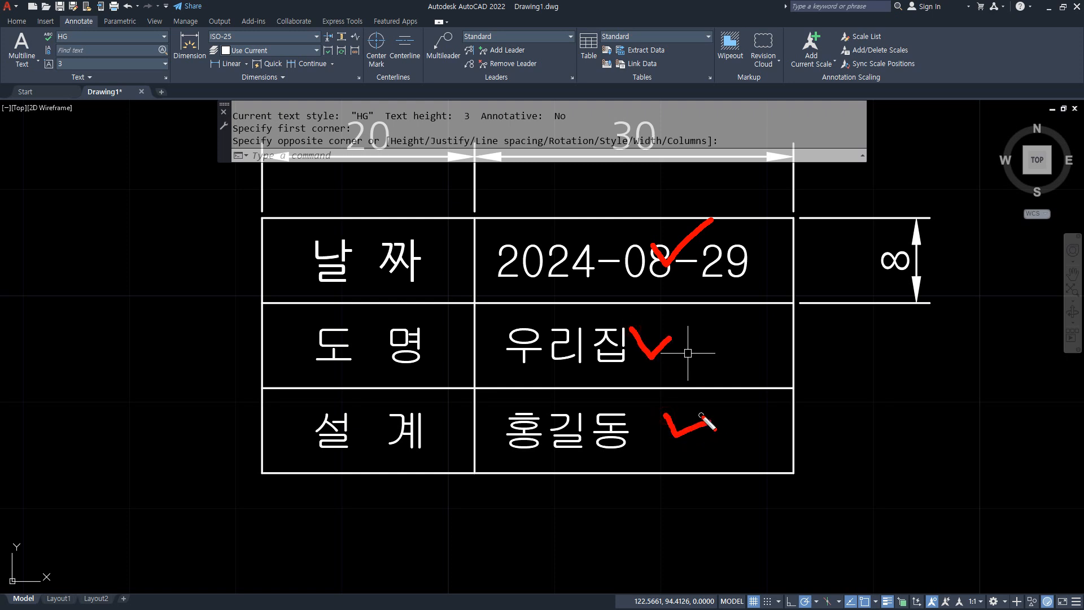
key(Escape)
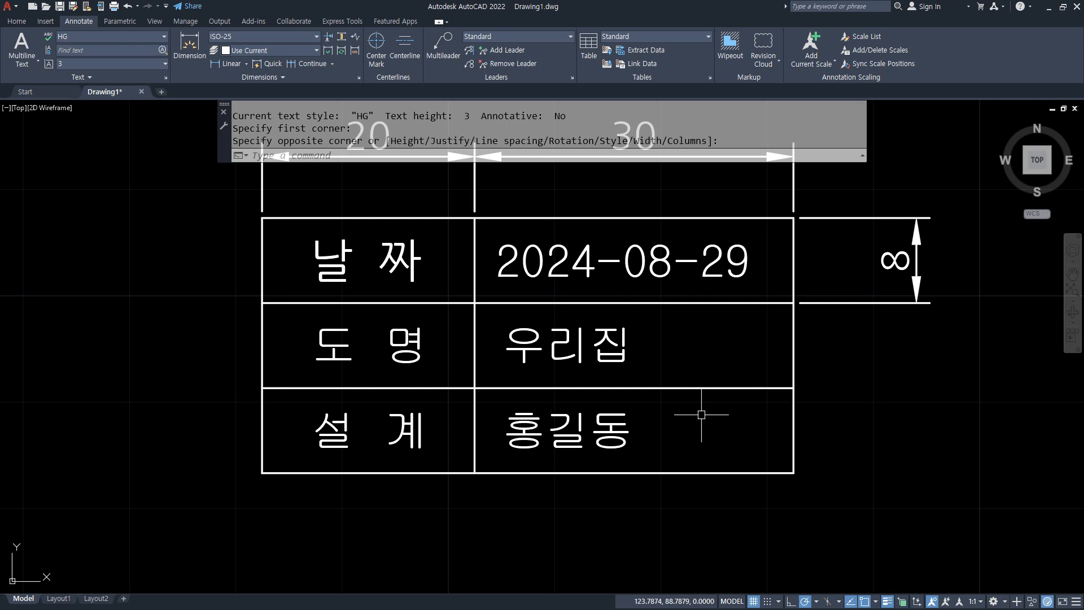
scroll(886, 262, up, 5)
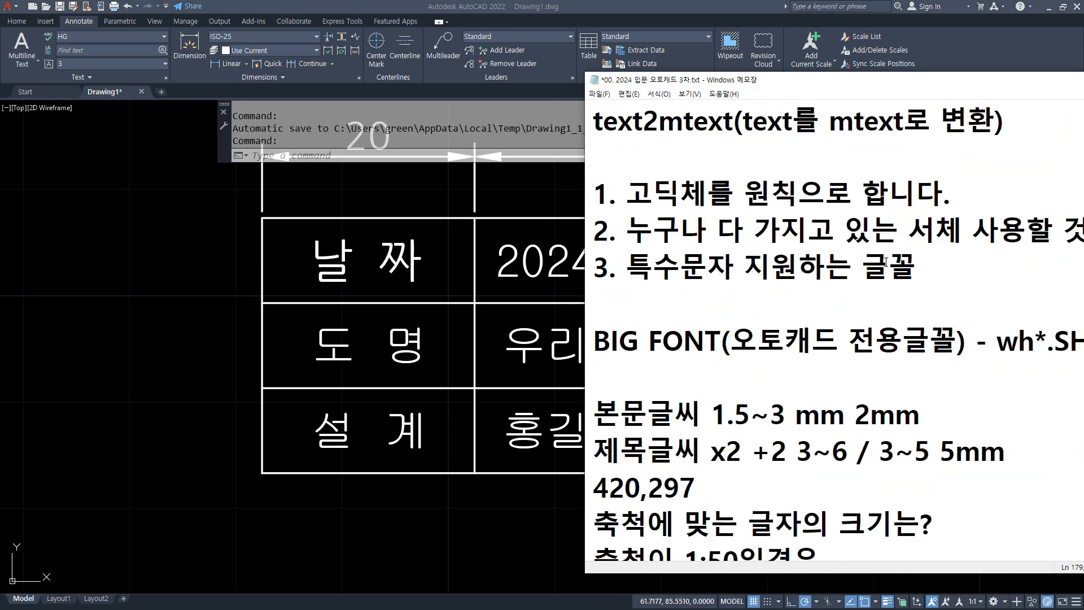
scroll(886, 262, down, 2)
scroll(886, 262, up, 3)
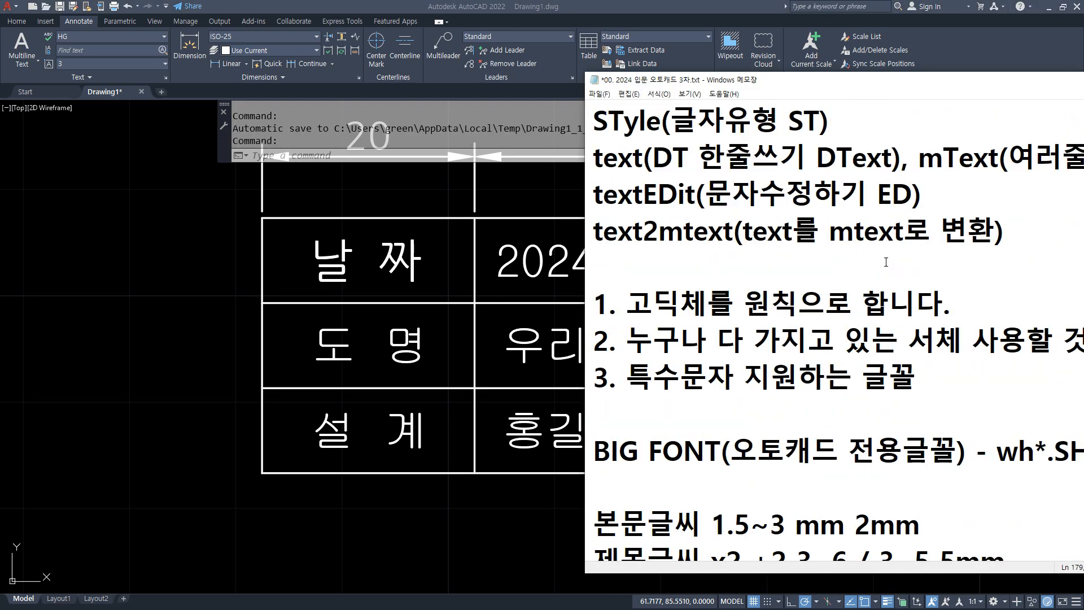
scroll(886, 262, up, 1)
drag(603, 324, 759, 322)
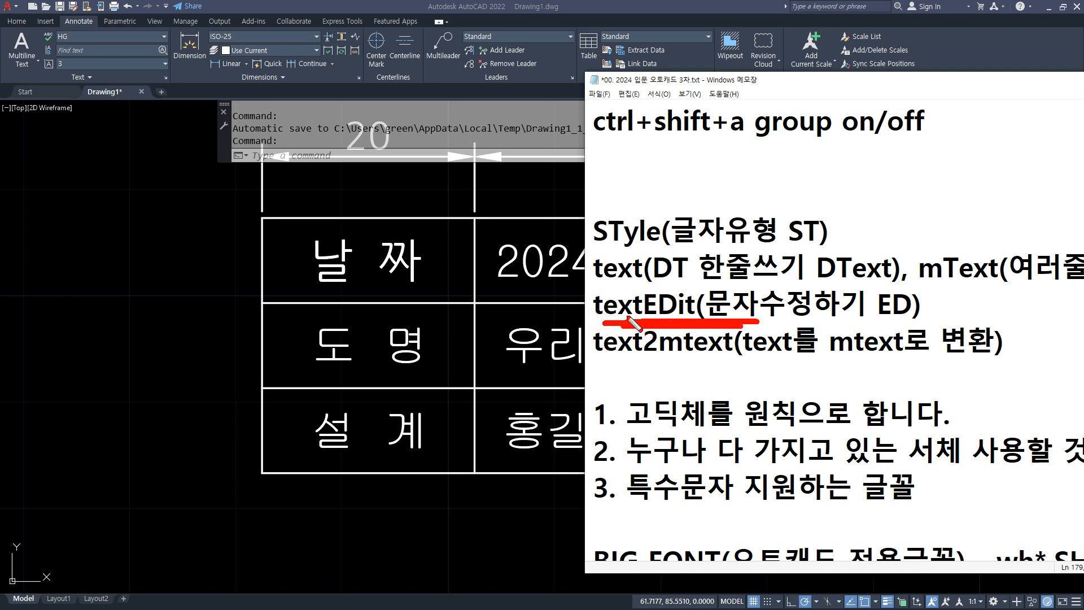
key(Escape)
Switch back to AutoCAD and change the day in the first-row date to 30 with TEXTEDIT.
click(211, 243)
middle_drag(561, 315, 482, 334)
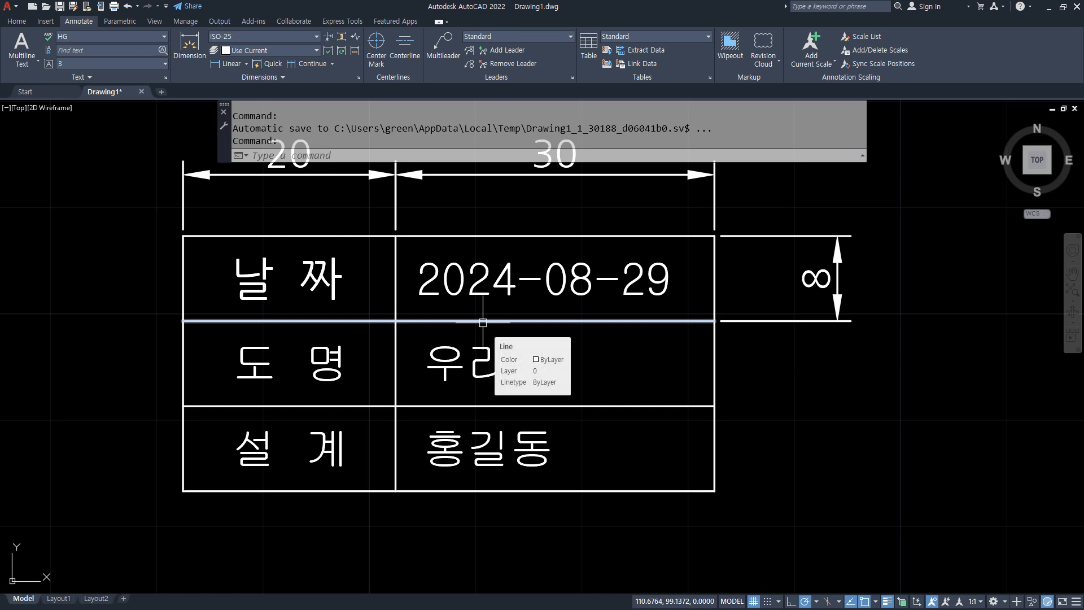
text(ed)
key(Return)
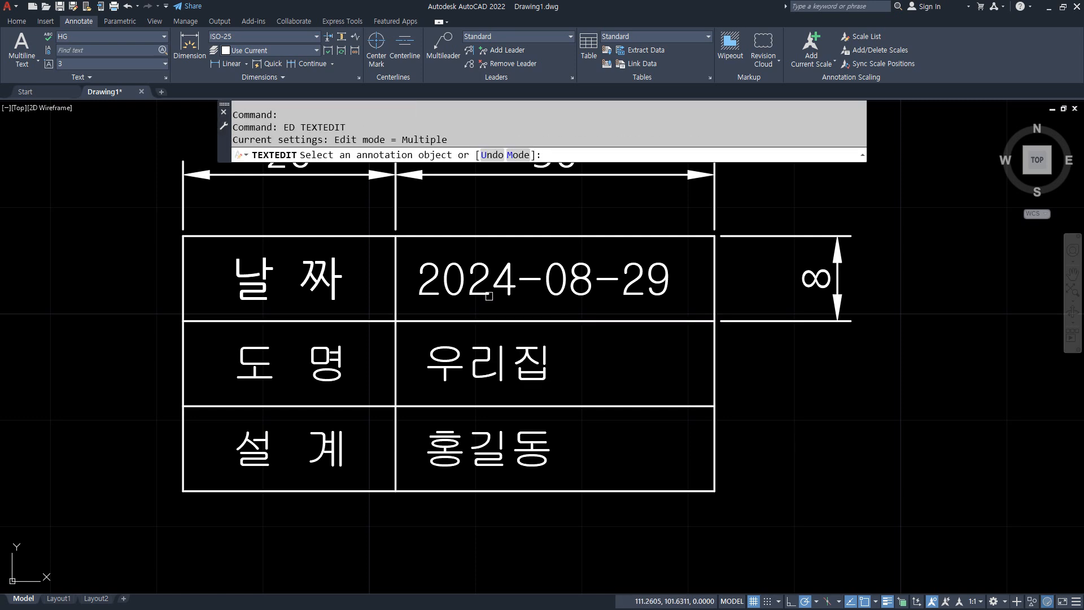
click(491, 296)
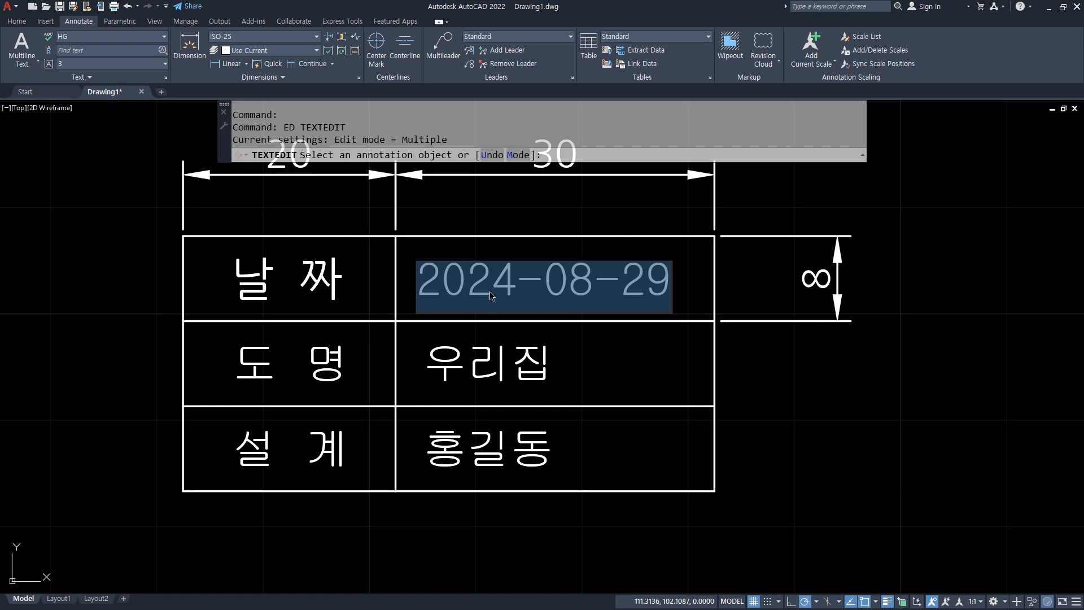
drag(621, 275, 710, 275)
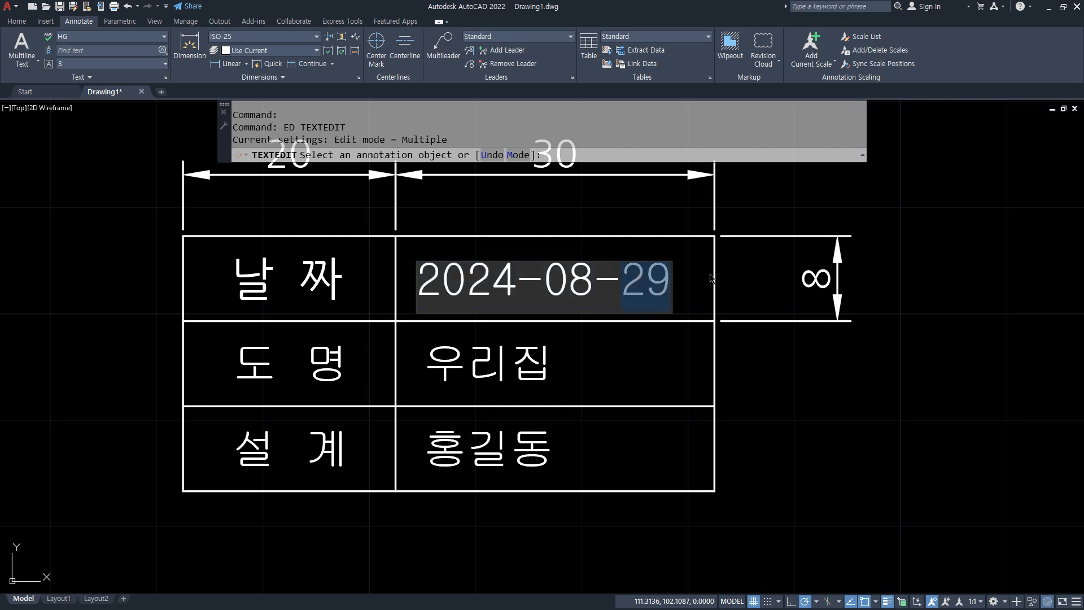
text(30)
key(Return)
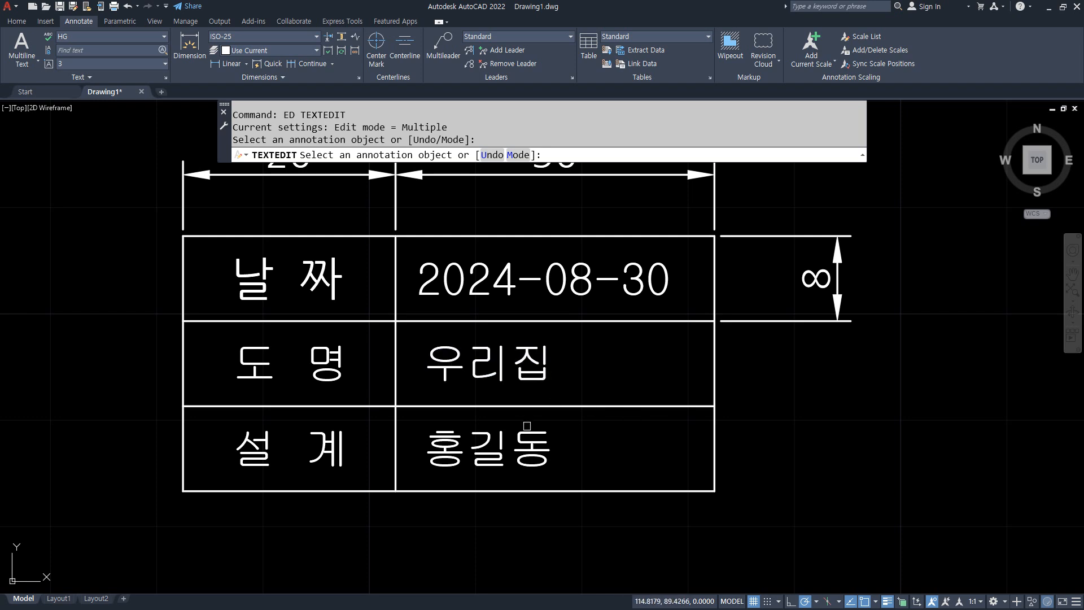
Replace the last syllable of the designer's name in the third row with "순" and end text editing.
click(547, 459)
drag(512, 450, 581, 450)
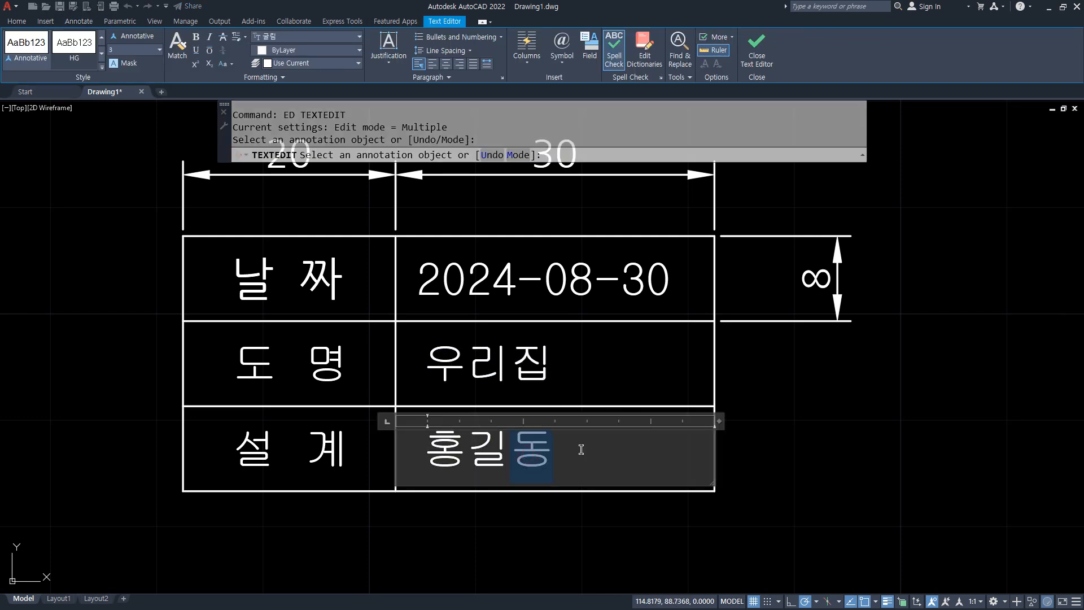
text(순)
key(ctrl+Return)
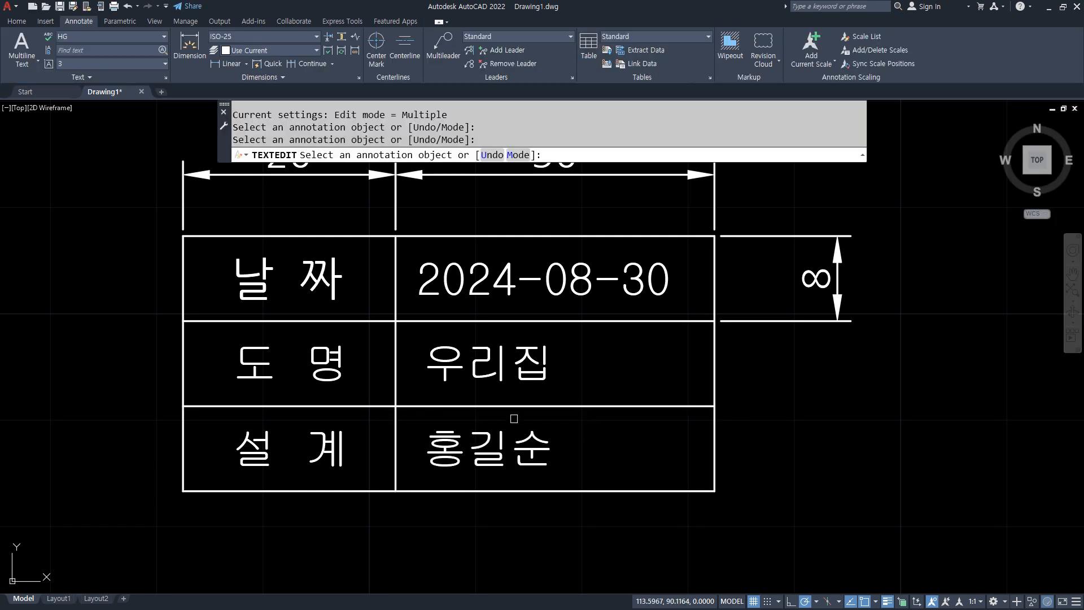
key(Escape)
Open the first-row date directly for editing and set its day to 29.
click(559, 282)
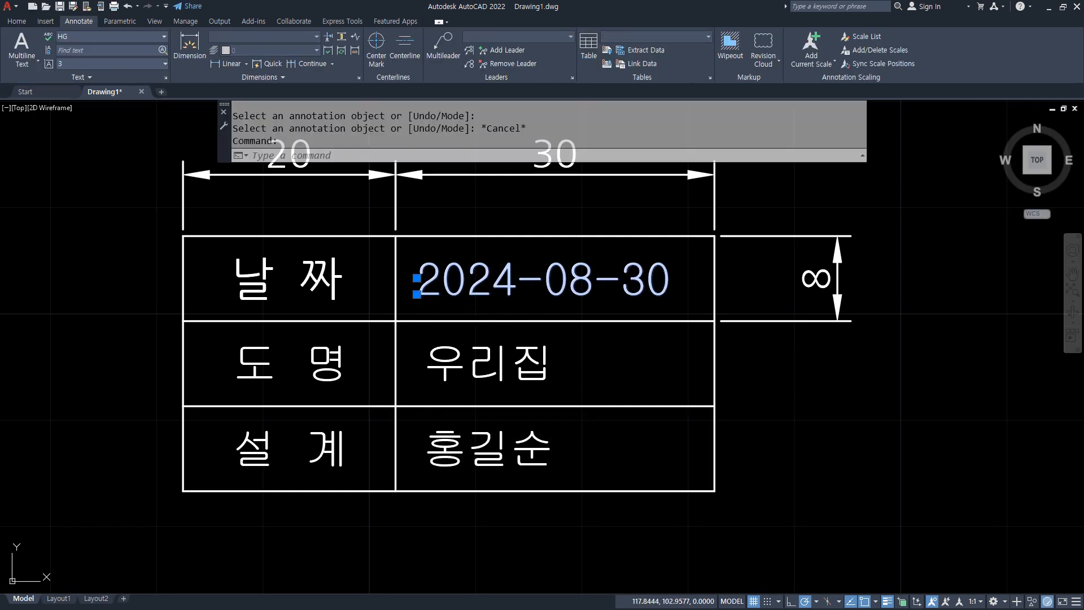
double_click(582, 280)
click(622, 284)
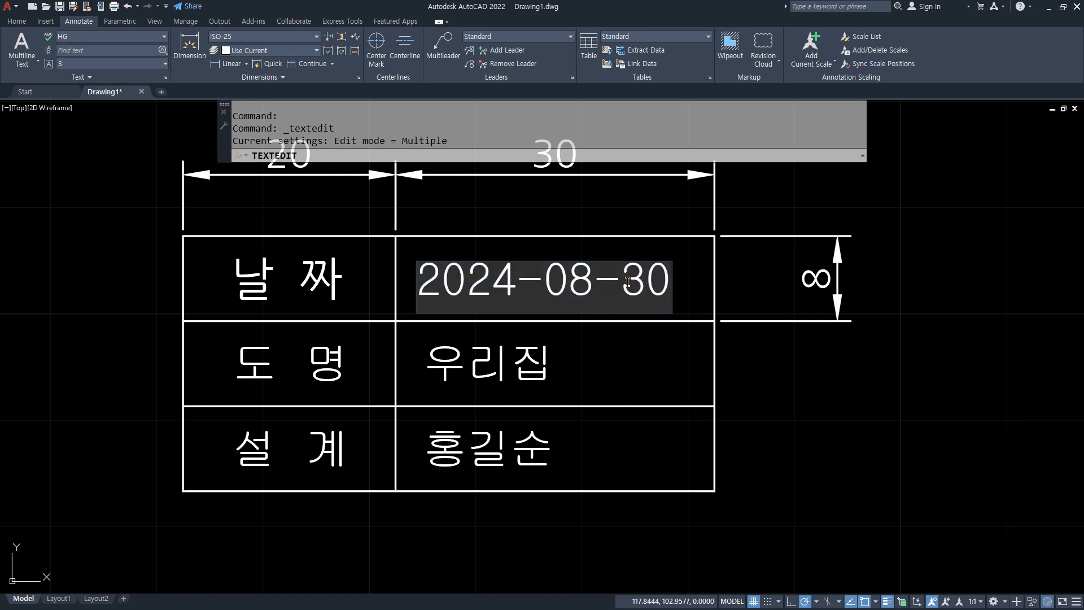
drag(621, 285, 647, 283)
text(29)
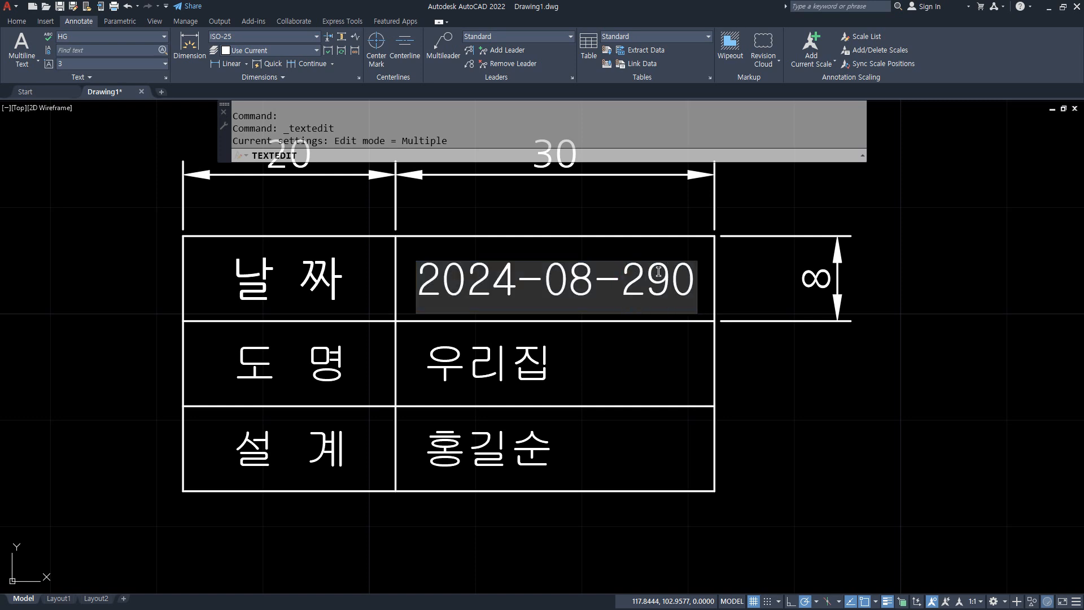
key(Delete)
key(Return)
key(Return)
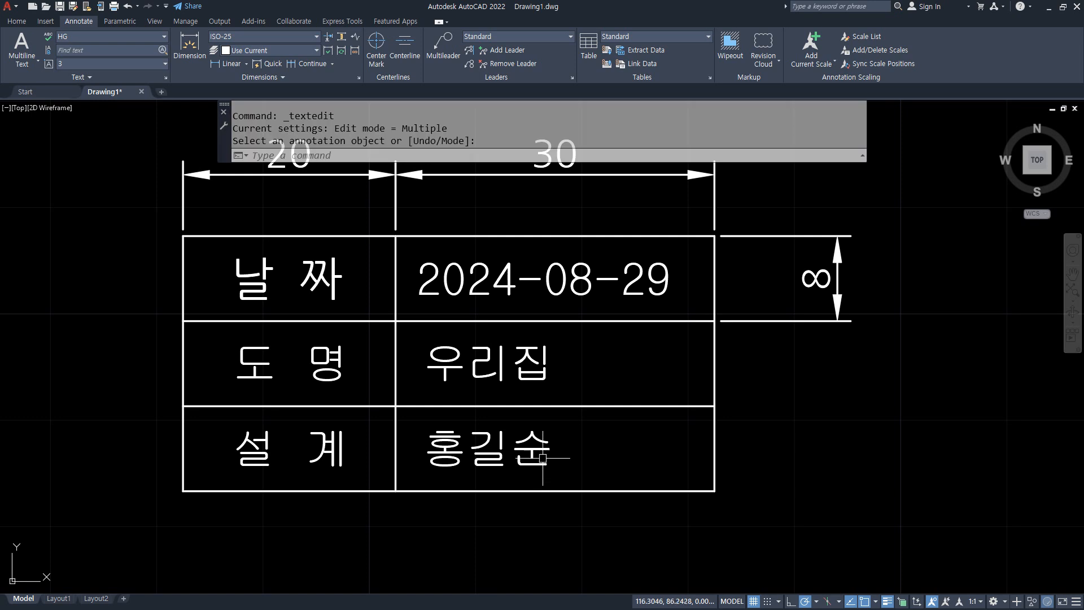
Open the third-row designer's name directly for editing and replace its last syllable with "동".
click(528, 455)
double_click(528, 454)
drag(528, 455, 588, 446)
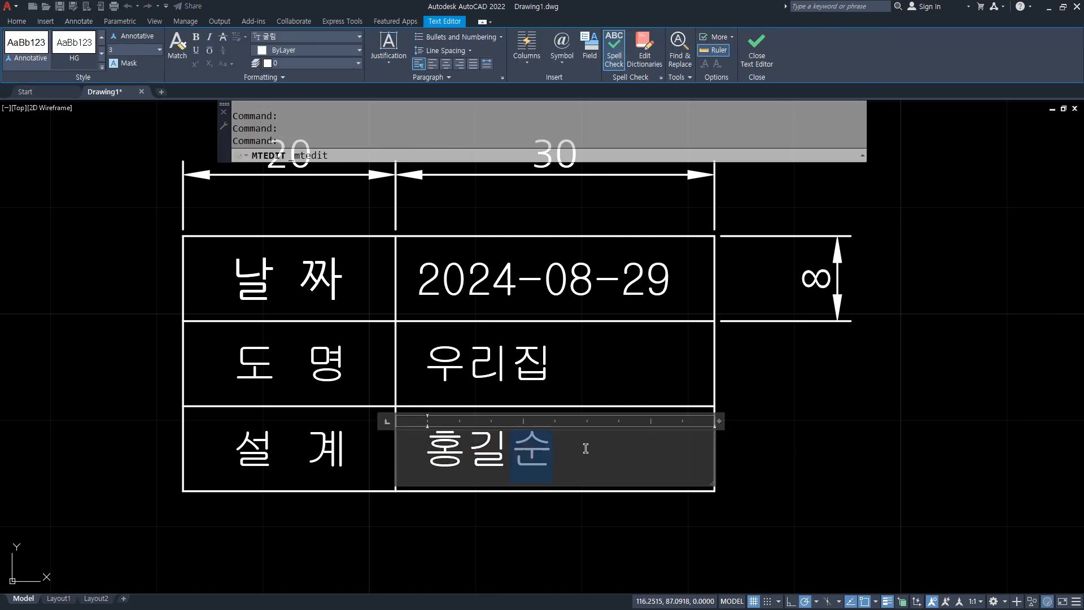
text(동)
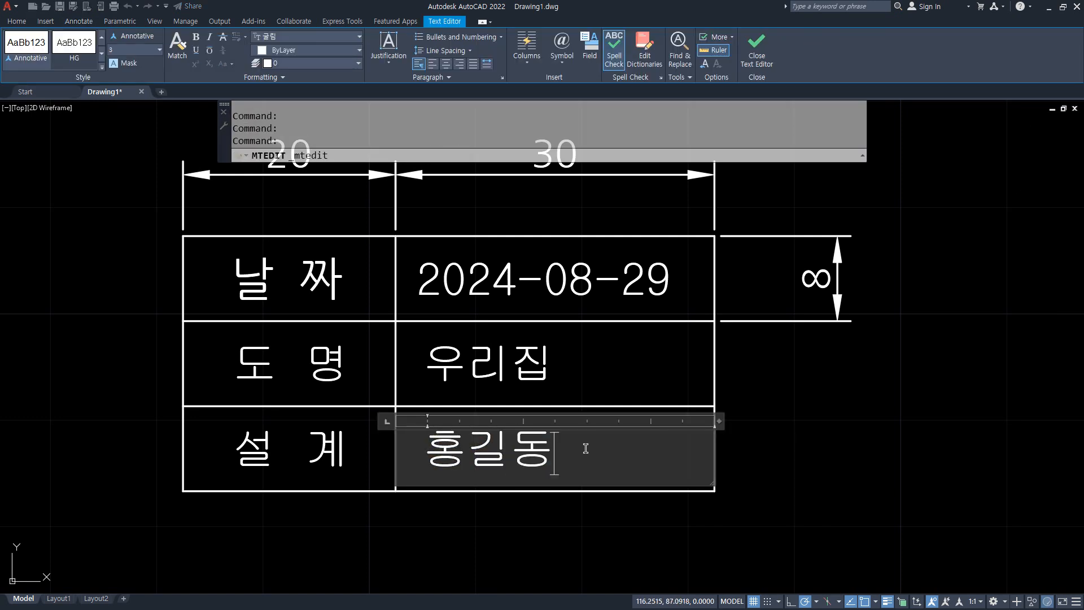
key(ctrl+Return)
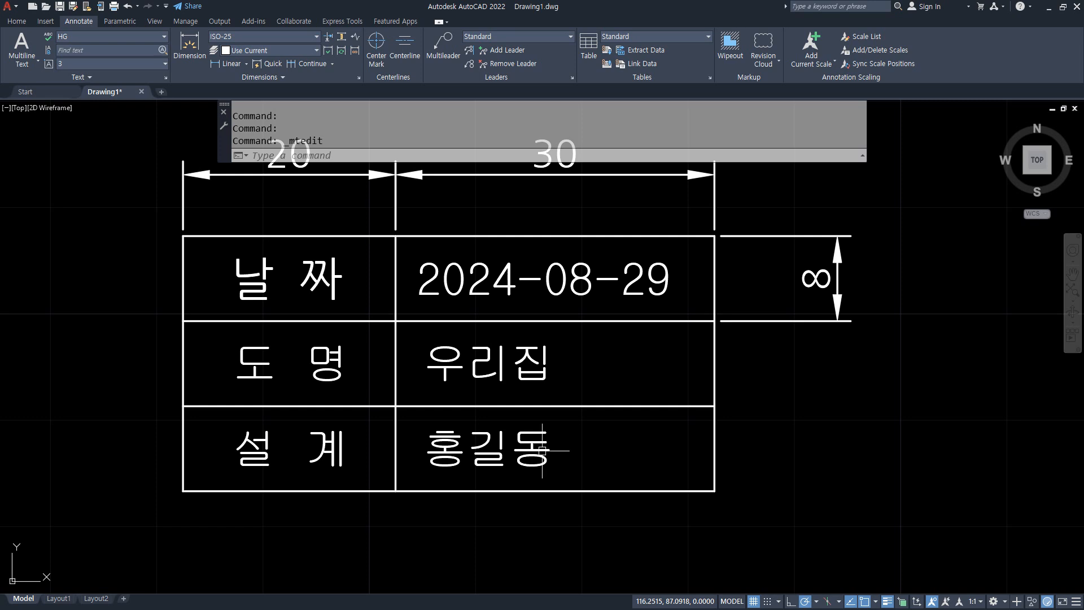
Switch to the Notepad lesson notes and examine the text2mtext conversion entry.
key(alt+Tab)
drag(591, 354, 975, 356)
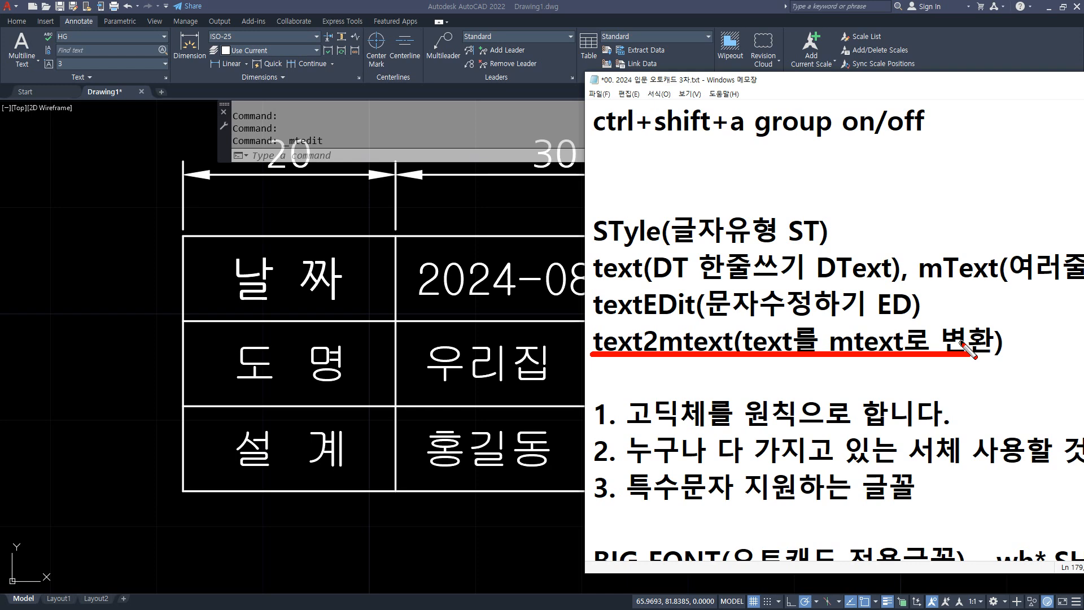
key(Escape)
Switch back to AutoCAD and copy the first-row date text into the empty space right of the table and its height dimension.
click(554, 325)
middle_drag(580, 313, 417, 318)
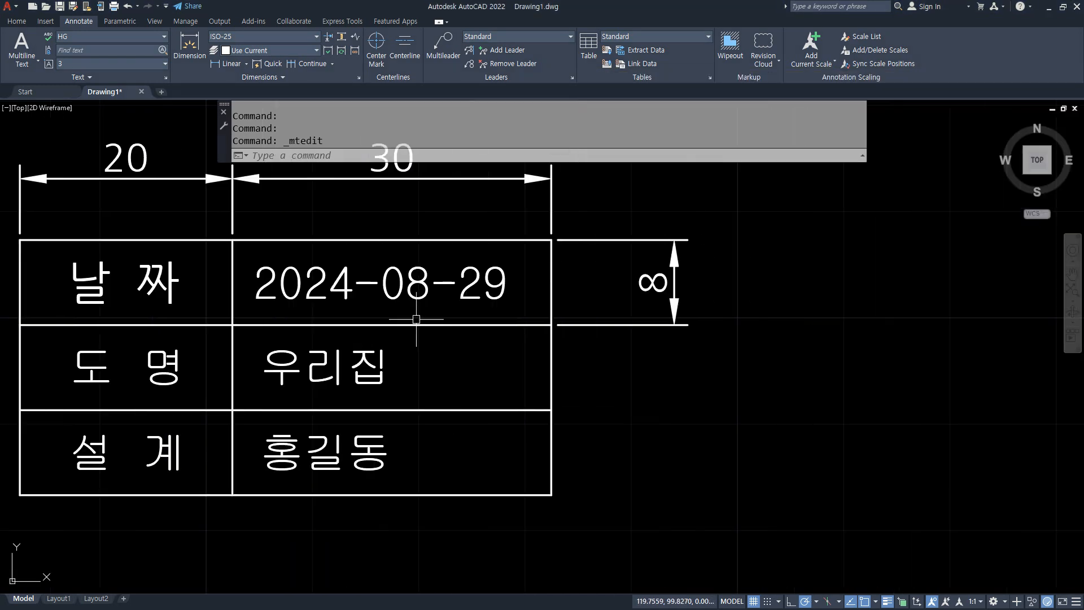
text(cp)
key(Return)
click(417, 283)
key(Return)
click(407, 279)
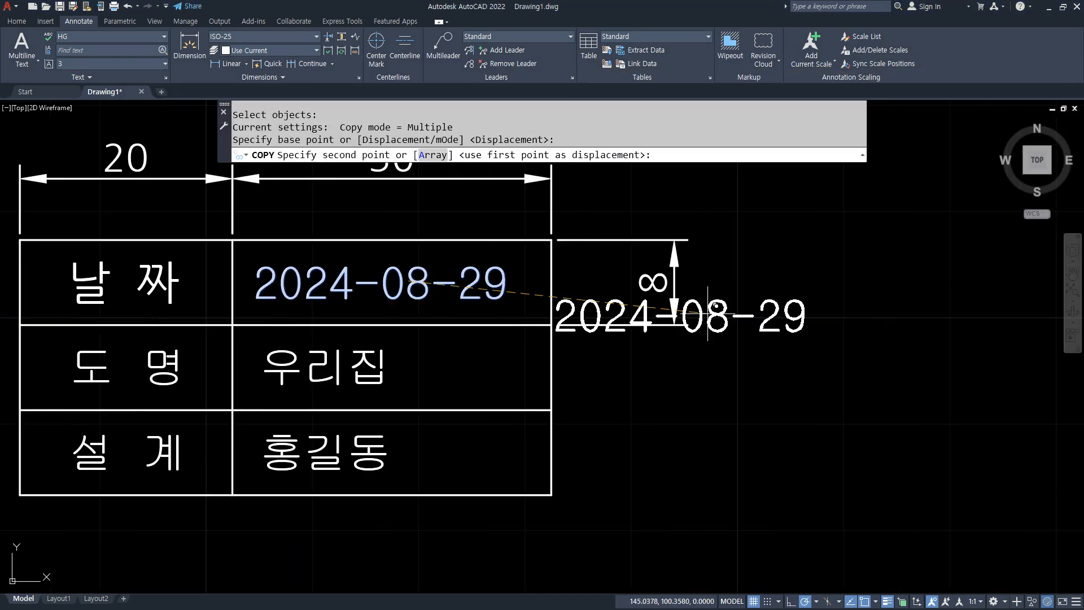
middle_drag(899, 300, 535, 305)
click(609, 286)
key(Return)
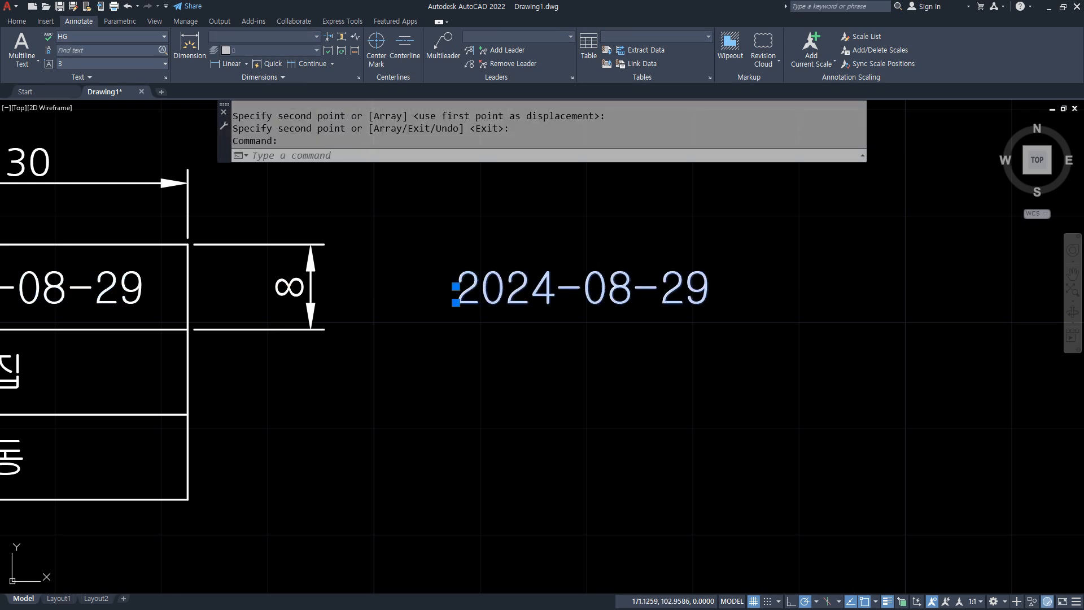
double_click(598, 290)
key(Escape)
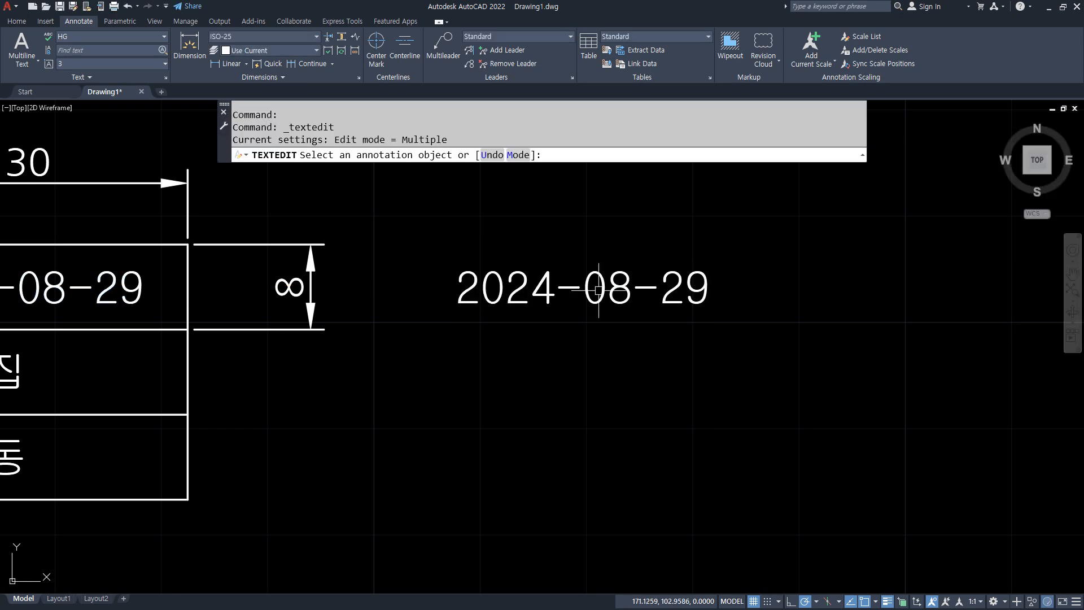
key(Escape)
Convert the copied date to multiline text with the TXT2MTXT command, and check it in the text editor.
text(text)
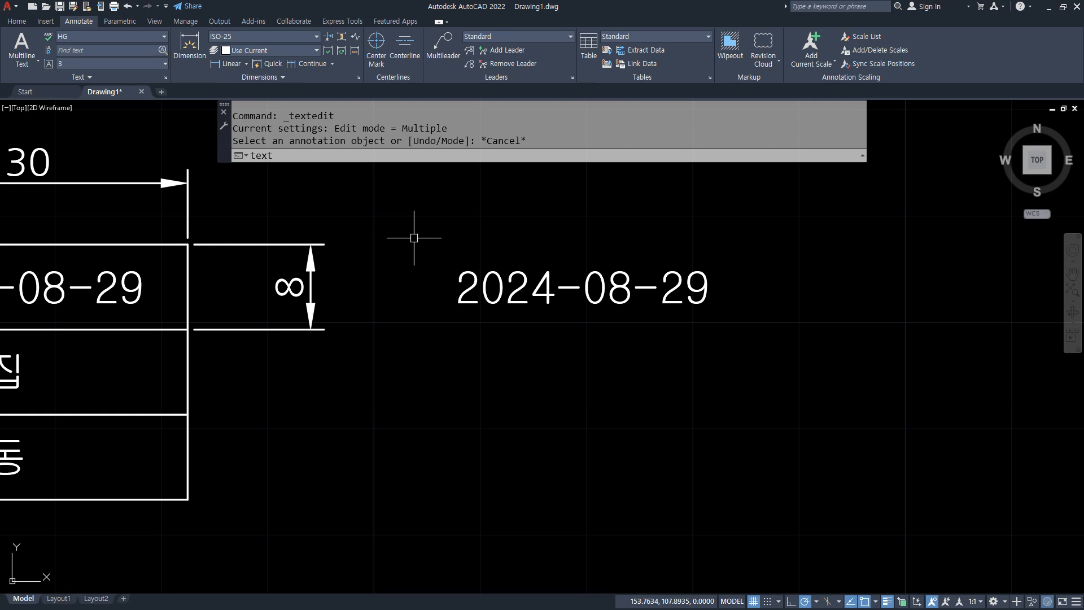
text(2mtxt)
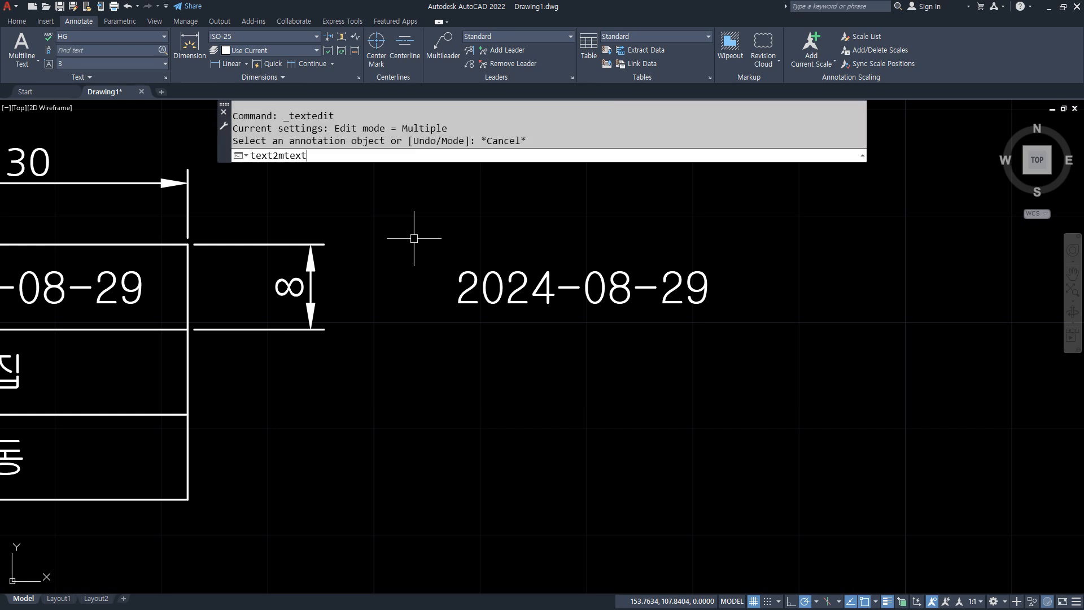
key(Return)
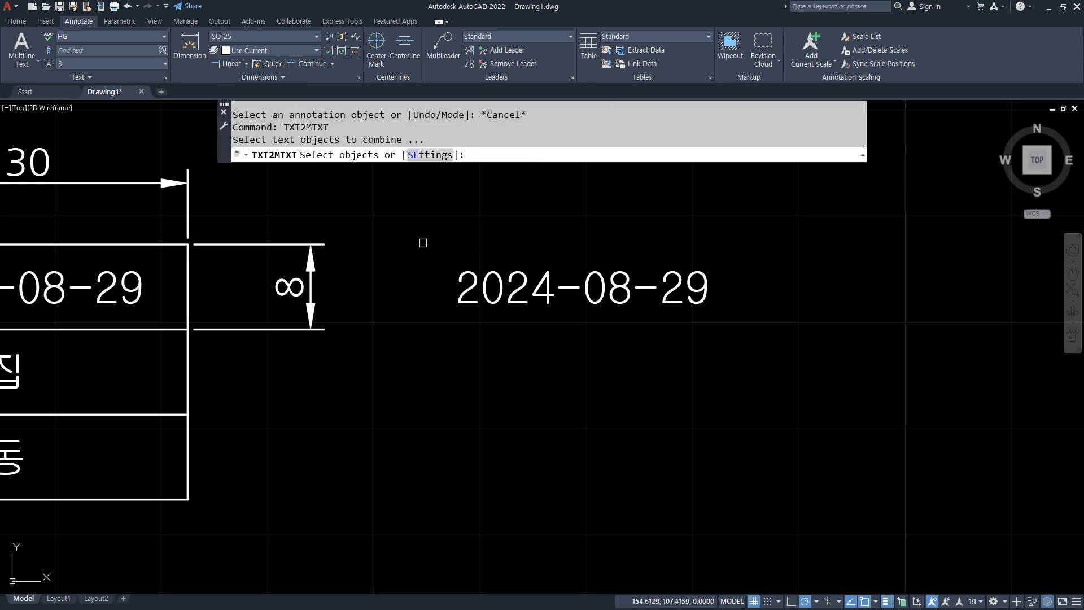
click(483, 273)
key(Return)
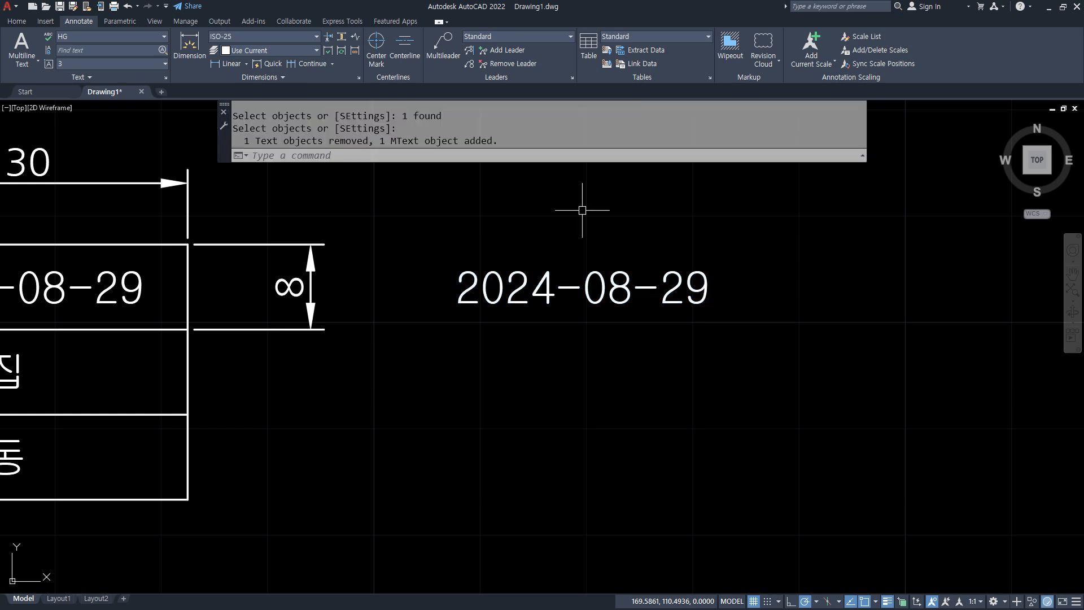
double_click(522, 274)
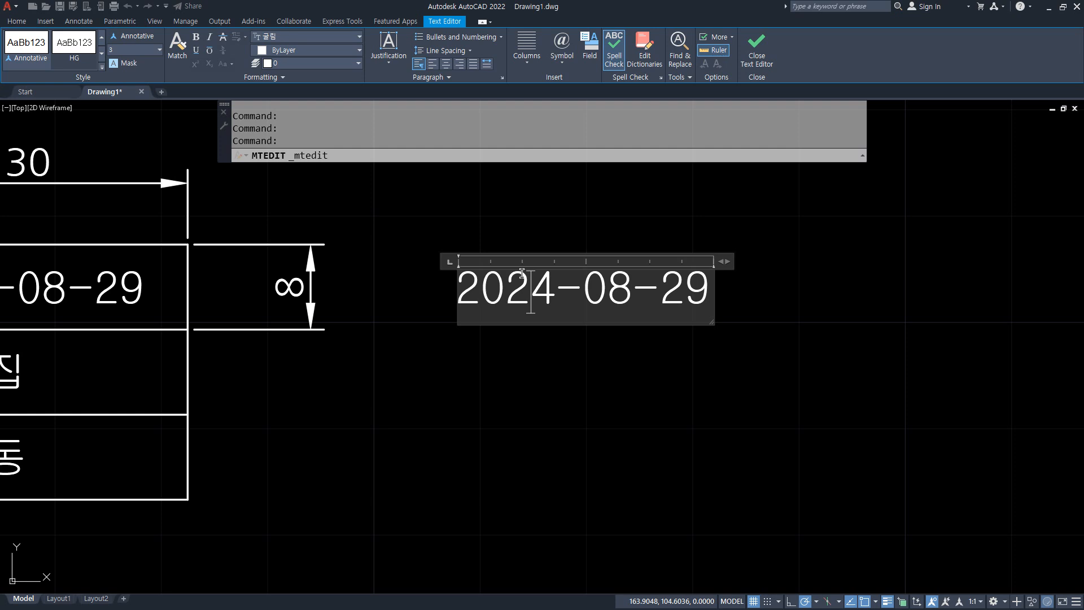
key(Escape)
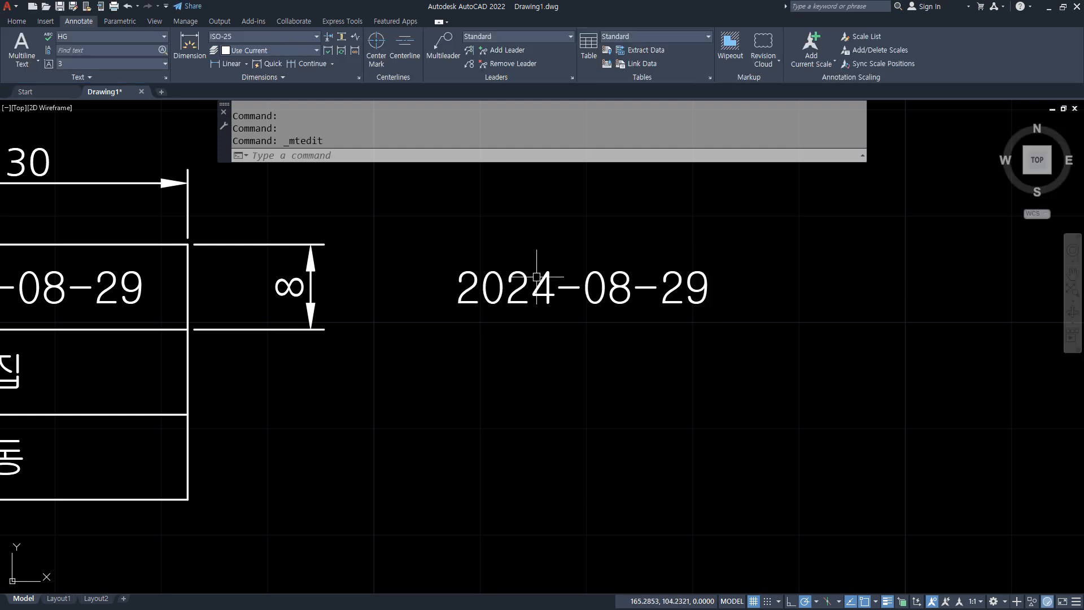
Explode the multiline date back into single-line text and check it by opening it for editing.
text(x)
key(Return)
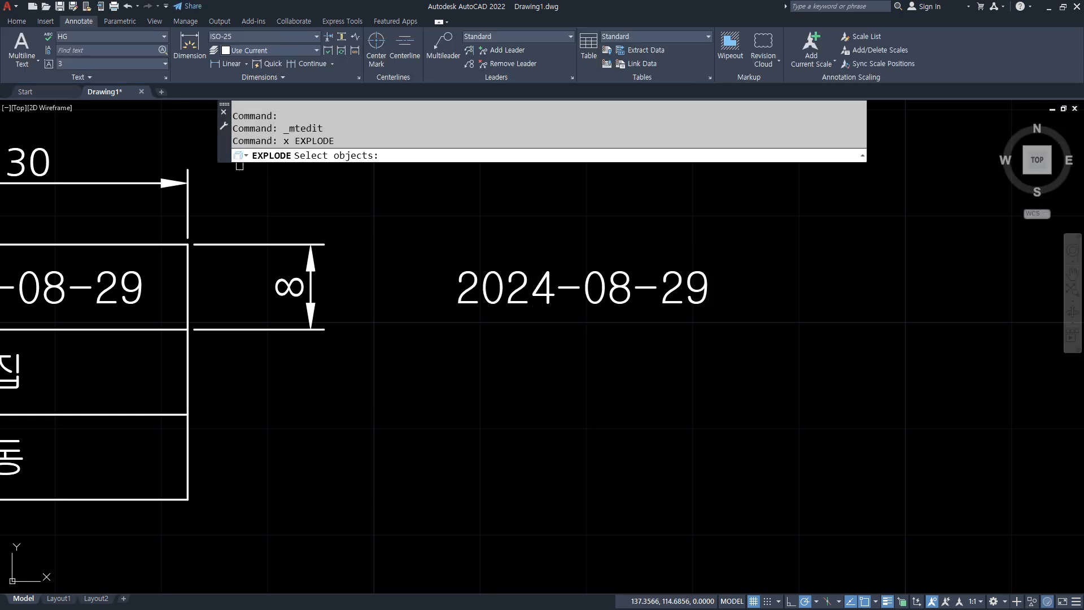
click(518, 289)
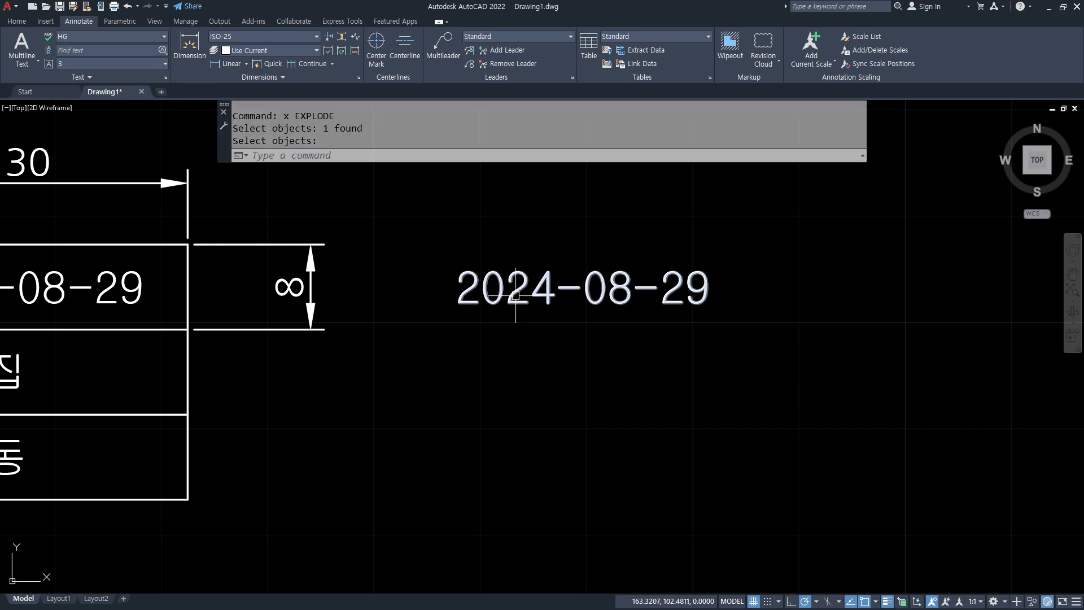
key(Return)
double_click(518, 298)
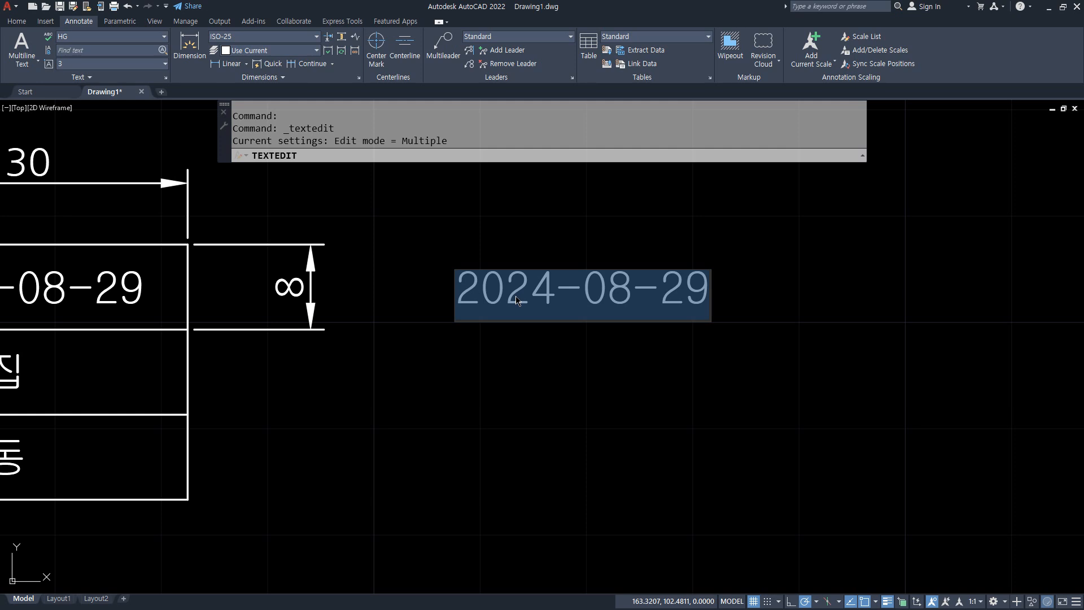
key(Escape)
key(Escape)
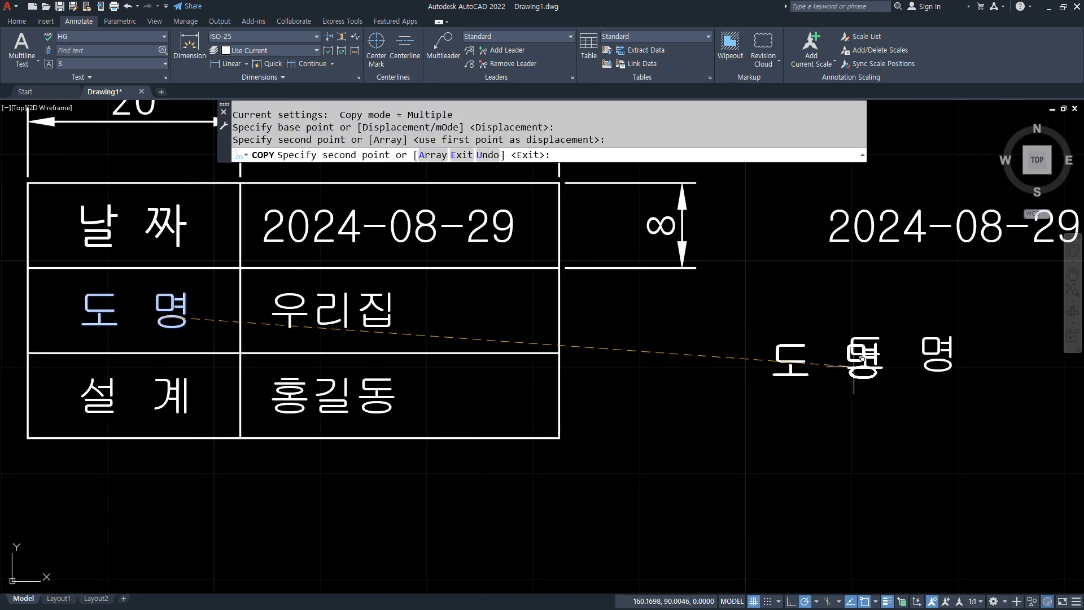
Copy the second-row label "도 명" into the empty space below the copied date.
click(852, 376)
key(Escape)
key(Return)
click(852, 377)
middle_drag(881, 404, 634, 402)
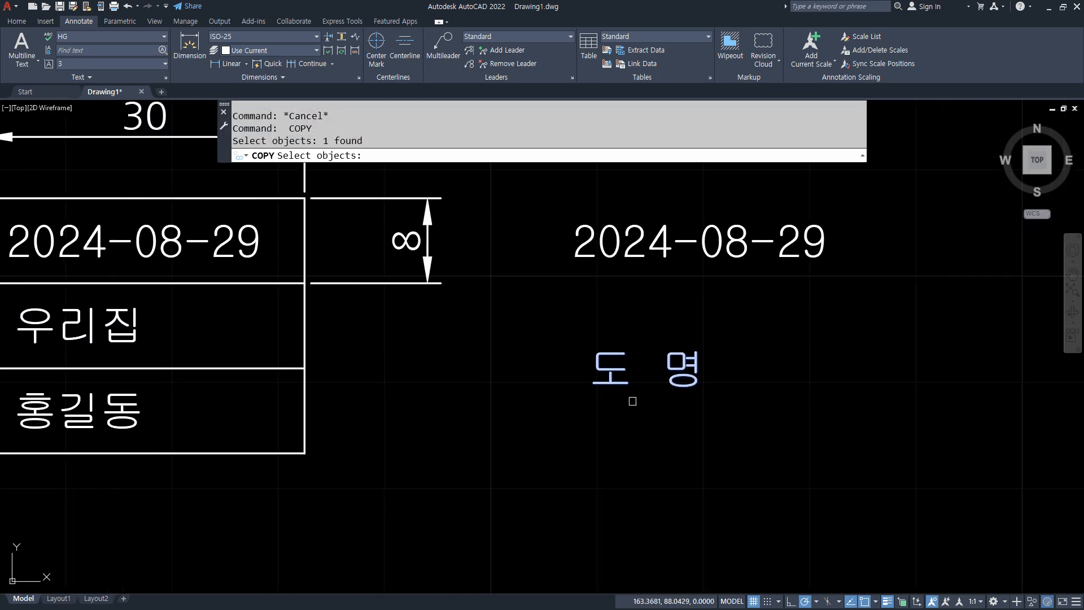
key(Return)
click(613, 381)
key(Escape)
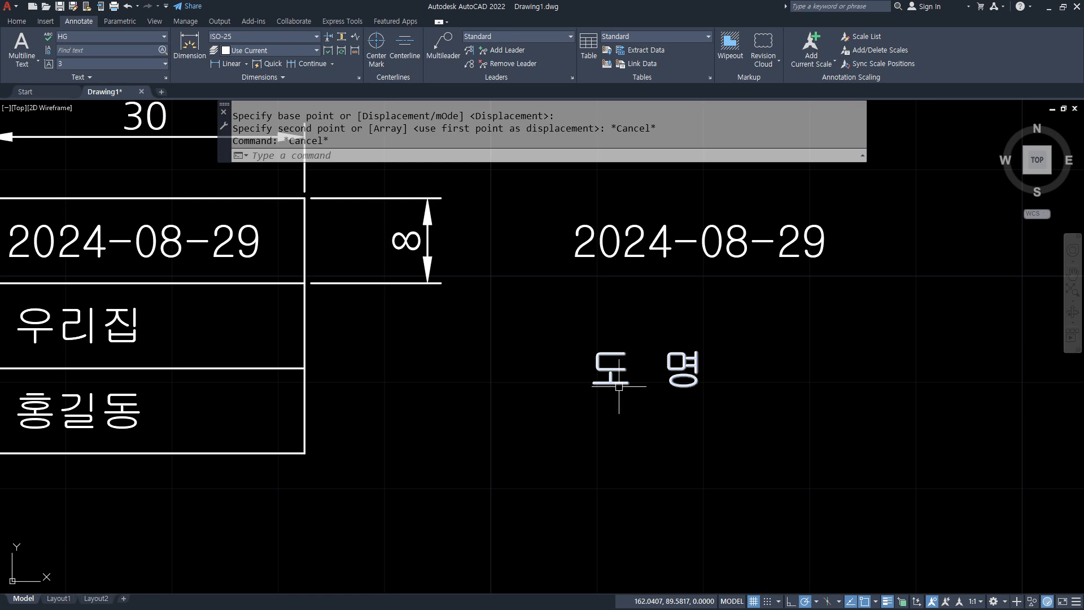
Open the copied "도 명" label for editing to examine its multiline text box.
click(622, 390)
double_click(630, 375)
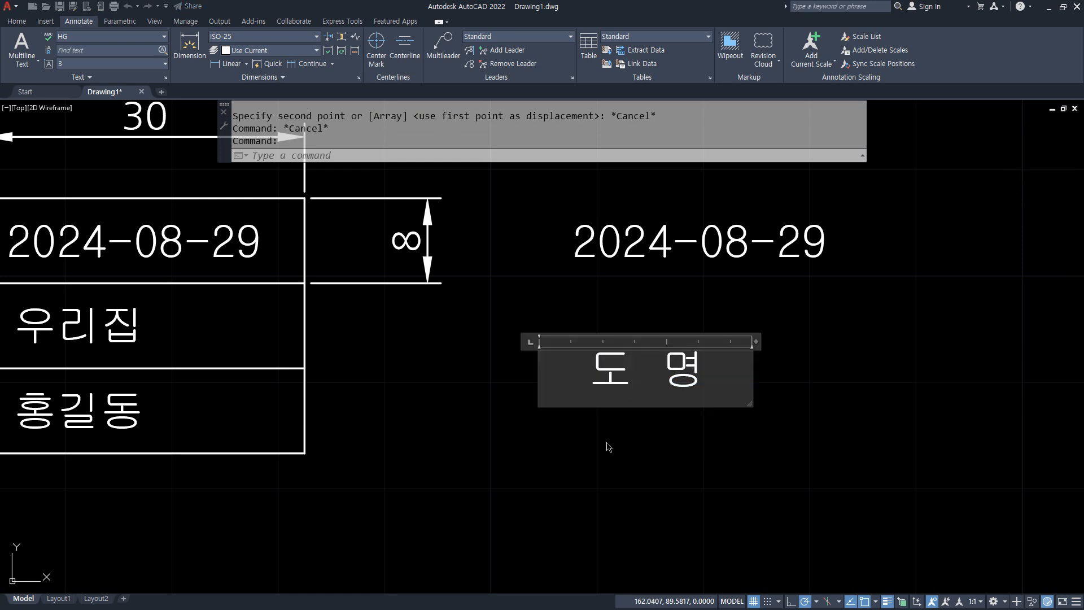
click(600, 483)
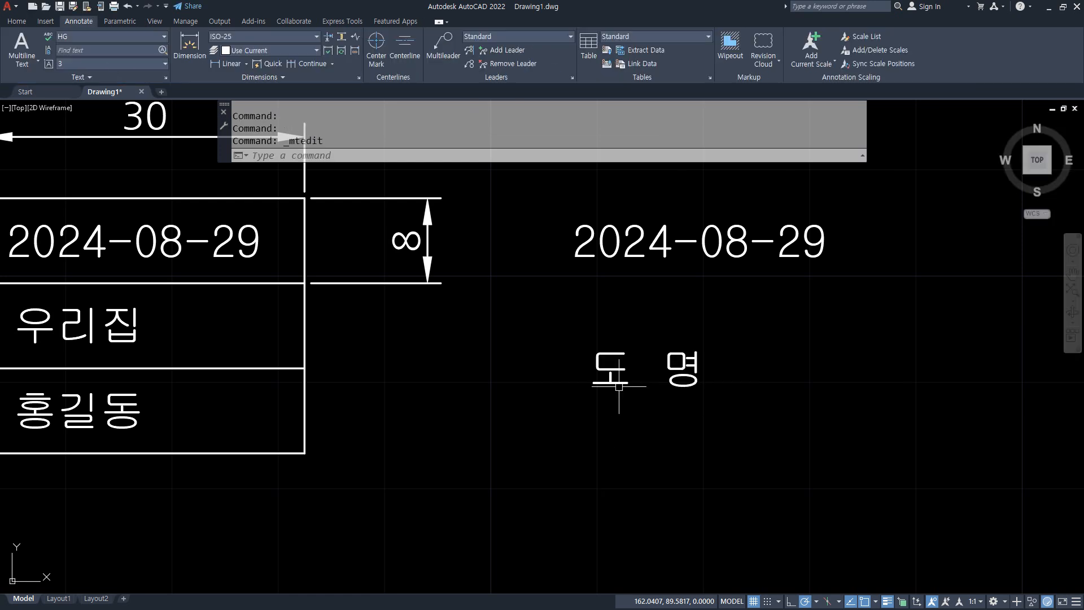
Show the properties of the copied "도 명" label and set its text frame to Yes.
key(ctrl+1)
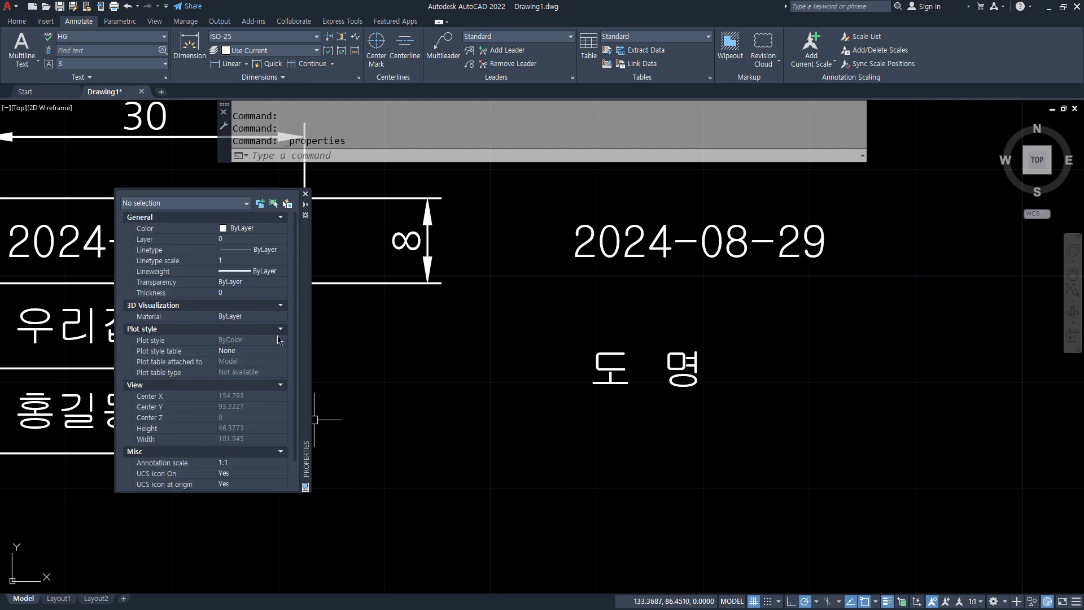
middle_drag(577, 368, 390, 368)
scroll(389, 368, up, 4)
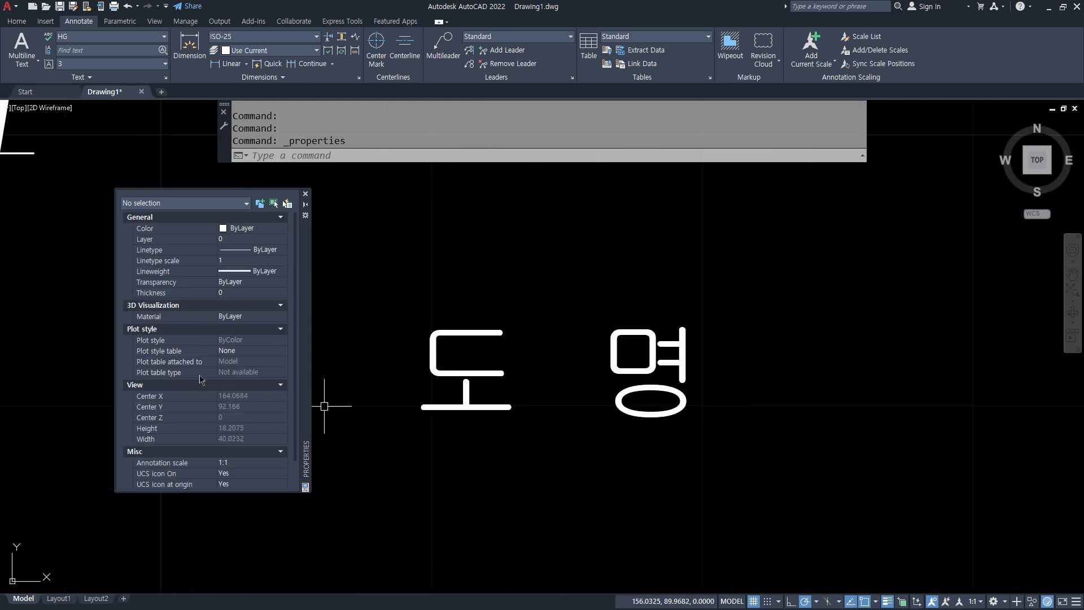
click(432, 403)
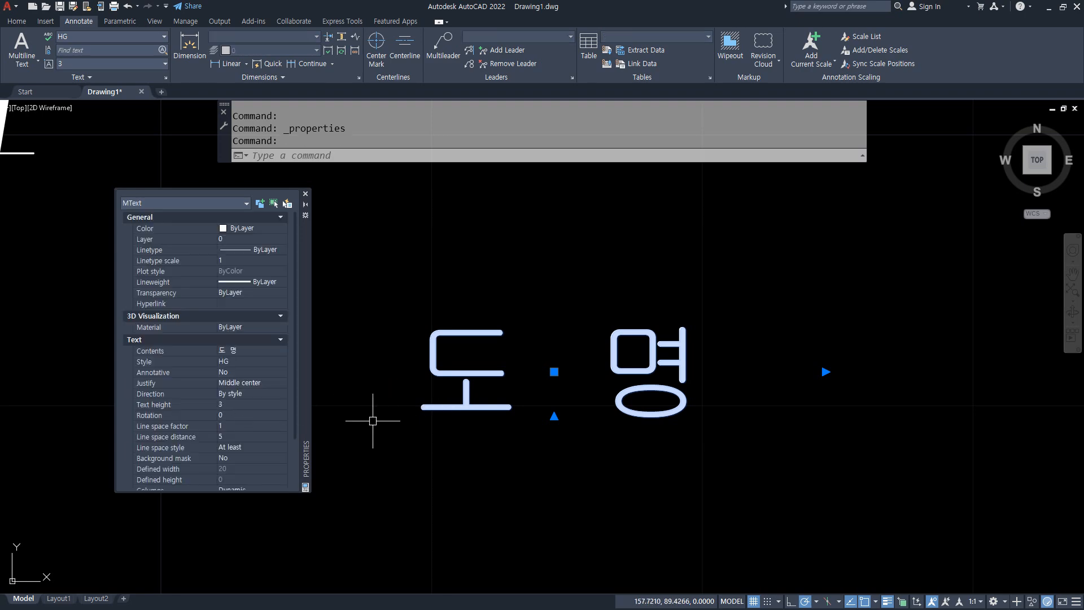
middle_drag(374, 418, 326, 440)
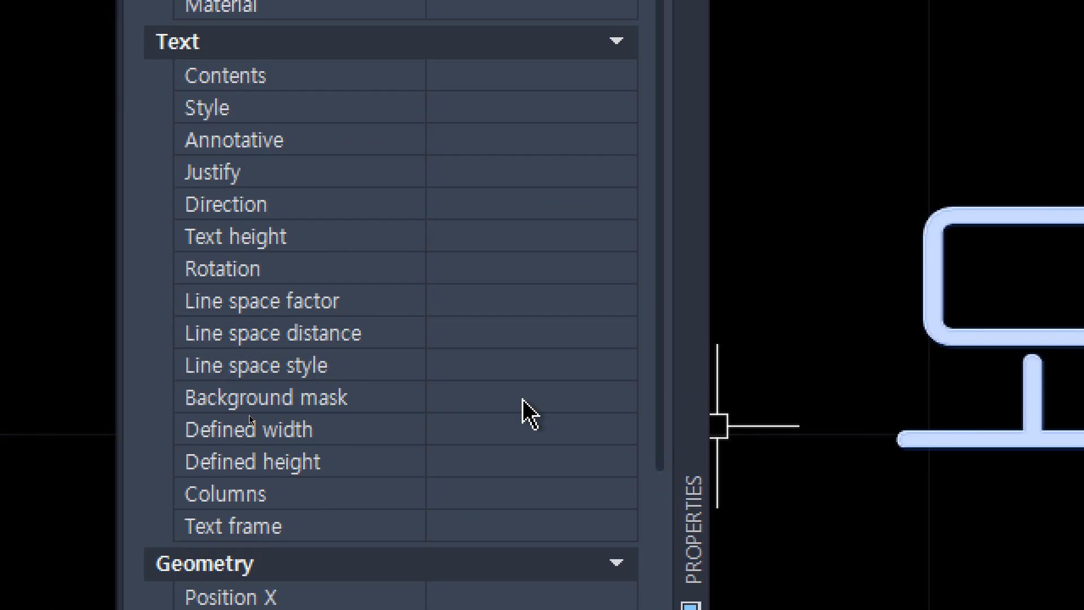
scroll(522, 407, down, 1)
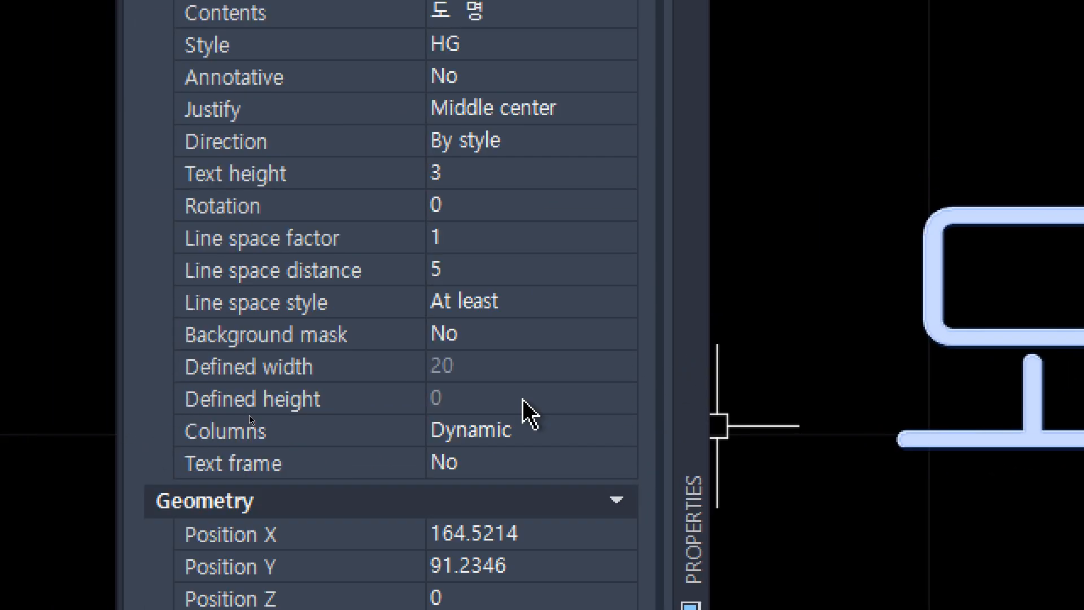
click(568, 467)
click(623, 466)
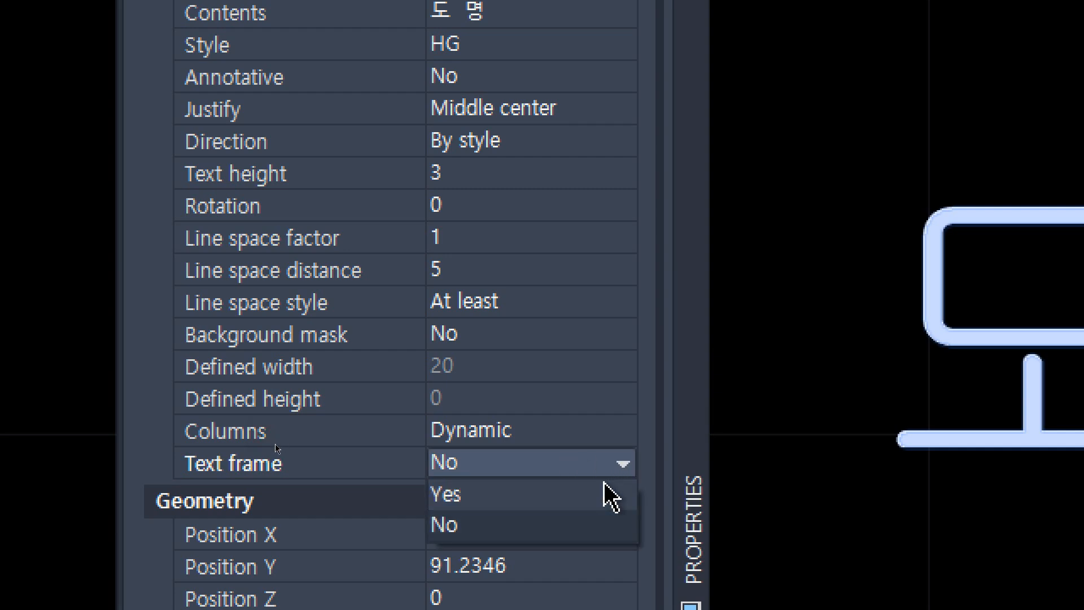
click(605, 497)
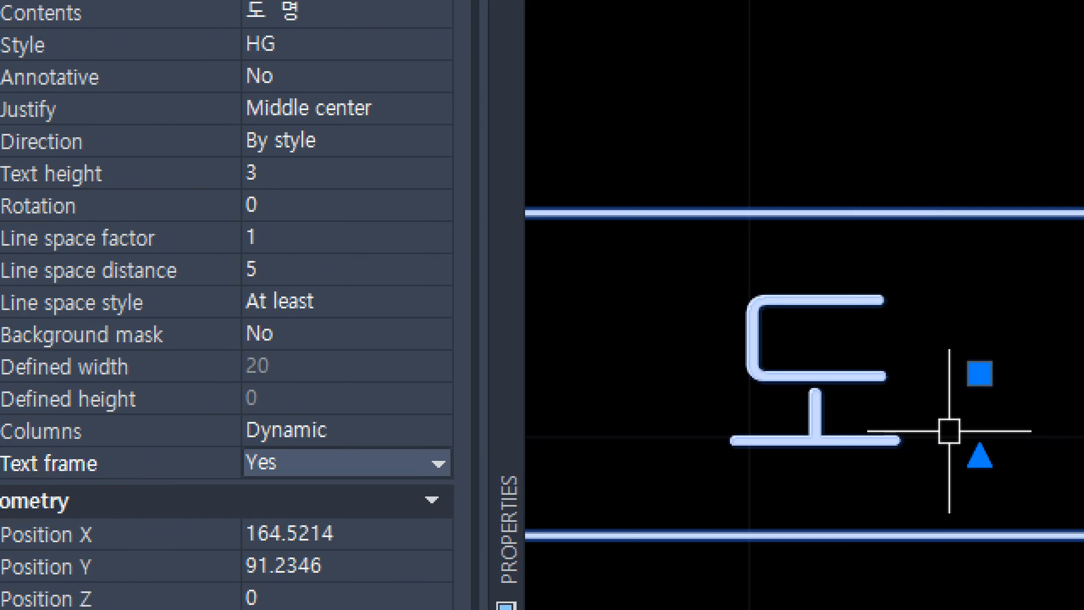
Stretch the framed "도 명" text box downward to increase its height, and narrow its width by about 1.8.
scroll(950, 430, down, 2)
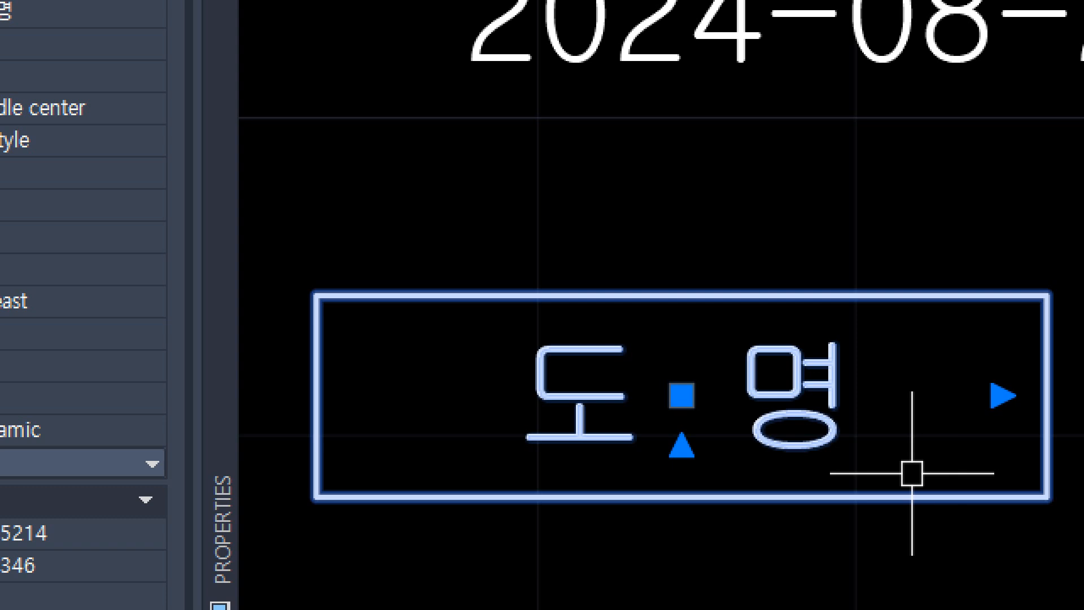
click(682, 446)
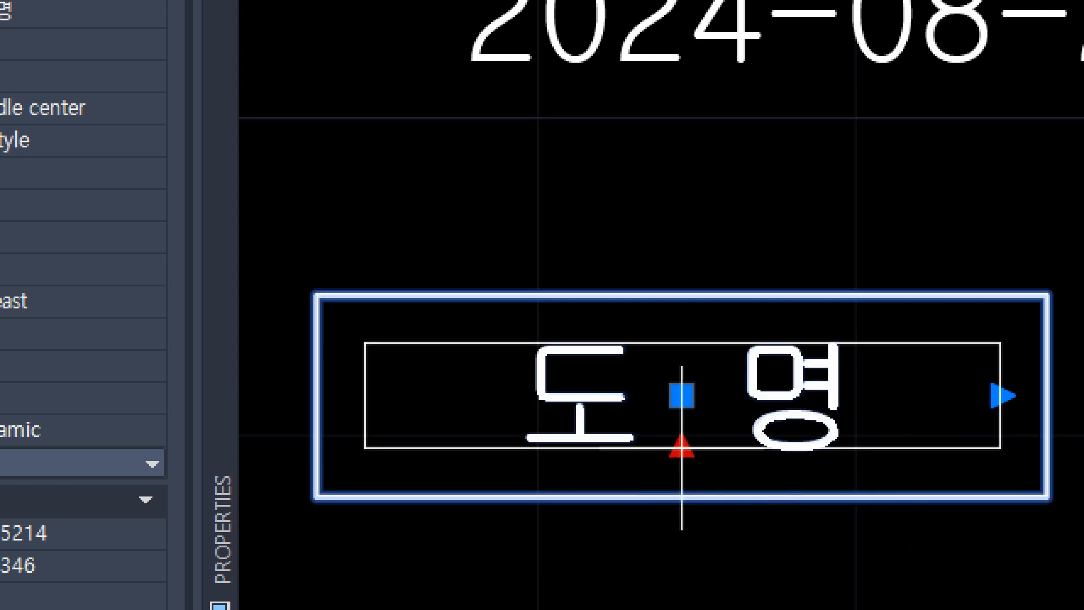
click(668, 533)
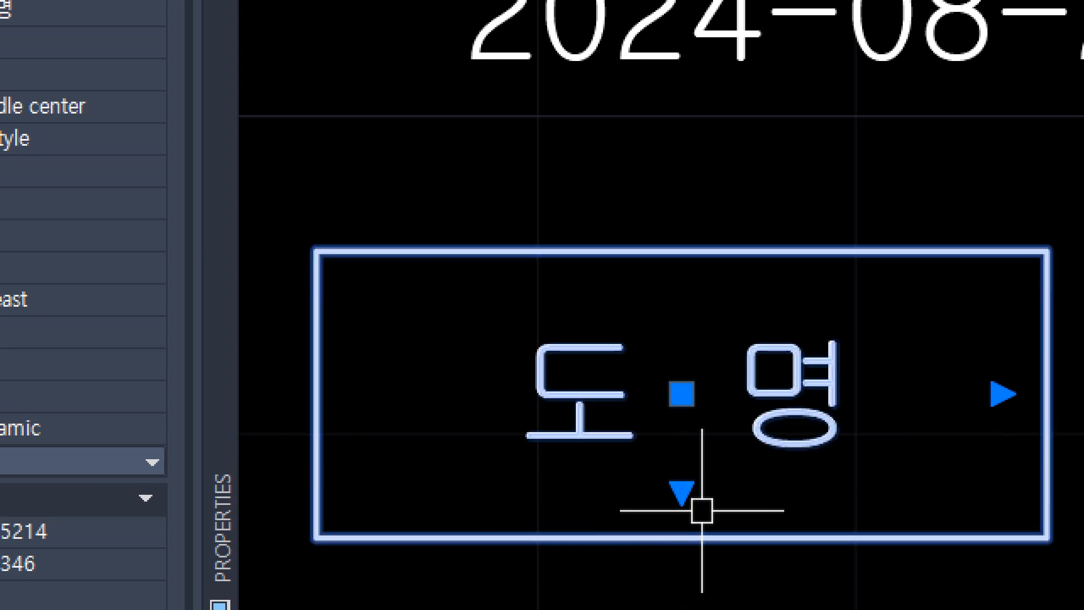
click(1003, 393)
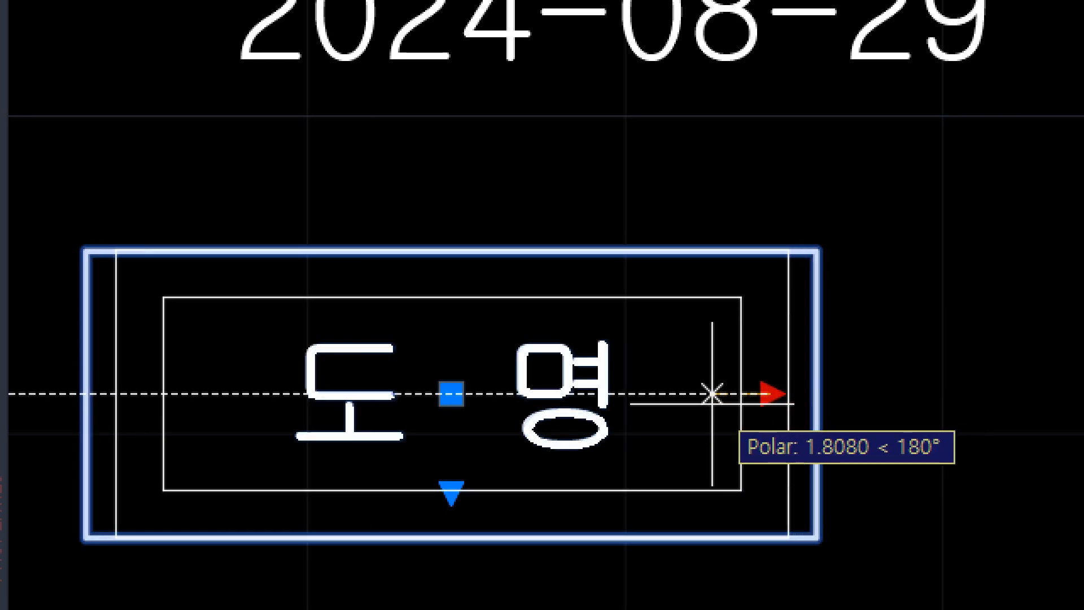
click(709, 394)
Try narrowing the framed "도 명" text box further, and undo that width change.
click(738, 393)
click(740, 394)
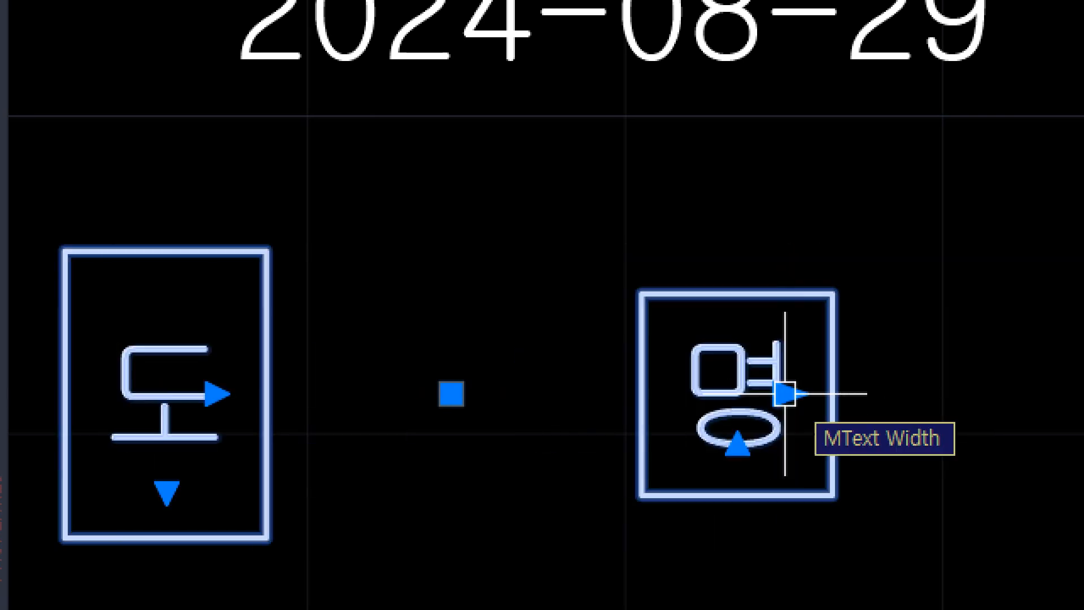
key(ctrl+z)
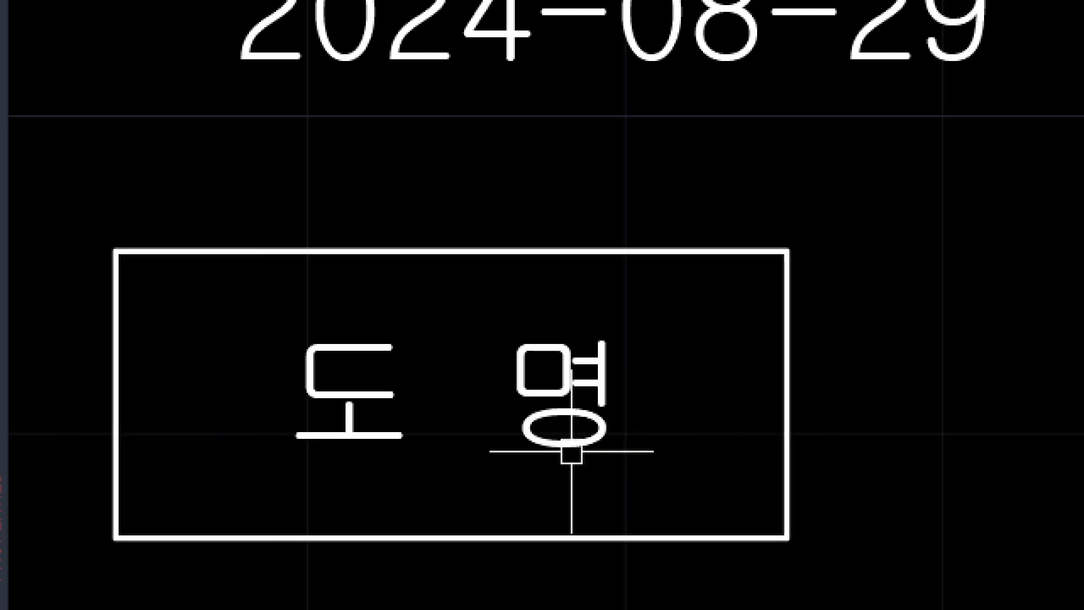
click(586, 416)
click(449, 493)
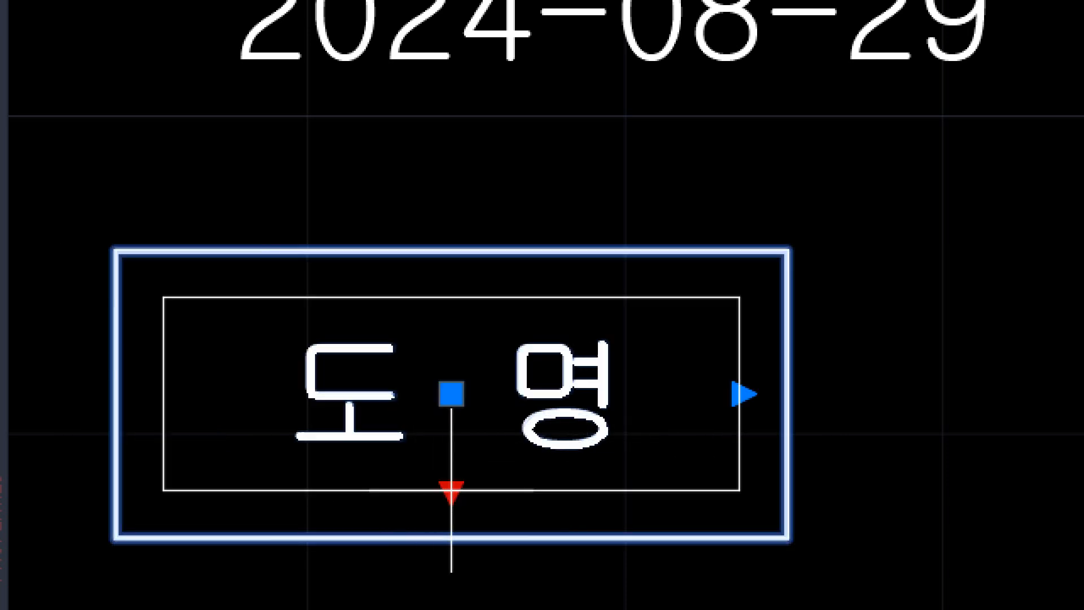
key(Escape)
key(Escape)
key(Escape)
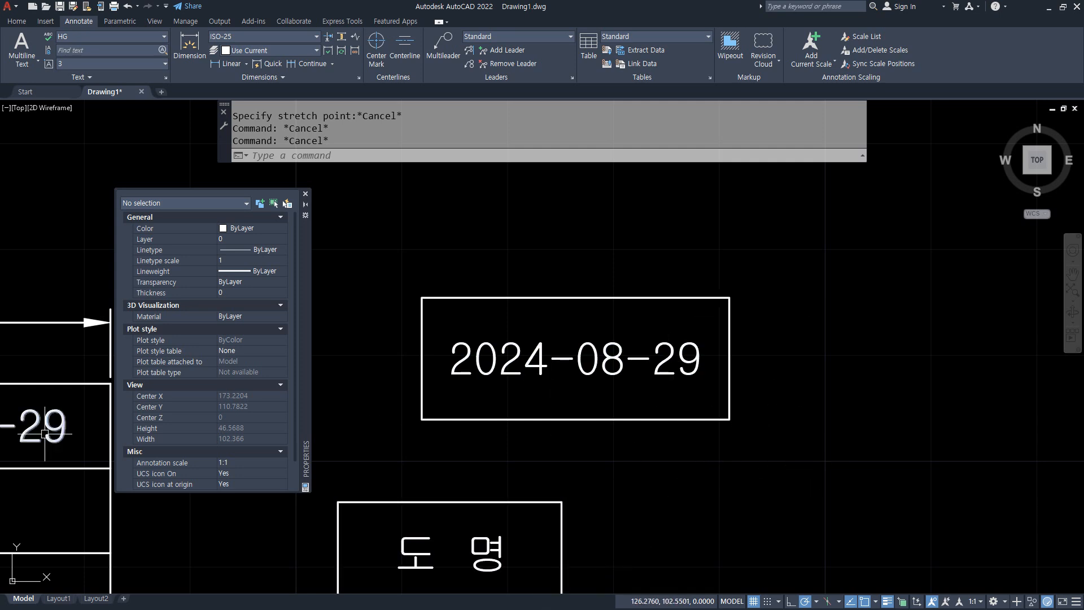
Select the copied date inside its rectangle to examine its single-line text properties.
click(476, 356)
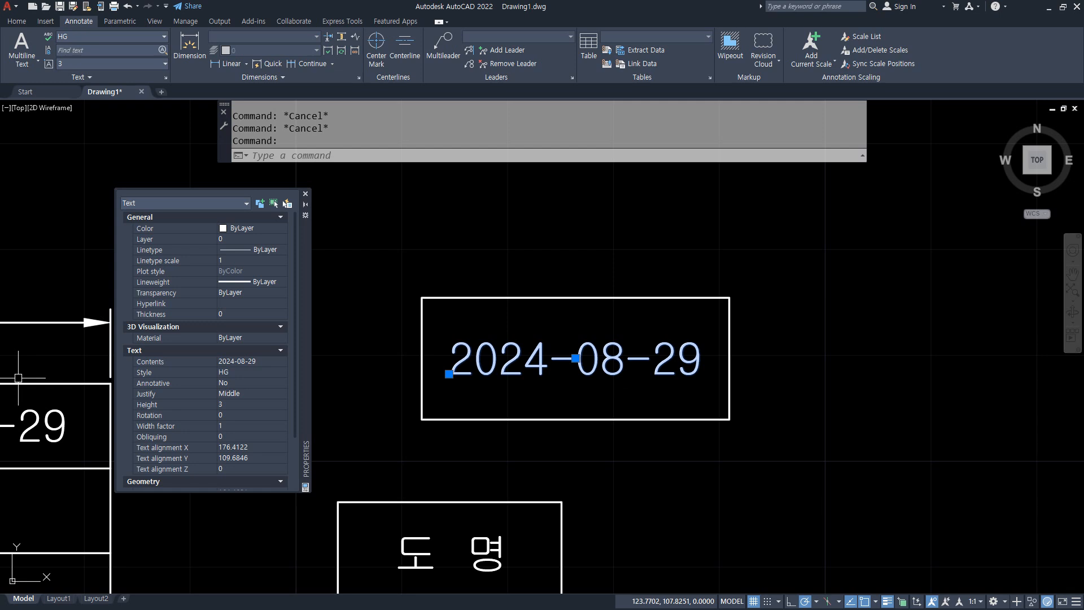
key(Escape)
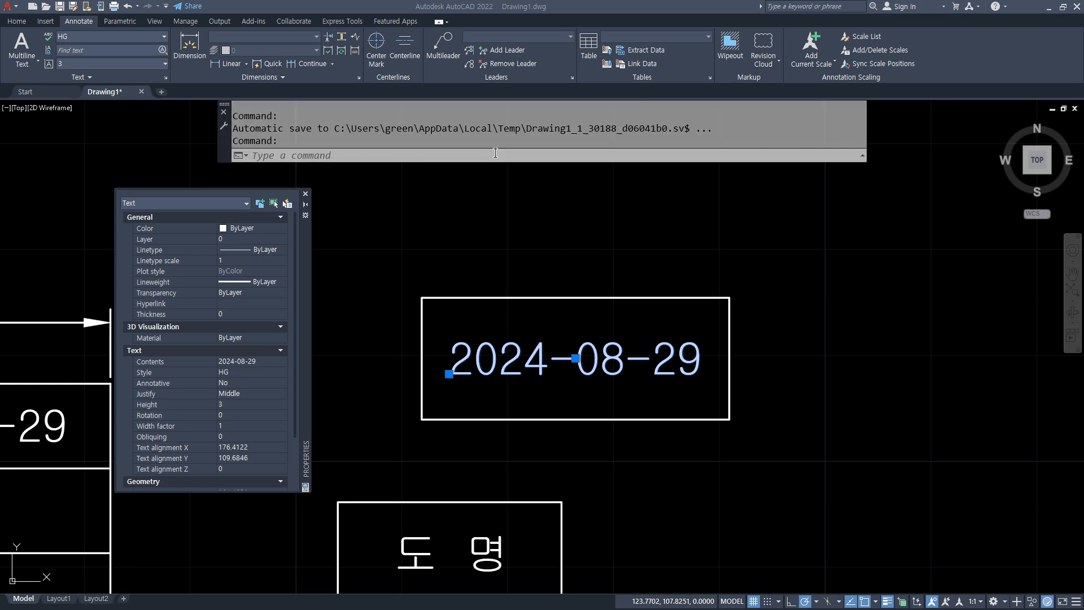
key(Escape)
key(Escape)
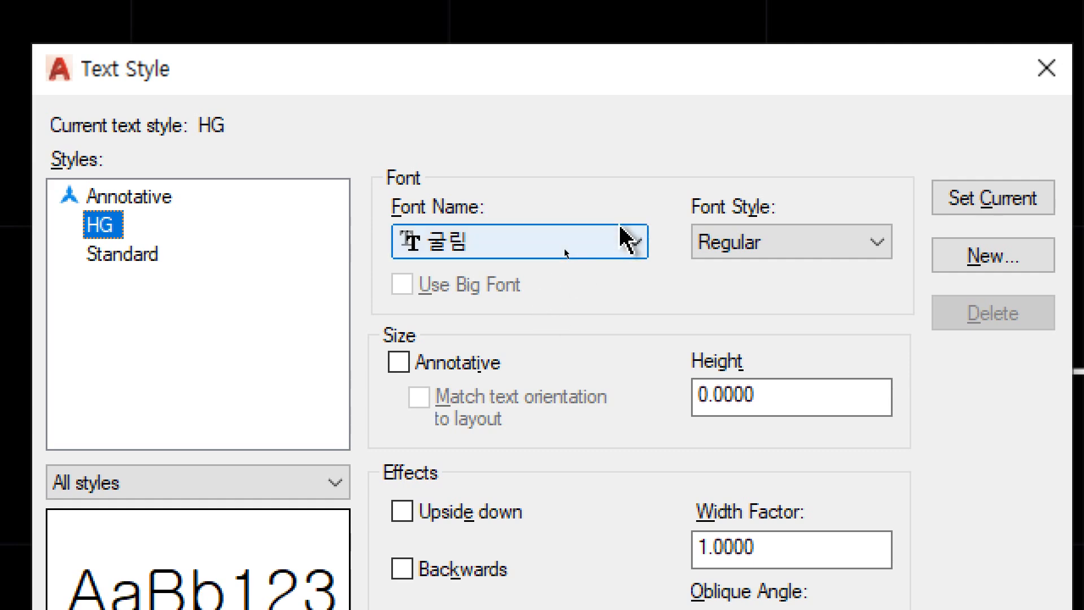
Choose txt.shx as the font of the HG text style.
click(564, 249)
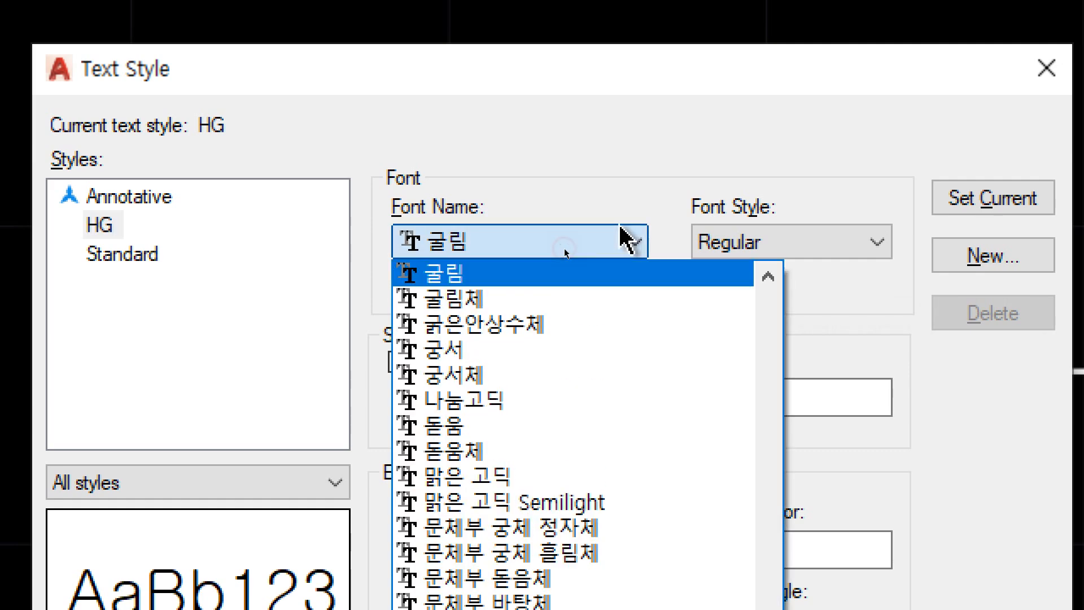
key(t)
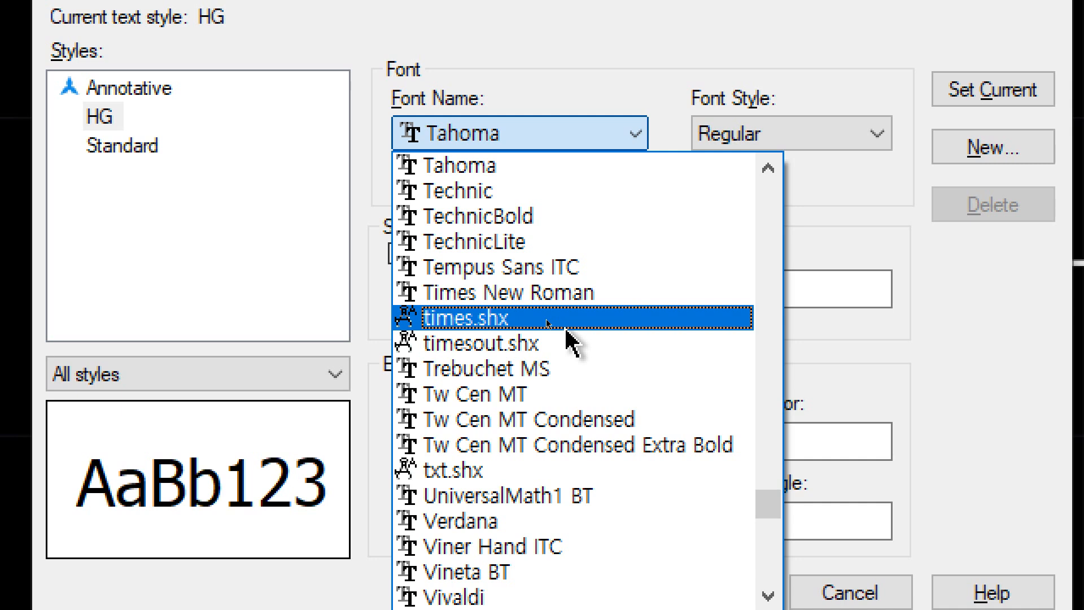
click(549, 475)
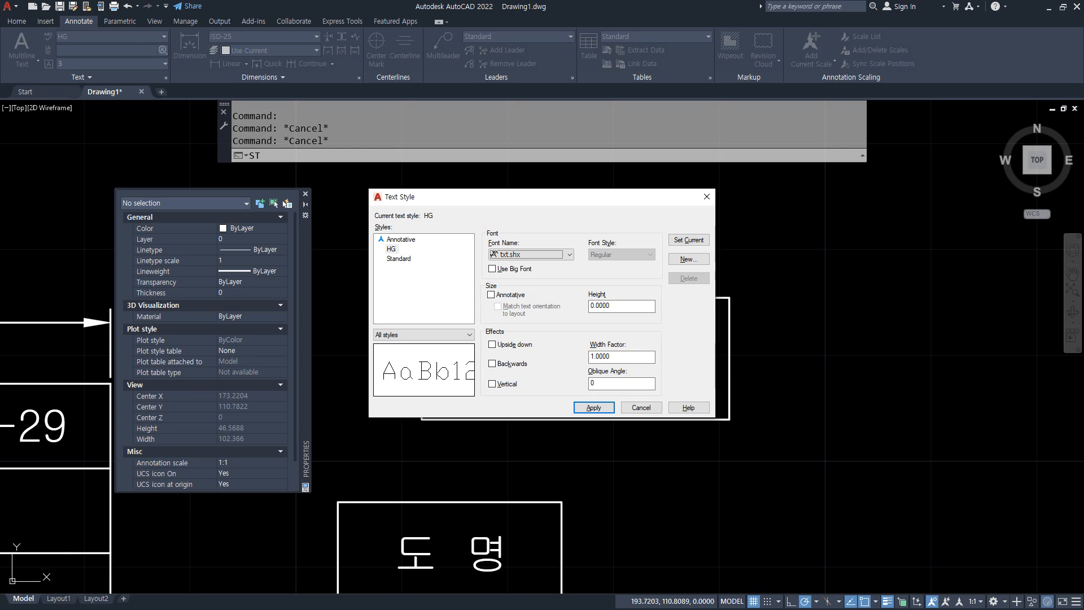
Switch to the Notepad notes and underline the Windows and AutoCAD font types, their .ttf, .fon and .shx extensions, and Big Font.
key(alt+Tab)
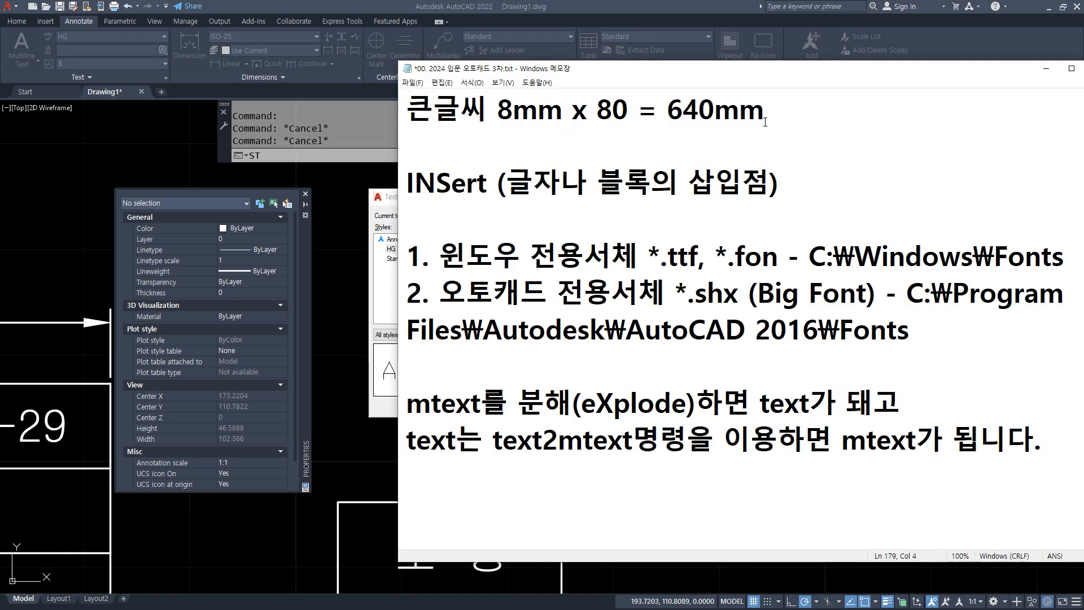
drag(729, 78, 592, 99)
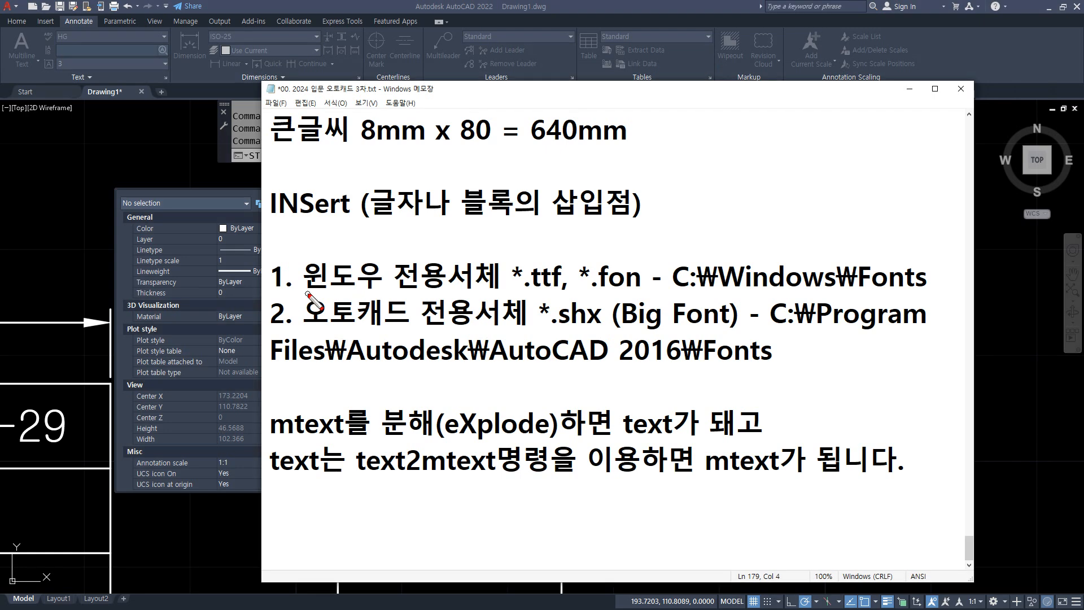
drag(305, 293, 484, 293)
drag(306, 330, 552, 328)
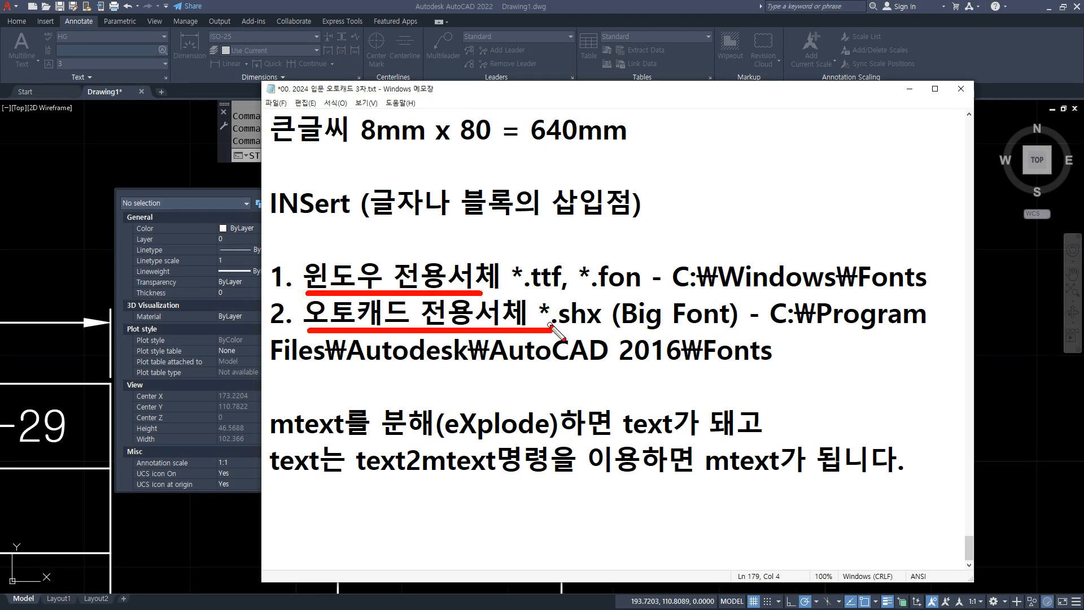
drag(536, 295, 638, 294)
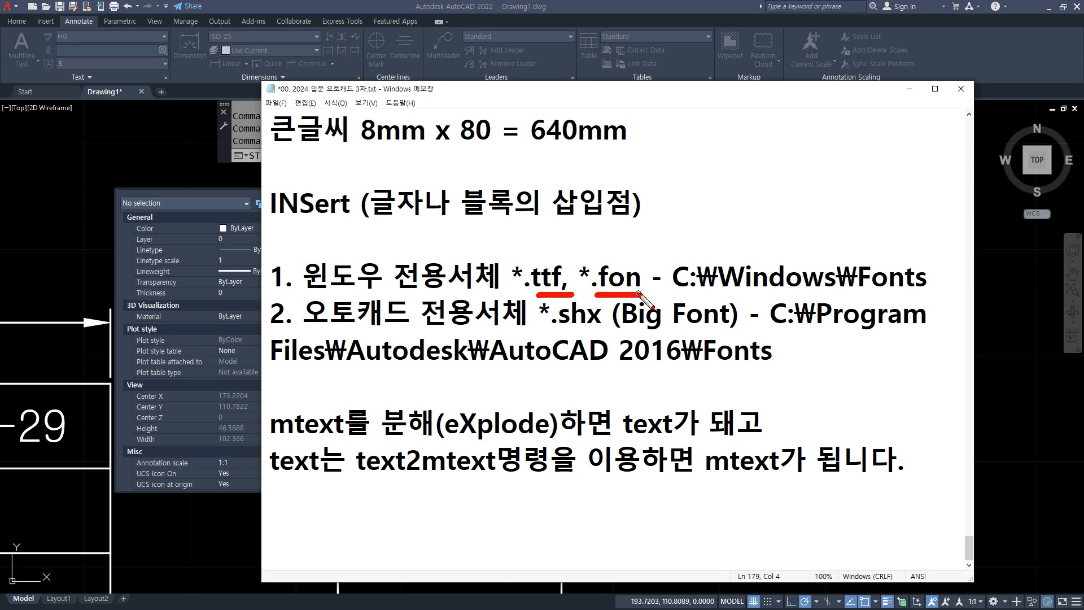
drag(691, 294, 928, 292)
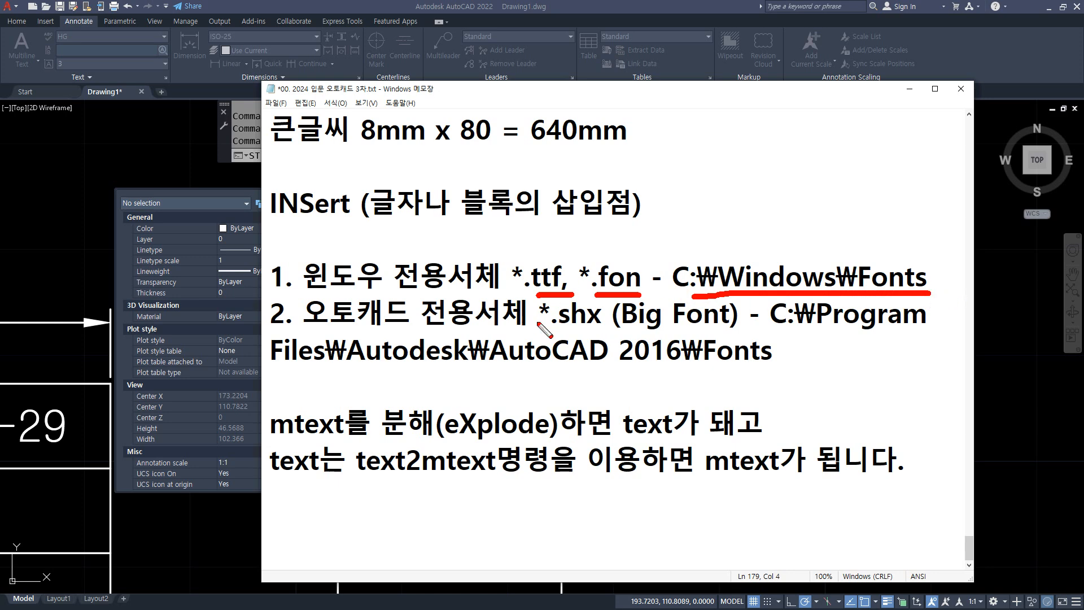
drag(557, 326, 598, 327)
drag(304, 327, 518, 327)
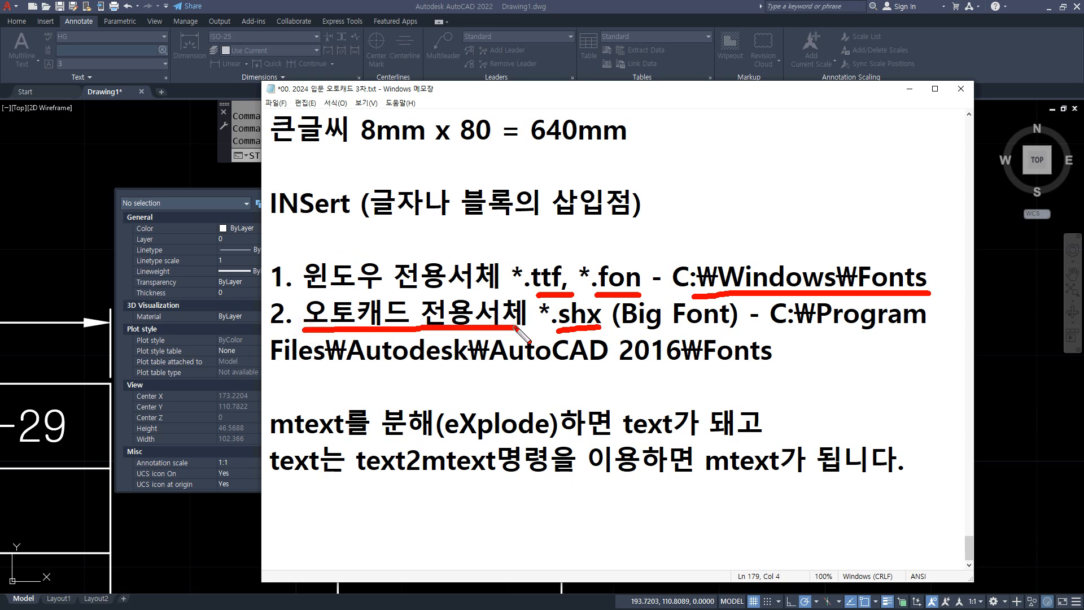
drag(624, 332, 748, 333)
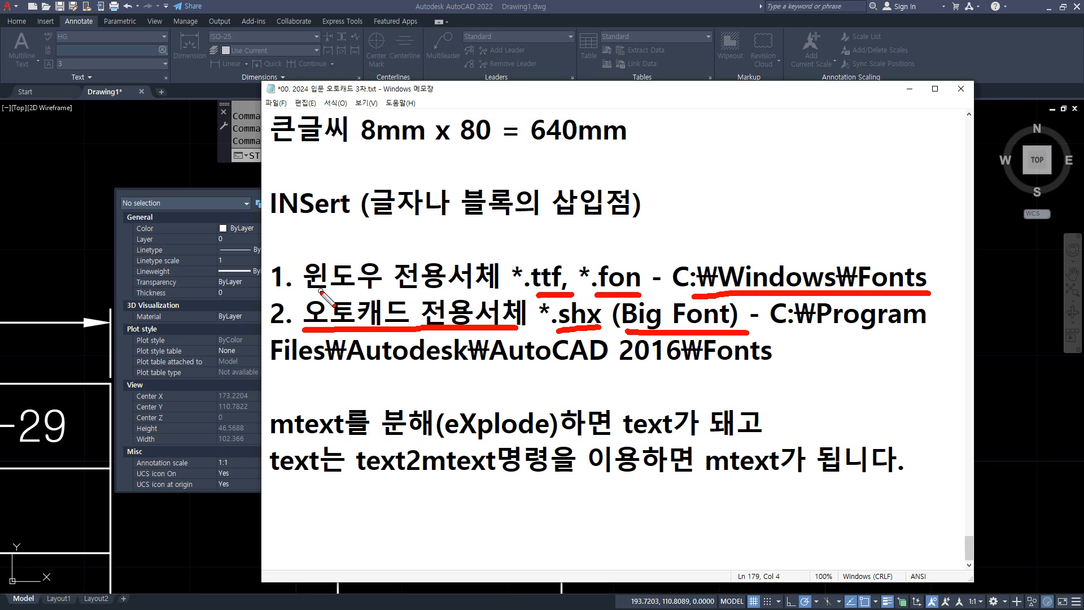
drag(318, 292, 472, 289)
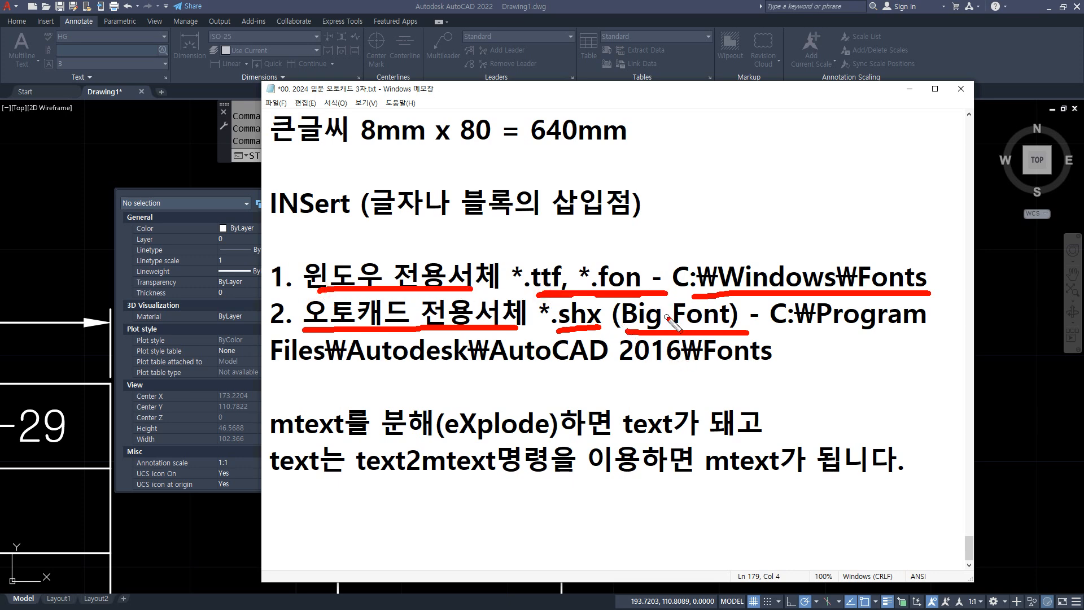
key(Escape)
Return to AutoCAD, enable Use Big Font for the HG text style, and choose whgdtxt.shx as its big font.
click(439, 3)
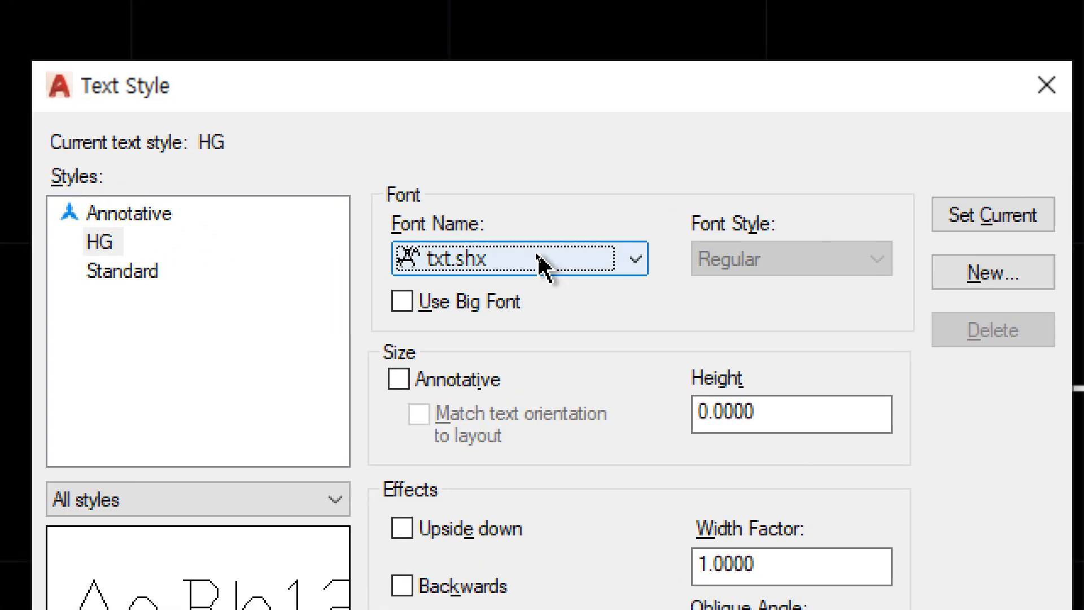
click(462, 308)
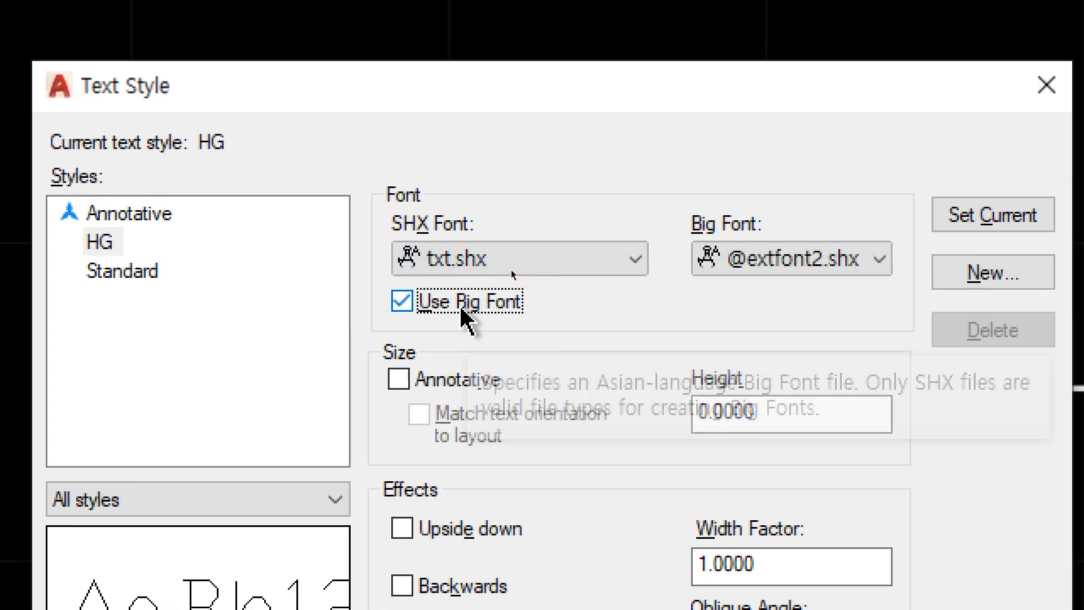
click(879, 261)
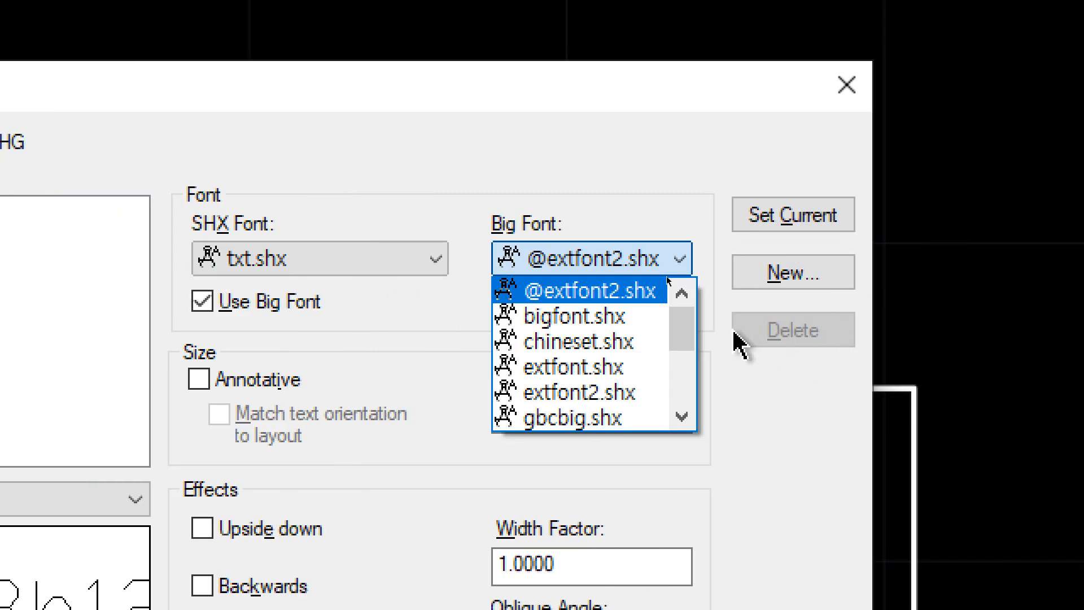
drag(885, 322, 897, 390)
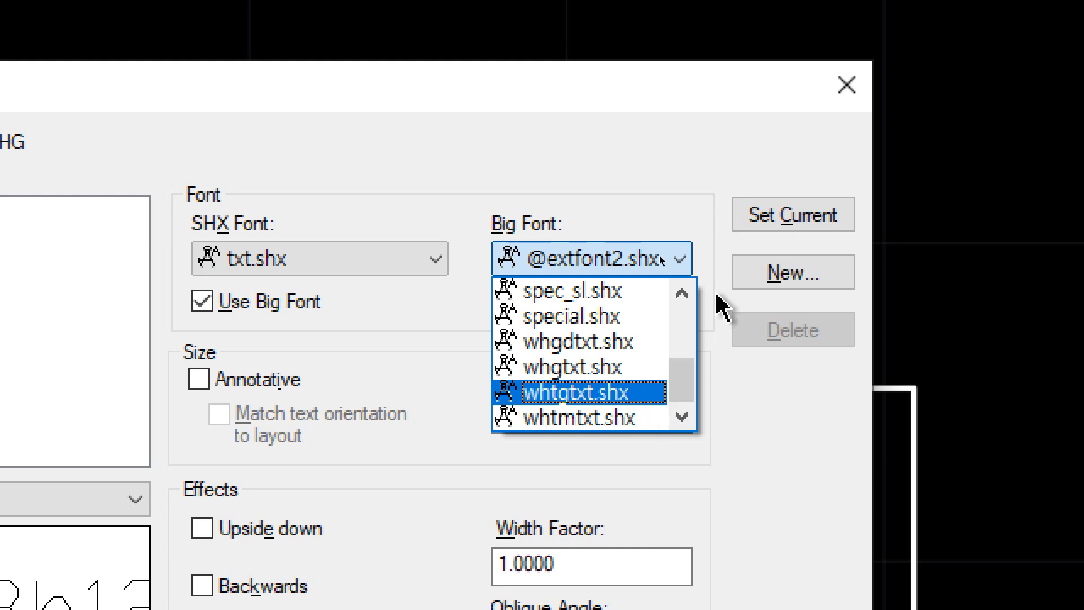
click(682, 219)
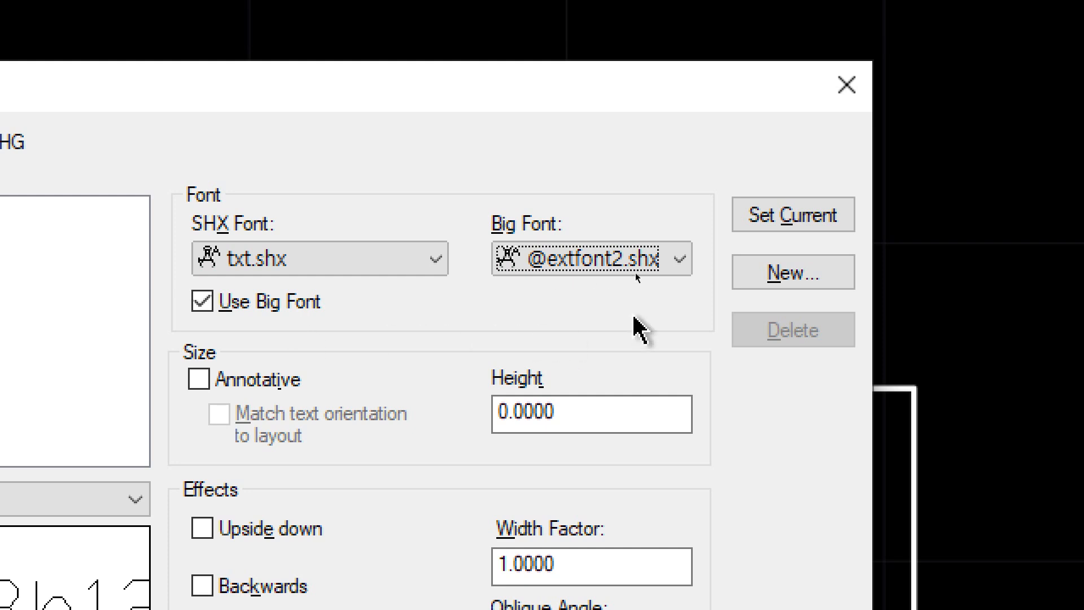
click(667, 272)
drag(685, 329, 689, 407)
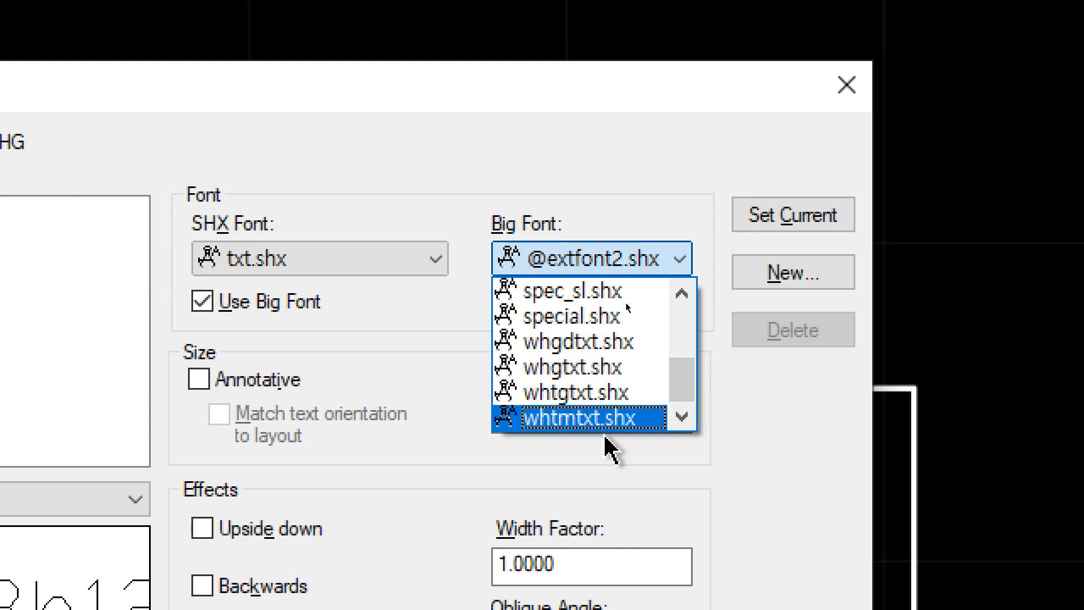
click(609, 348)
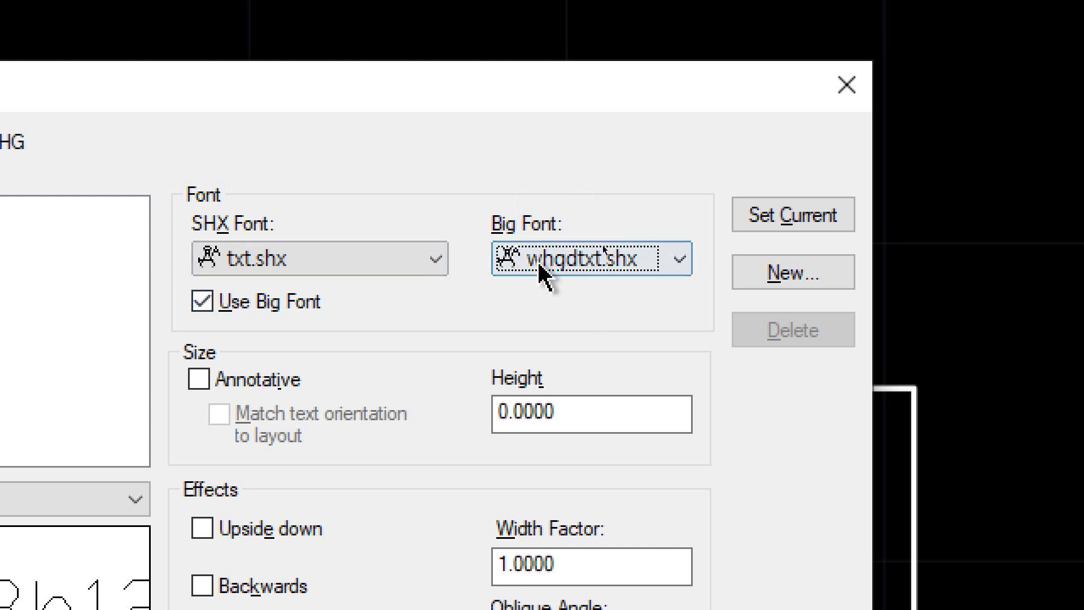
Look through the available big fonts again, keeping whgdtxt.shx for the HG style.
click(607, 266)
drag(681, 379, 695, 302)
click(611, 218)
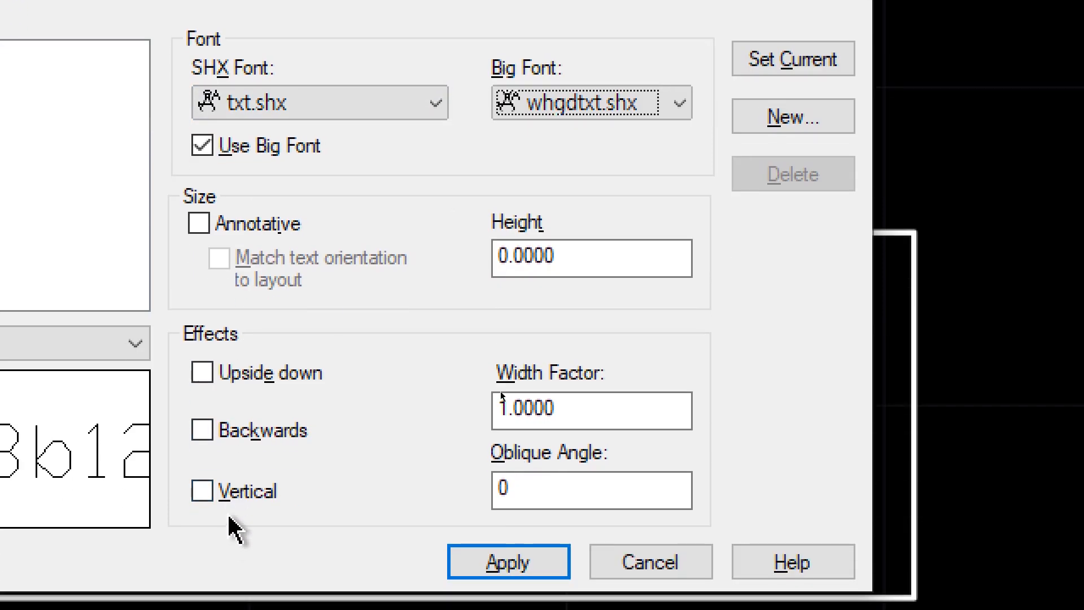
Try the Vertical effect on the HG text style to compare its preview, and turn the effect back off.
click(249, 499)
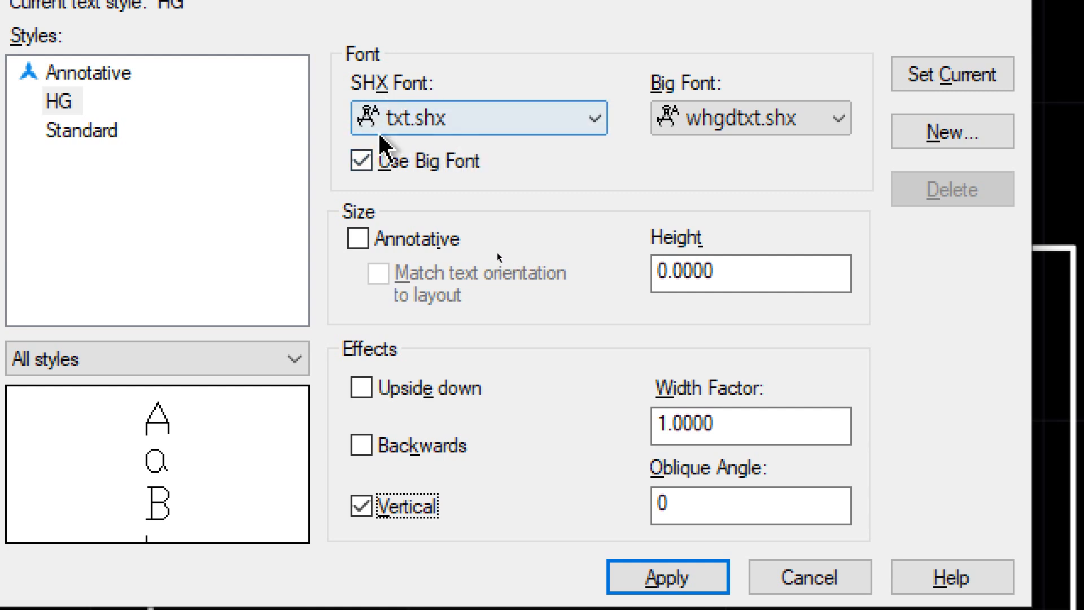
click(386, 511)
click(386, 512)
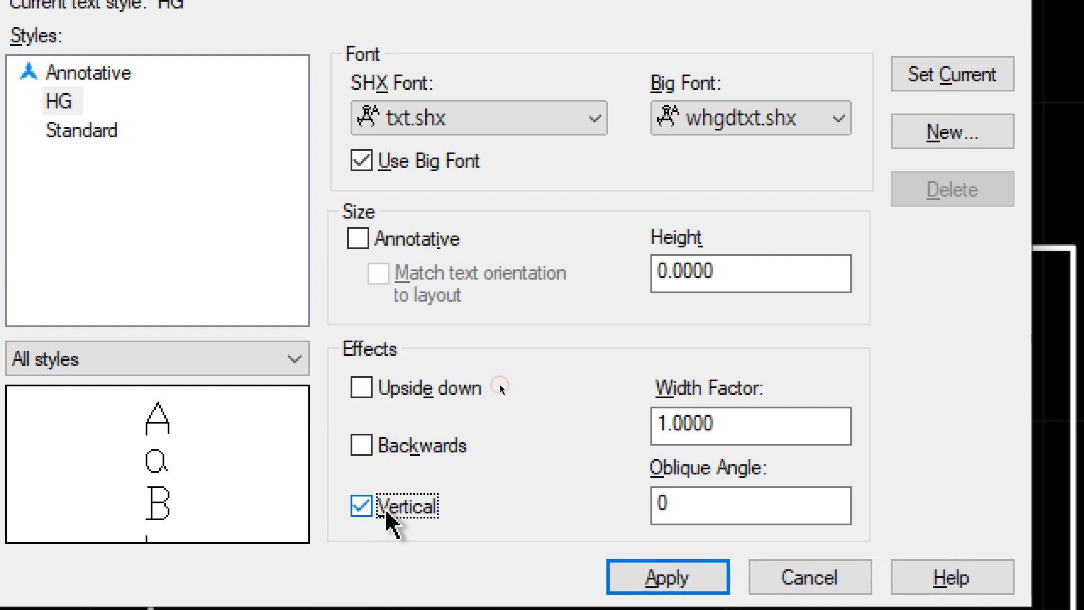
click(387, 512)
click(388, 512)
click(388, 511)
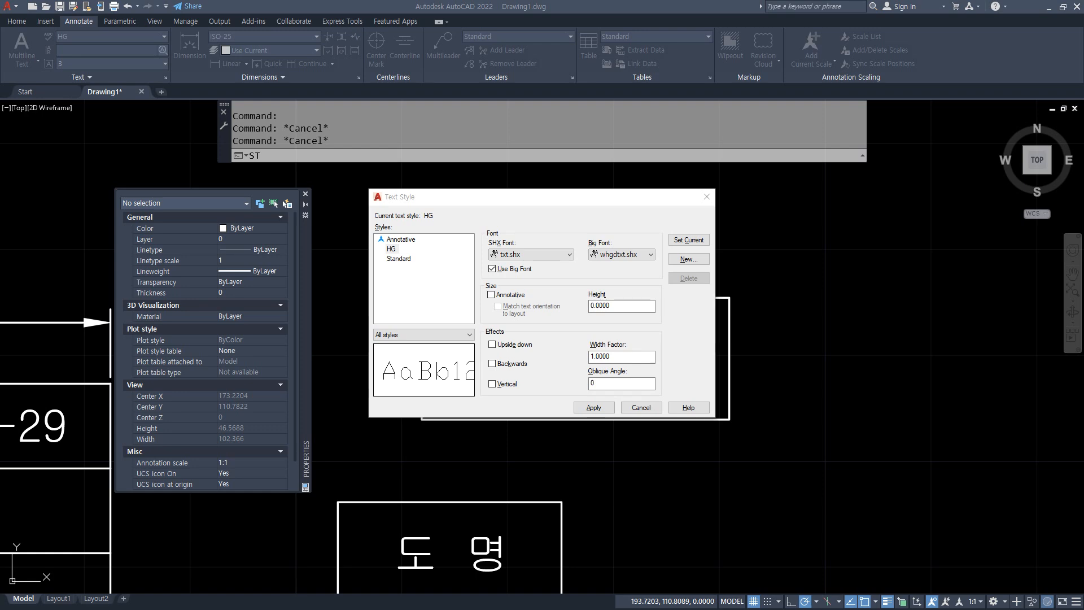
Switch to File Explorer and open the C:\Windows\Fonts folder to examine the installed Windows fonts.
drag(0, 11, 680, 33)
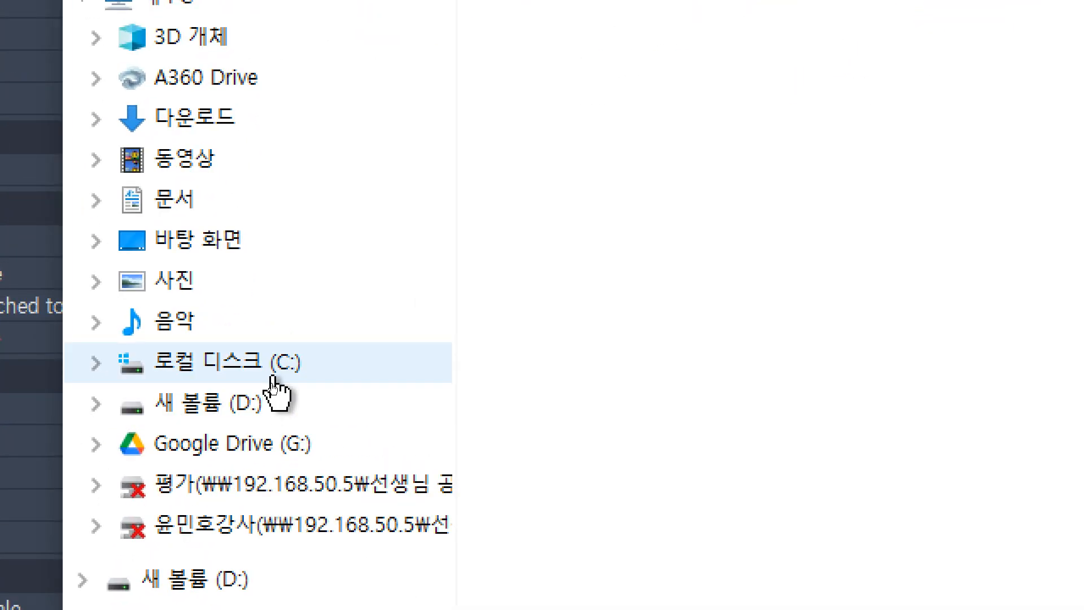
click(271, 382)
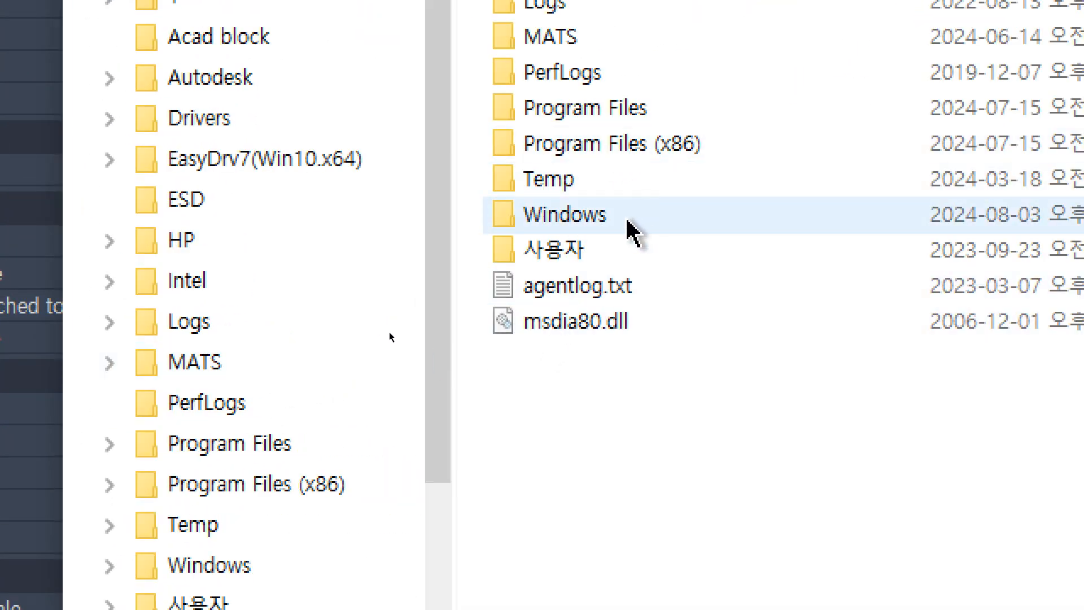
double_click(643, 206)
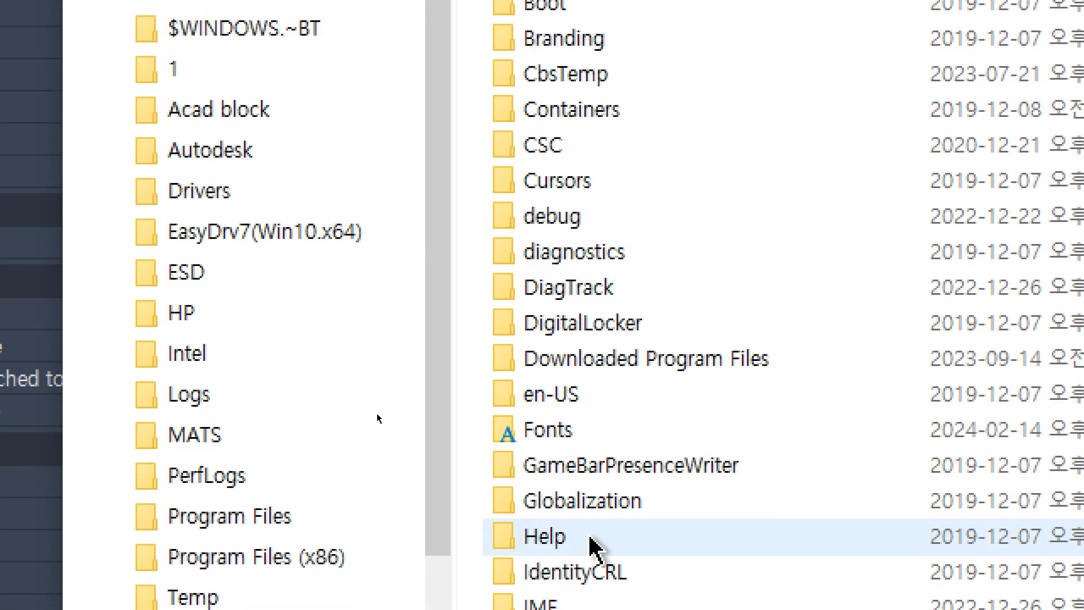
click(593, 500)
double_click(593, 435)
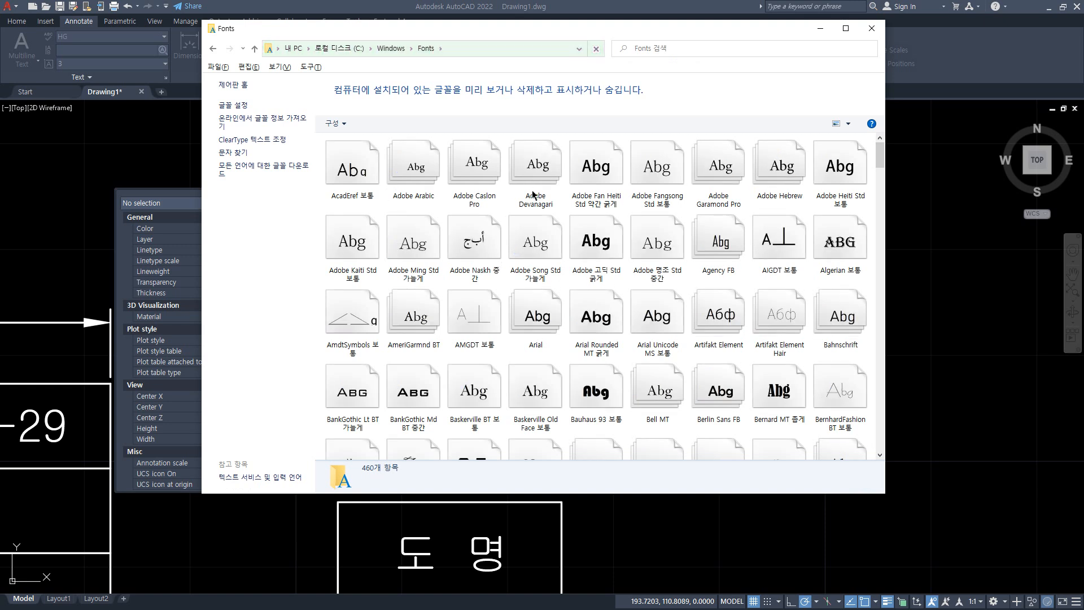
Go back up to drive C: and open Program Files\Autodesk\AutoCAD 2022\Fonts to examine the SHX font files.
click(252, 50)
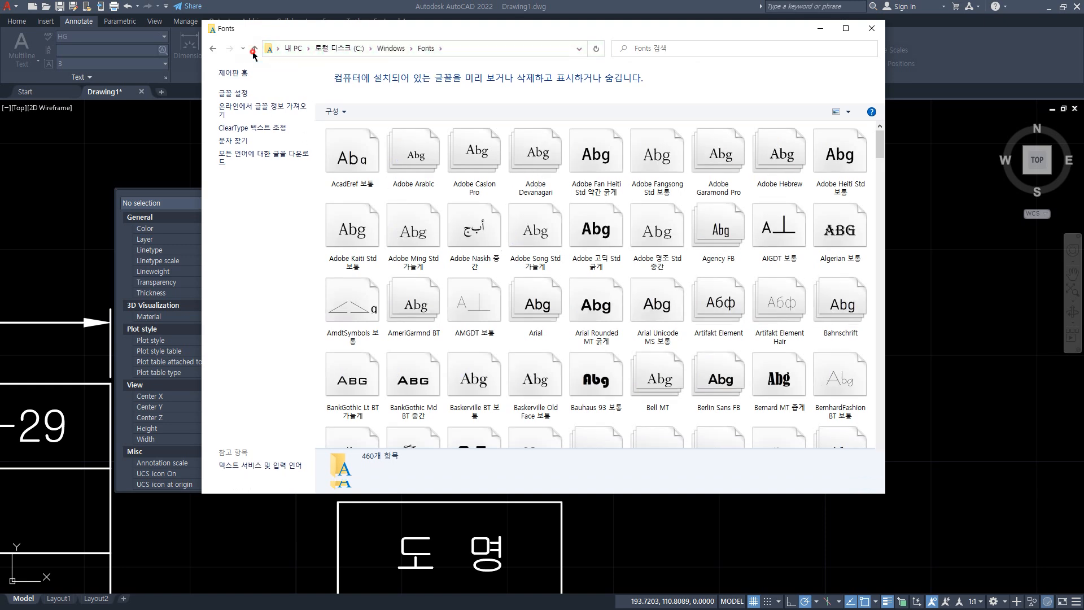
click(258, 49)
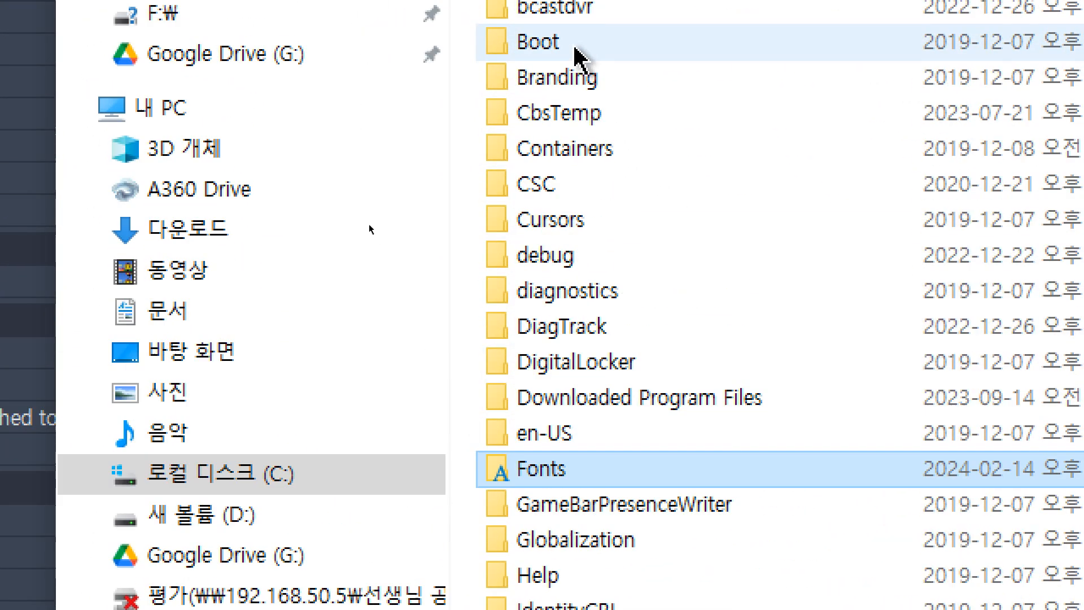
click(472, 92)
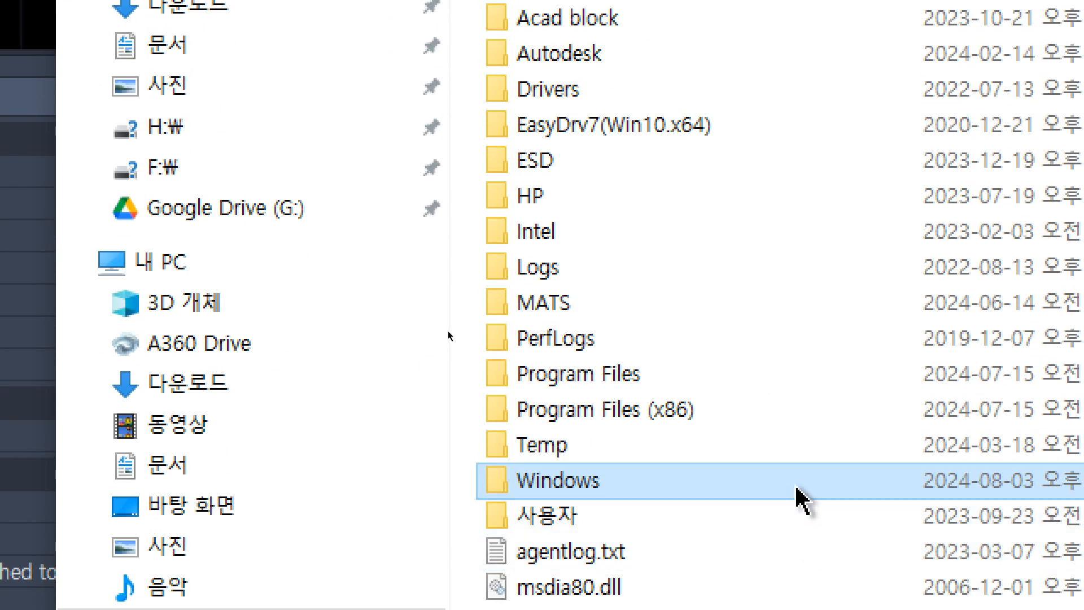
click(658, 491)
double_click(658, 374)
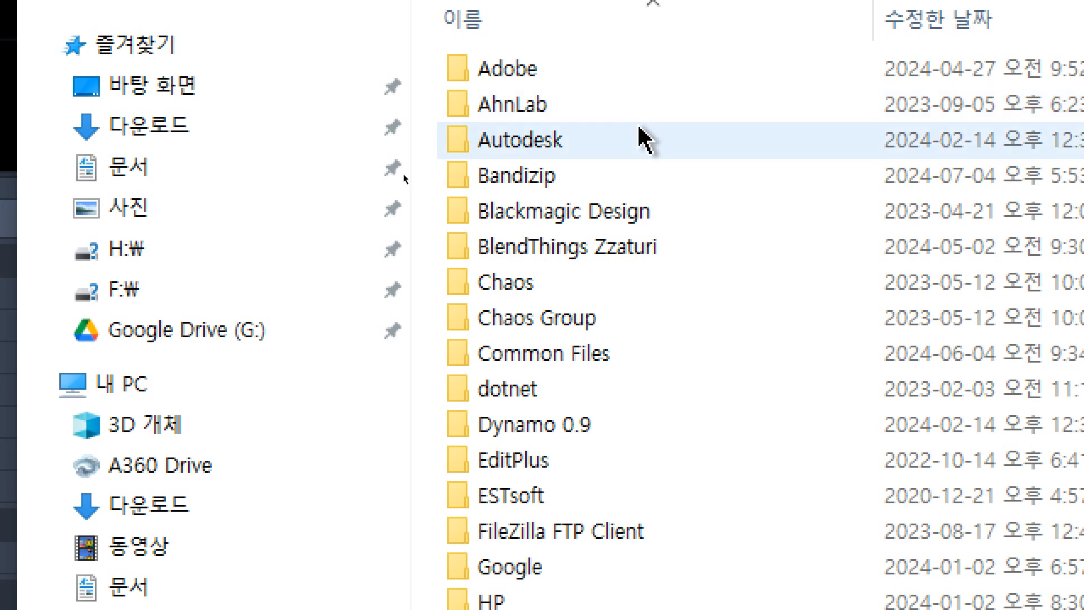
double_click(603, 141)
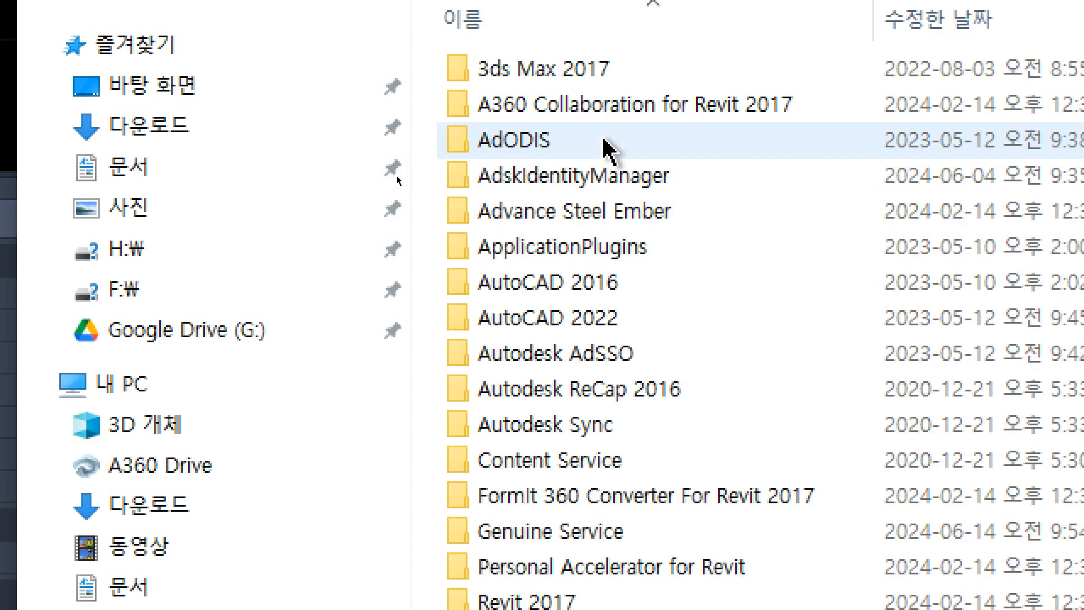
double_click(615, 332)
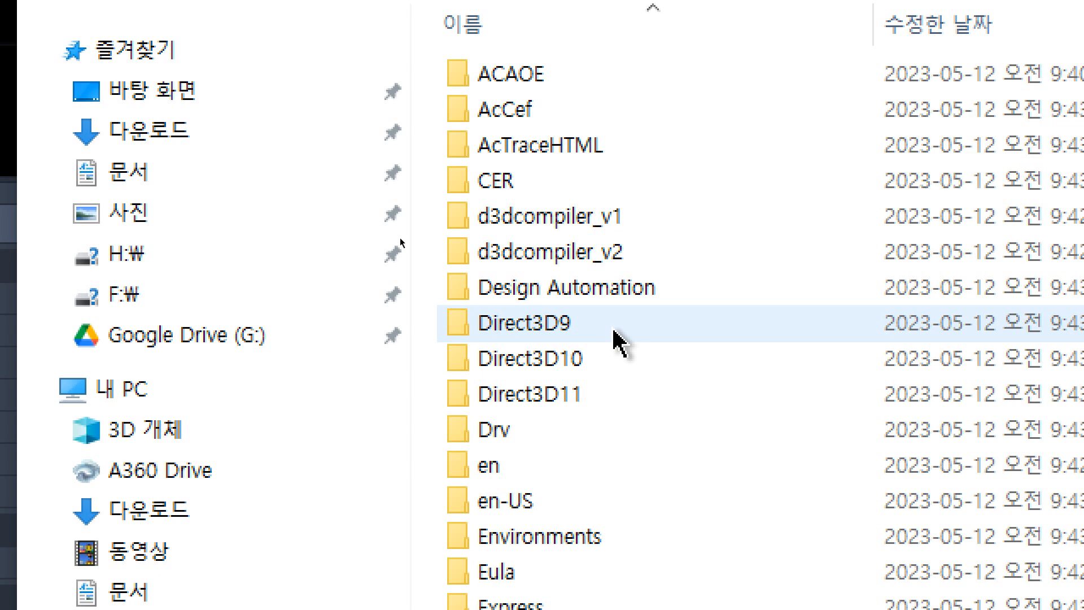
scroll(672, 565, down, 1)
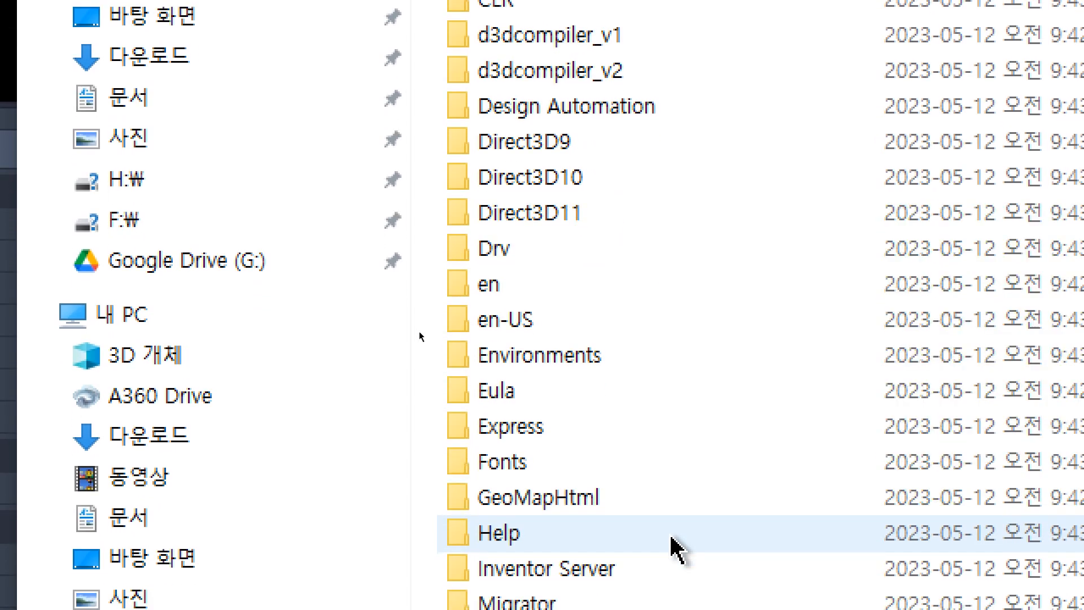
double_click(566, 463)
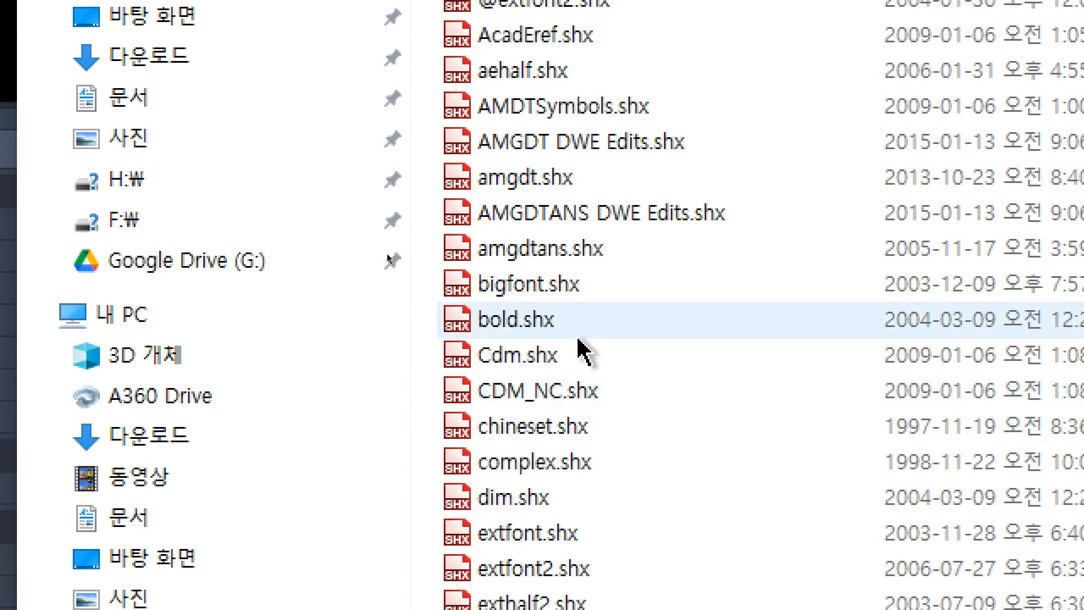